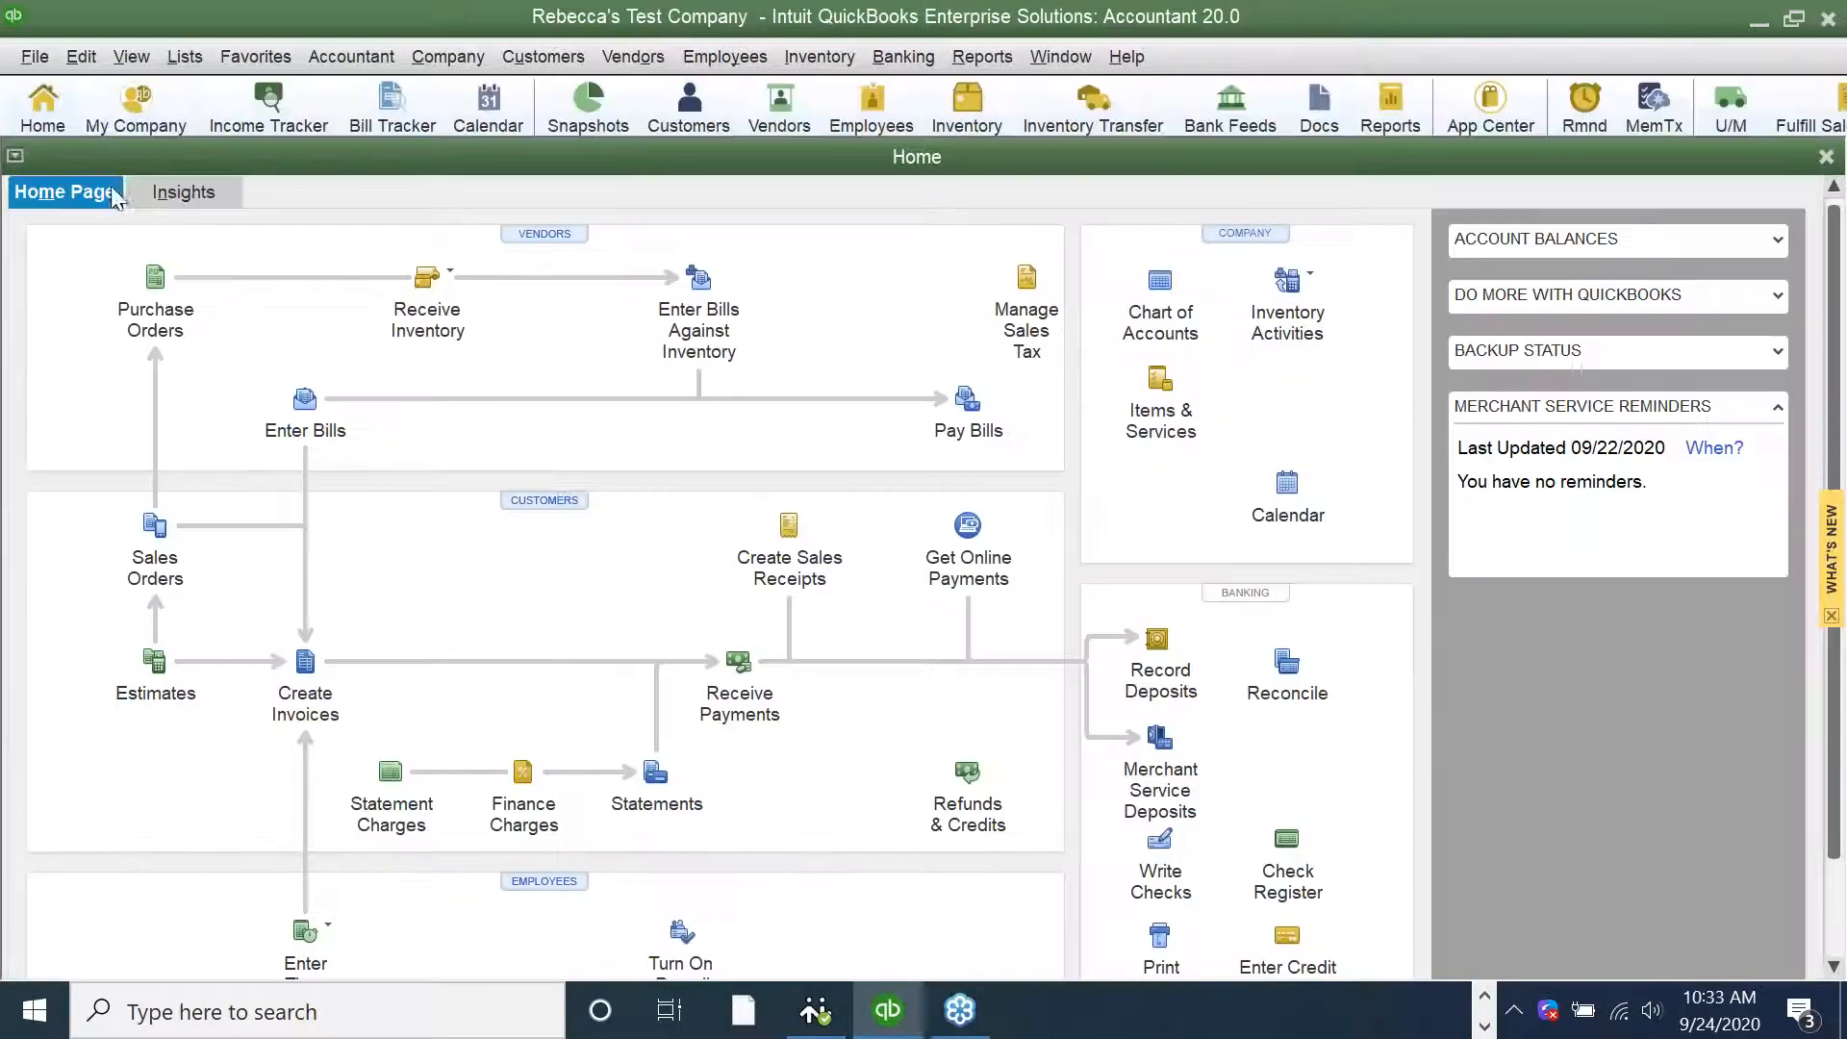
Launch the Intuit Field Svc. Integration from the company file
left_click(34, 56)
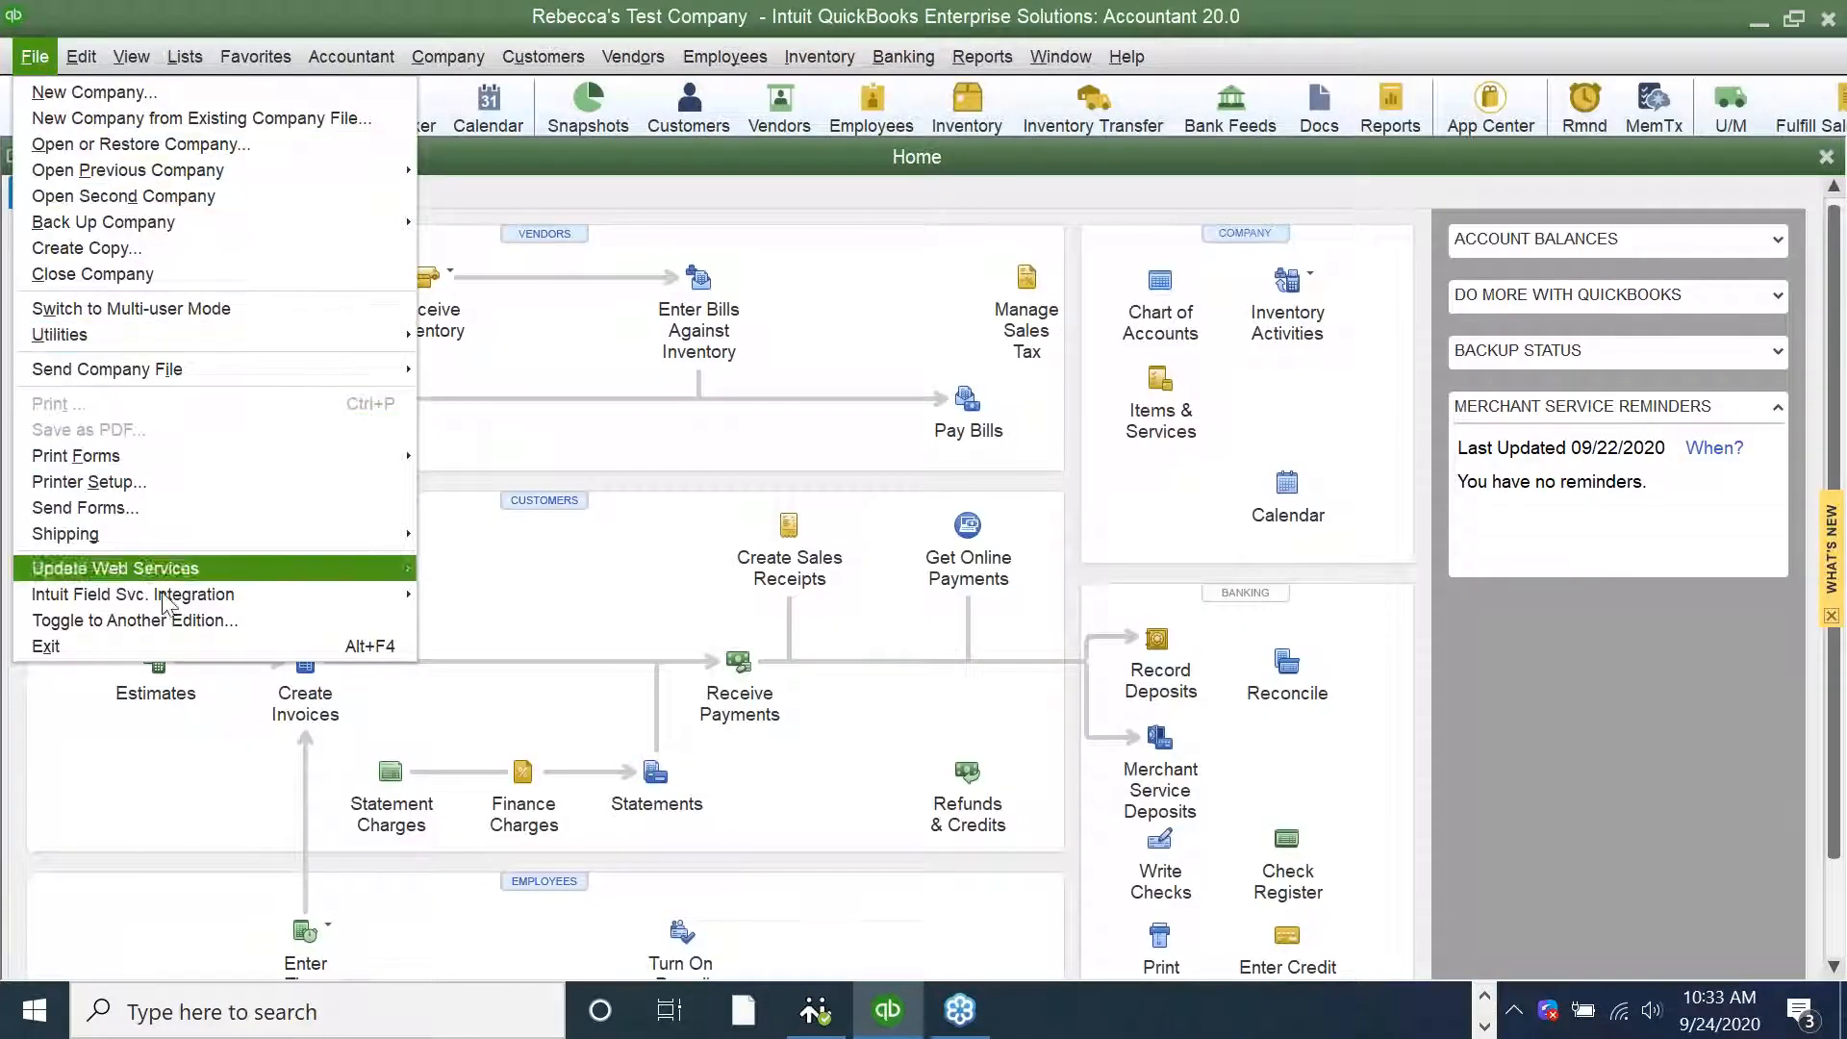
mouse_move(400, 595)
left_click(543, 596)
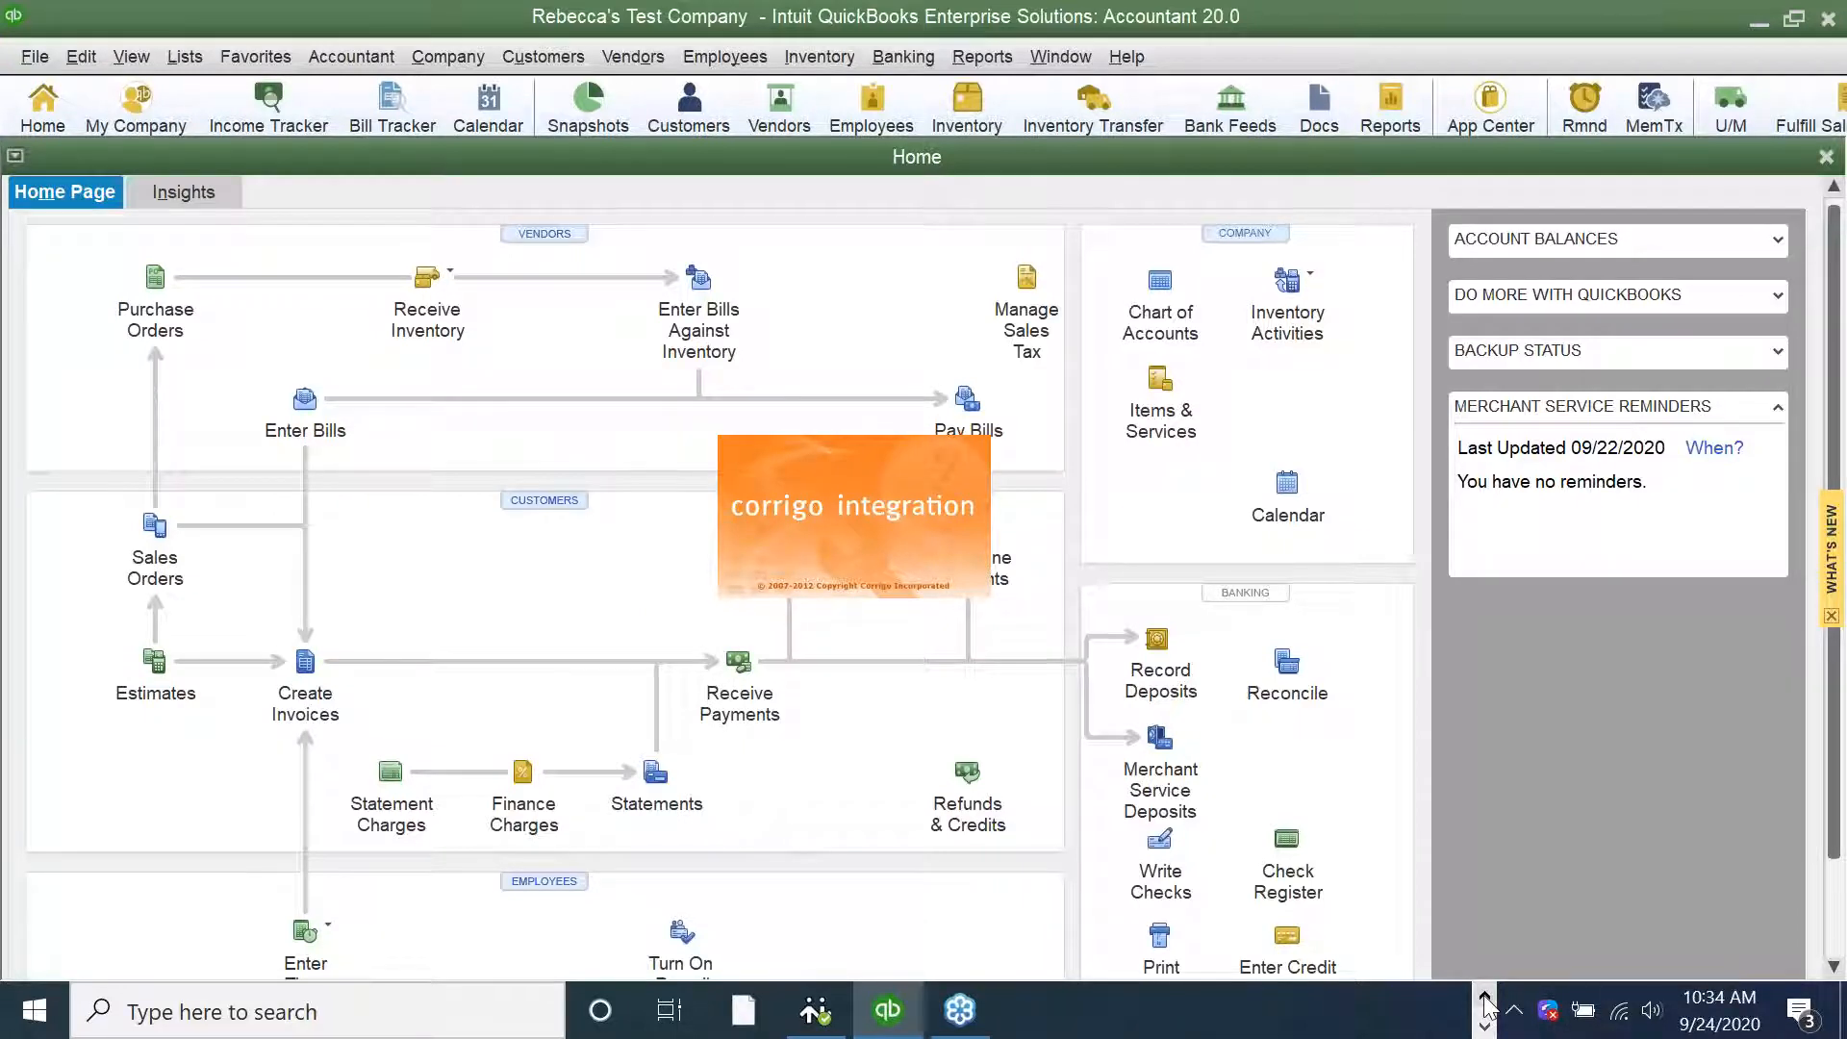
Switch to the Service Manager window in Chrome
left_click(1486, 1000)
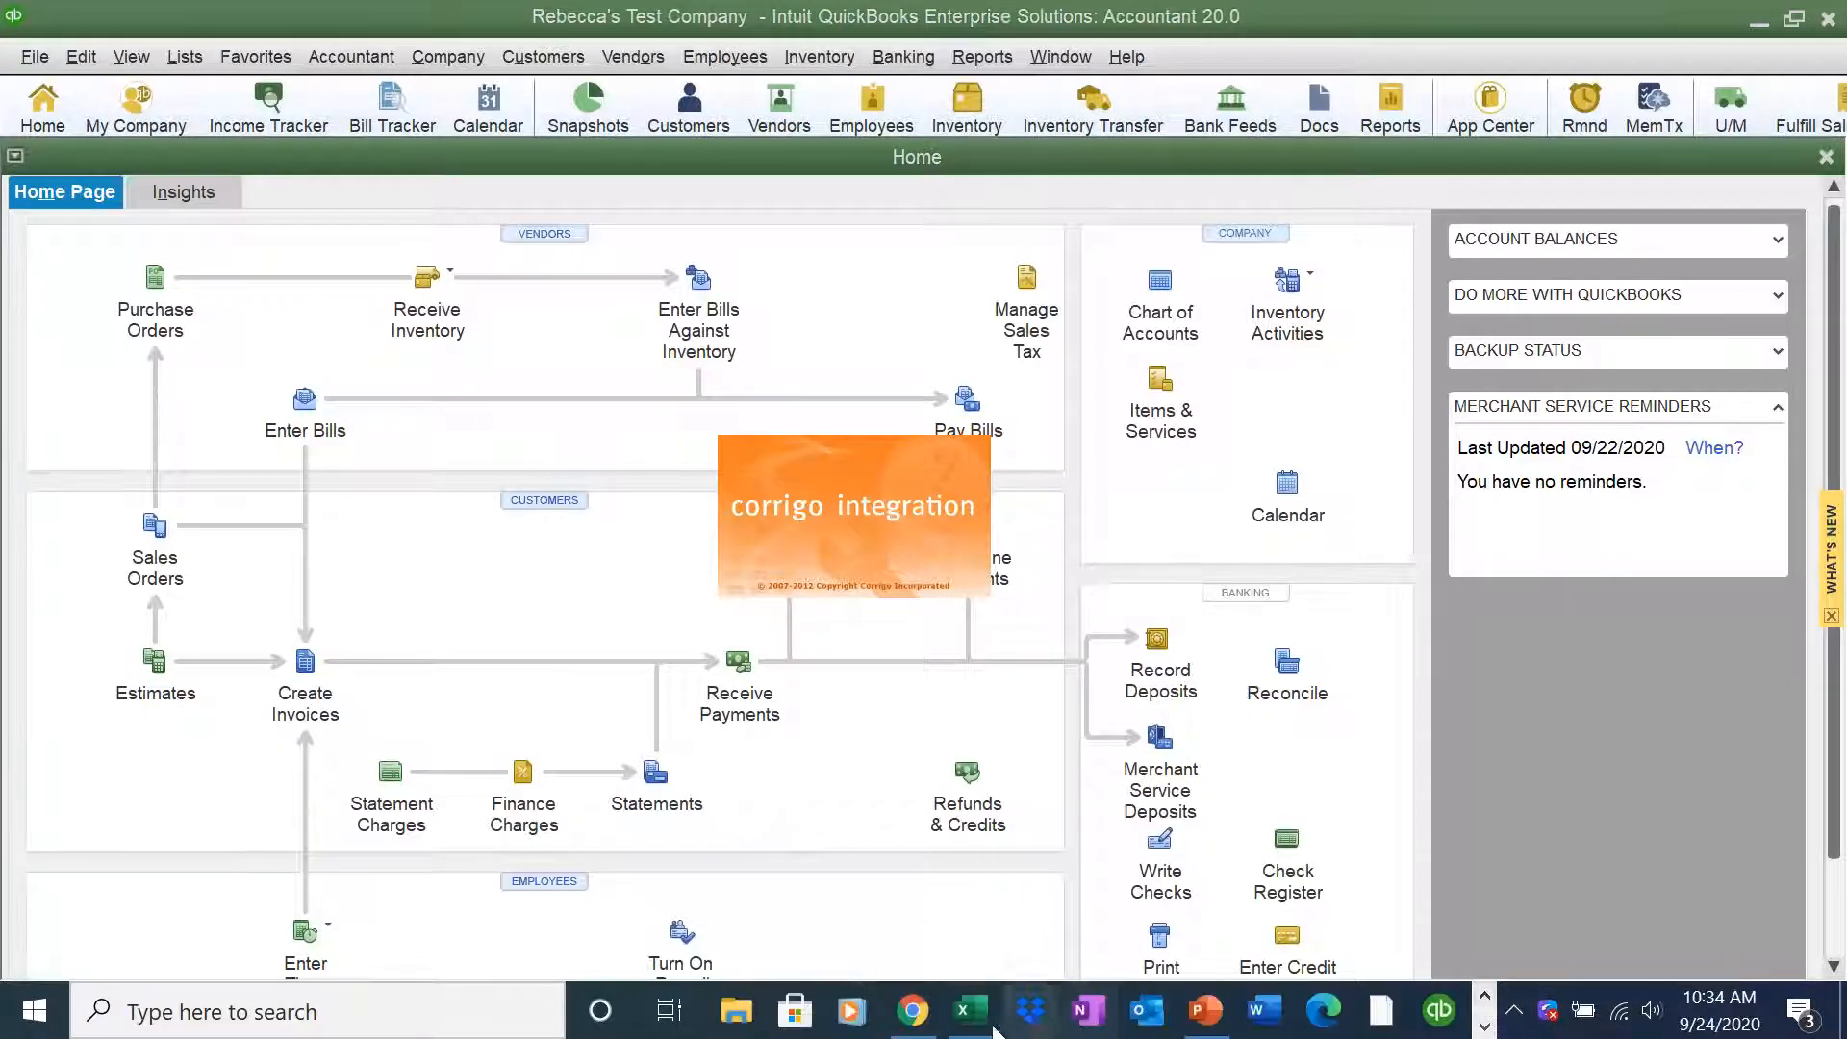
mouse_move(926, 1012)
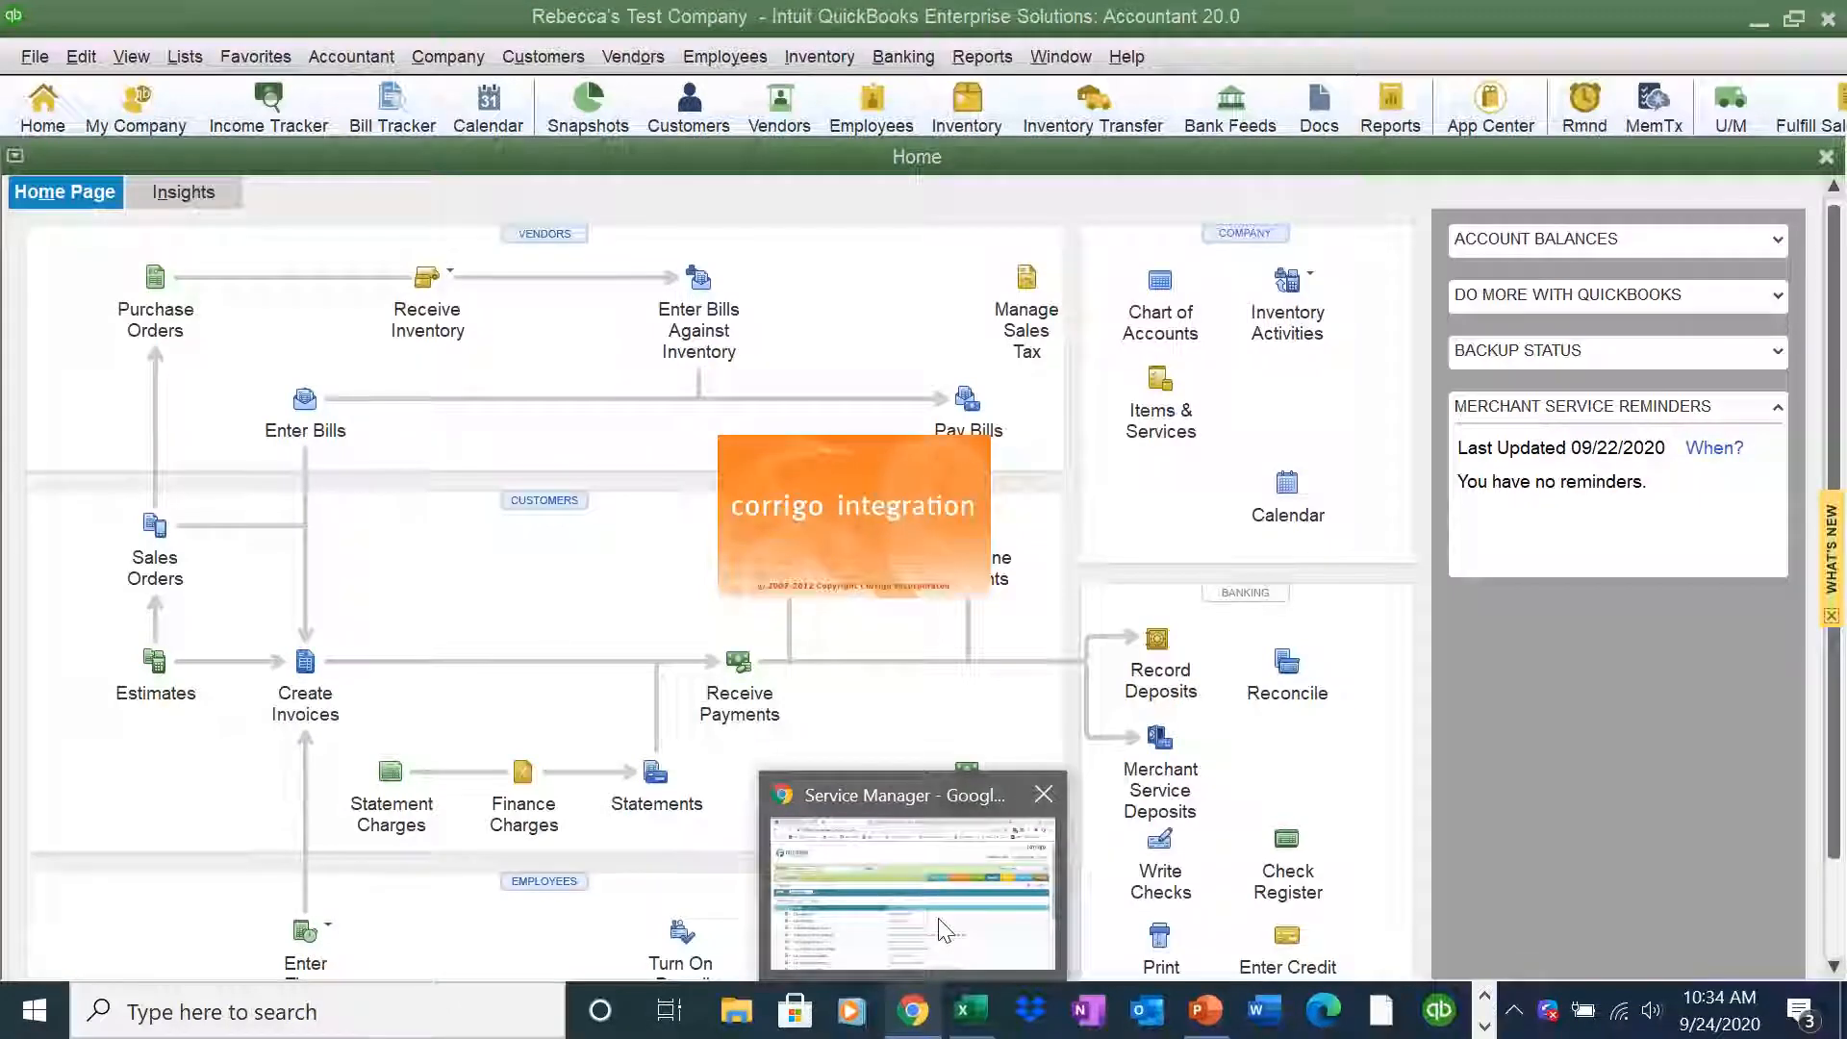
left_click(940, 931)
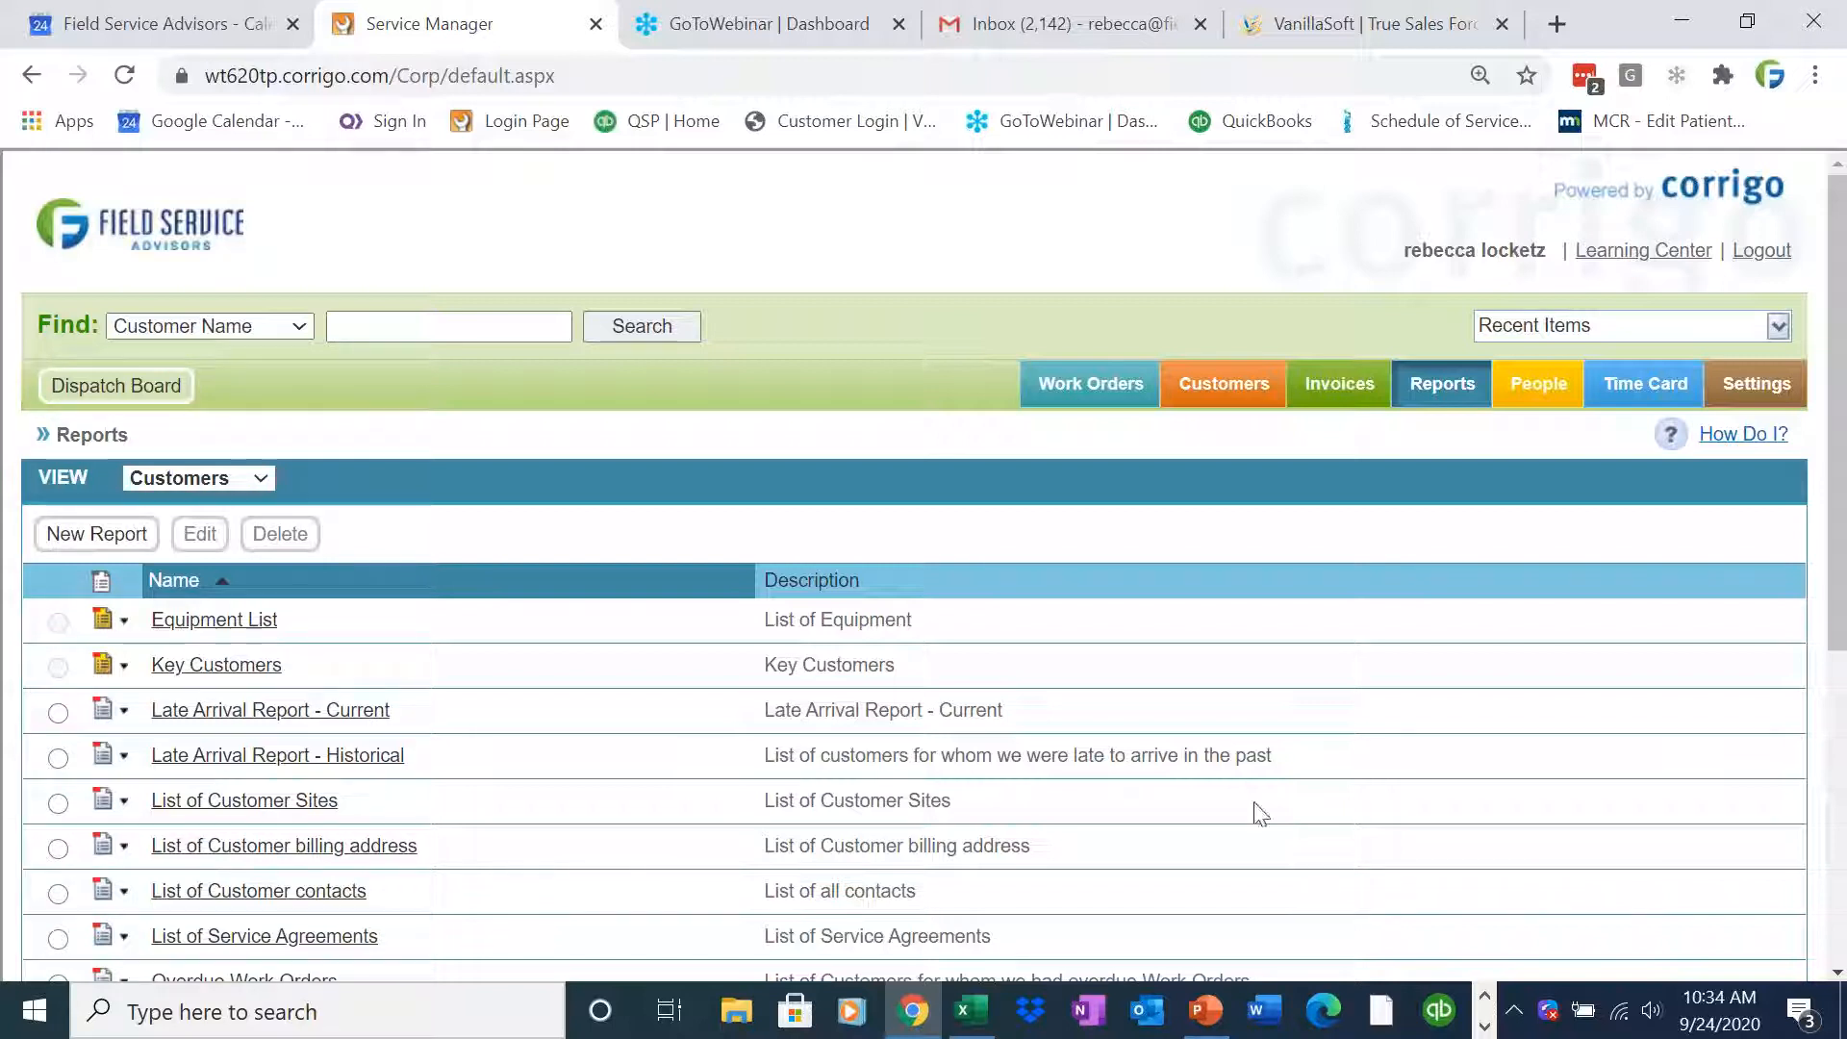
Open the Settings area and go to the Financial Price List settings
left_click(1769, 390)
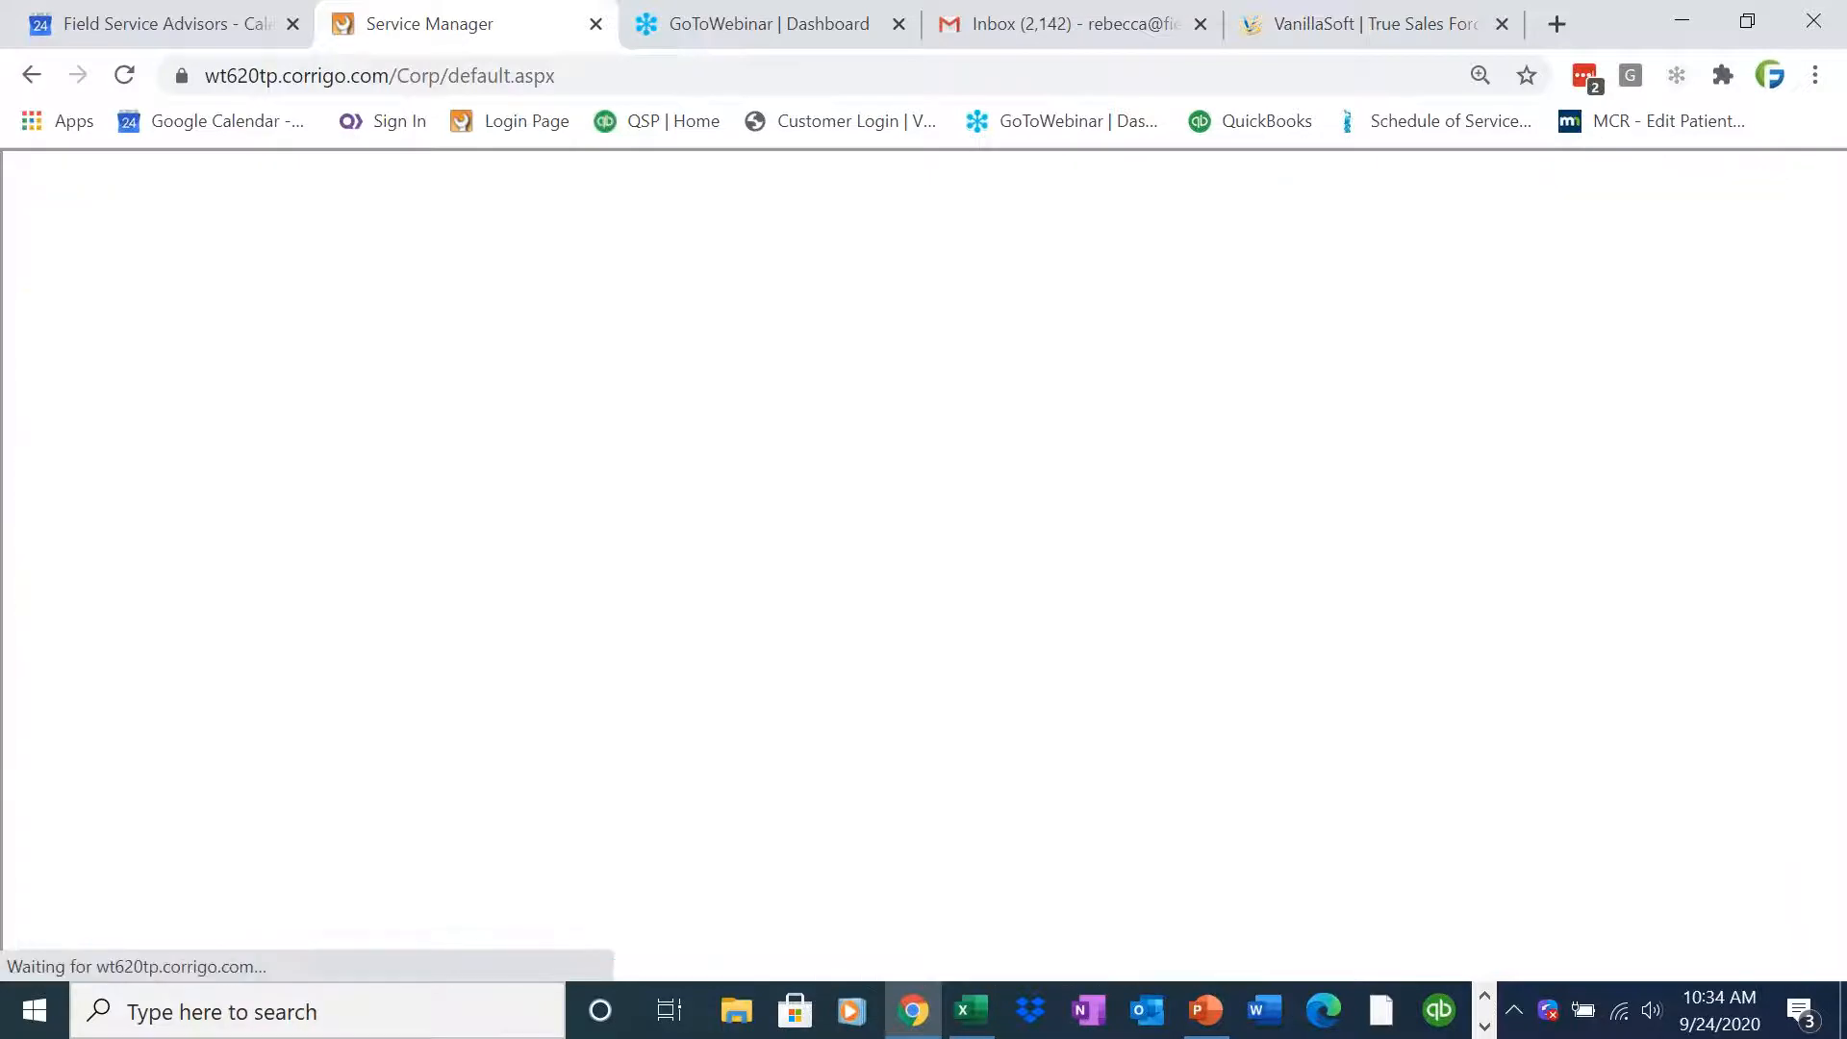
scroll(175, 737, "down", 3)
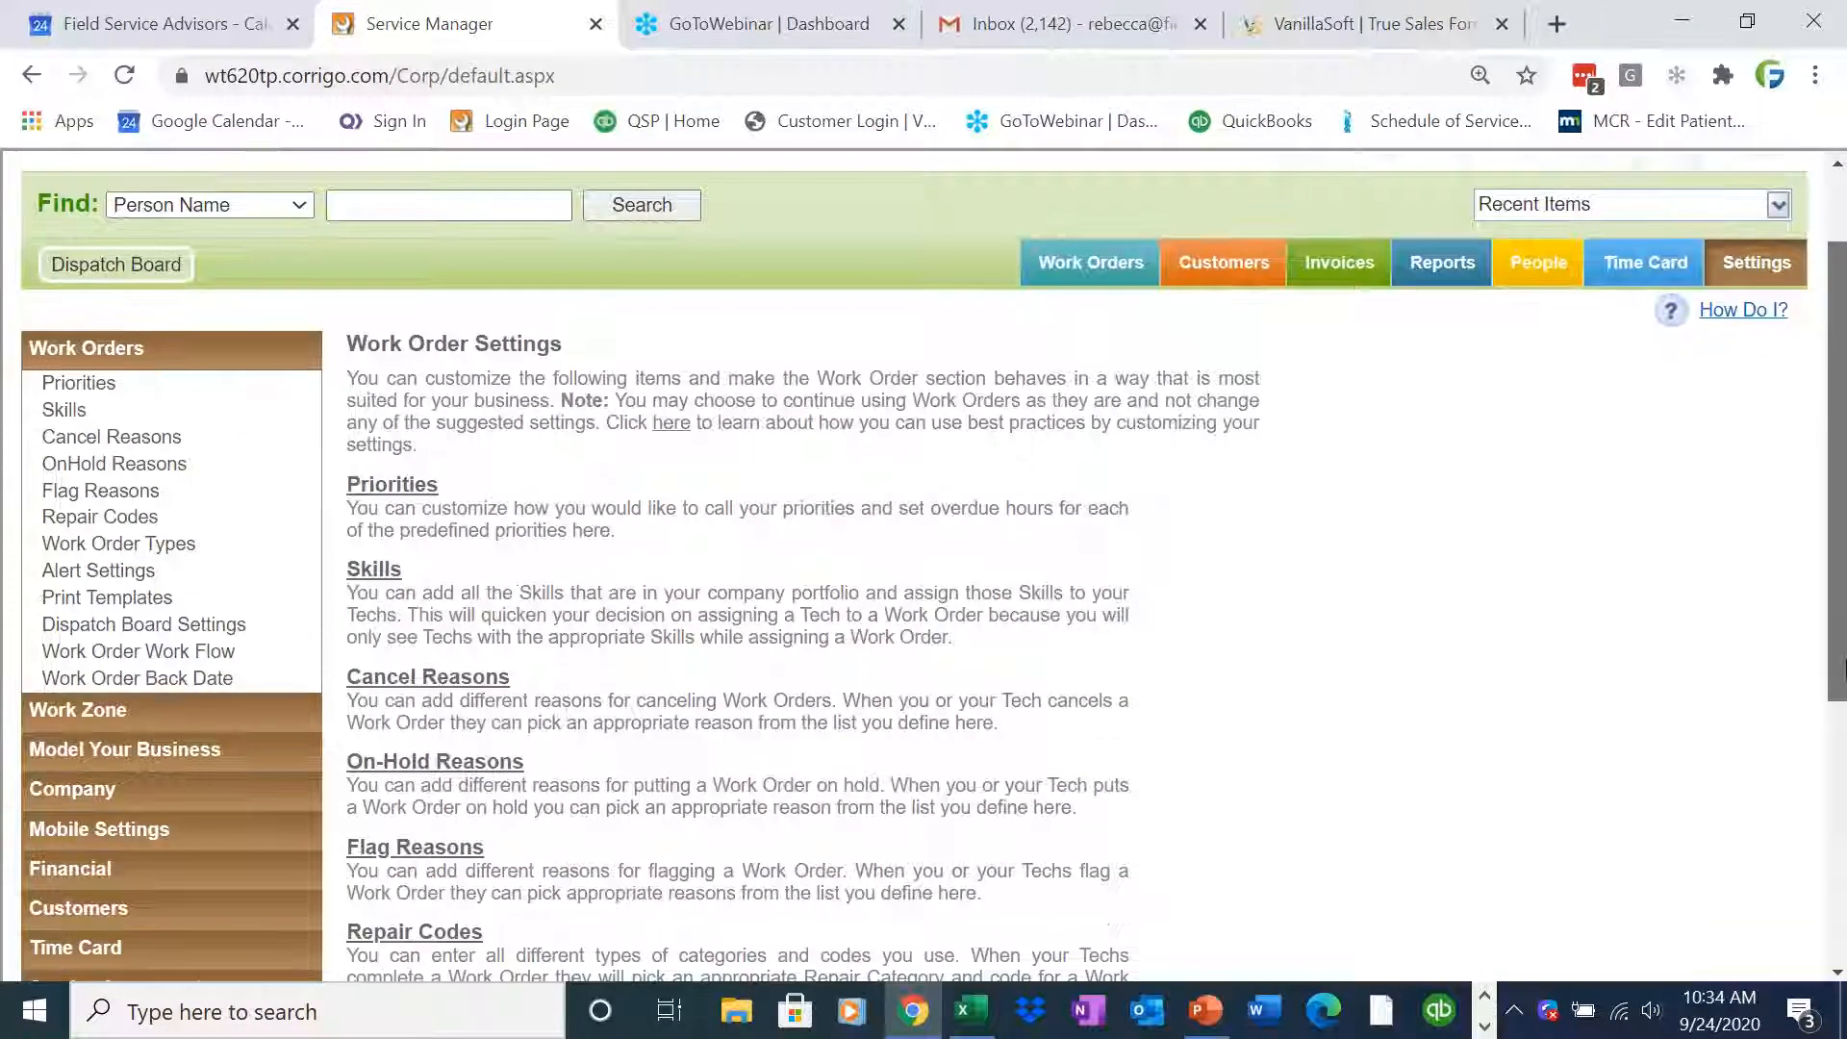
left_click(157, 720)
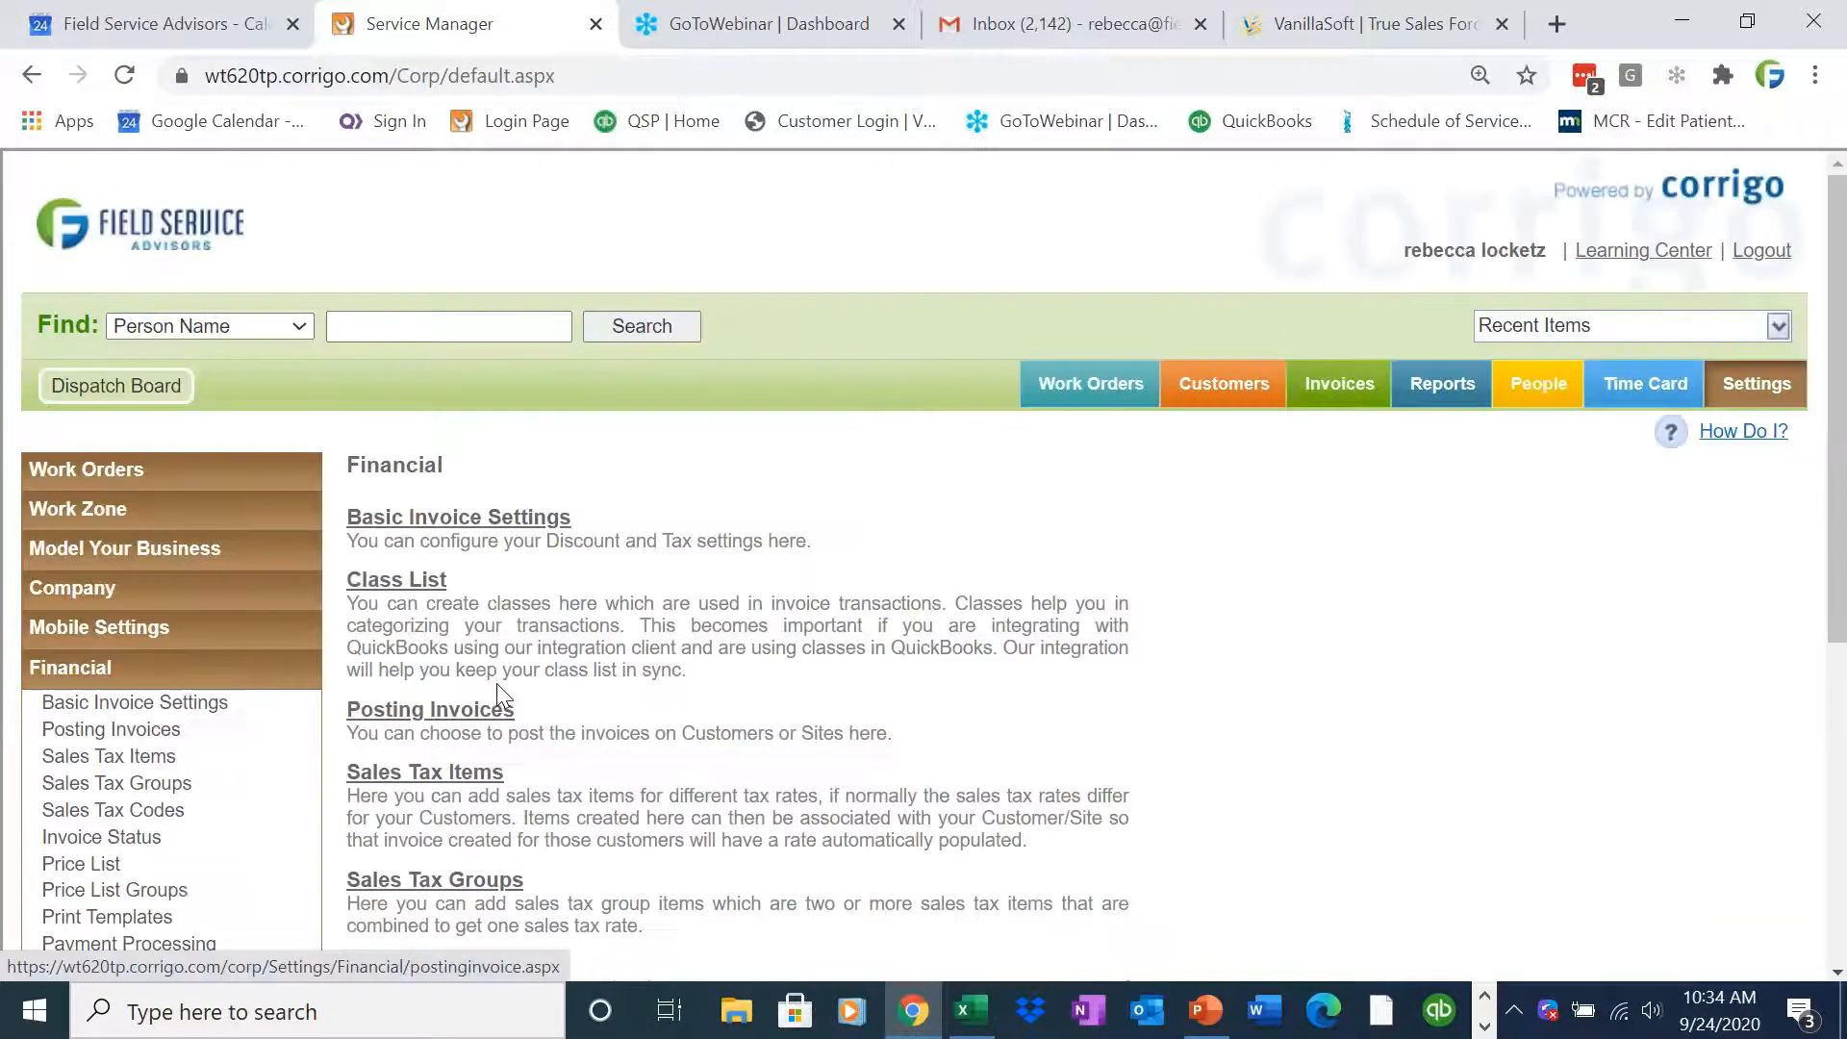
scroll(1838, 640, "down", 3)
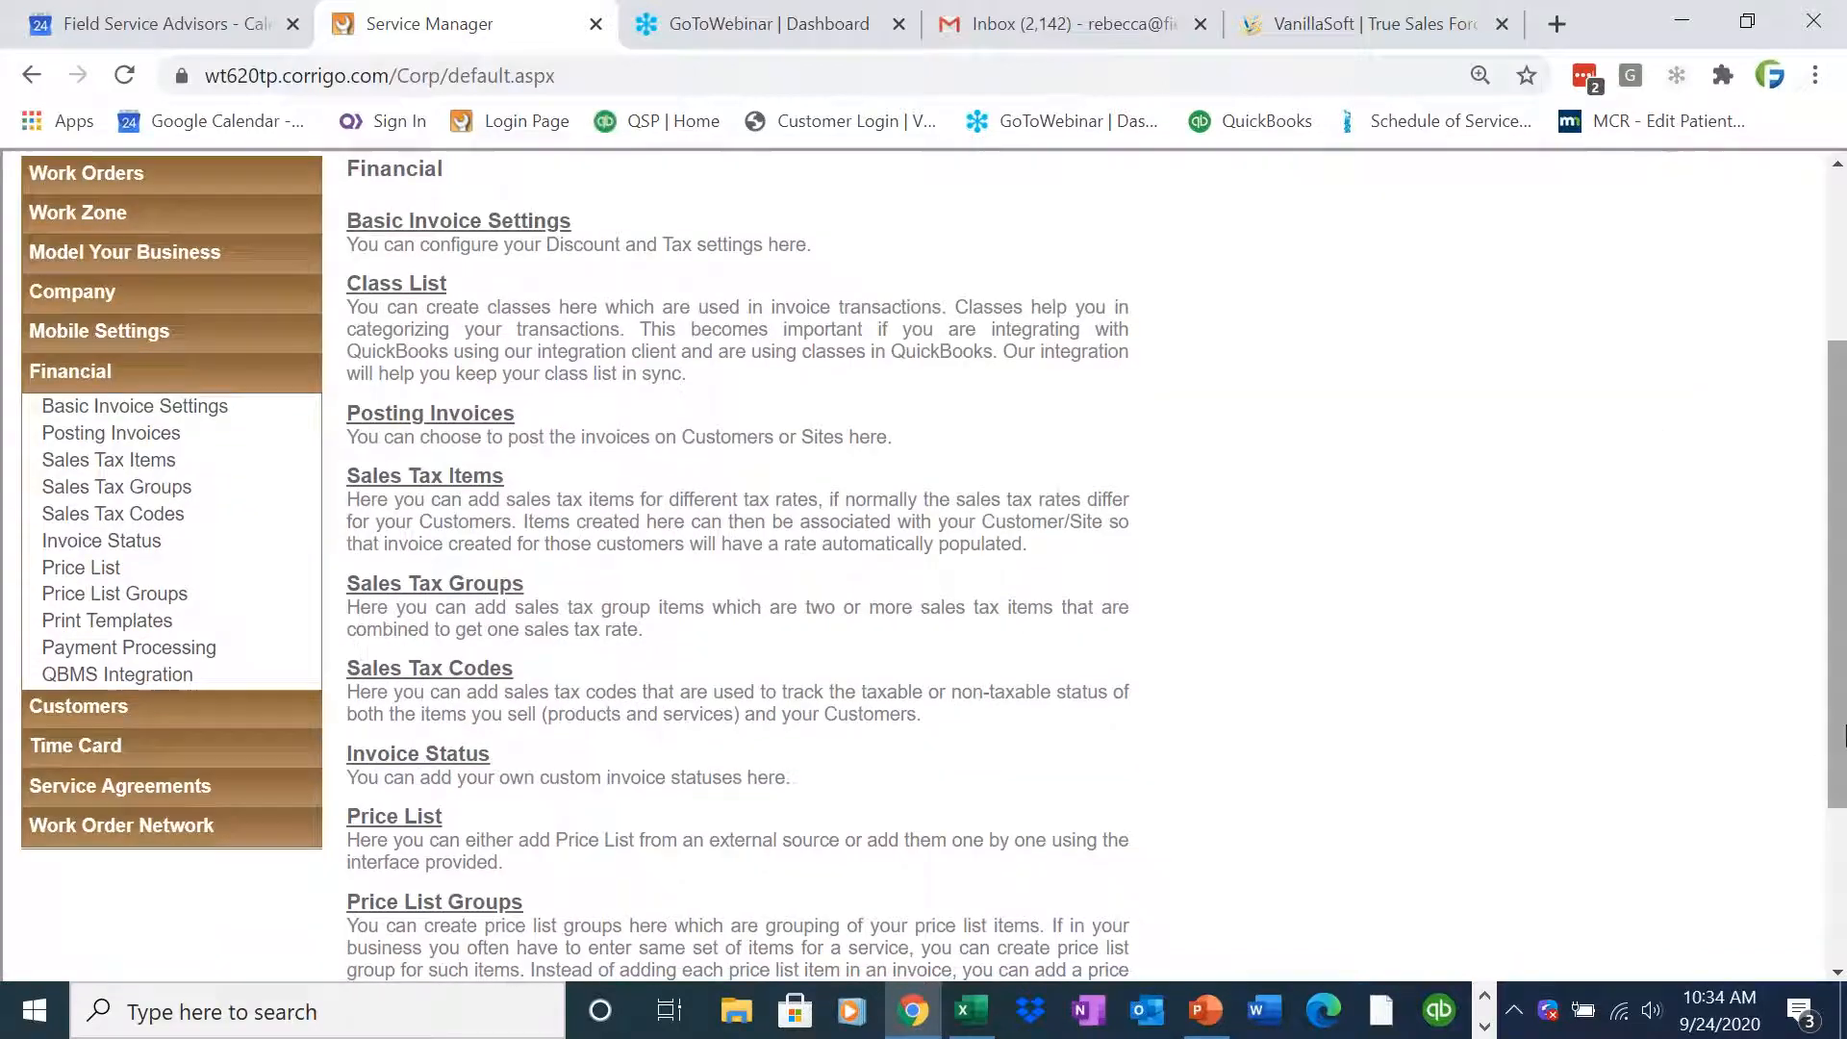
left_click_drag(1838, 731, 1840, 770)
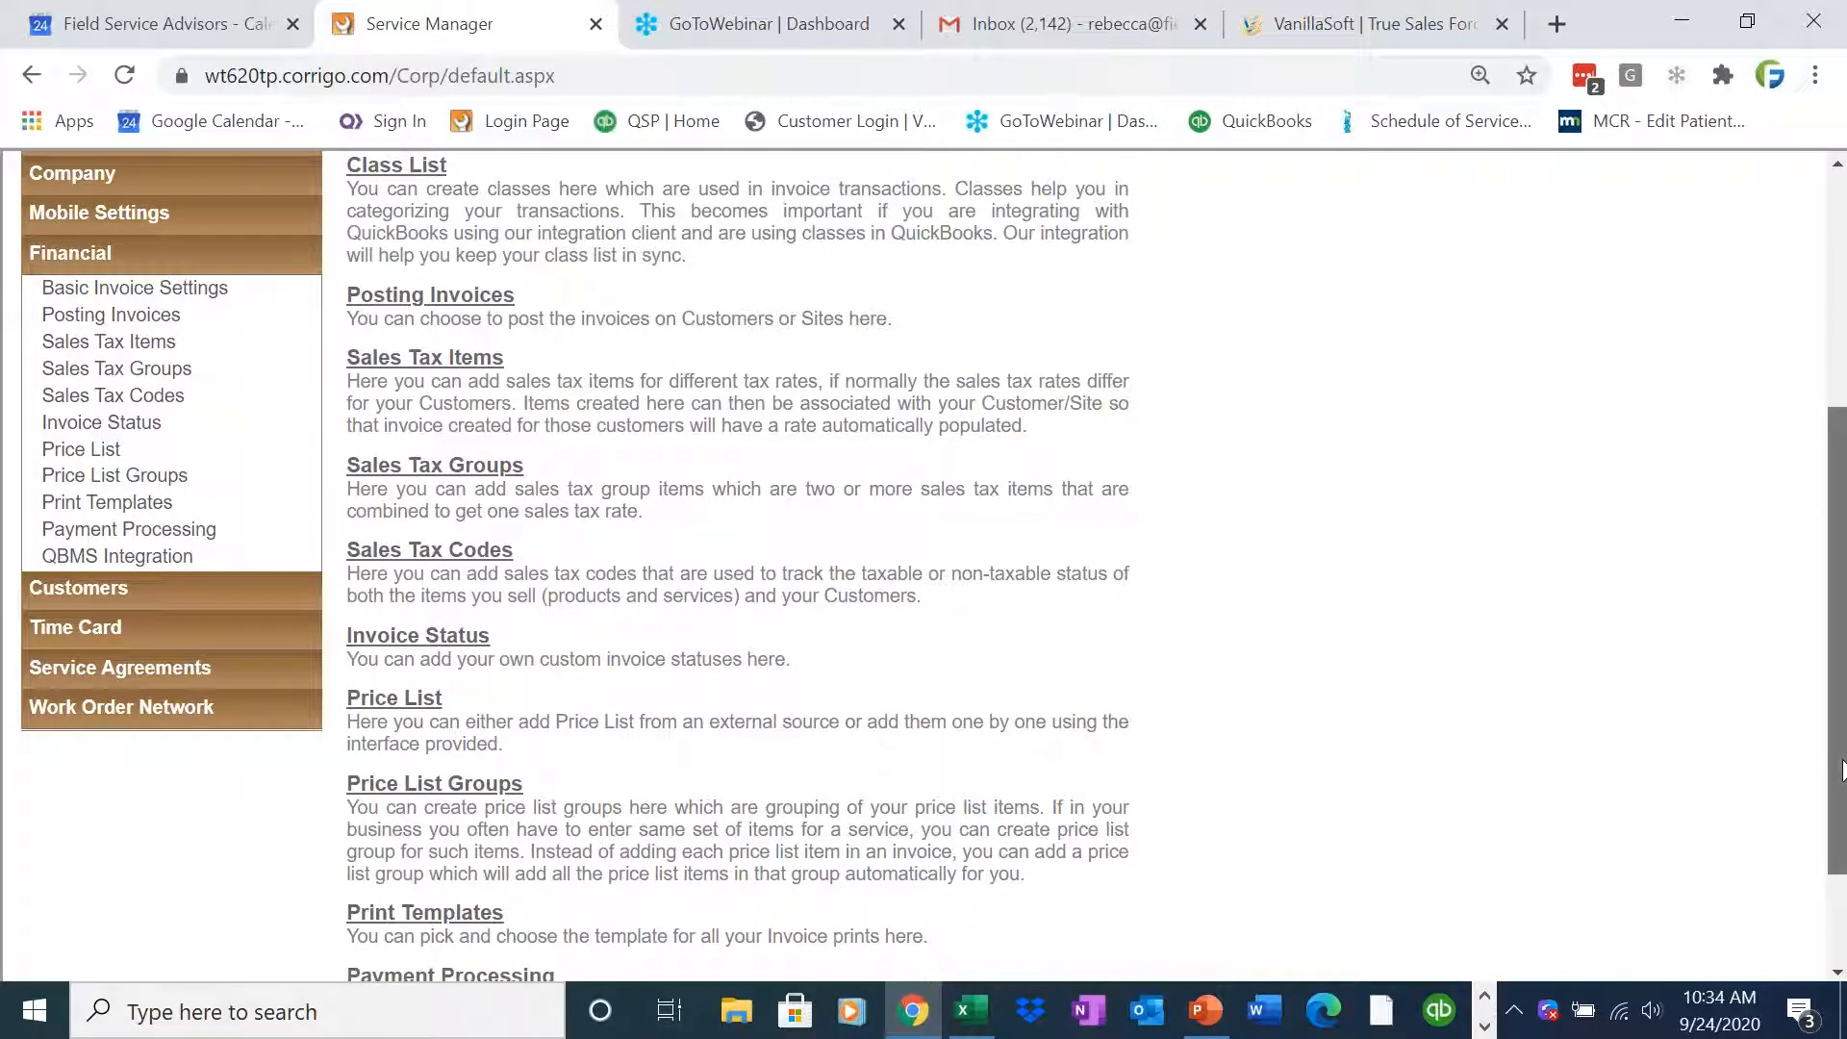
left_click(117, 458)
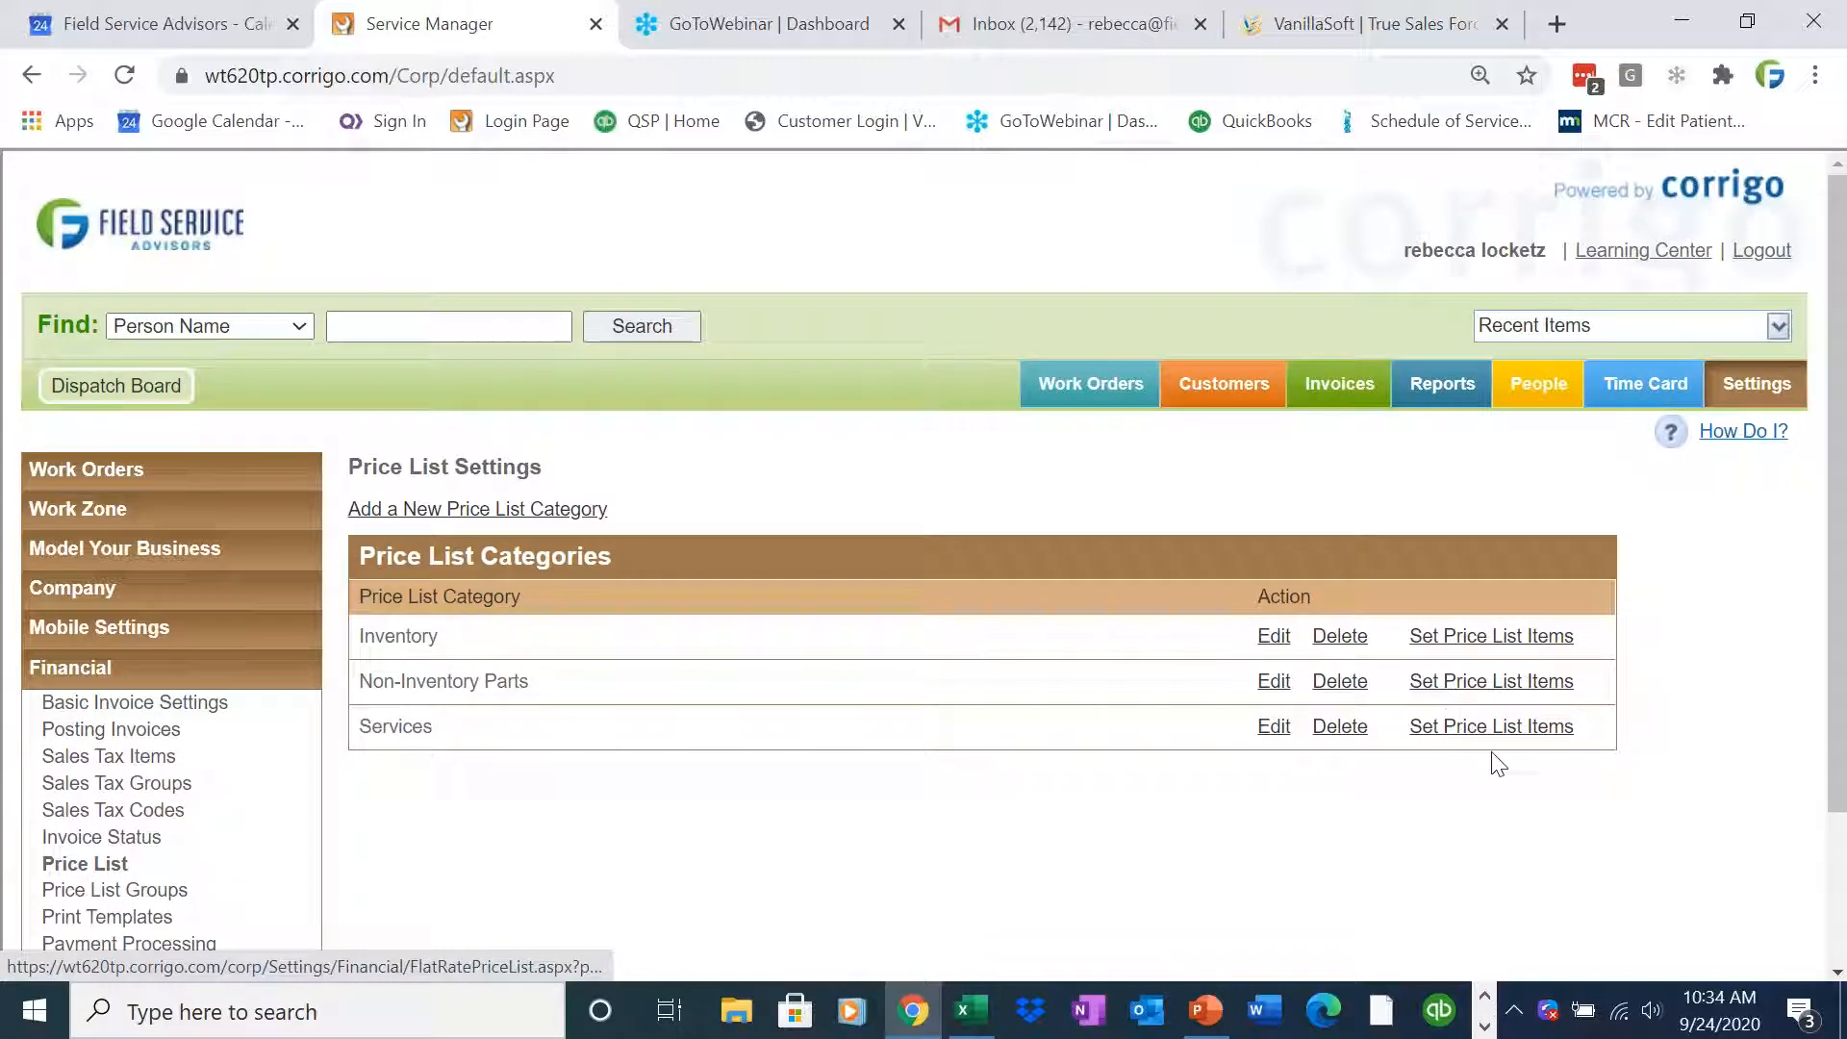
Open the price list items of the Services category and review them
left_click(1503, 746)
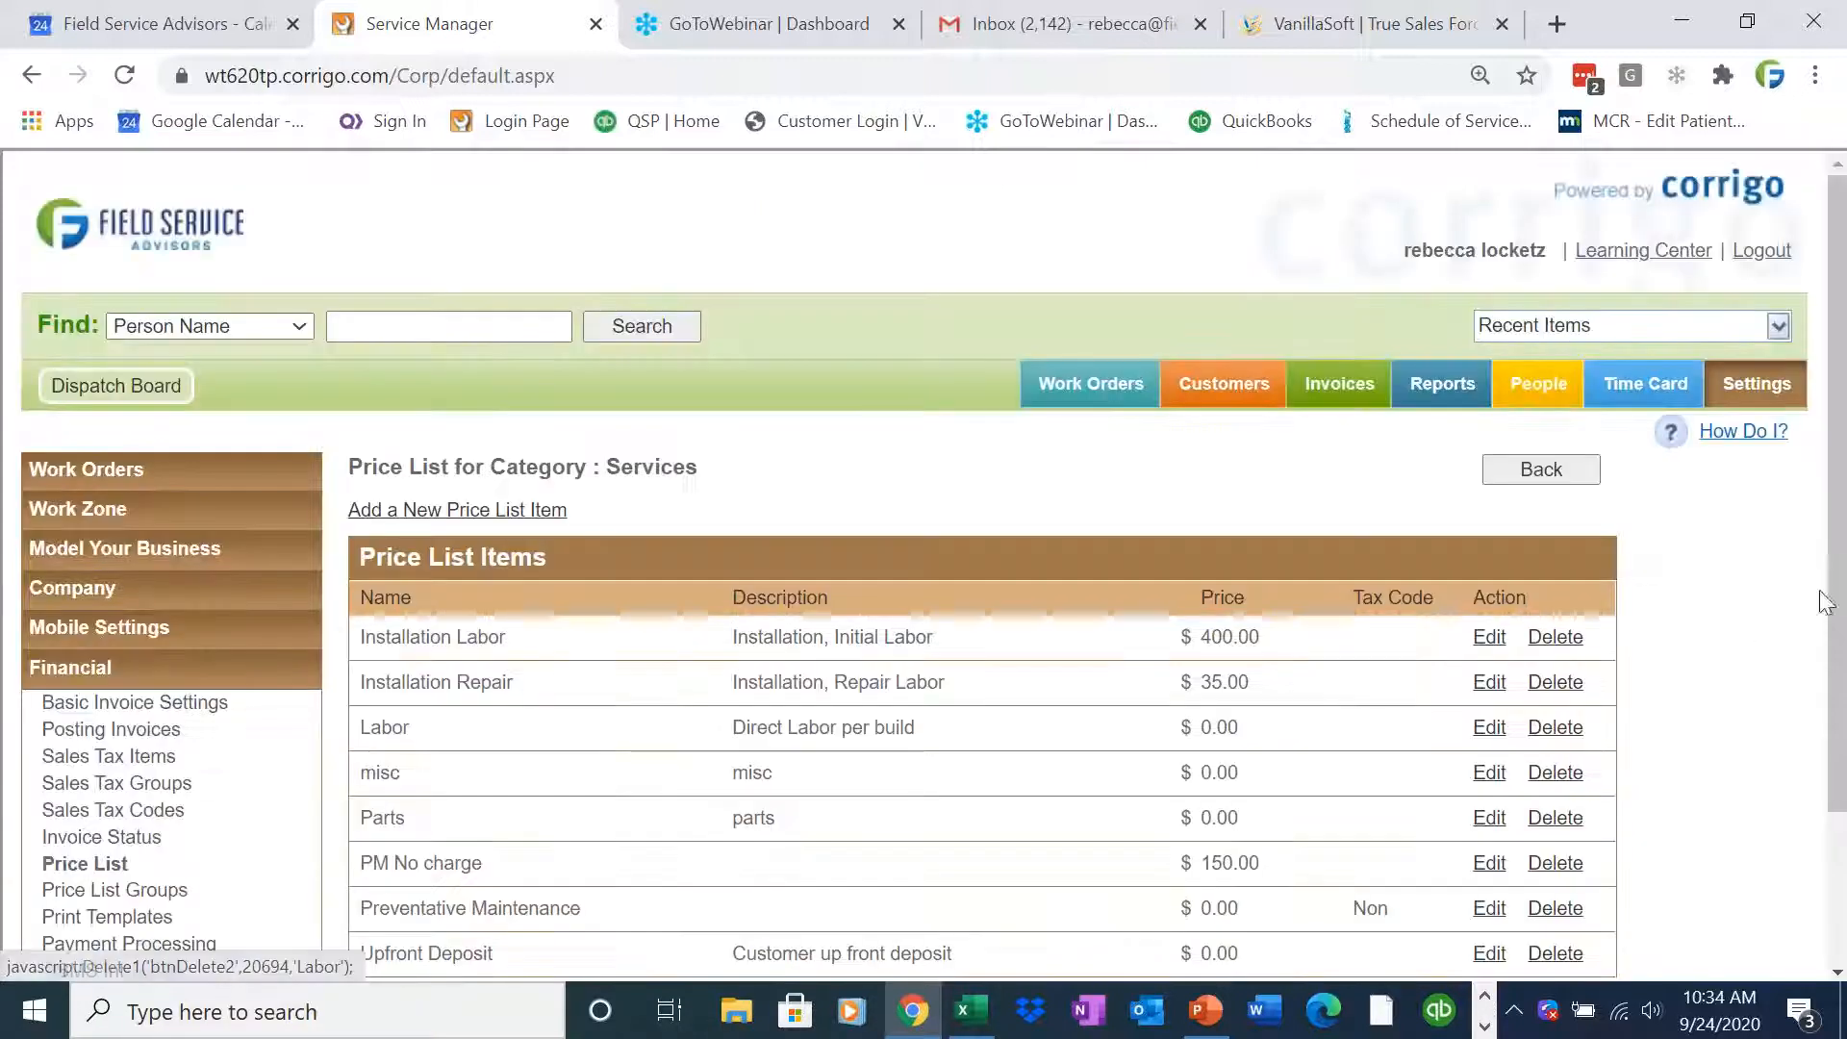
scroll(1837, 606, "down", 2)
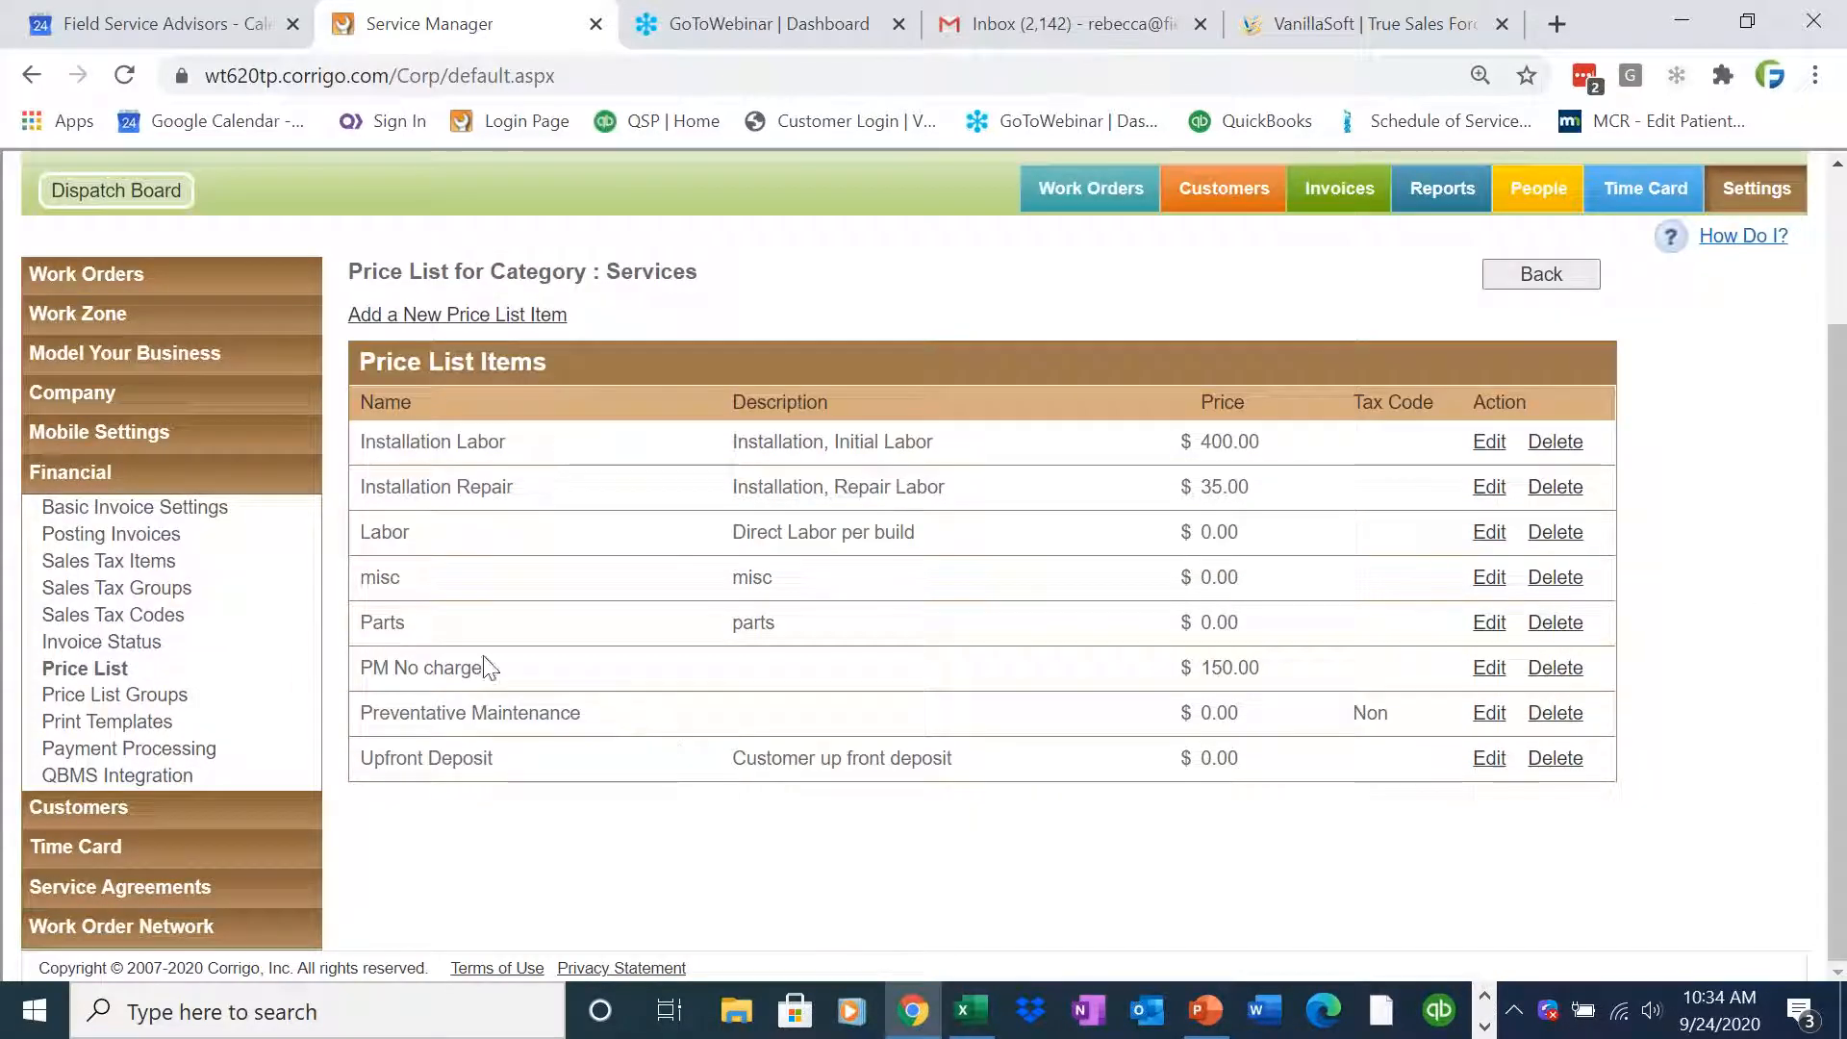
Return to the price list categories and review the Inventory category's price list items
left_click(108, 672)
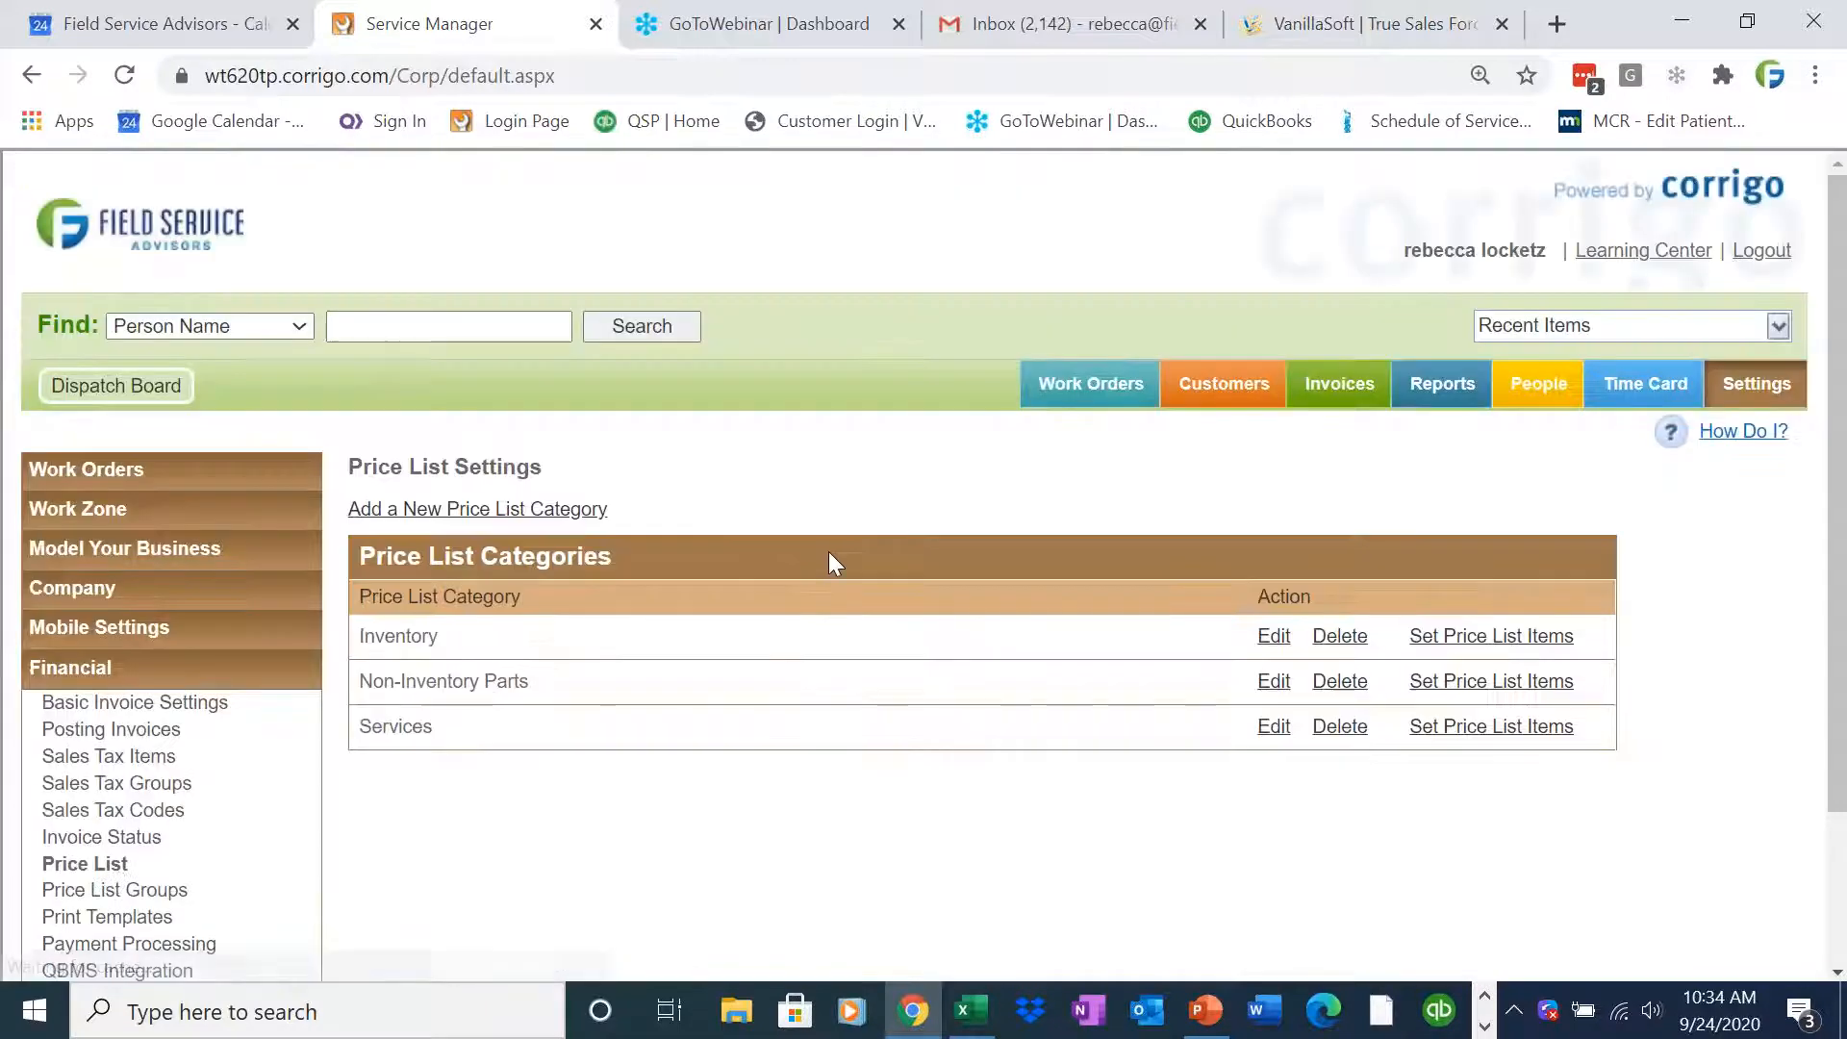
left_click(1494, 639)
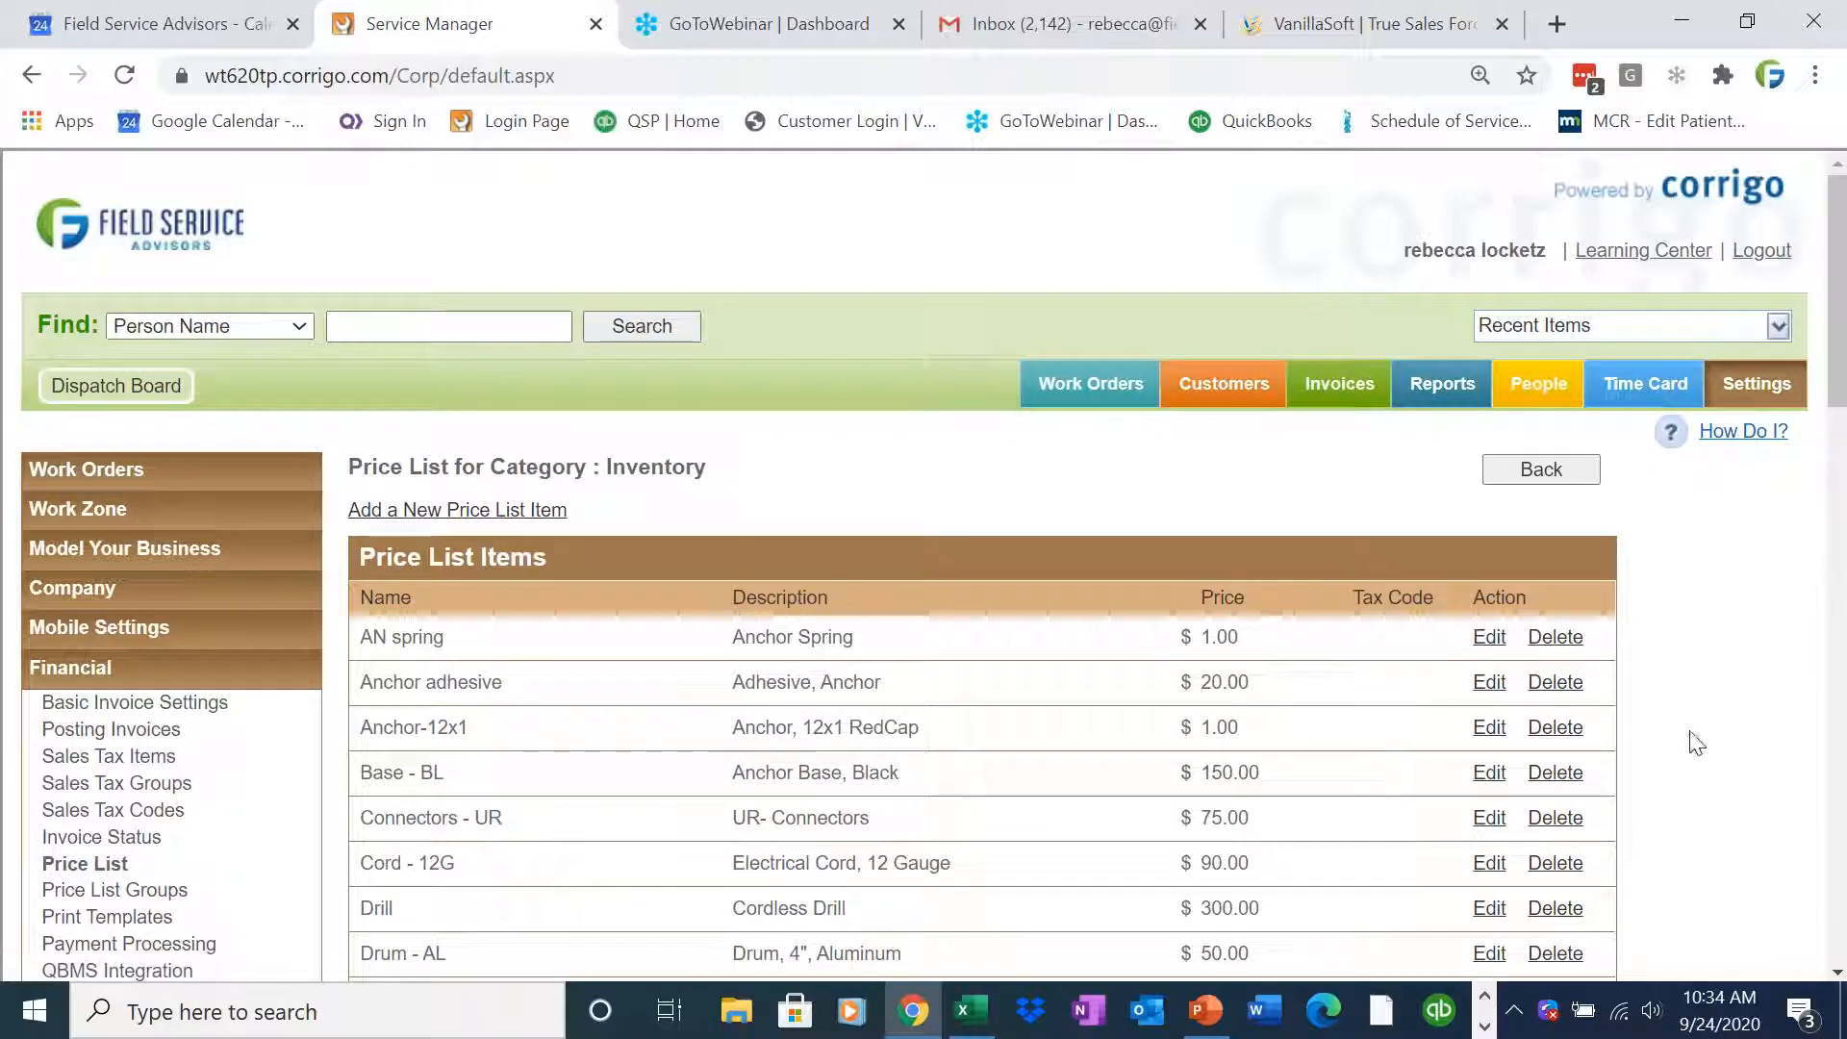
scroll(1732, 758, "down", 2)
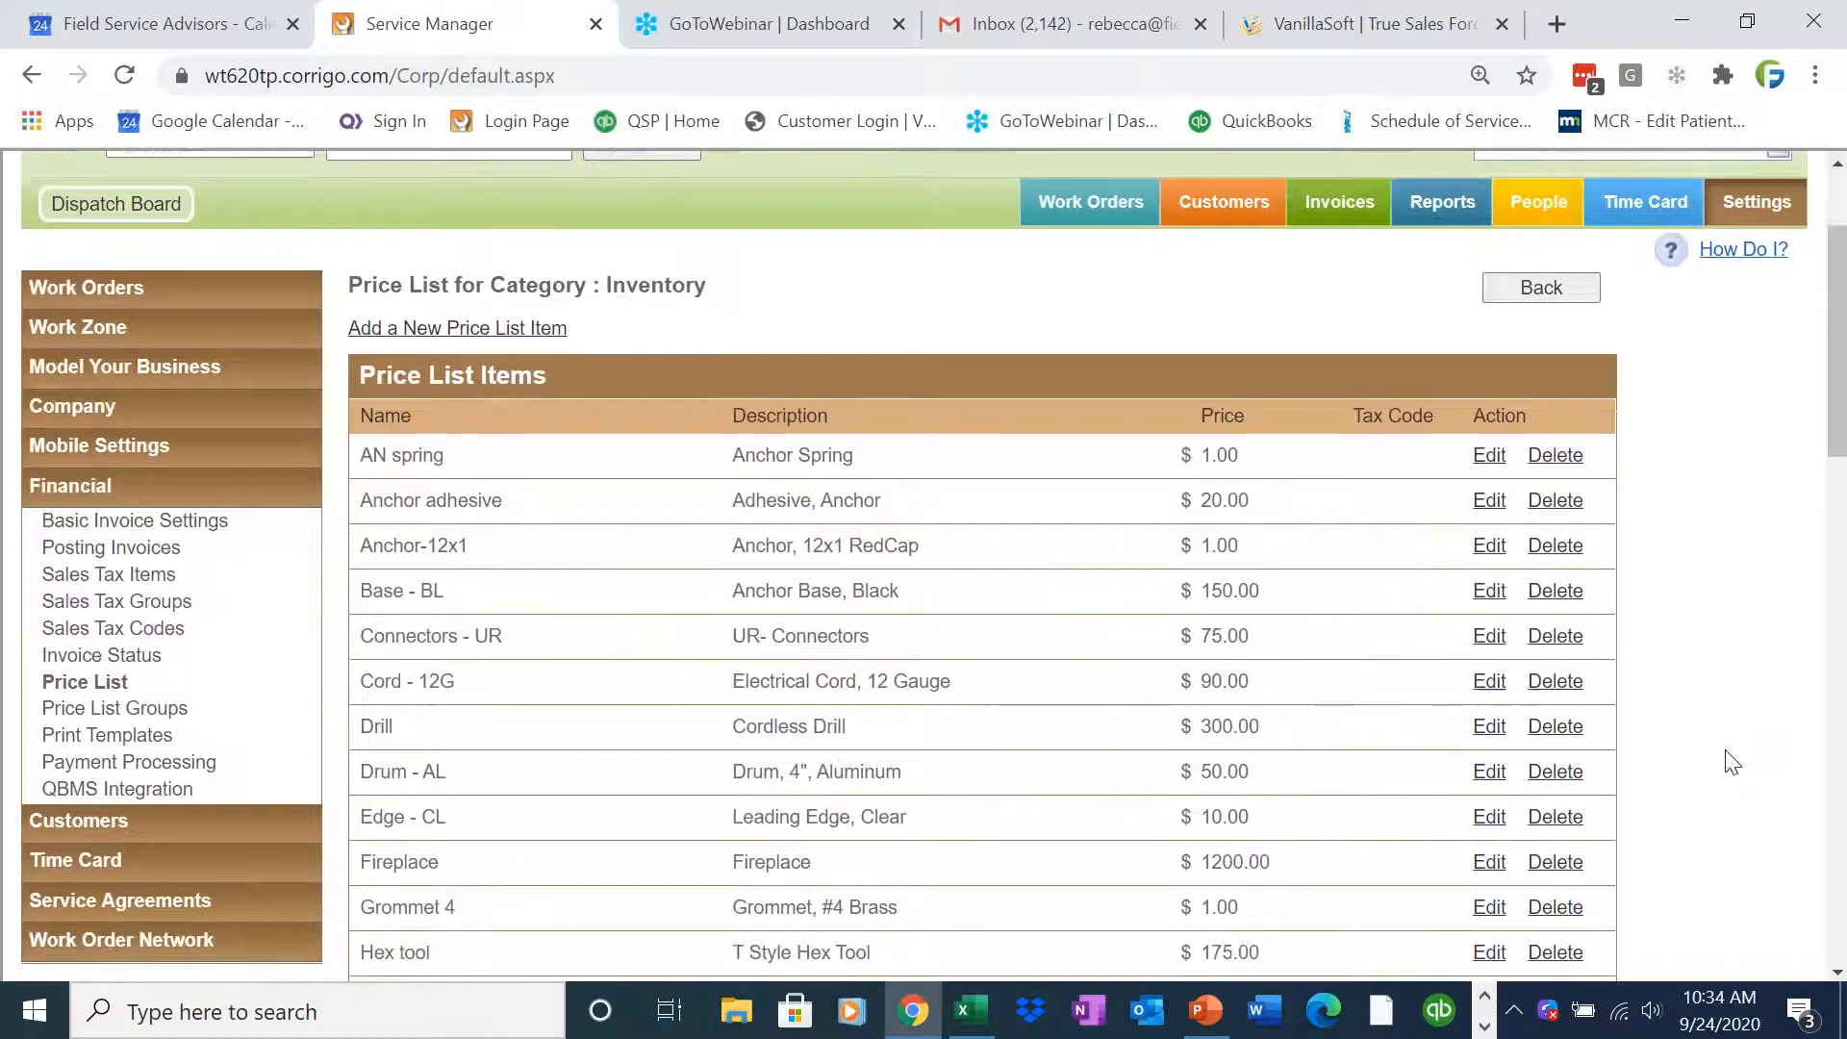
scroll(1732, 760, "down", 4)
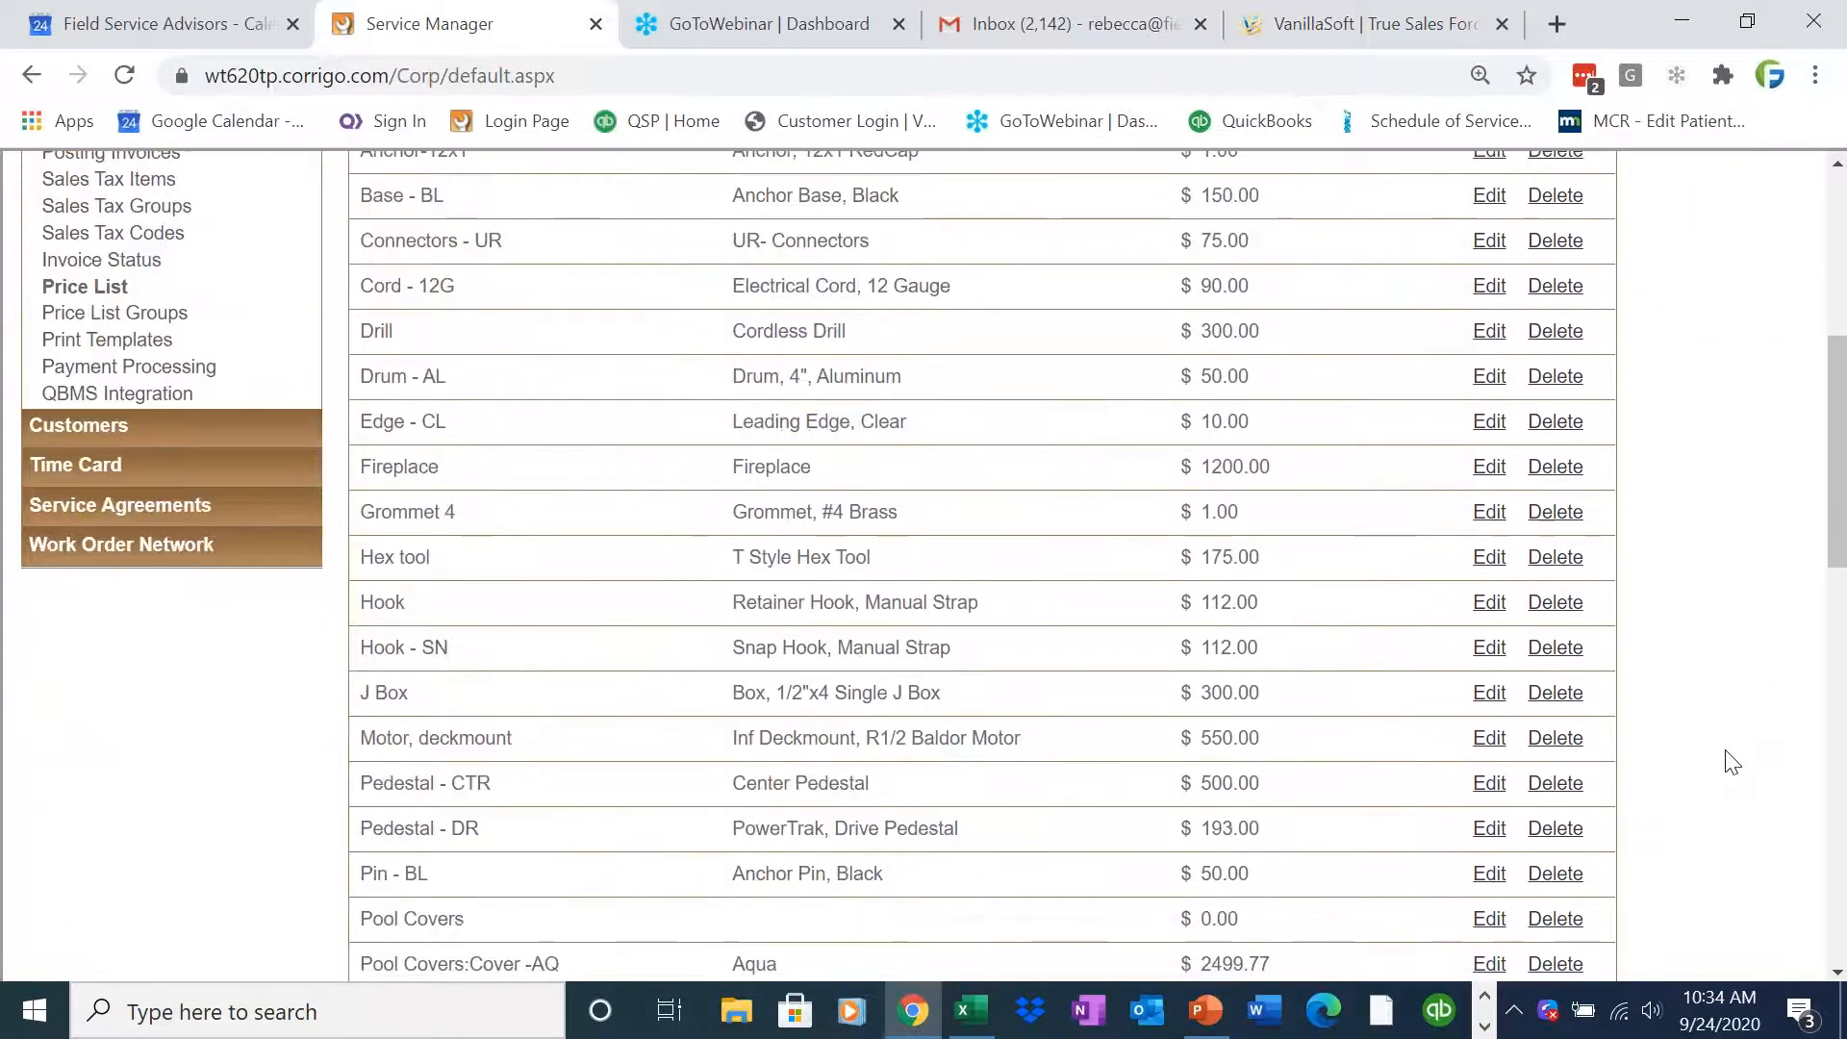
scroll(1732, 760, "down", 4)
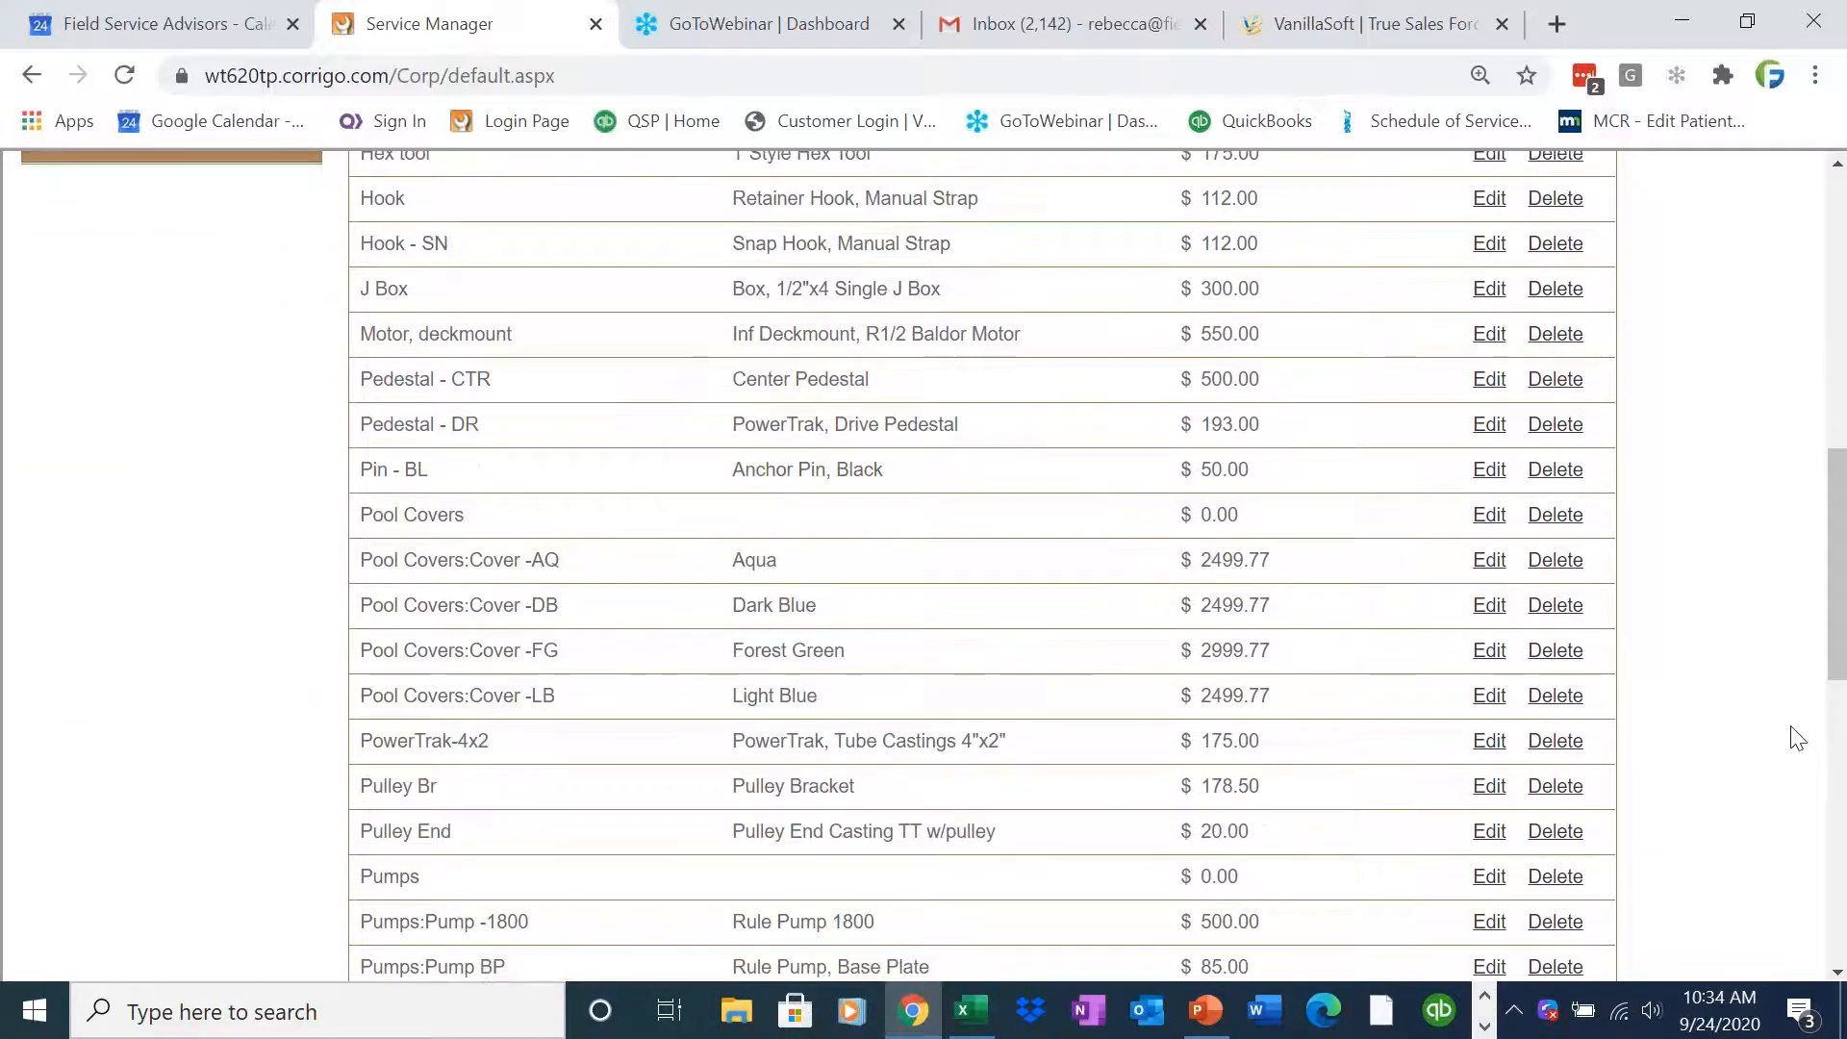
left_click_drag(1833, 678, 1842, 412)
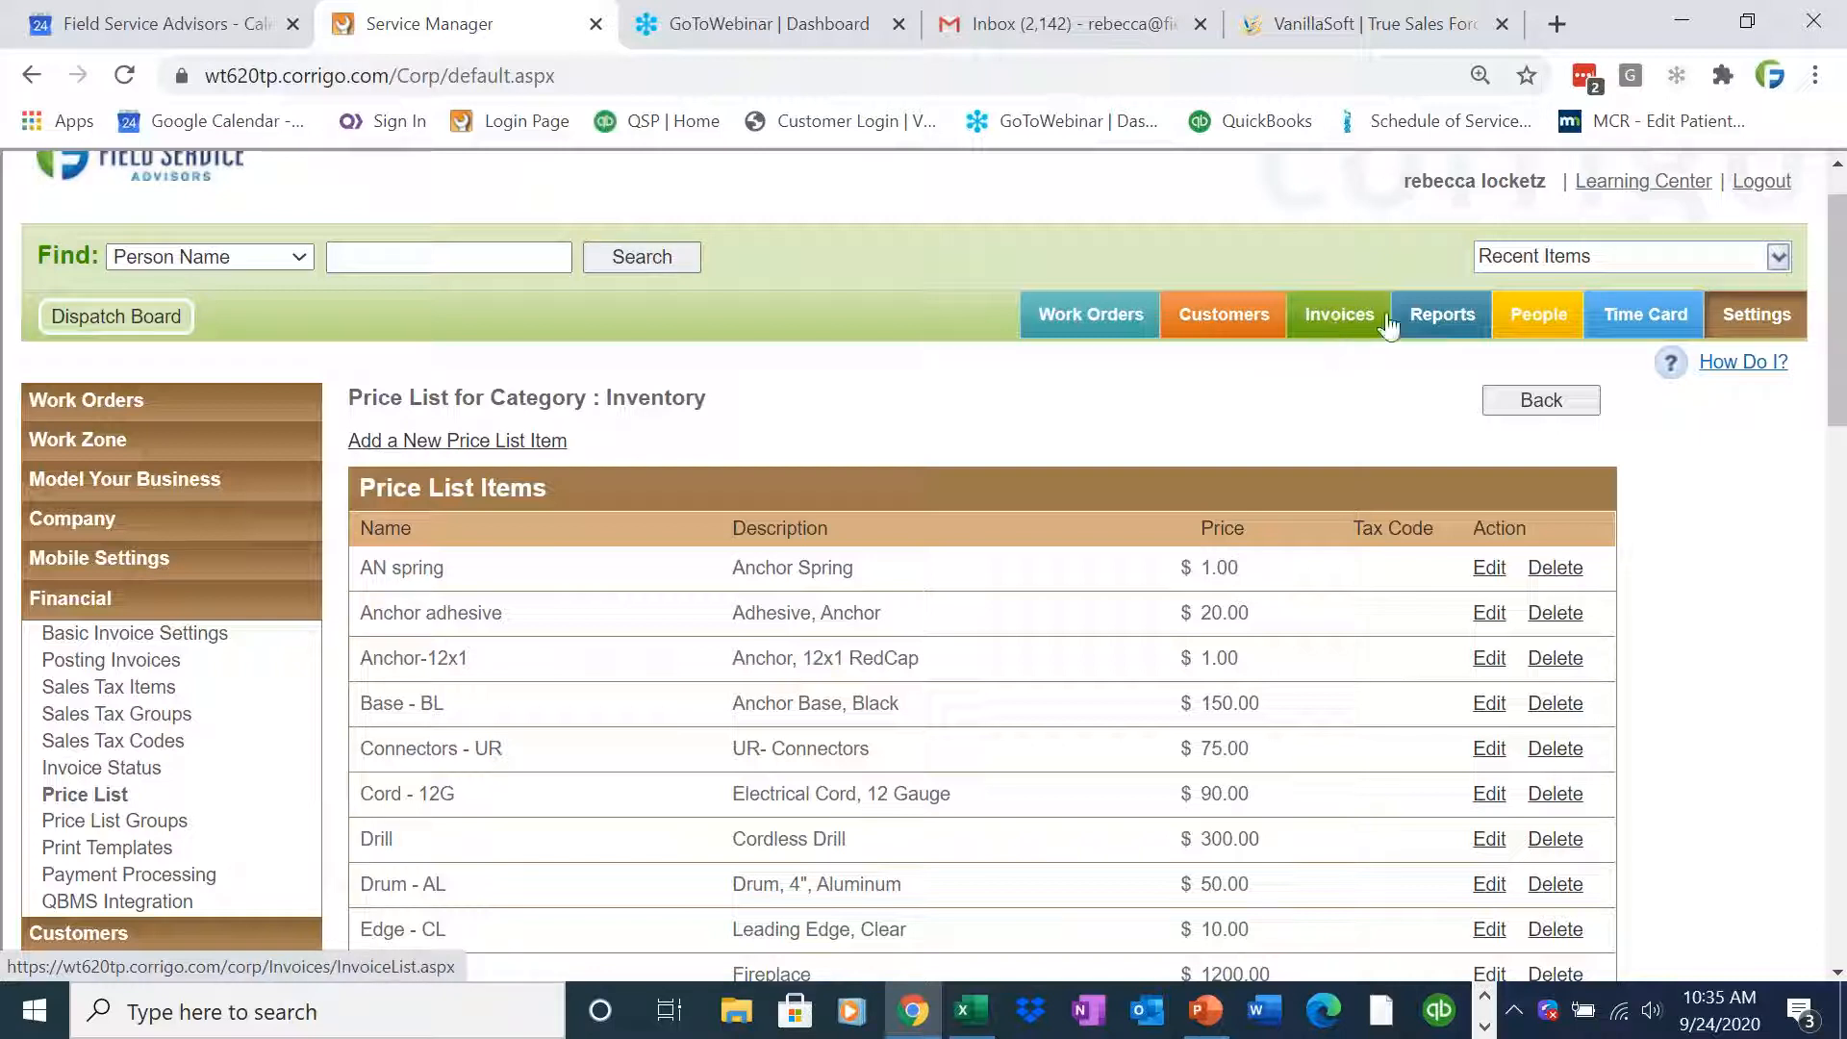
Start a new work order from Customers, search for heppners and select the Heppners Auto Body customer
left_click(1242, 329)
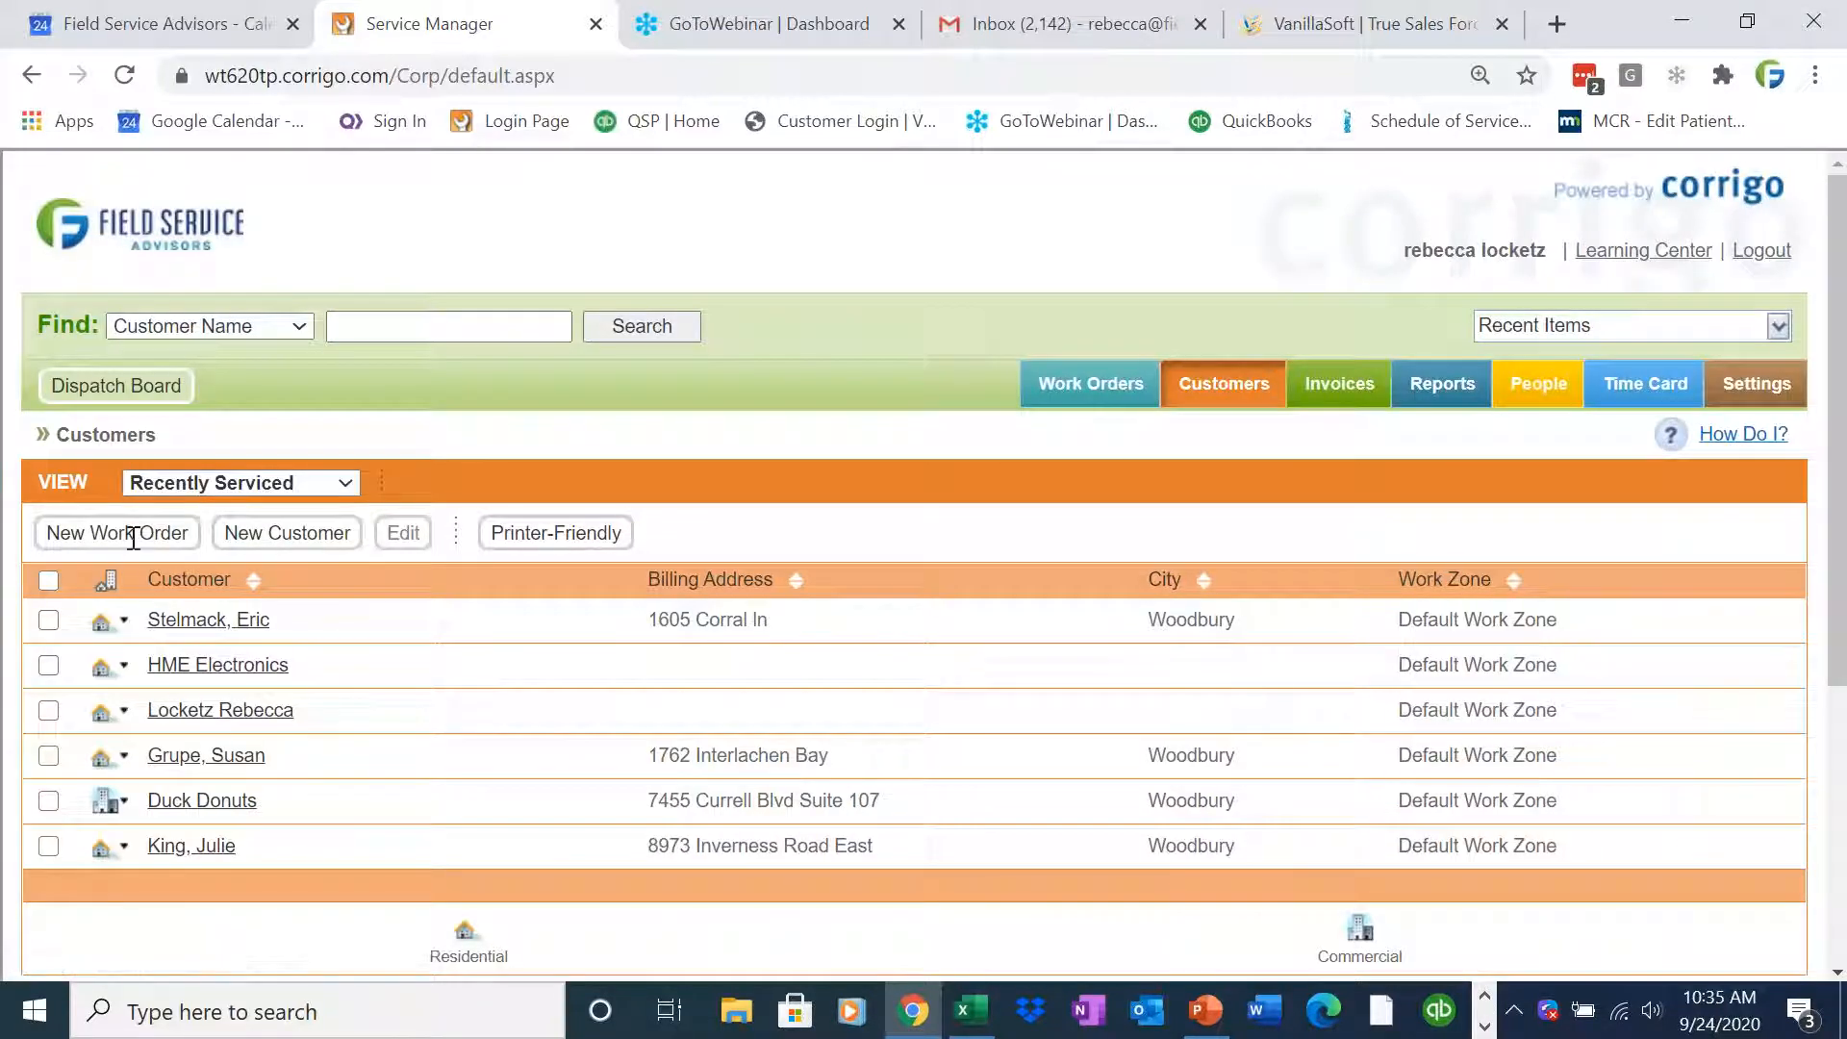
left_click(133, 535)
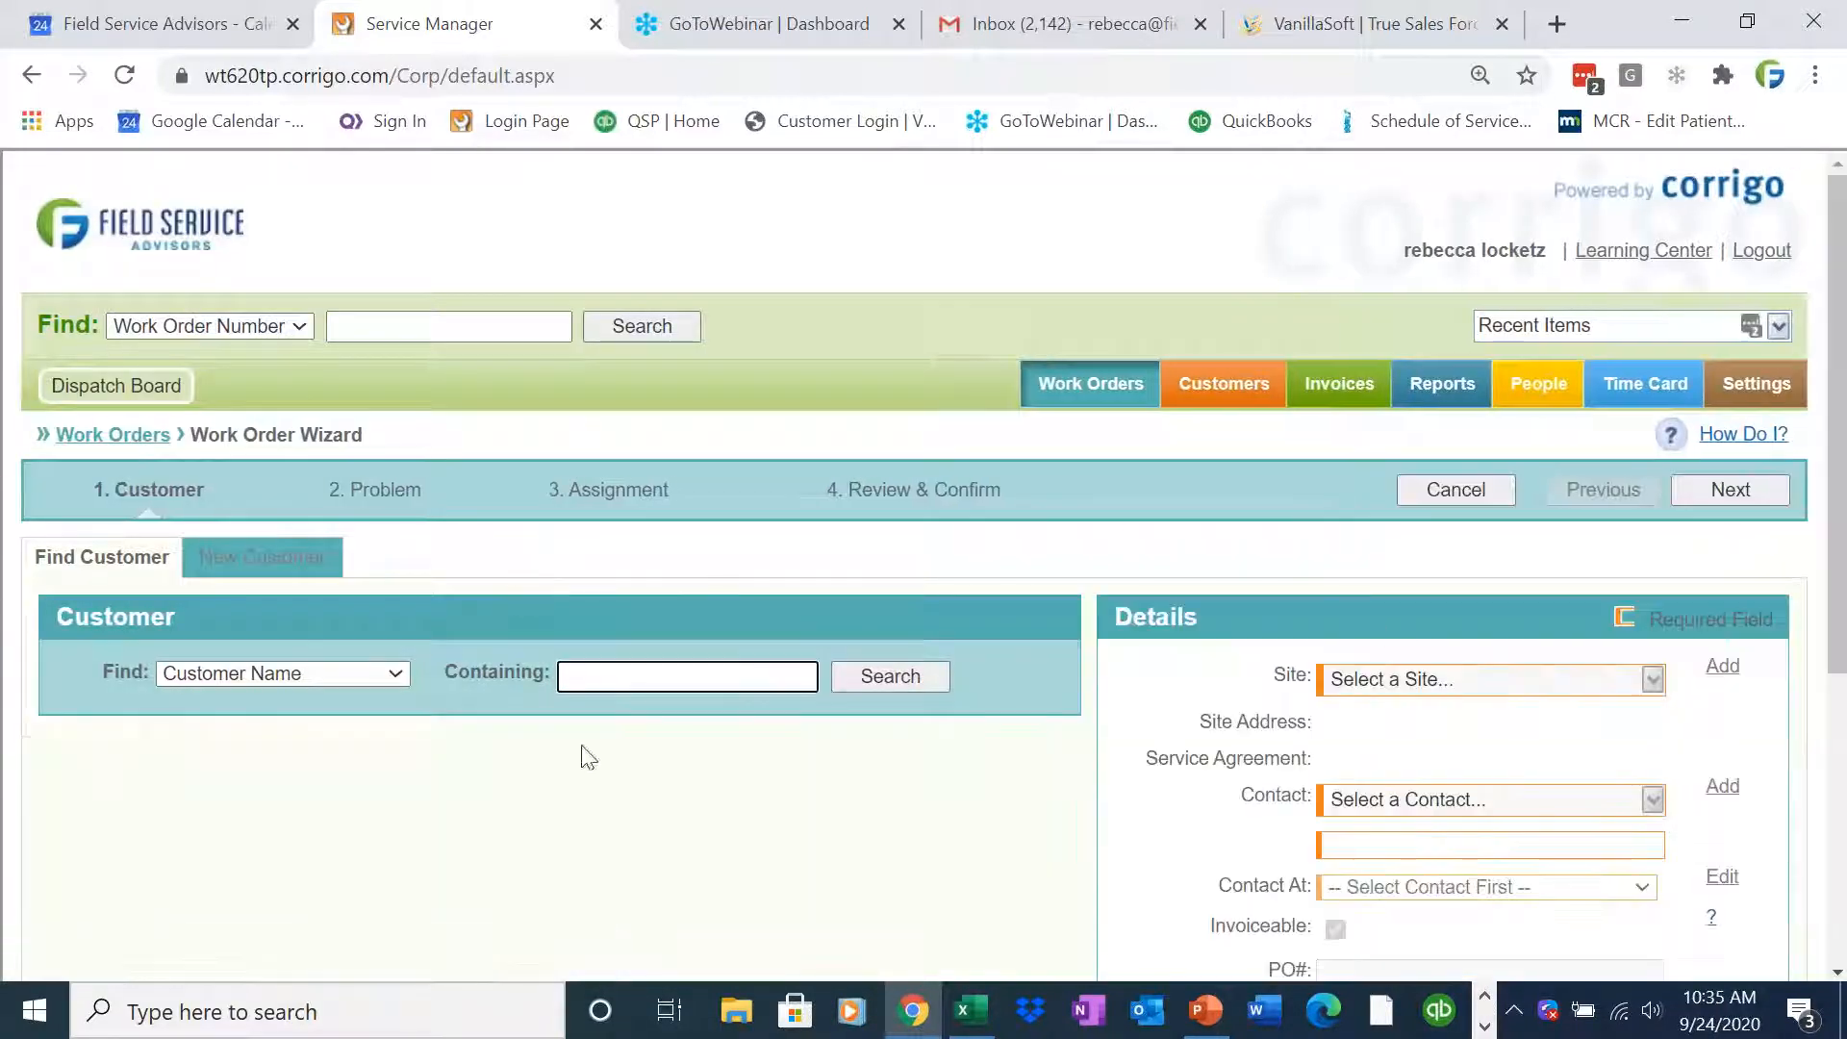
type("heppners")
left_click(923, 679)
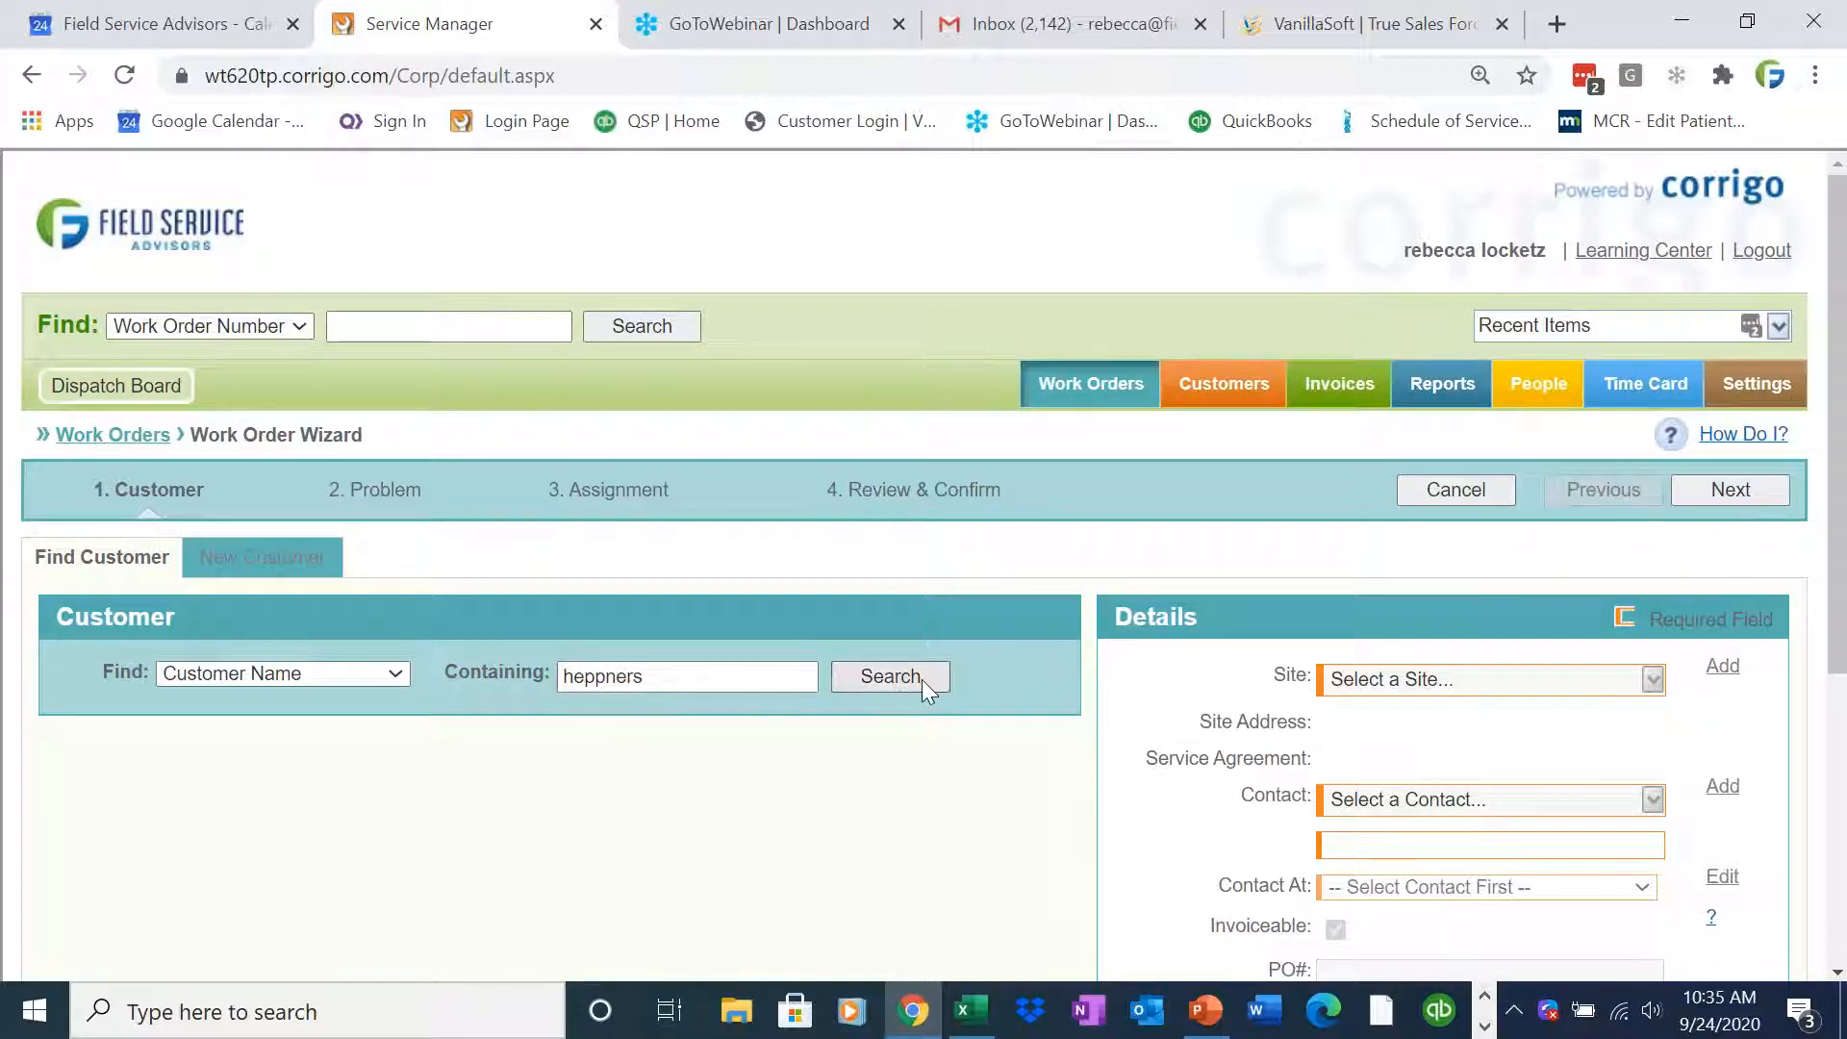
left_click(66, 757)
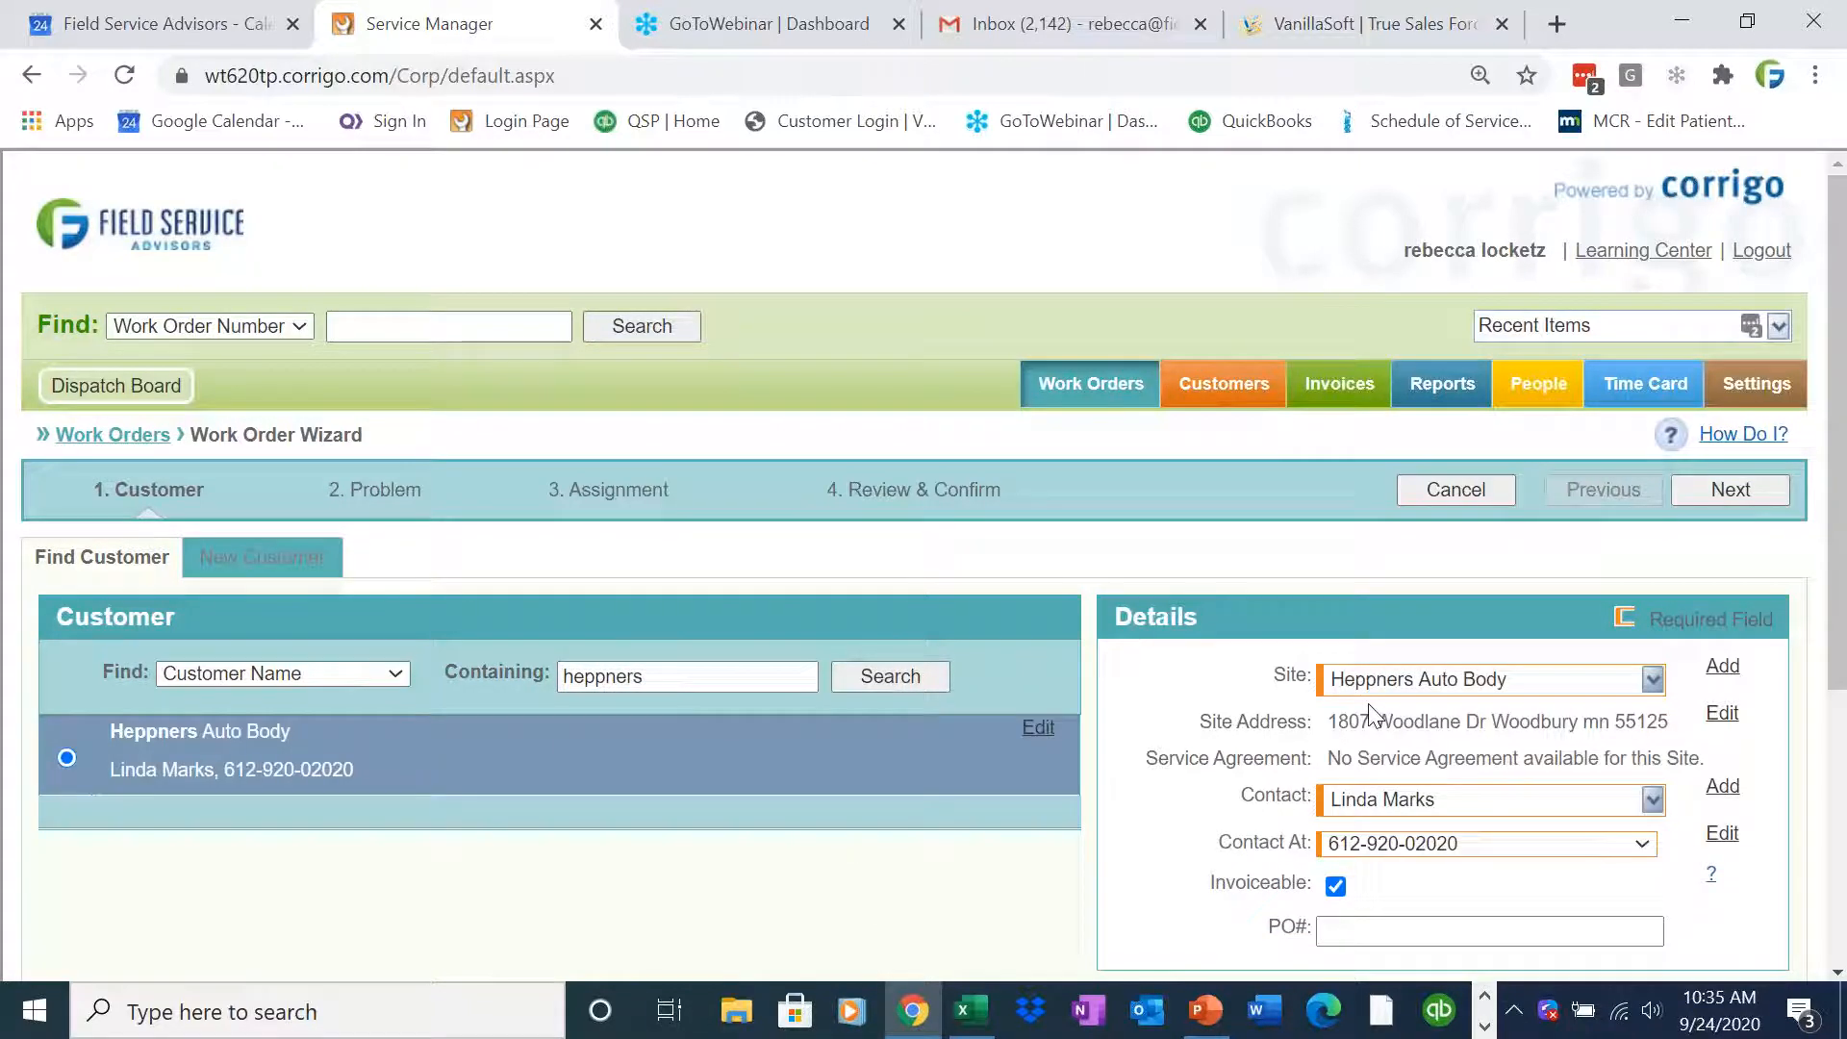
scroll(1839, 731, "down", 2)
scroll(1843, 791, "down", 1)
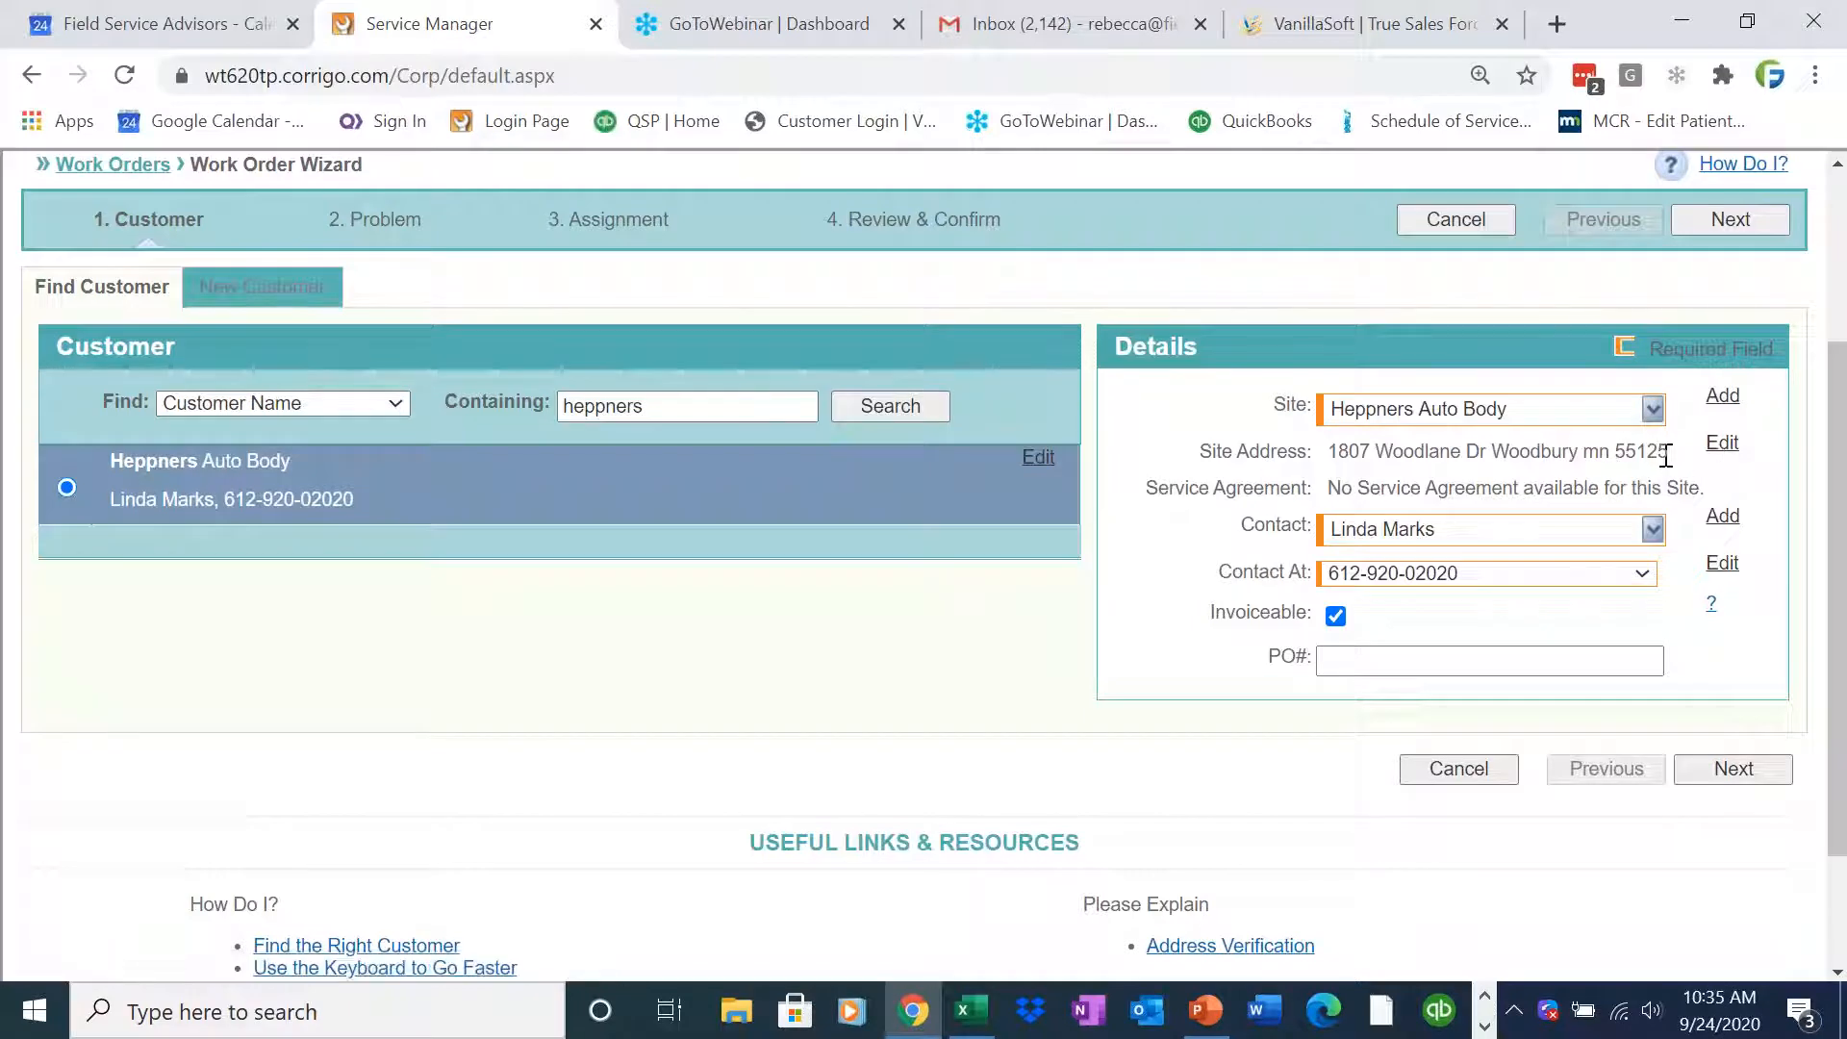
left_click(1722, 397)
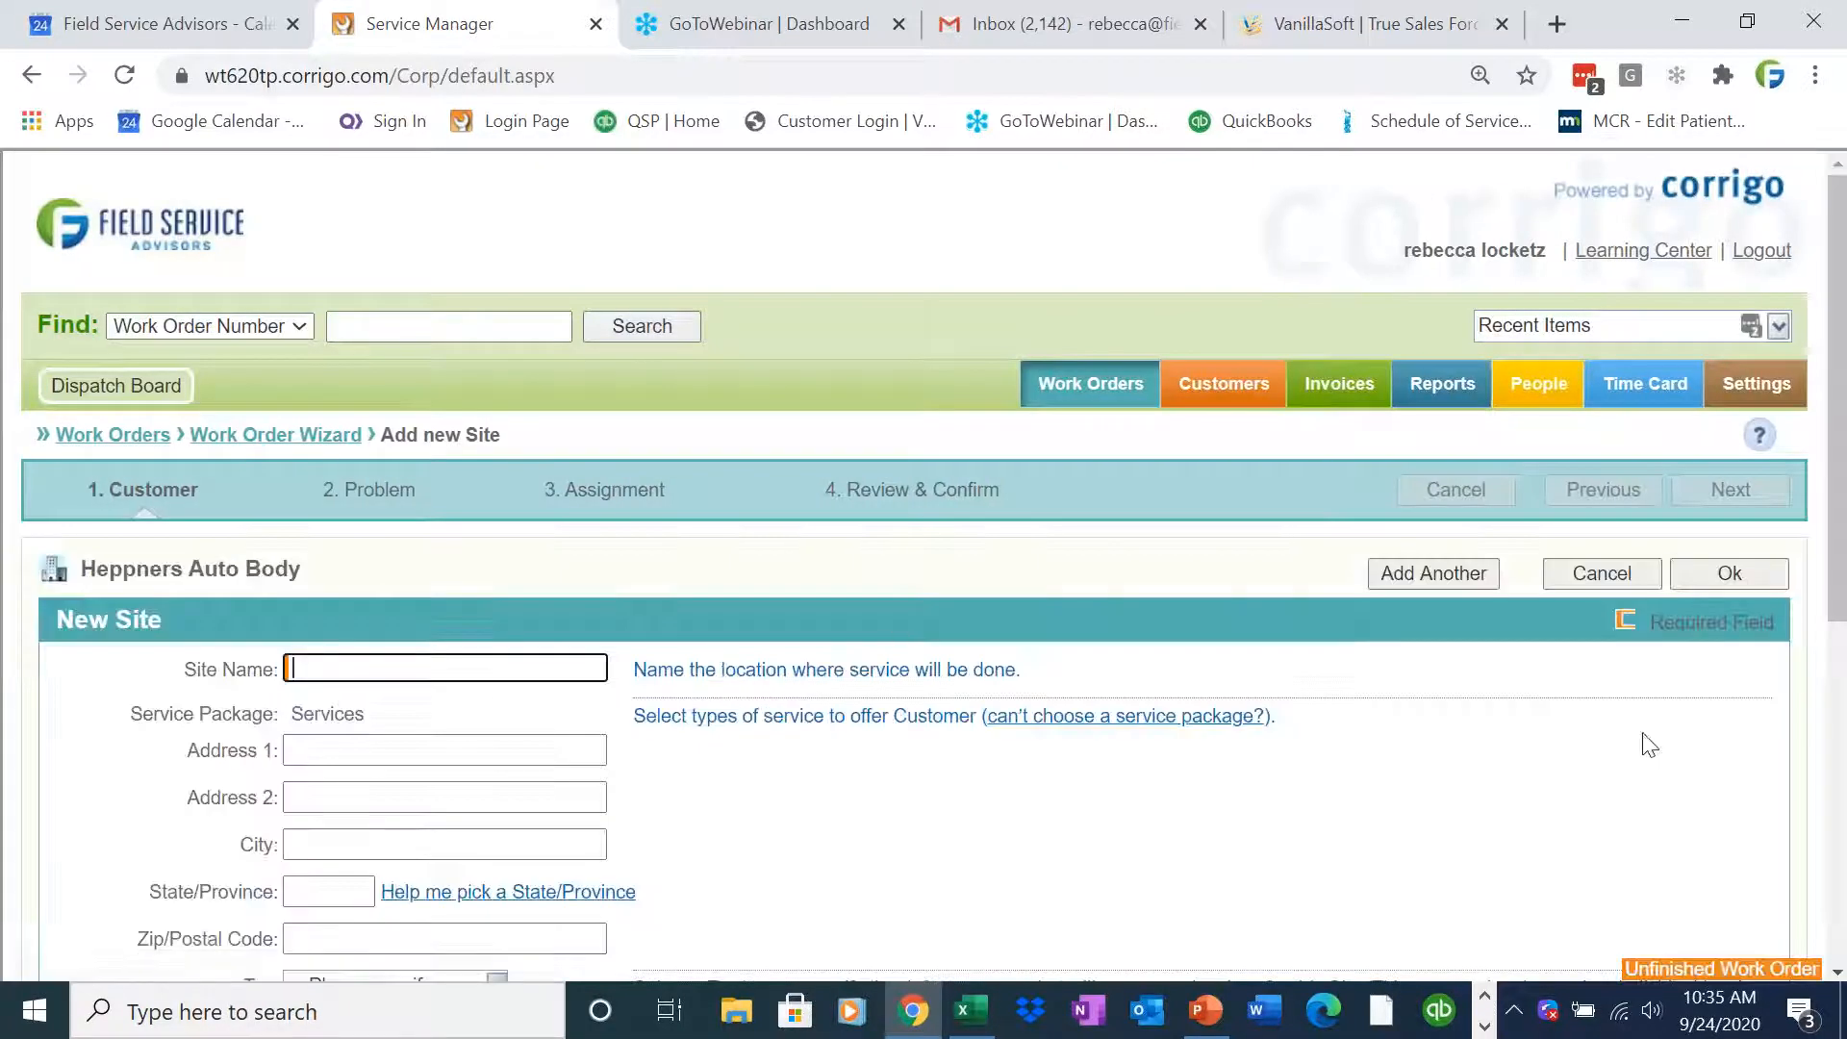
left_click(1601, 574)
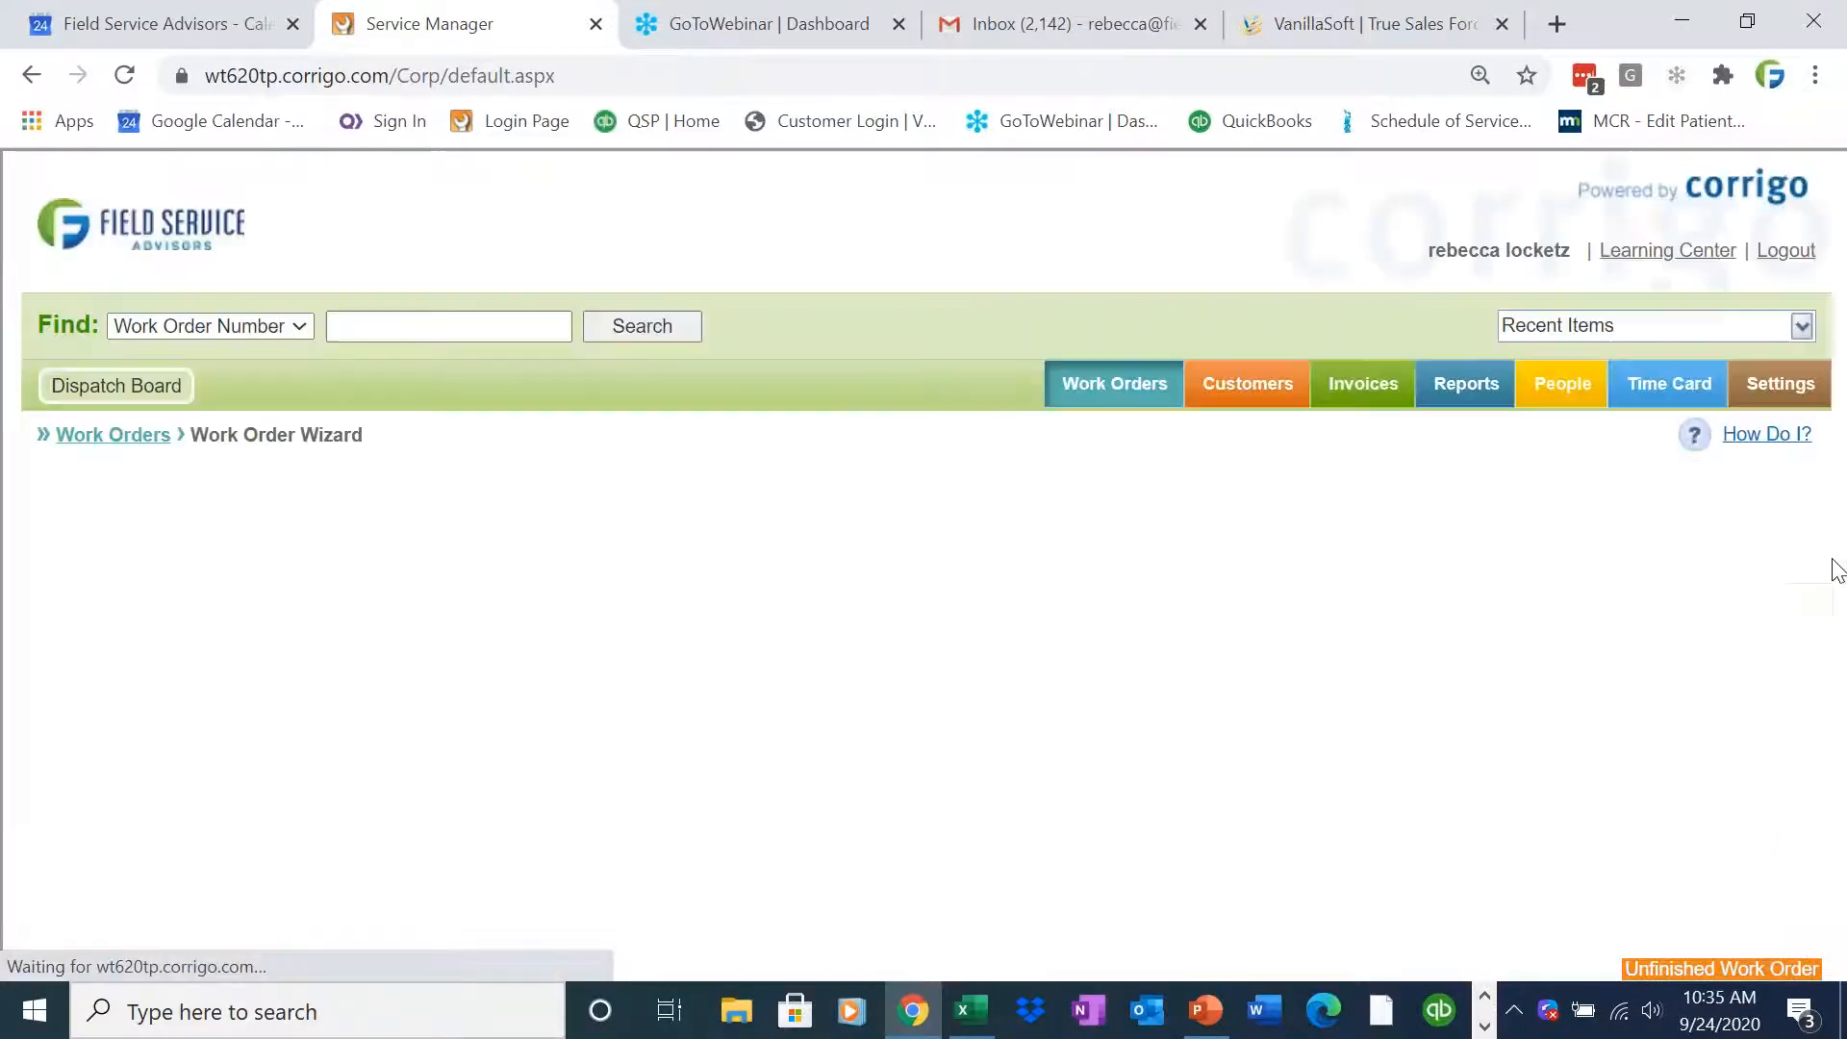
scroll(1839, 669, "down", 2)
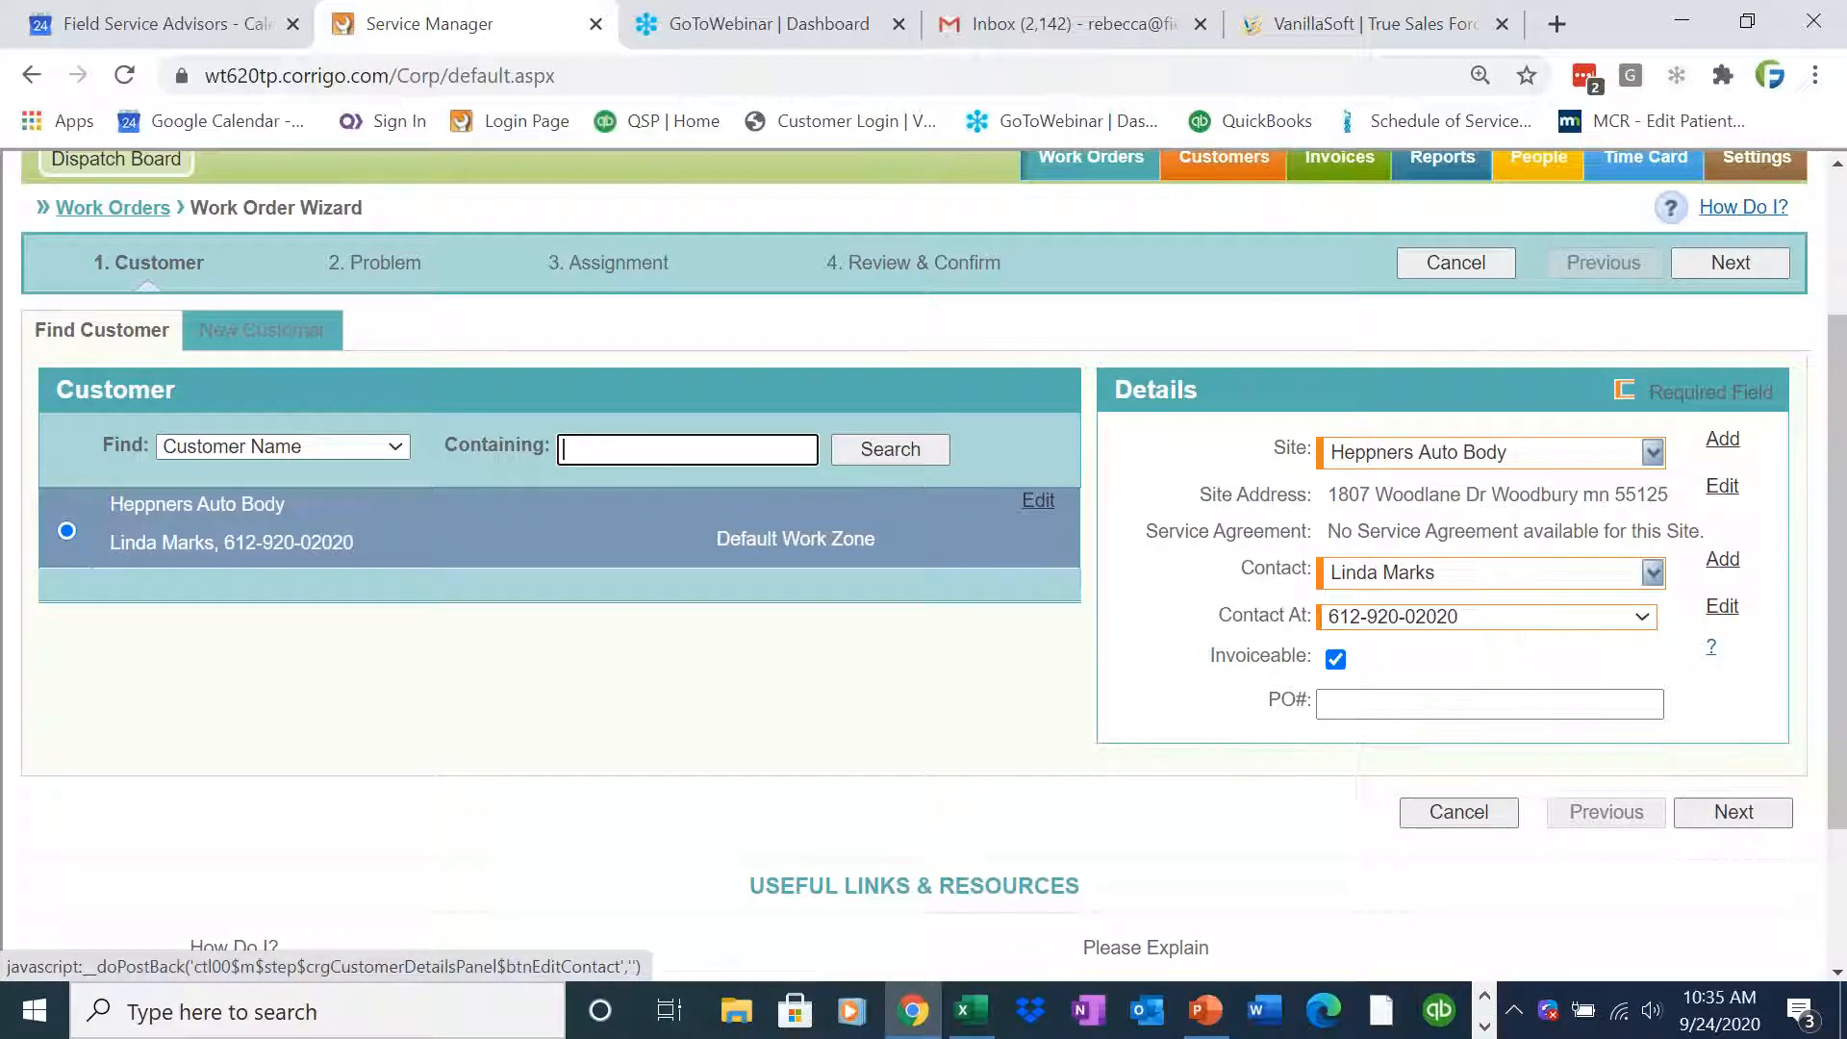
left_click(1642, 616)
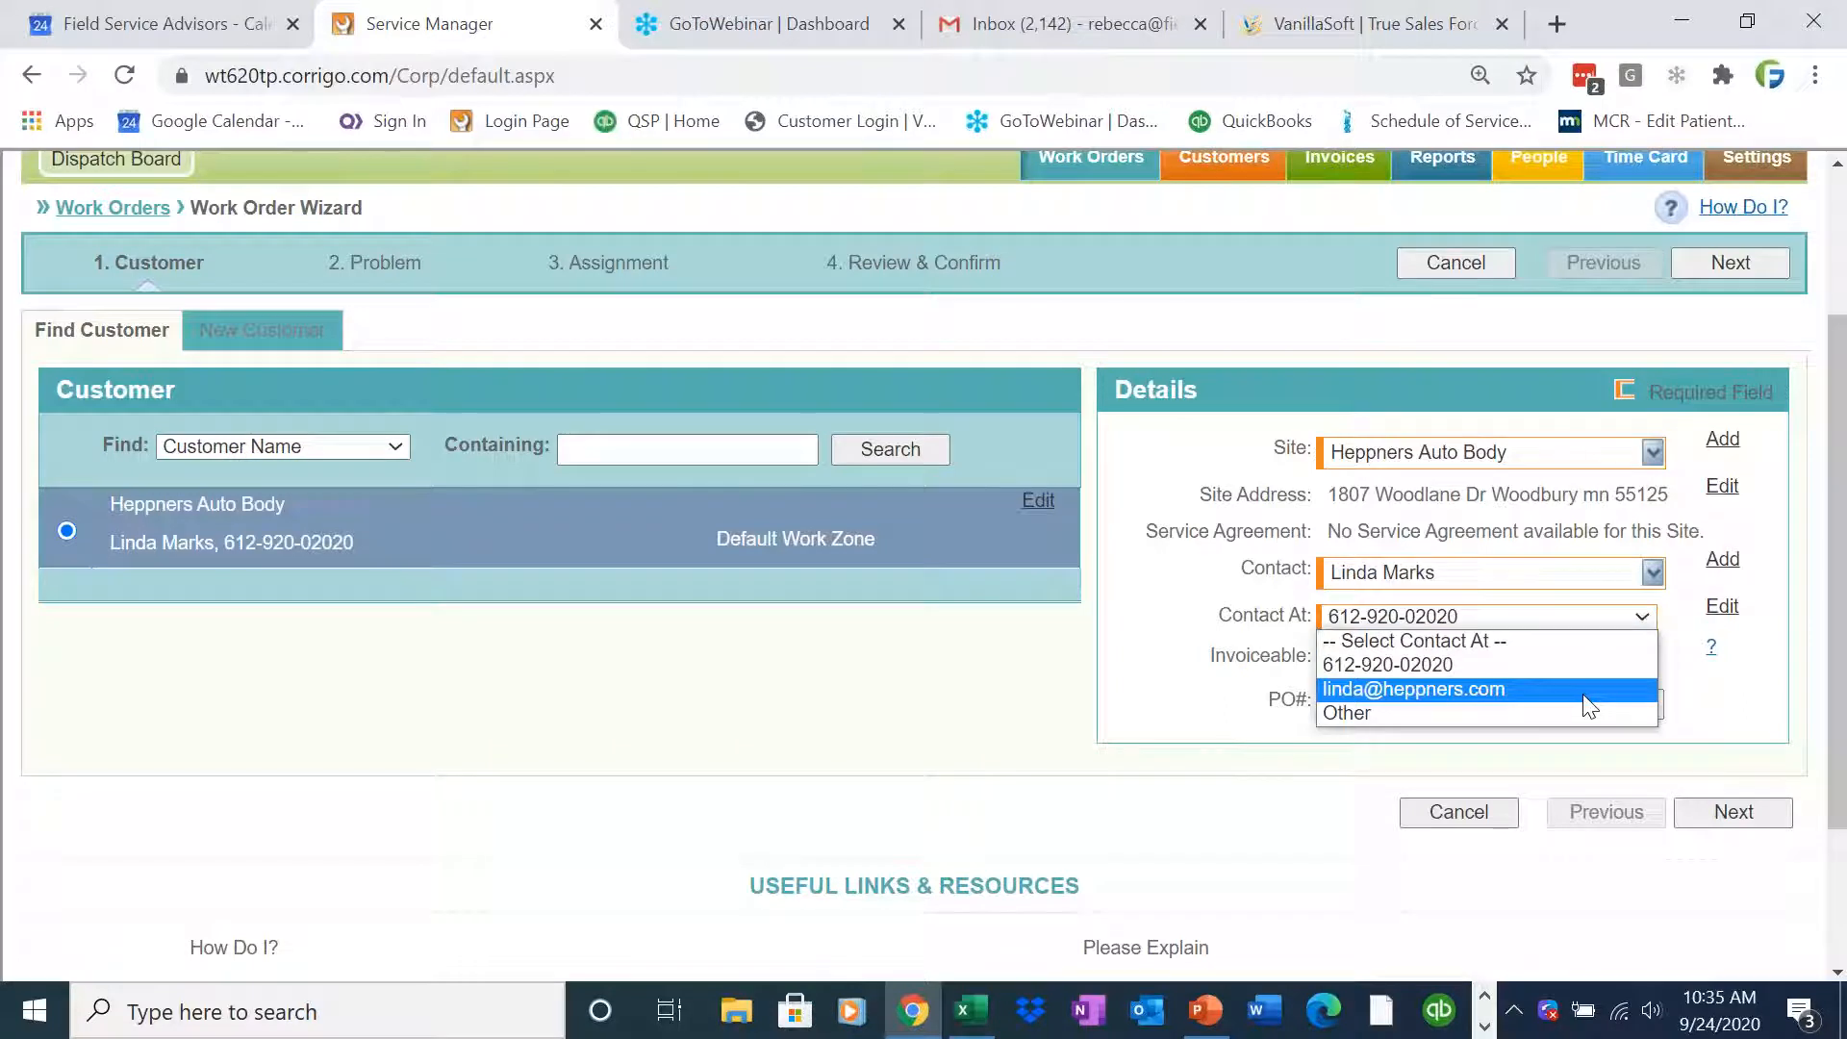
left_click(1691, 689)
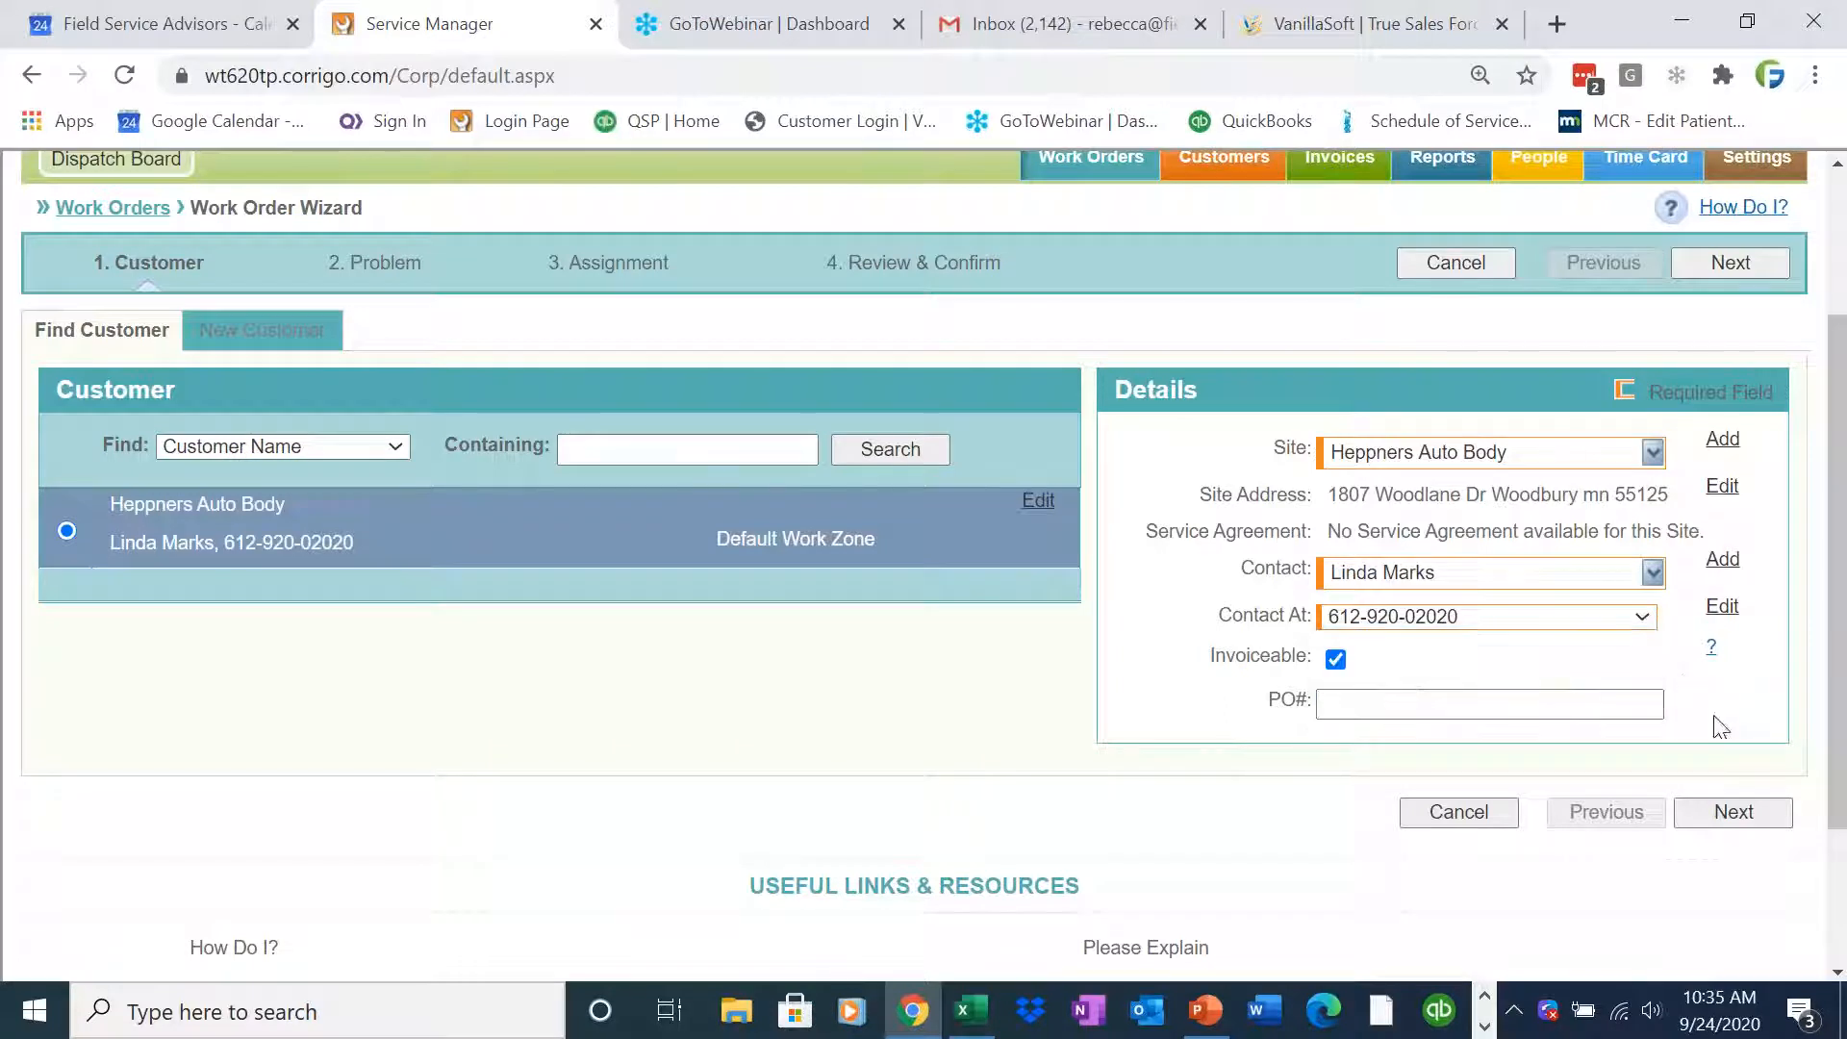
left_click(1721, 565)
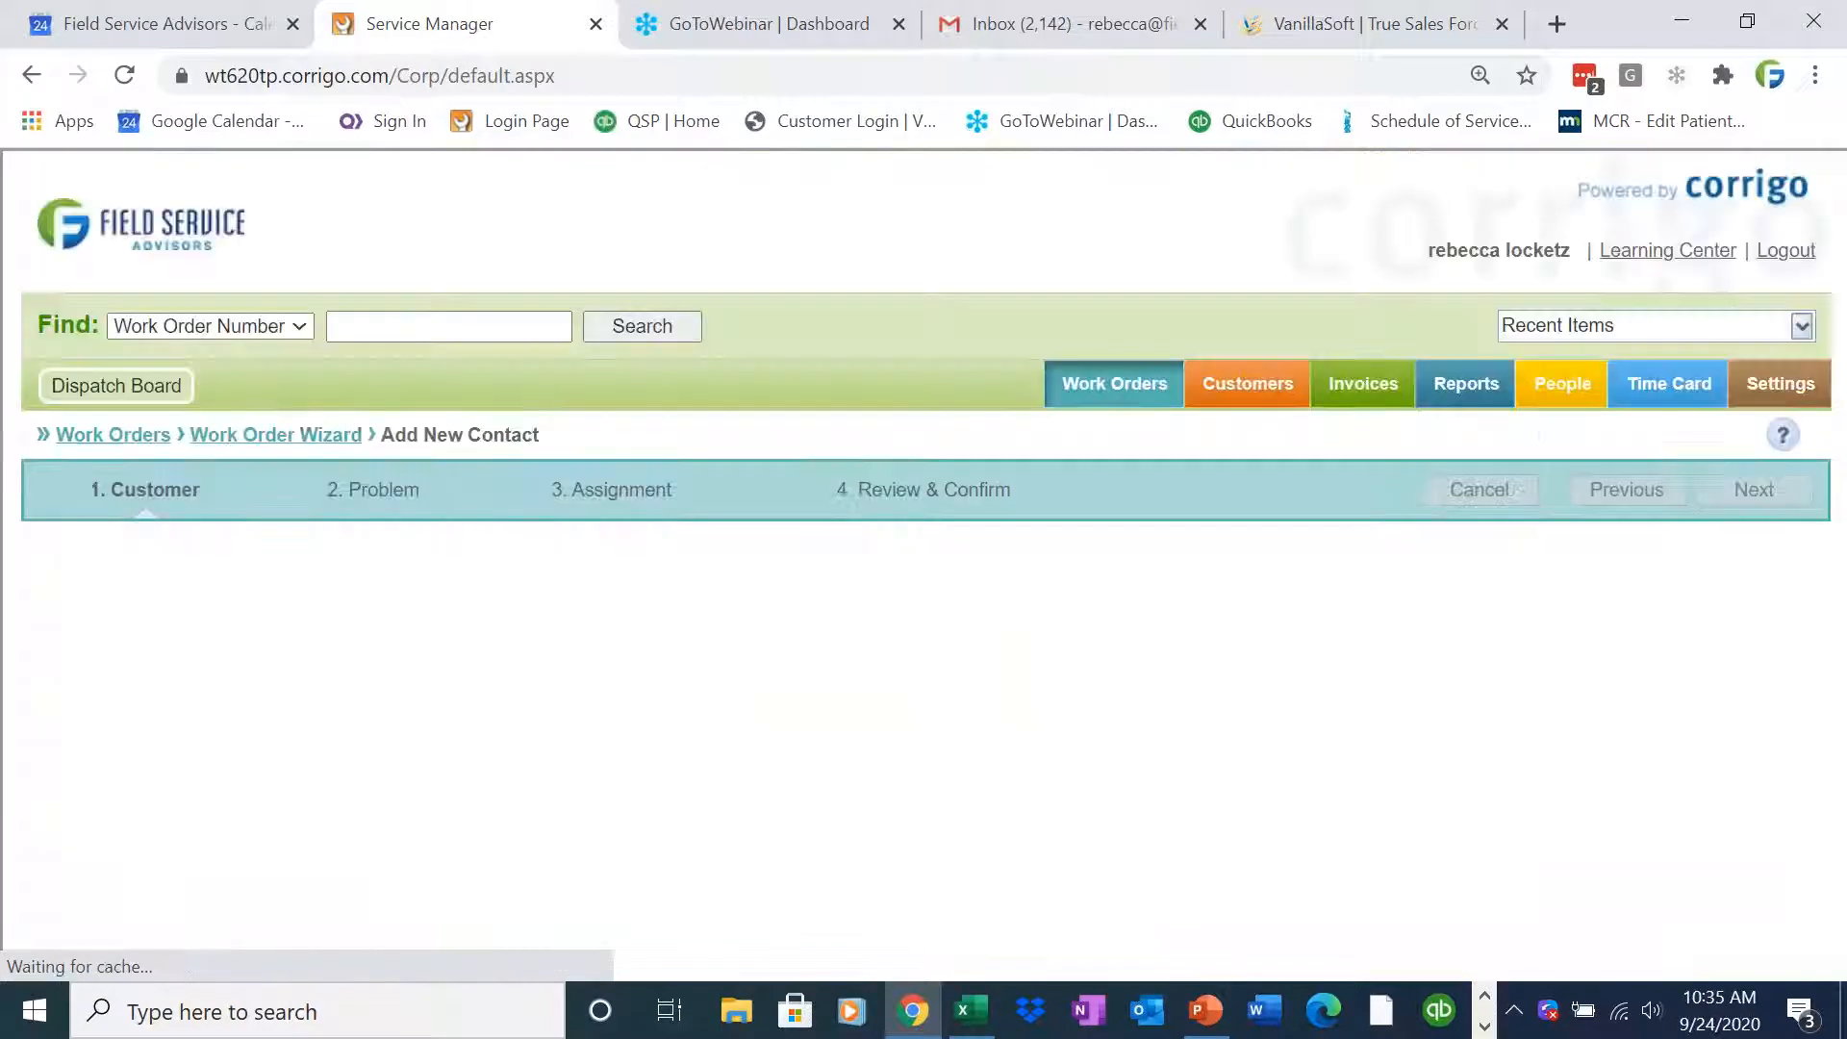
left_click(1614, 571)
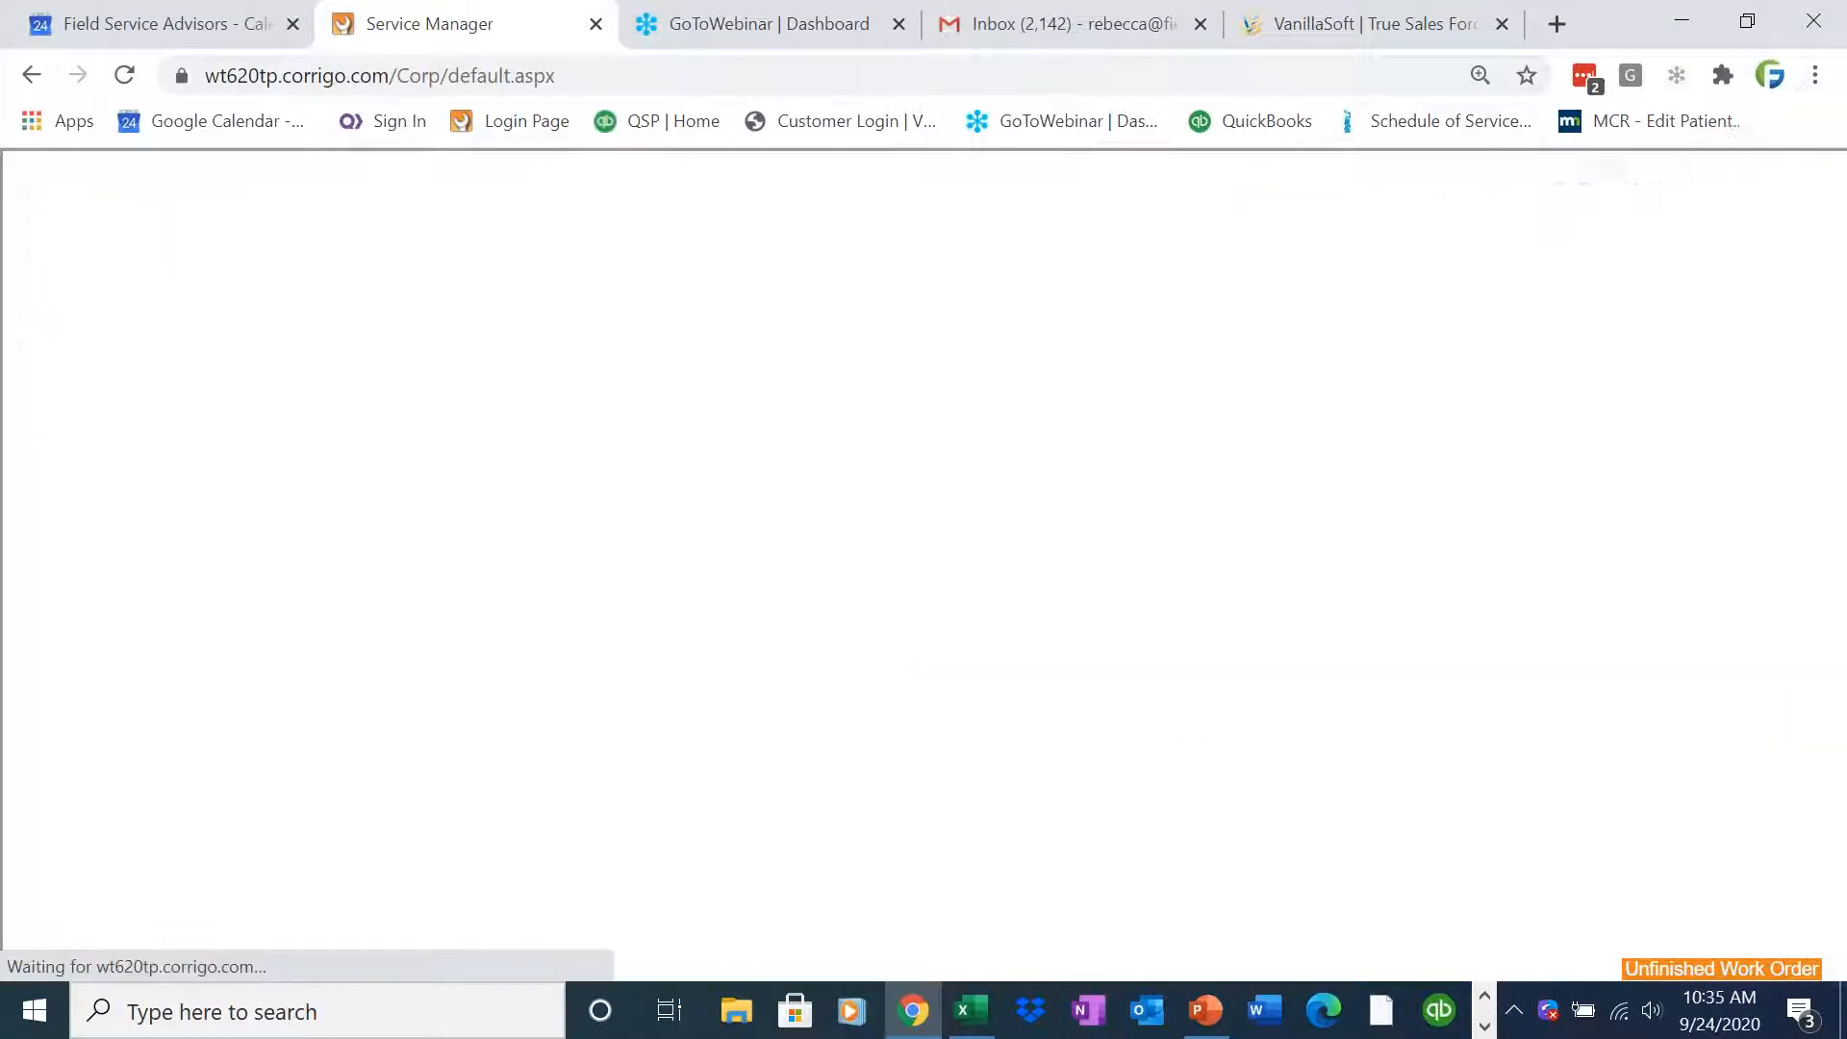
scroll(1839, 573, "down", 3)
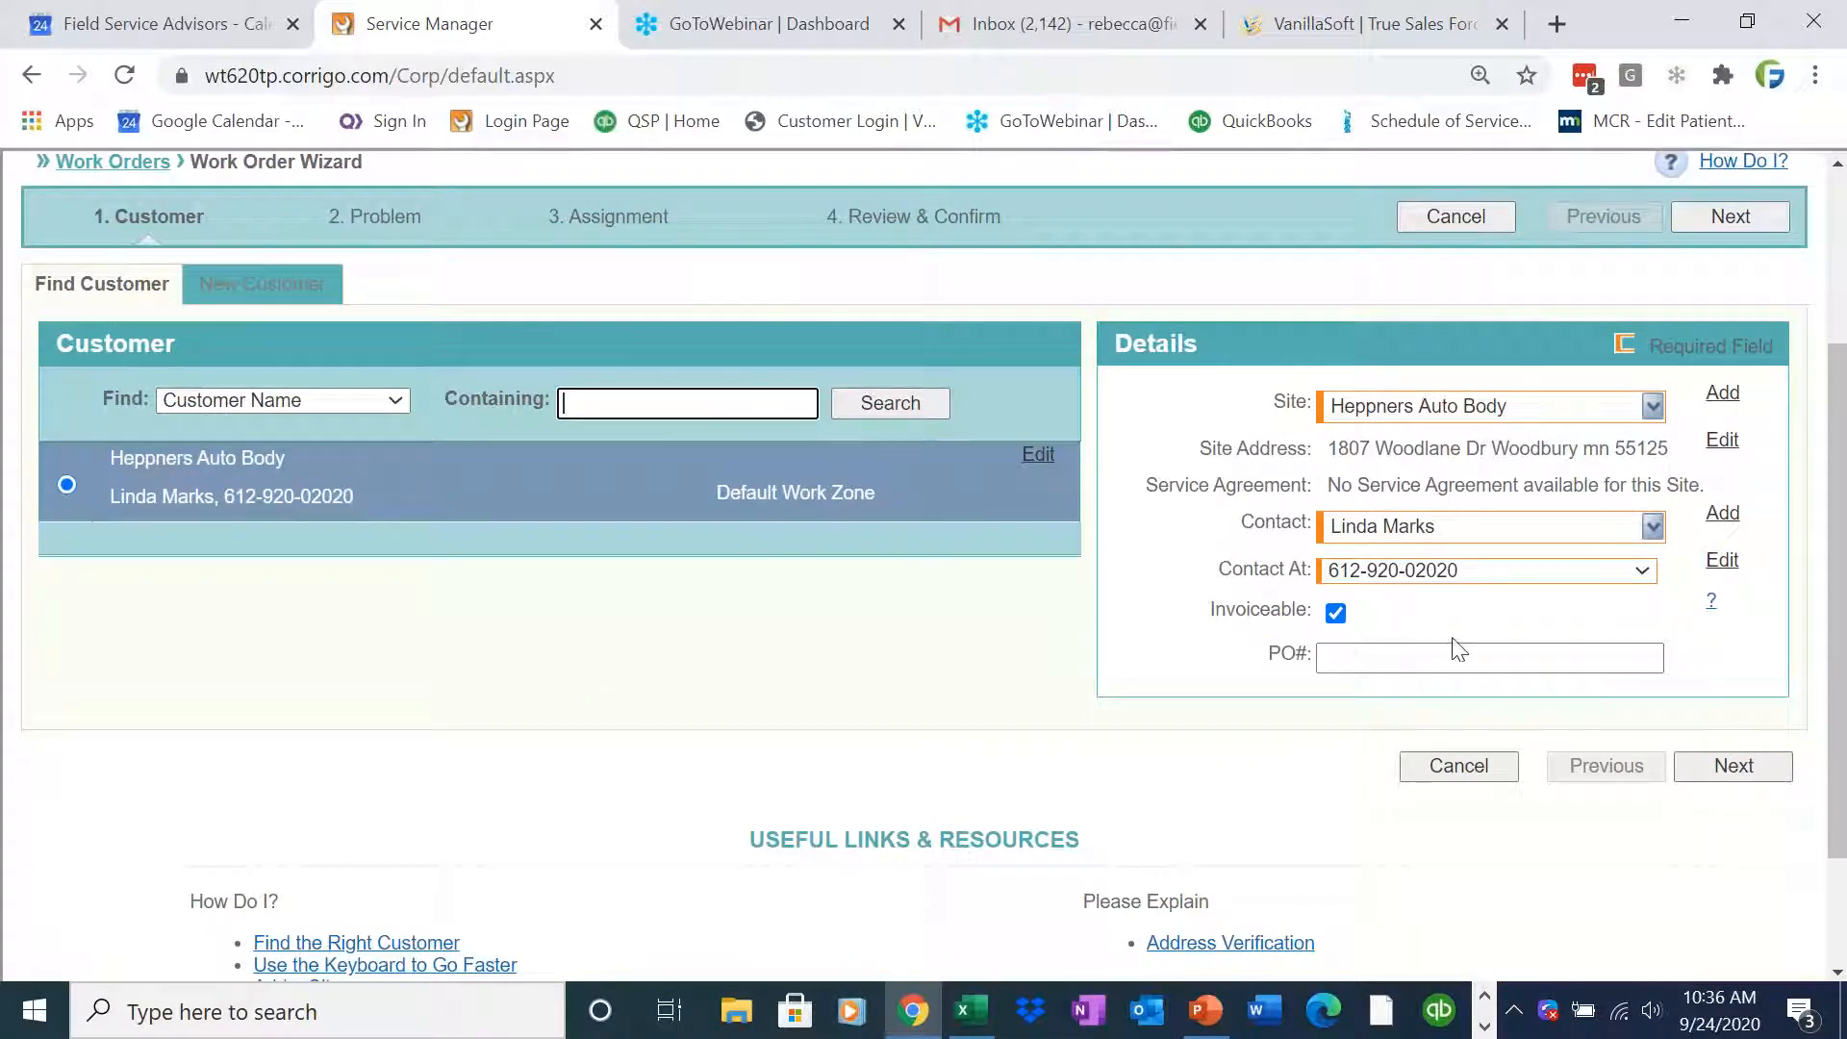
left_click_drag(1262, 662, 1308, 685)
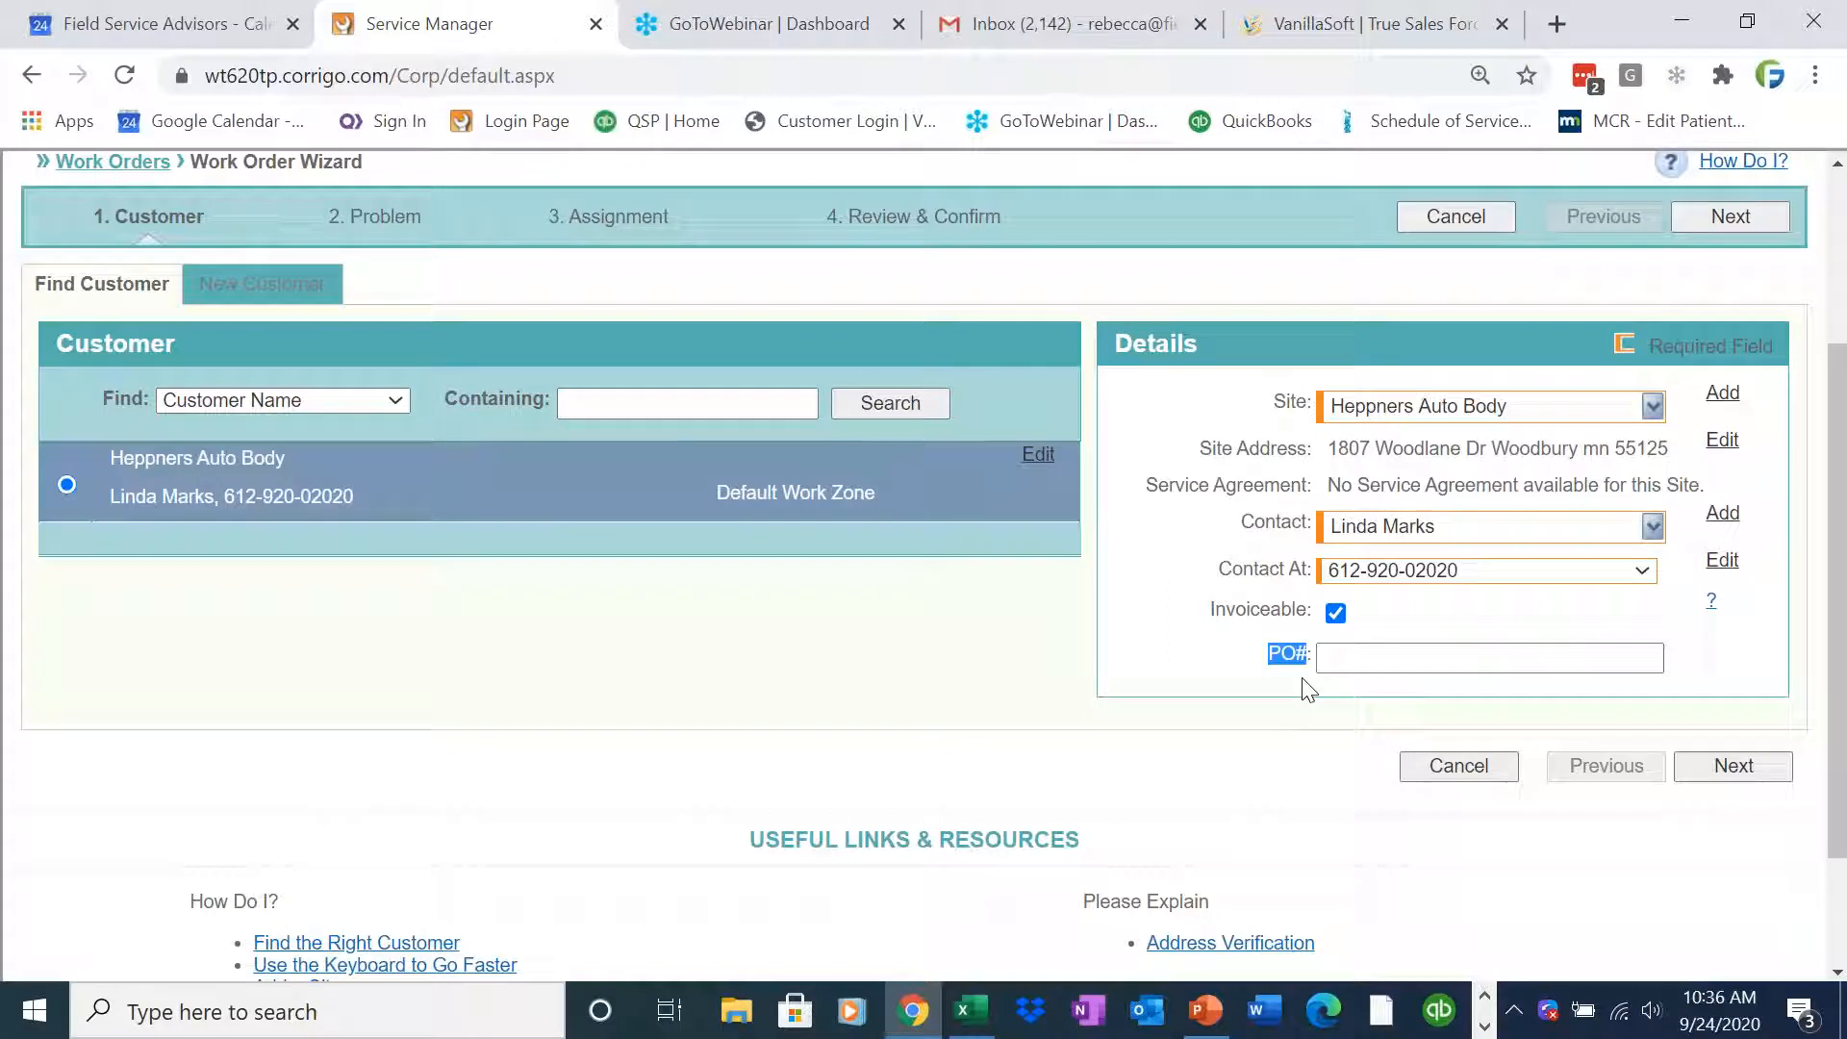
left_click(1410, 645)
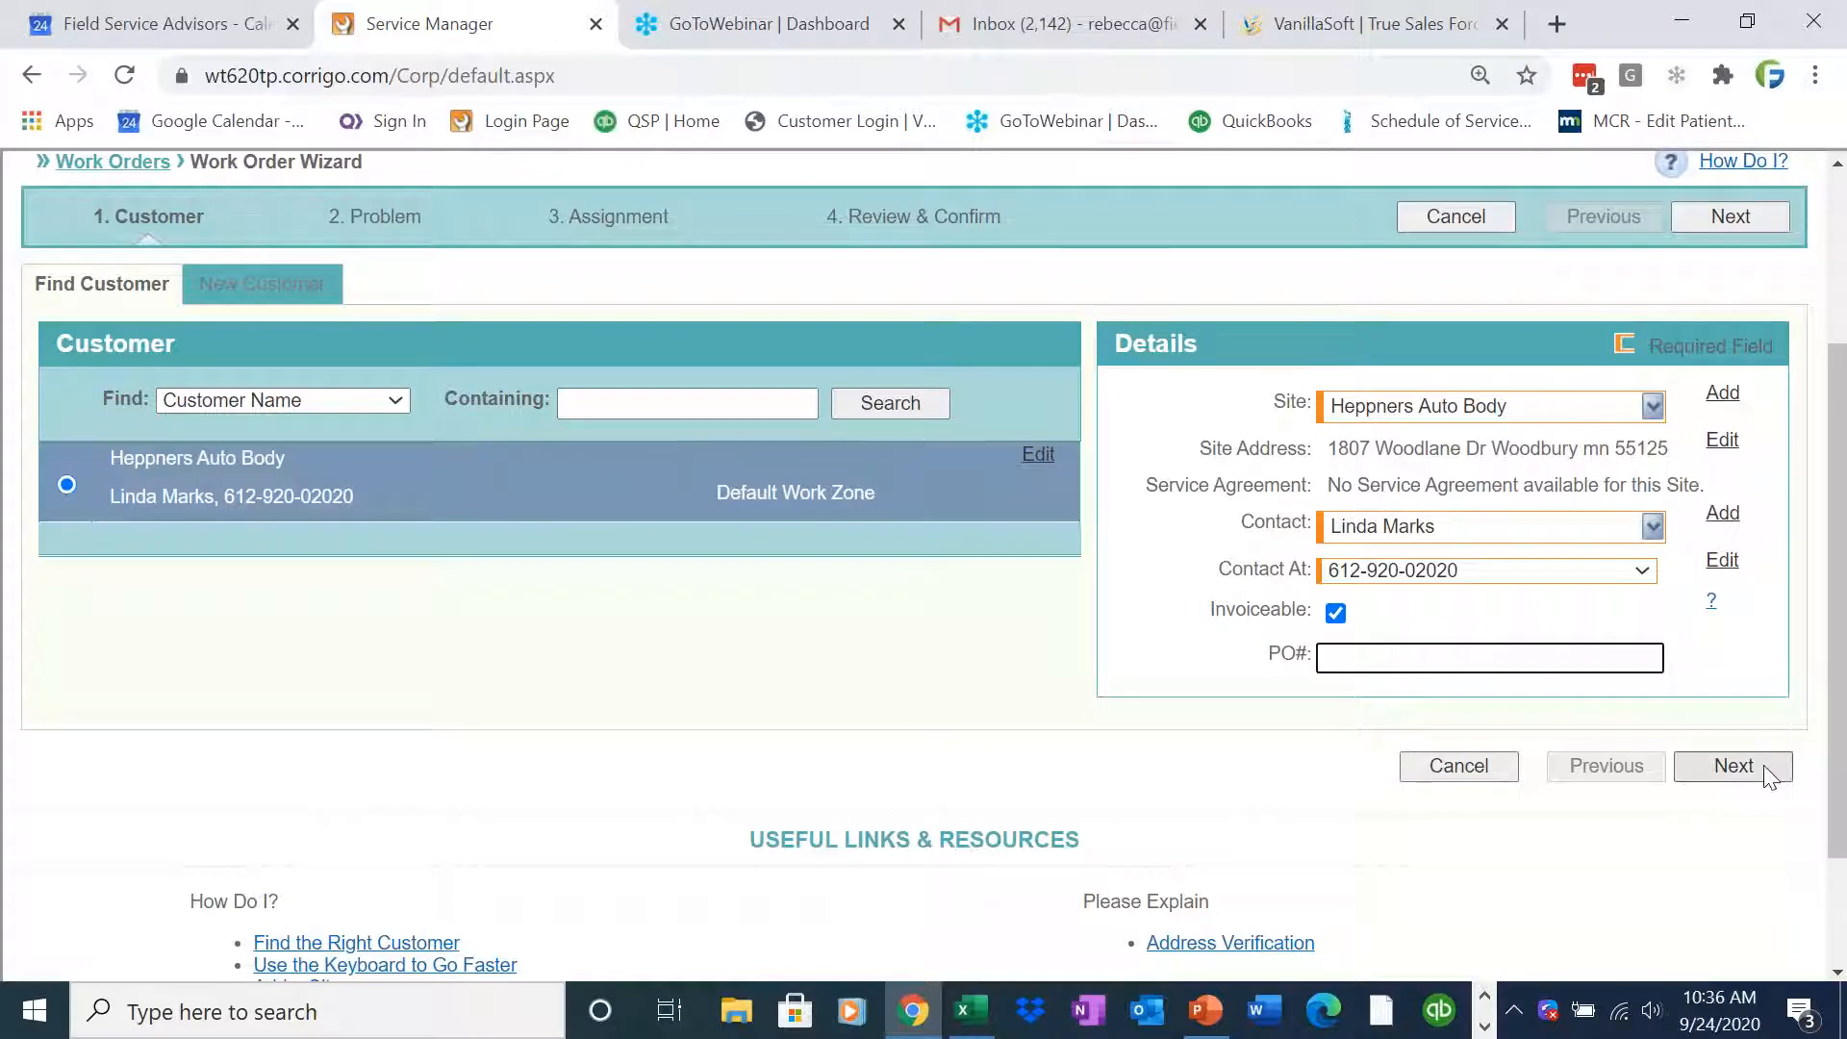
left_click_drag(1268, 660, 1318, 672)
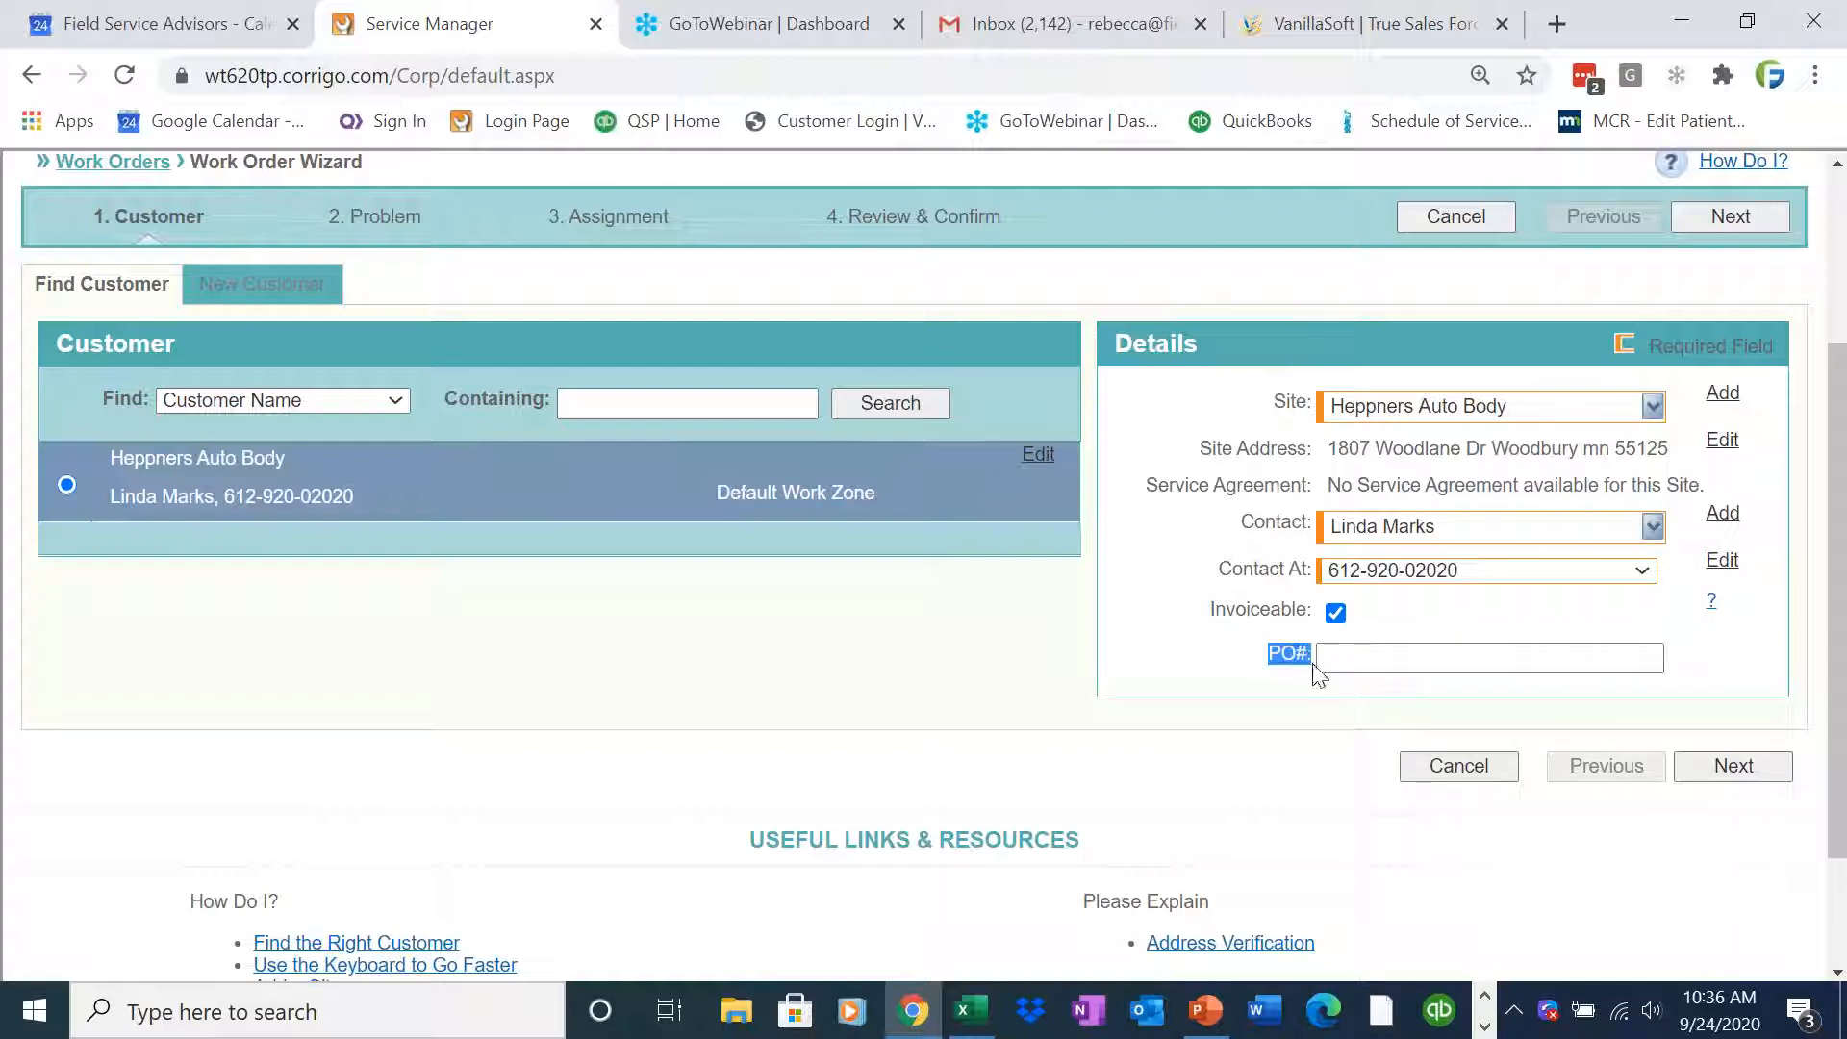
Leave the PO number empty and continue from the customer details to the Problem step
mouse_move(1297, 663)
left_mouse_down()
mouse_move(1319, 676)
mouse_move(1270, 664)
mouse_move(1311, 664)
left_mouse_up()
left_click(1310, 664)
left_click_drag(1310, 652, 1263, 656)
left_click(1467, 681)
left_click(1708, 767)
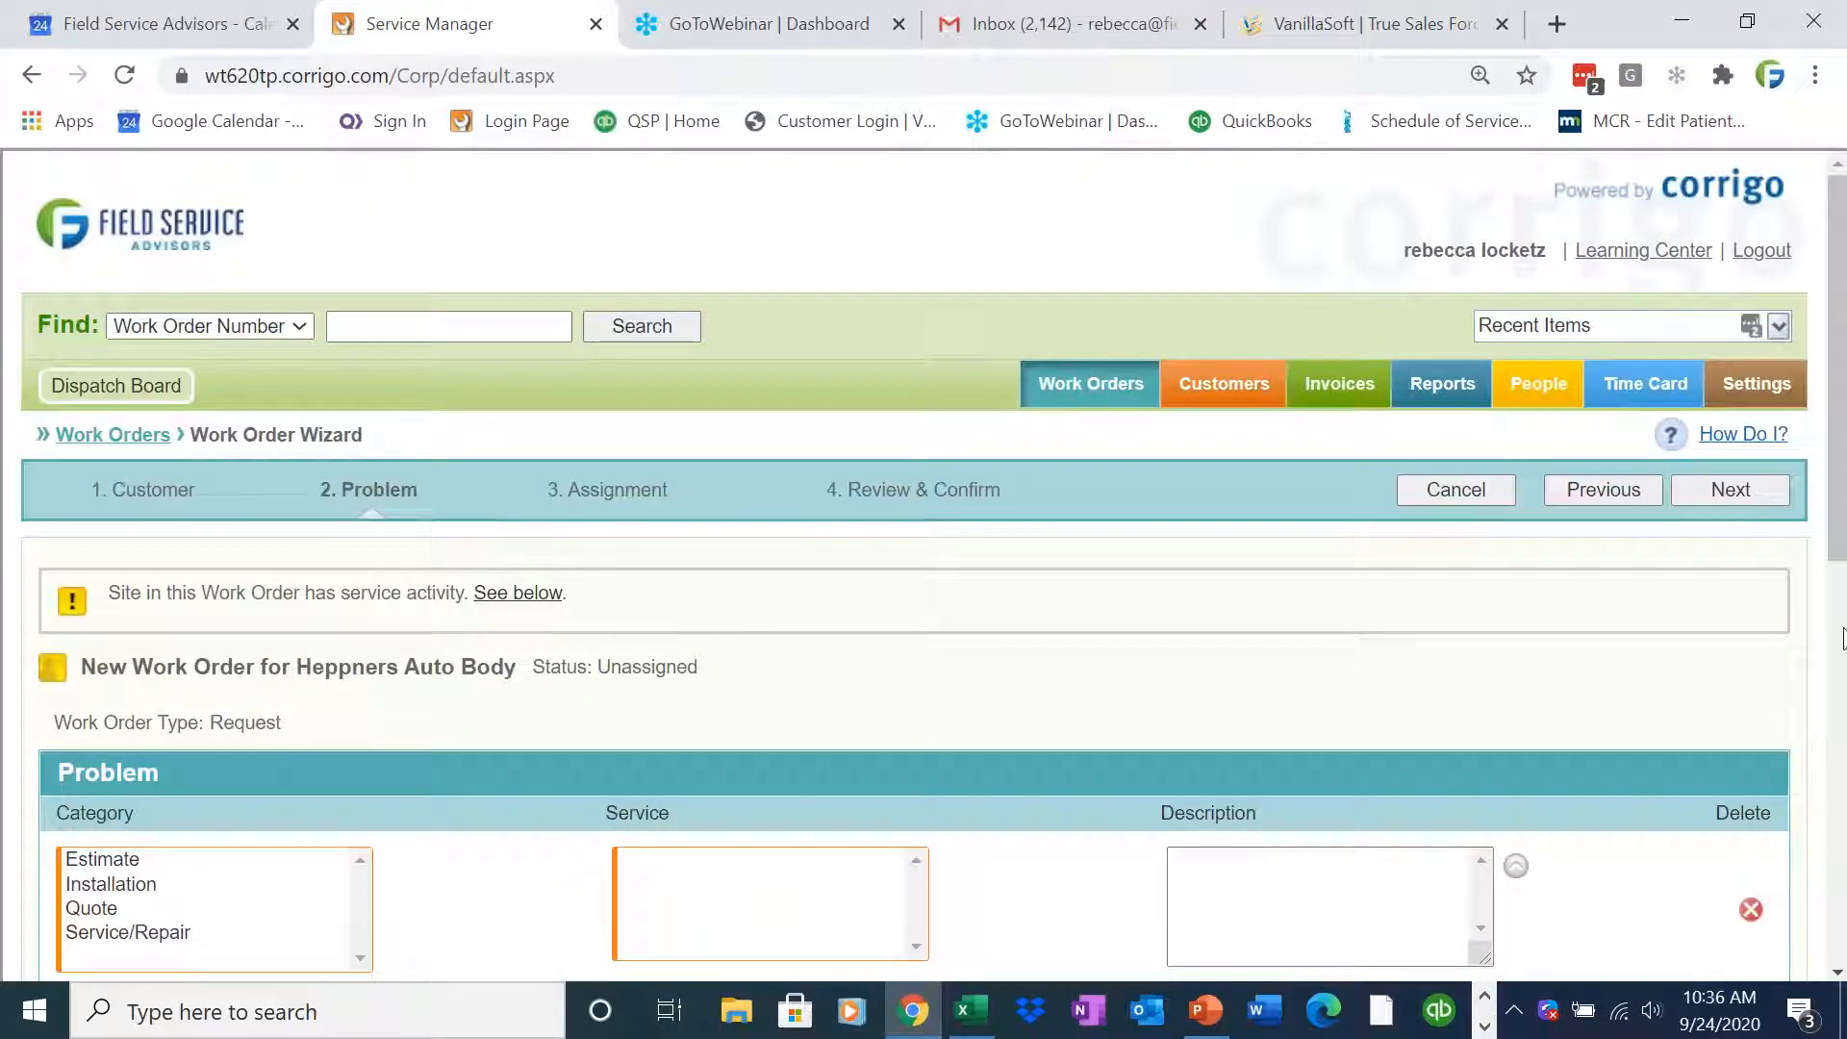
Set the problem category to Service/Repair and the service to Not working
scroll(1832, 658, "down", 3)
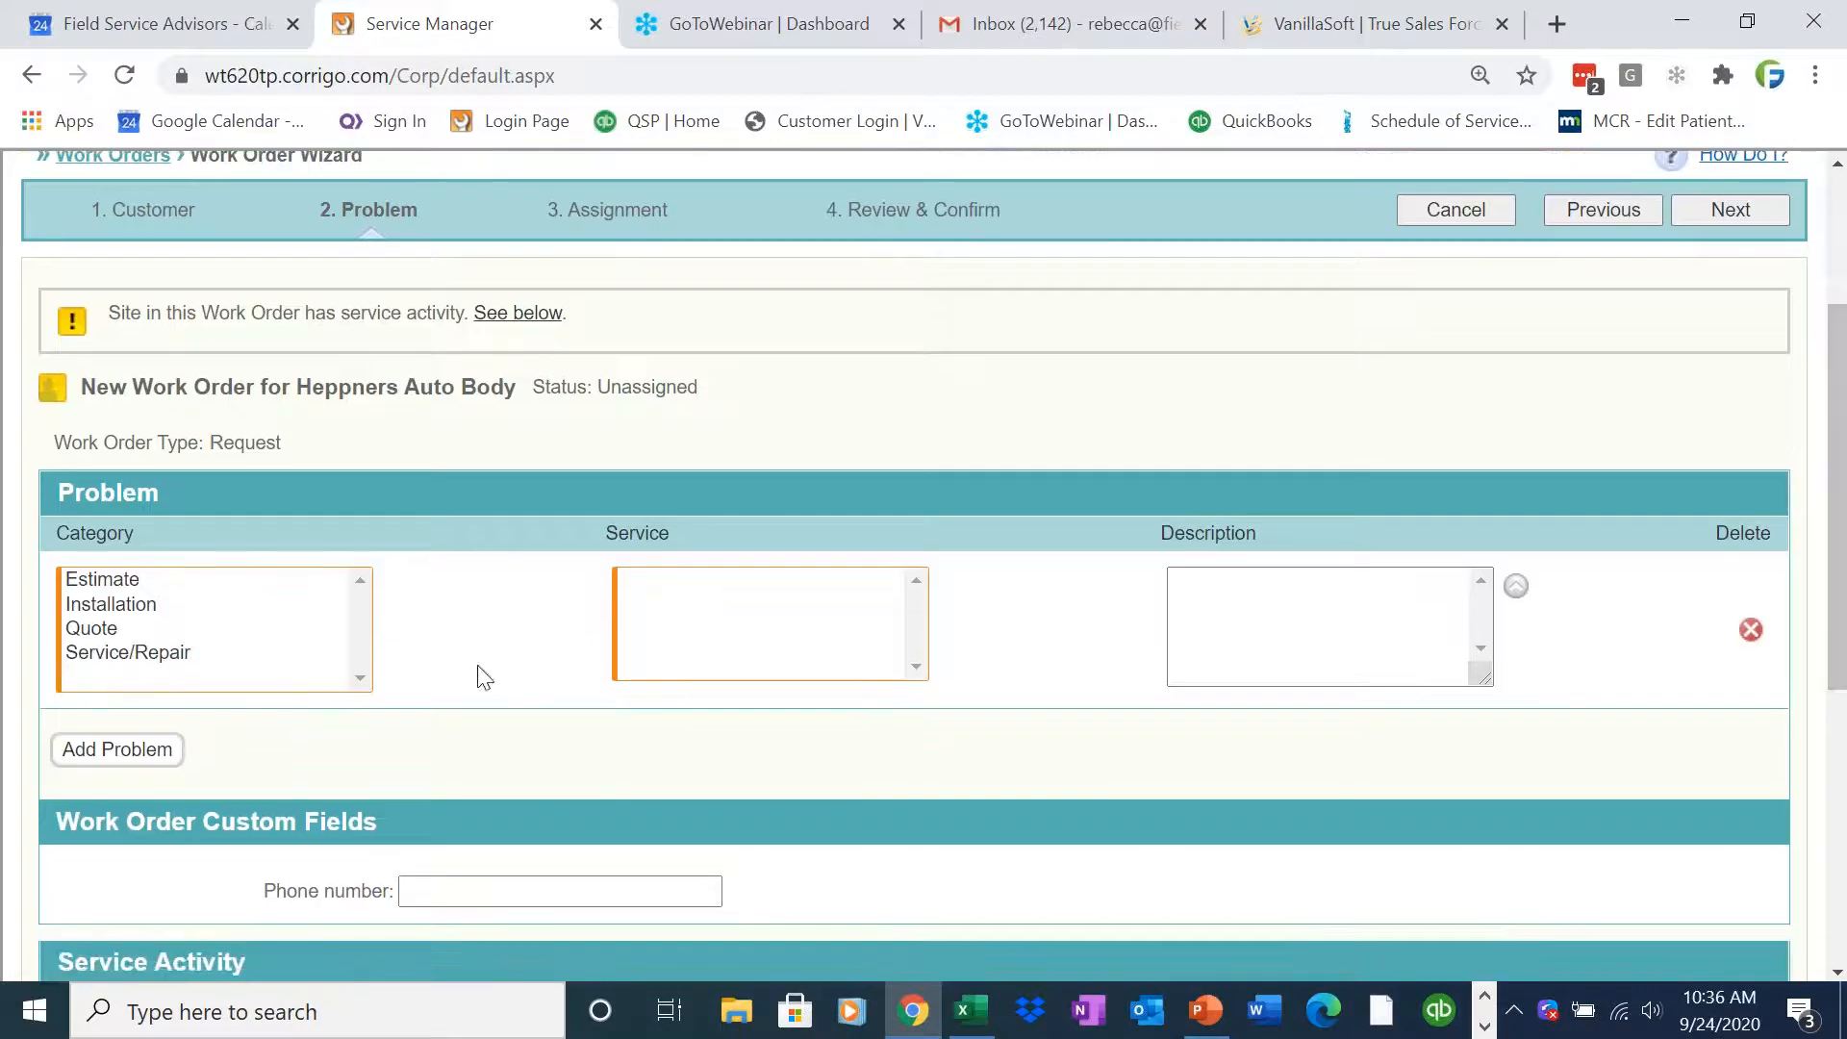
left_click(234, 658)
scroll(772, 591, "up", 3)
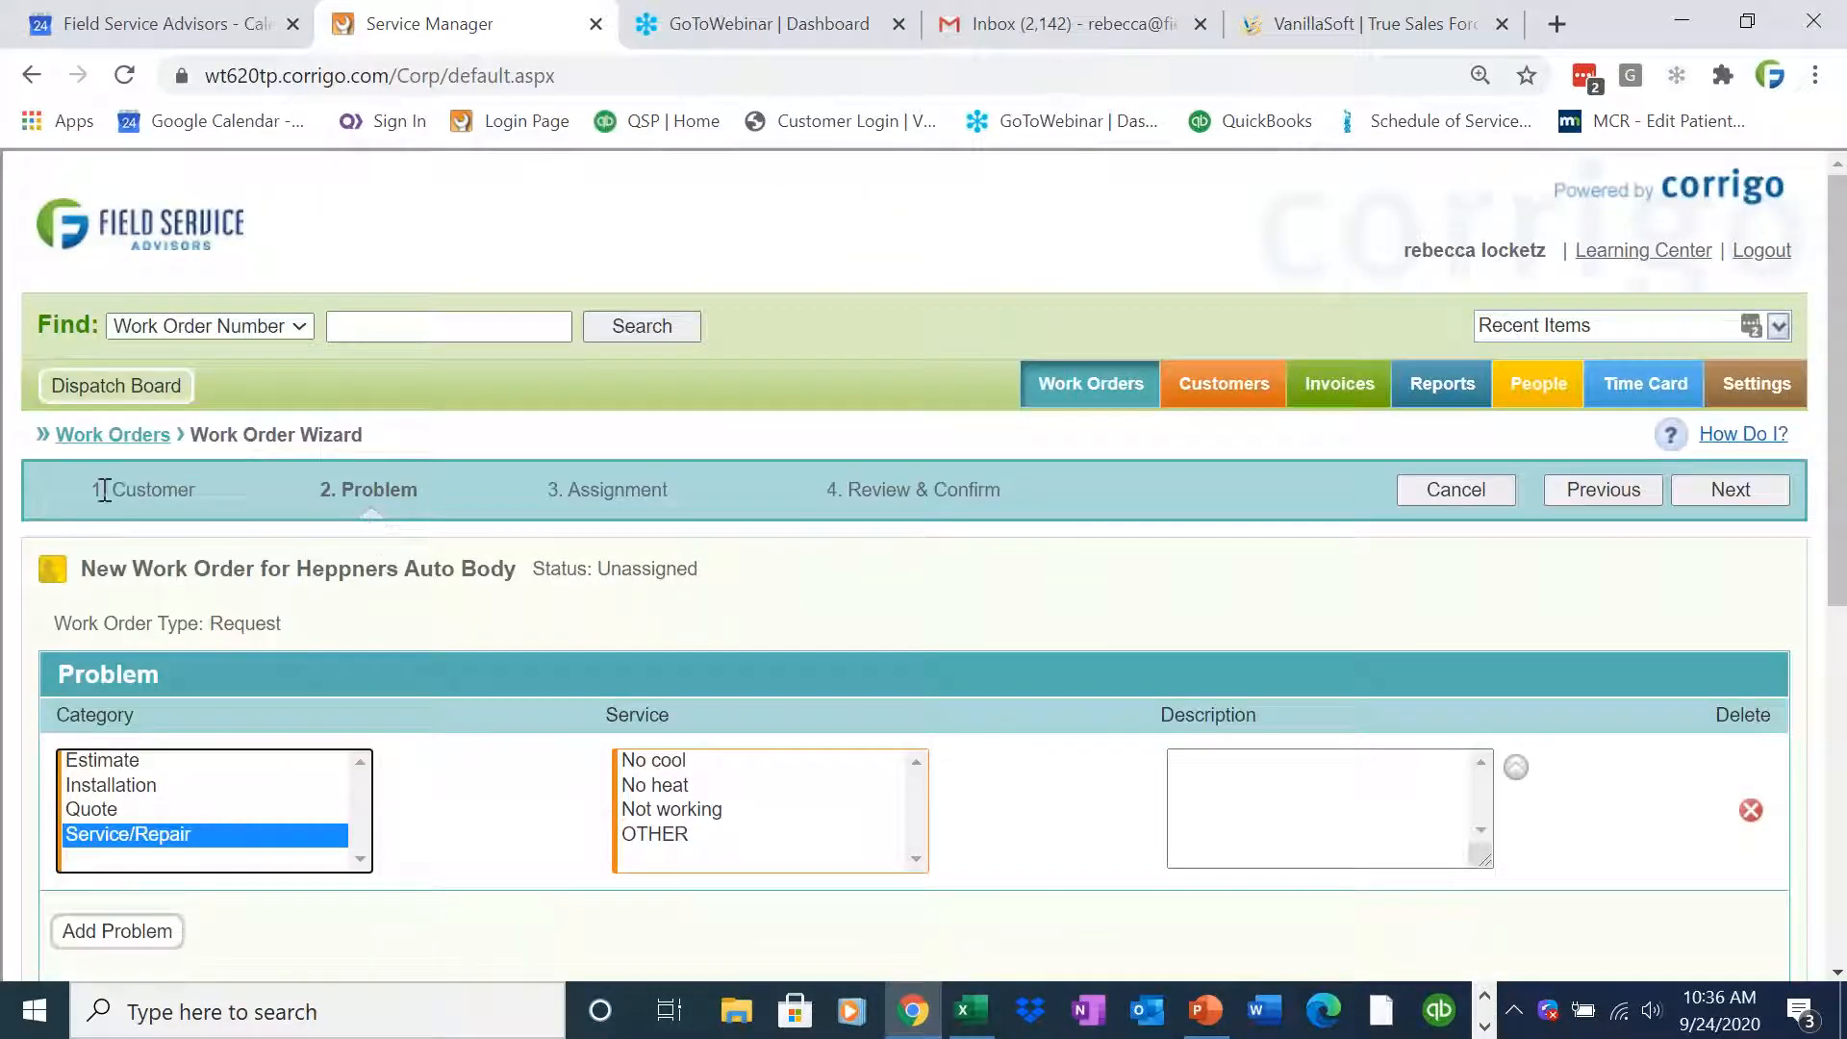
left_click_drag(95, 489, 1003, 491)
left_click(1039, 499)
left_click_drag(428, 483, 328, 494)
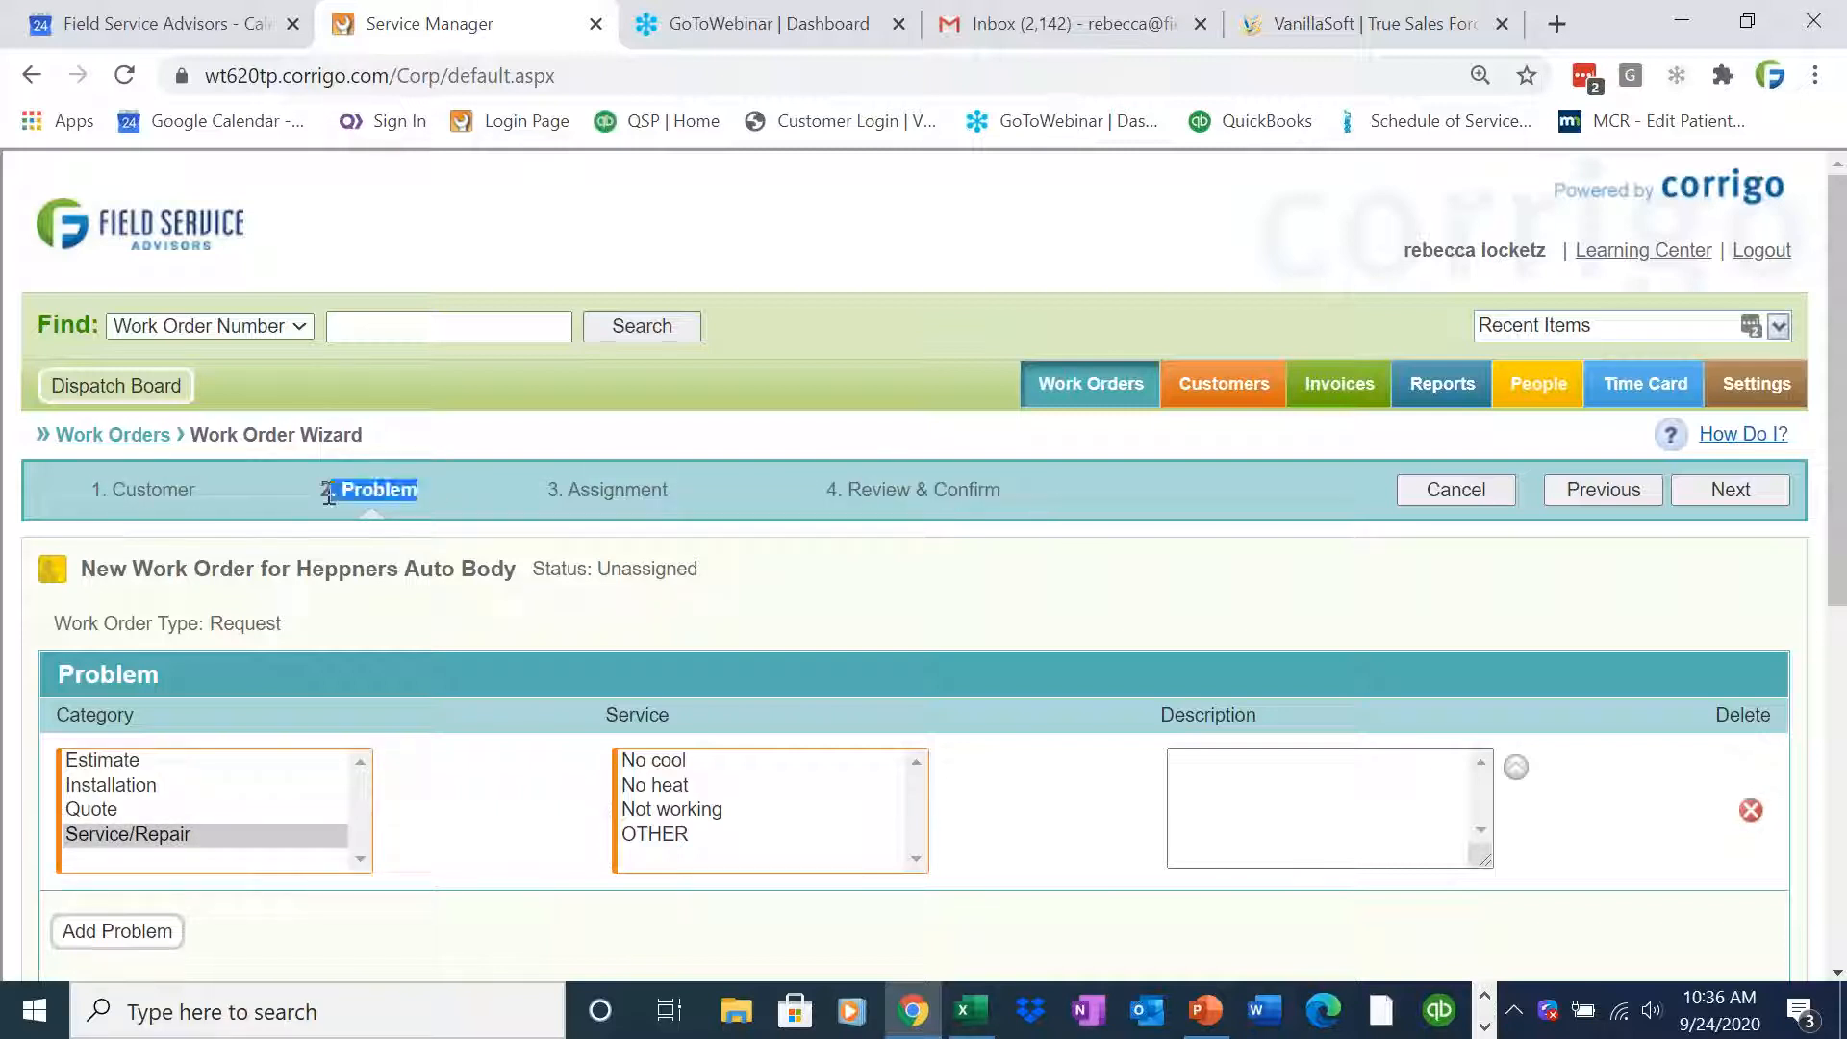
left_click(407, 504)
left_click(741, 821)
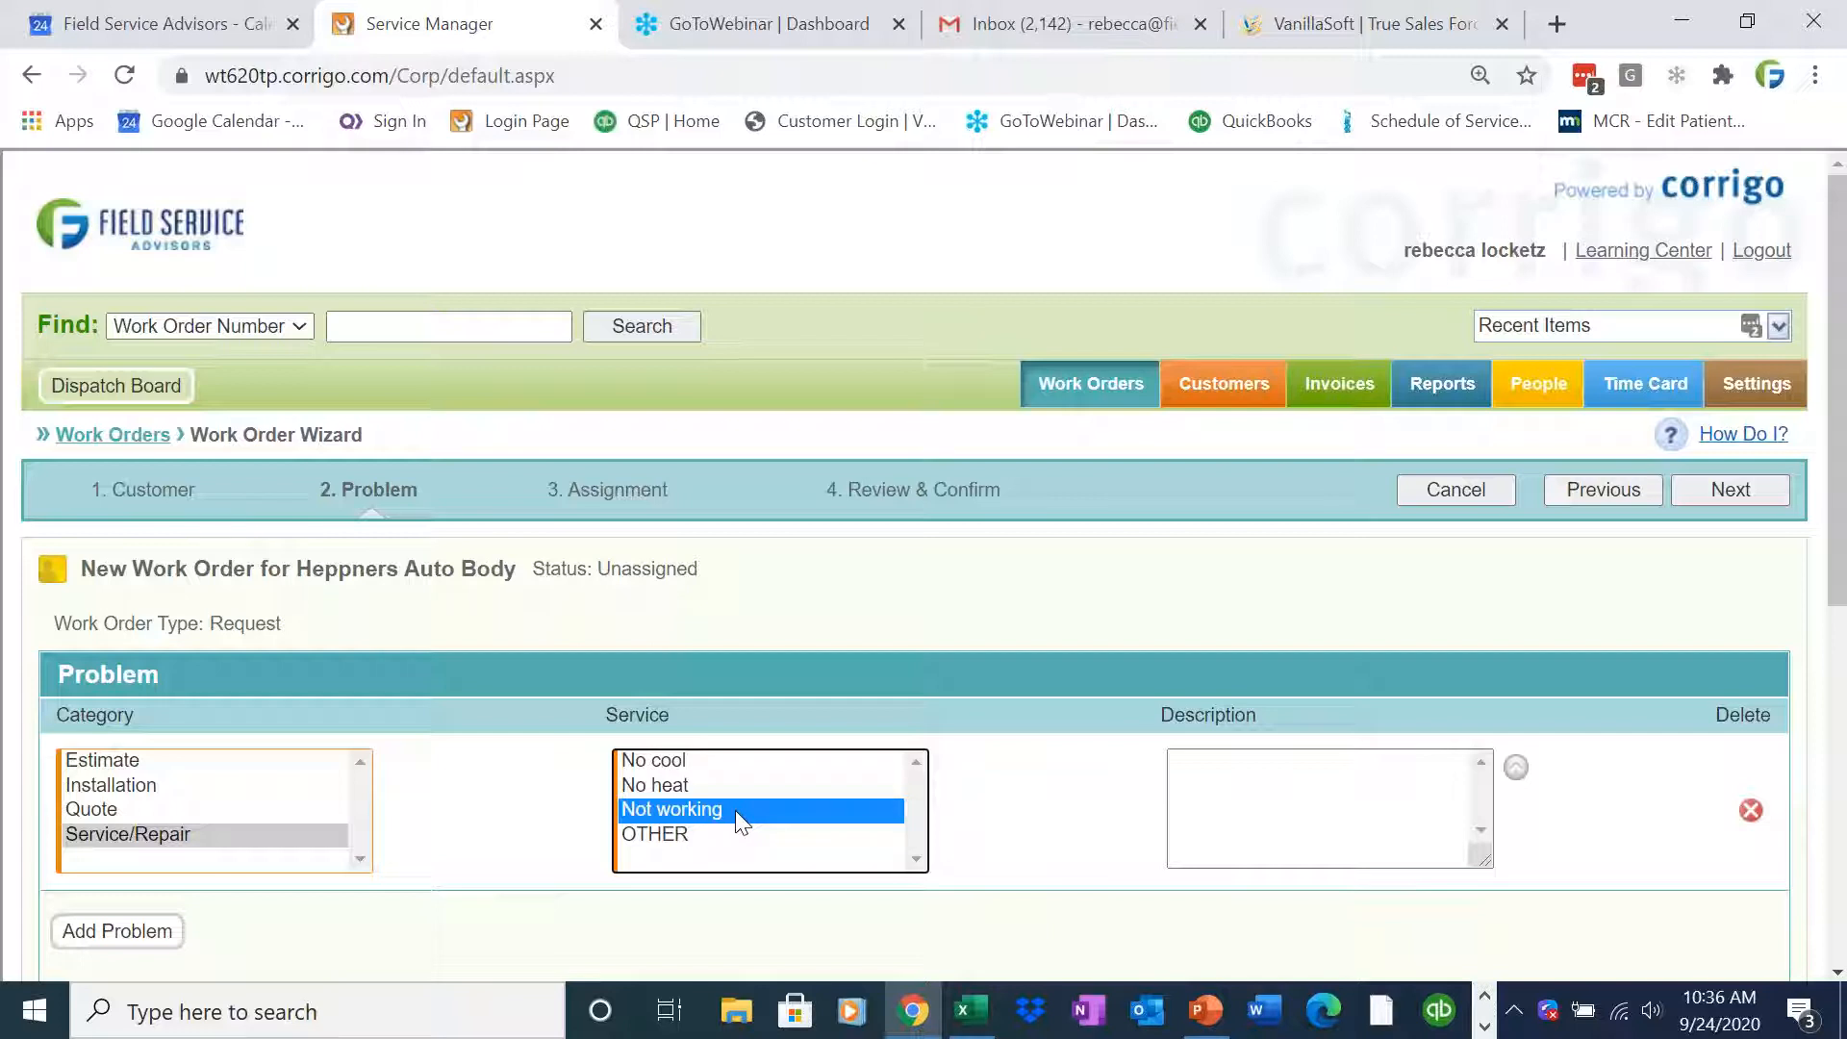
Enter the problem description Boiler needs servicing
left_click(1263, 797)
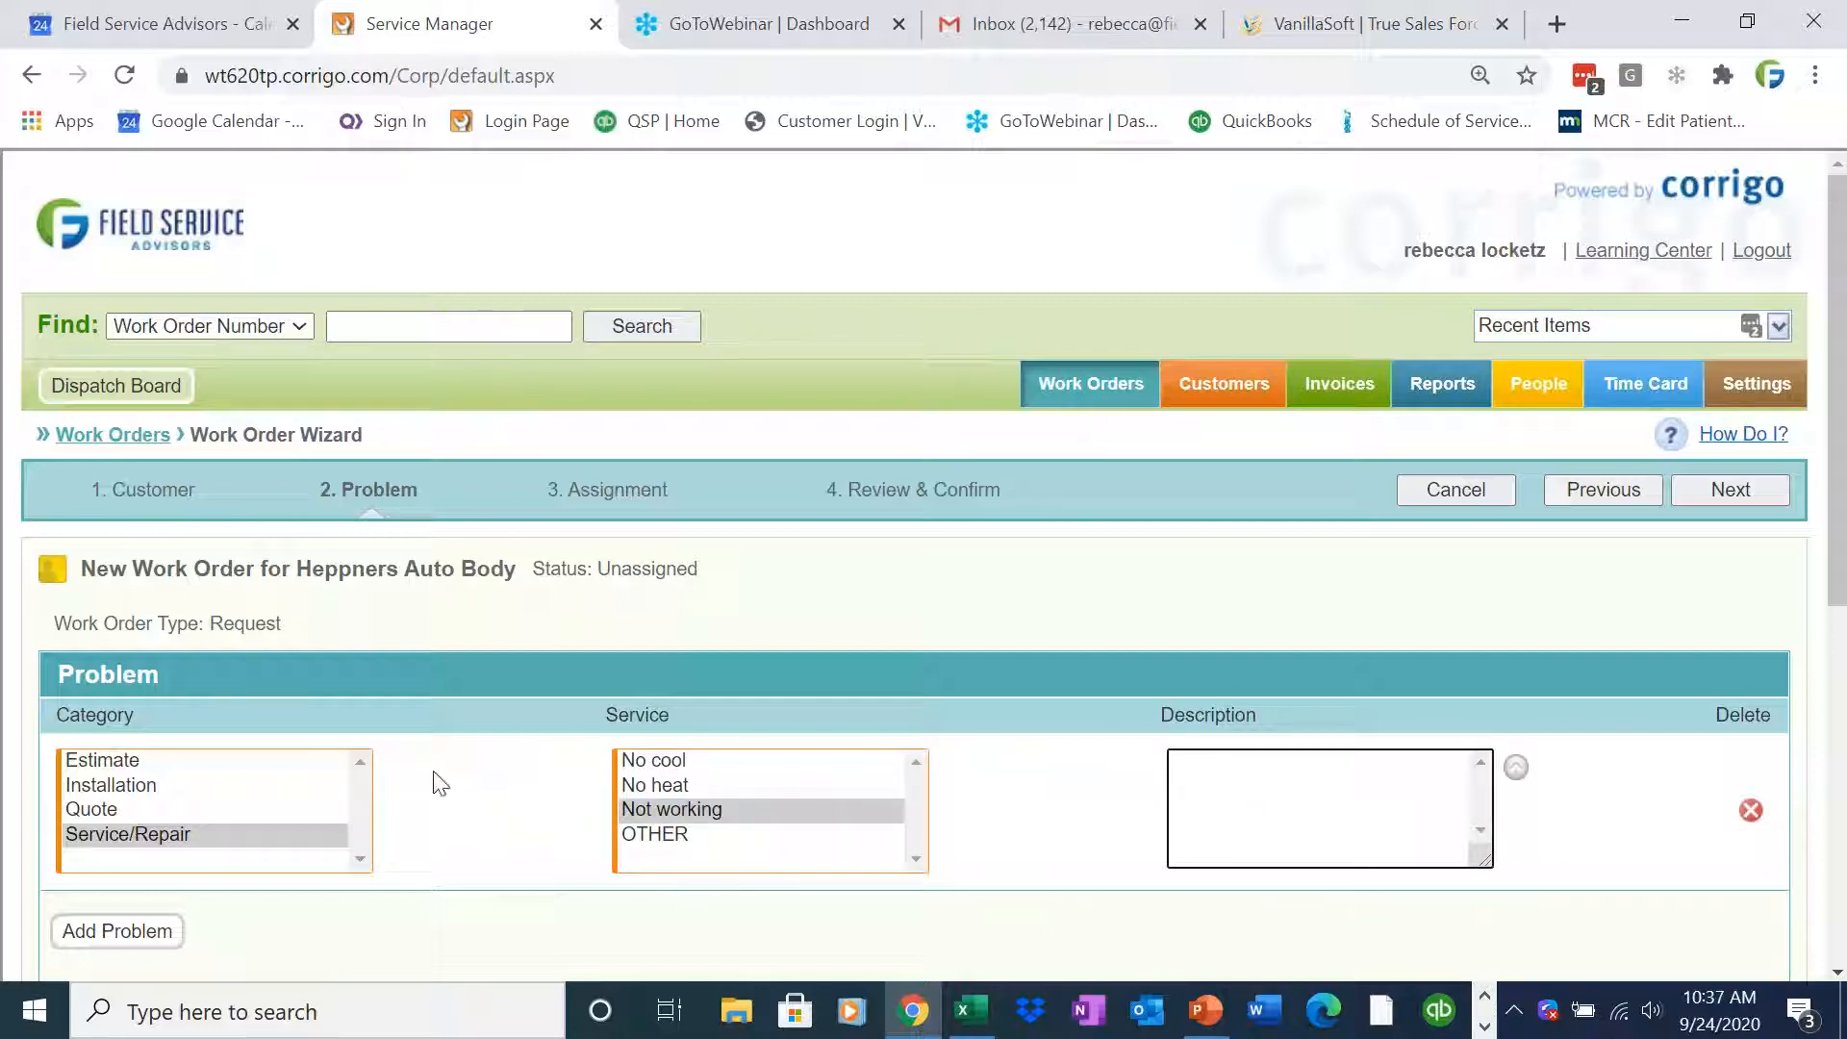
left_click_drag(1844, 605, 1844, 702)
scroll(1720, 625, "down", 2)
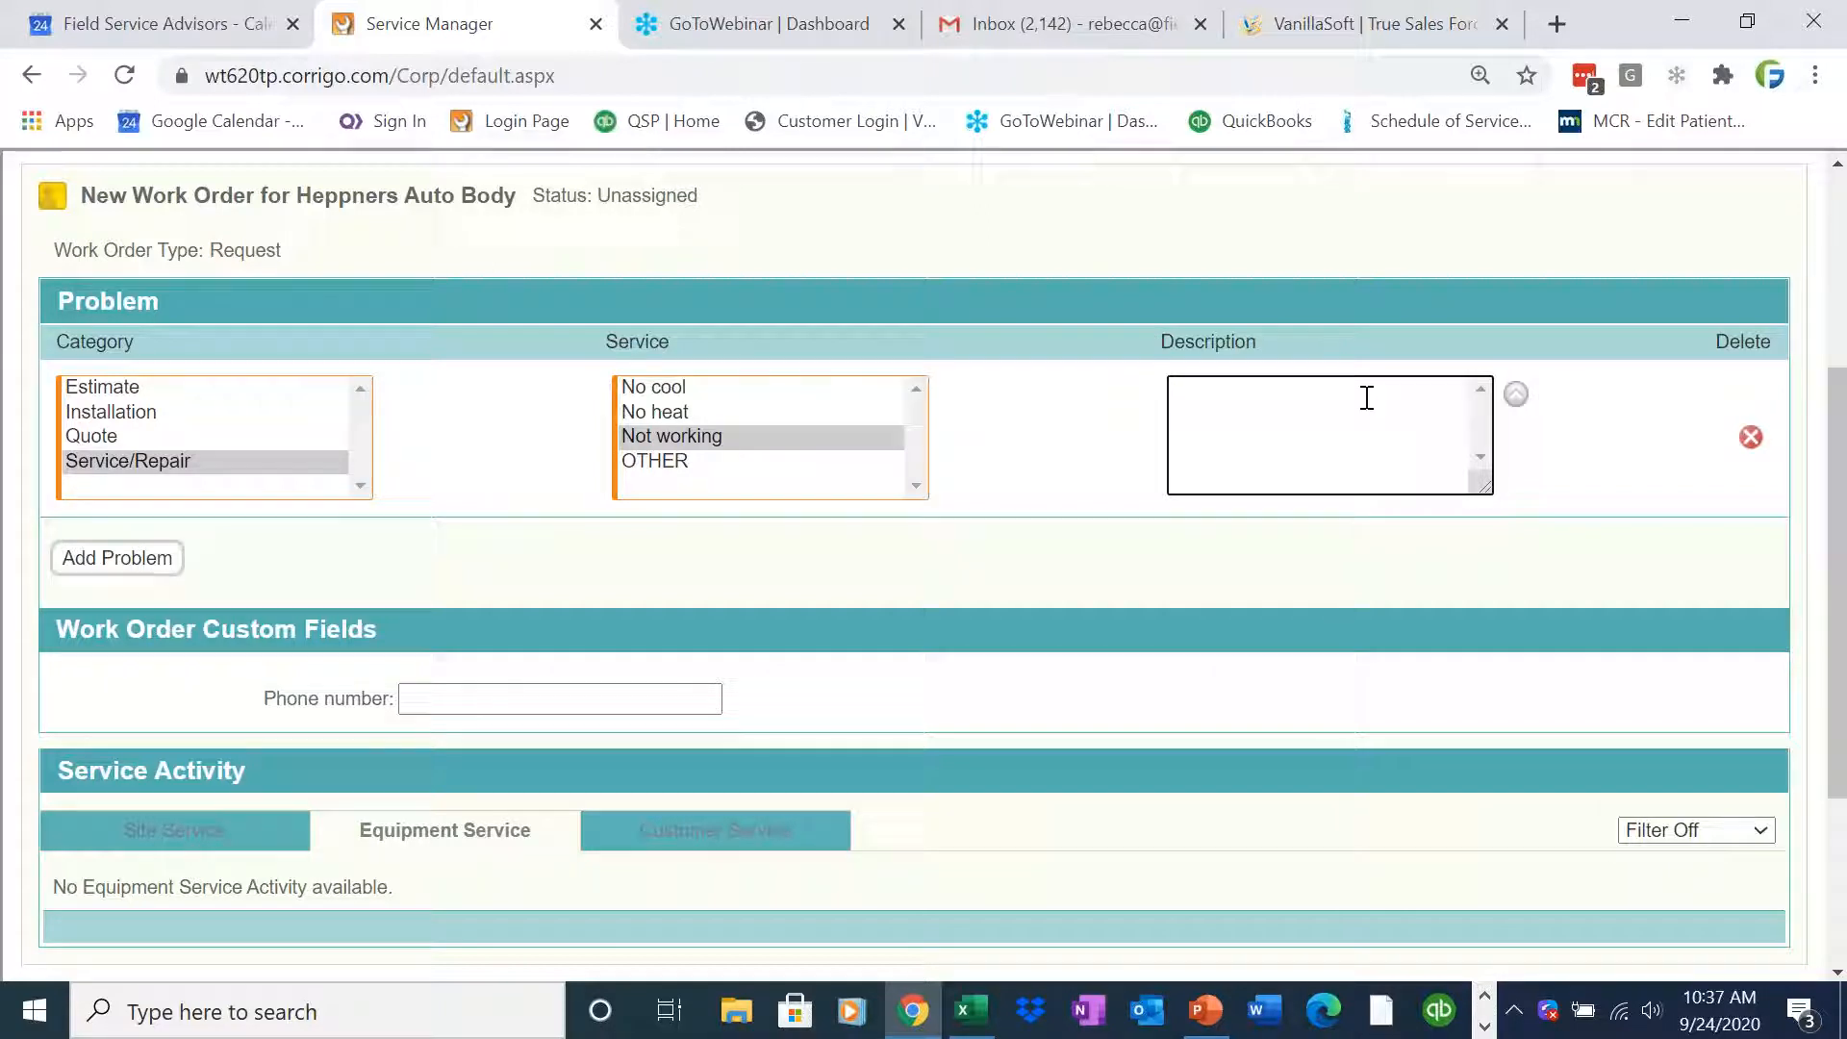
type("ance")
key("BackSpace")
type("Boiler needs servicing")
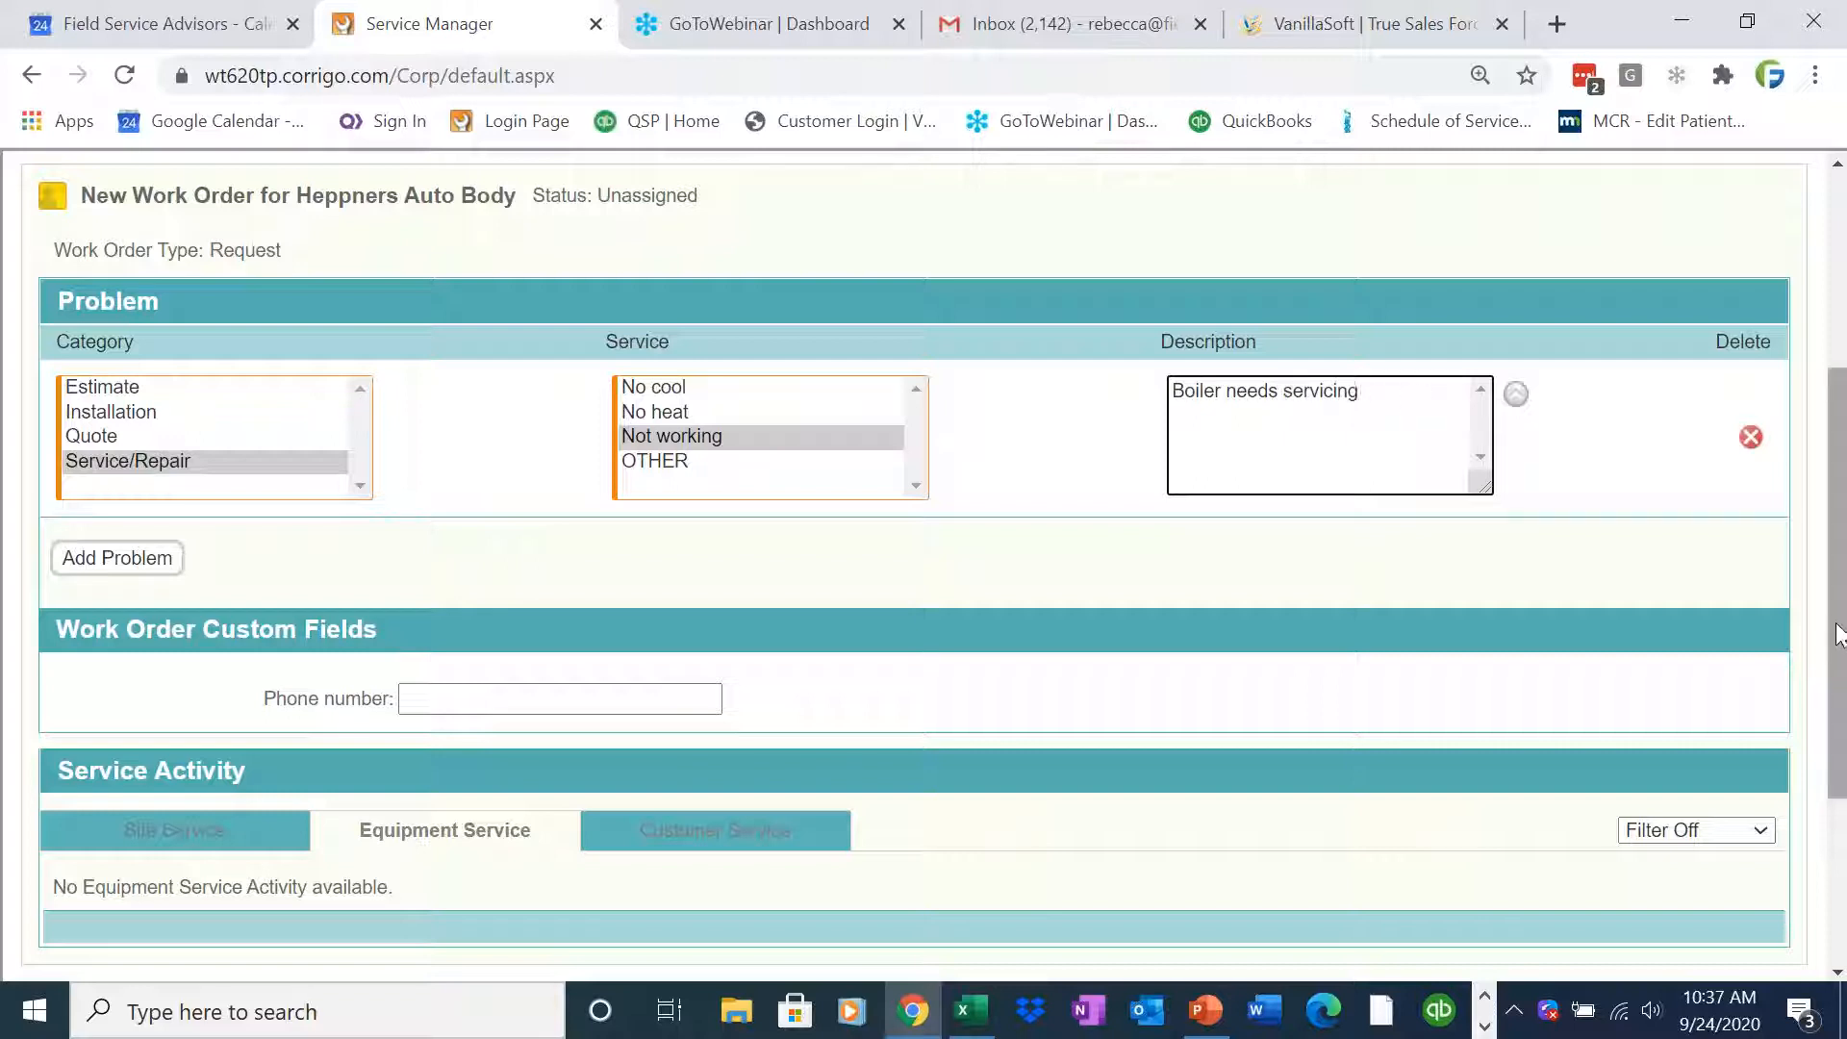
Review the site's past service activity for this customer
scroll(173, 635, "down", 3)
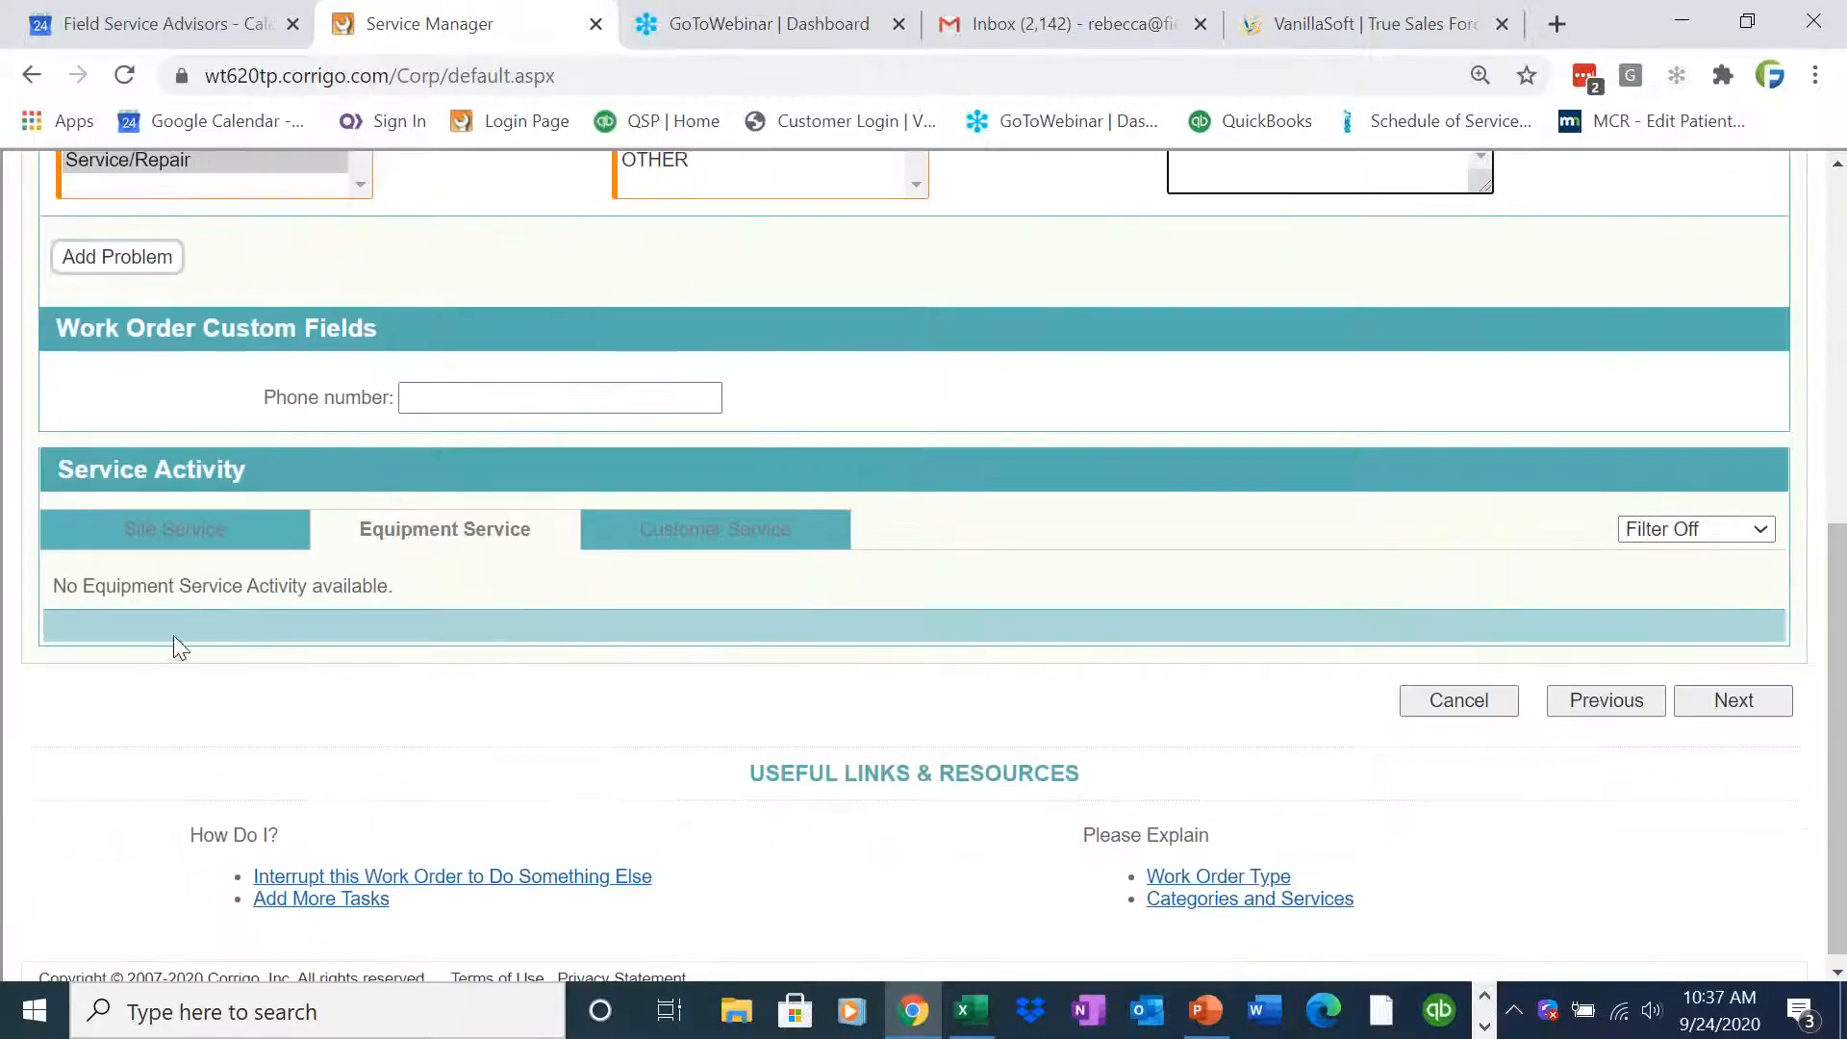
left_click(183, 530)
mouse_move(1835, 623)
left_mouse_down()
mouse_move(1835, 509)
mouse_move(1834, 594)
left_mouse_up()
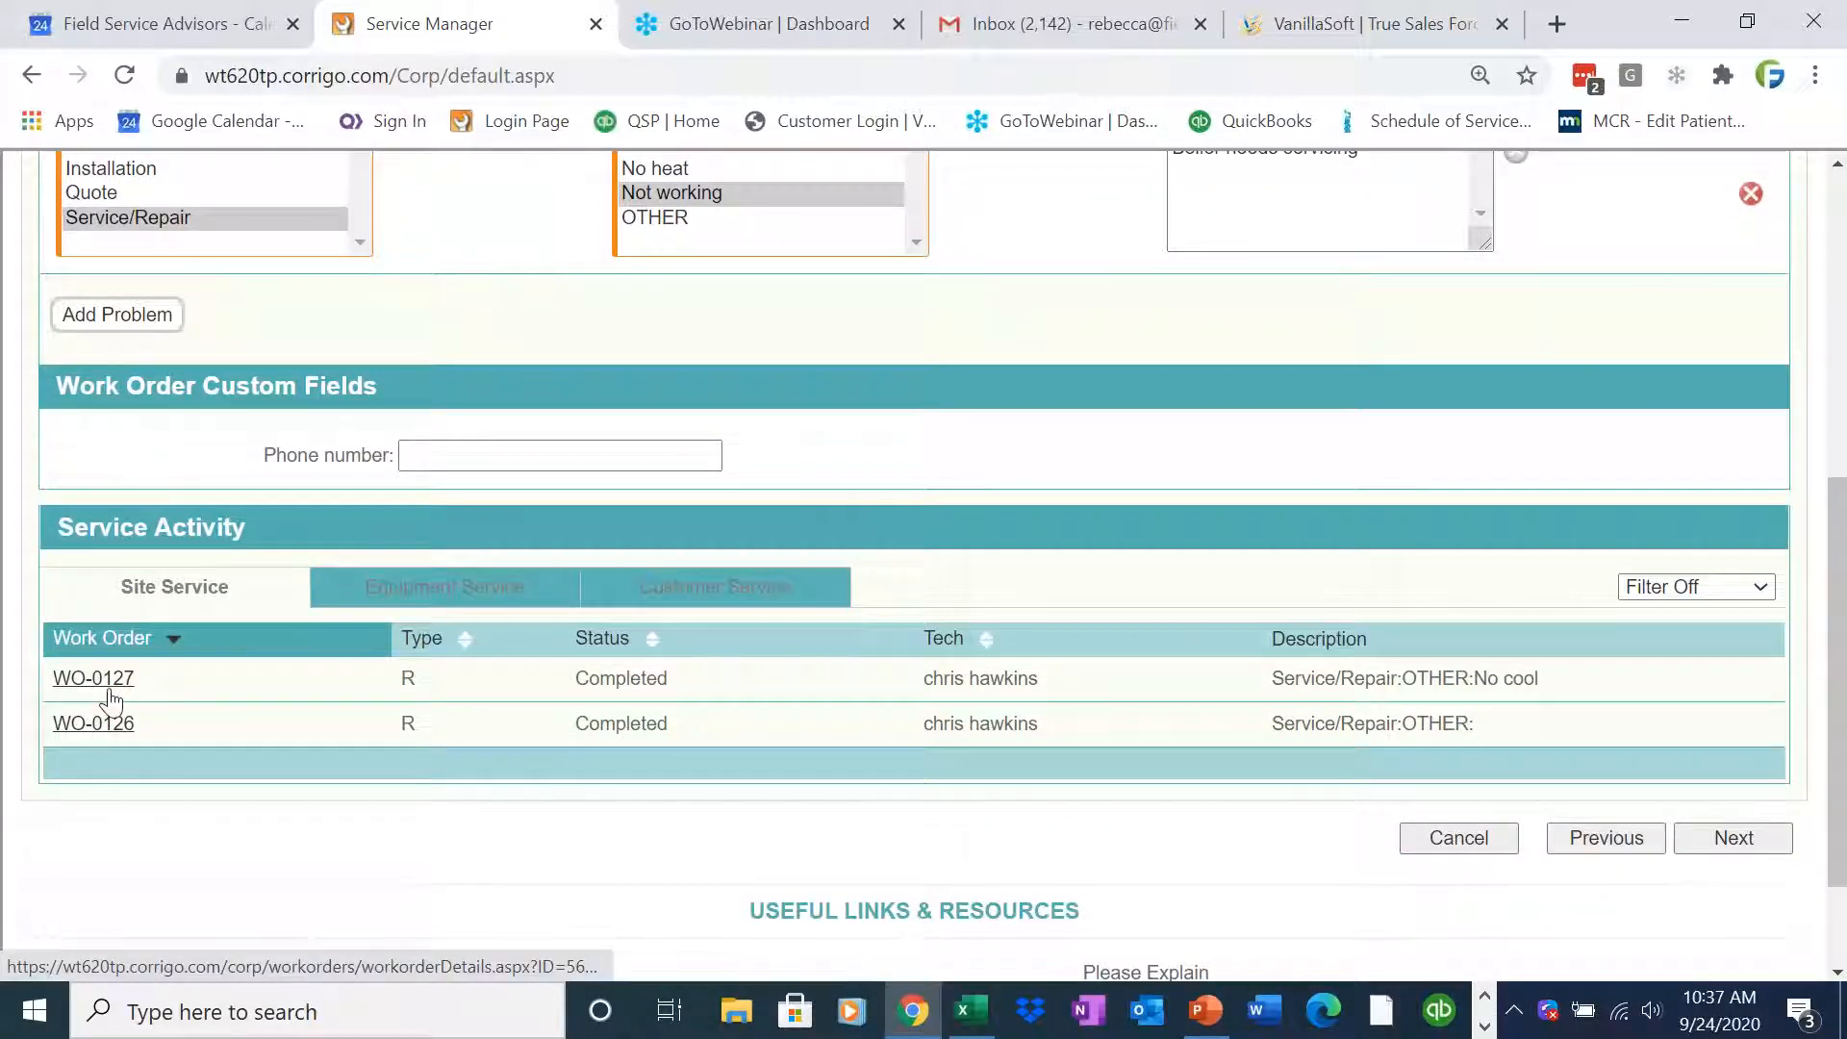
left_click_drag(1839, 683, 1839, 659)
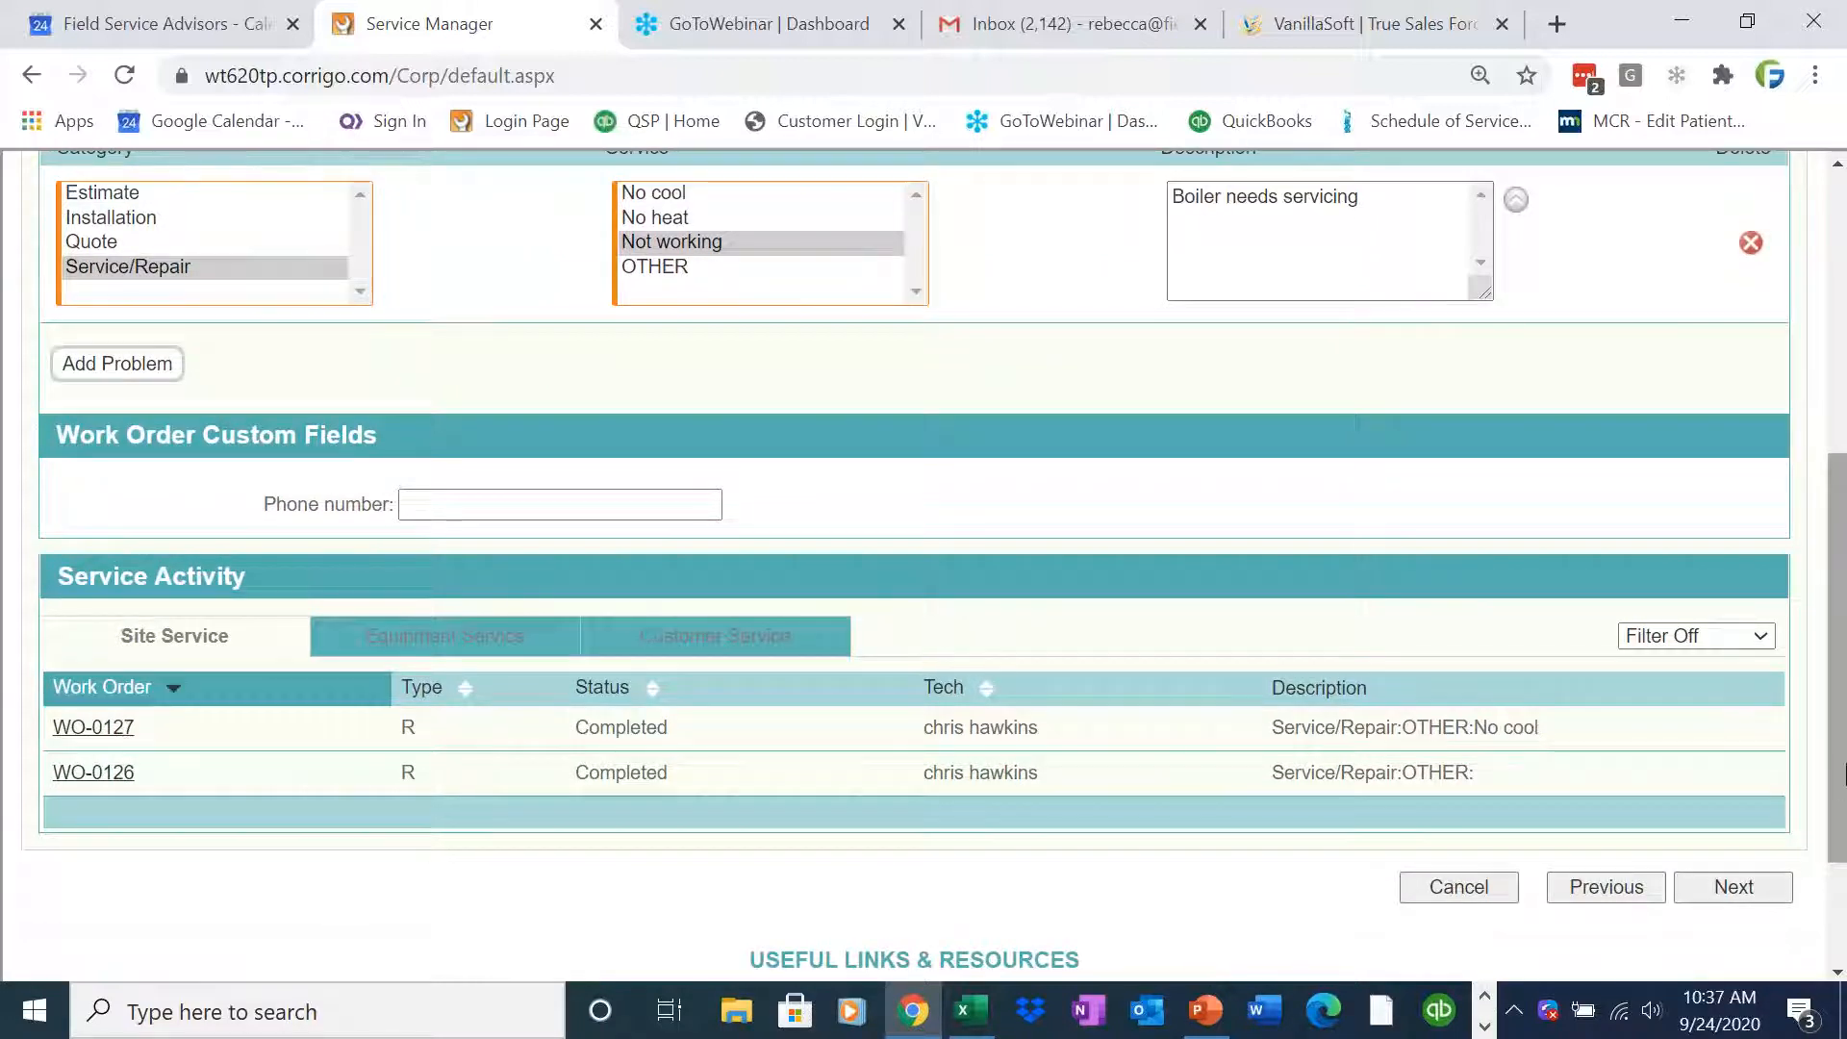
left_click_drag(1840, 771, 1845, 529)
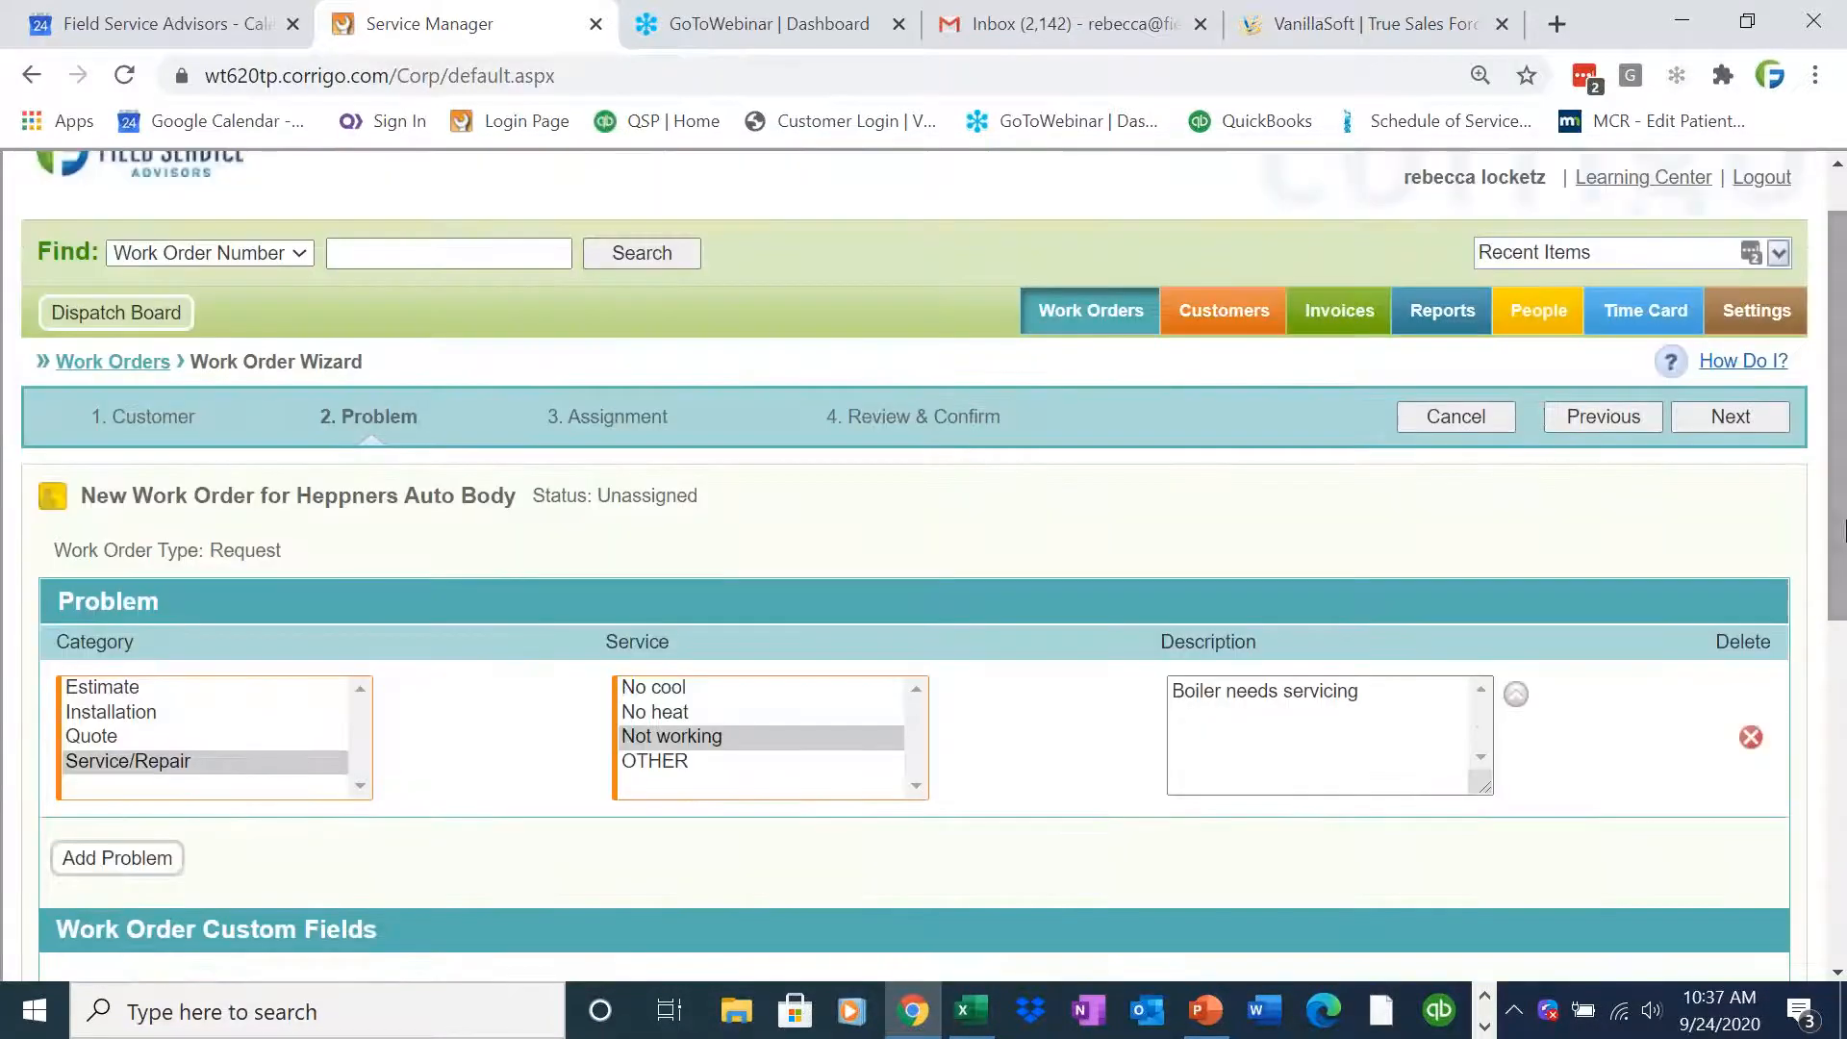
left_click(1734, 419)
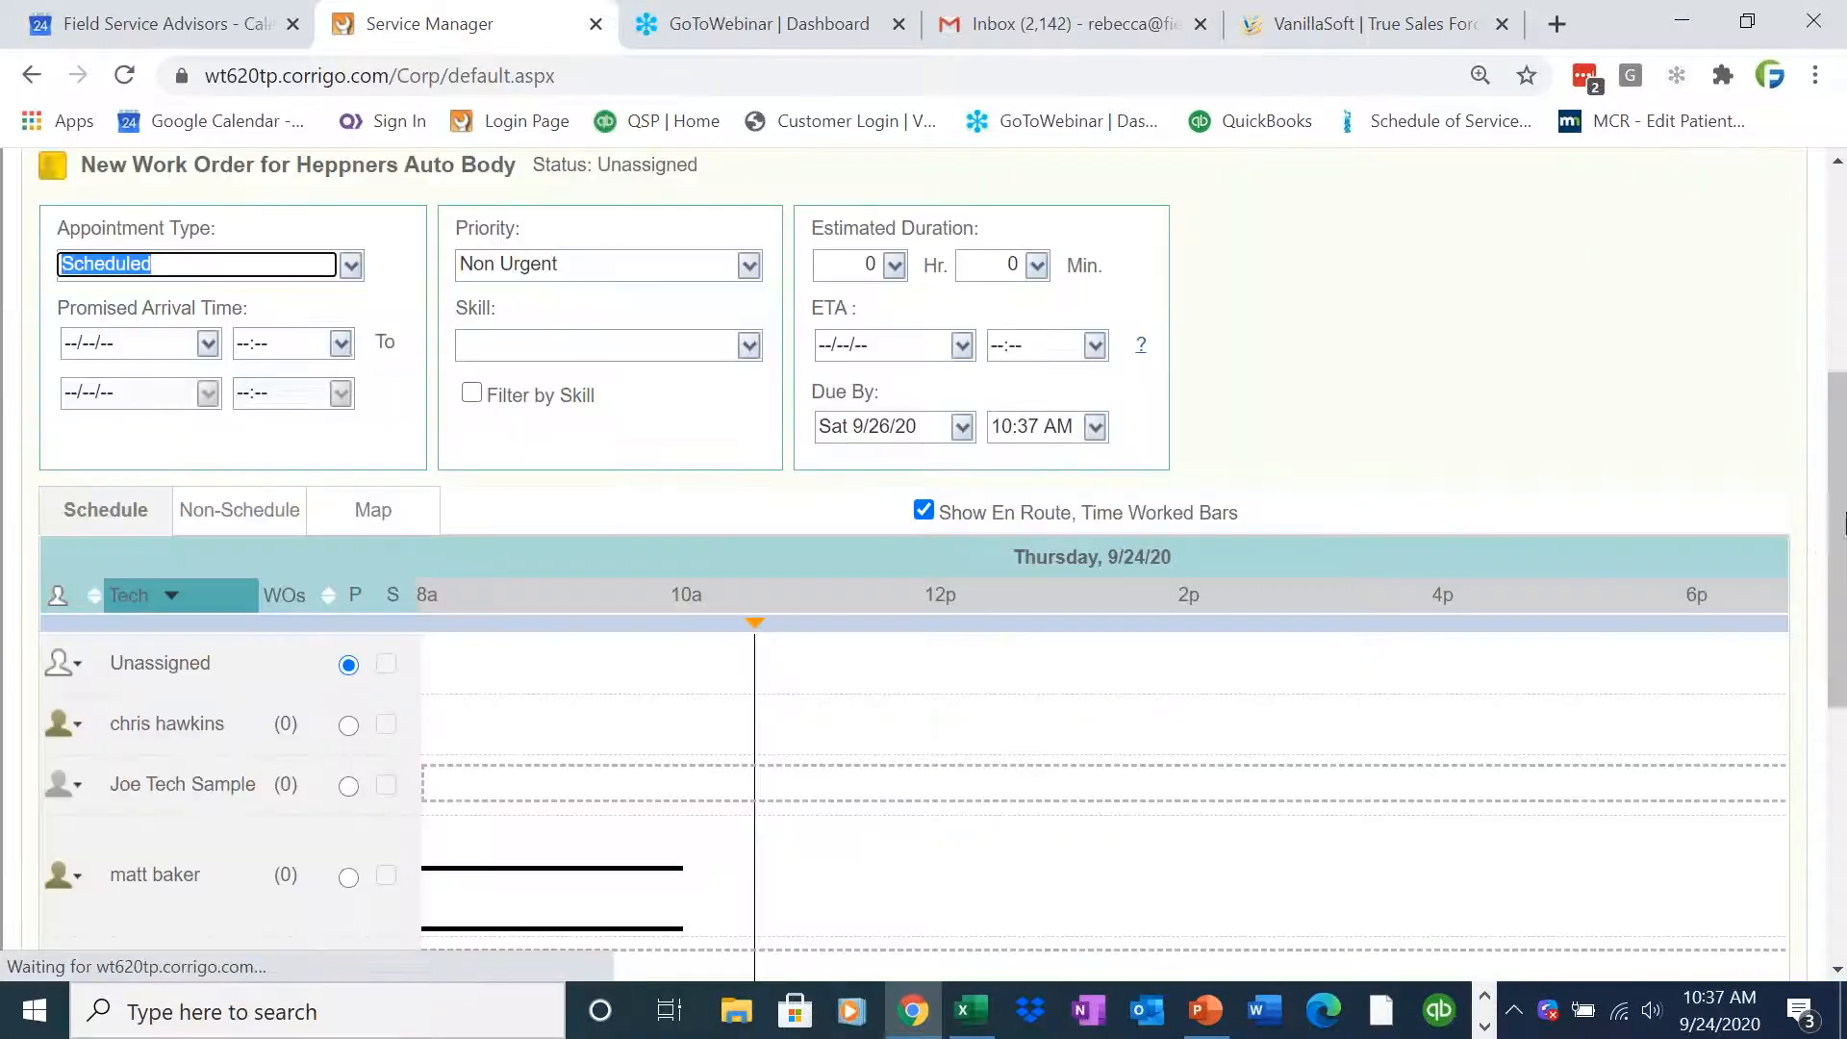
left_click(207, 344)
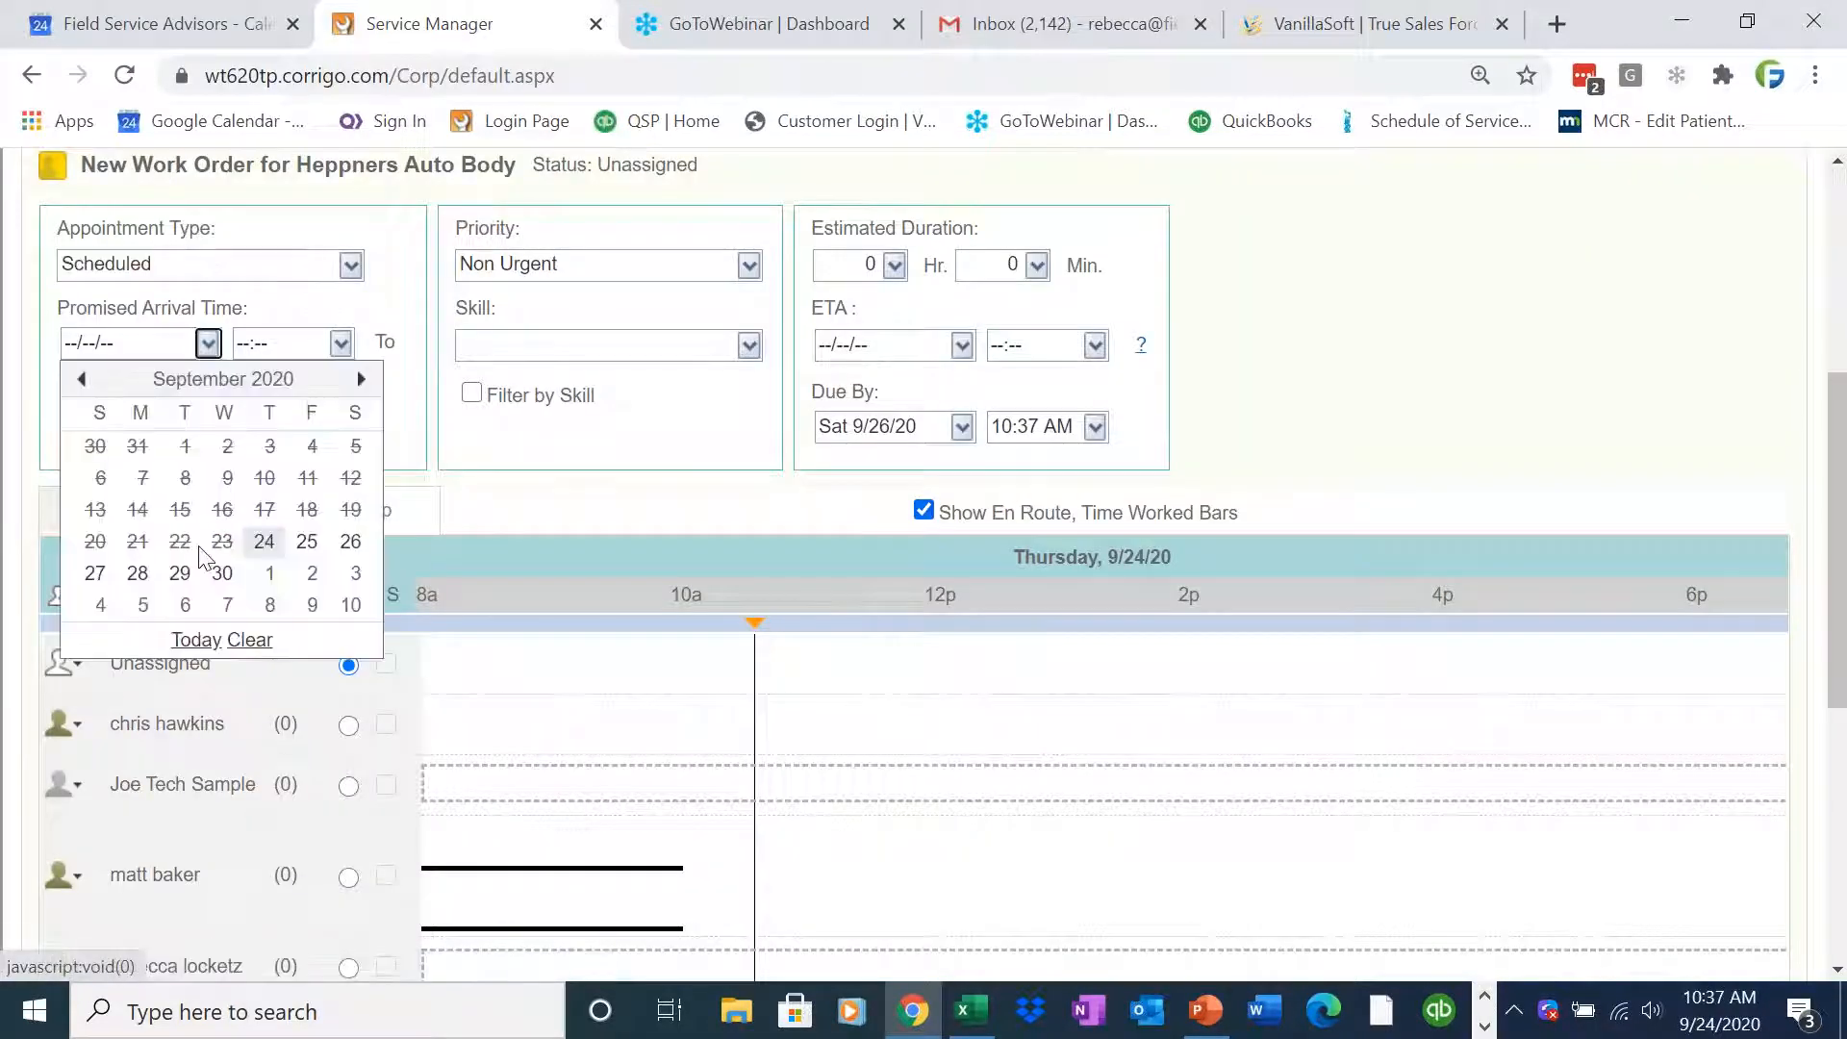
left_click(192, 641)
left_click(349, 625)
scroll(433, 685, "down", 2)
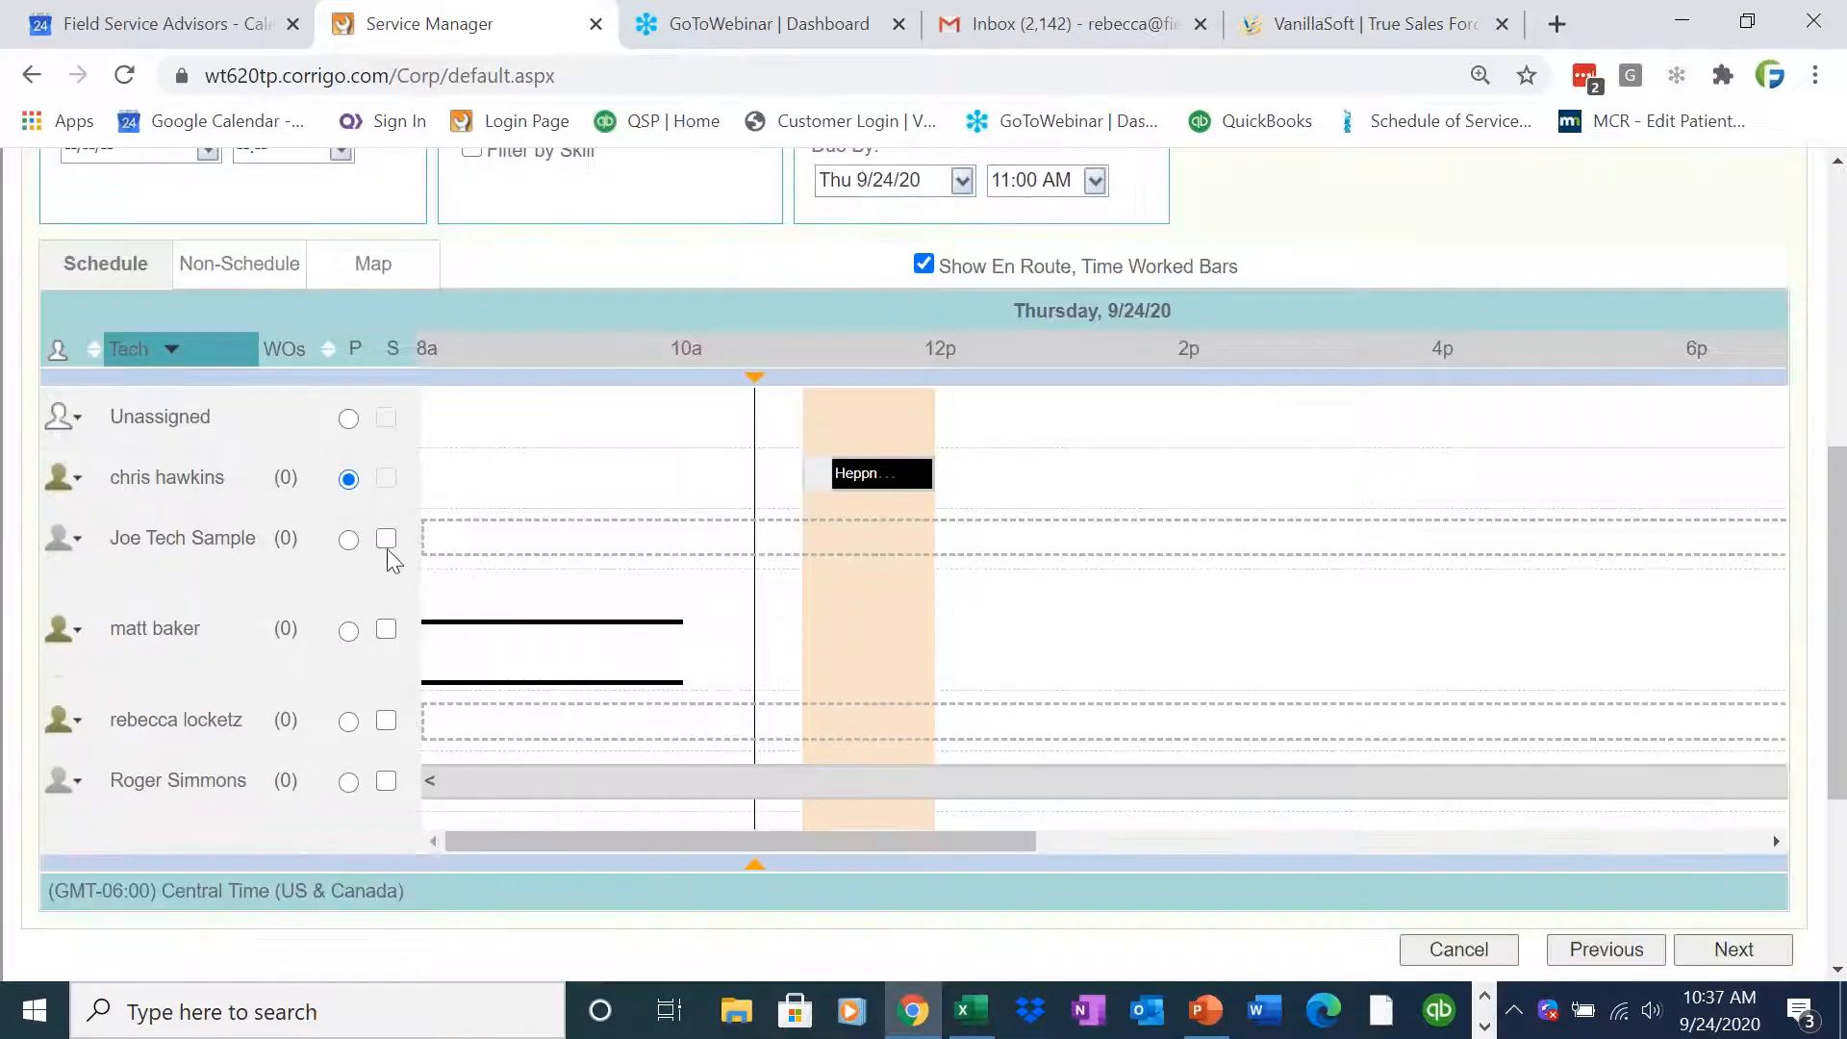
left_click(385, 630)
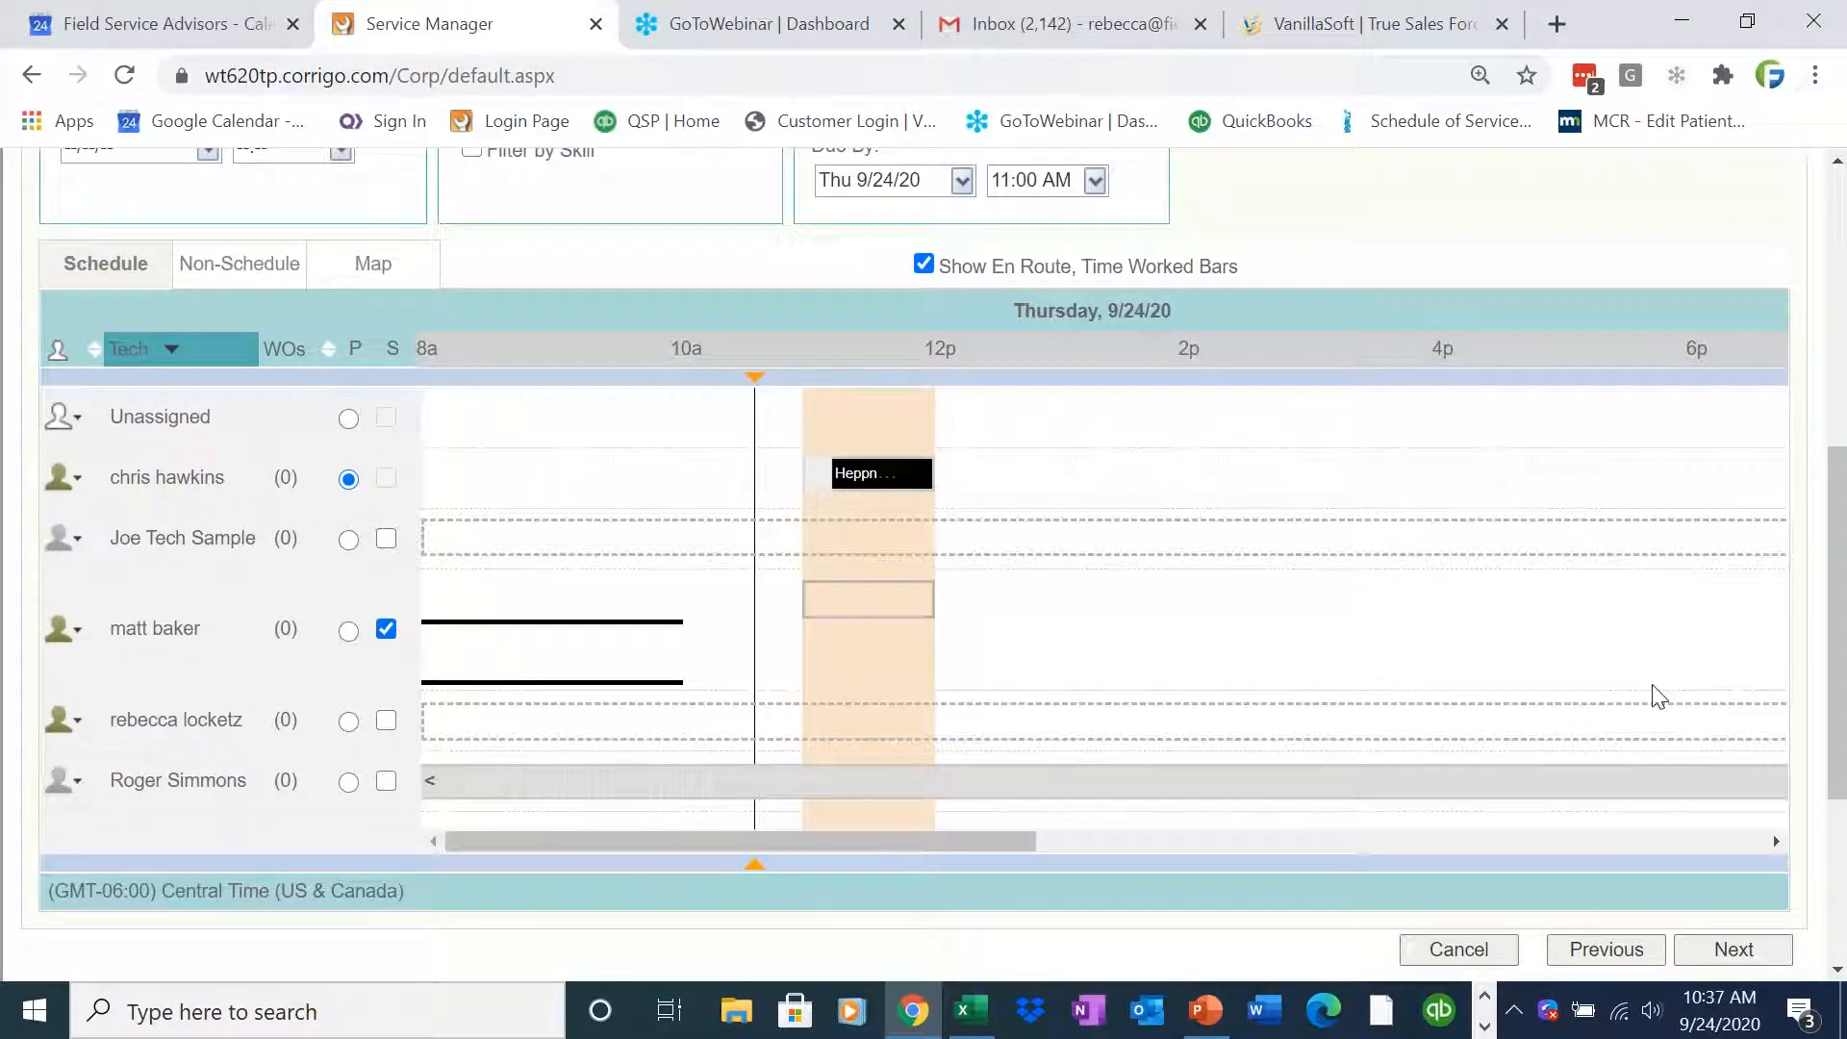
scroll(1837, 625, "down", 2)
scroll(1837, 625, "up", 5)
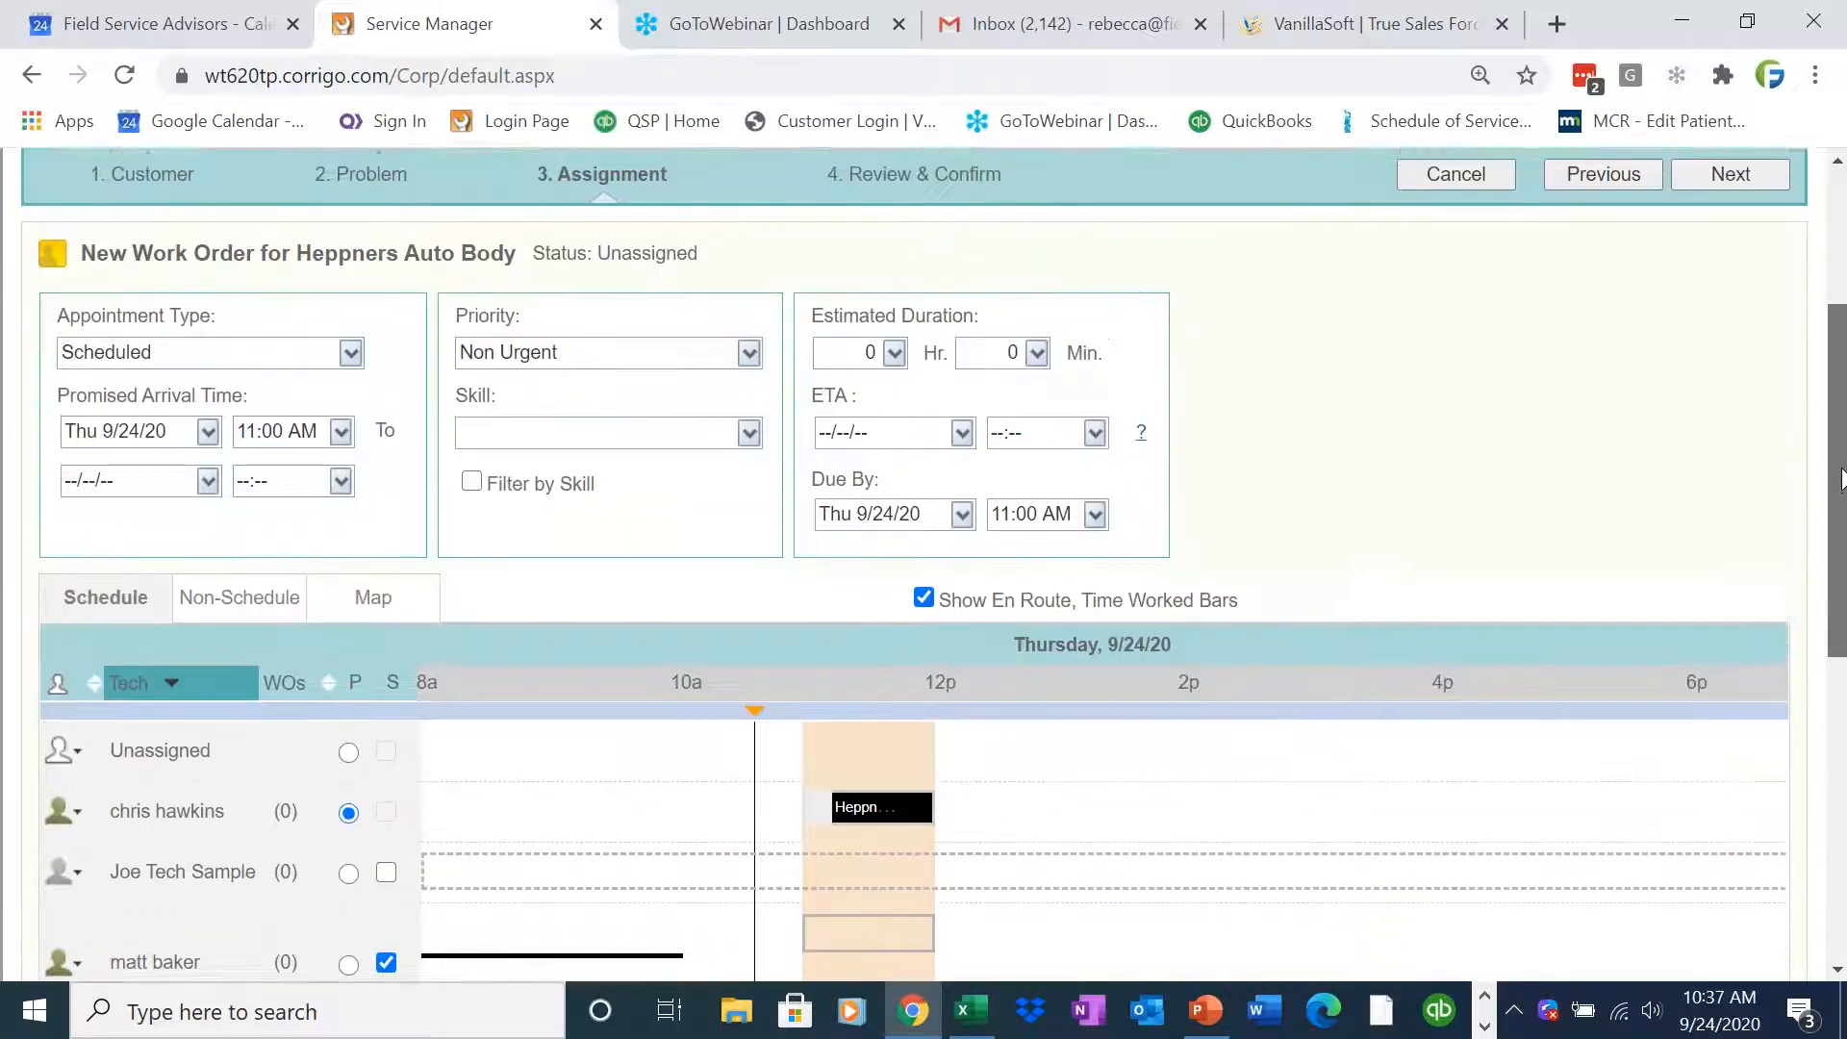
Set the promised arrival end to Thu 9/24/20 at 01:00 PM
left_click(207, 498)
left_click(200, 793)
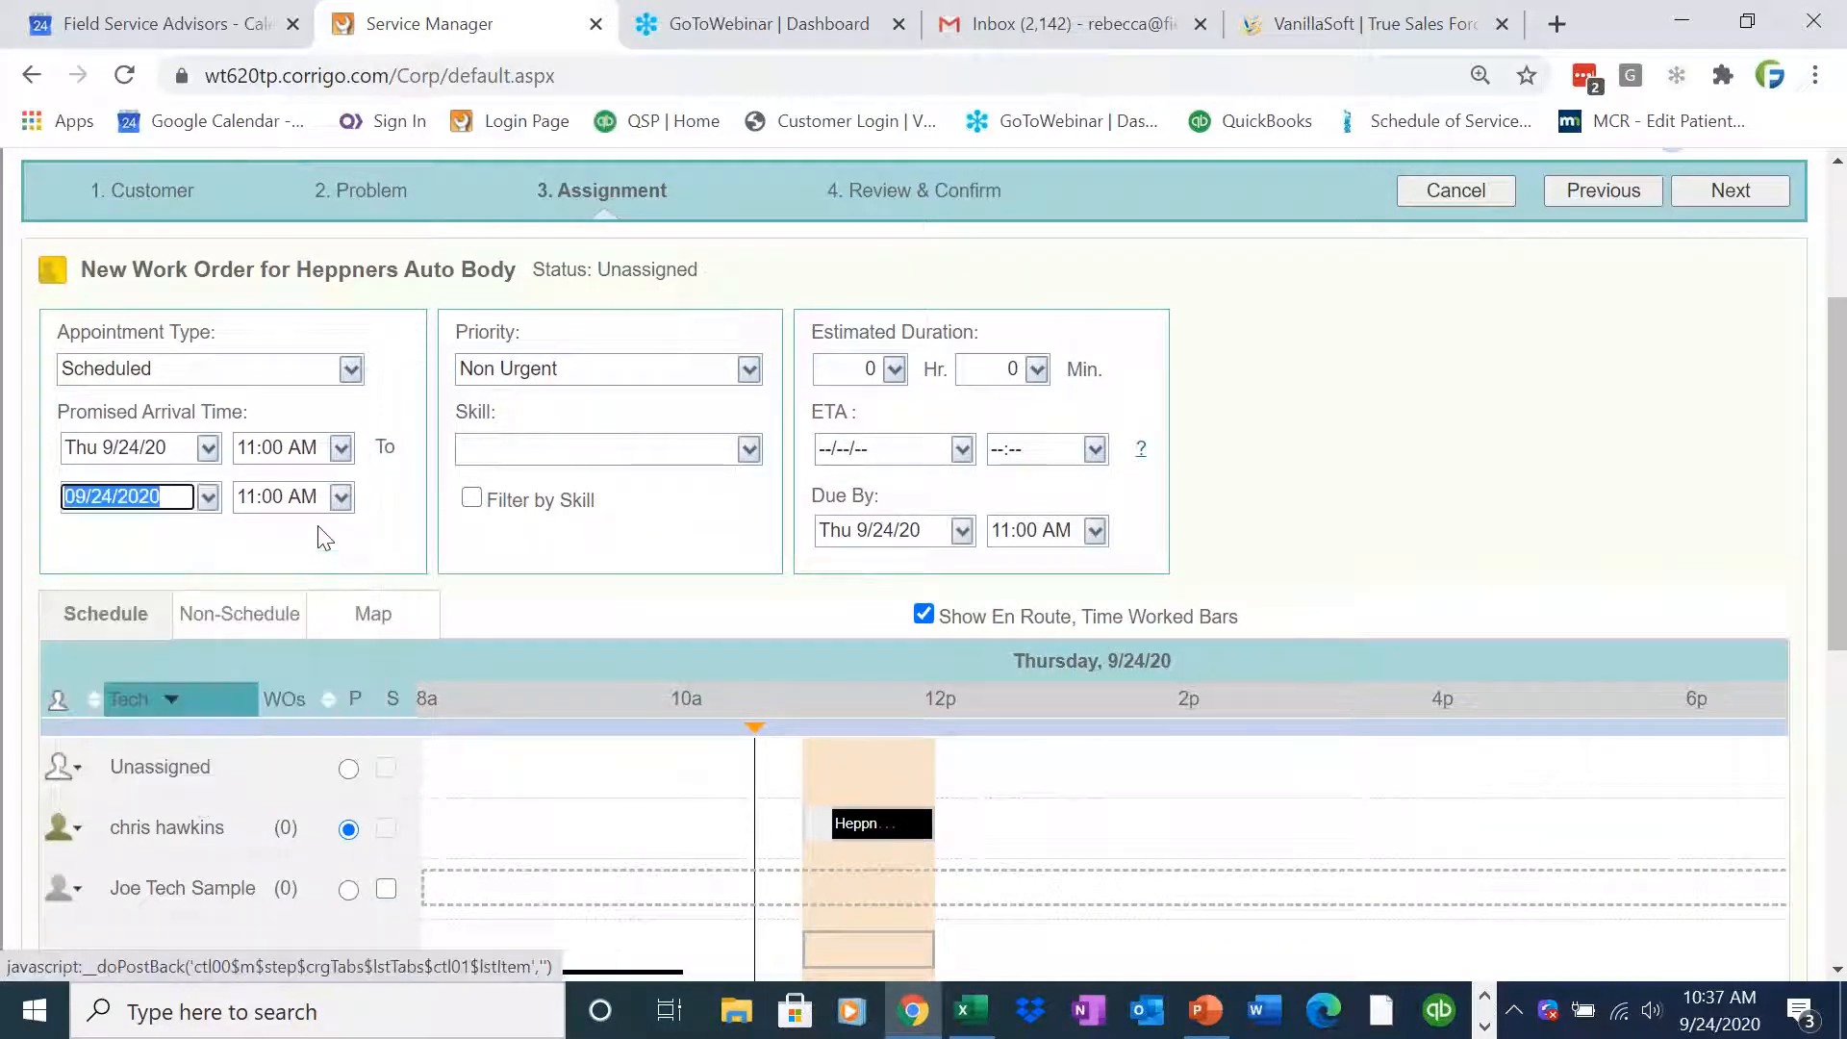
left_click(341, 497)
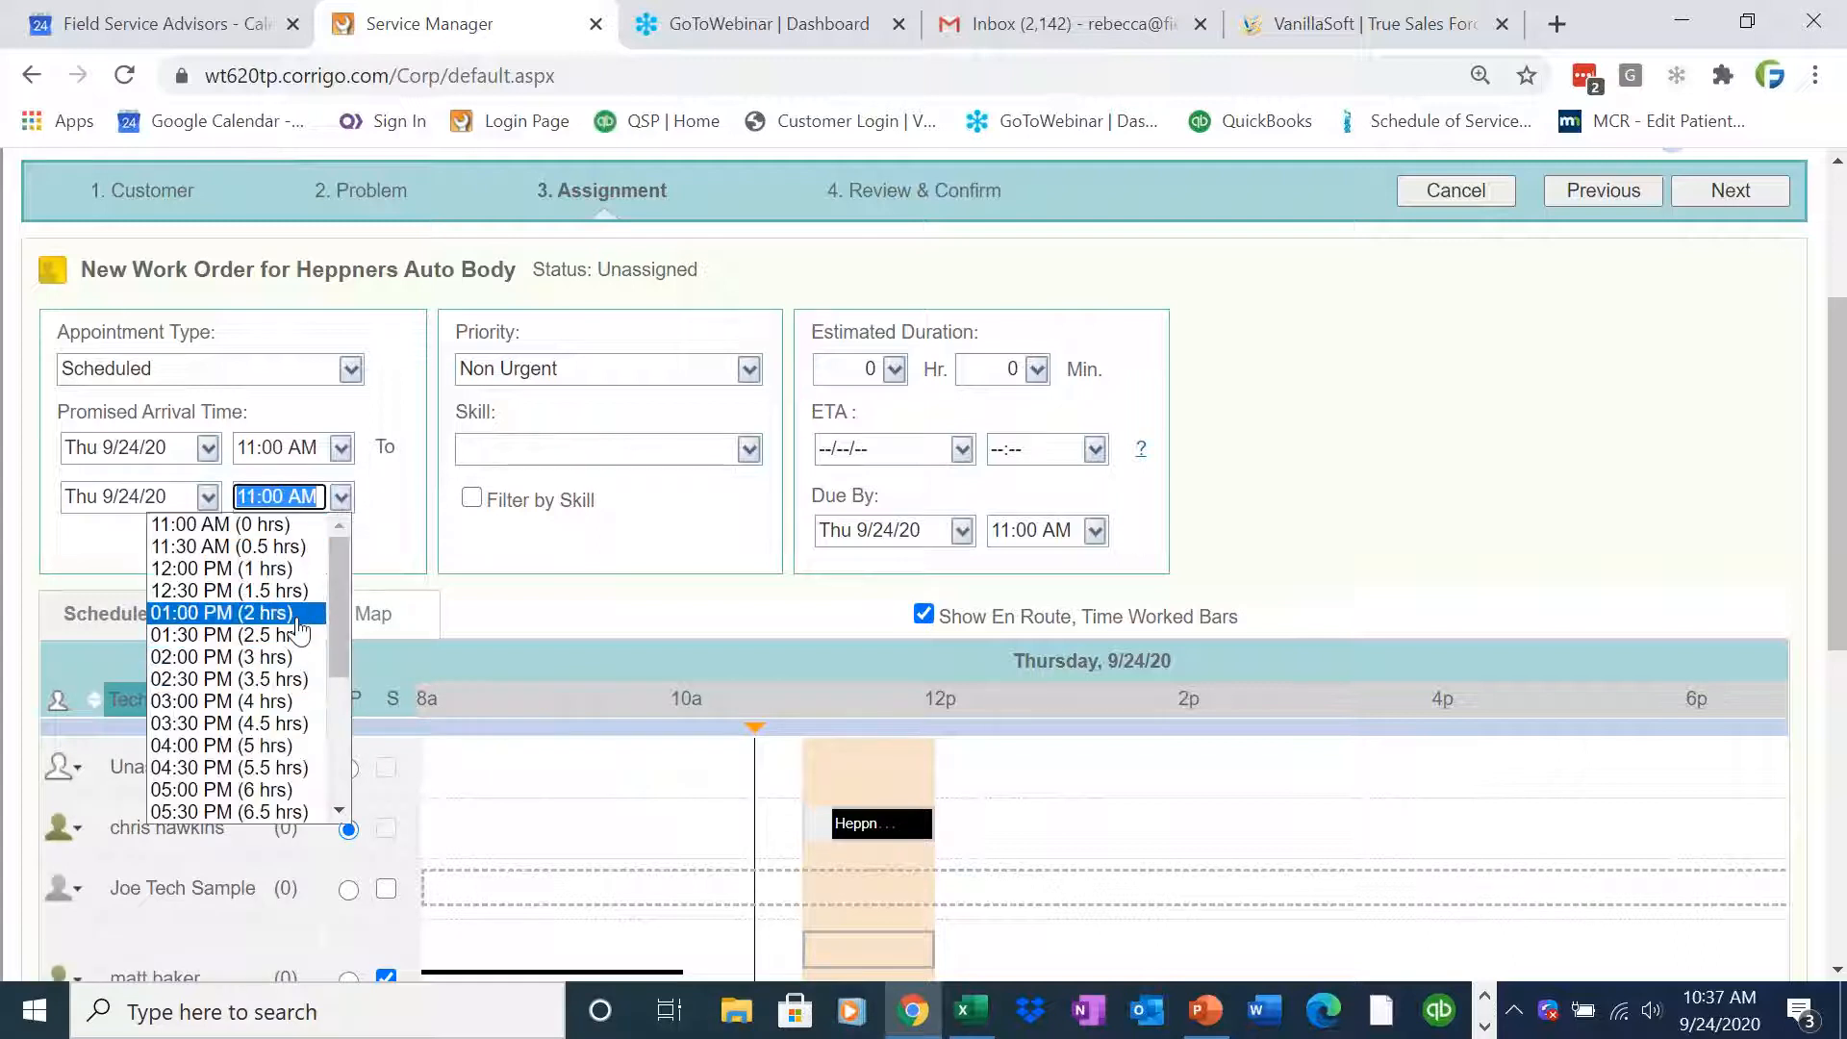
left_click(293, 614)
left_click_drag(1839, 594, 1839, 677)
left_click(386, 871)
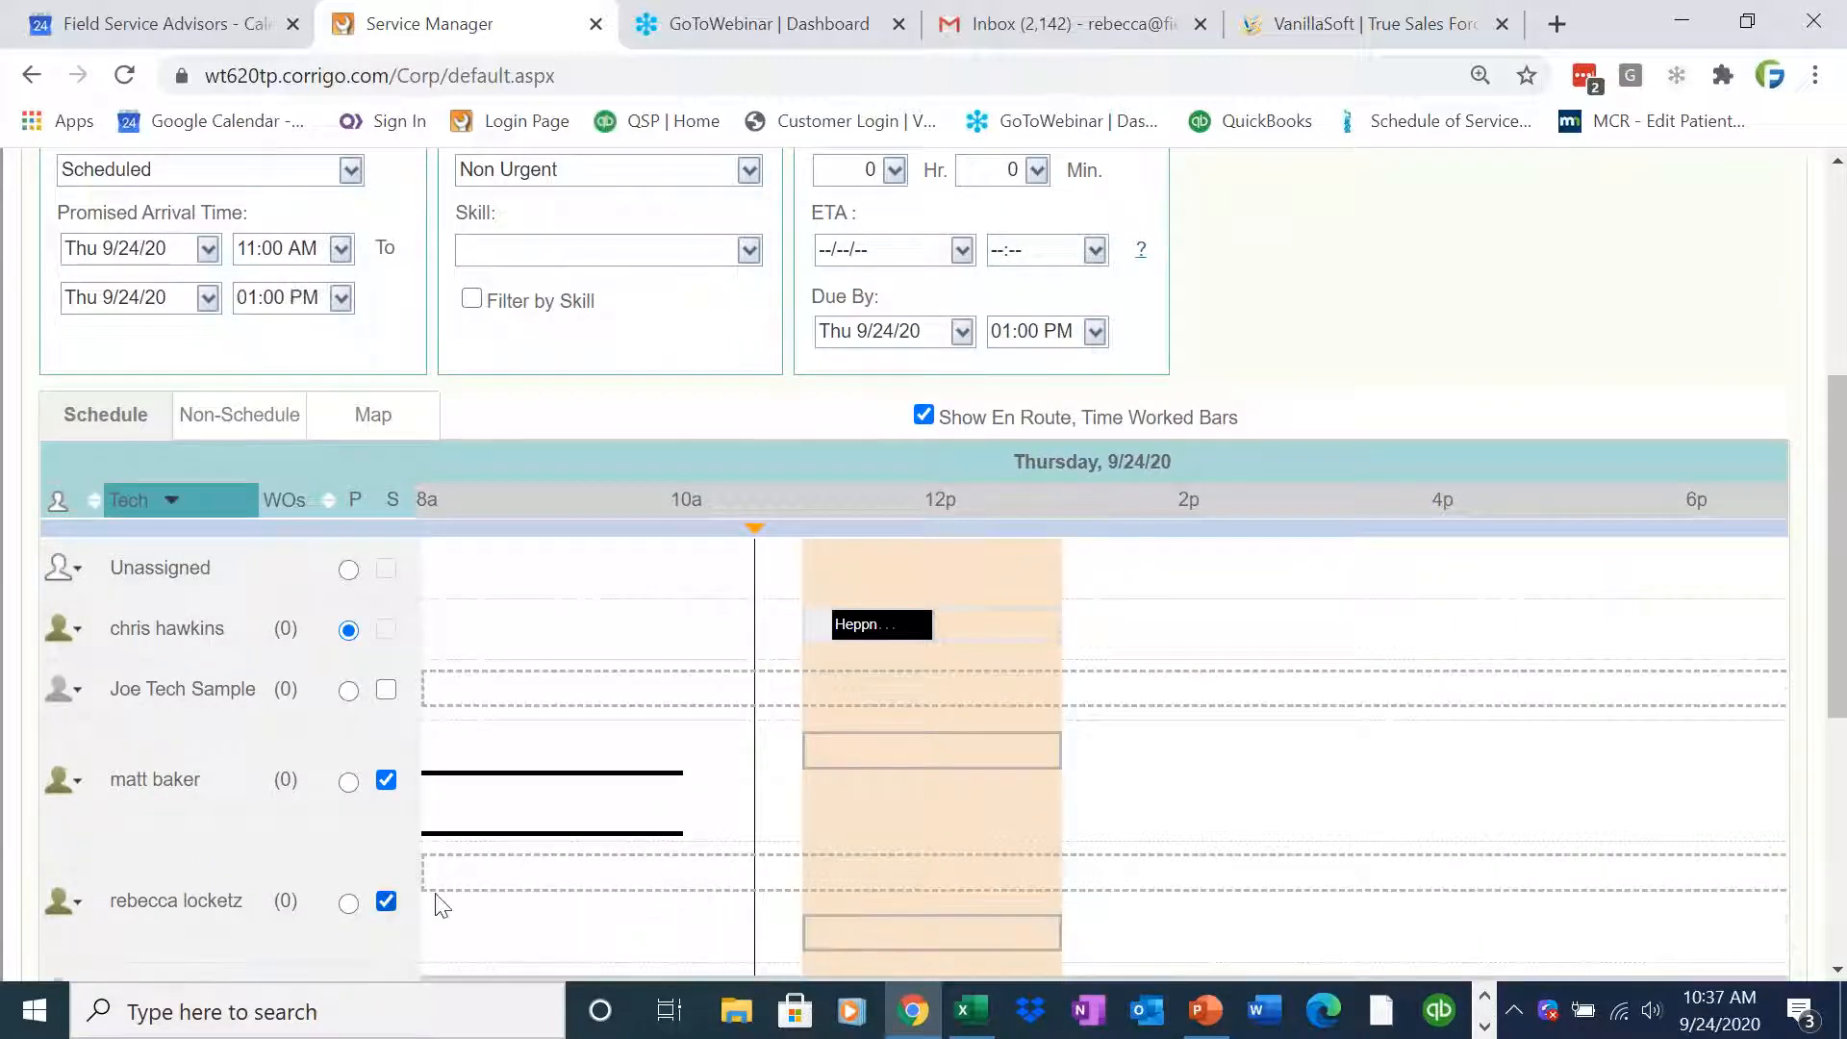
scroll(1840, 520, "down", 3)
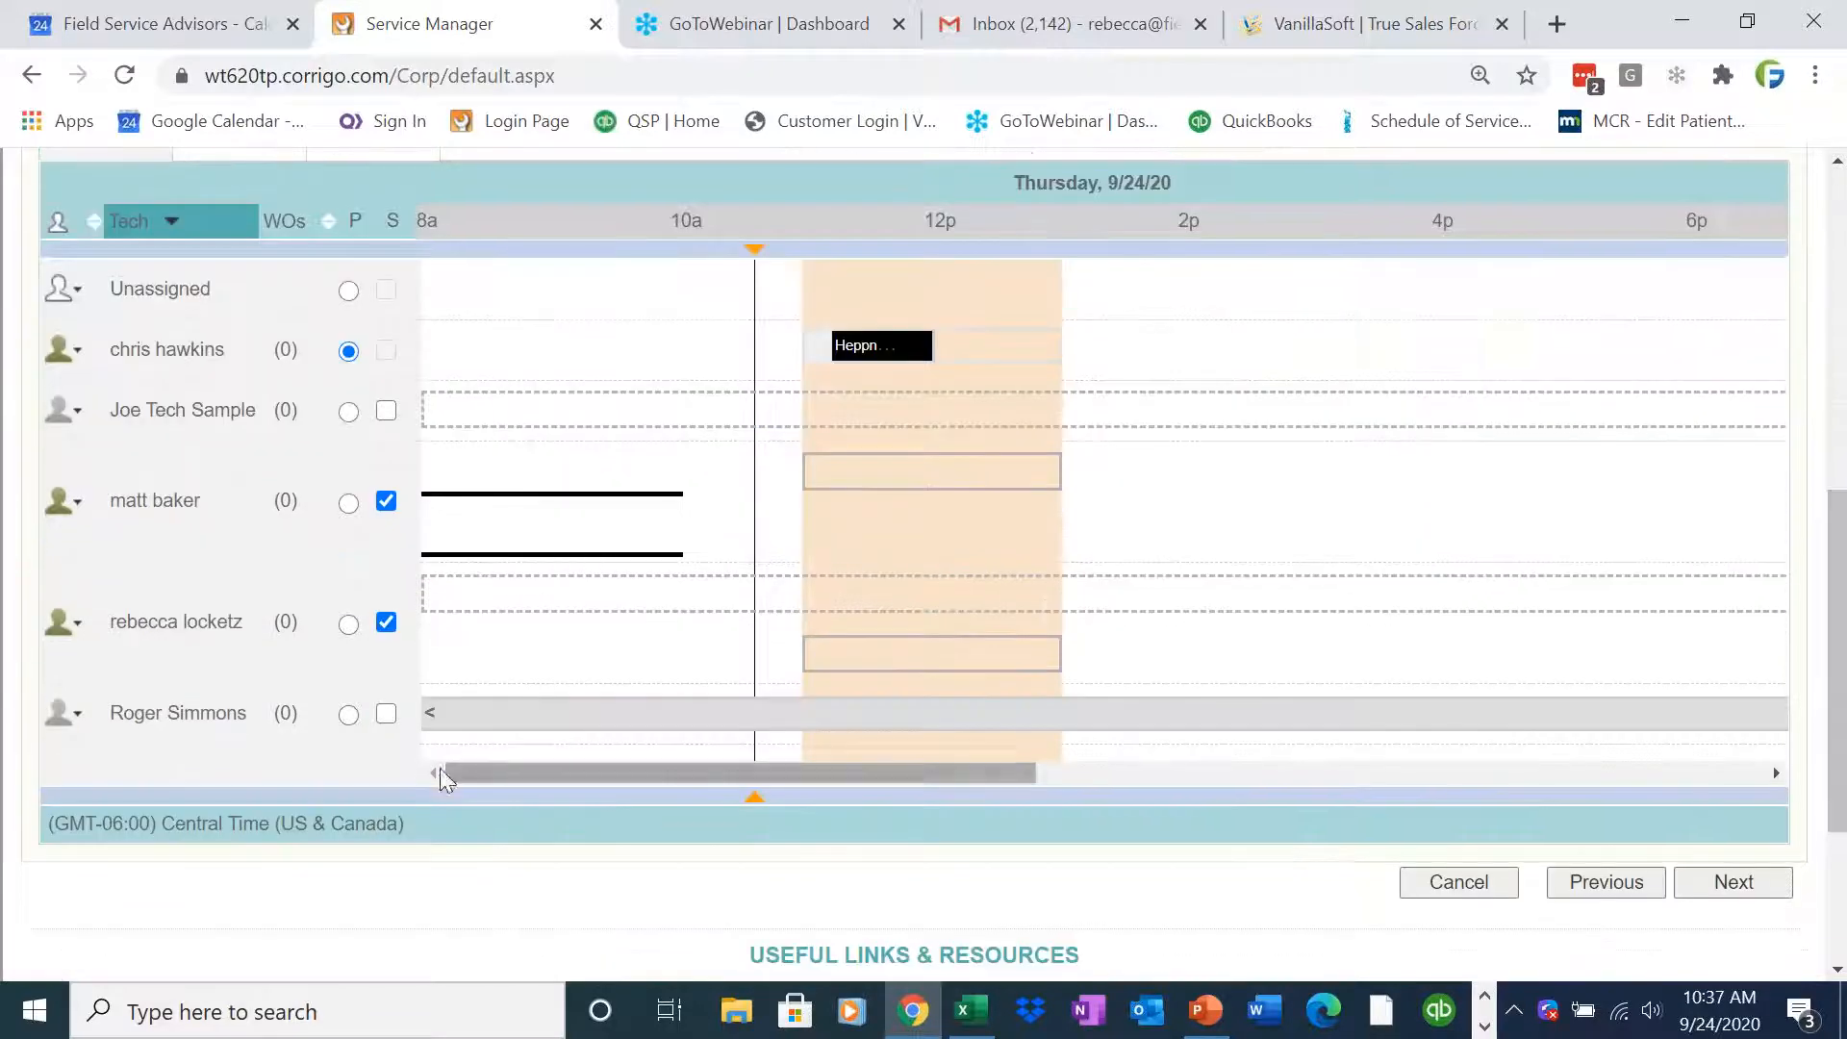
left_click(394, 633)
left_click_drag(1840, 755, 1845, 659)
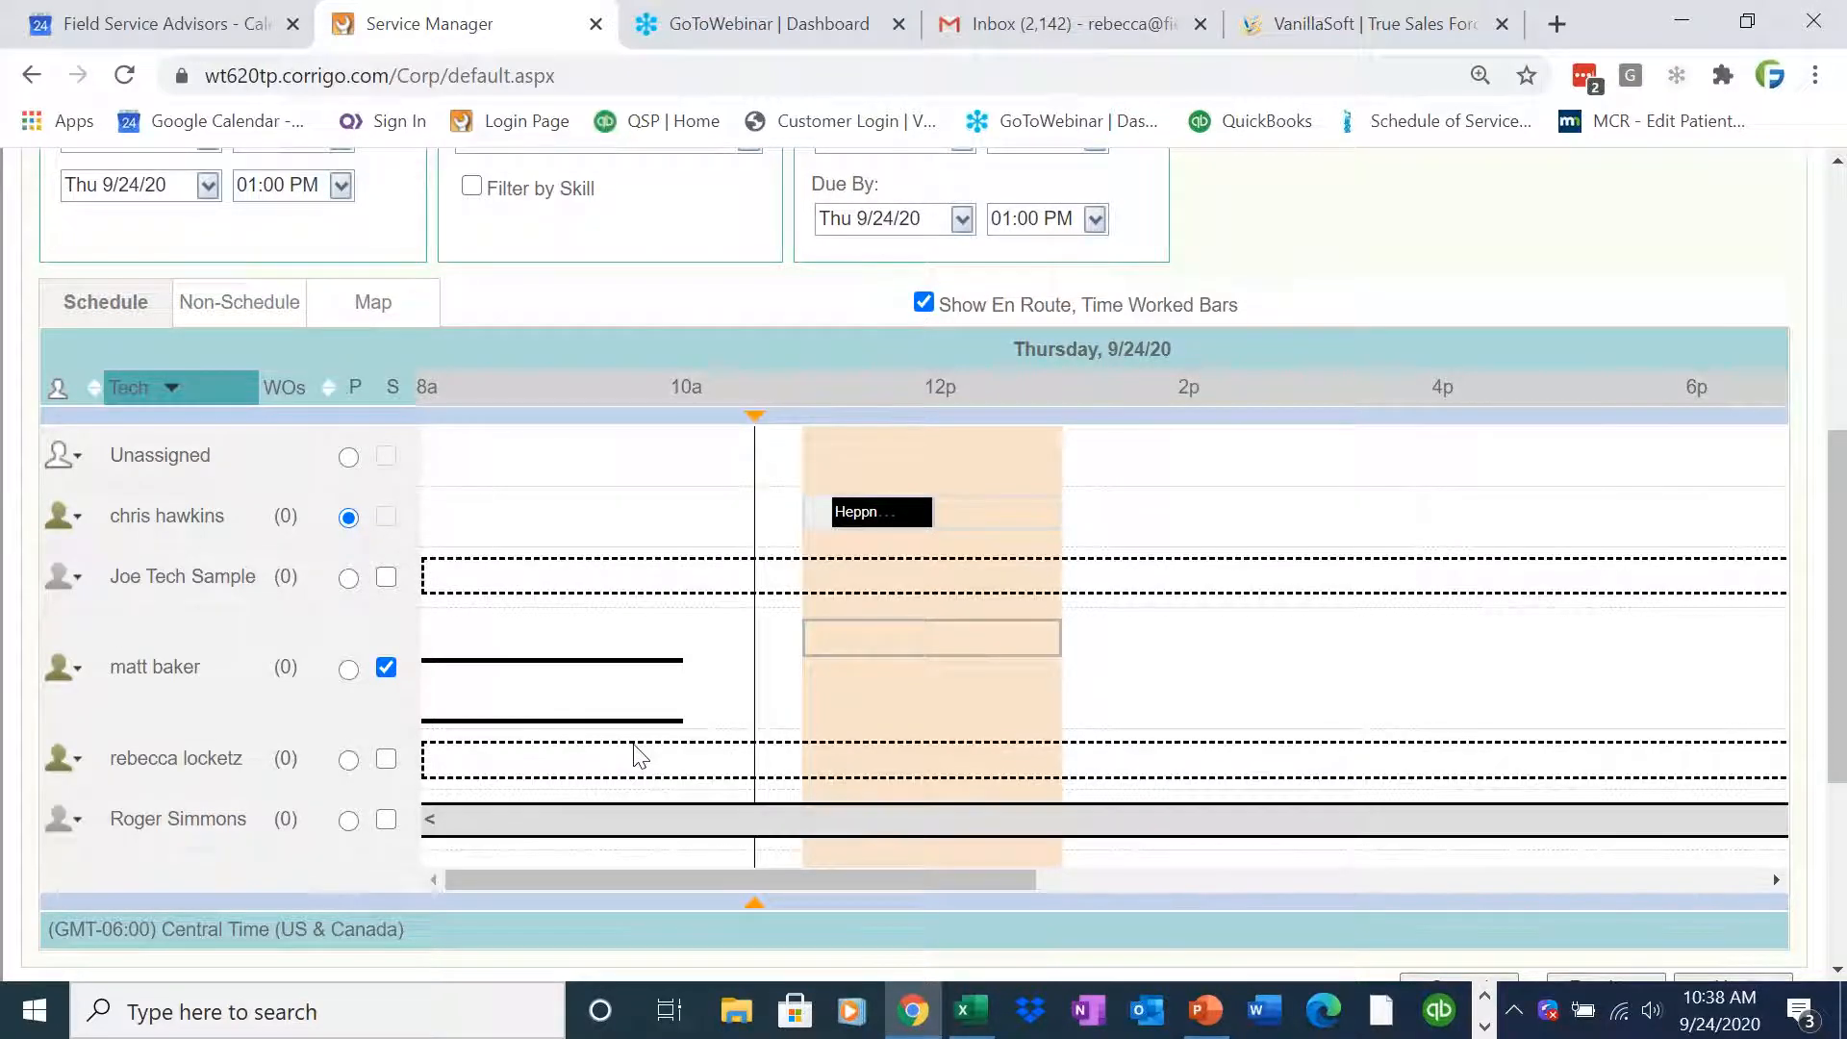
mouse_move(635, 755)
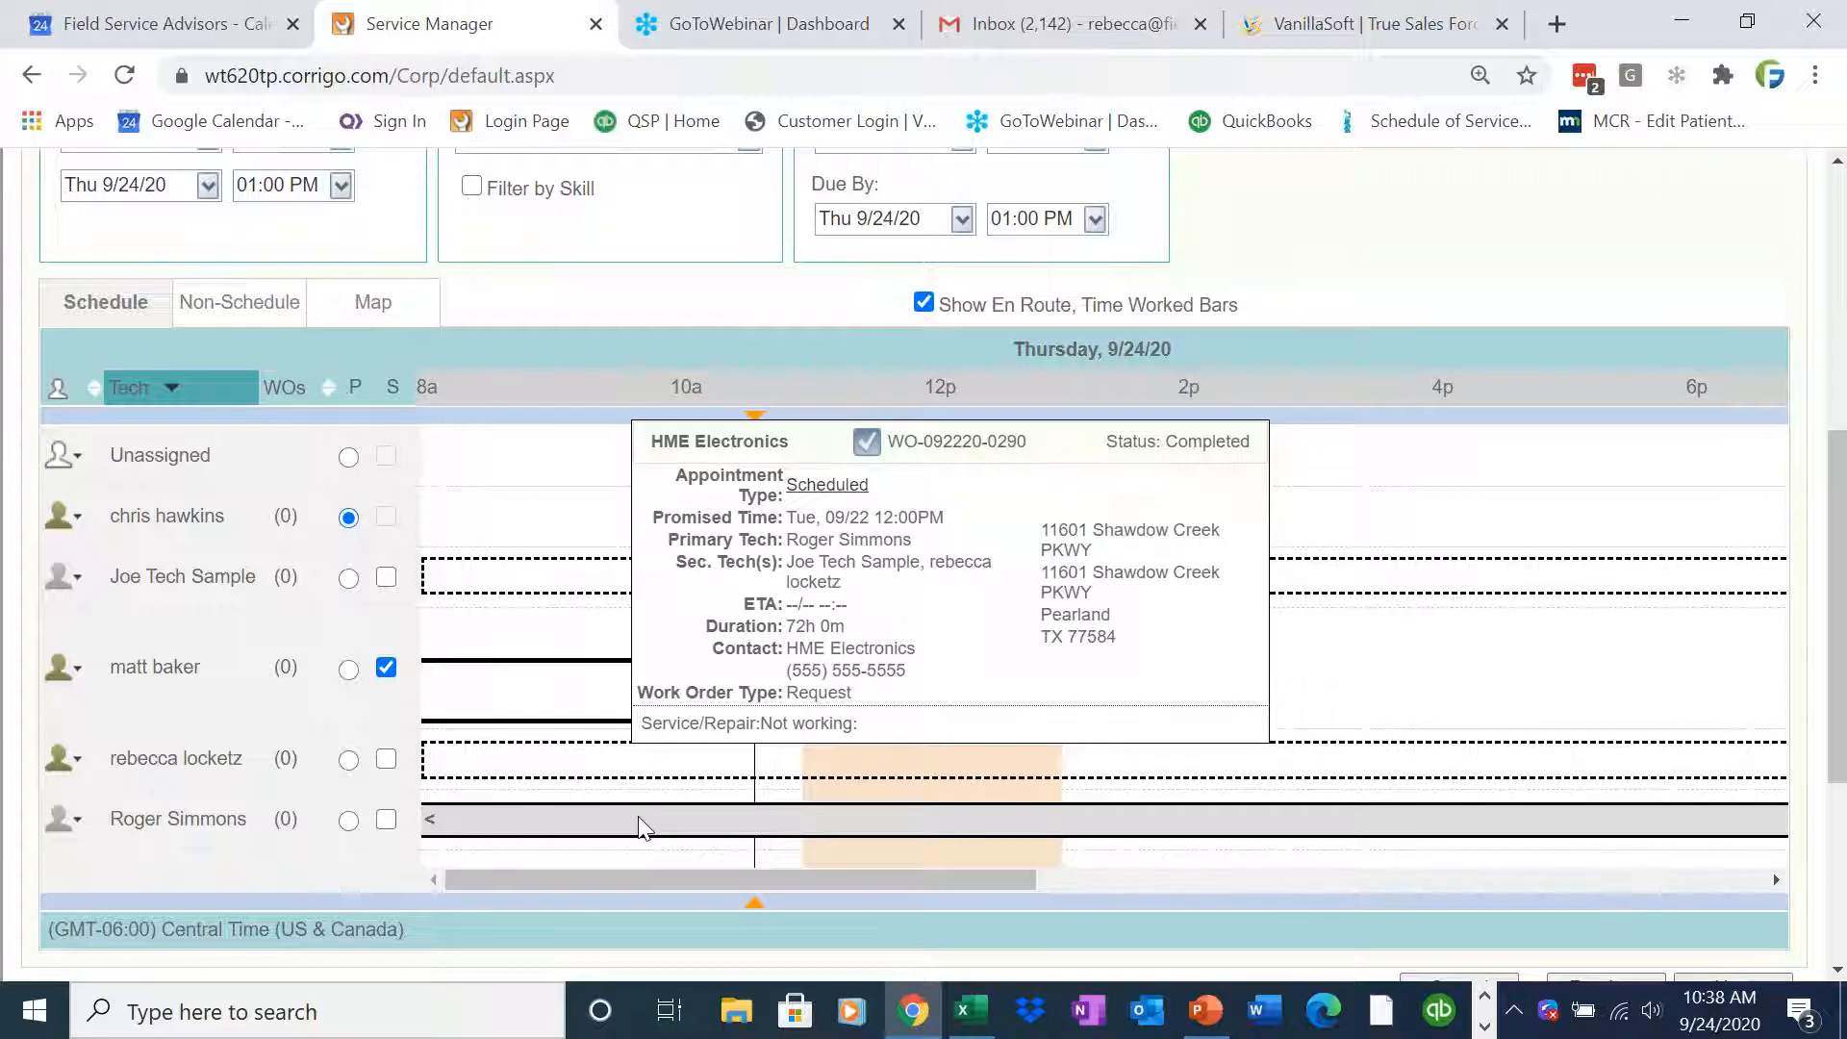
left_click(696, 893)
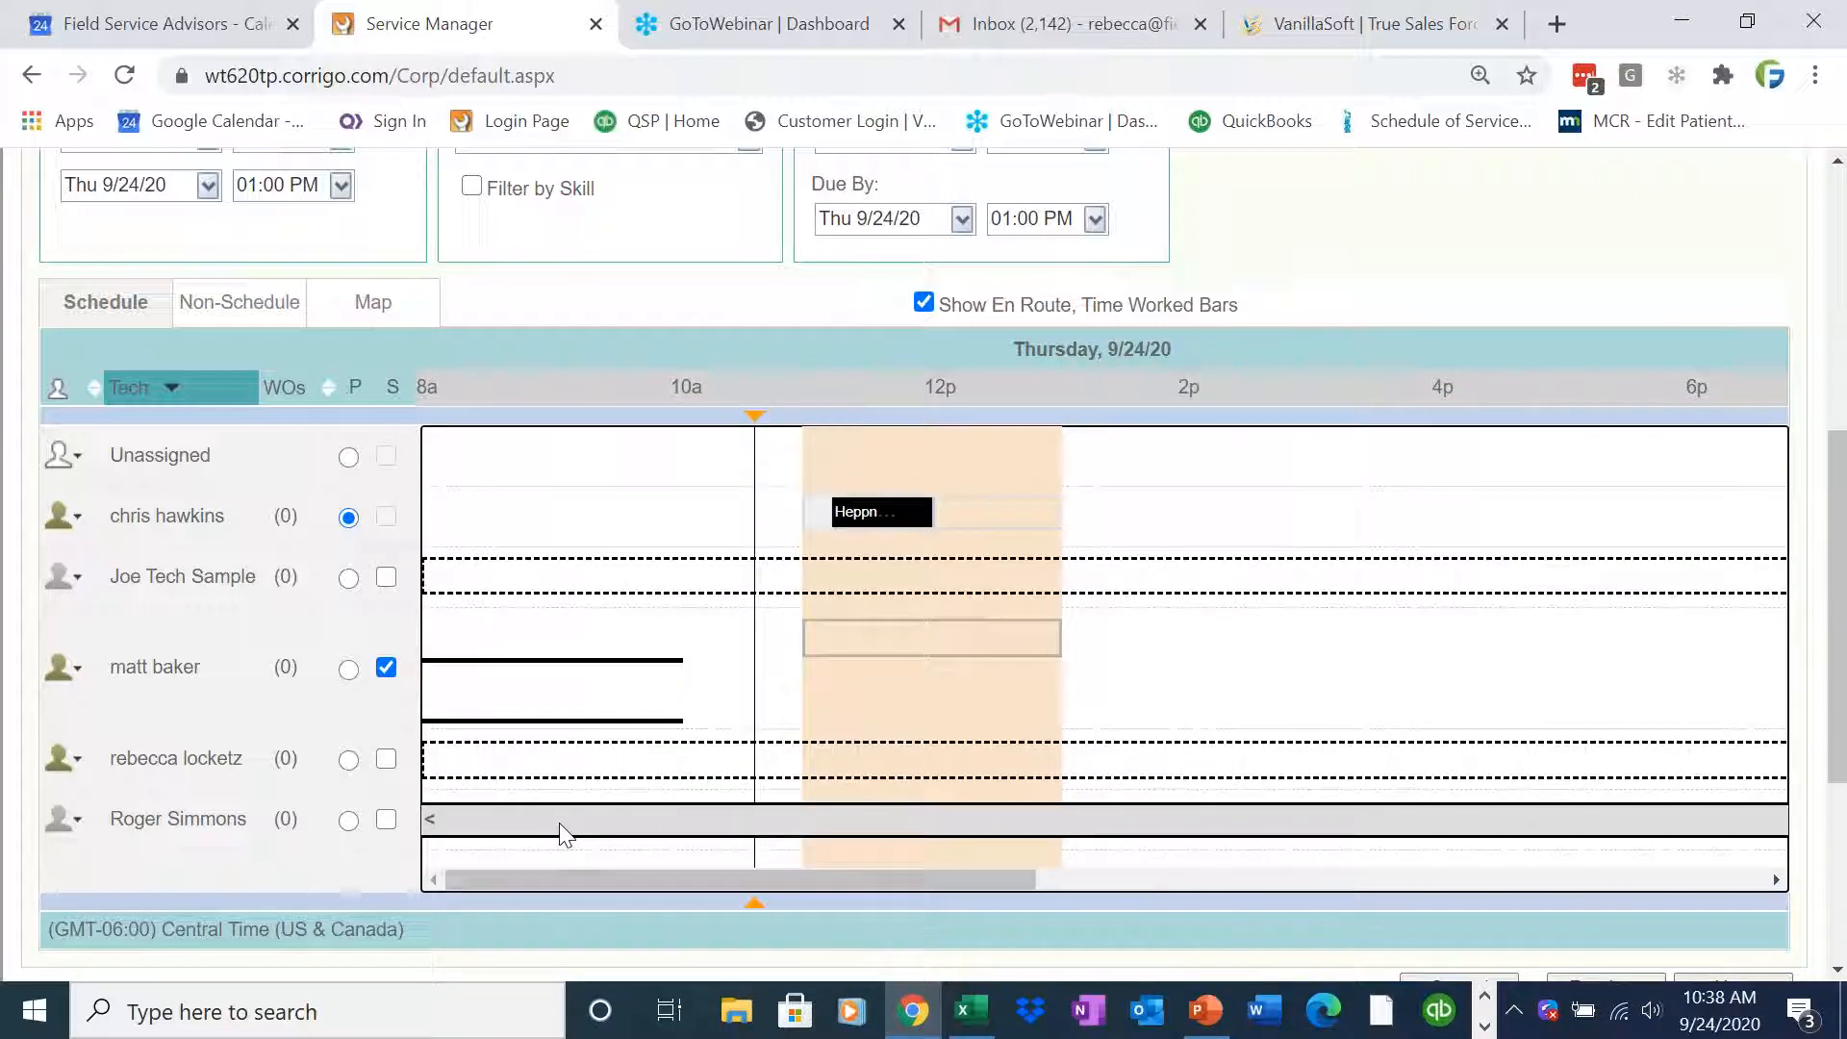
mouse_move(563, 835)
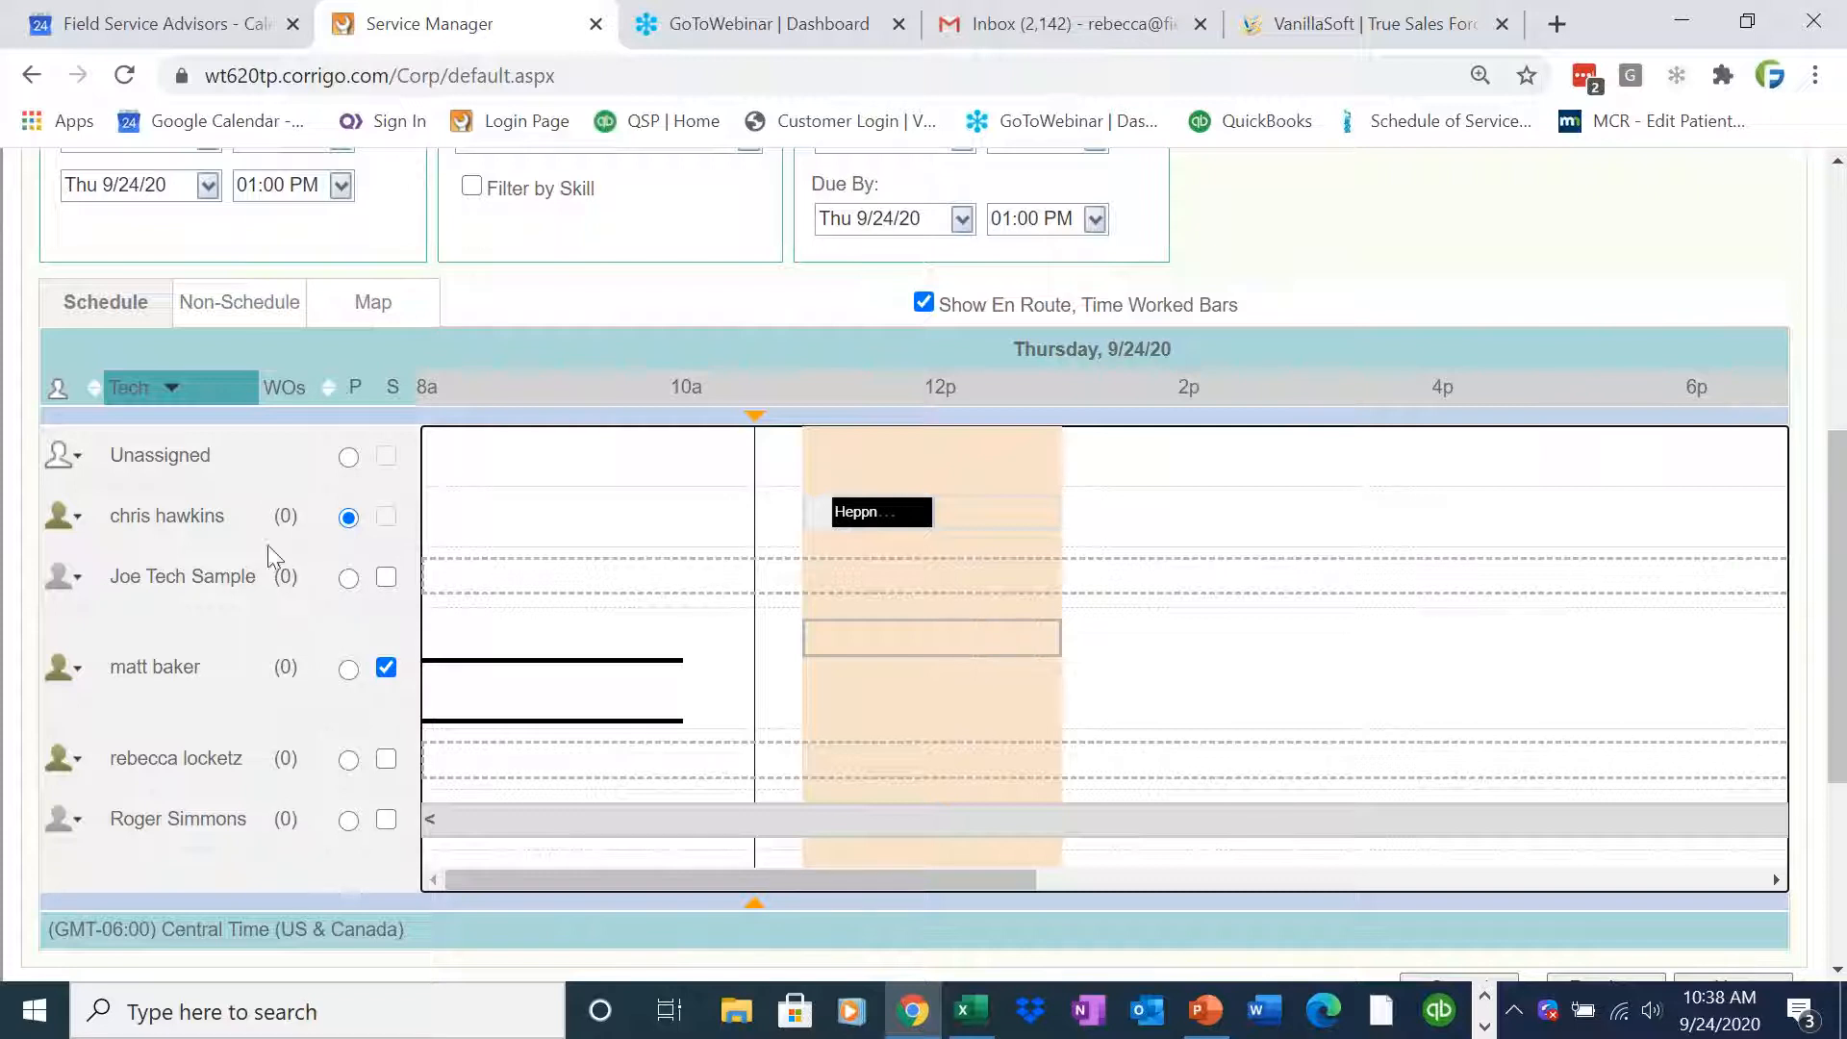
Open the Map view and zoom in on the work order's location
left_click(371, 308)
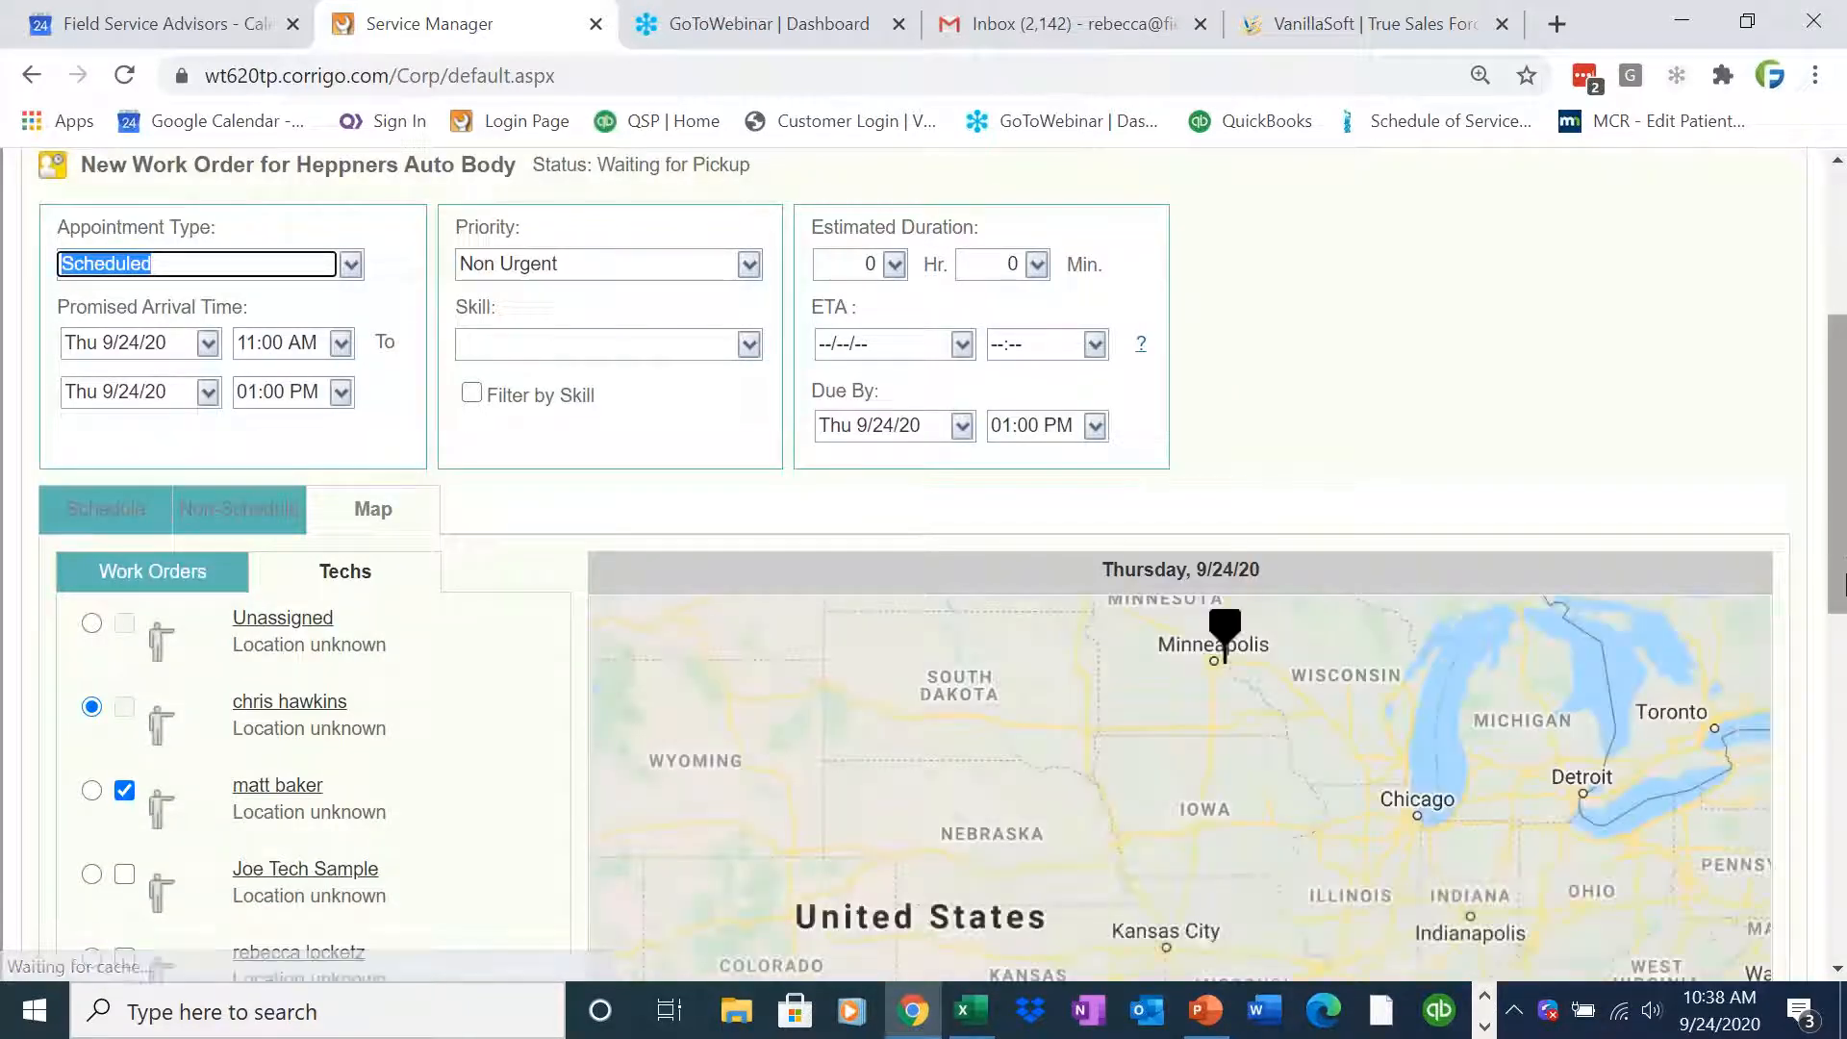
scroll(1837, 578, "down", 2)
scroll(1844, 660, "down", 4)
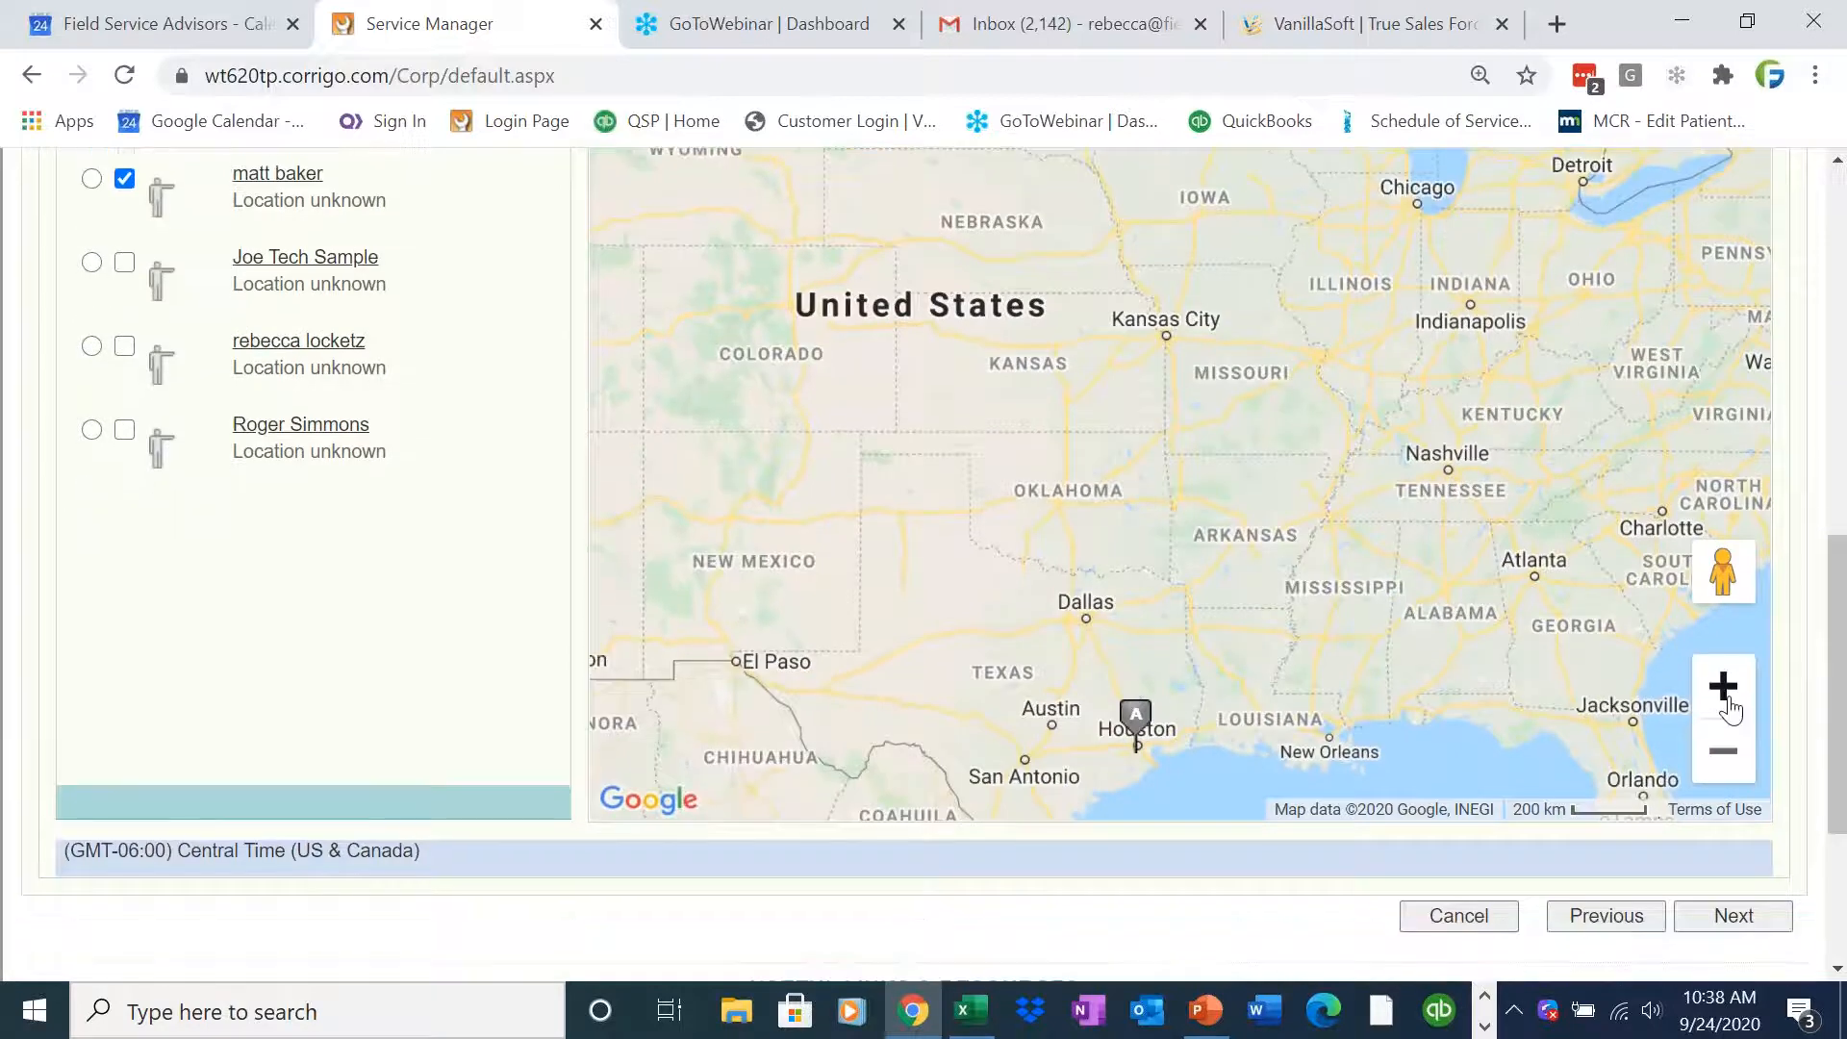
left_click(1729, 708)
left_click(1728, 709)
left_click(1729, 708)
left_click(1729, 708)
left_click(1729, 708)
left_click_drag(1845, 626, 1845, 500)
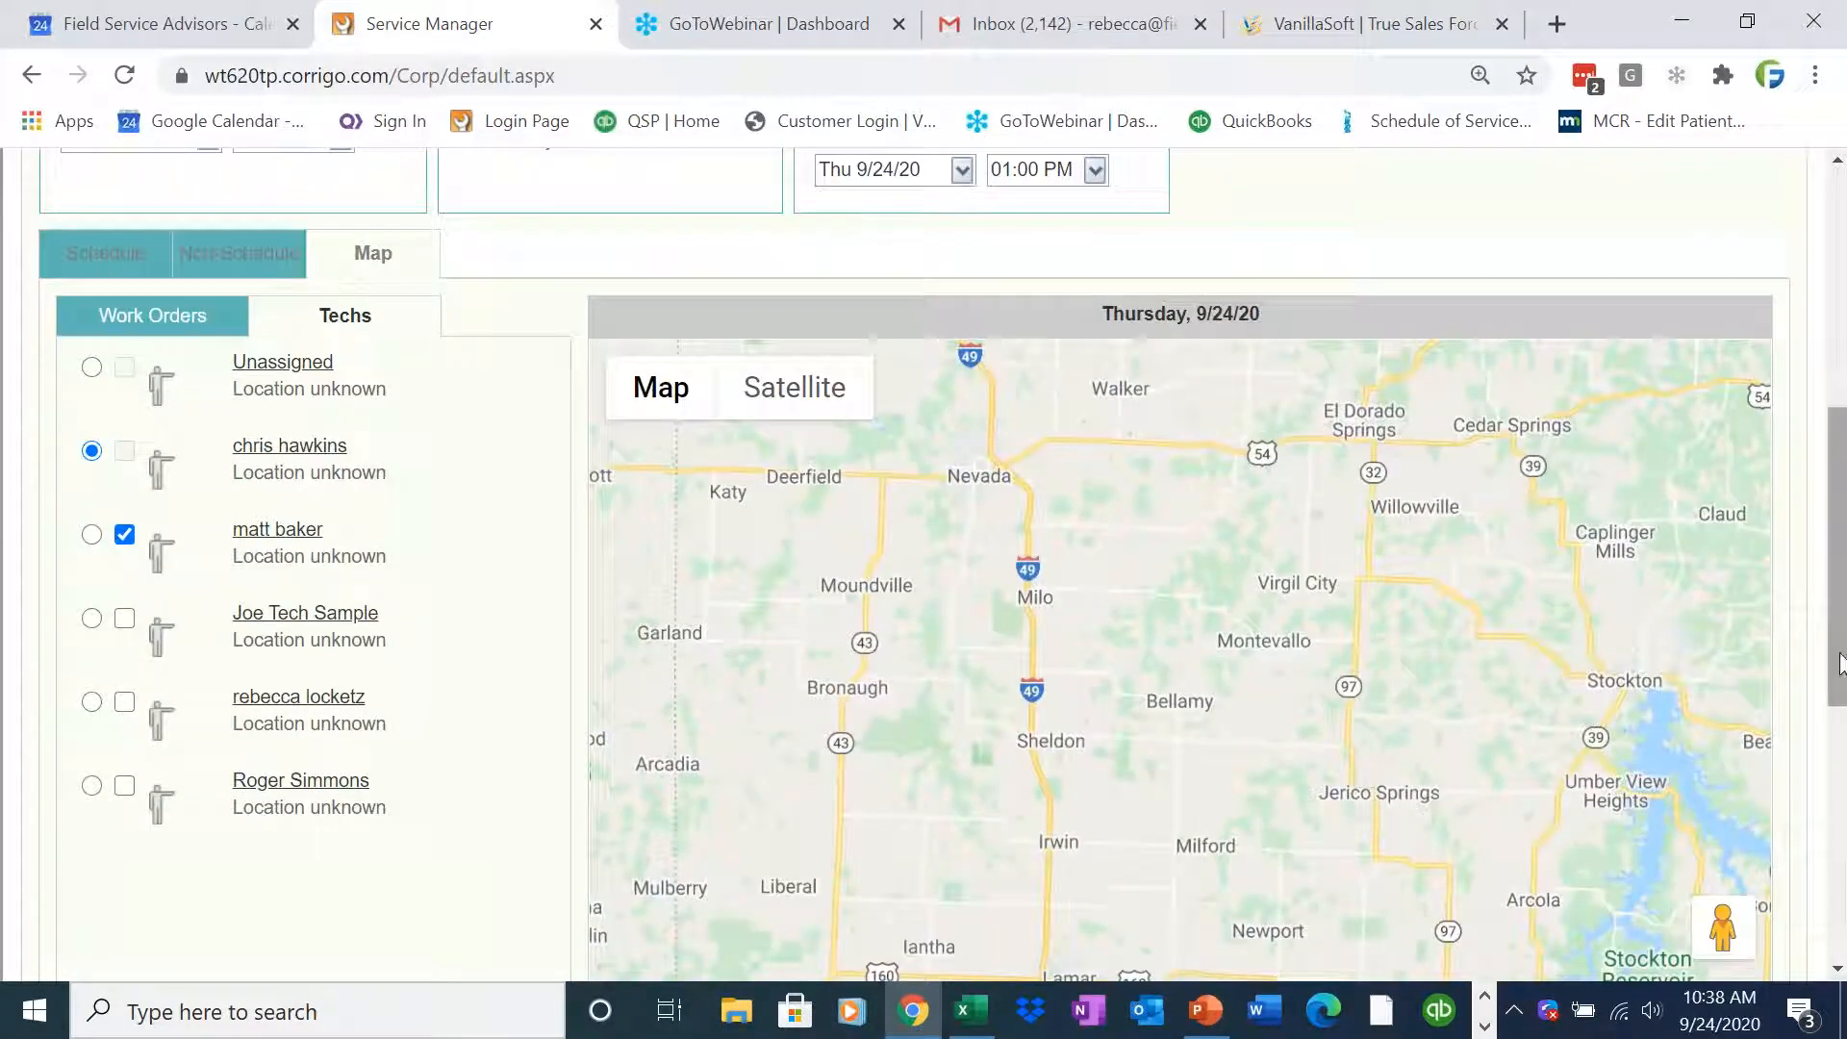
scroll(1845, 746, "down", 6)
left_click(1723, 449)
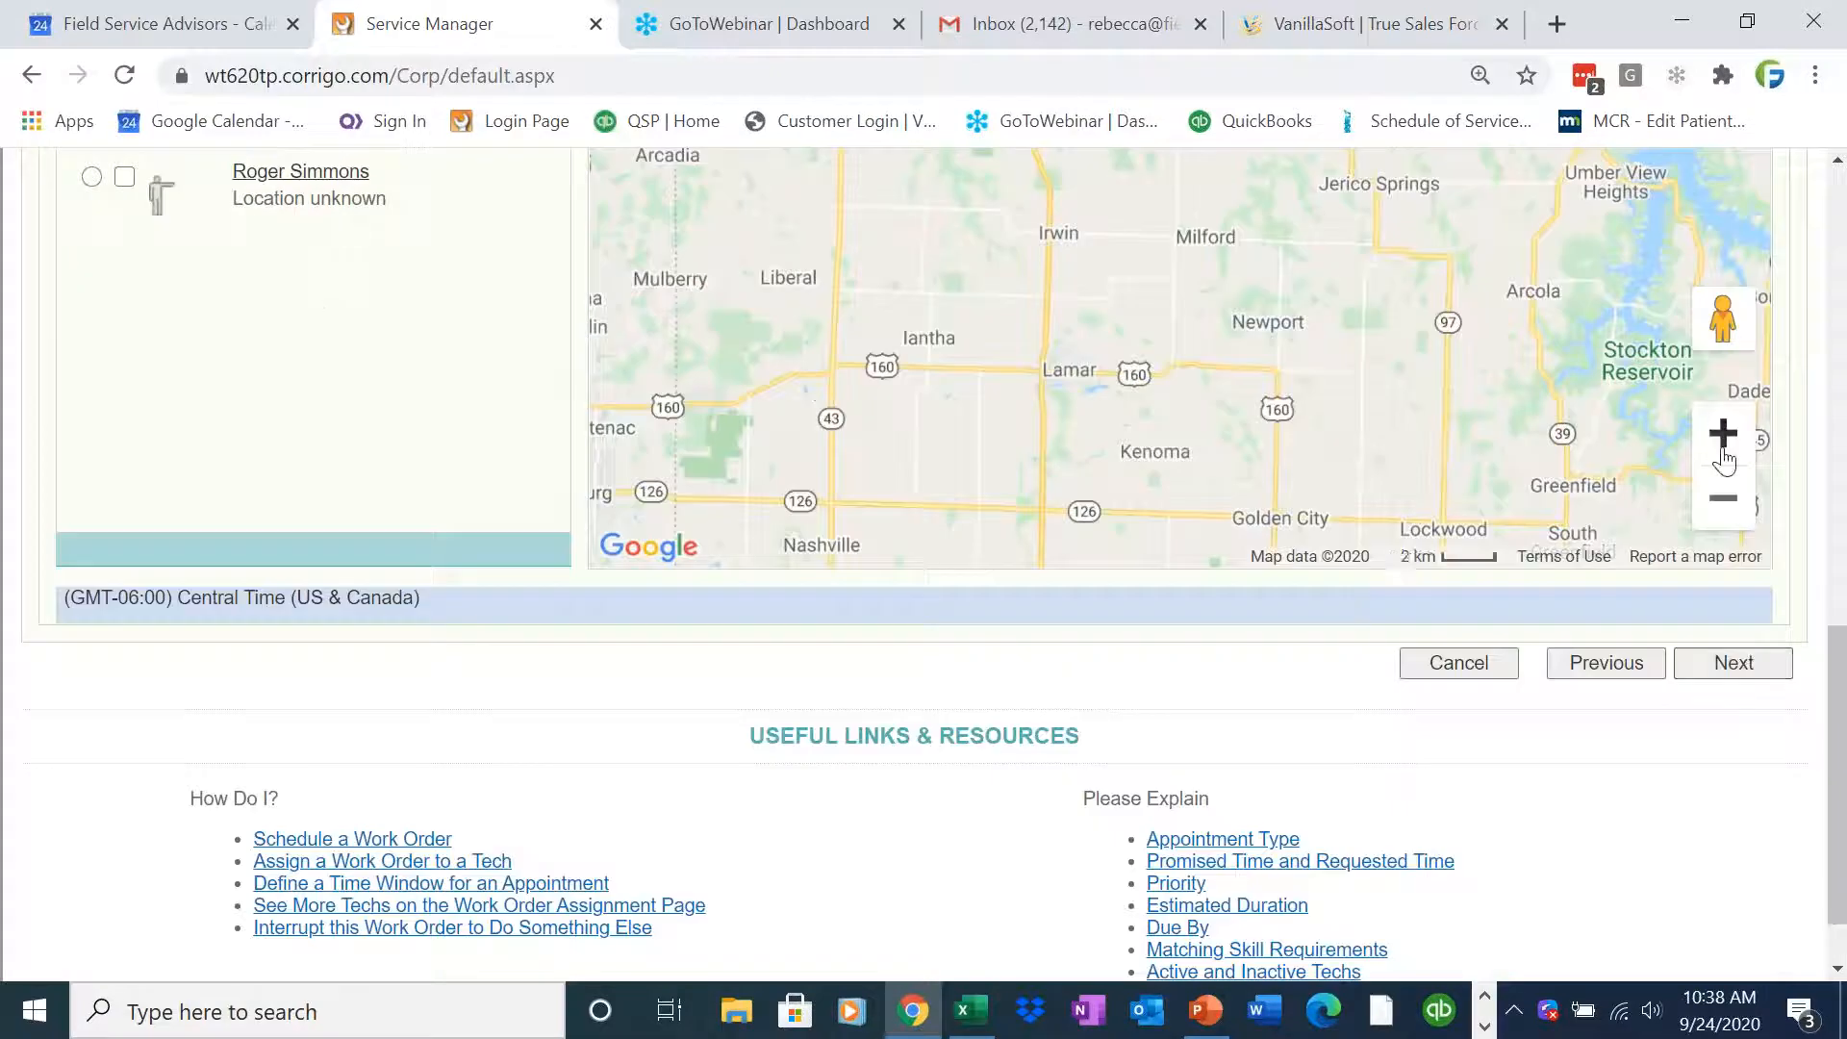
left_click(1723, 449)
left_click(1723, 449)
left_click_drag(1843, 731, 1845, 399)
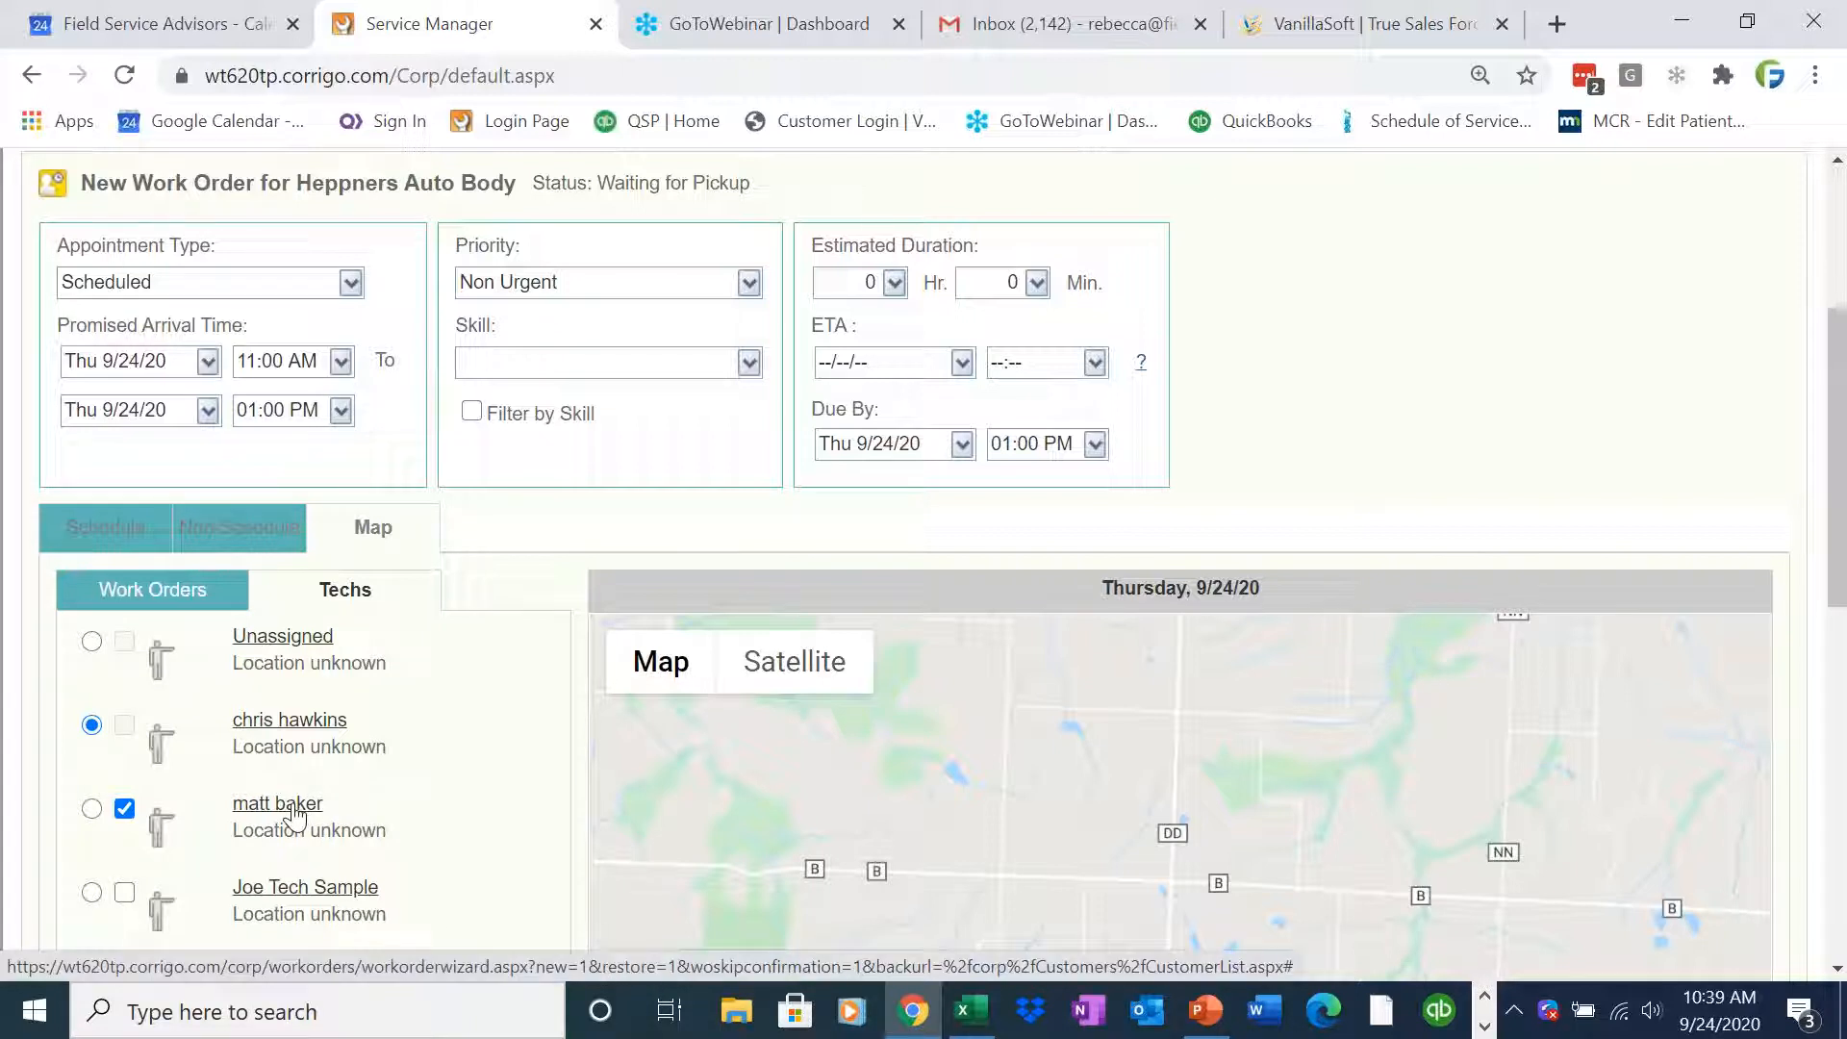
scroll(1831, 818, "down", 3)
left_click_drag(1826, 807, 1828, 654)
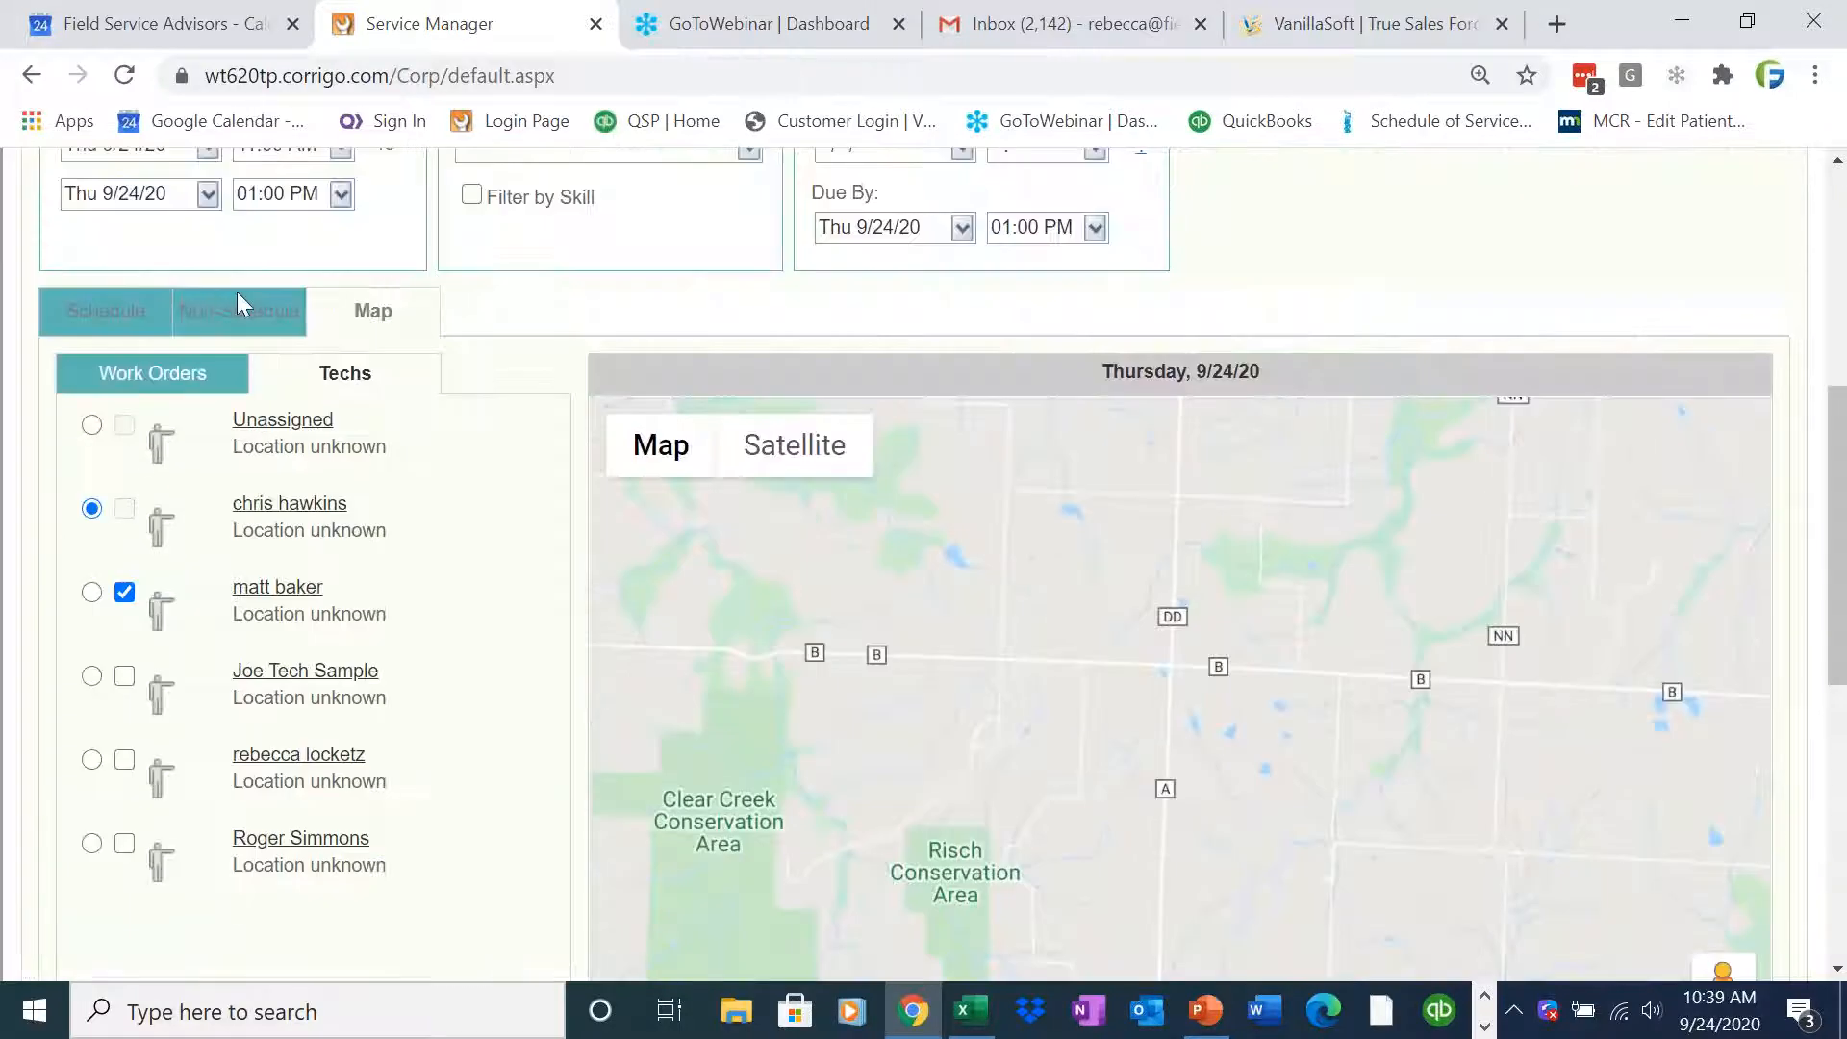
left_click(84, 324)
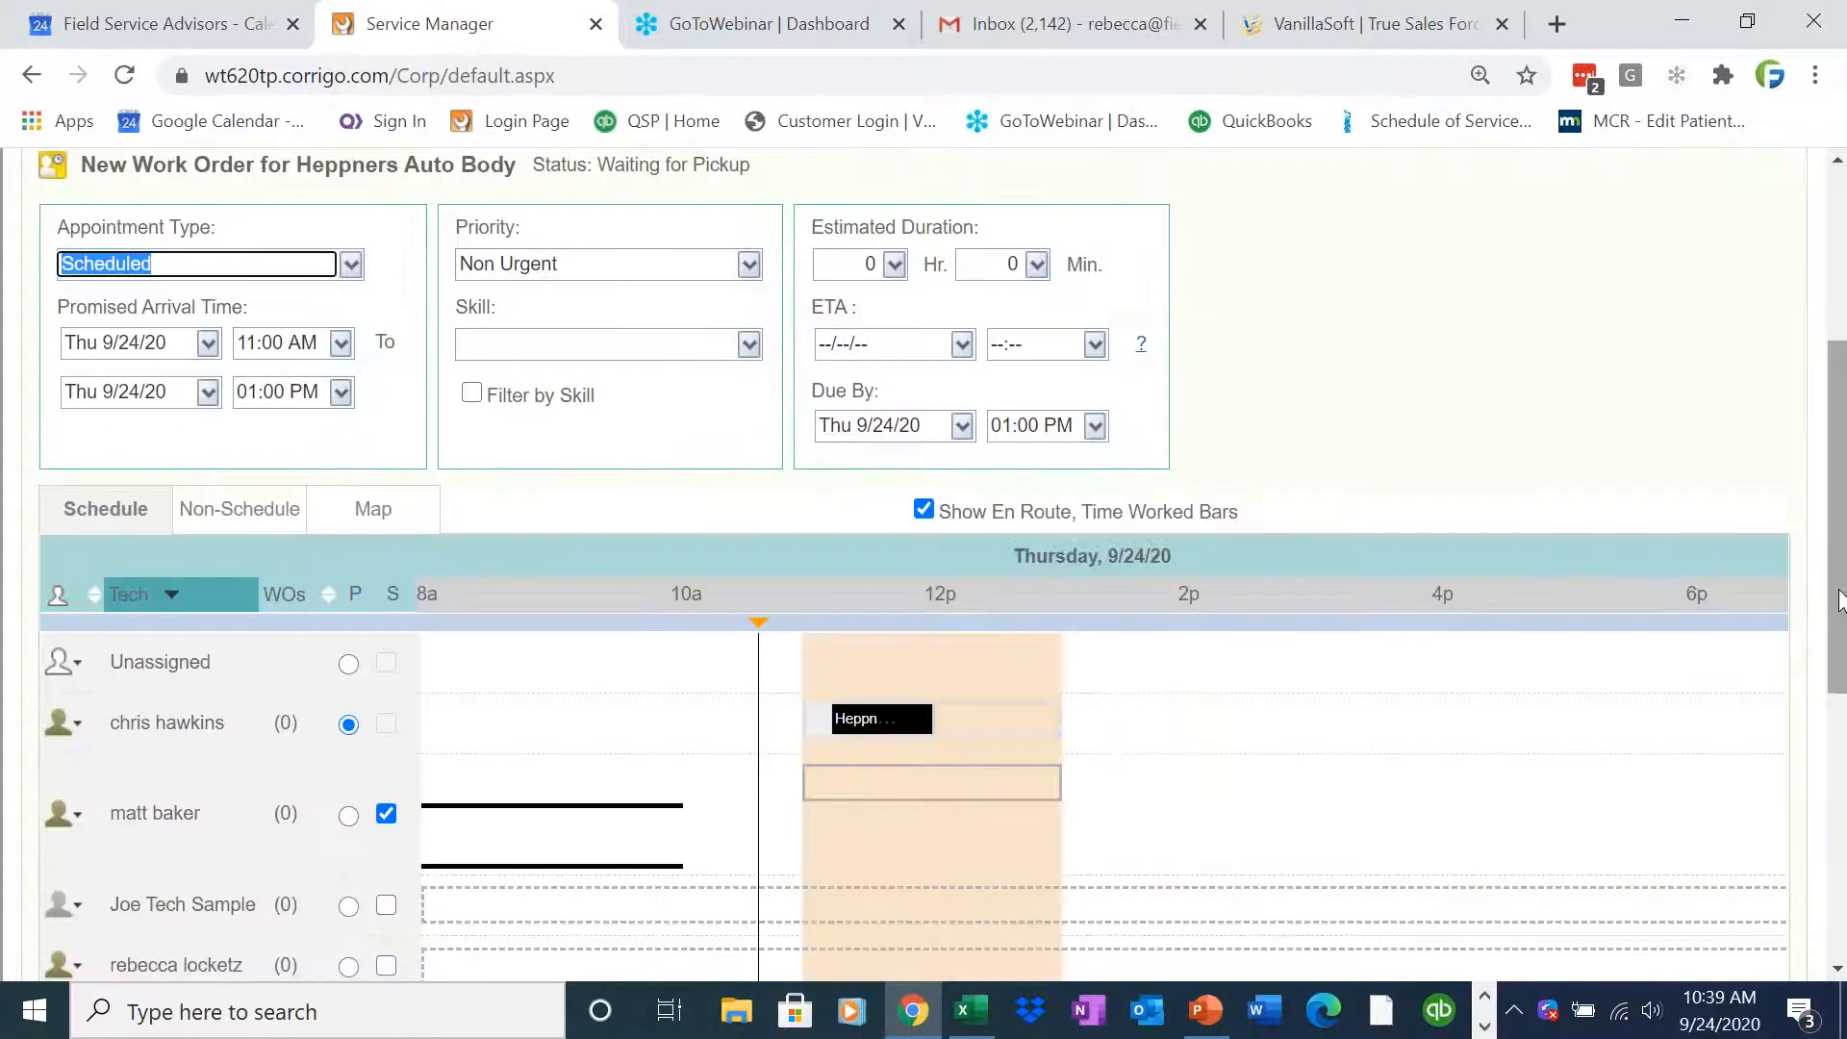
left_click_drag(1837, 594, 1836, 681)
left_click(385, 606)
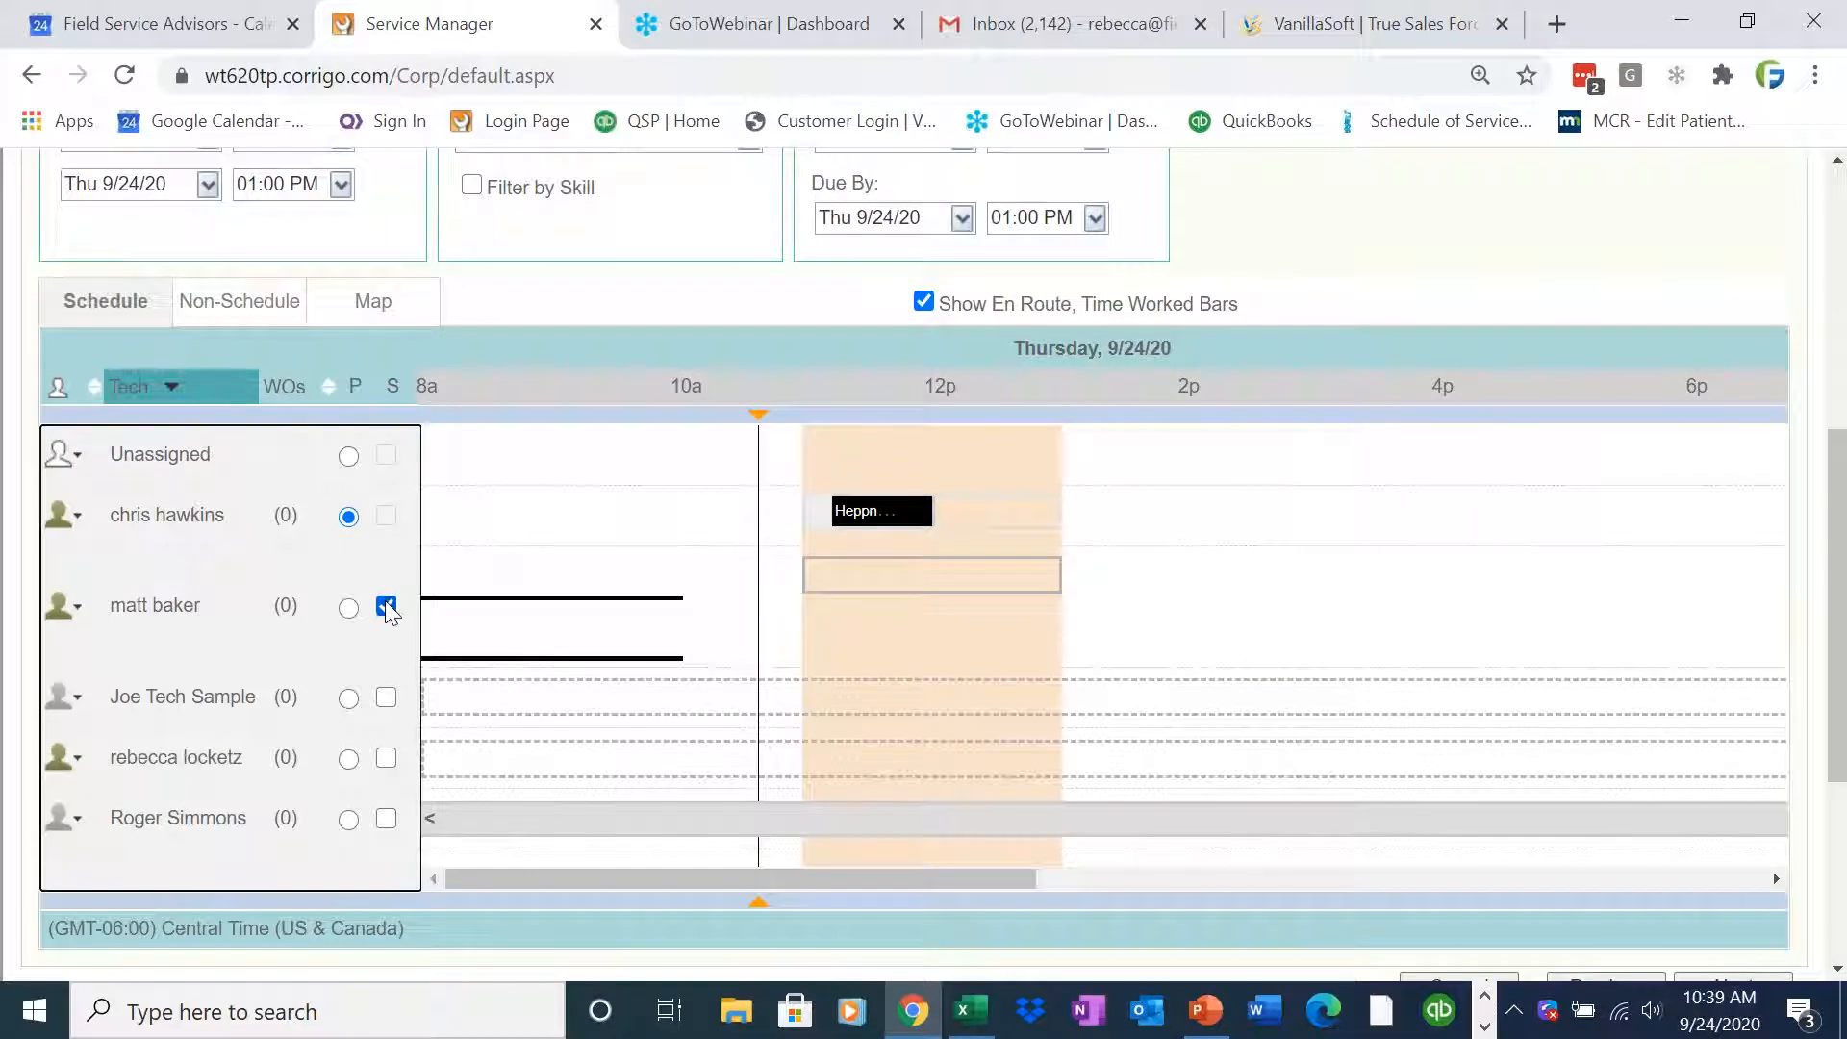
left_click(349, 607)
left_click(386, 516)
scroll(1732, 721, "down", 5)
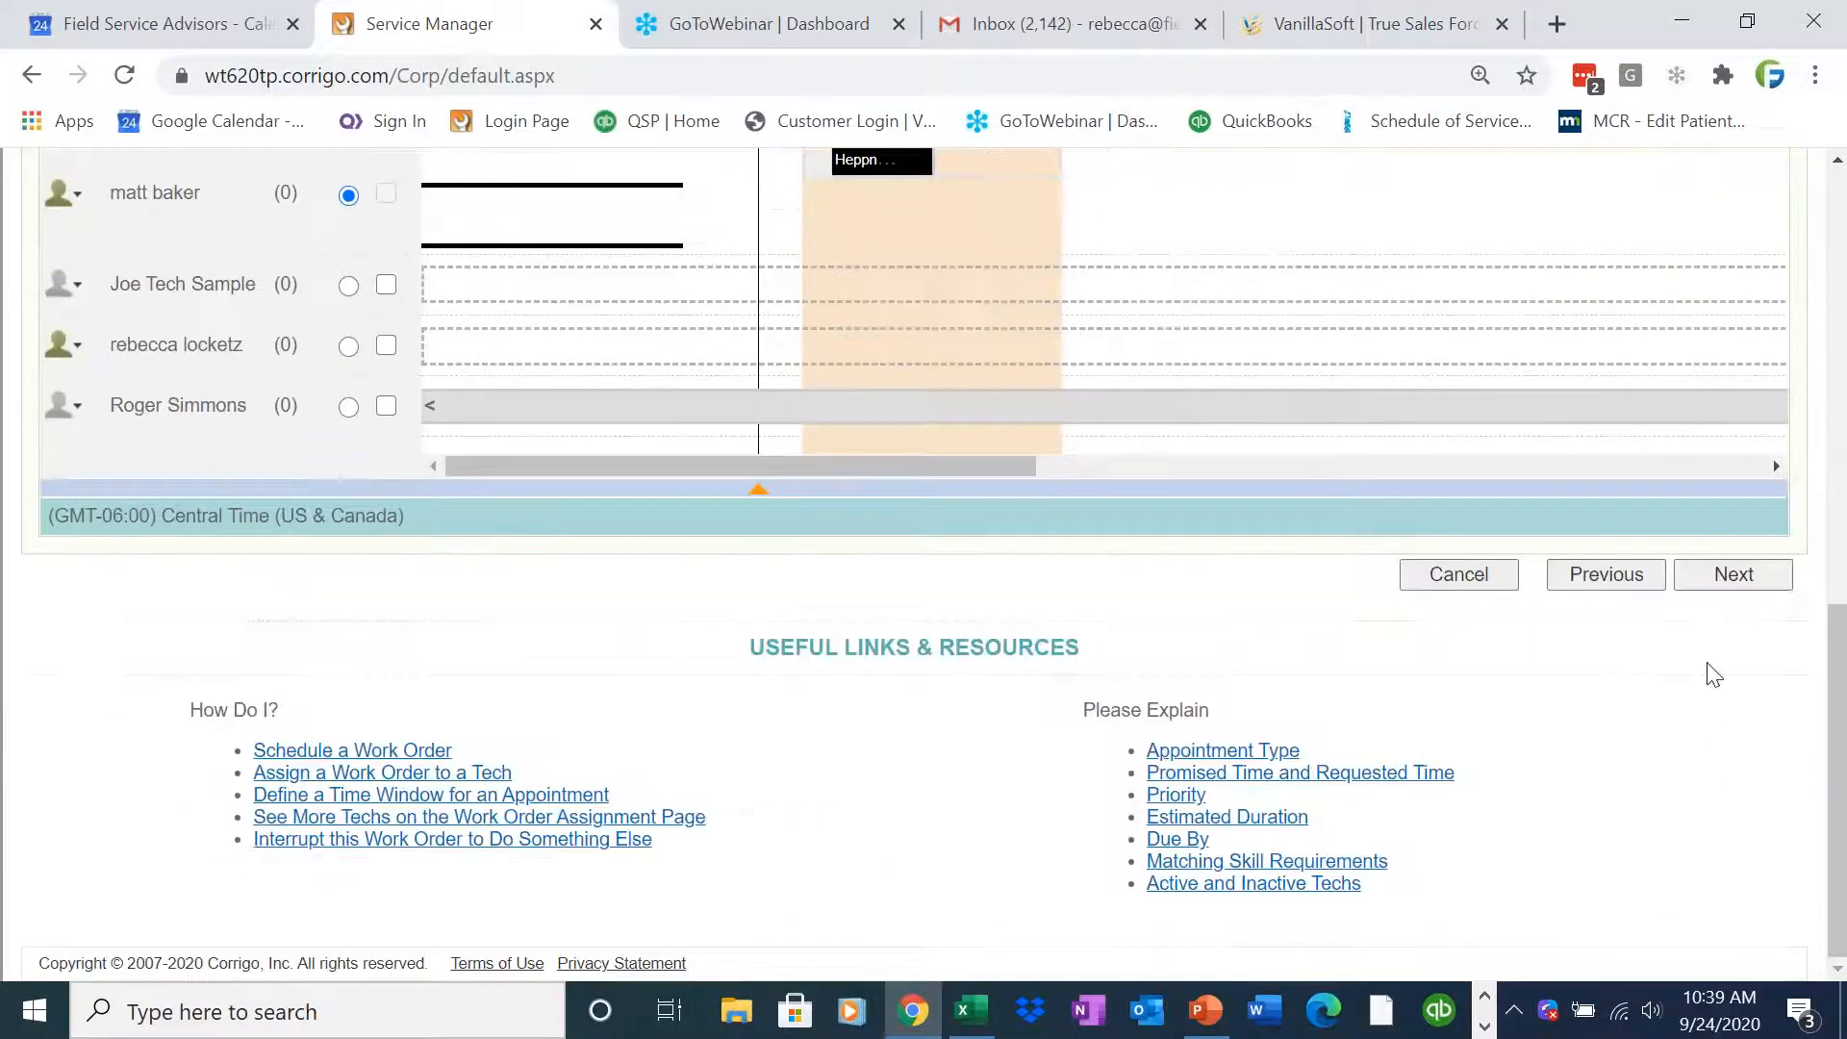
left_click(1741, 585)
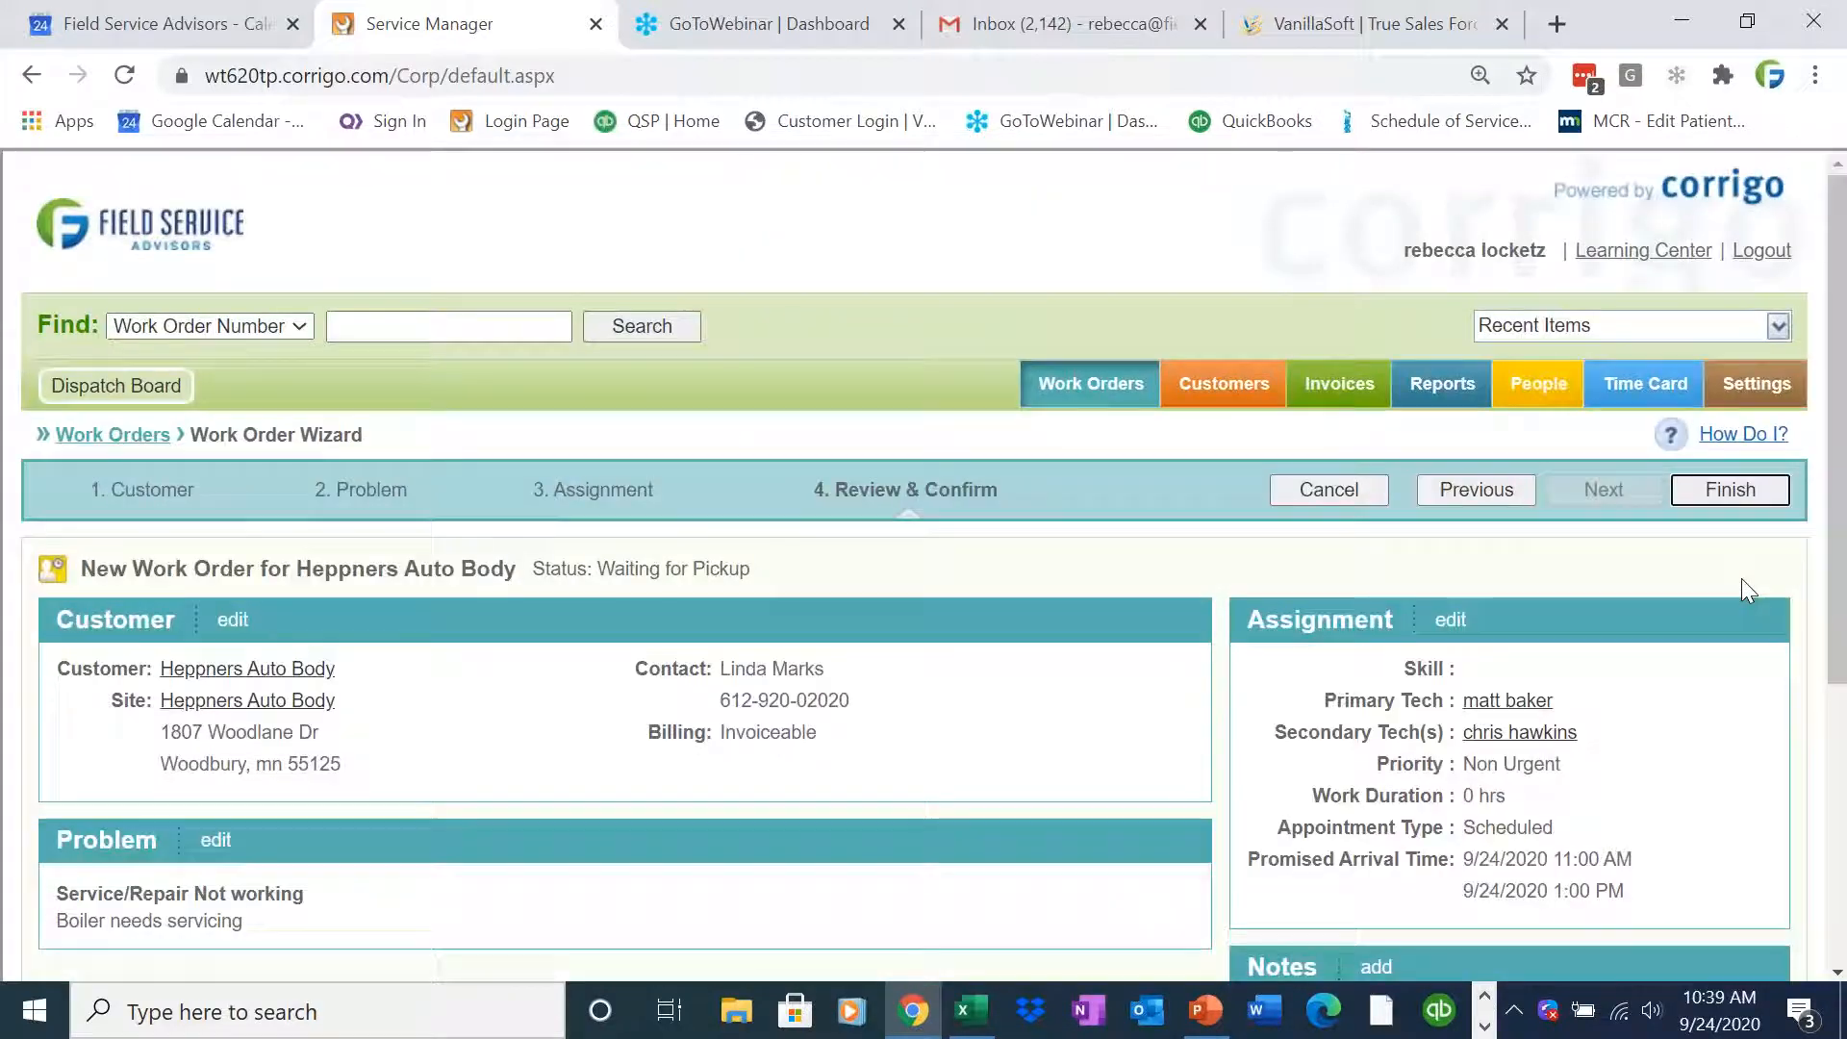
Finish the work order wizard and open the Dispatch Board in a maximized window
left_click(1757, 495)
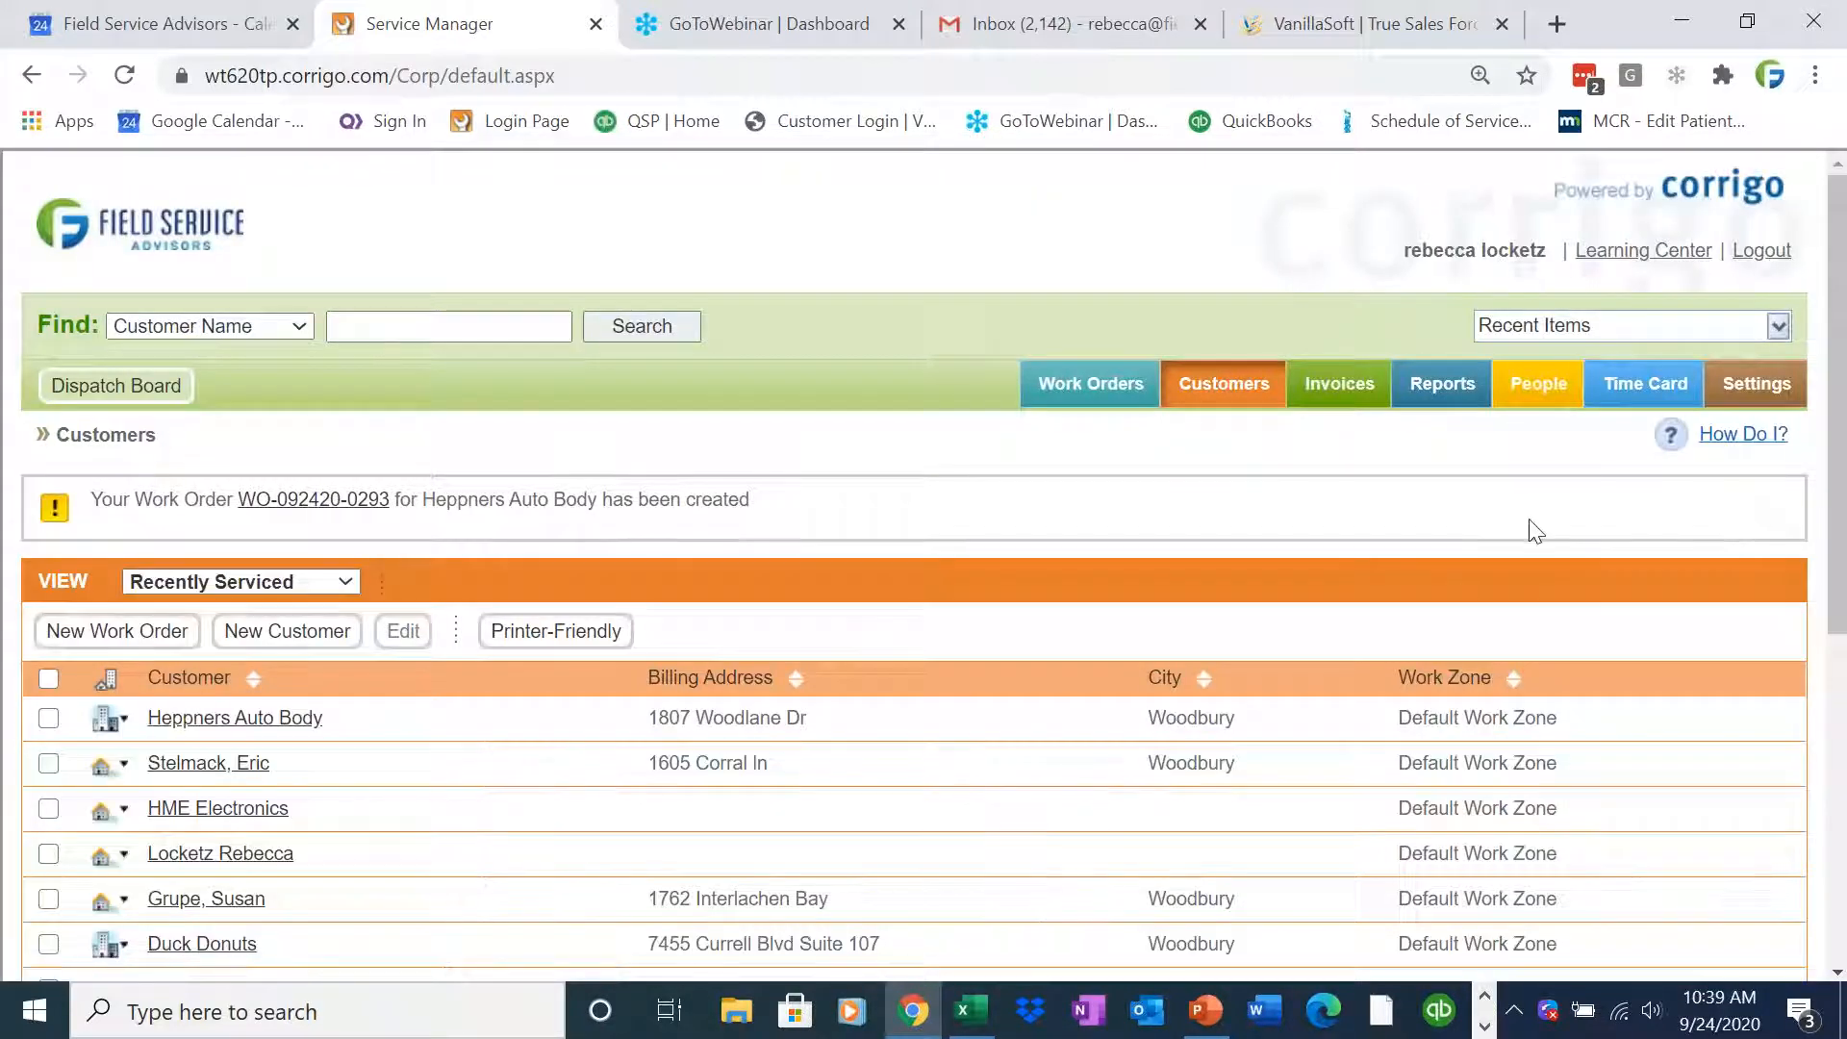
left_click(124, 390)
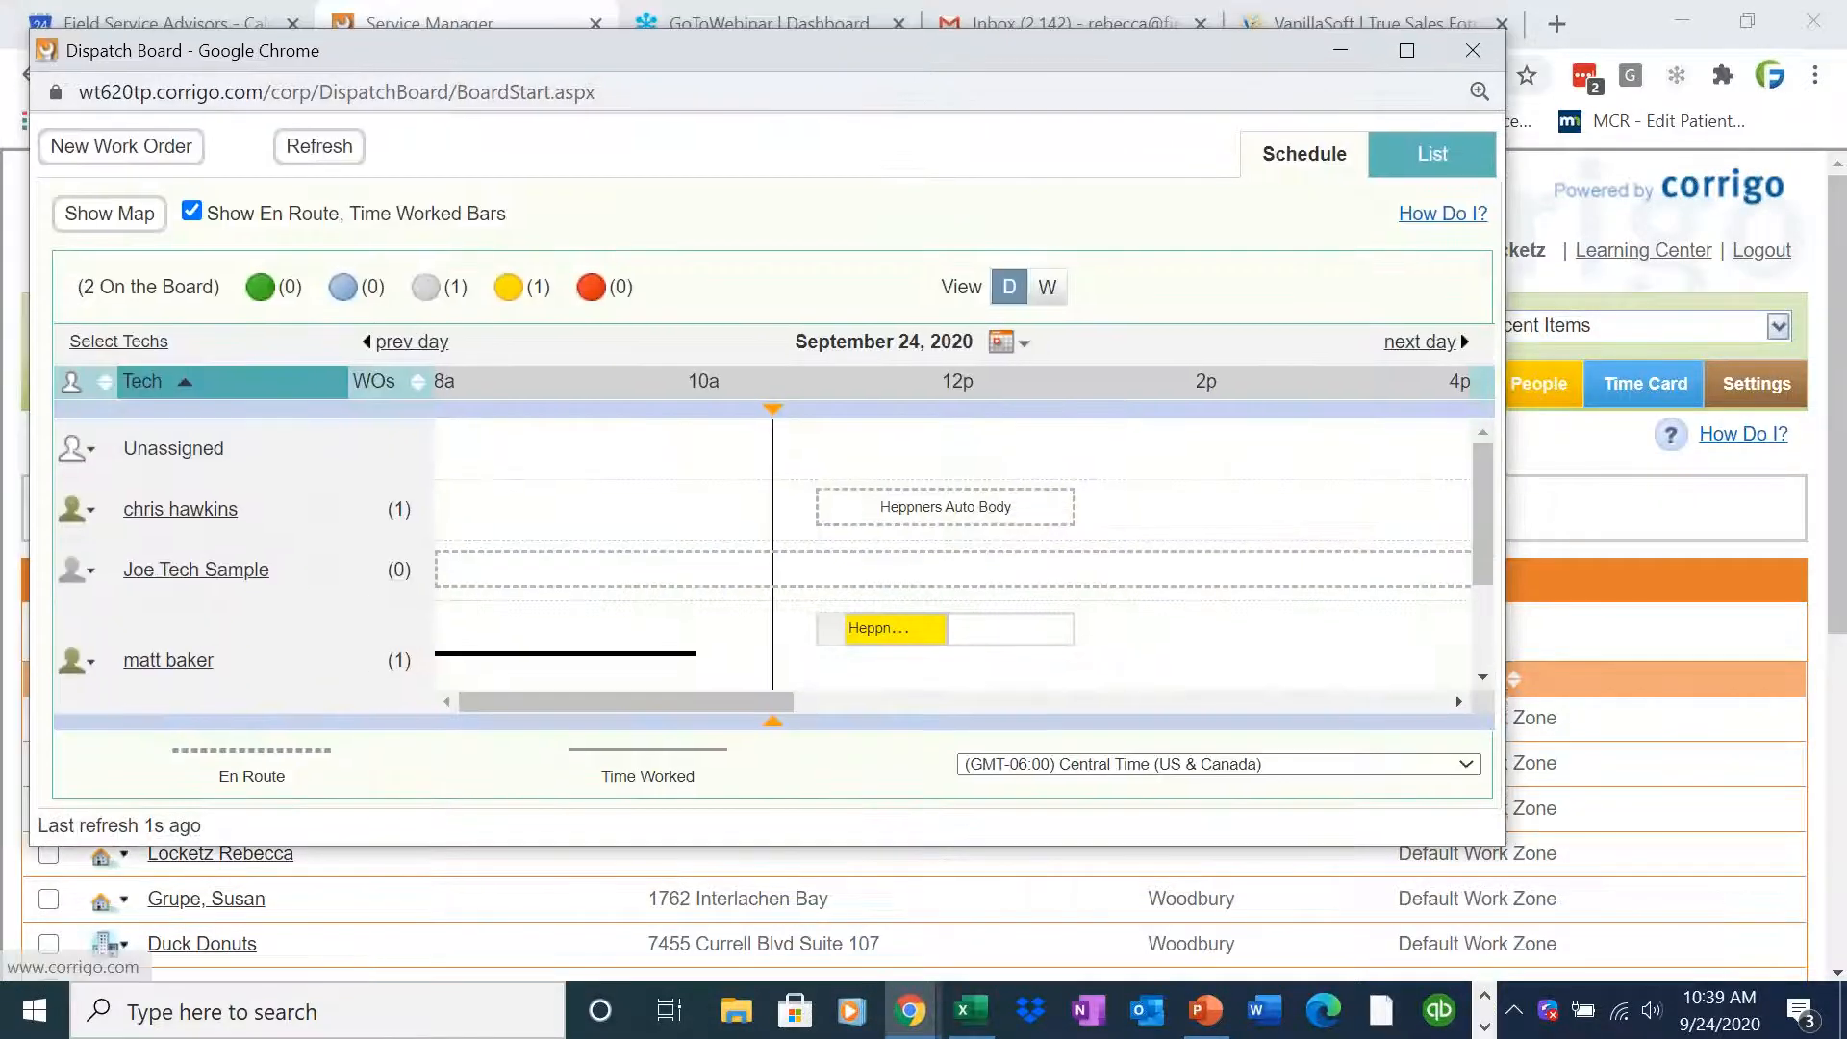
left_click(1407, 50)
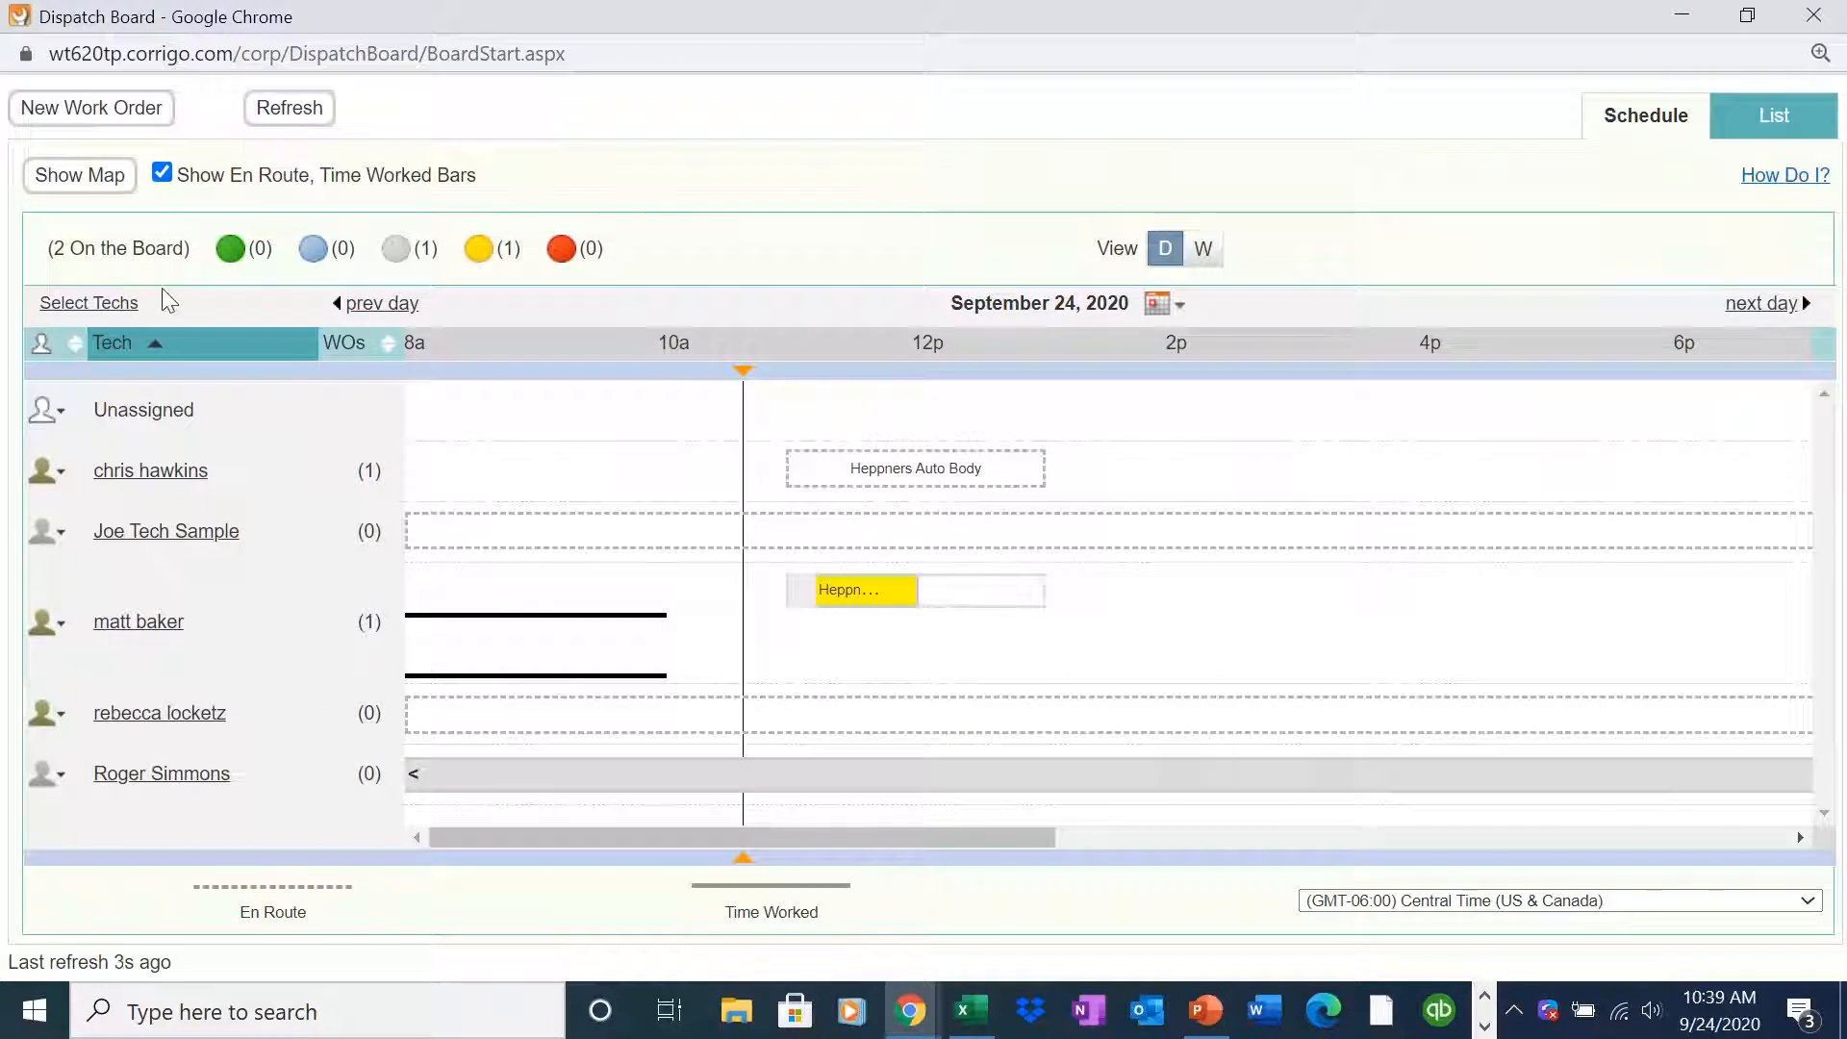
left_click(119, 177)
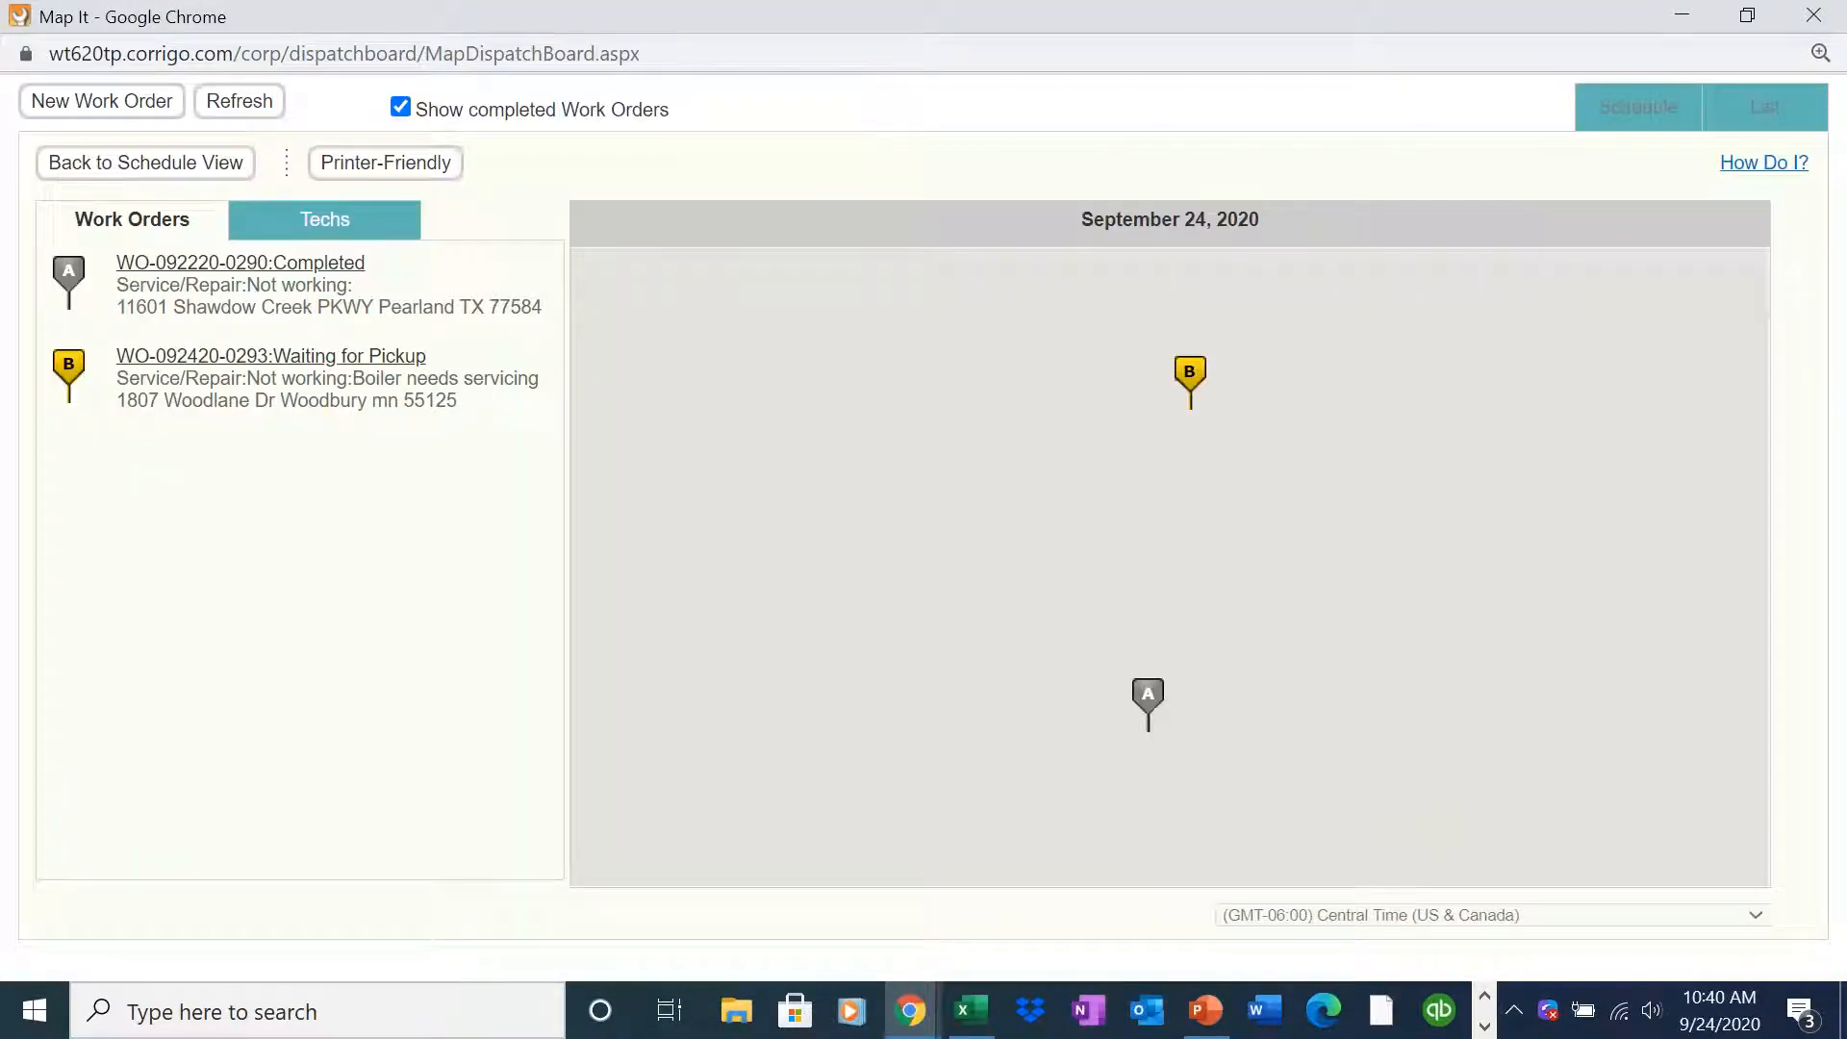
left_click(342, 224)
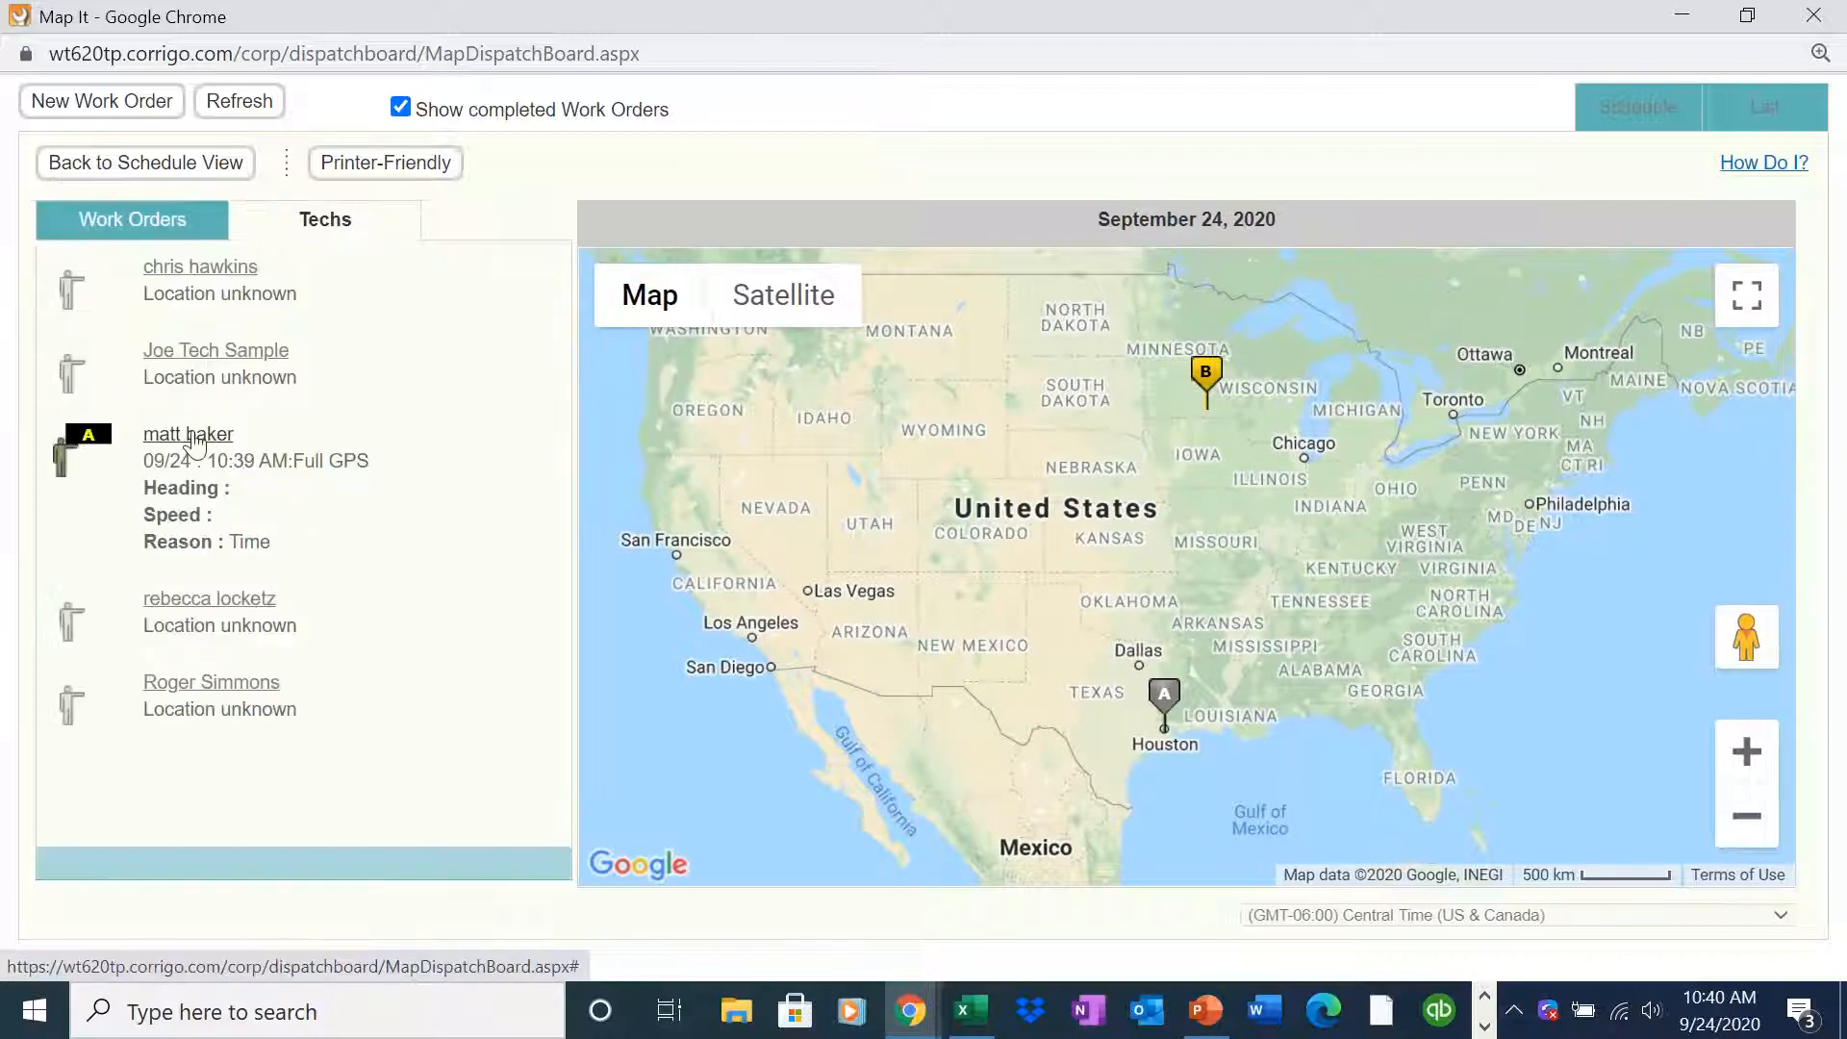
left_click(191, 438)
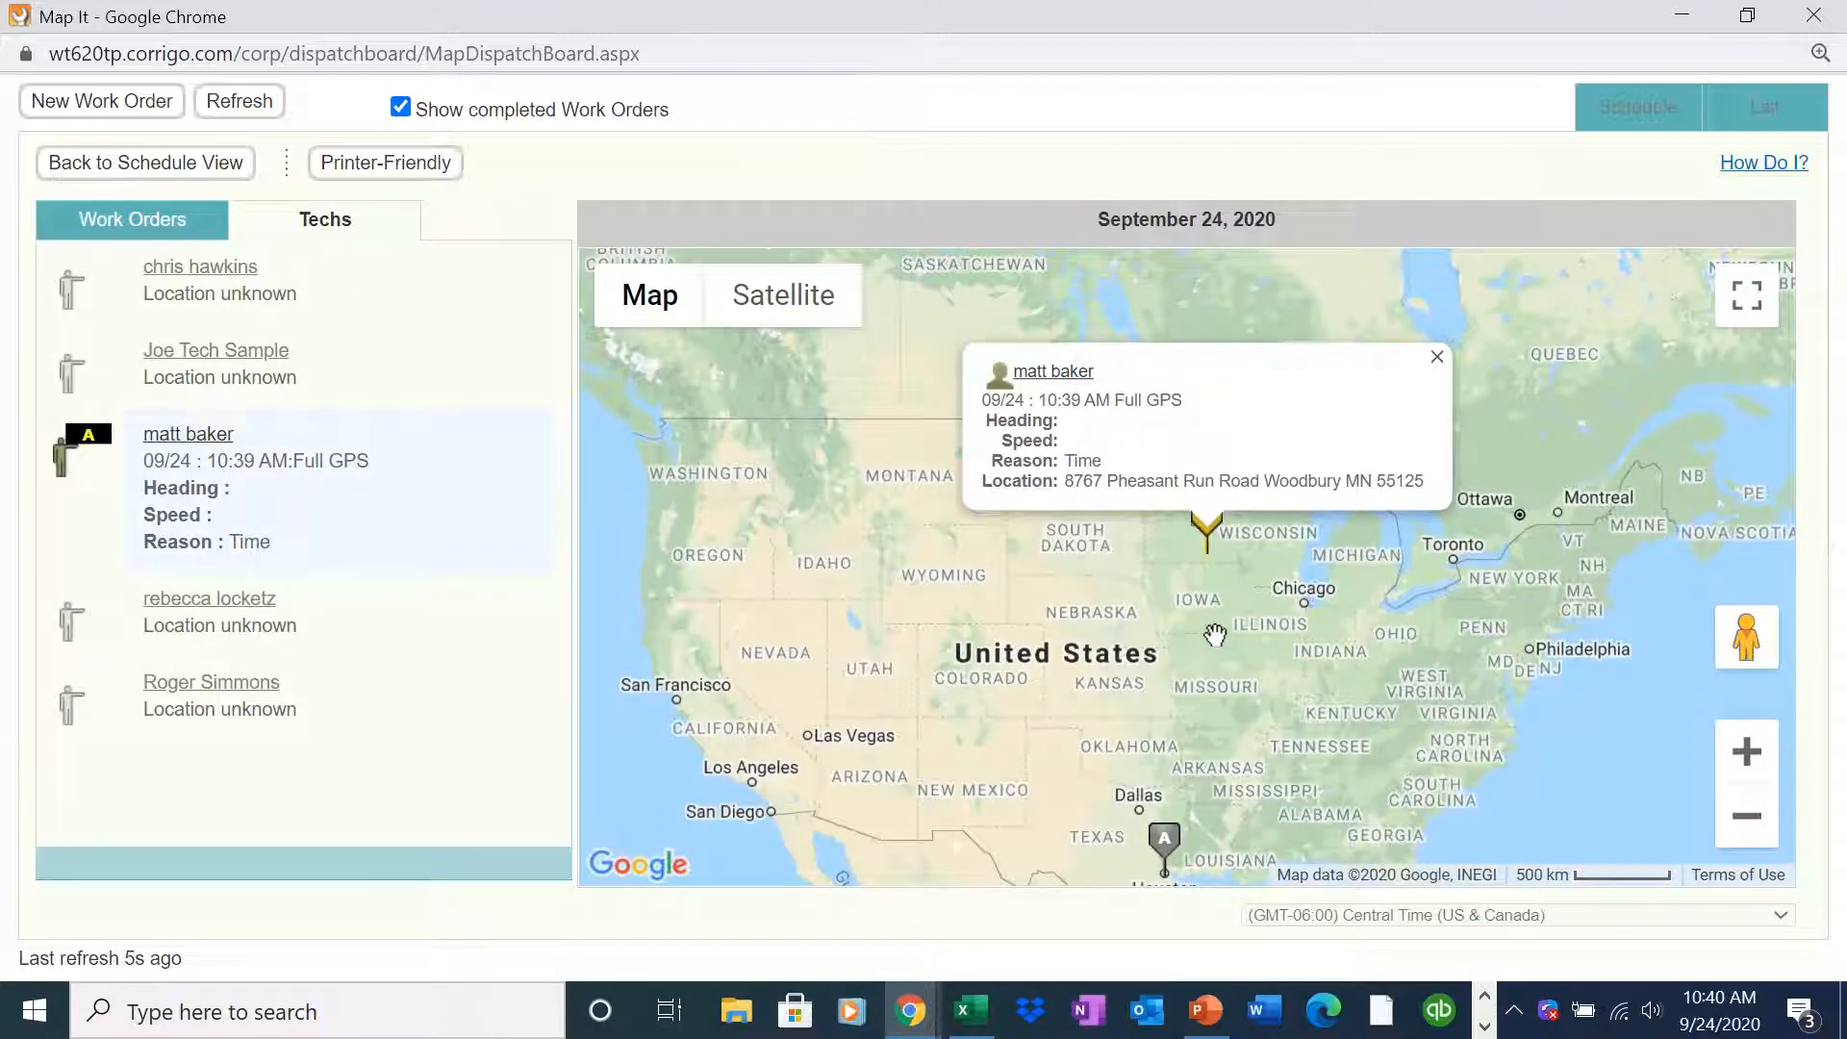
left_click(1746, 751)
left_click(1746, 751)
left_click(1746, 752)
left_click(1746, 751)
left_click(1746, 751)
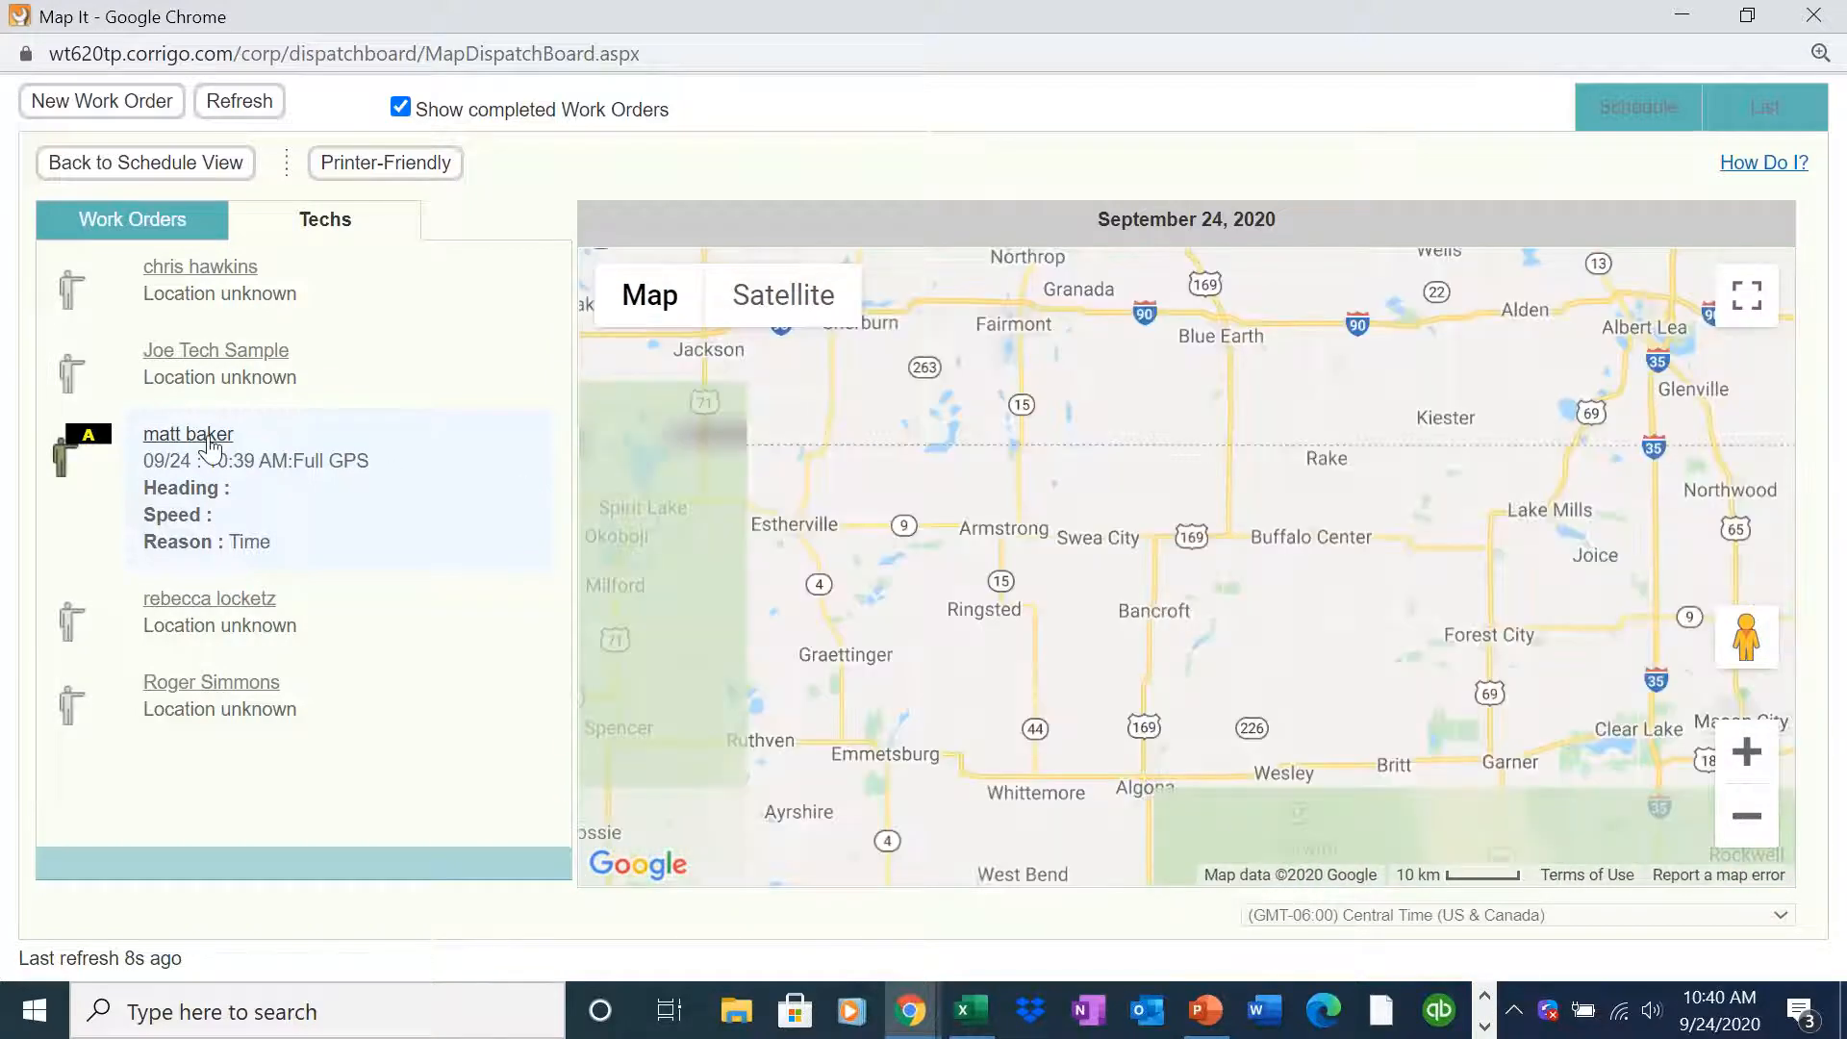
left_click(209, 441)
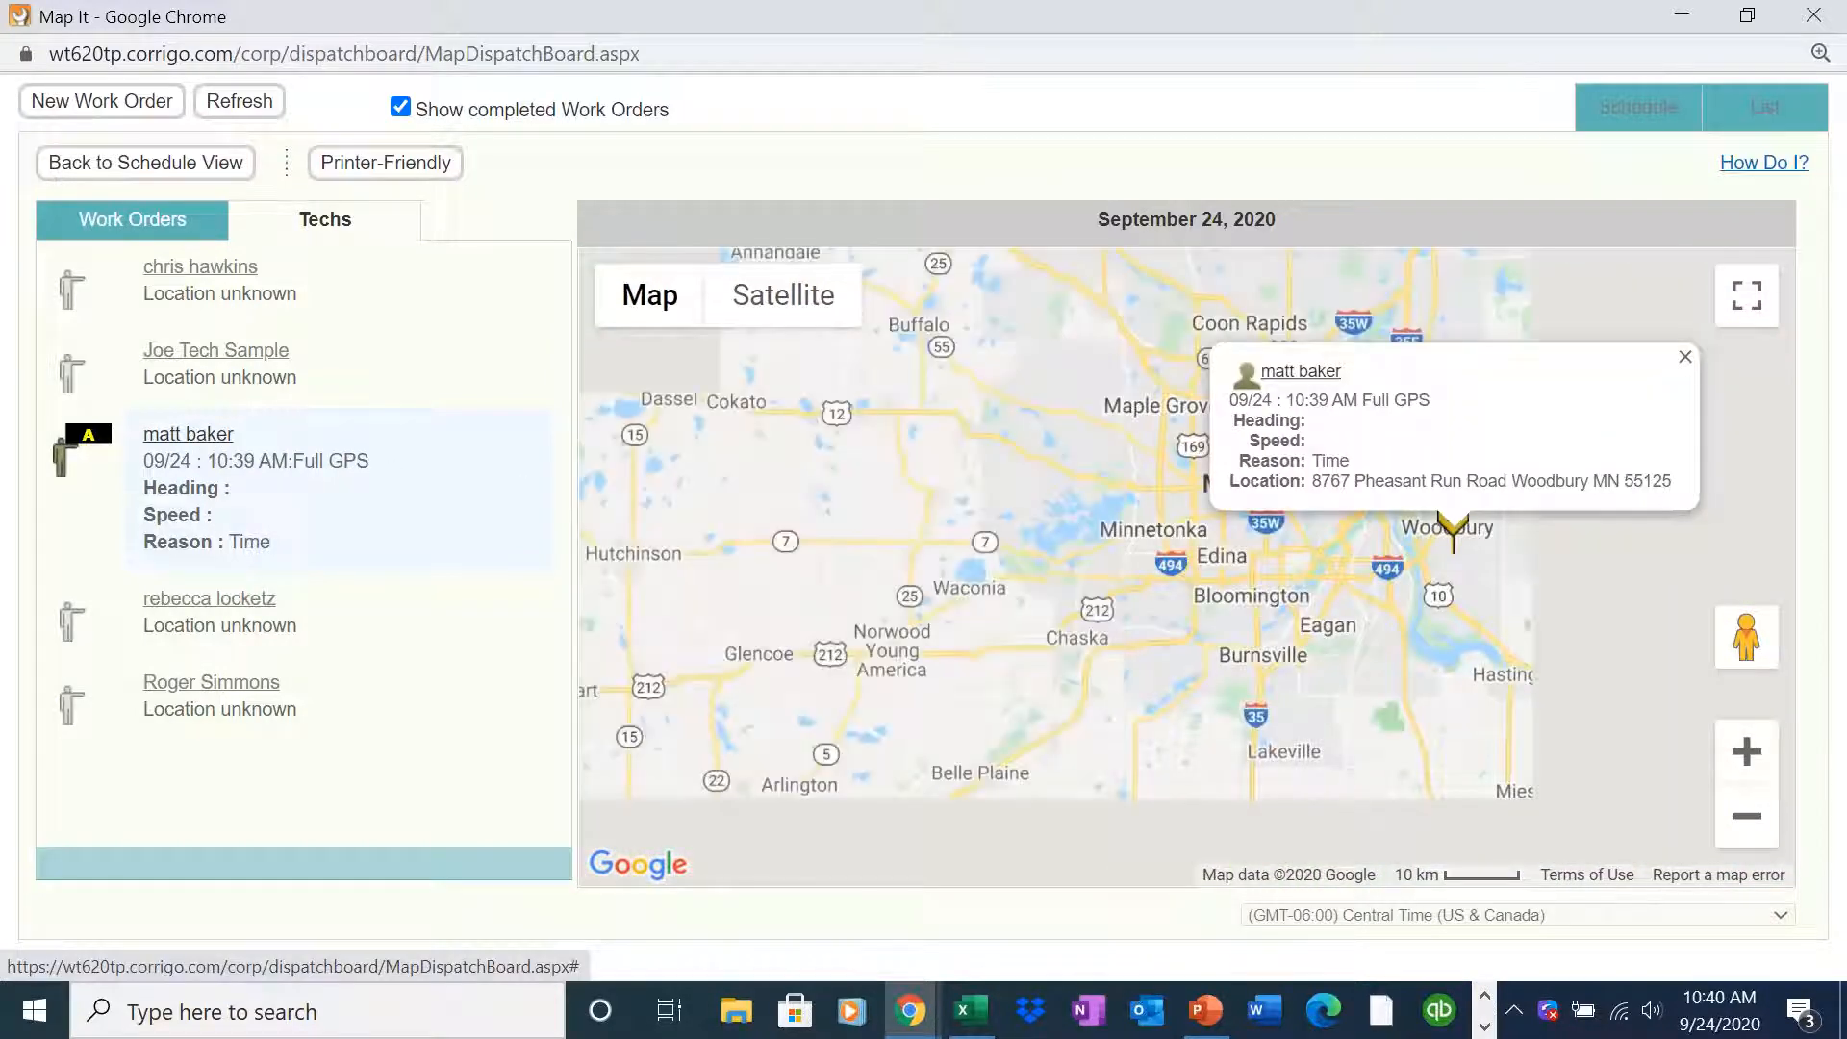
left_click(1685, 357)
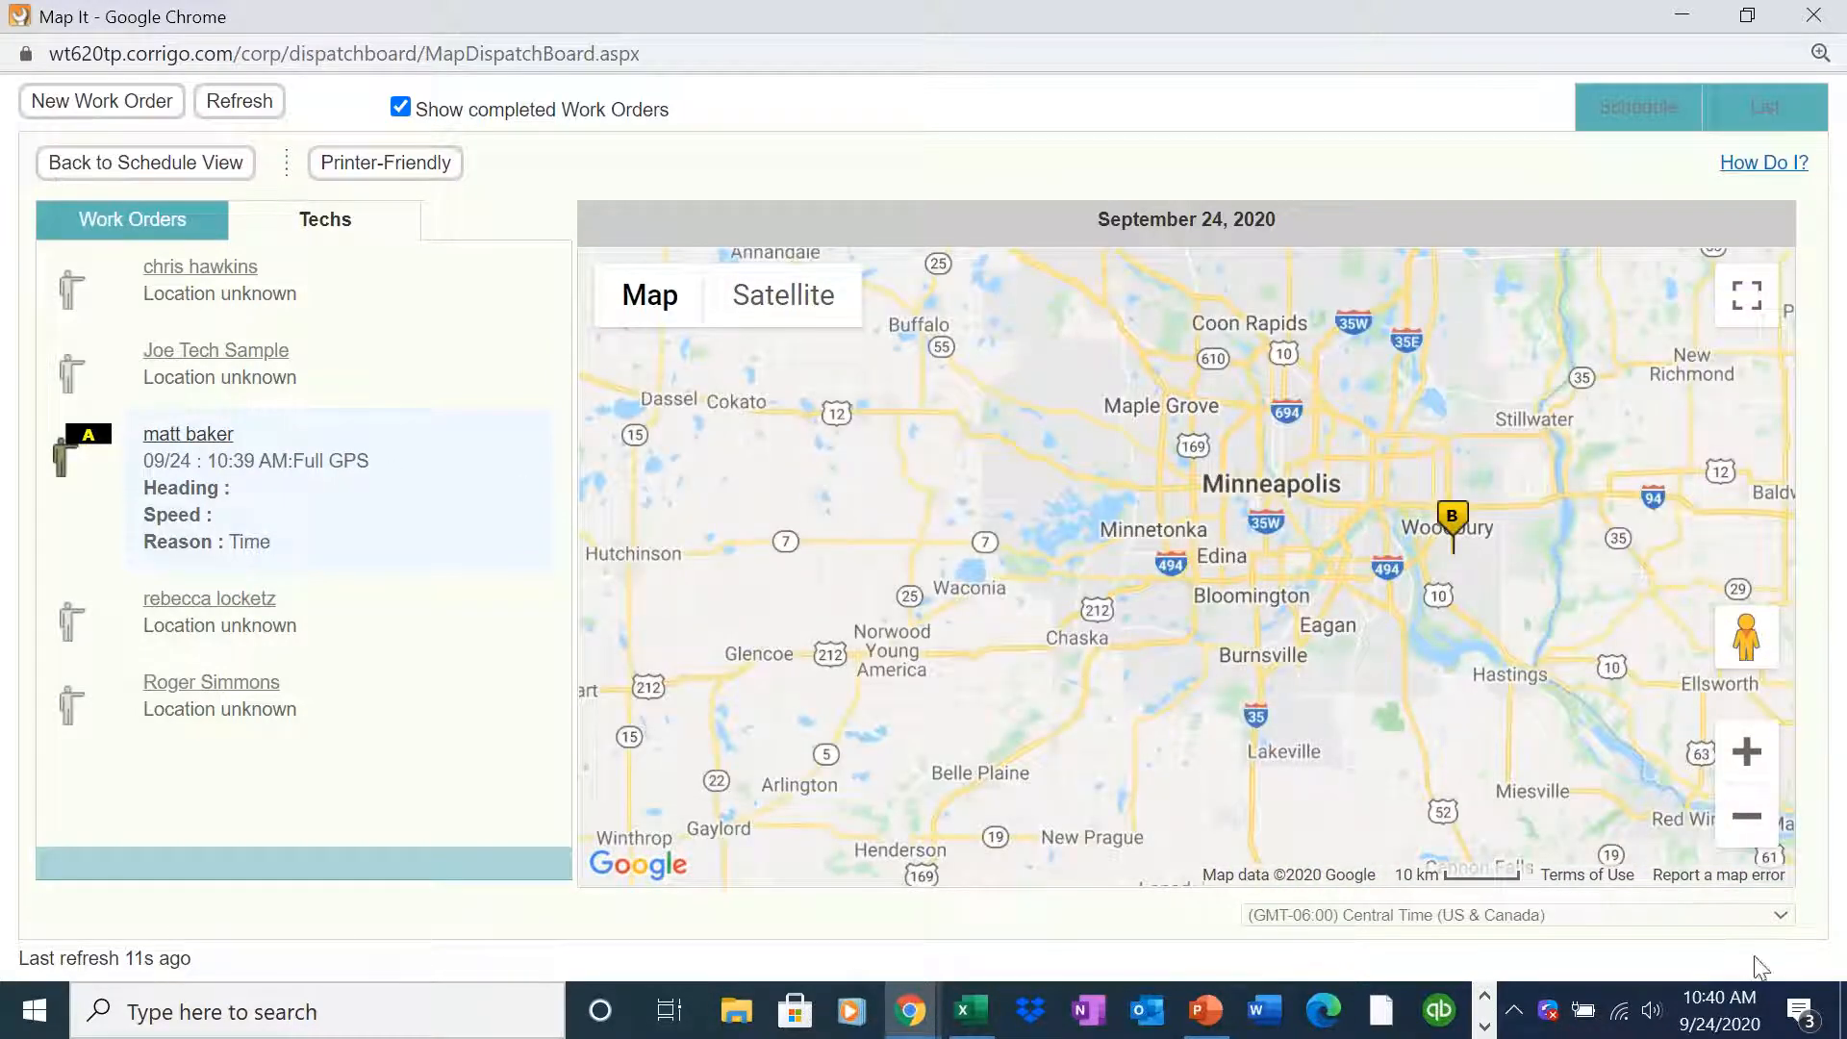
left_click(1746, 752)
left_click(1746, 752)
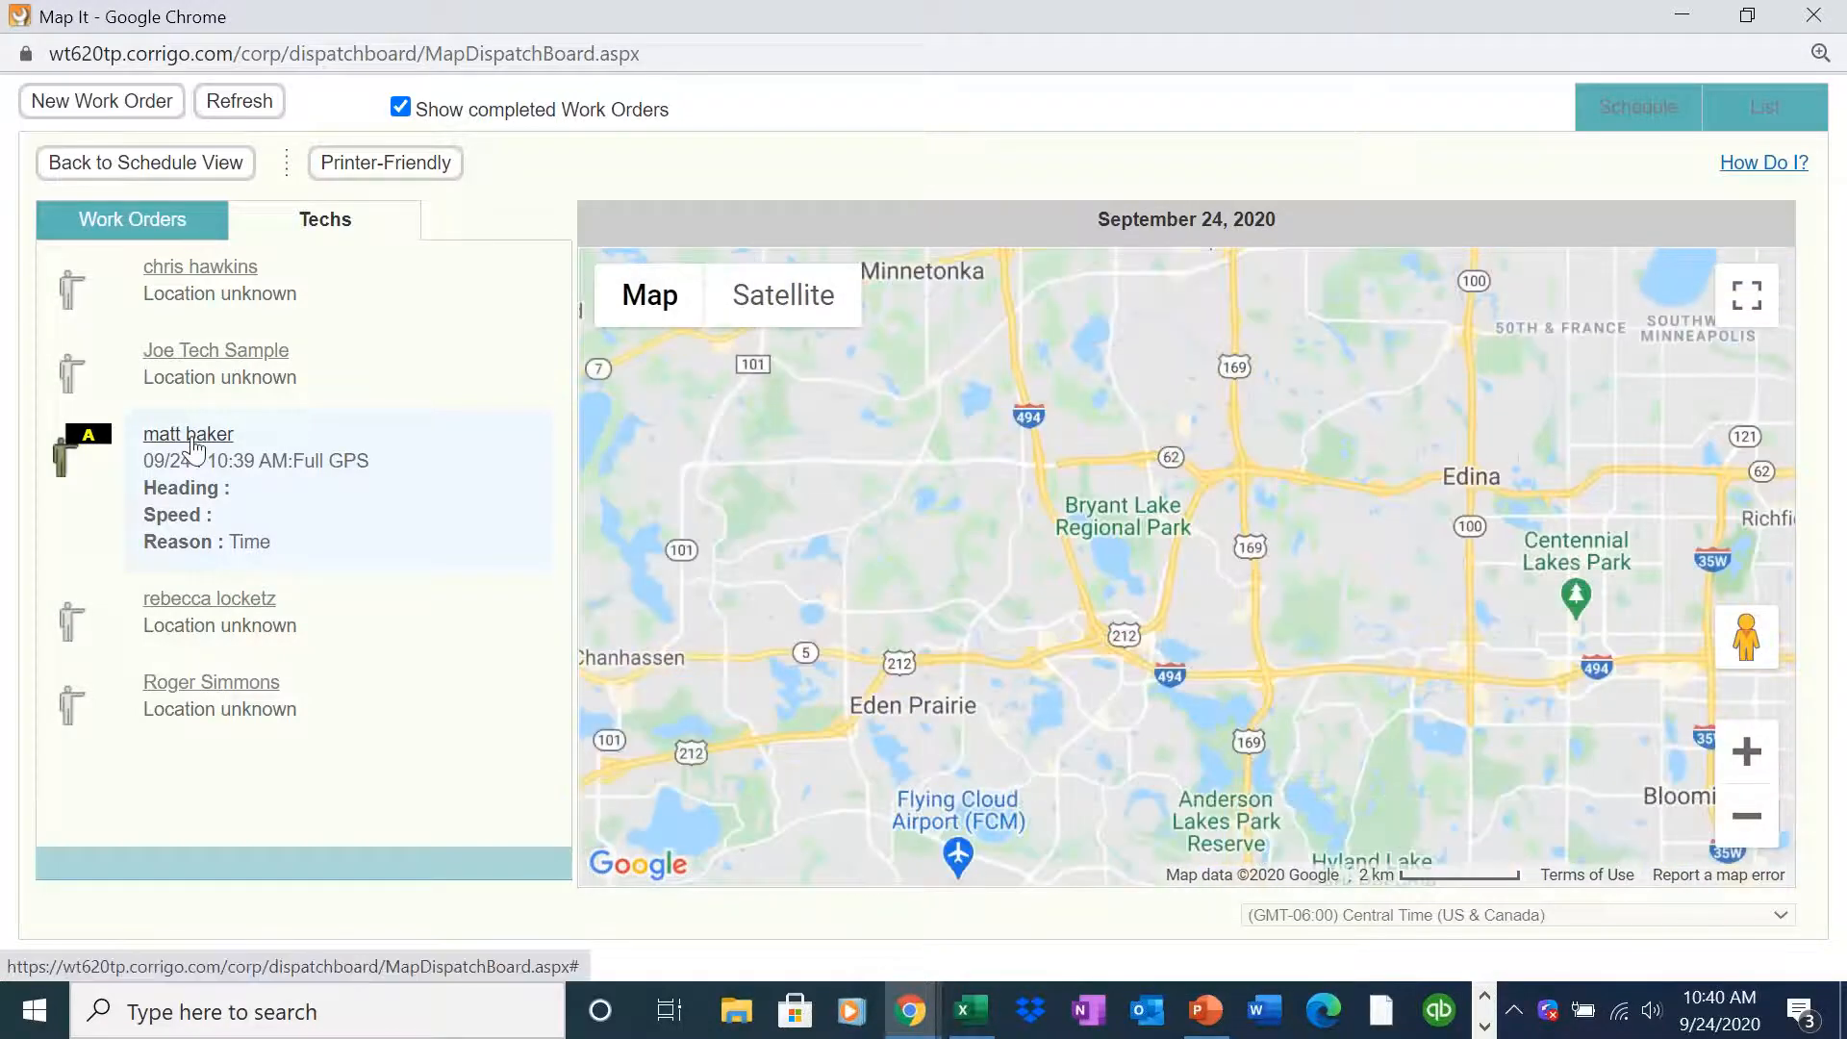
left_click(195, 445)
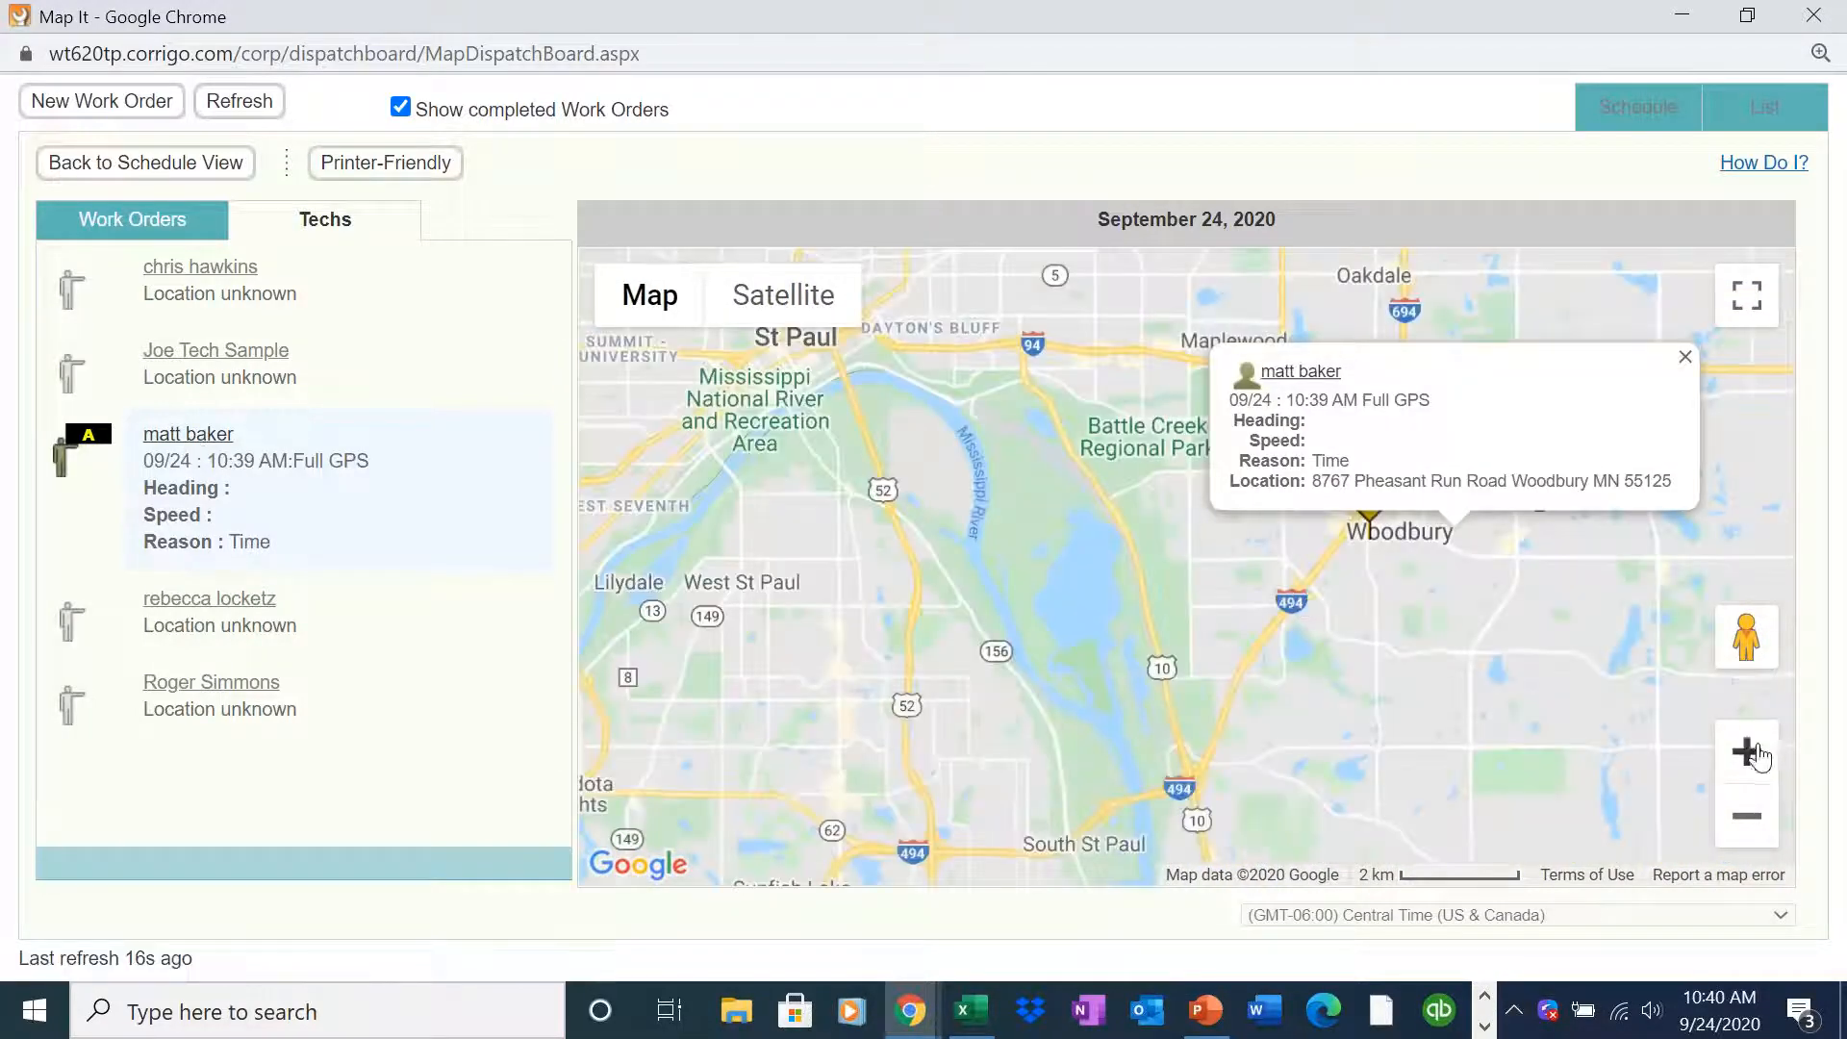
left_click(1686, 360)
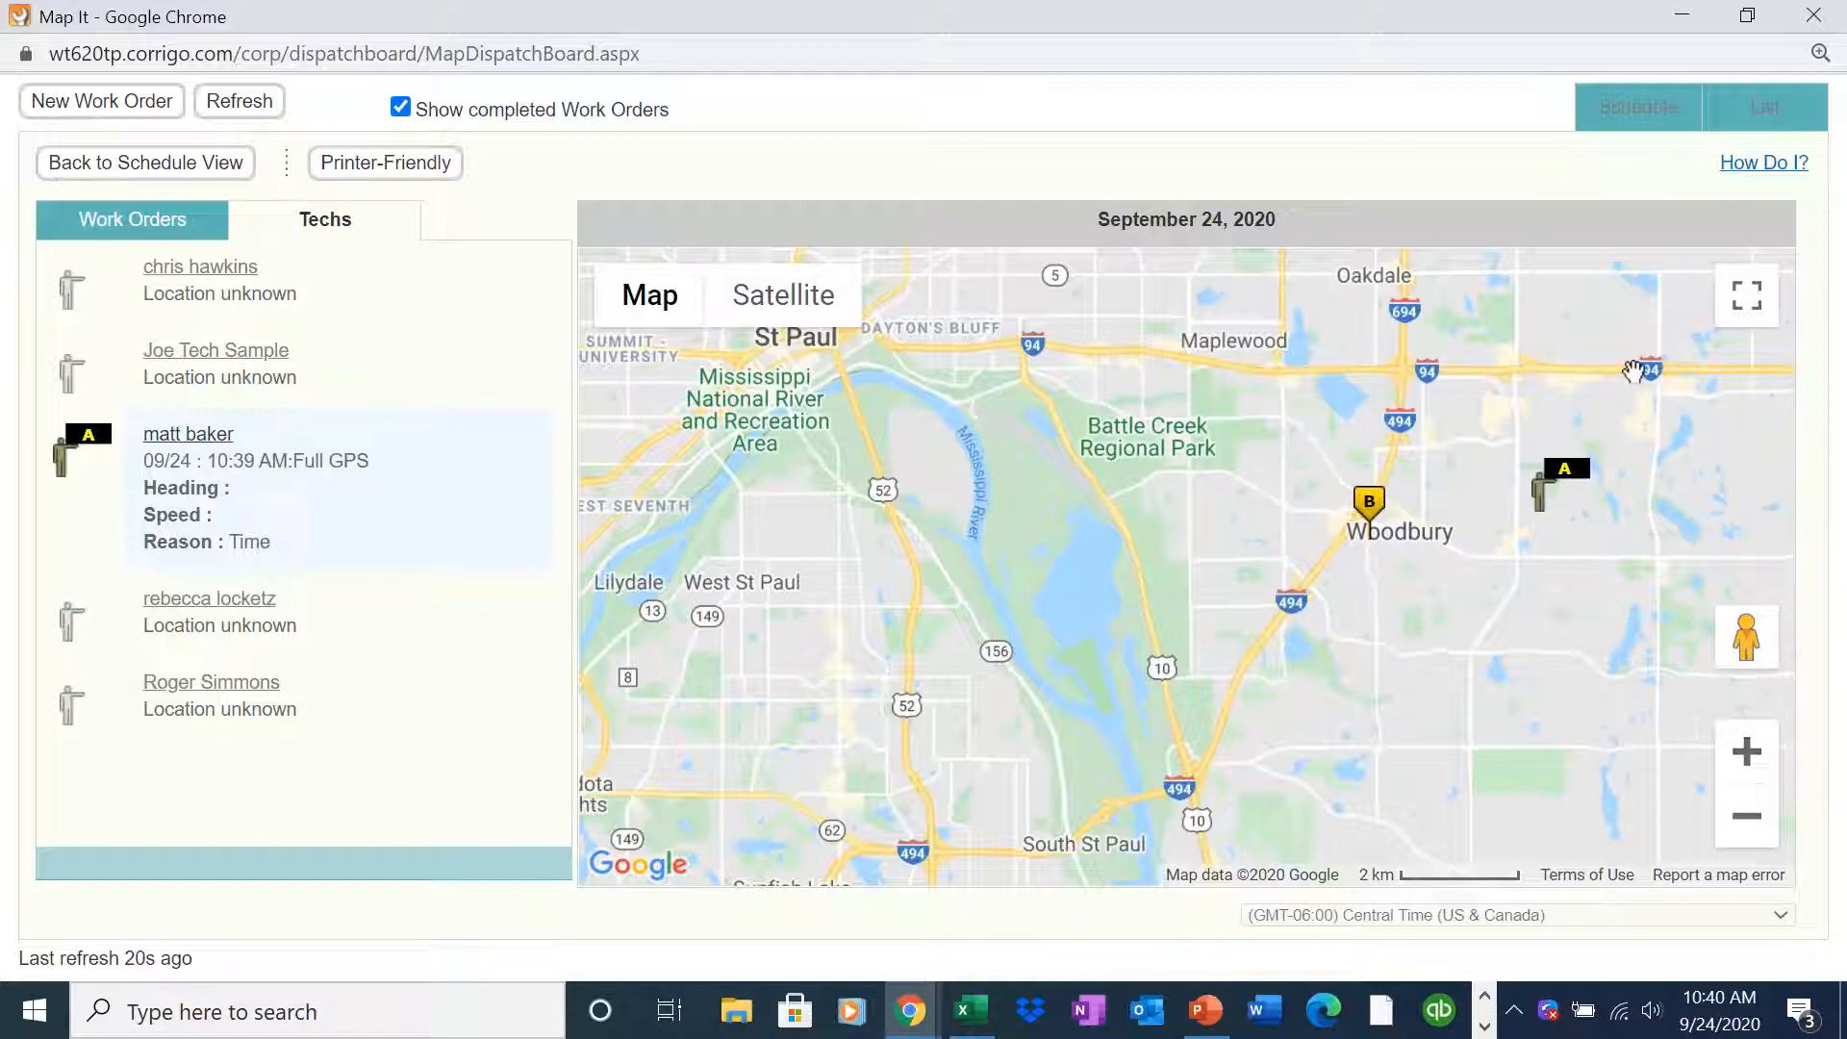
left_click(1584, 488)
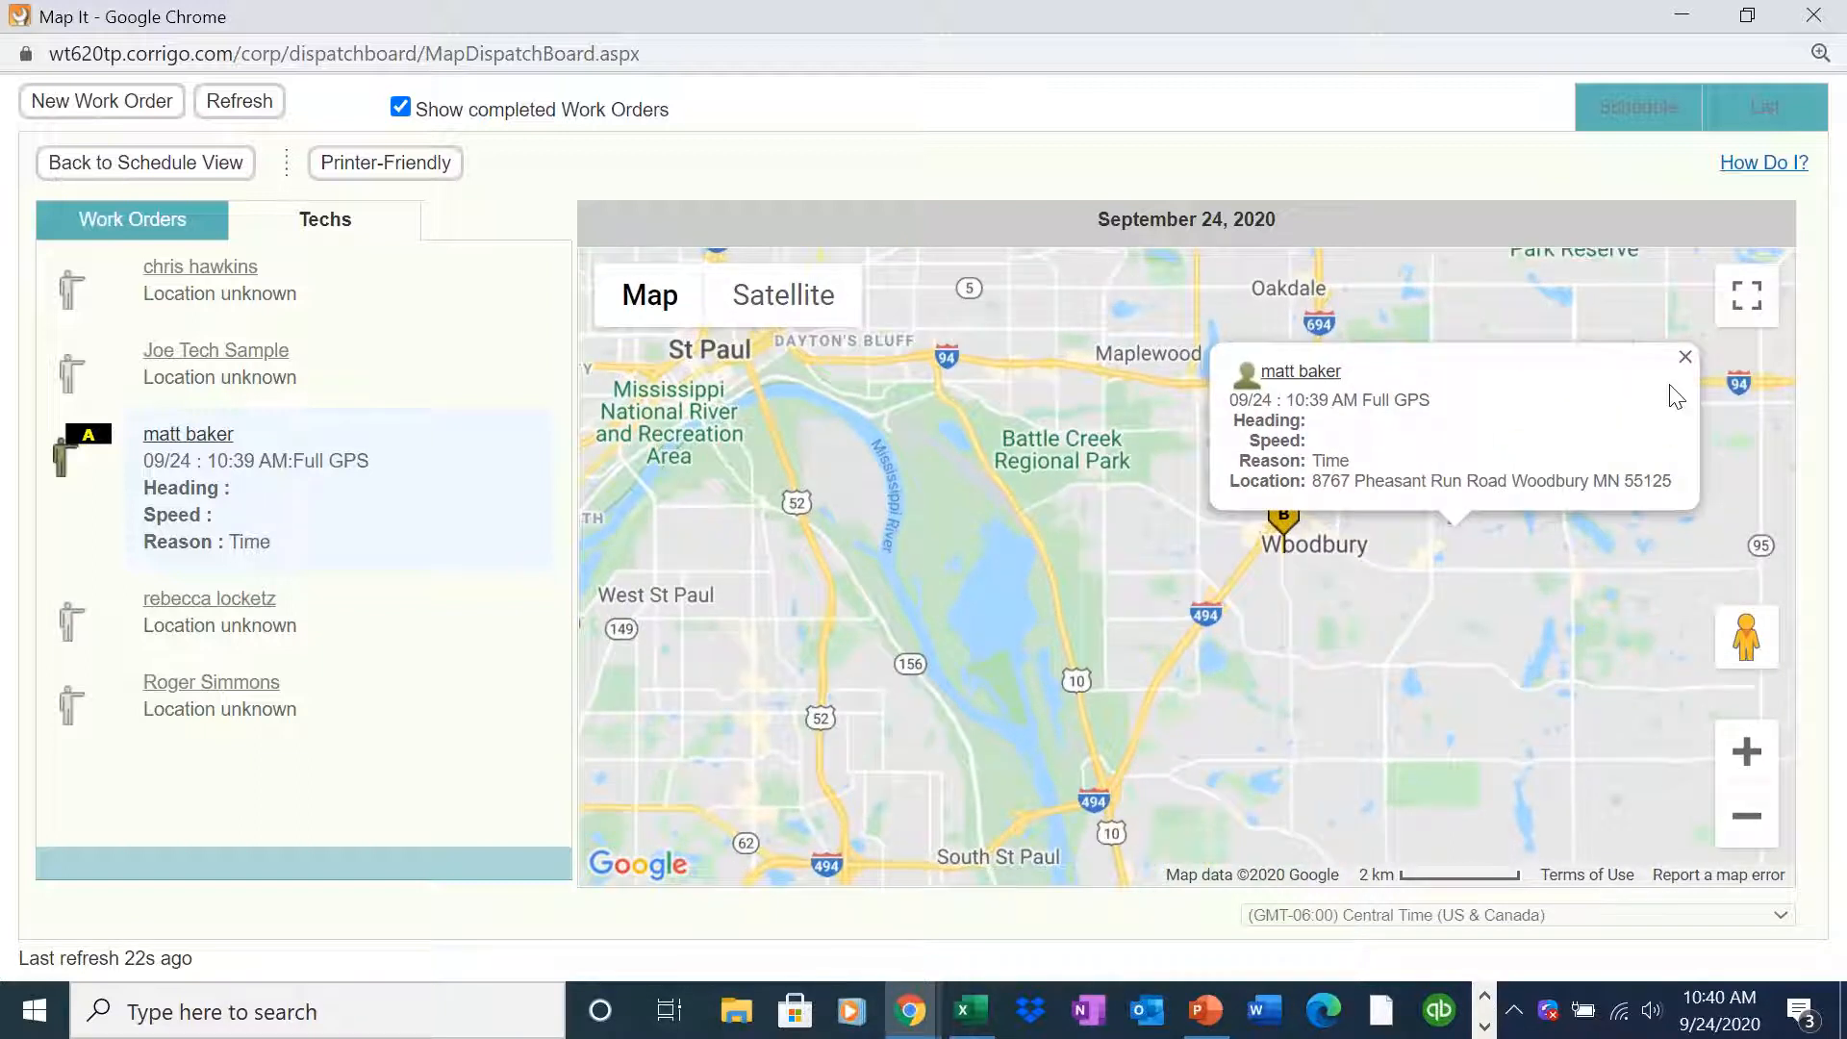
left_click_drag(1245, 420, 1318, 457)
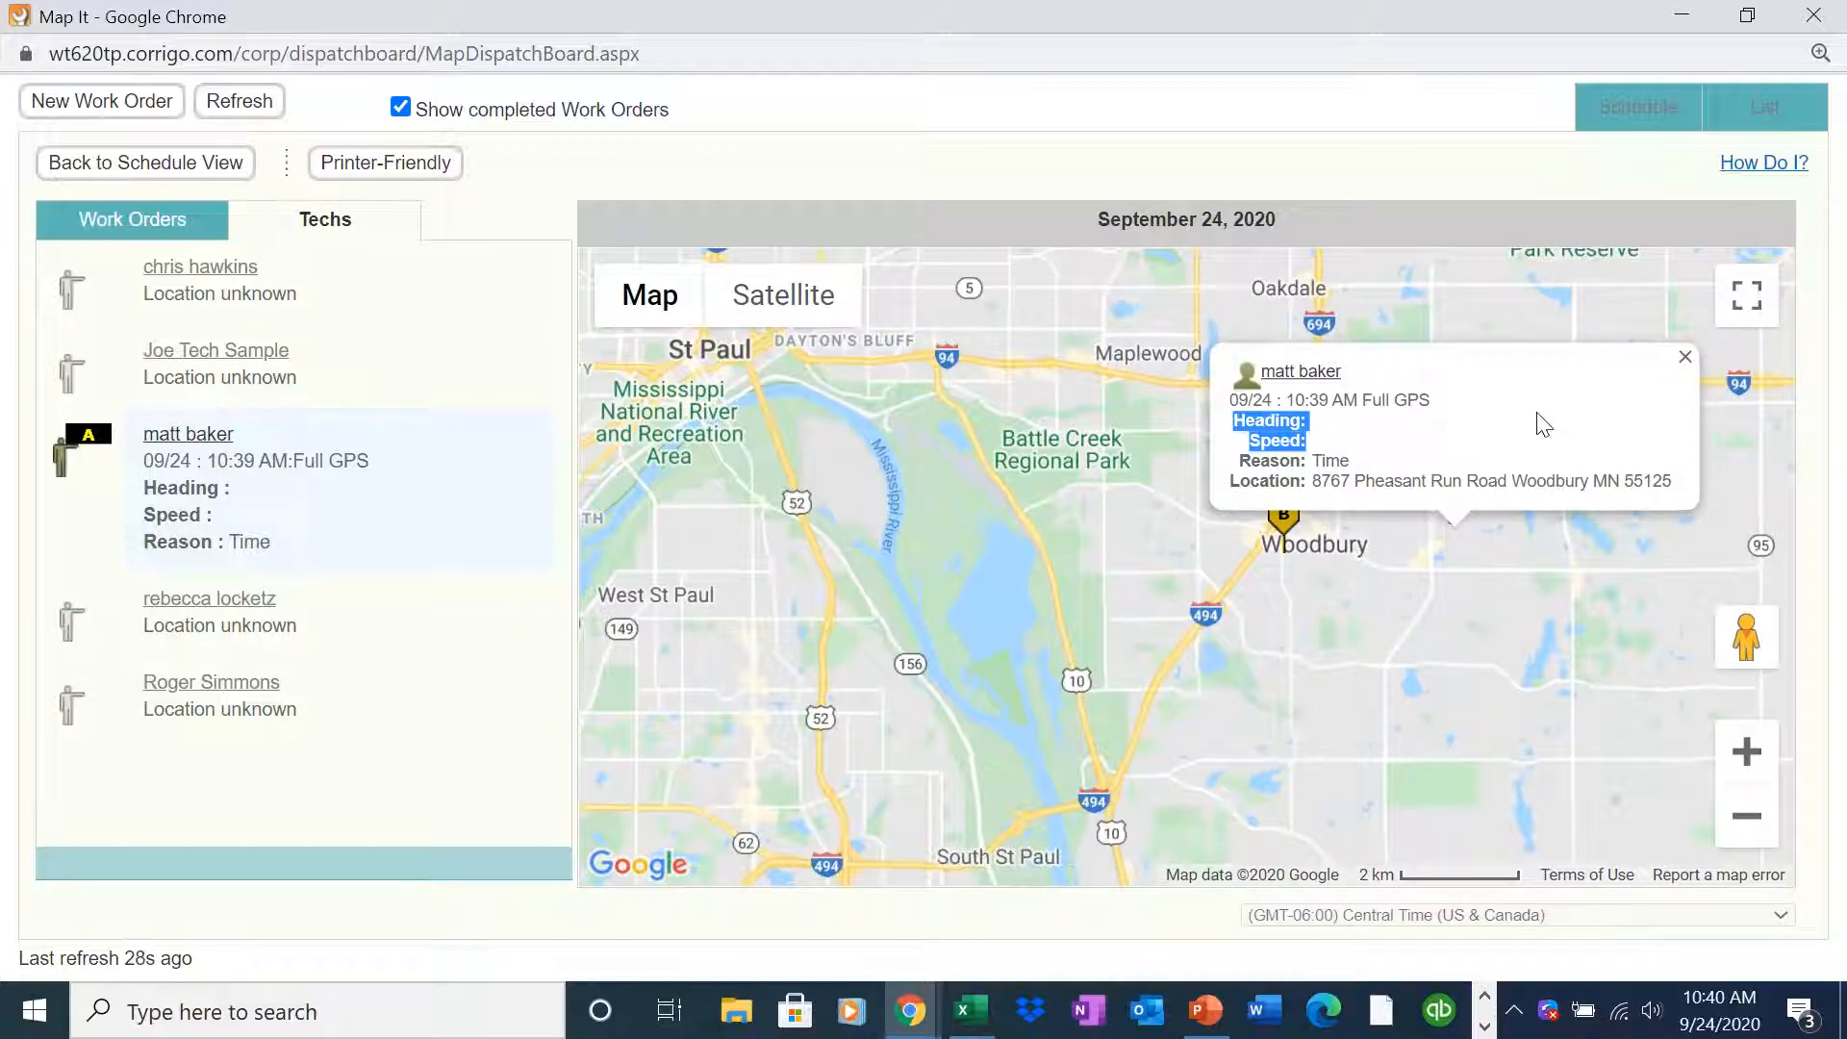
left_click(1684, 357)
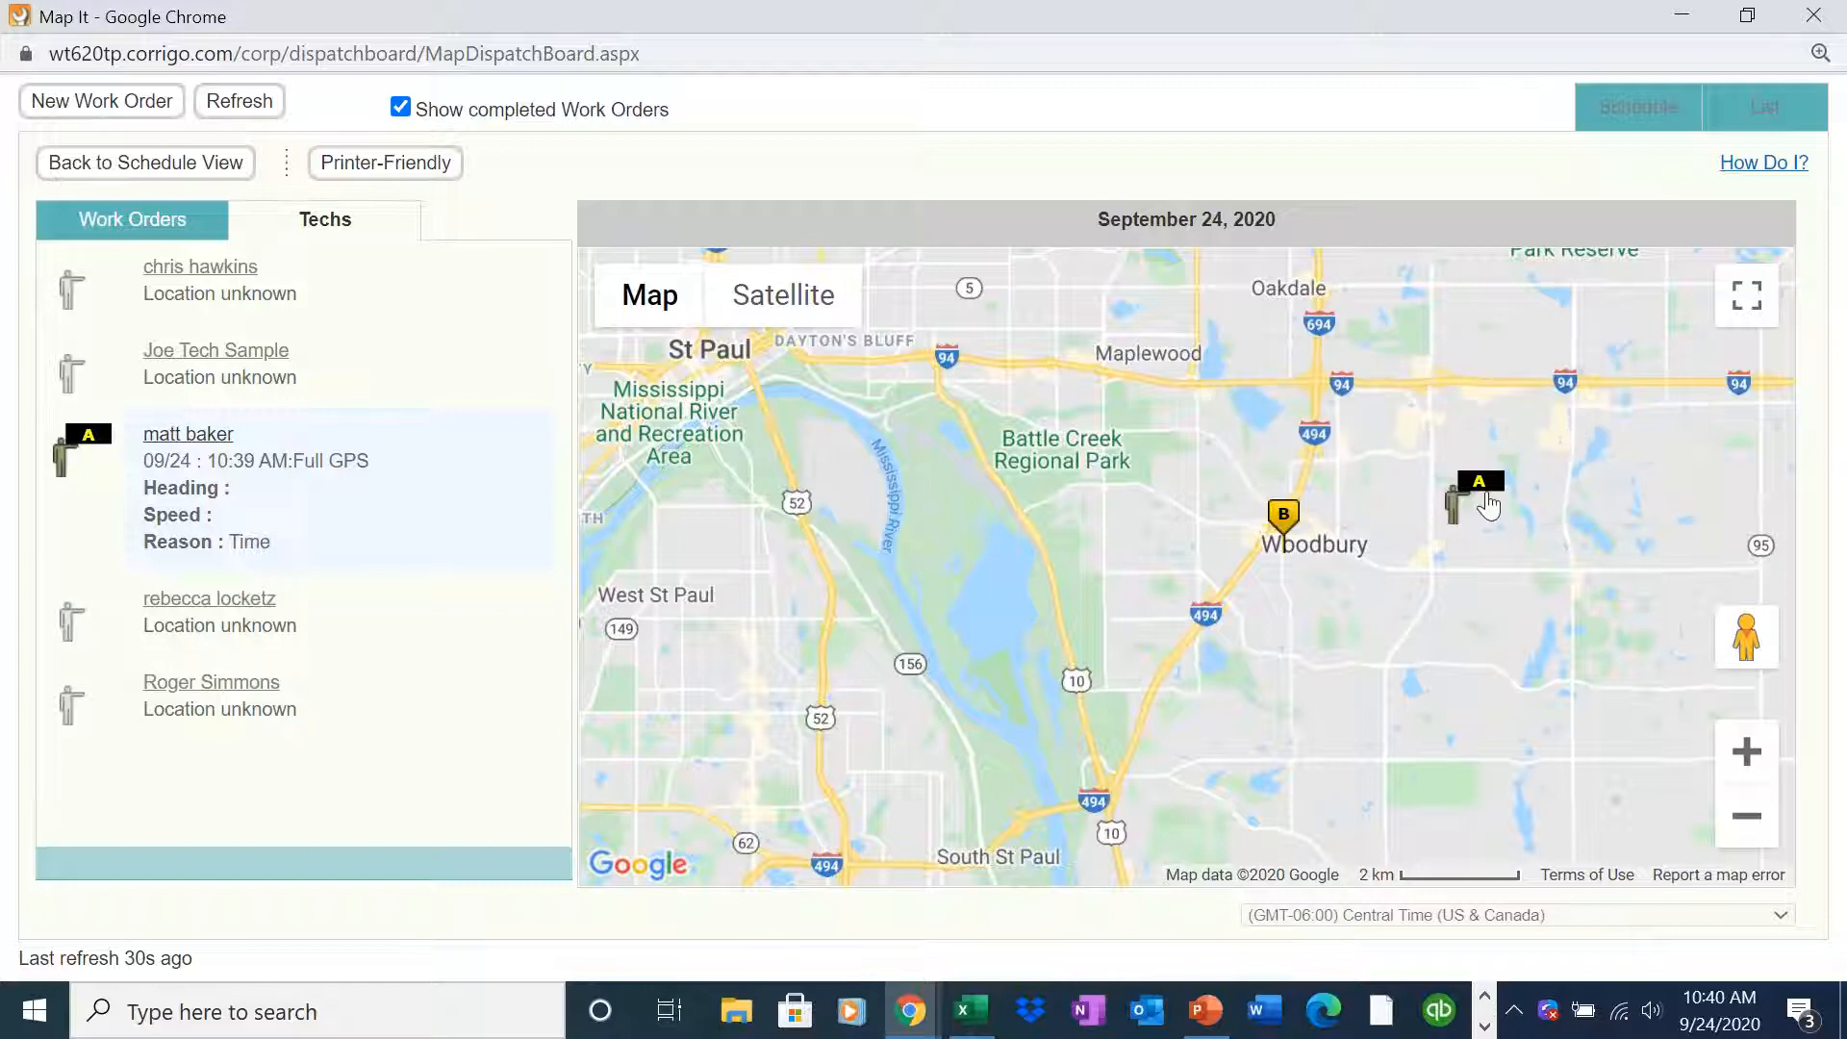
left_click(1488, 504)
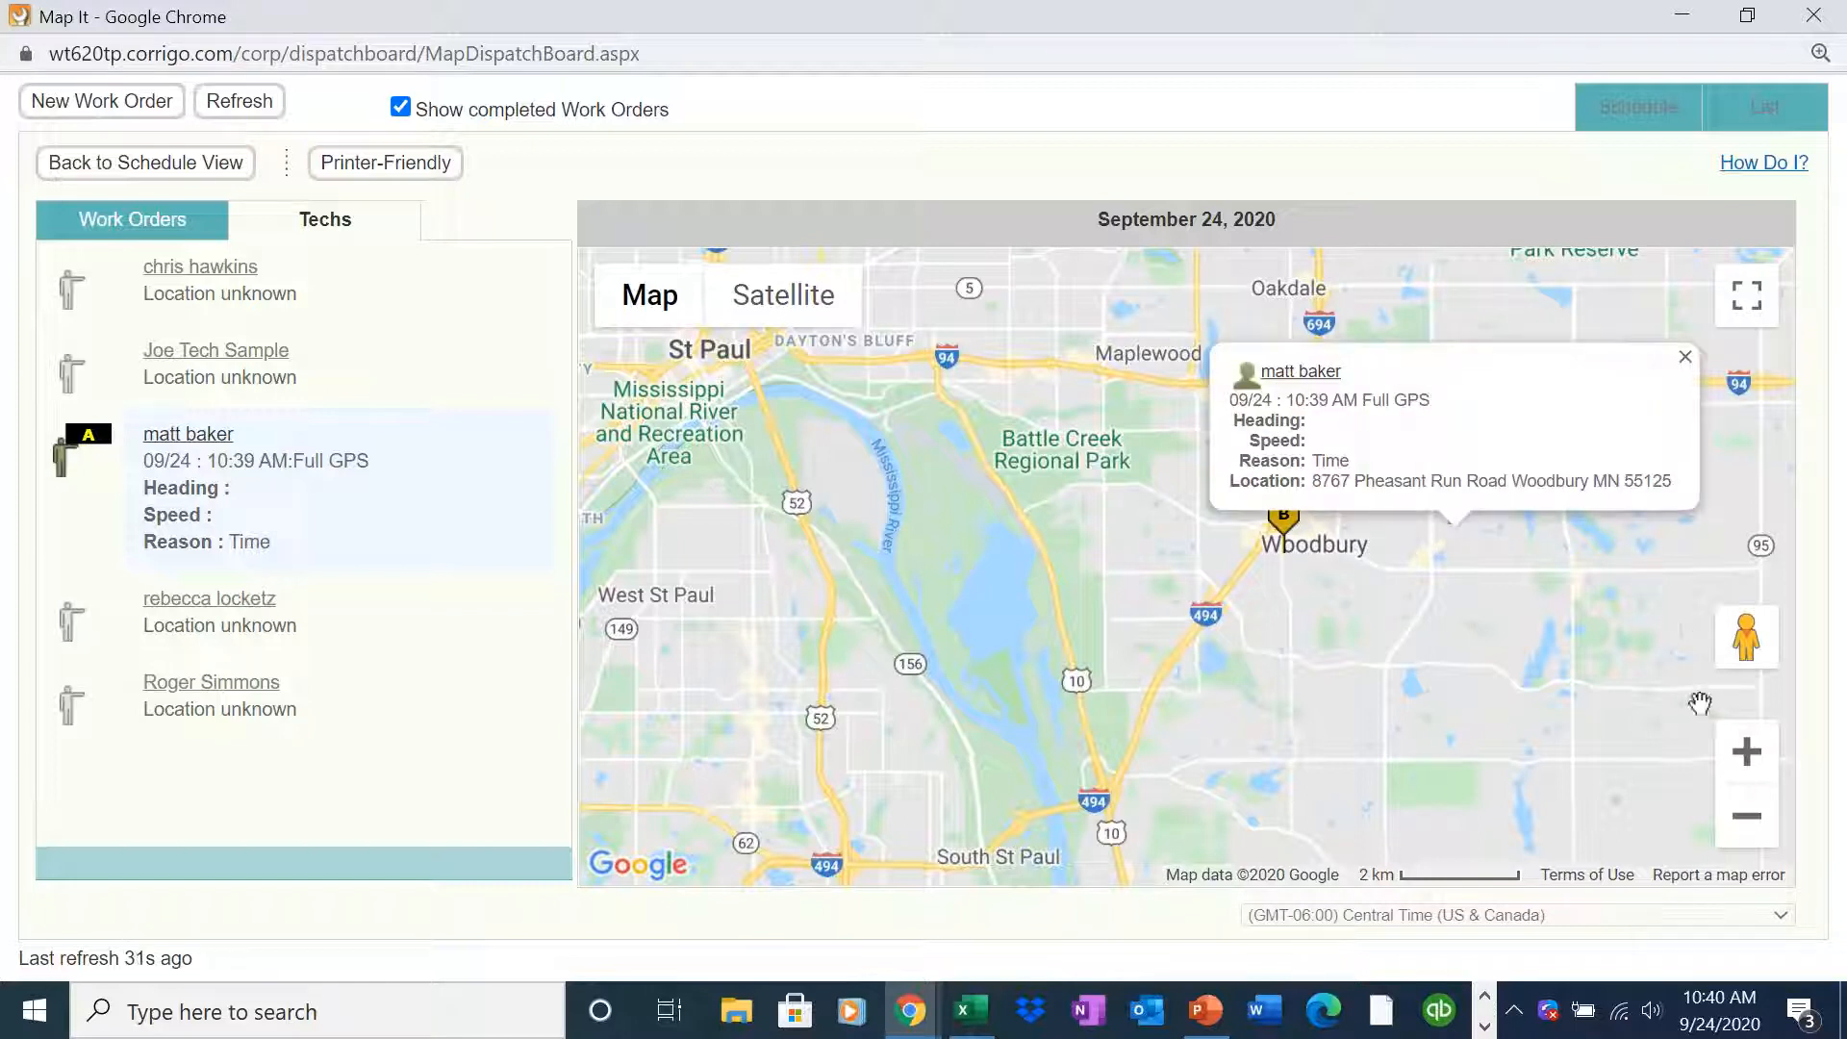
left_click(1747, 752)
left_click(1747, 752)
left_click(1747, 753)
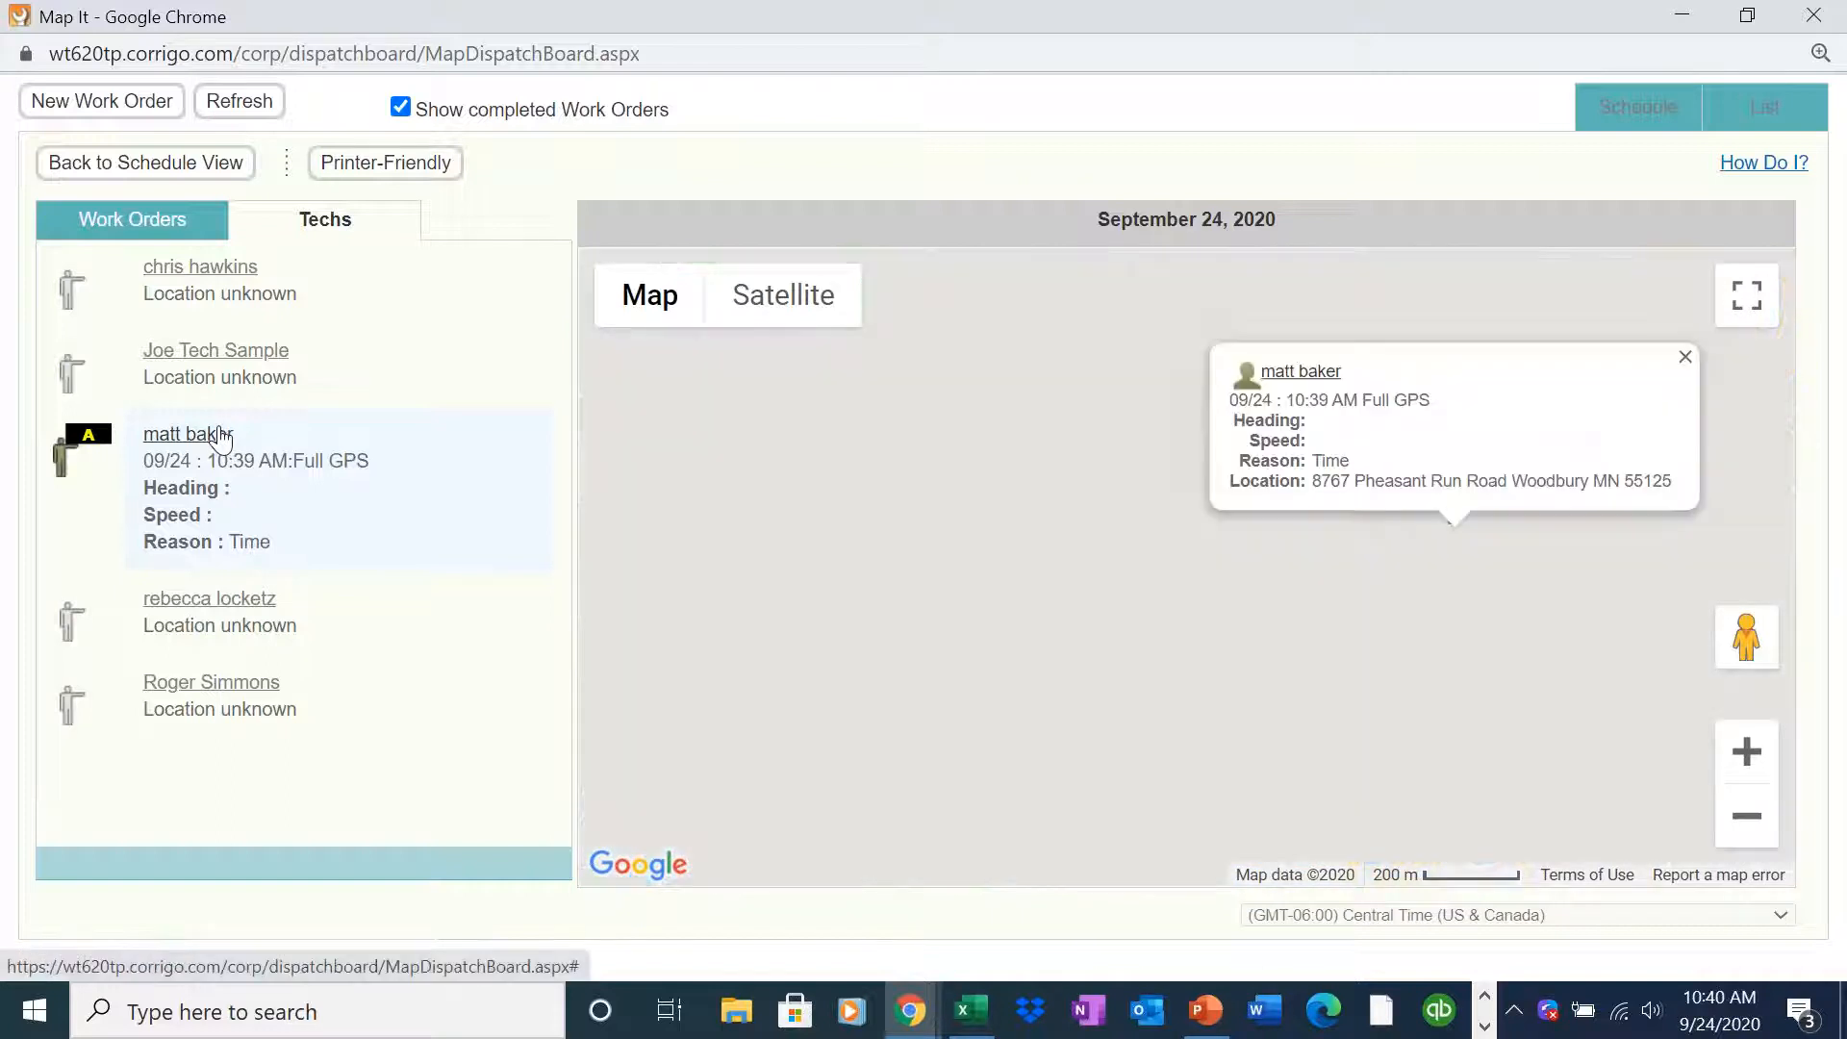
left_click(209, 434)
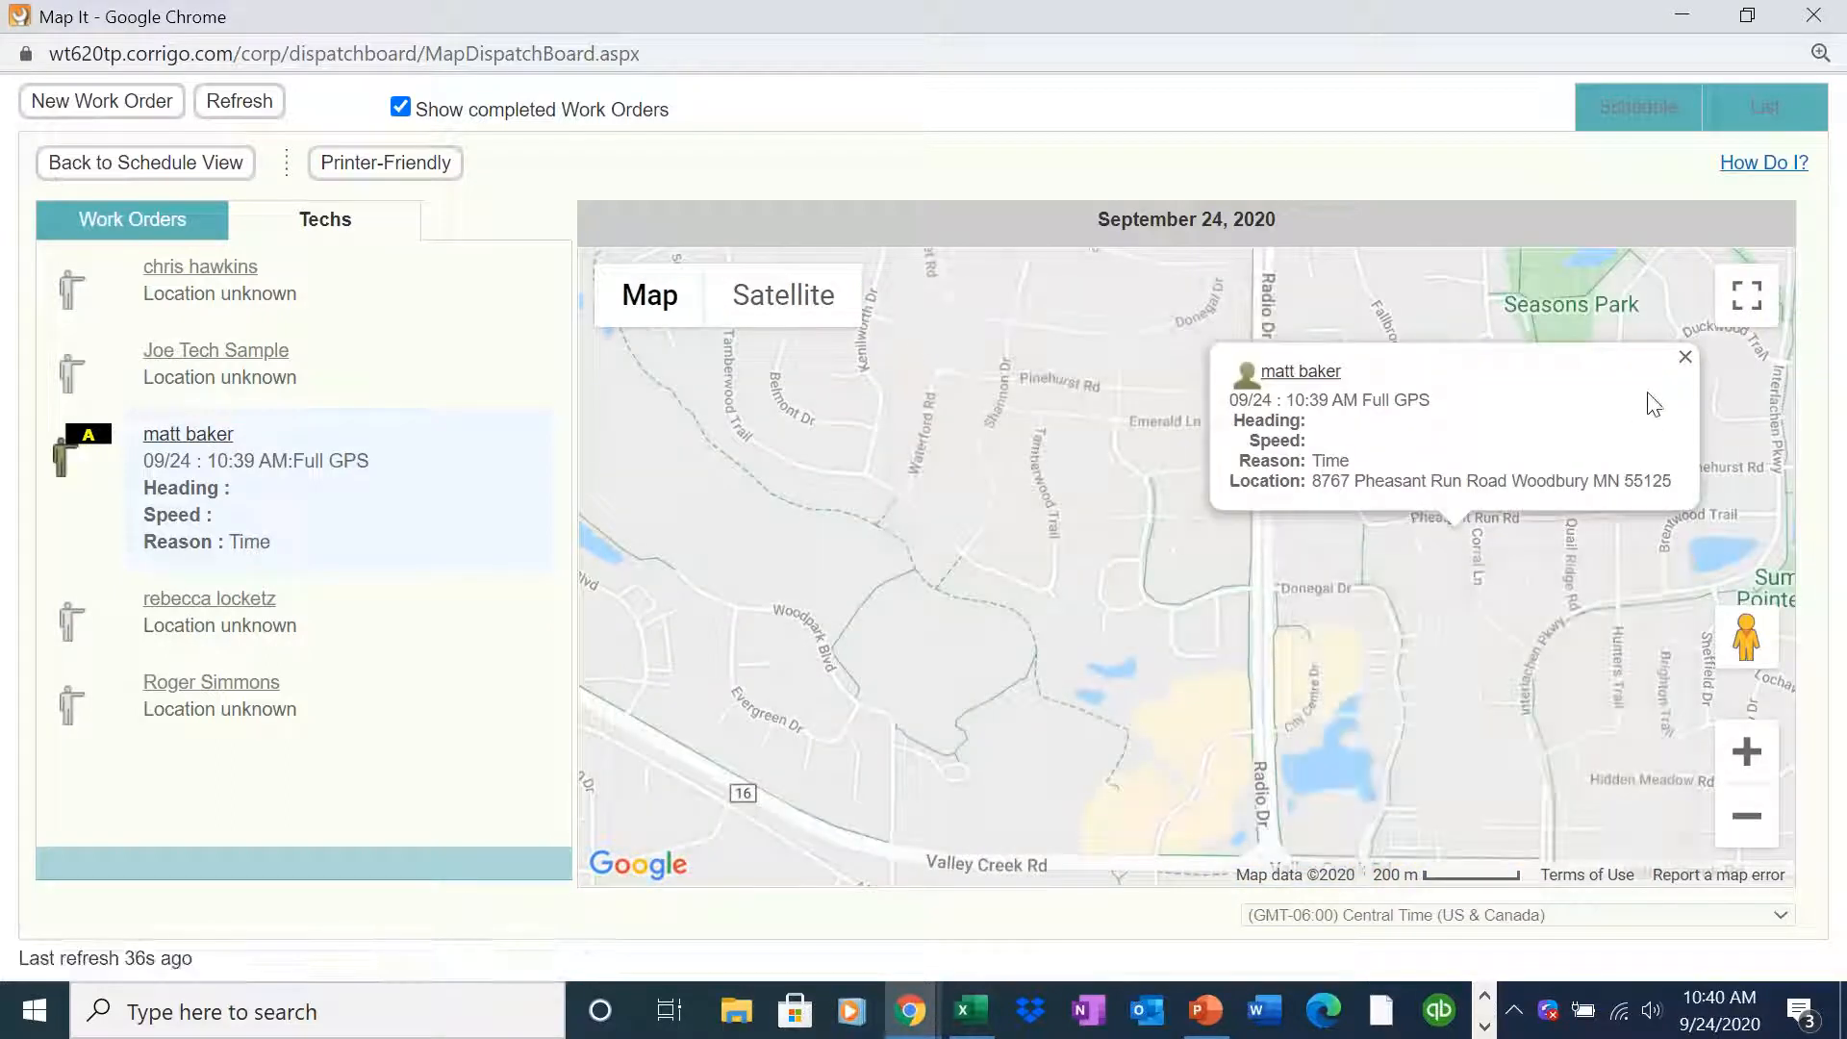
left_click(1685, 356)
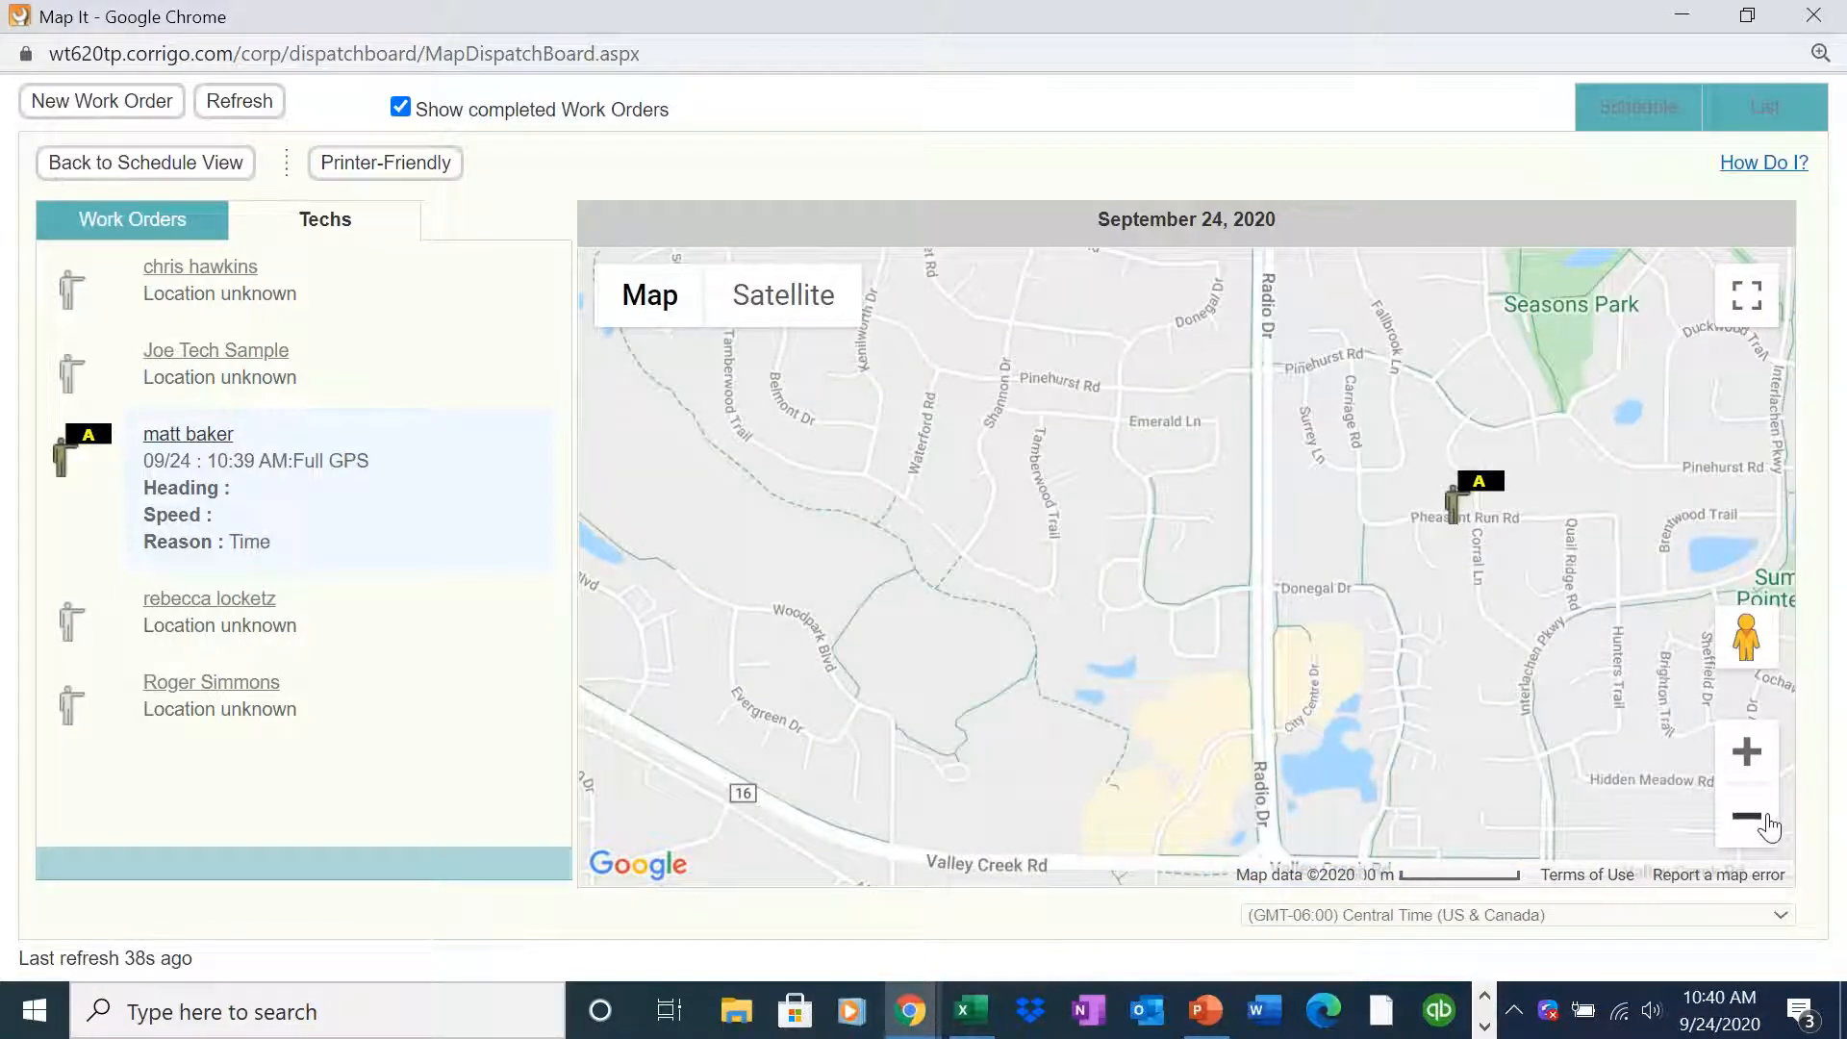
left_click(1747, 818)
left_click(639, 615)
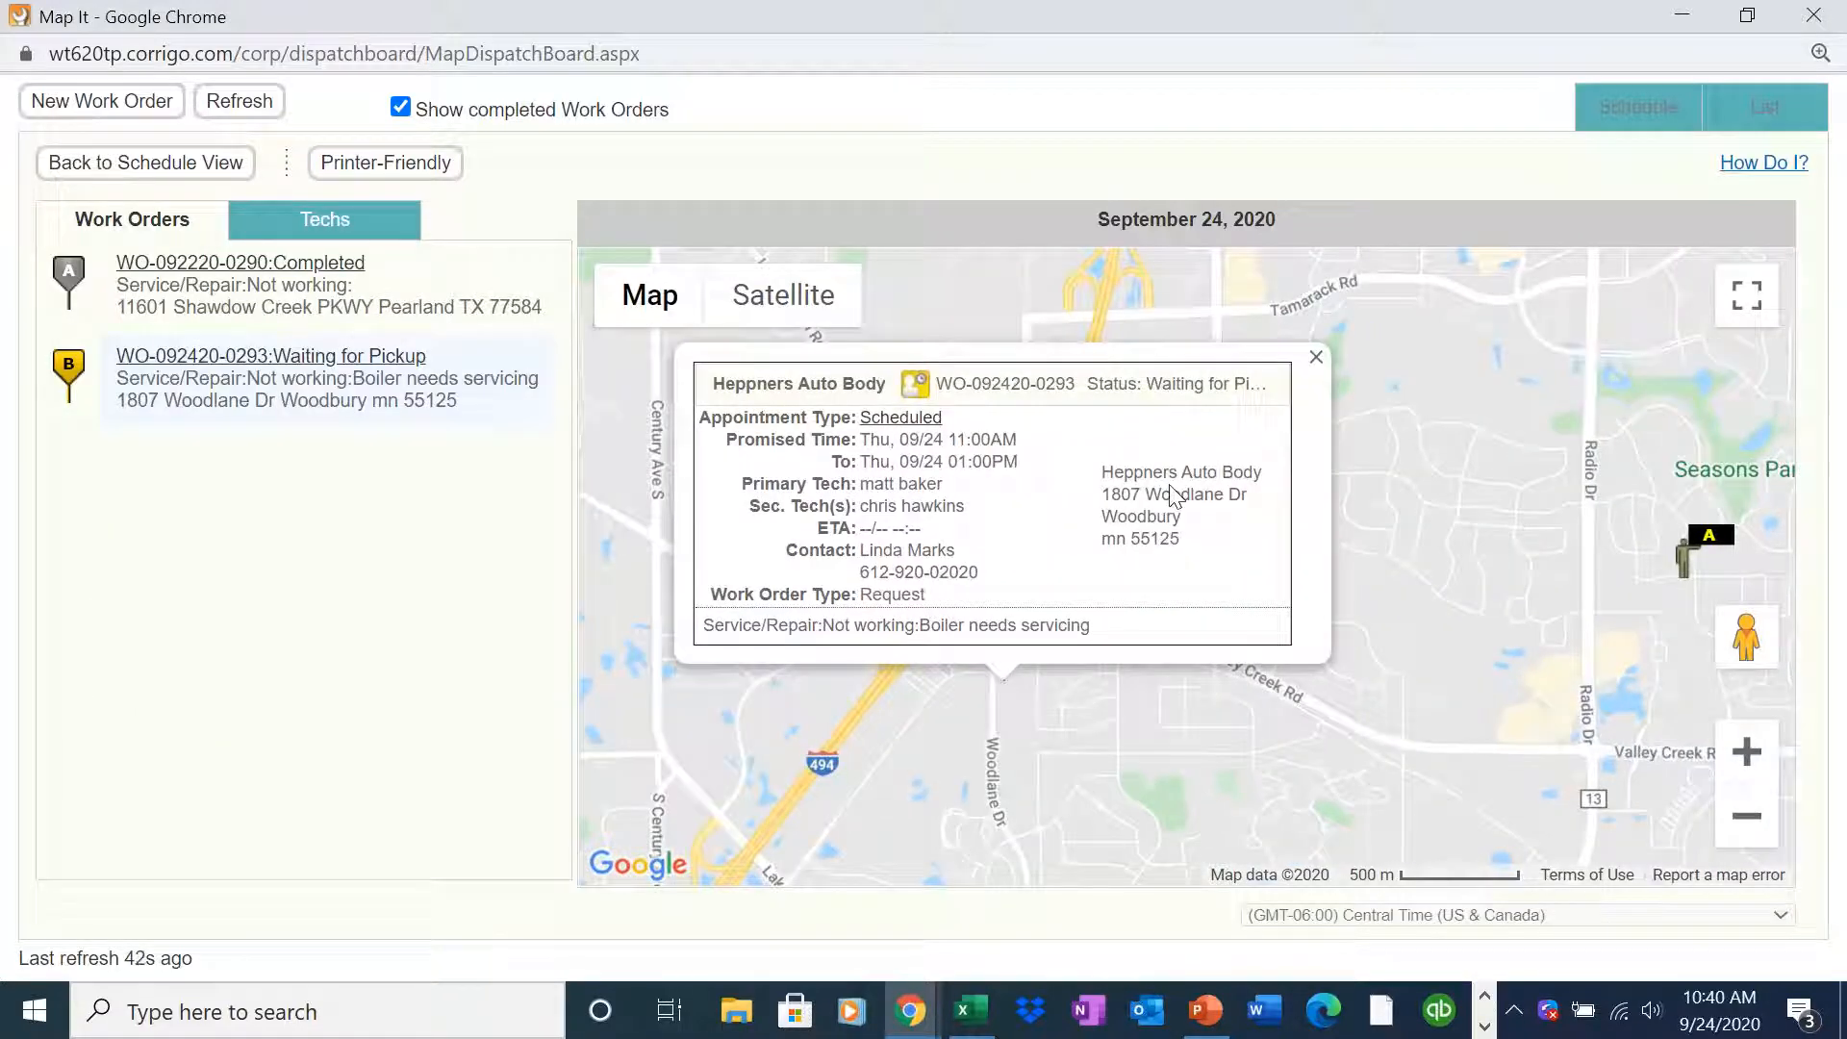
left_click(1705, 551)
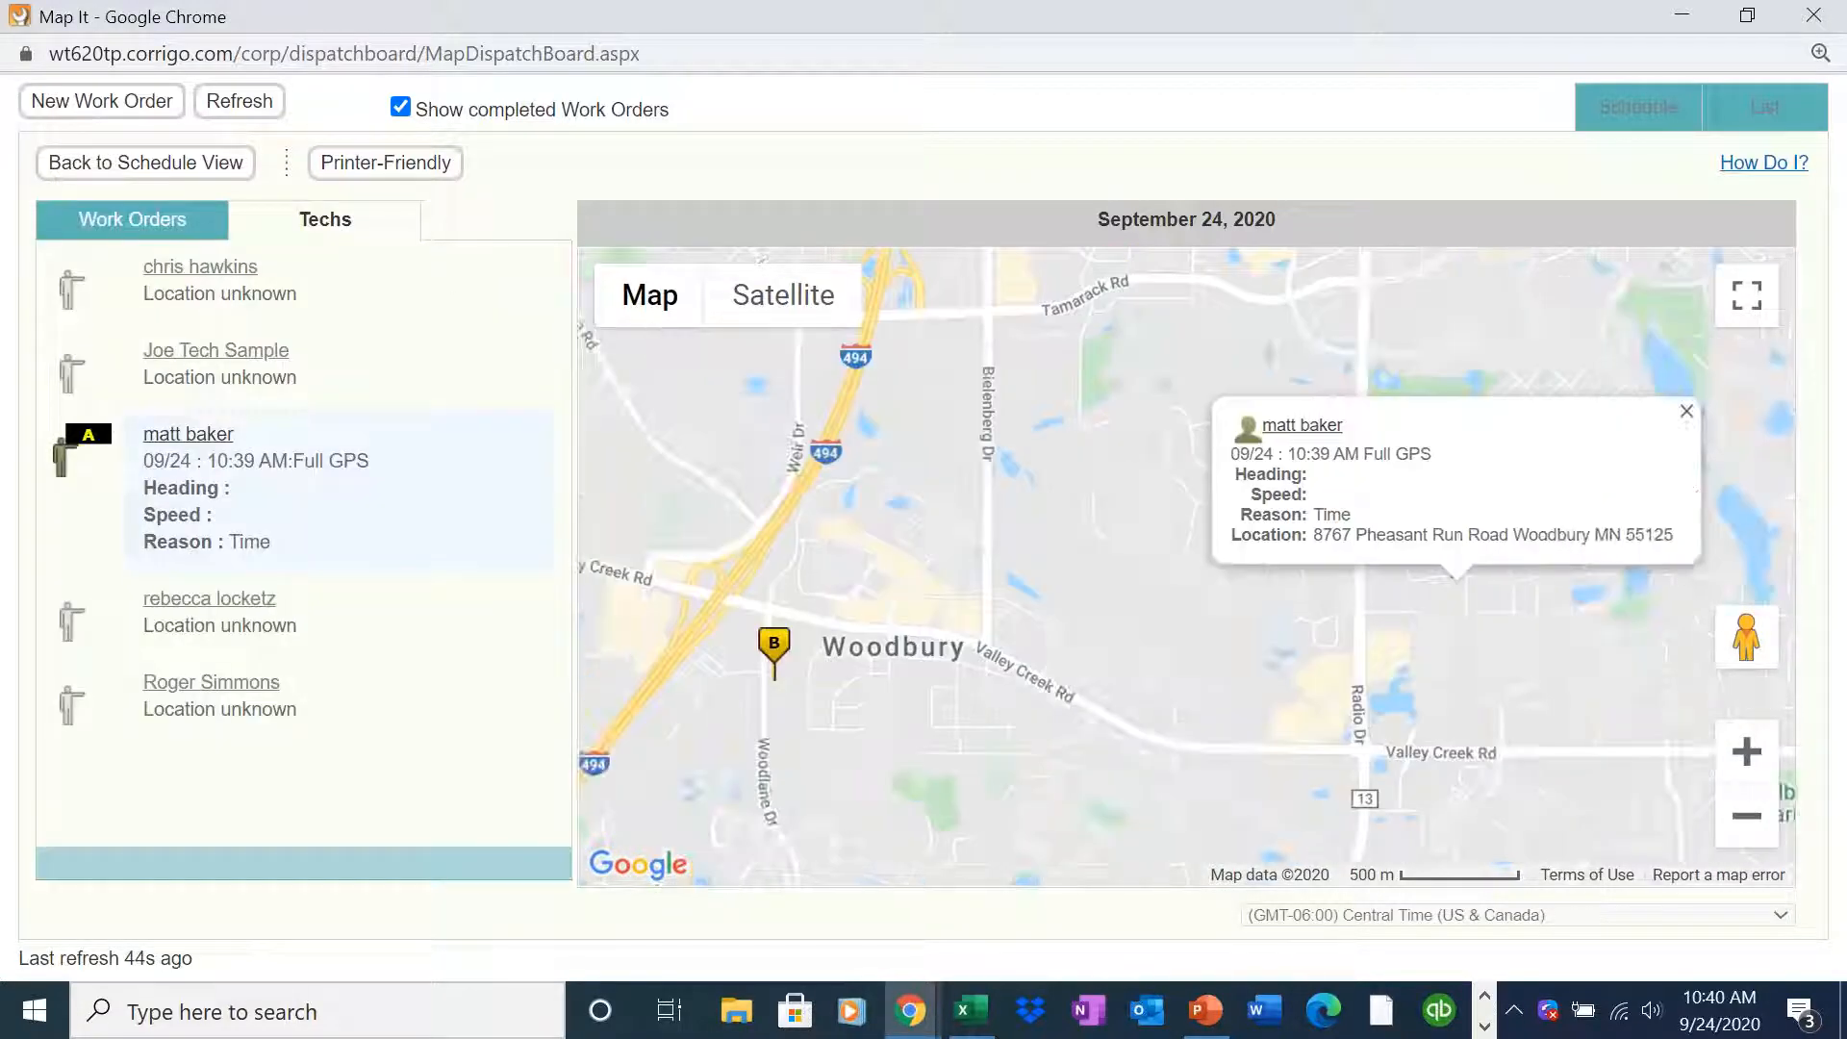
left_click(1684, 410)
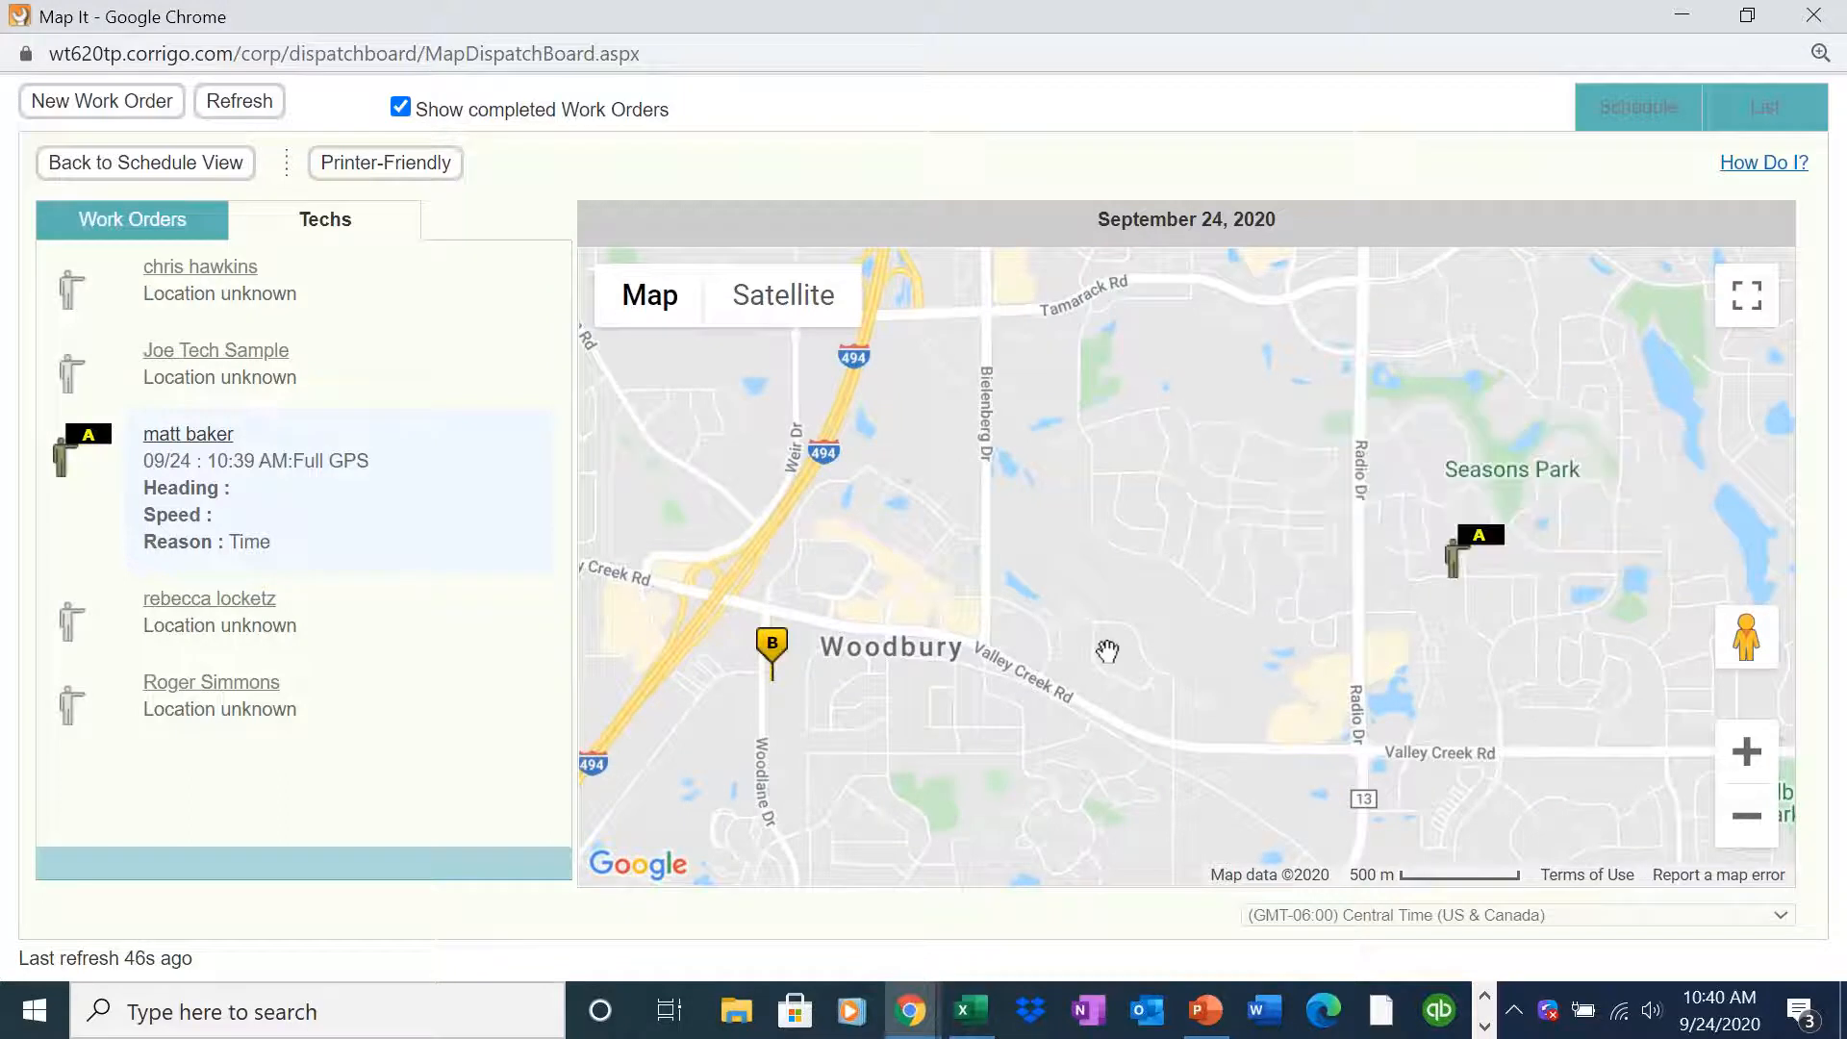
left_click(773, 660)
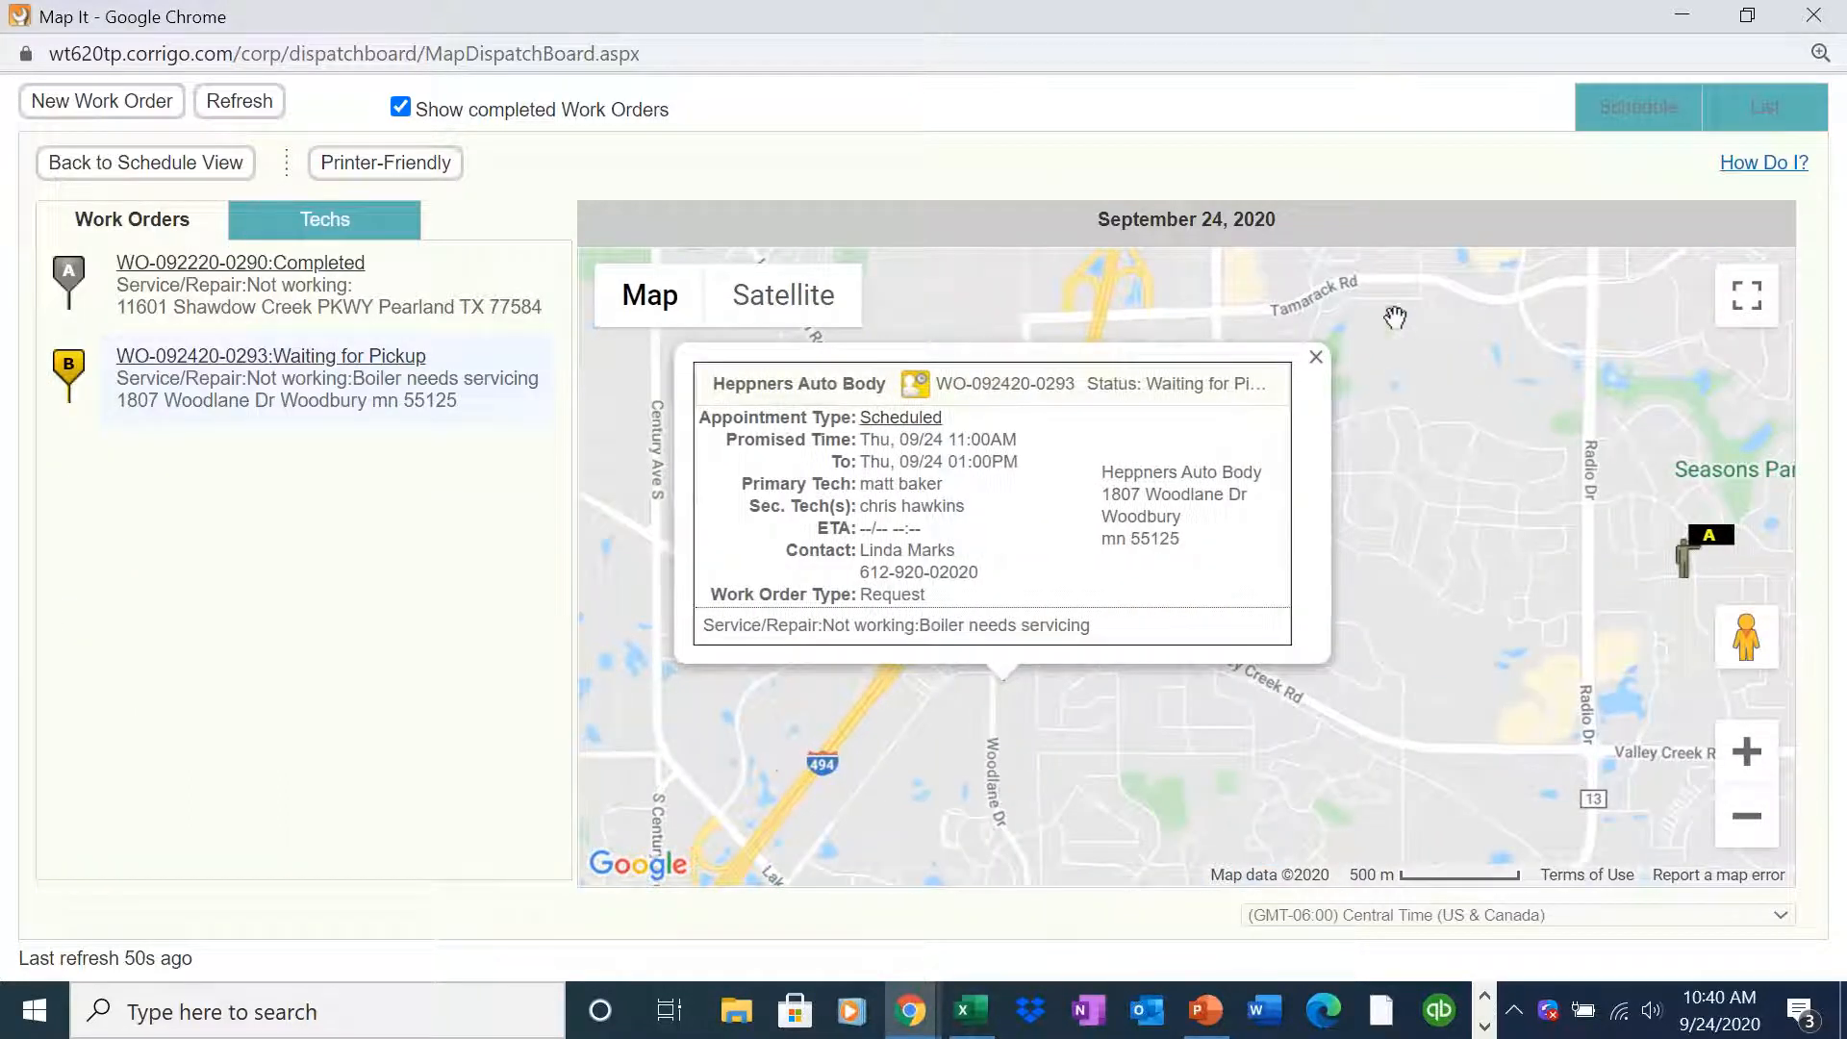
left_click(1316, 357)
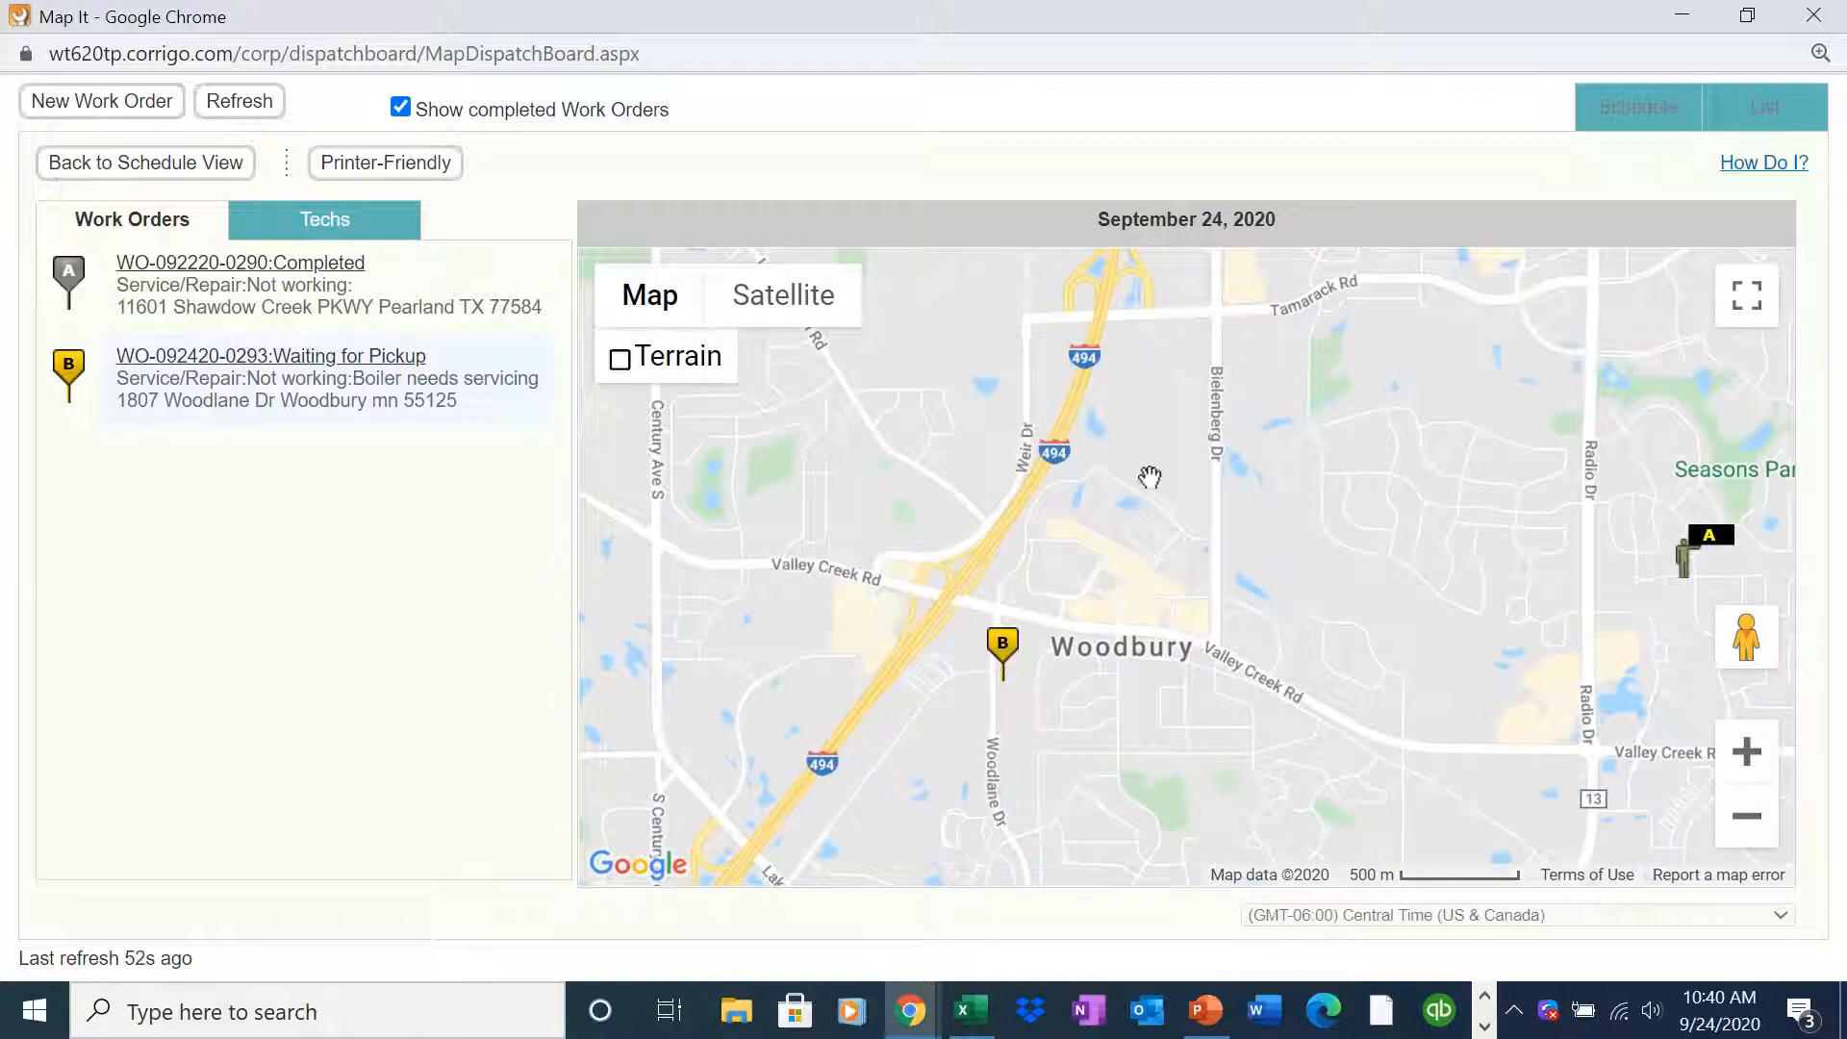
left_click_drag(1620, 17, 1312, 62)
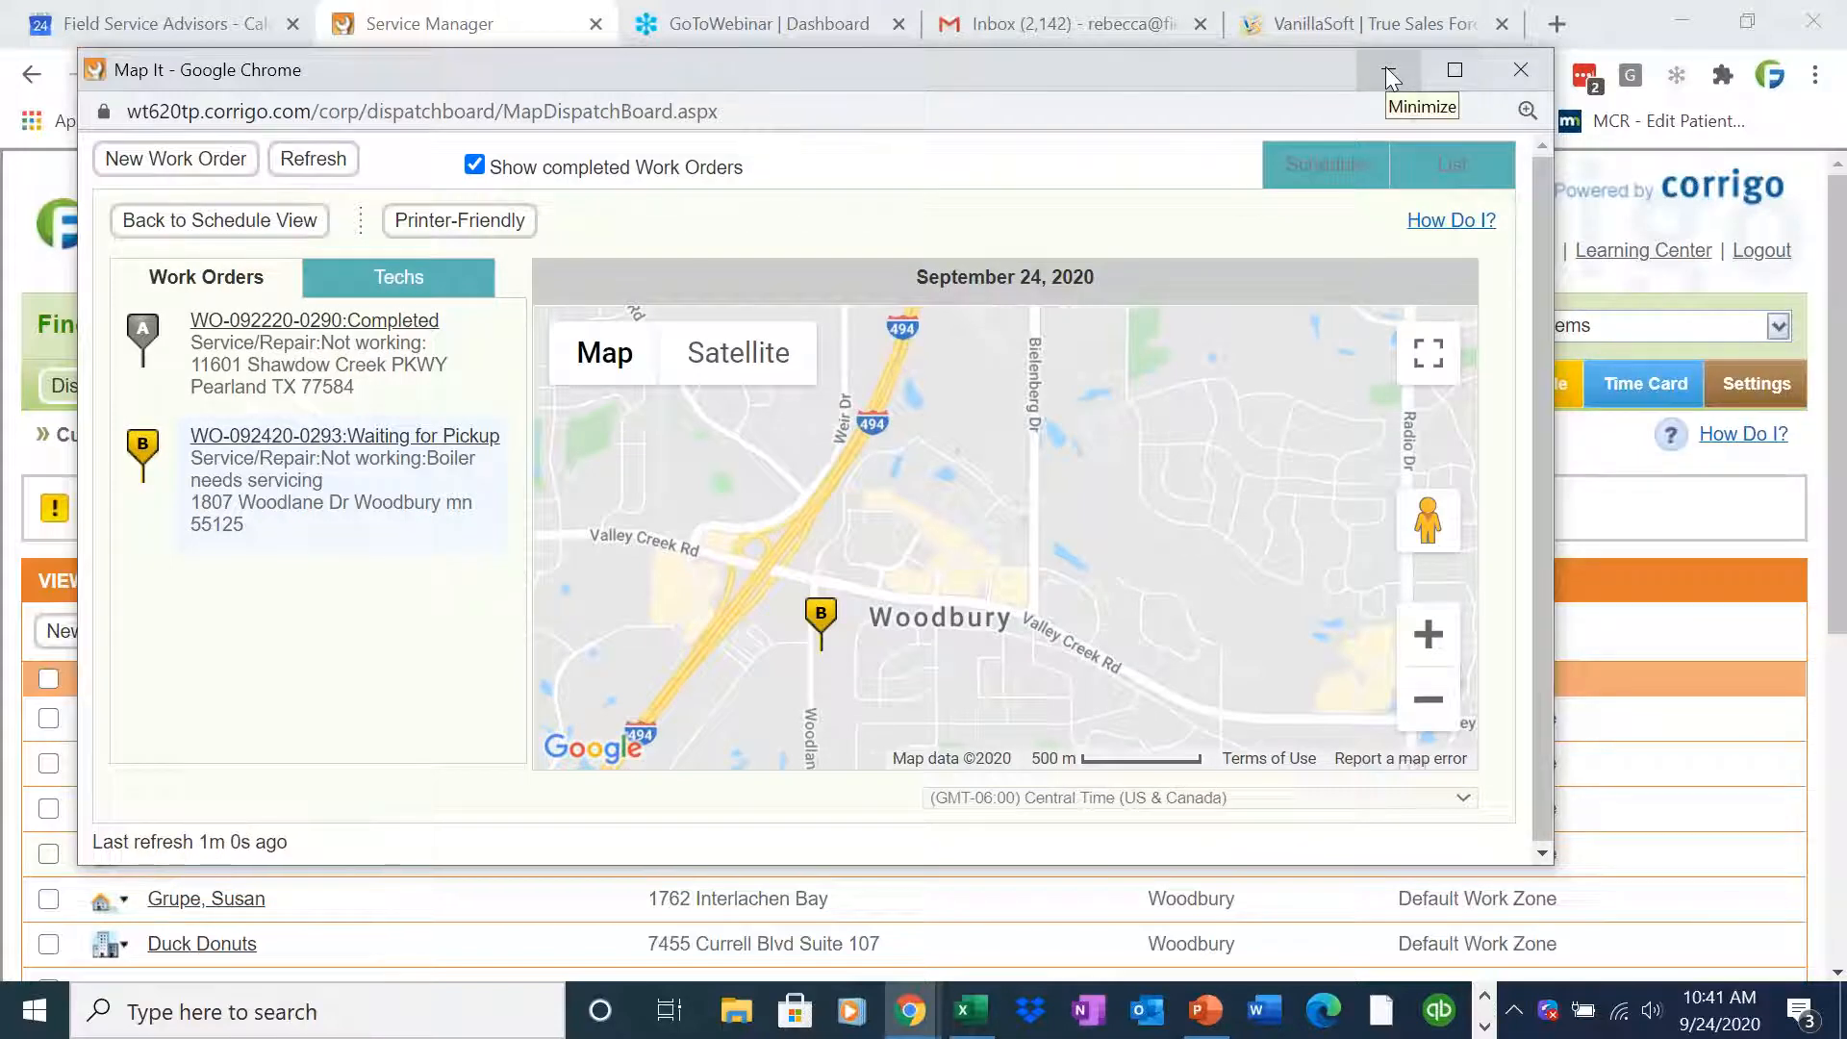
left_click(1386, 69)
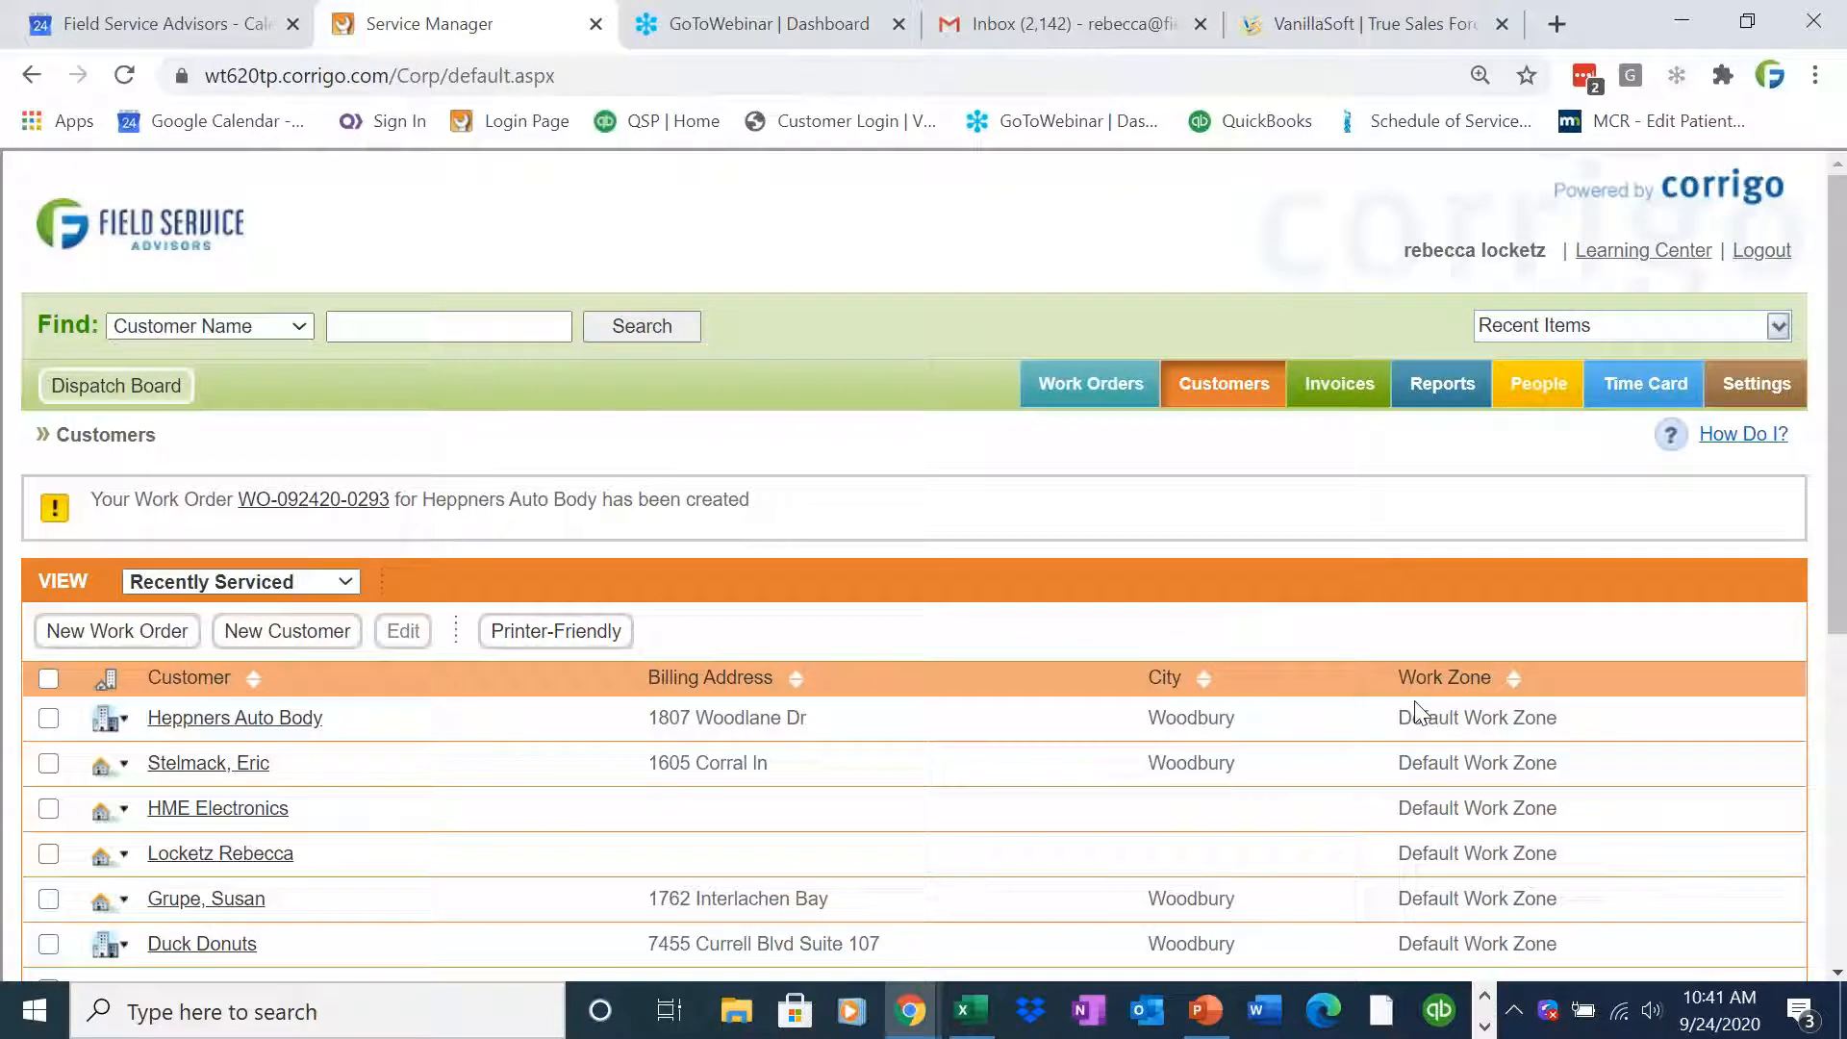
left_click(1485, 1025)
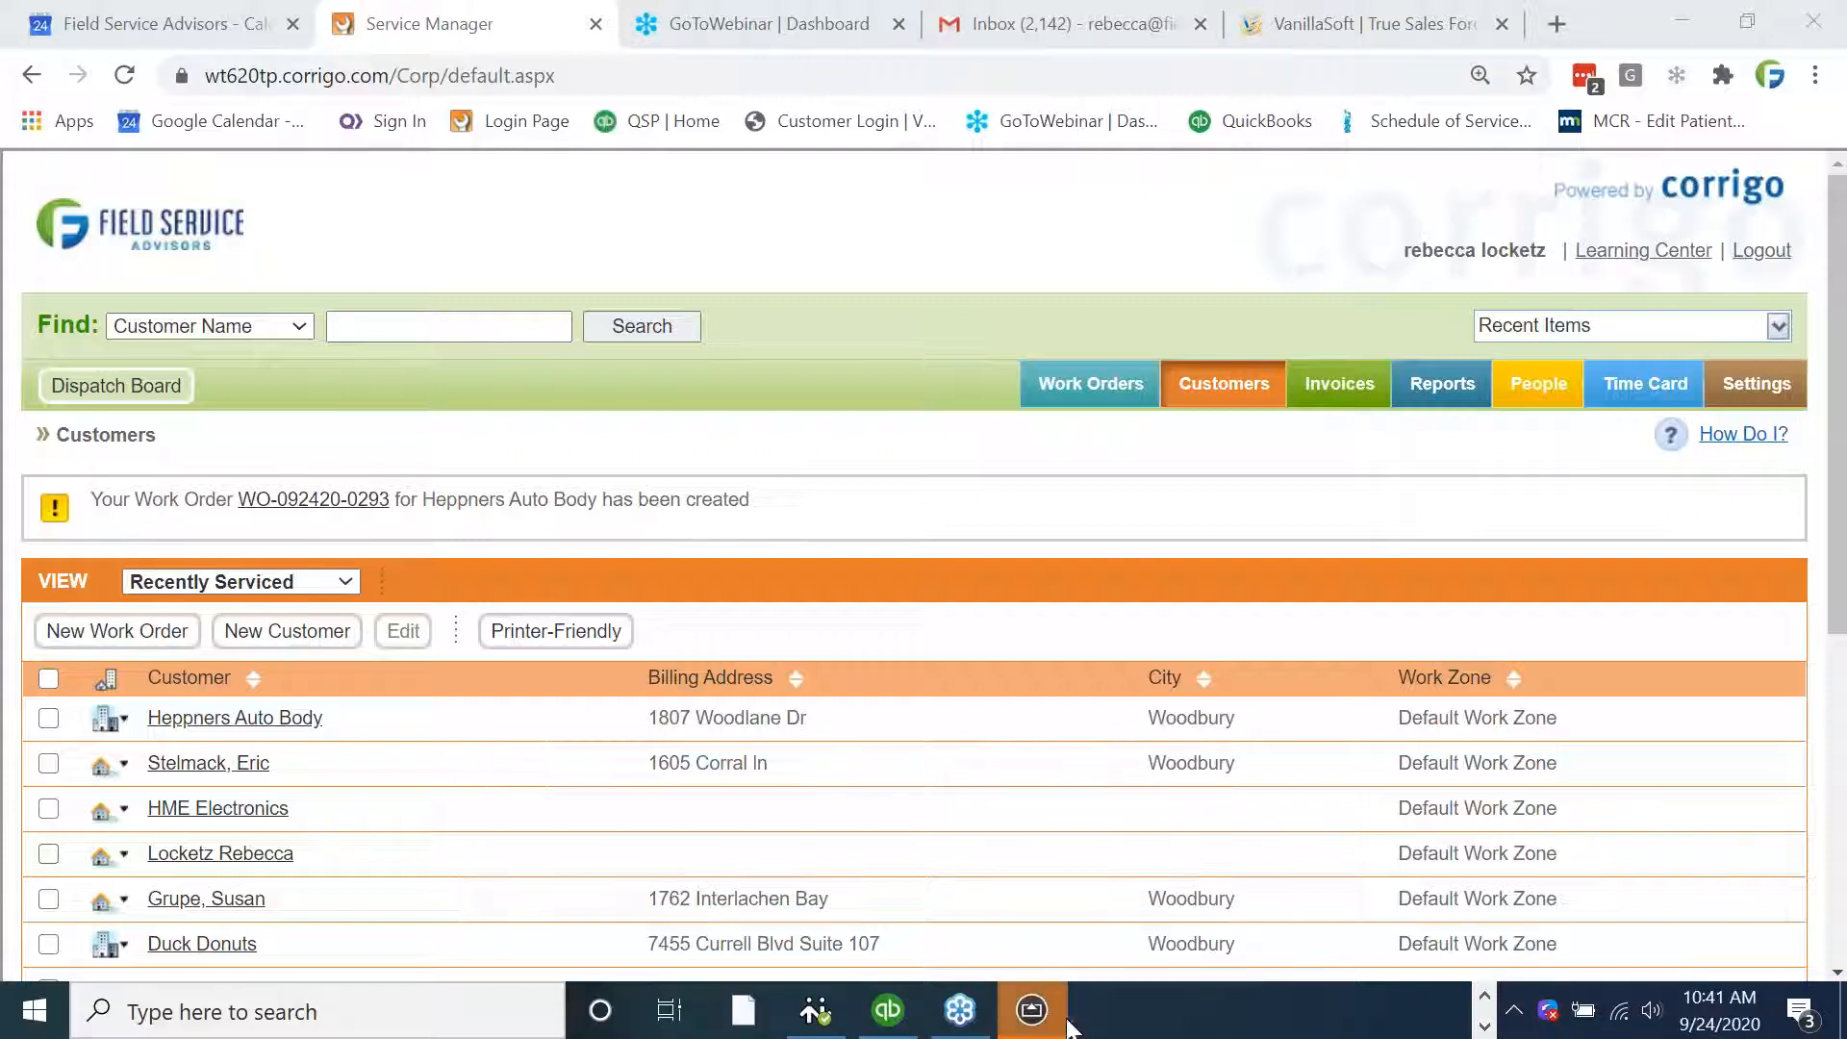
left_click(1049, 1025)
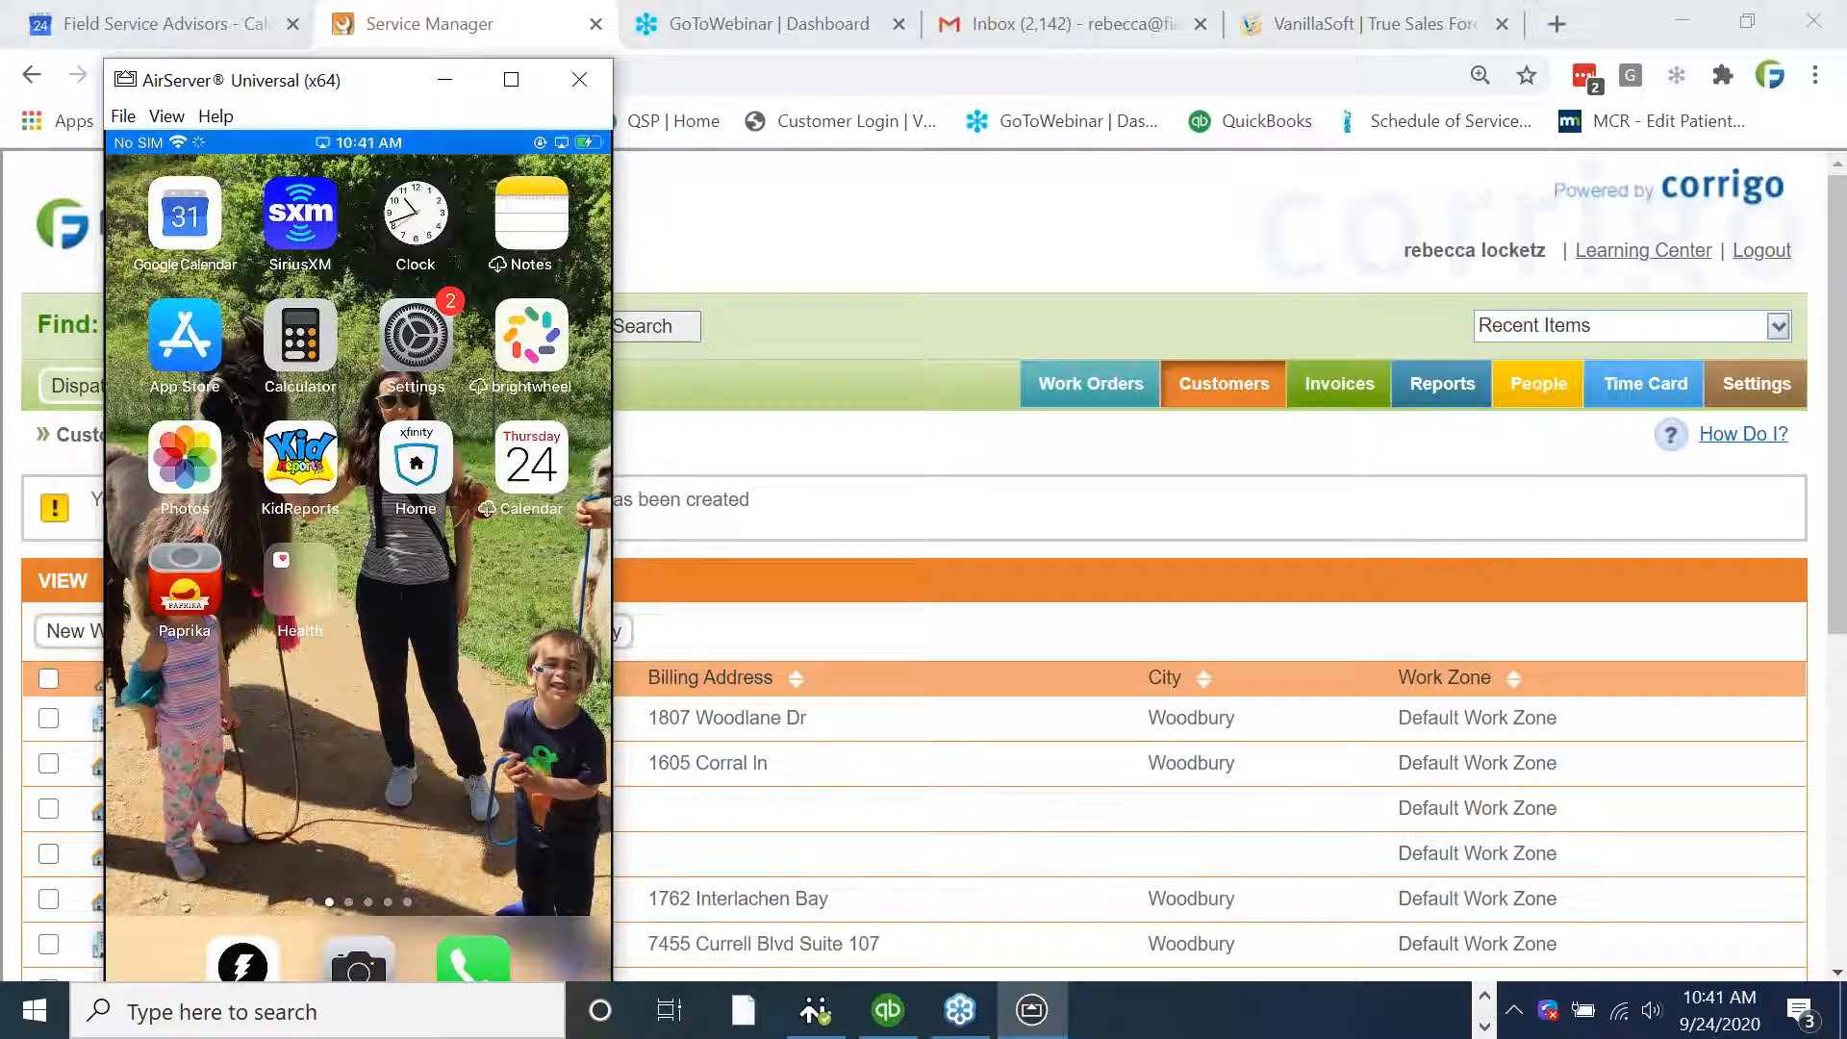
left_click(183, 510)
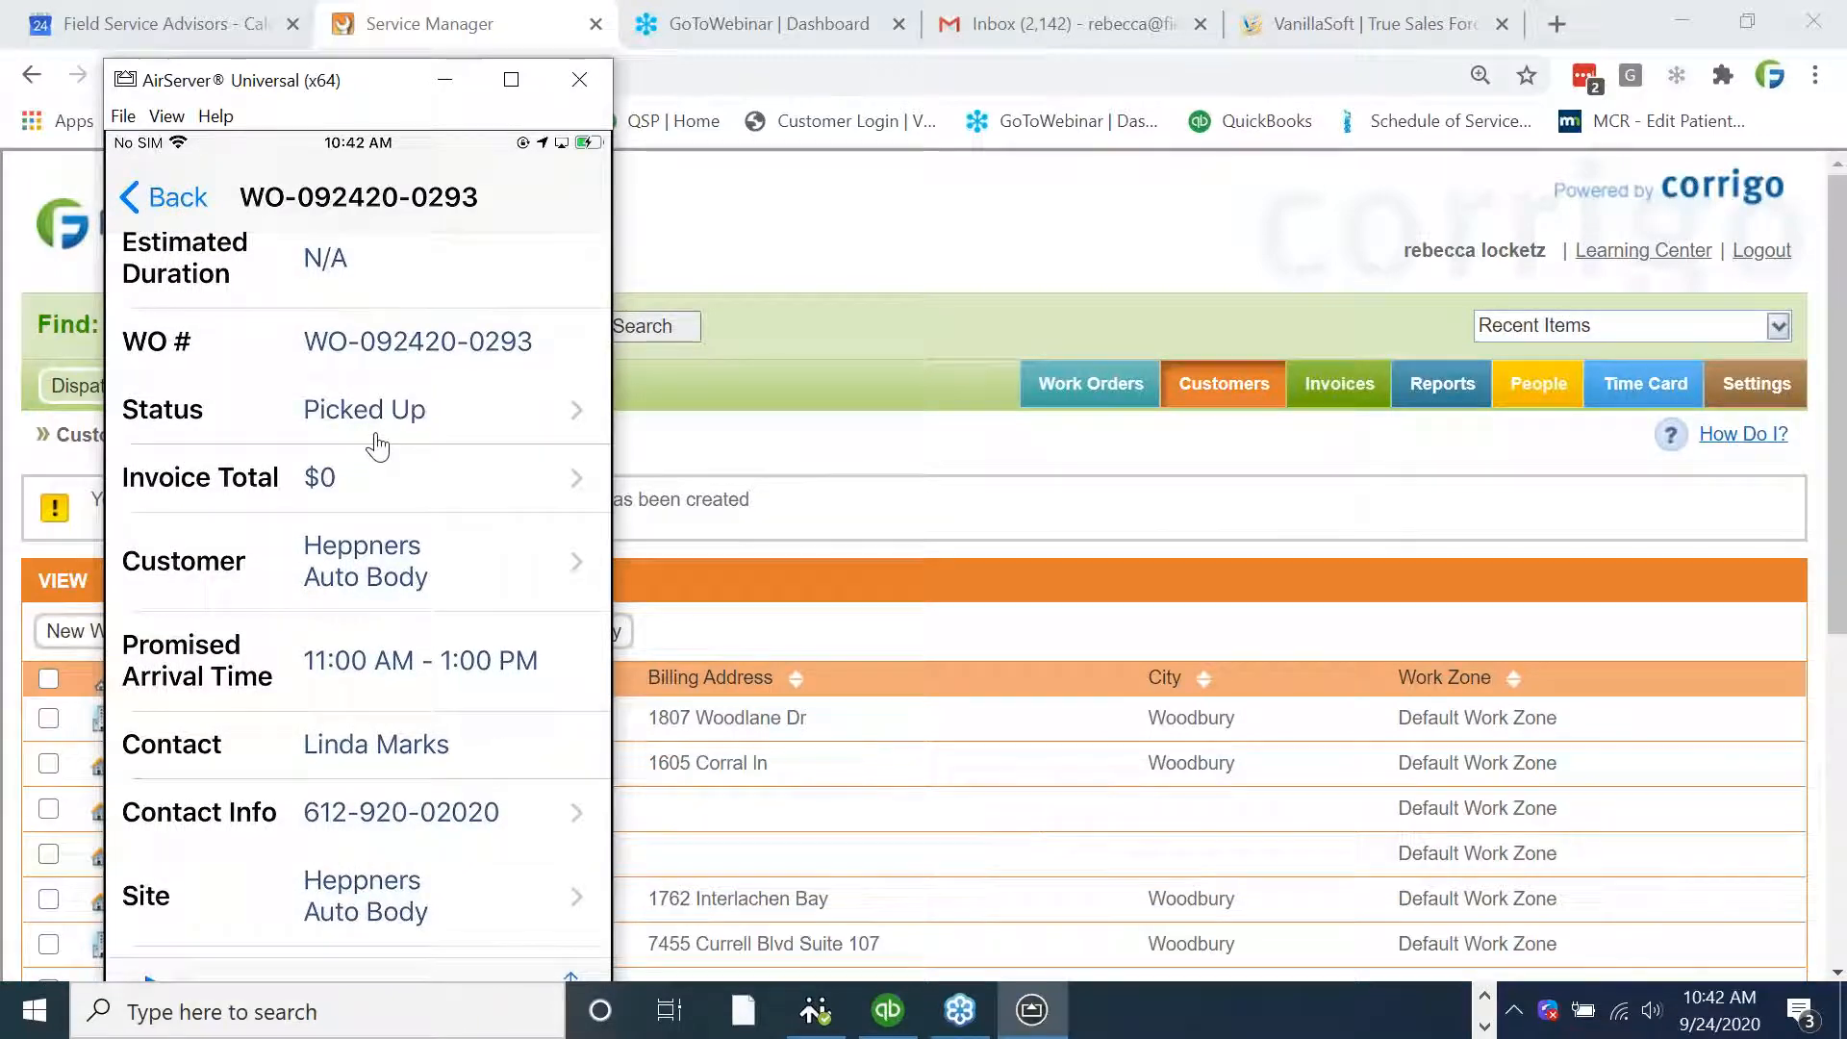
Return from the map to the dispatch board schedule view and maximize its window
left_click(816, 409)
left_click(150, 379)
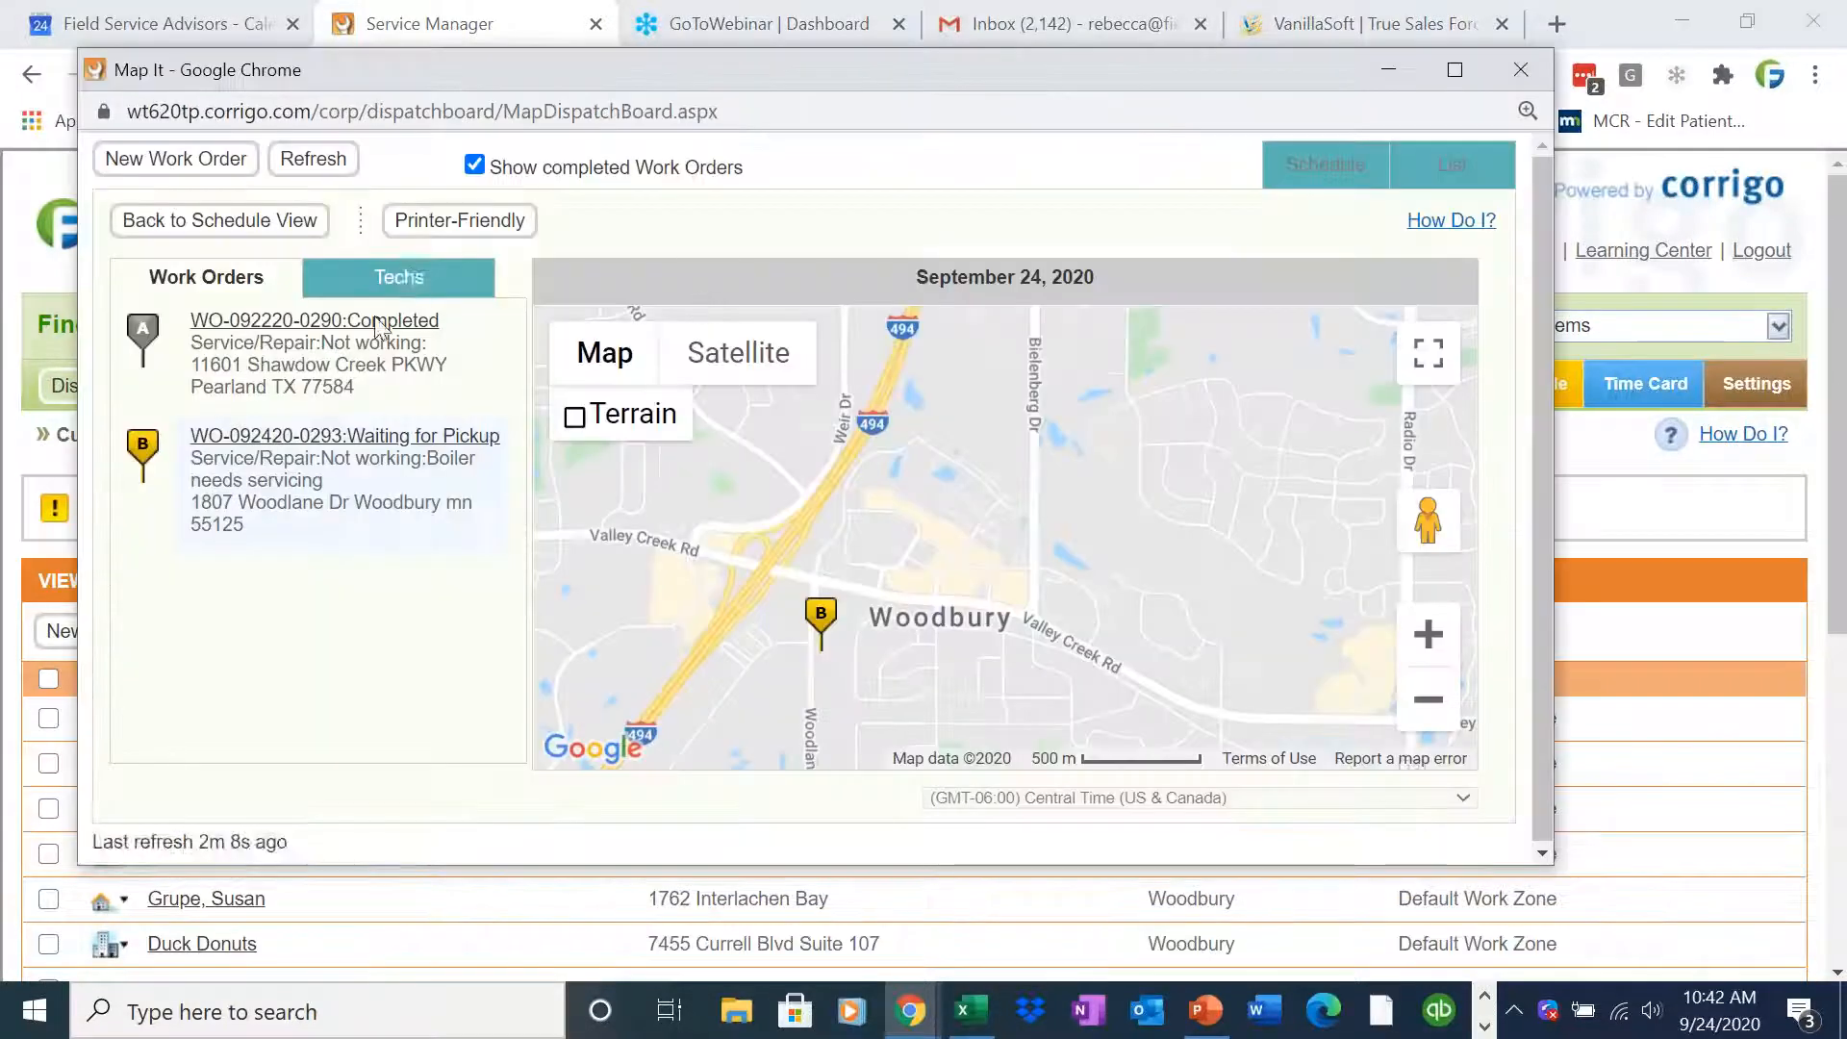
left_click(279, 221)
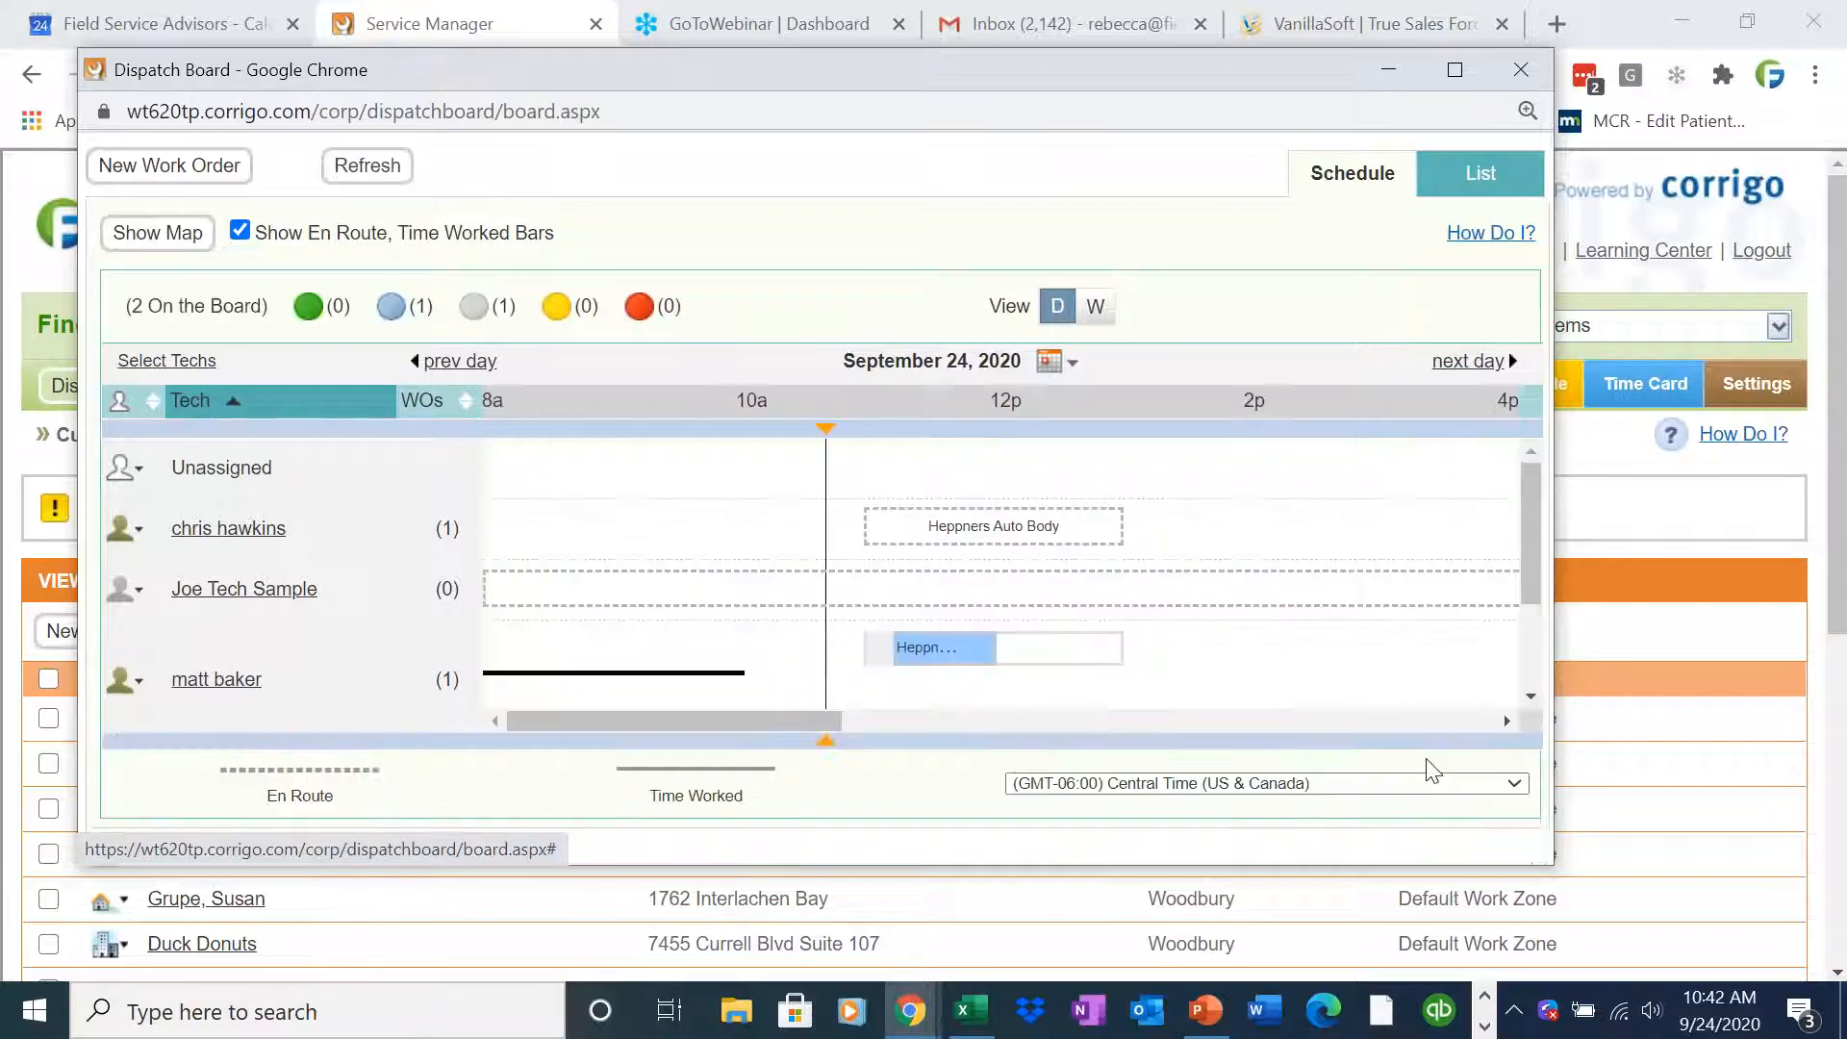
left_click(1454, 69)
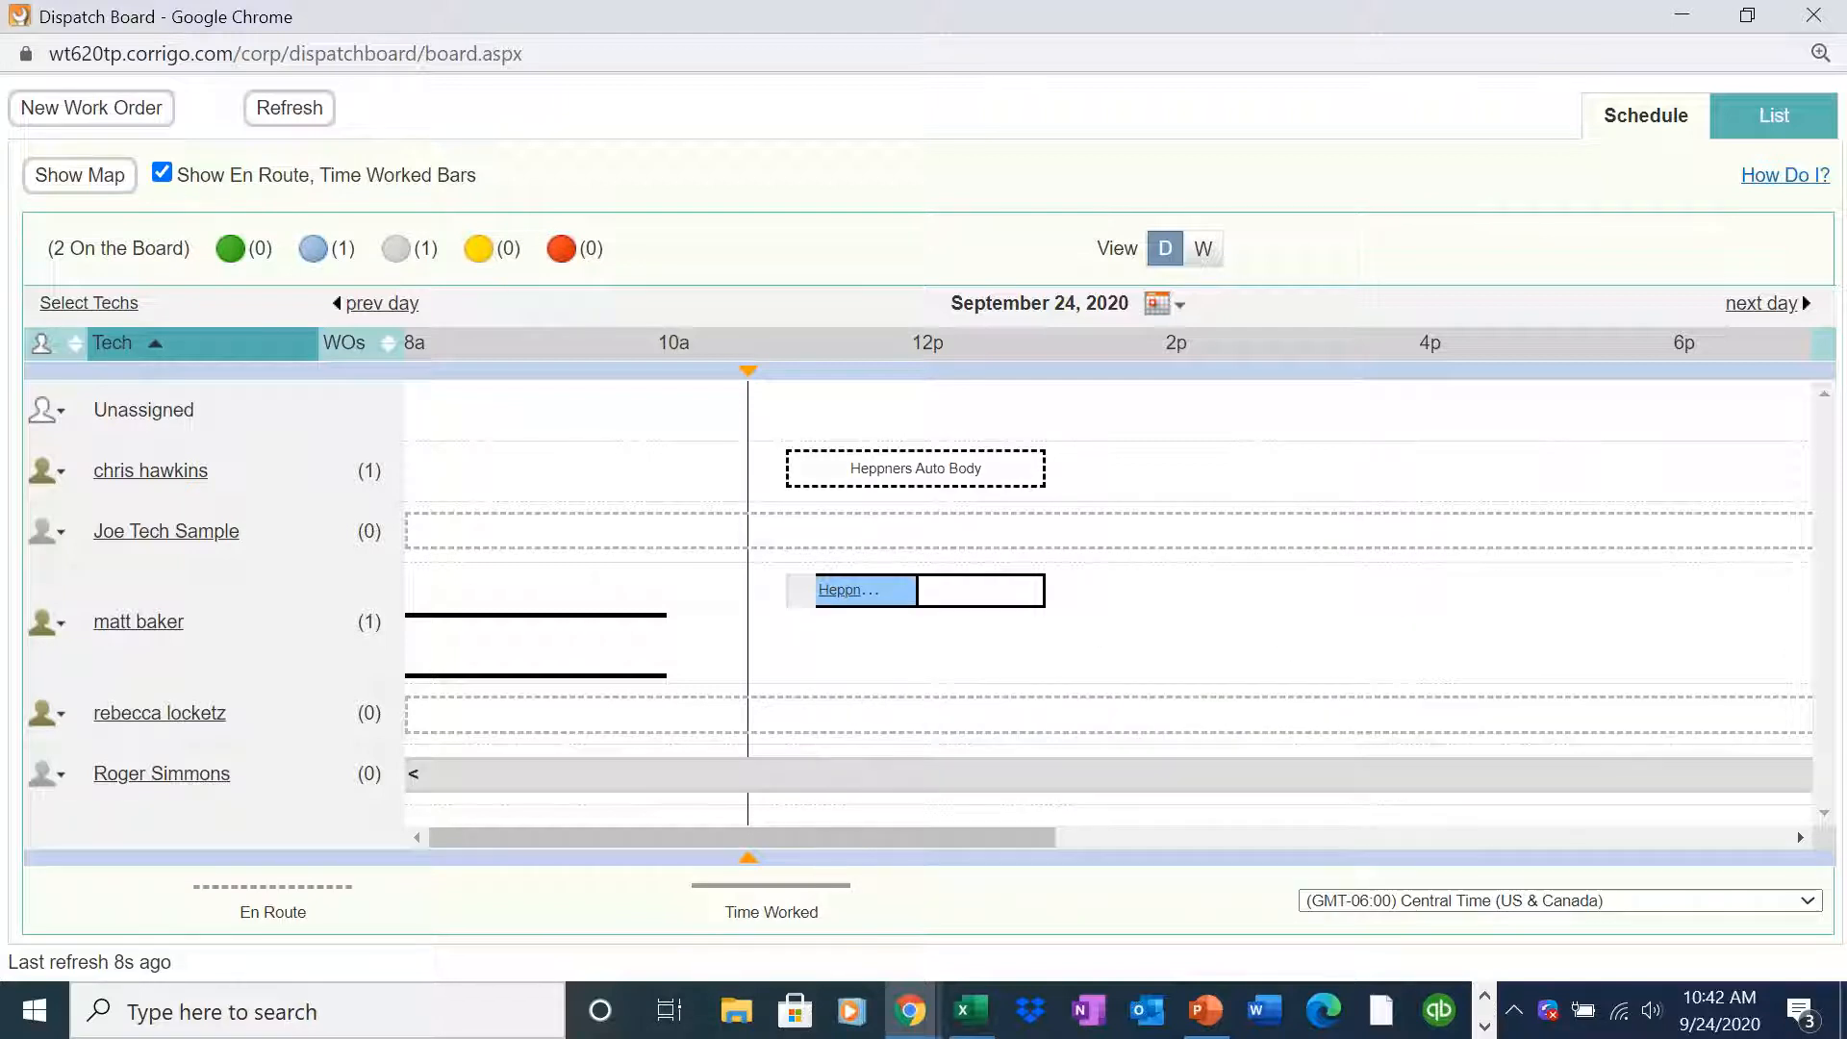
mouse_move(849, 606)
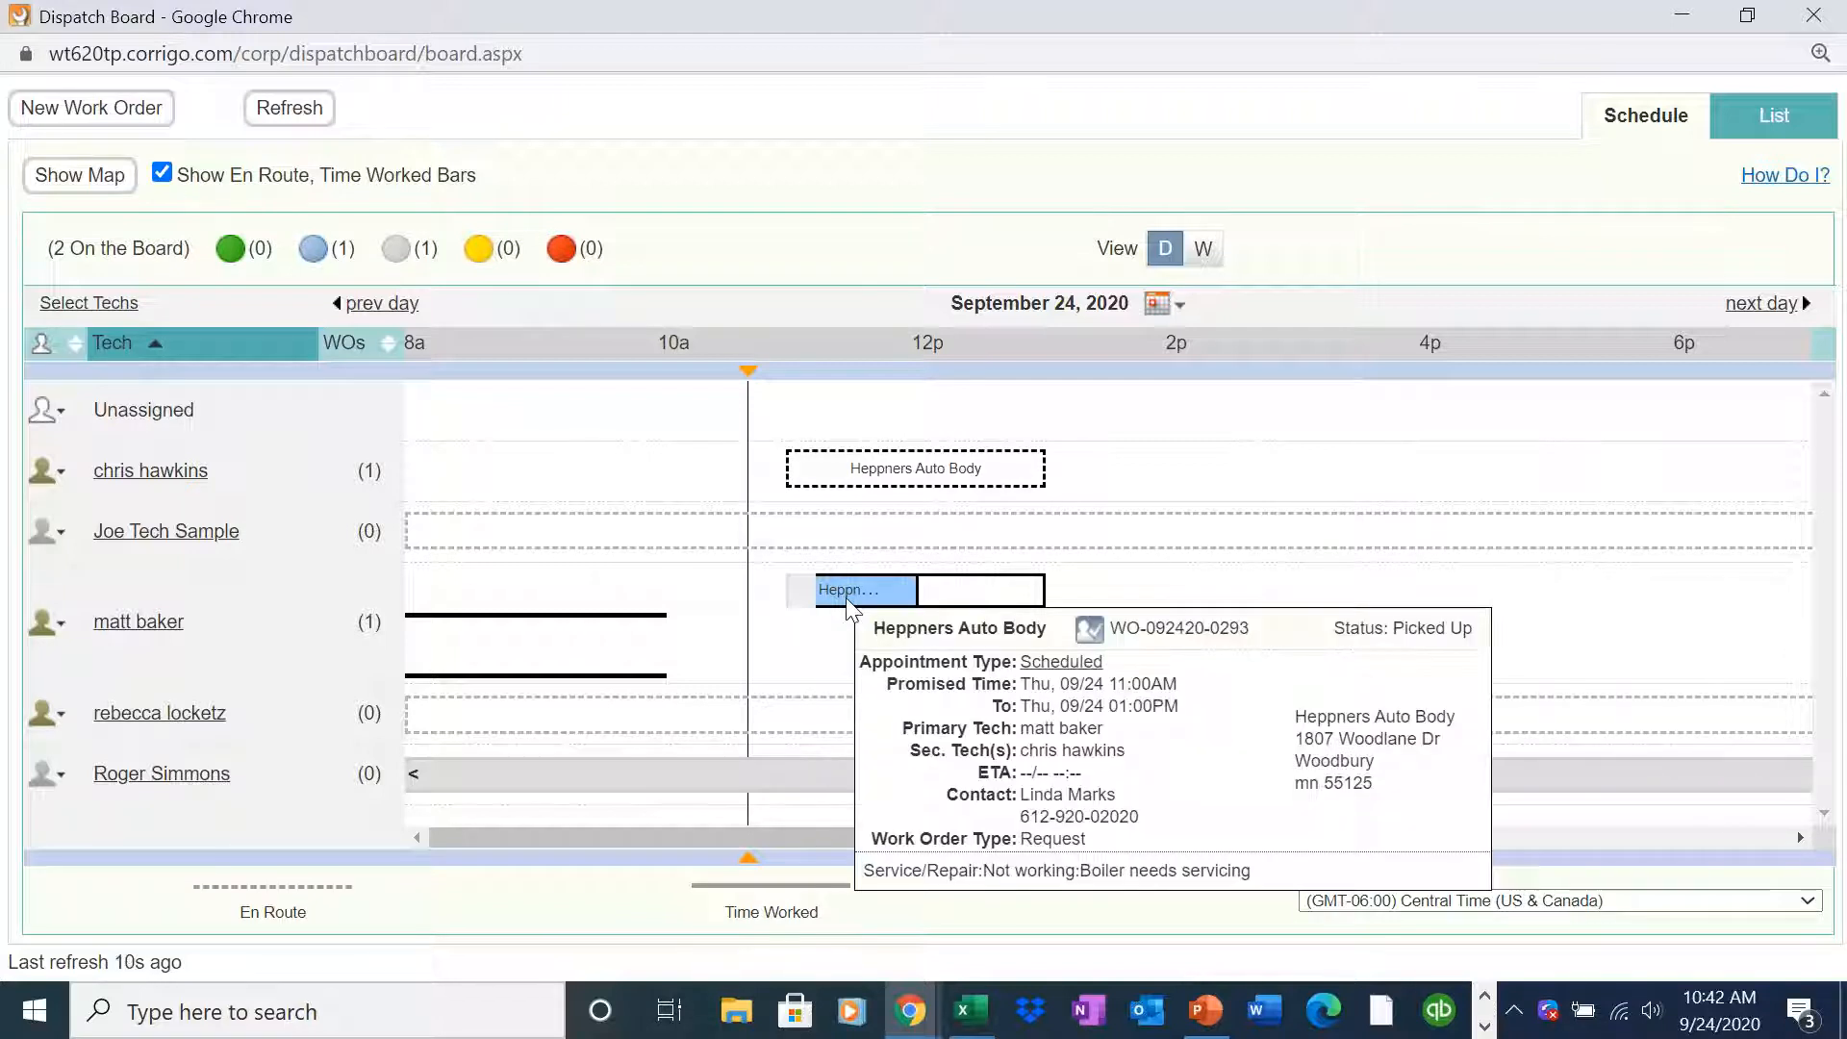
mouse_move(897, 481)
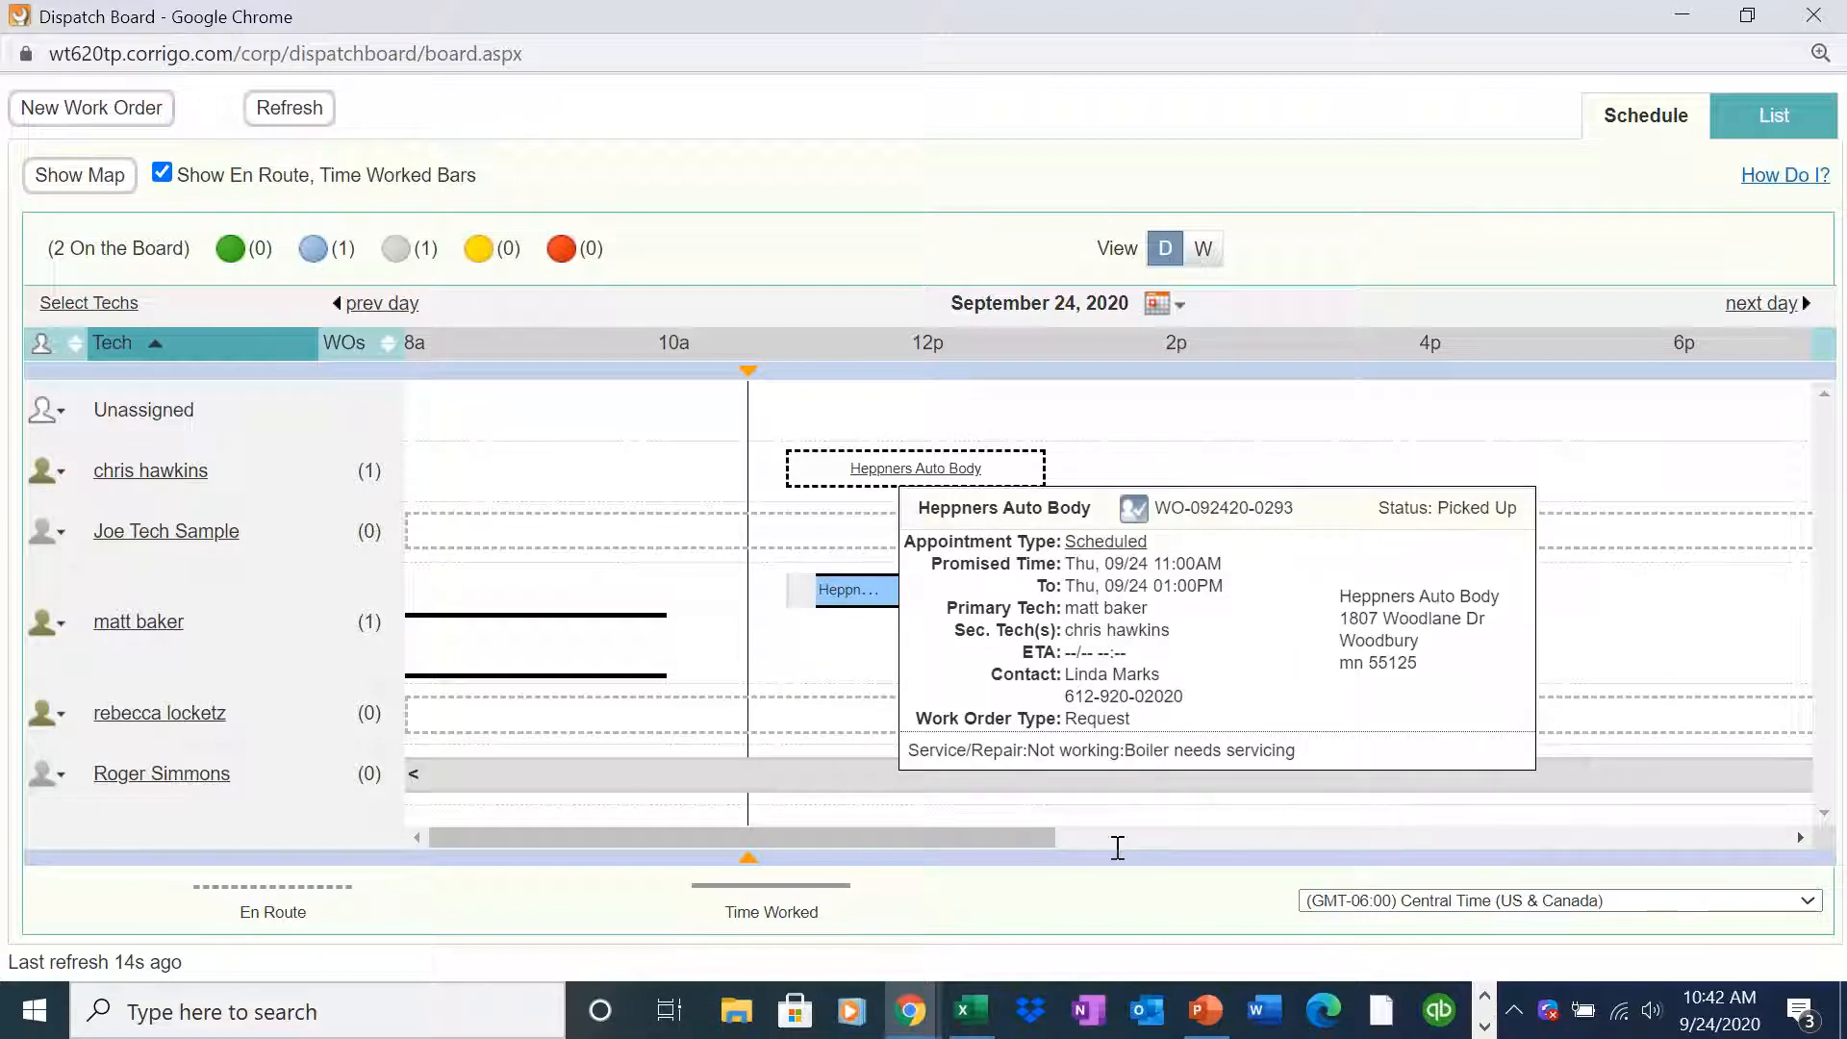
left_click(1485, 1026)
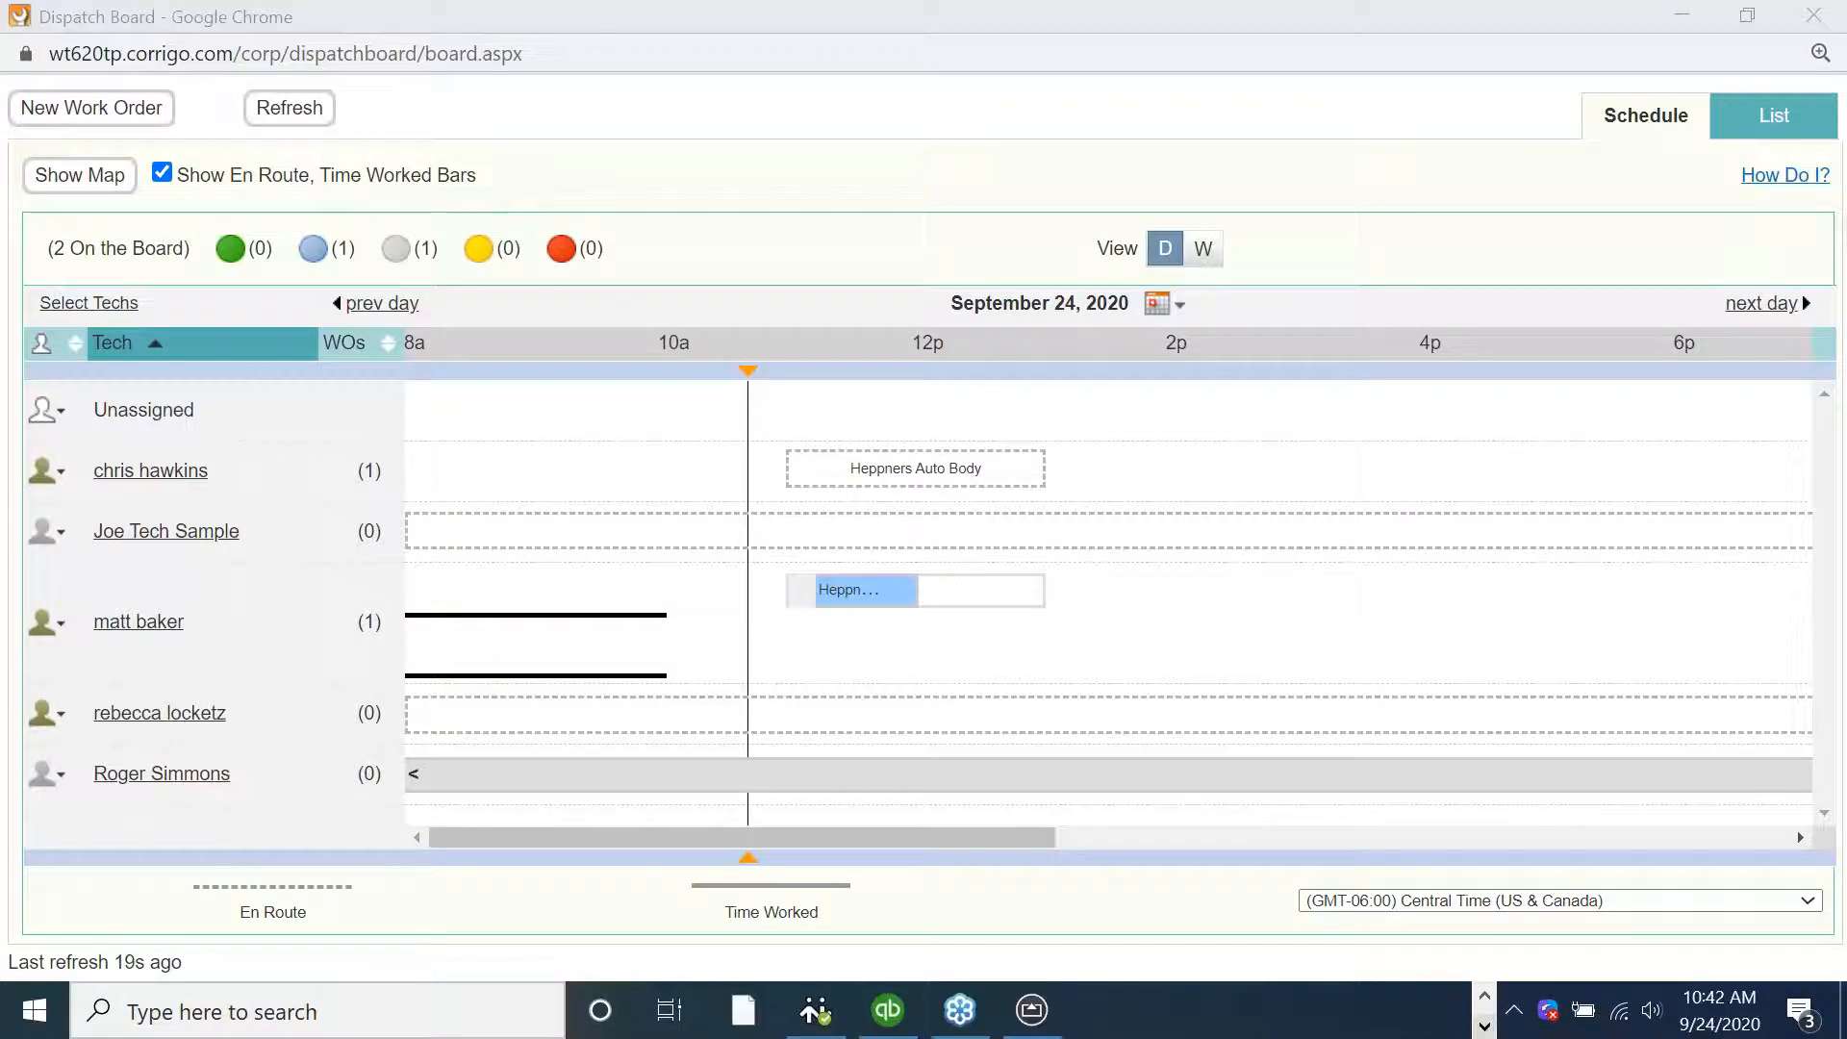
Open the mirrored phone's work order, start a status change, and enter the work-done note 'I was on site for two hours I fixed the boiler it needed a coil to be replaced.'
left_click(1009, 1025)
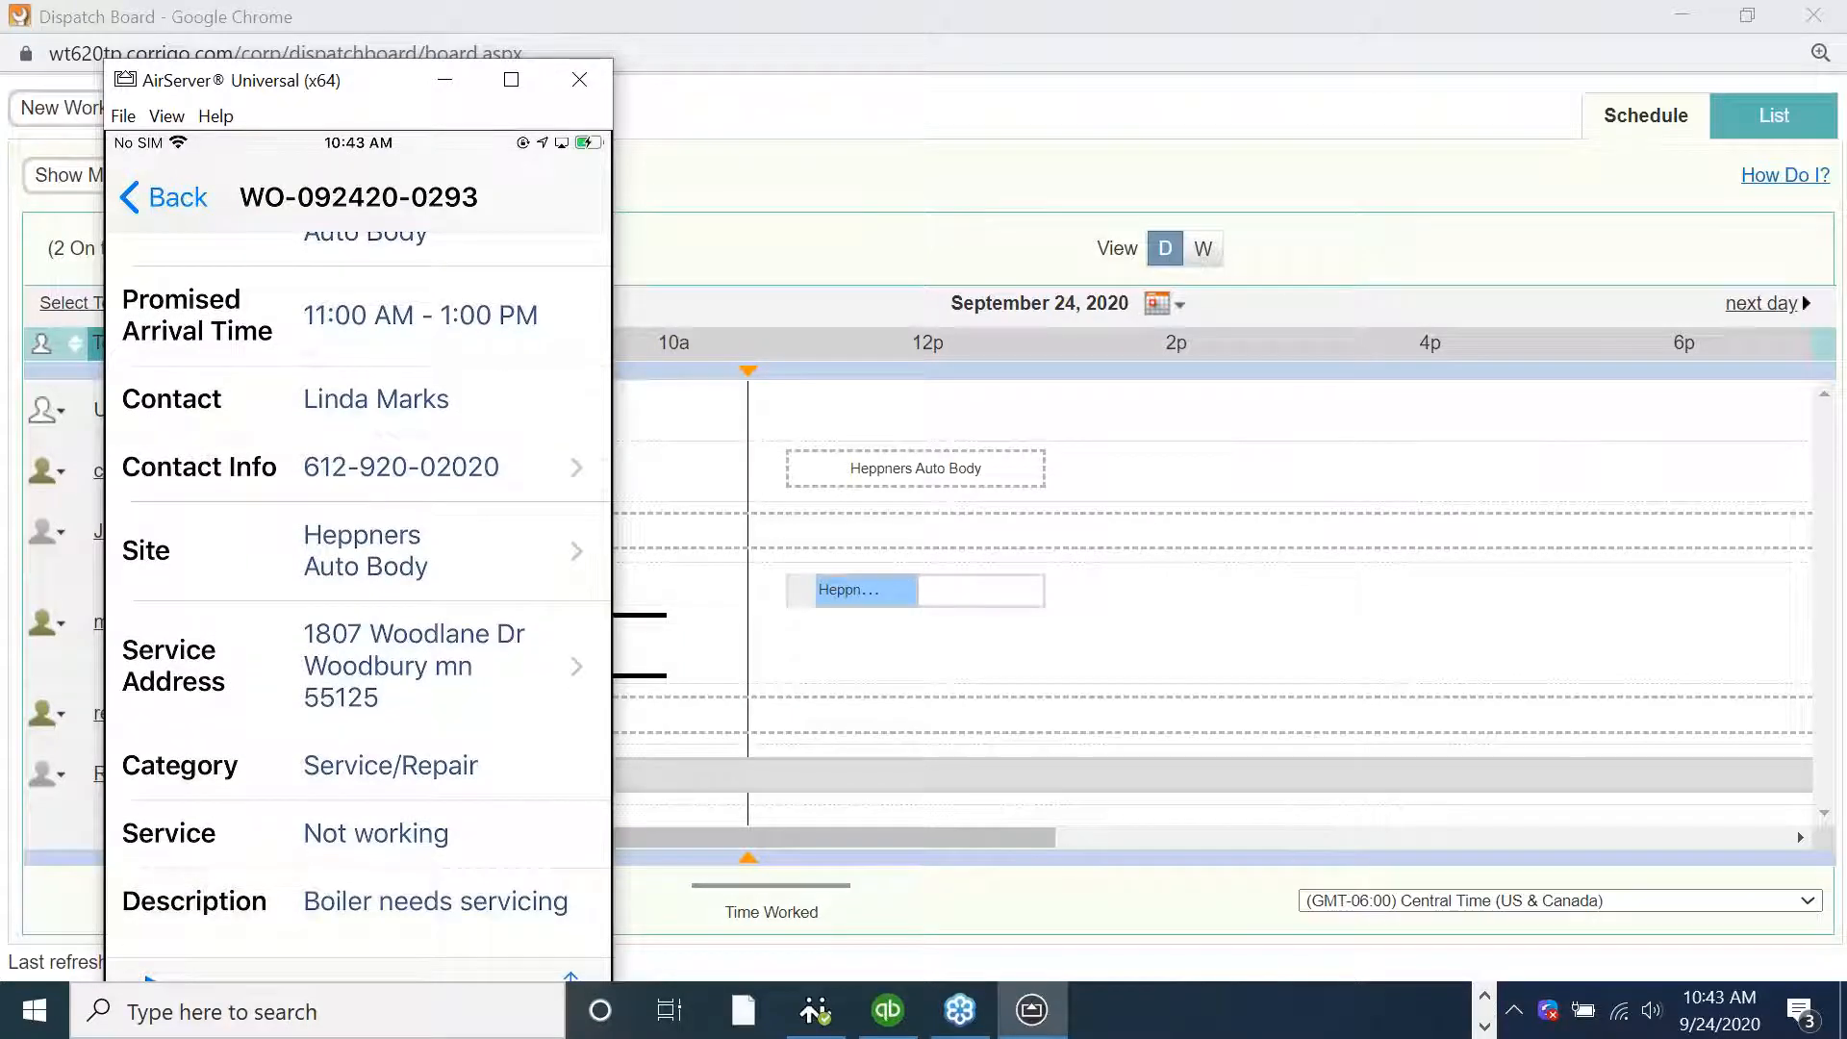
left_click(398, 672)
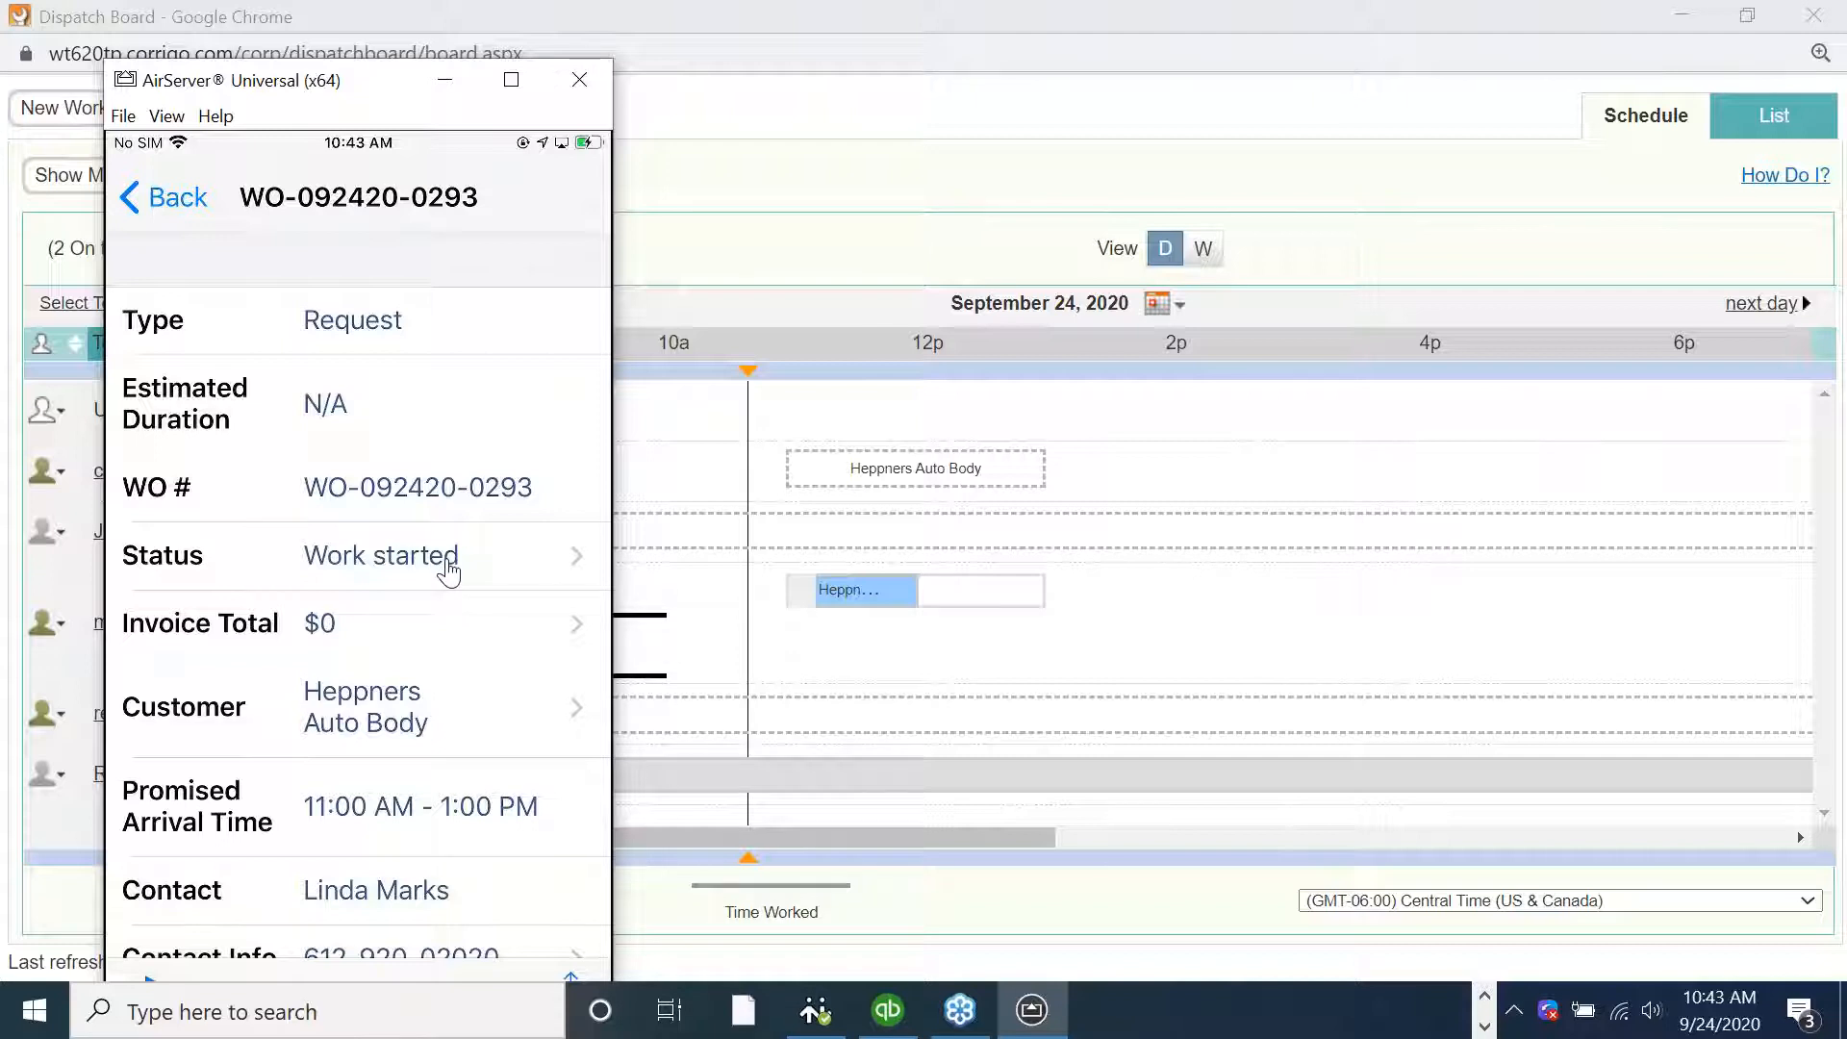
left_click(448, 572)
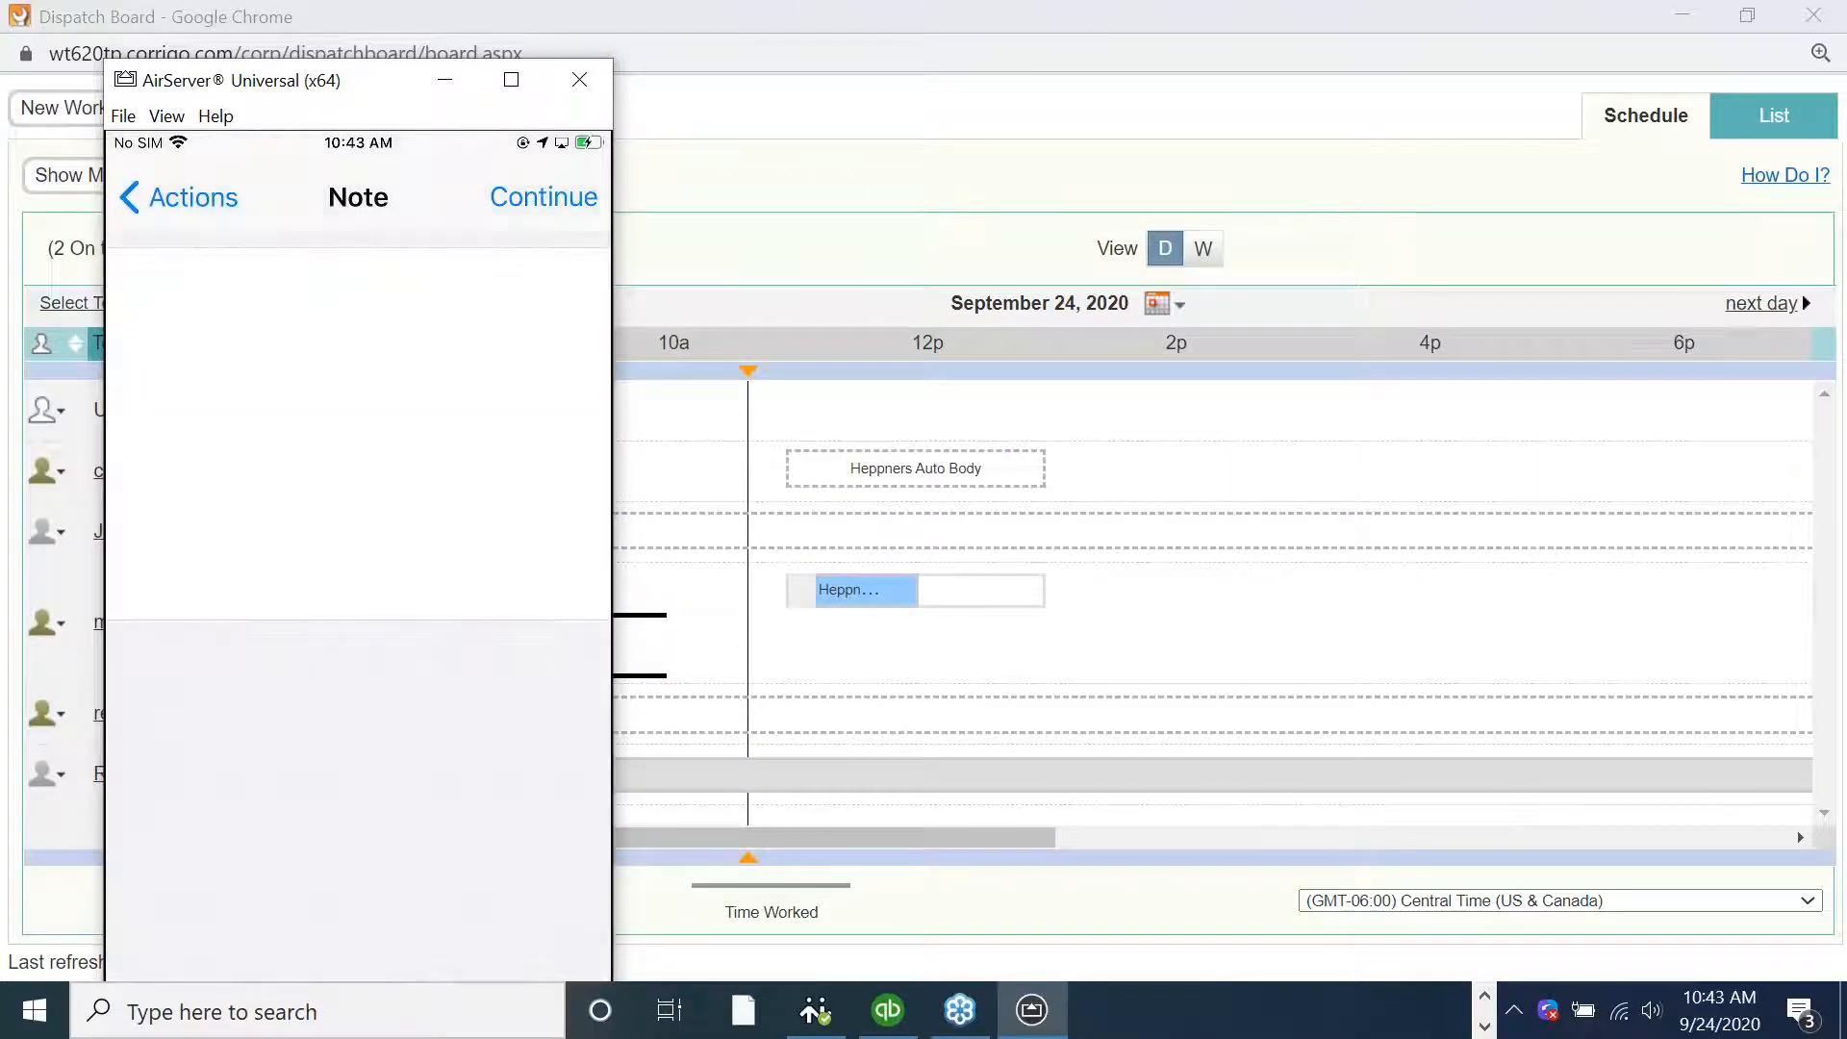
left_click(377, 459)
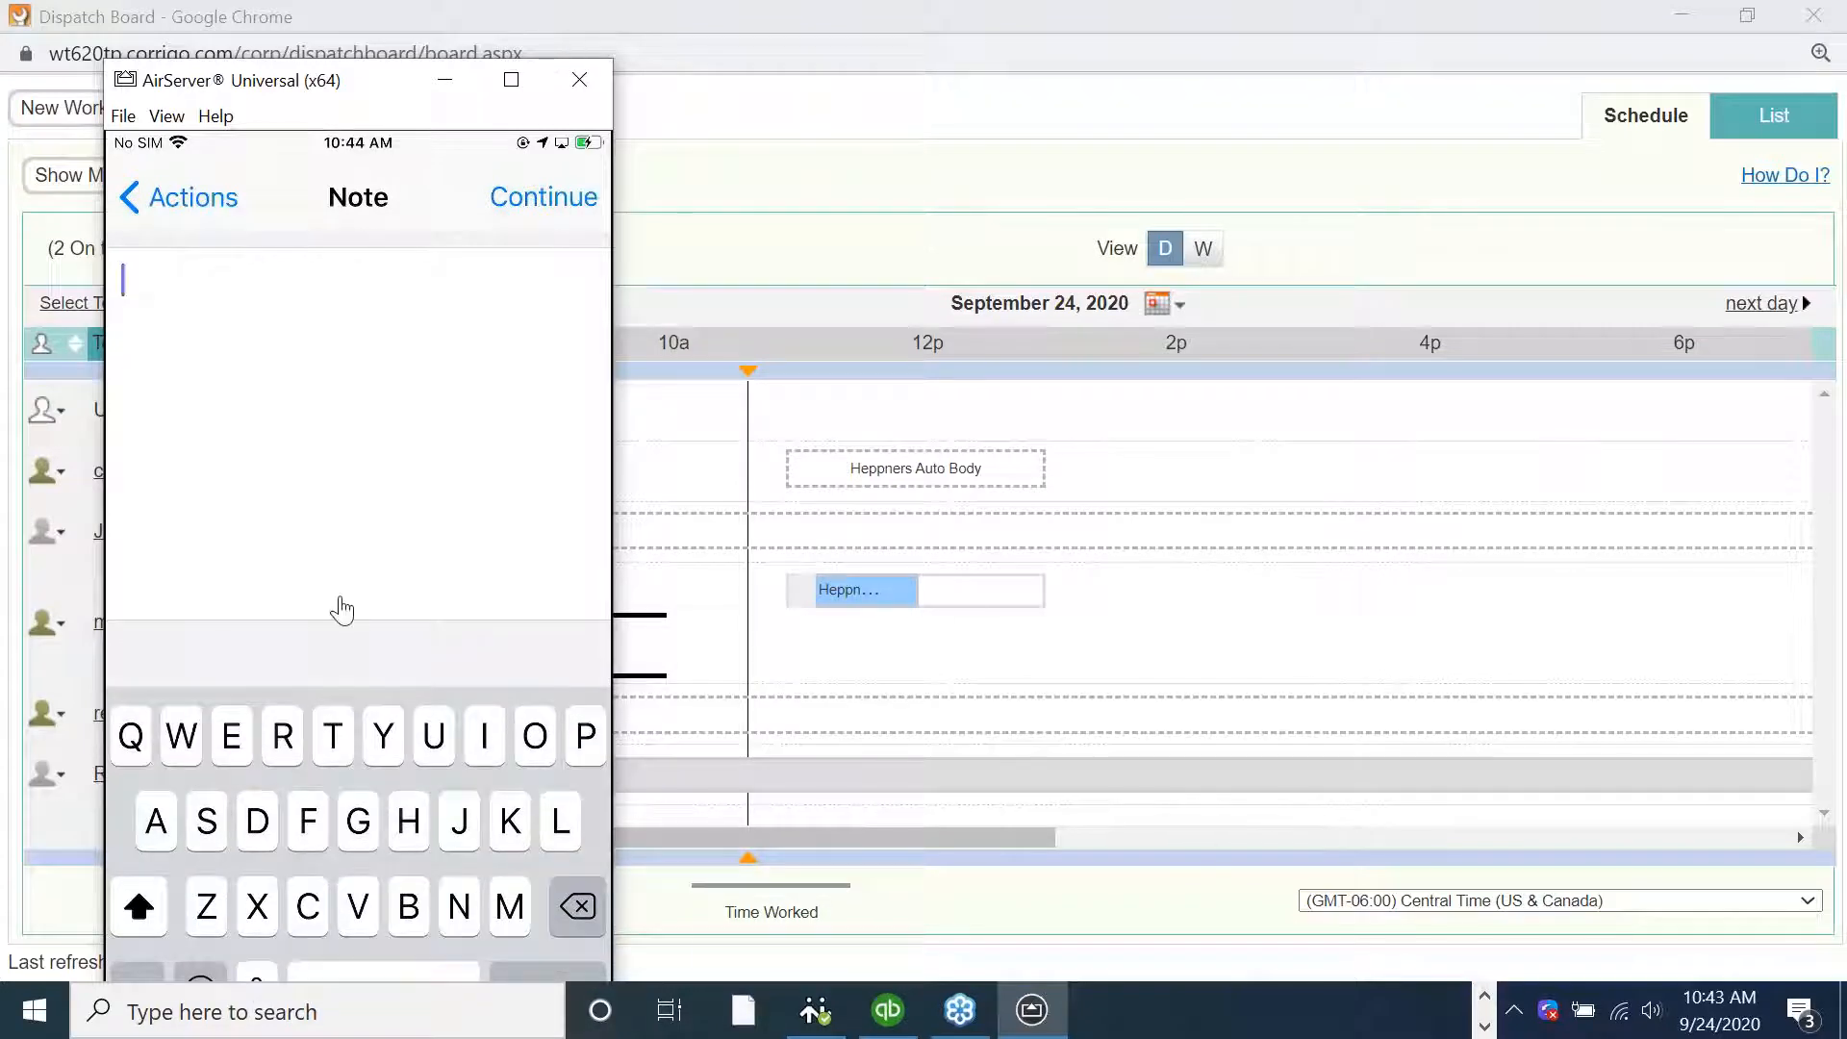
left_click_drag(353, 84, 357, 27)
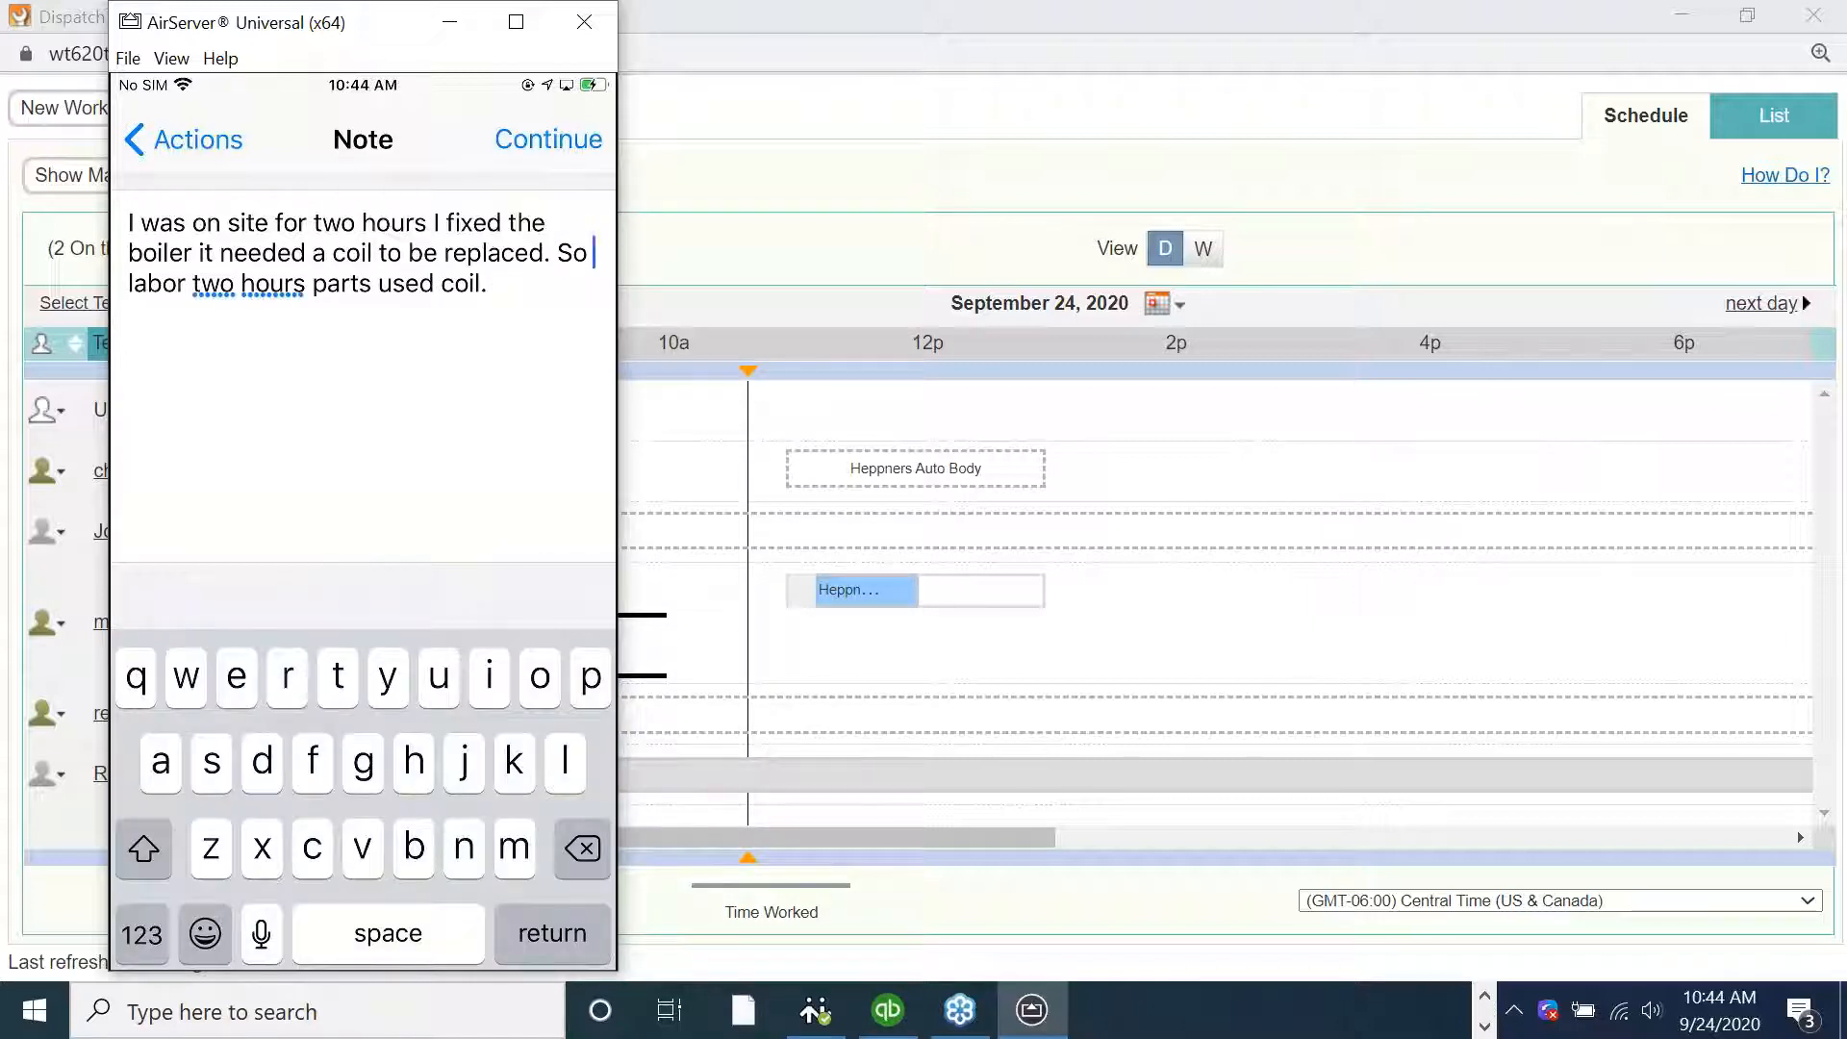
key("BackSpace")
key("BackSpace")
key("BackSpace")
key("Return")
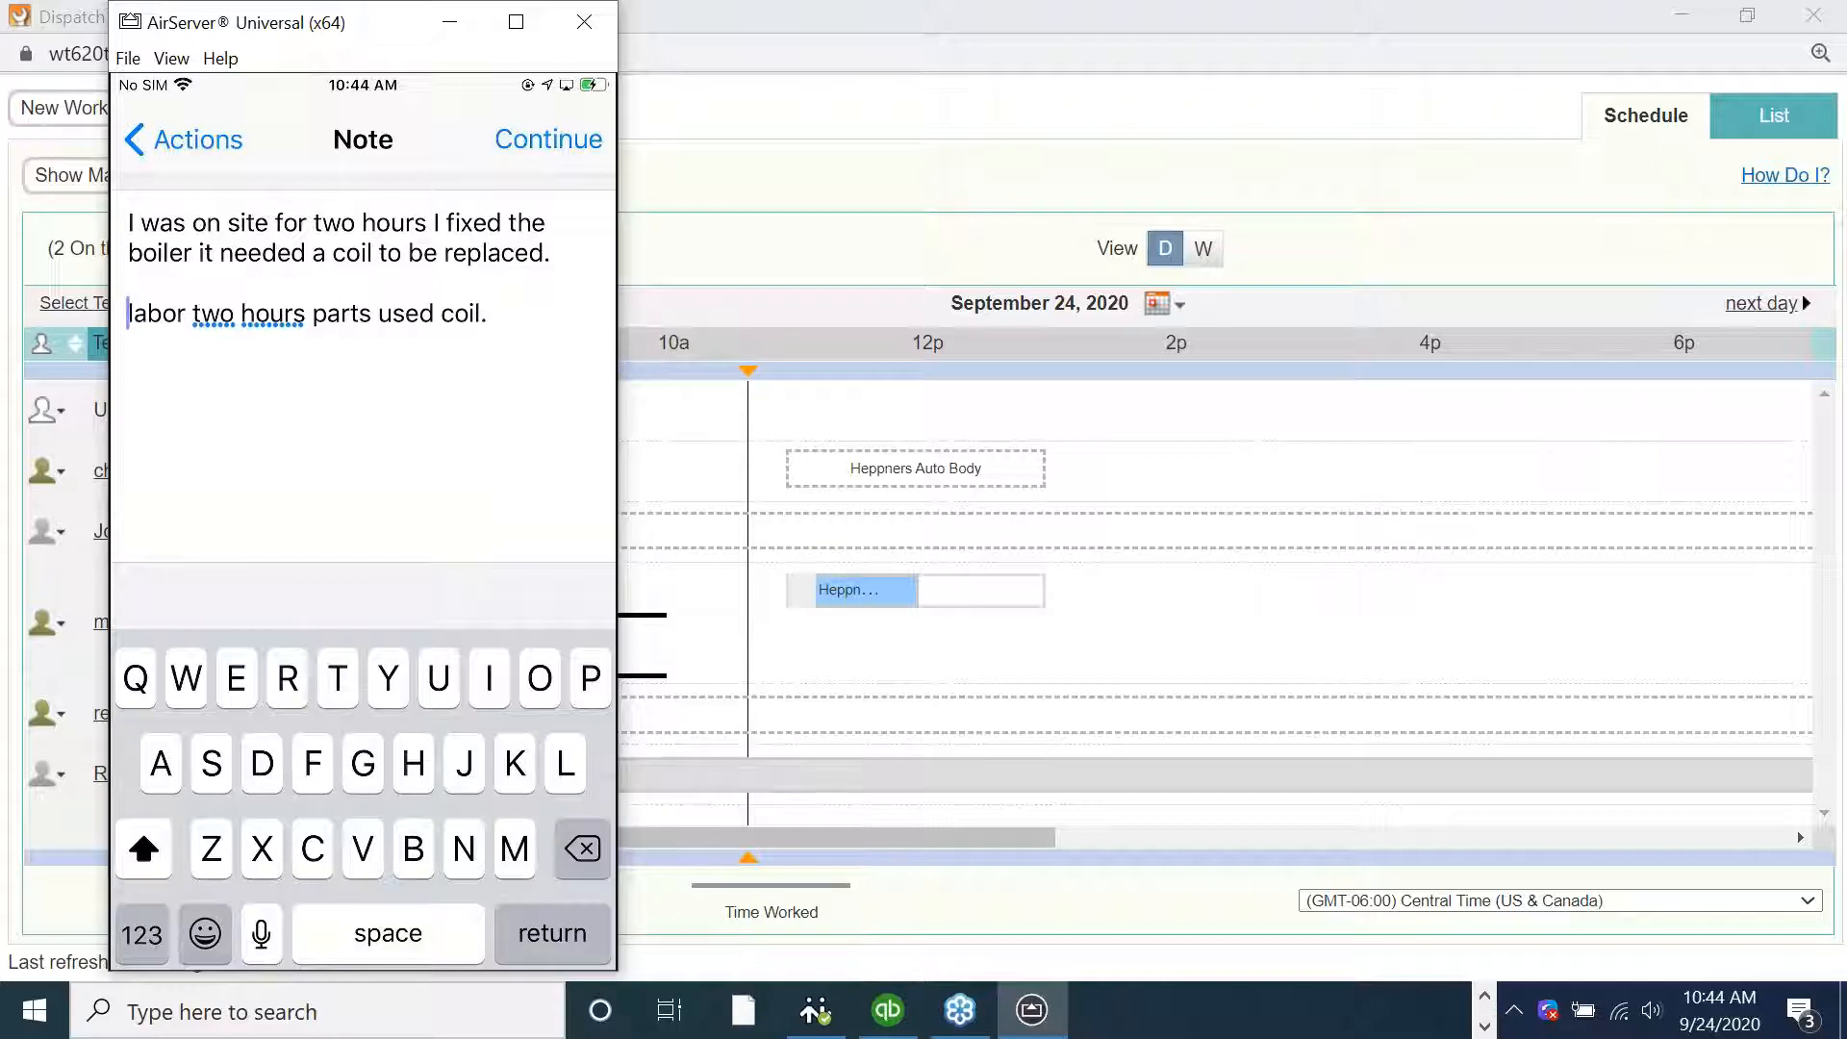
Add 'labor two hours' and 'parts used coil' on separate lines of the note and continue
left_click(488, 314)
left_click(312, 314)
key("Return")
left_click(304, 343)
key("Return")
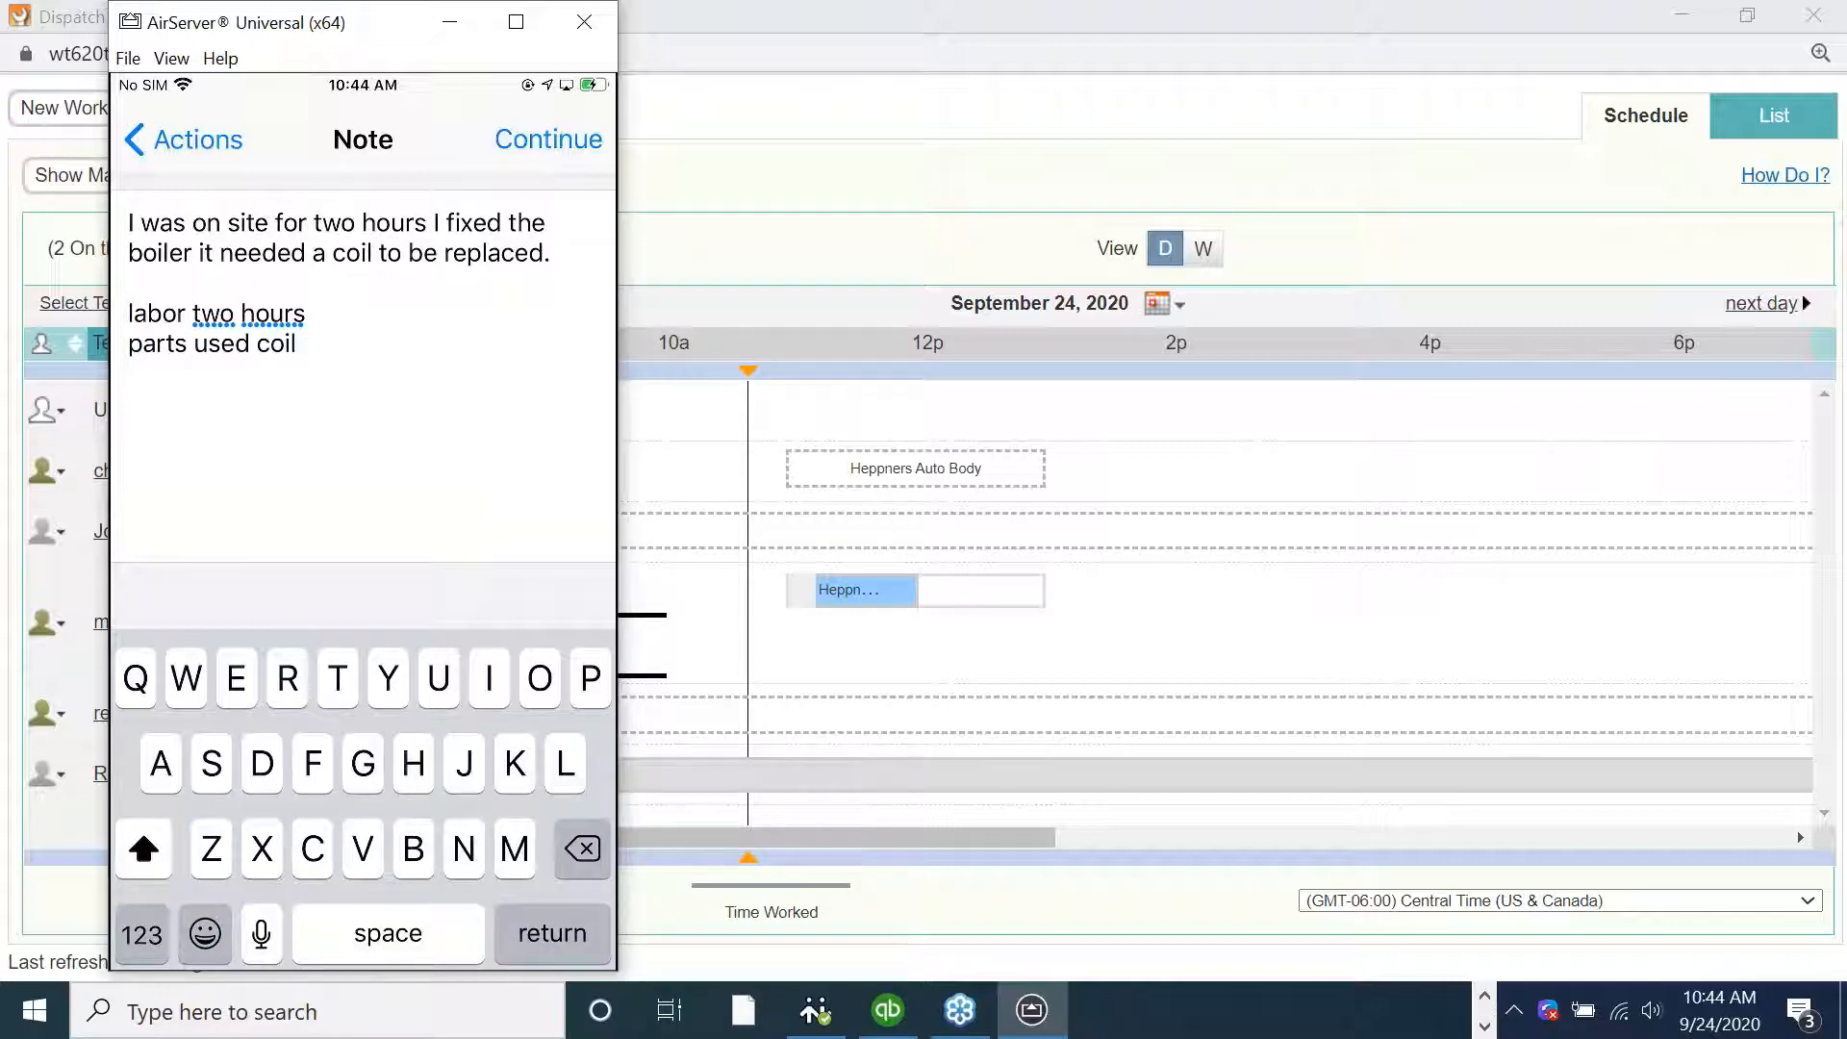
left_click(548, 140)
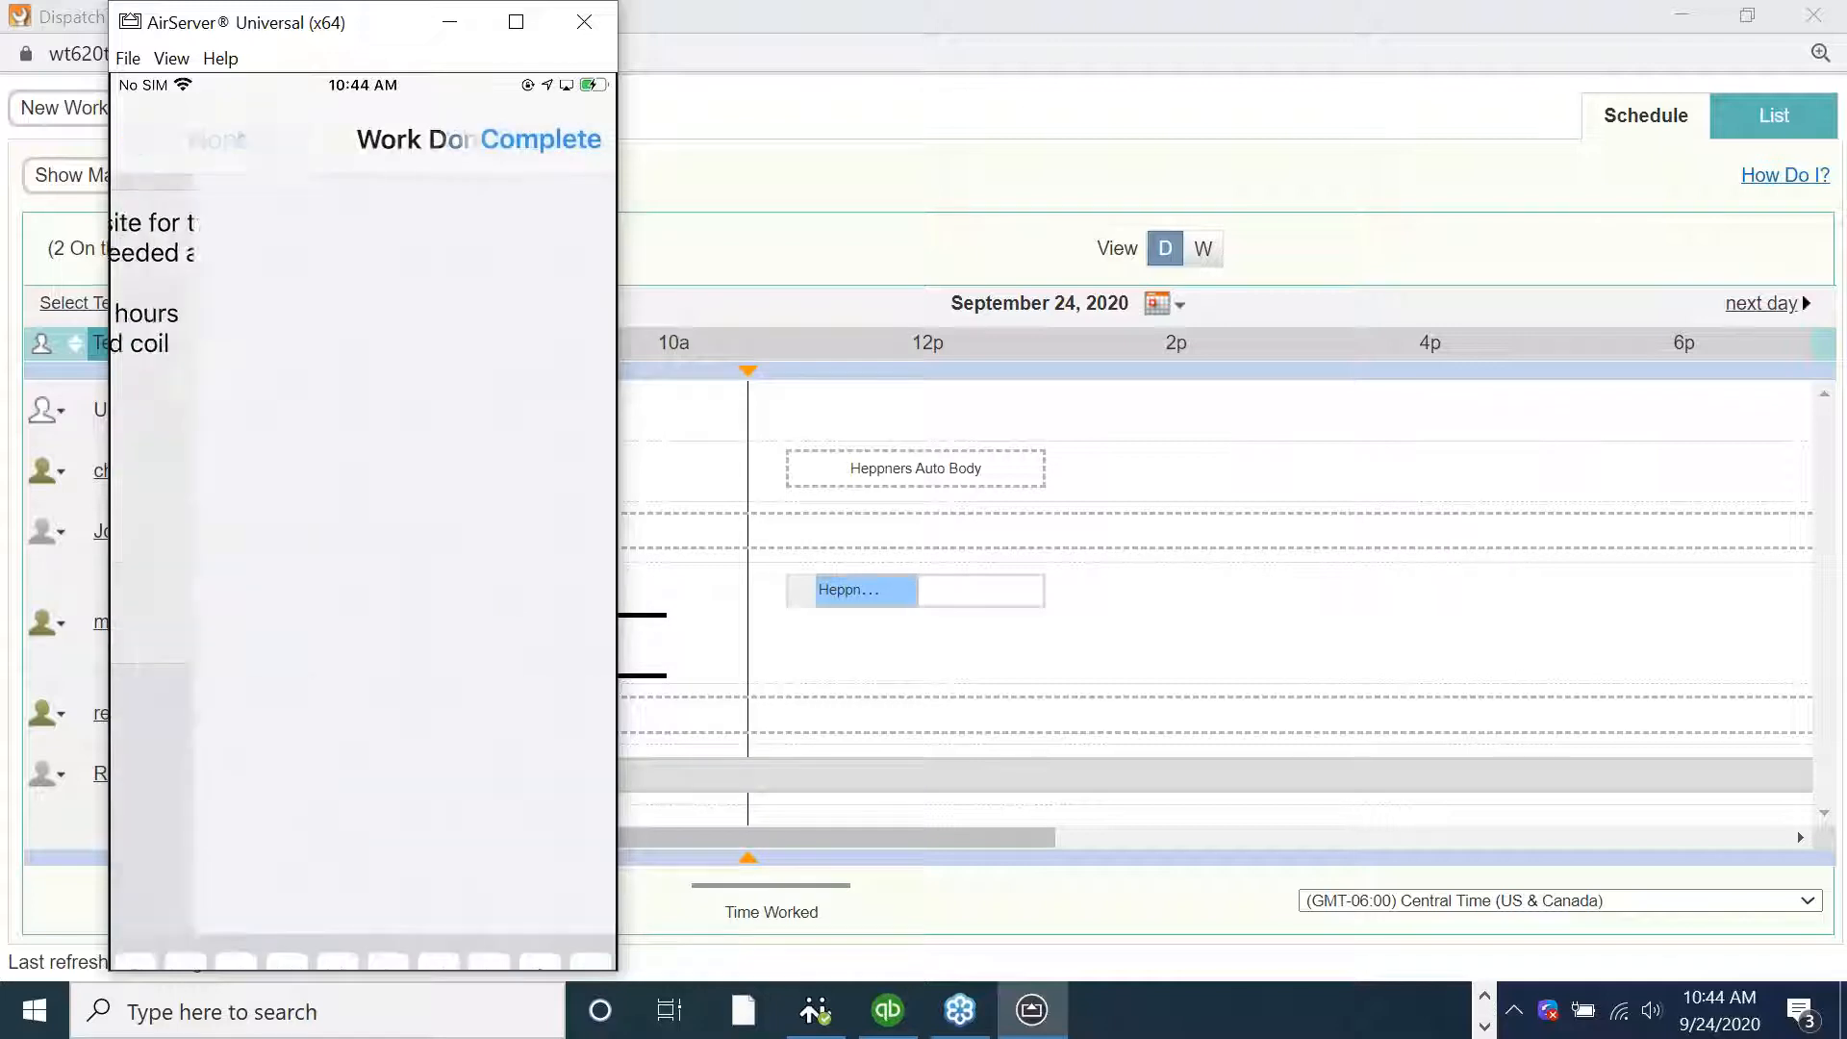
Proceed to completion and start adding new equipment named Boiler to the work order
left_click(361, 588)
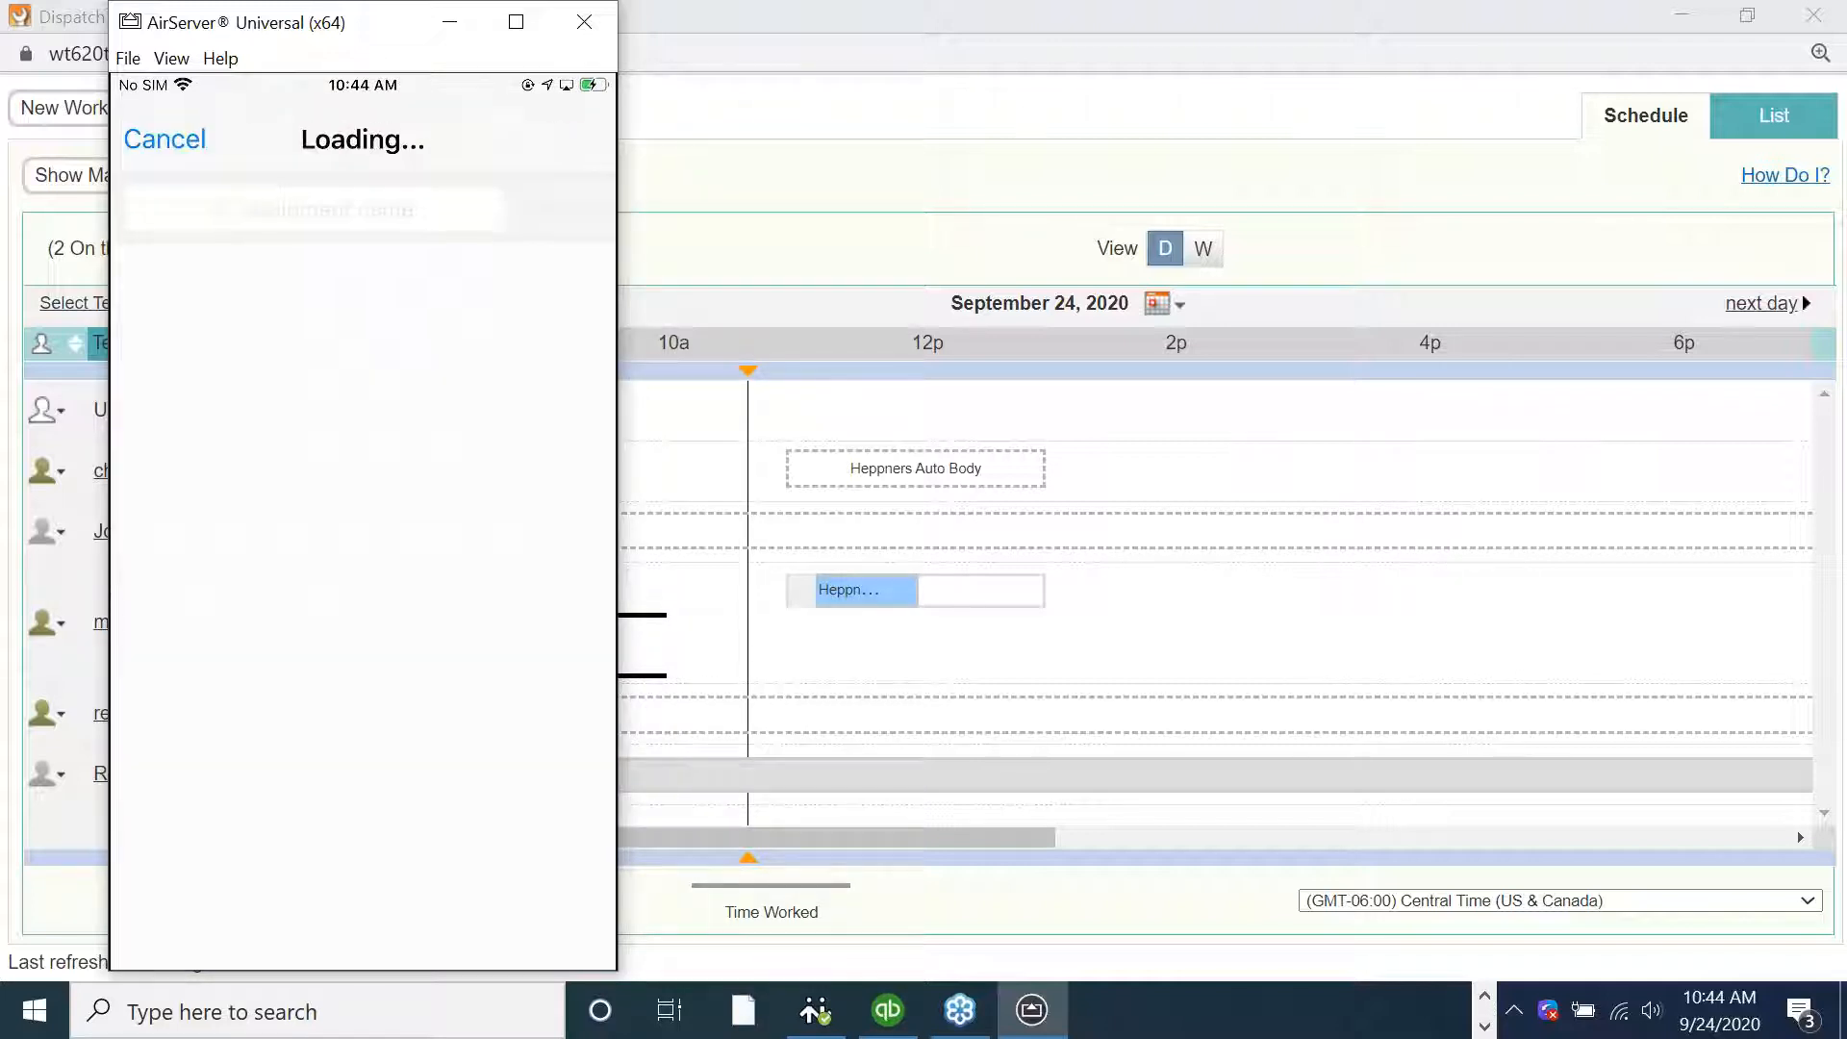
left_click(149, 935)
left_click(150, 351)
left_click(570, 139)
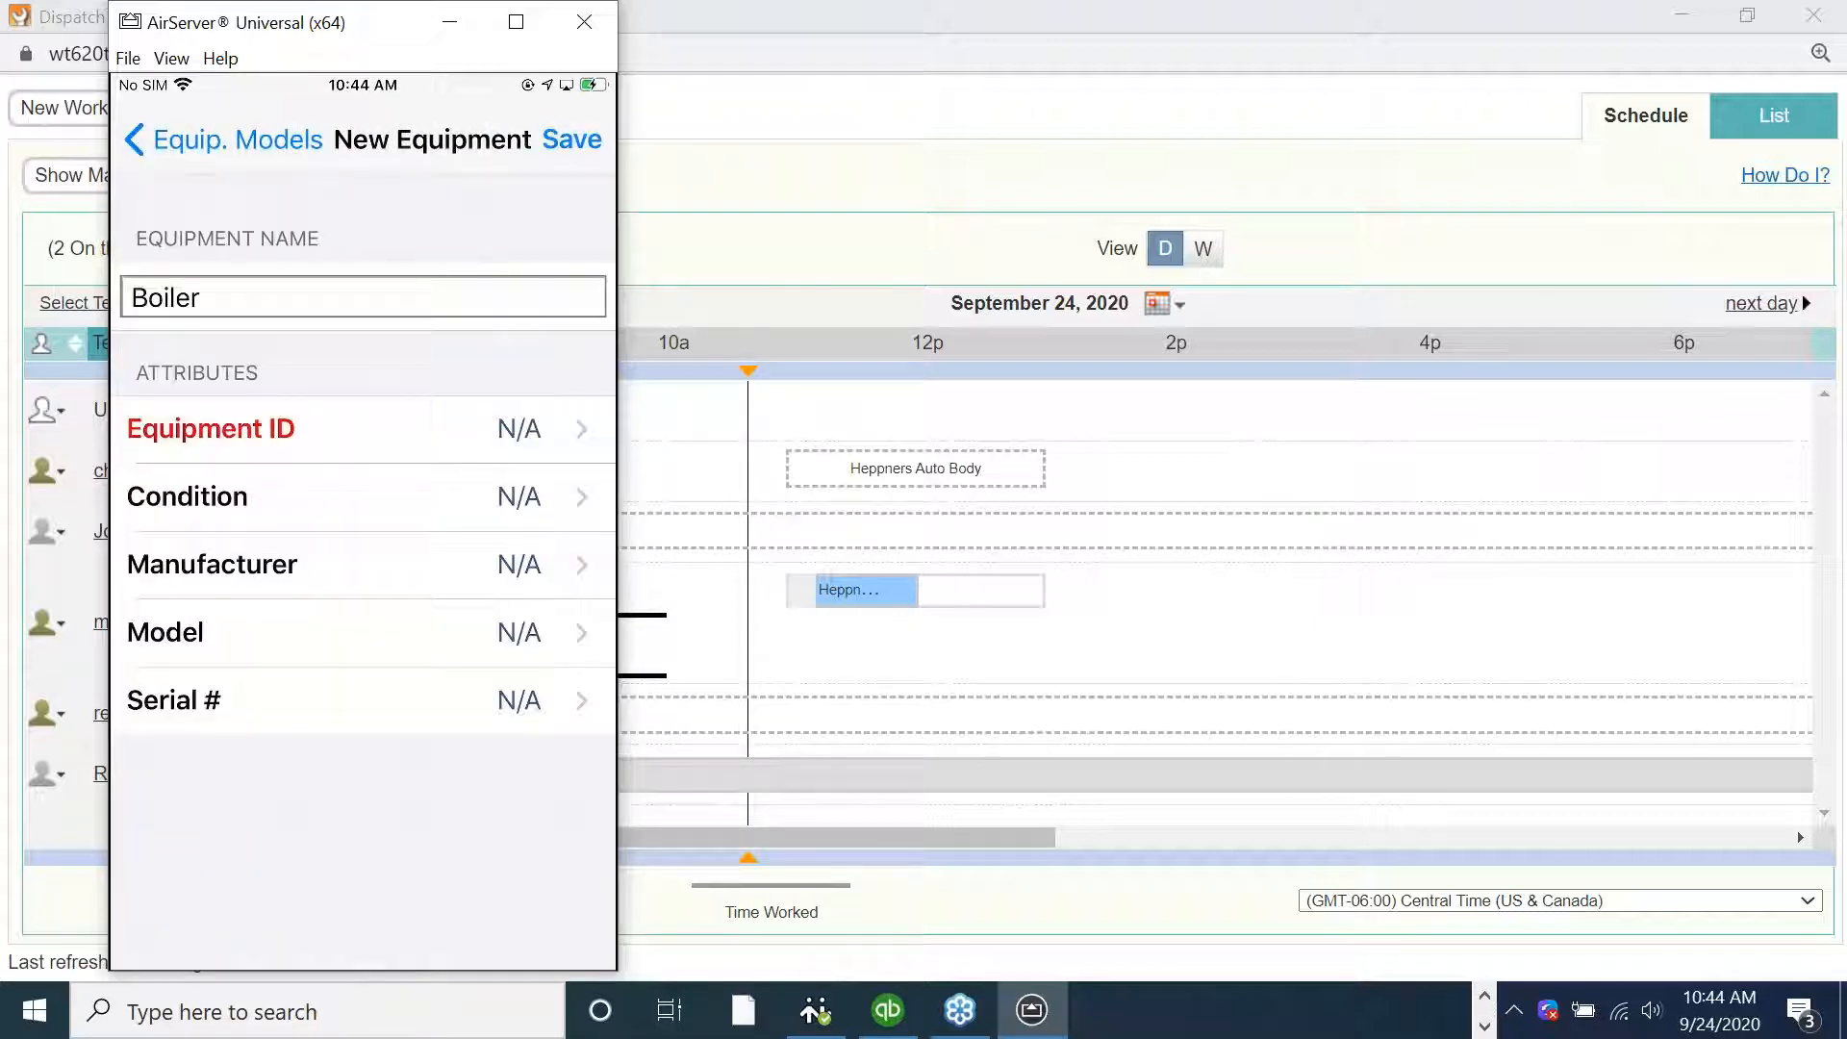
Set the equipment's Equipment ID to 147346 and its Condition to Good
left_click(210, 428)
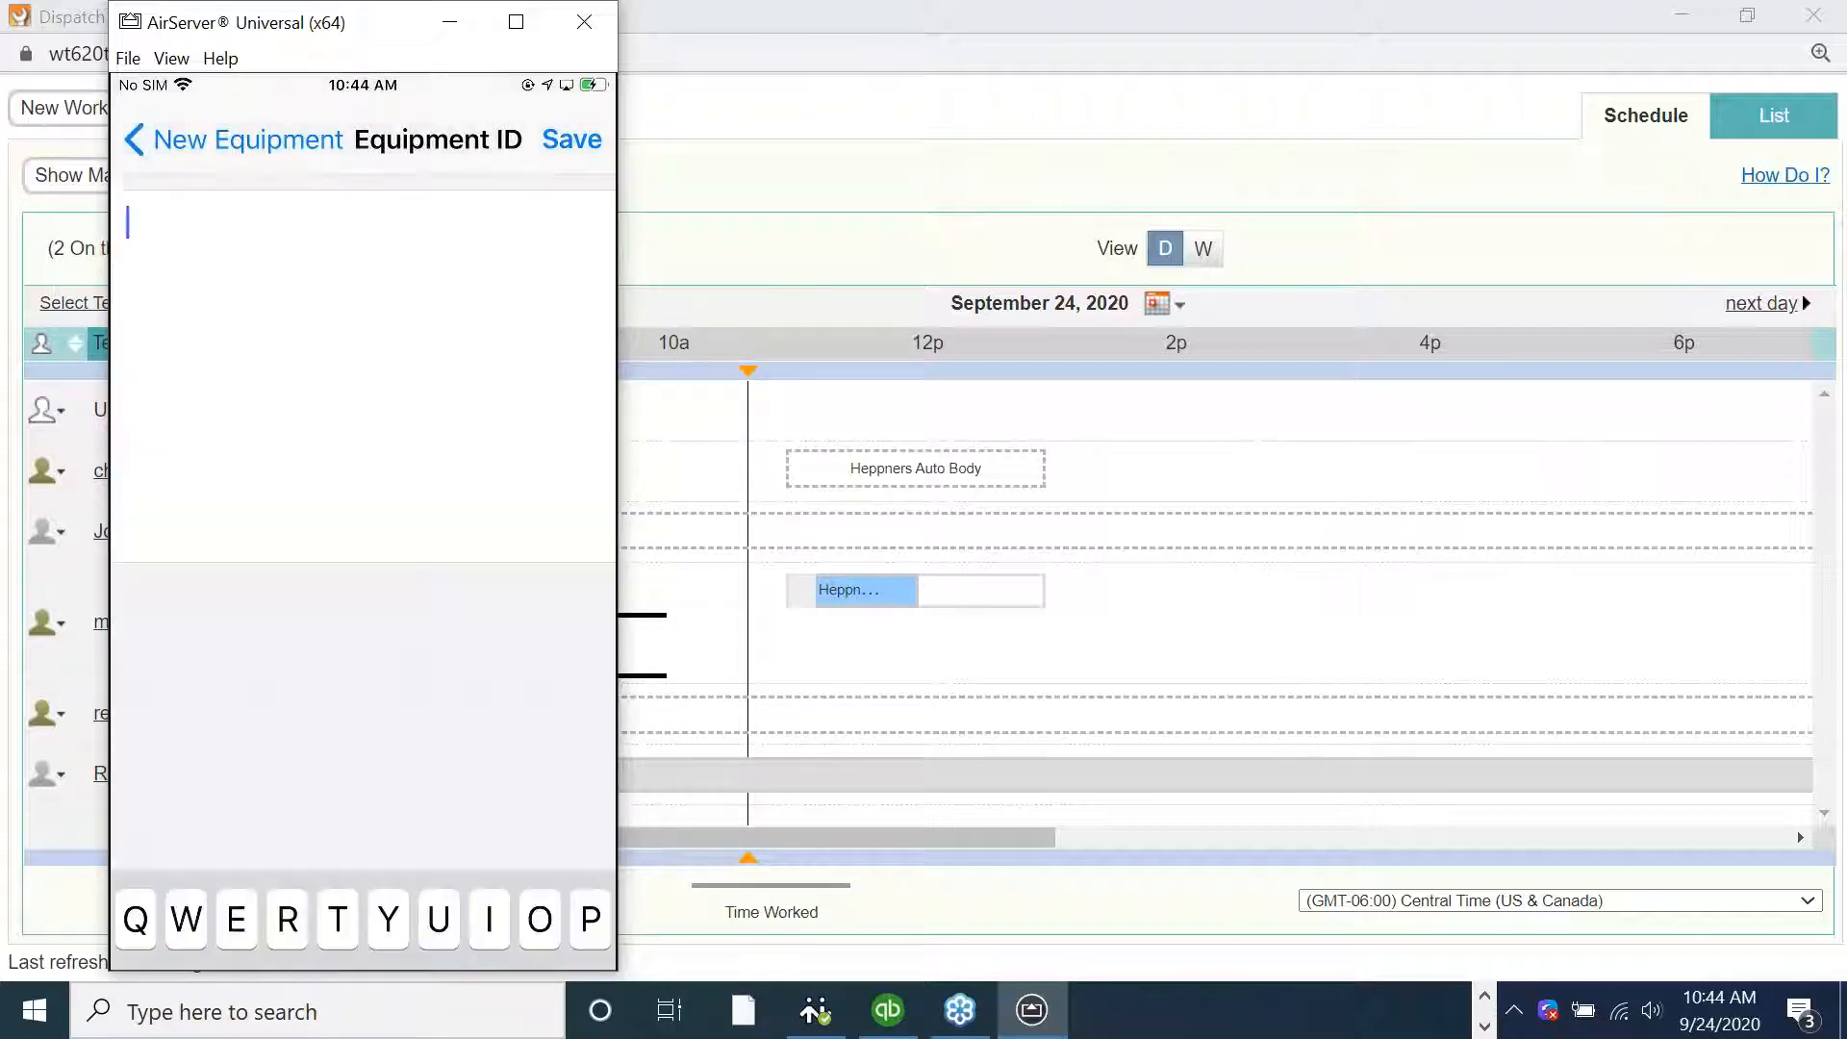
type("147346")
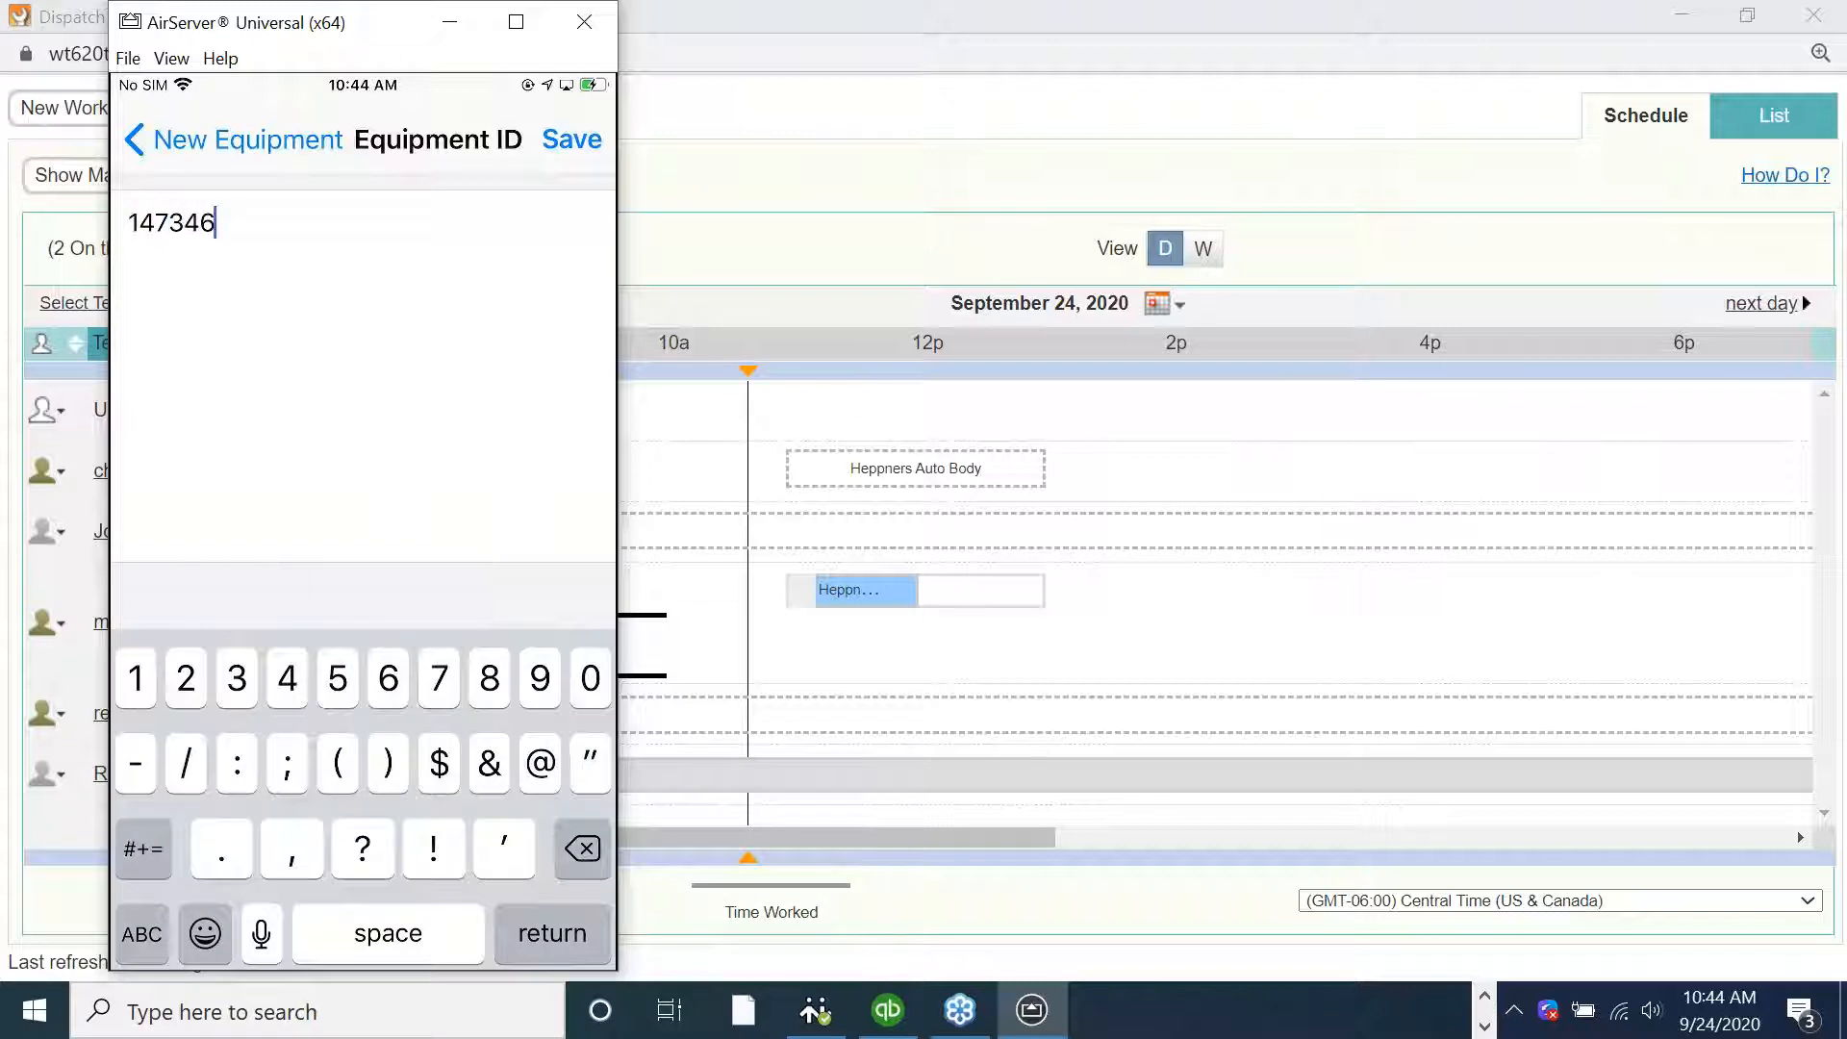
left_click(572, 140)
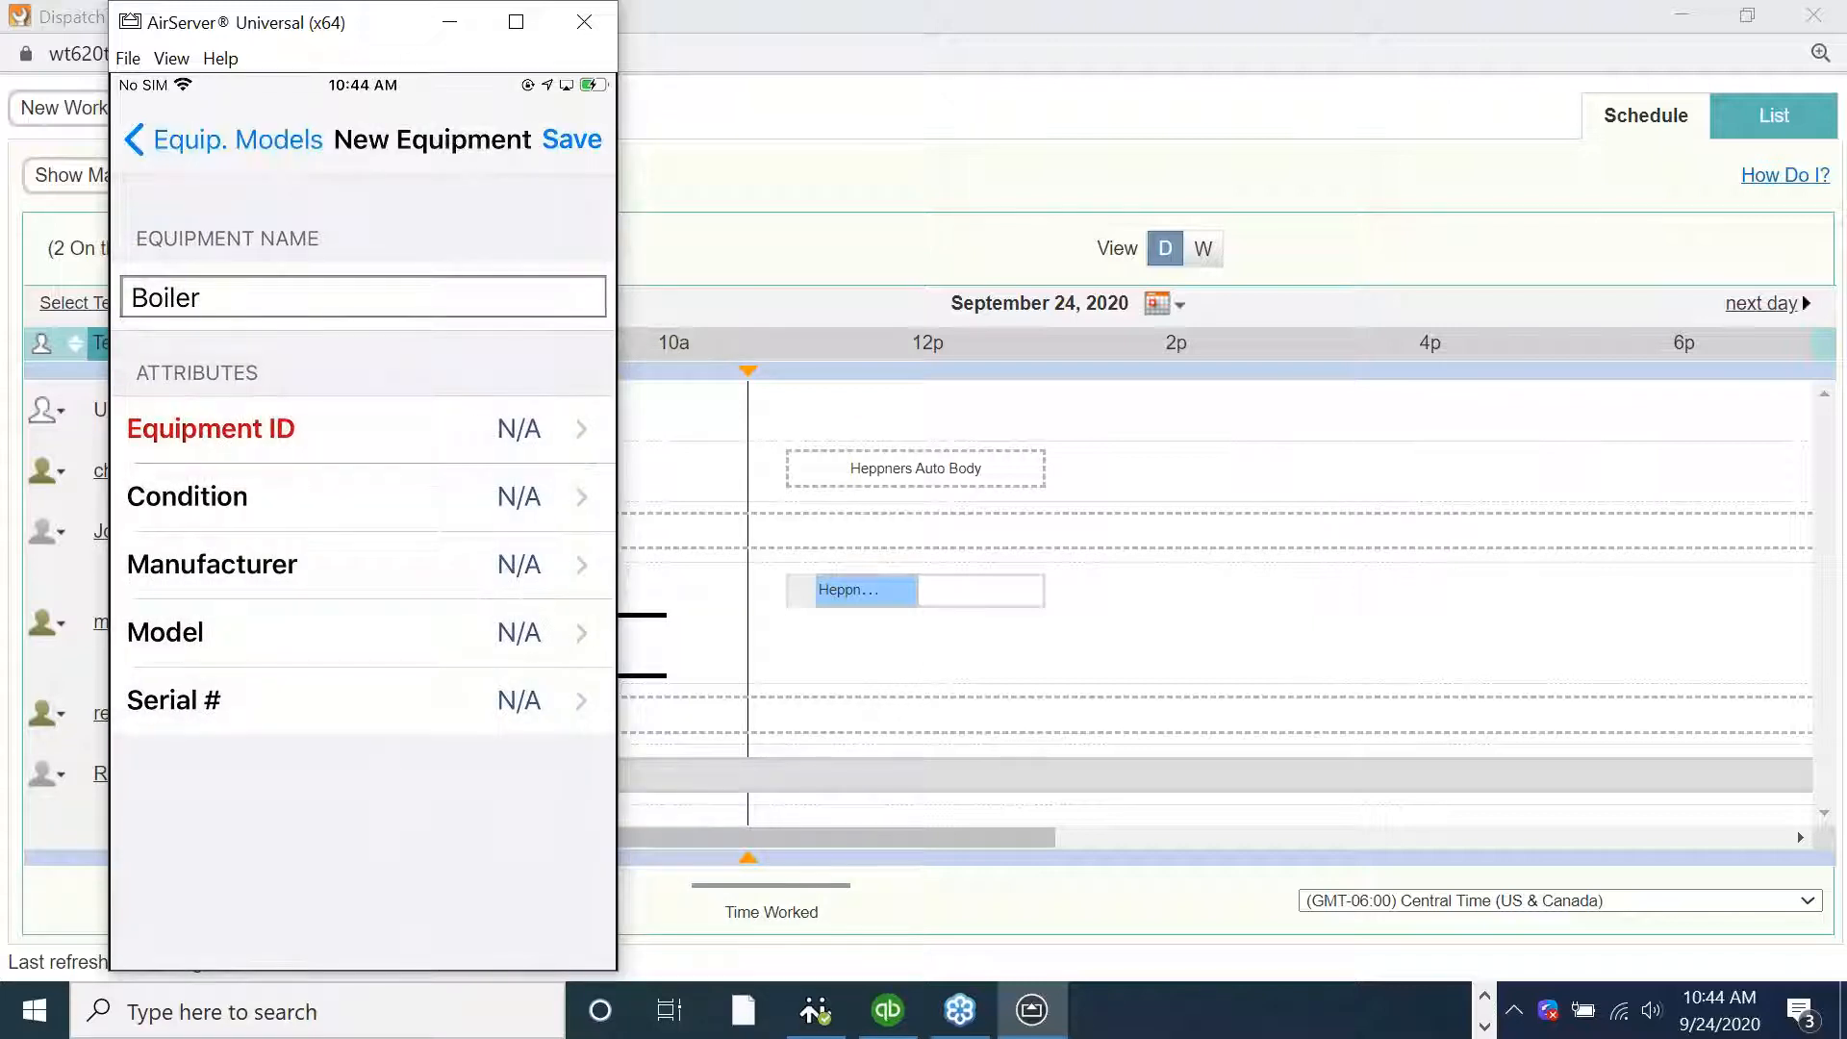
left_click(188, 496)
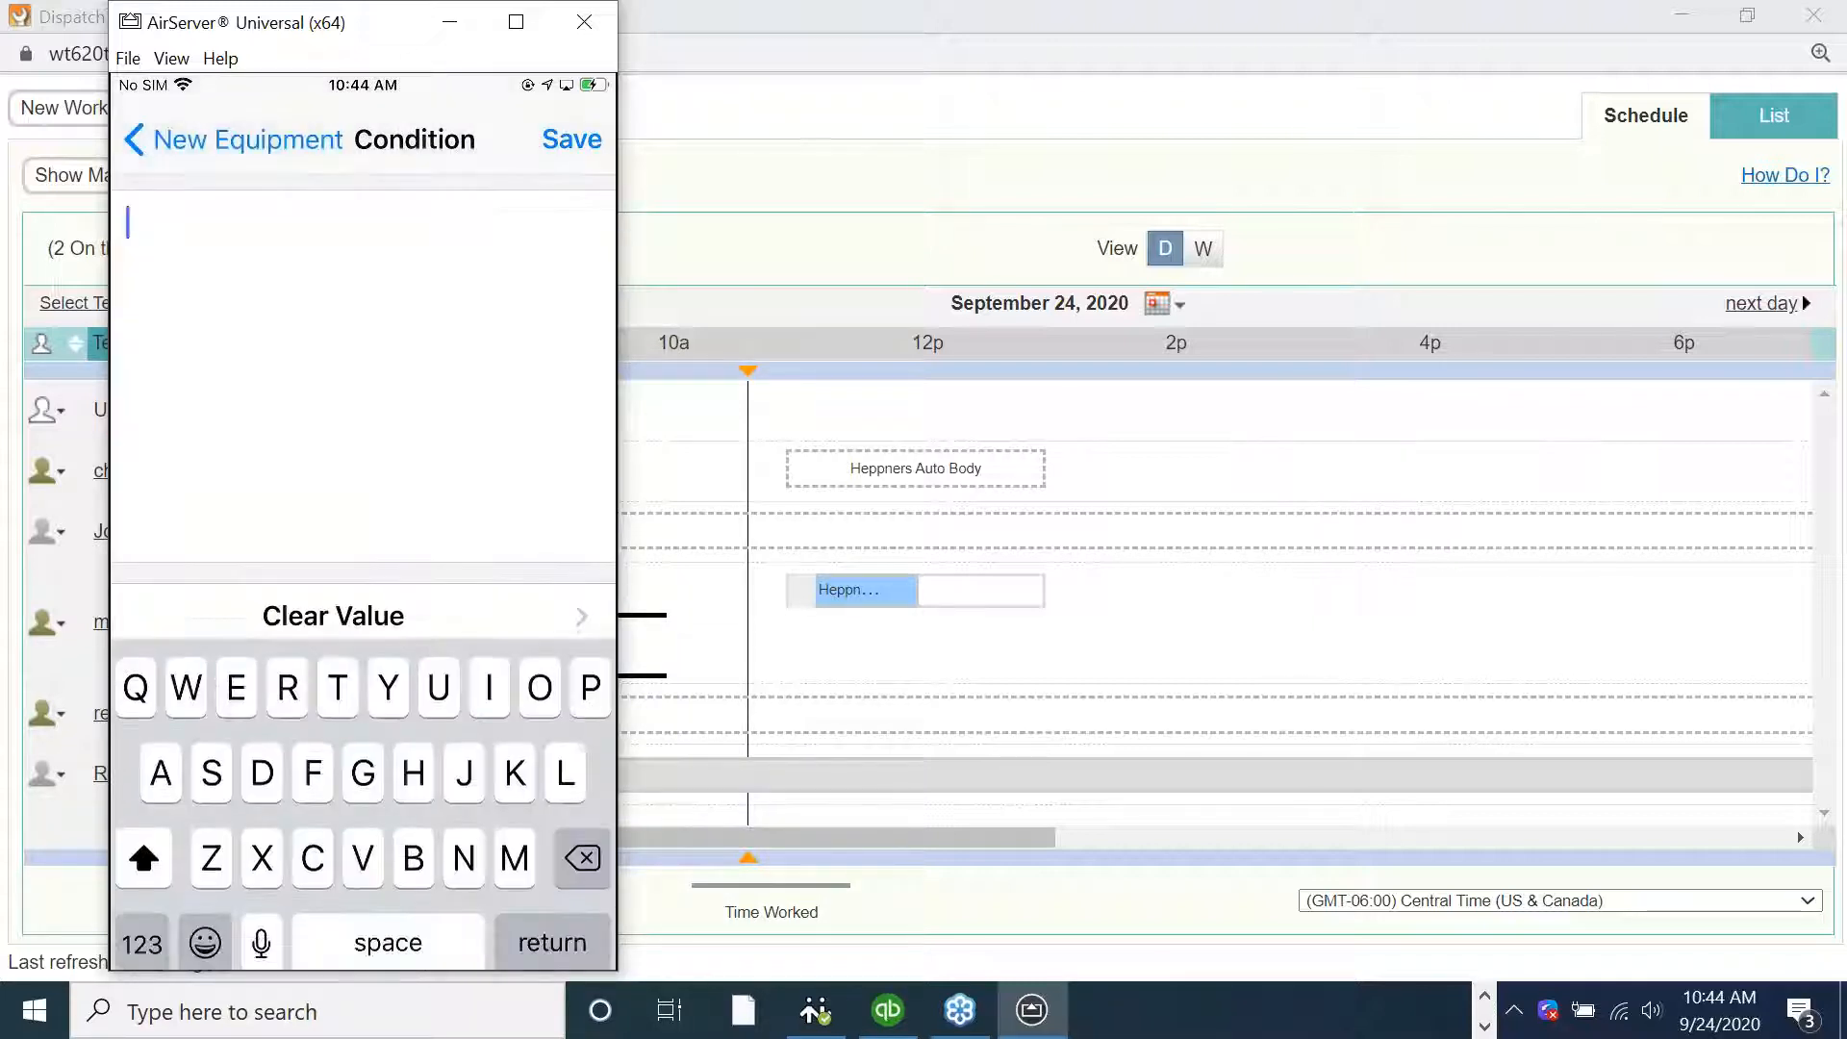
type("Good")
left_click(572, 139)
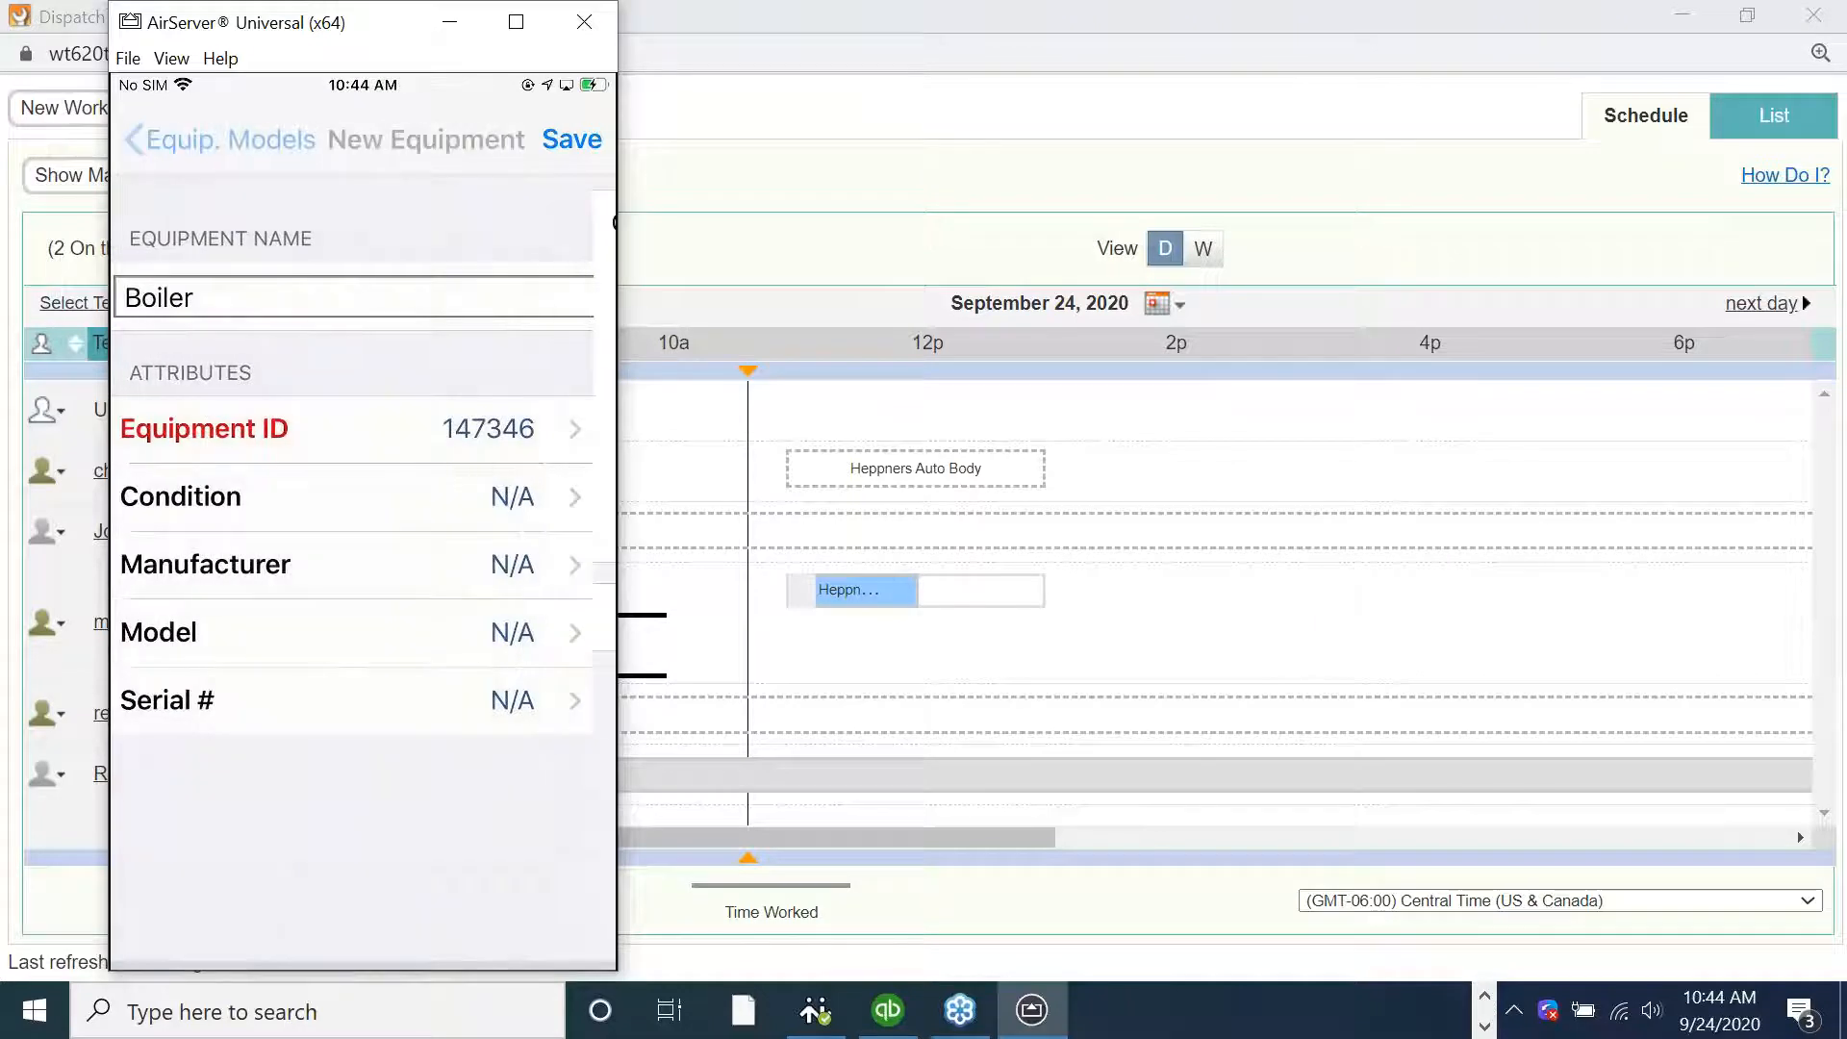
Set the equipment's Manufacturer to Trane and its Model to Style 6
left_click(212, 565)
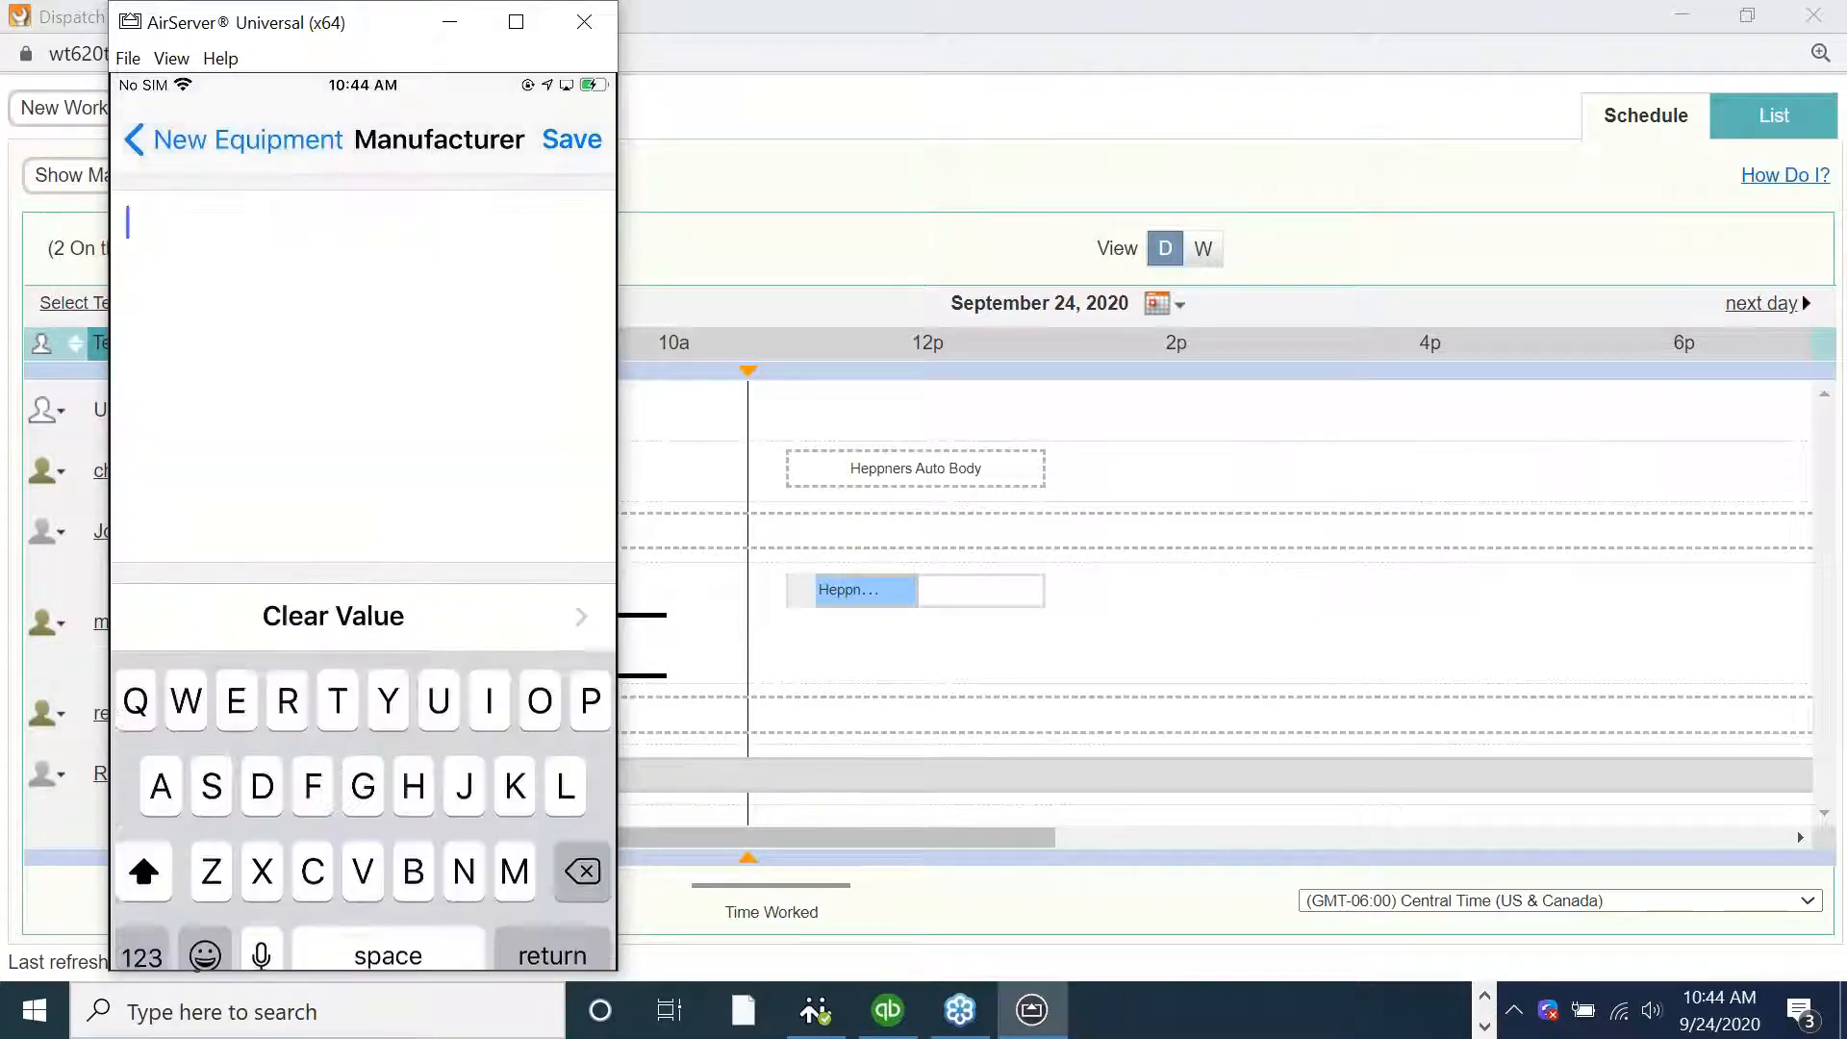
type("Trane")
left_click(571, 139)
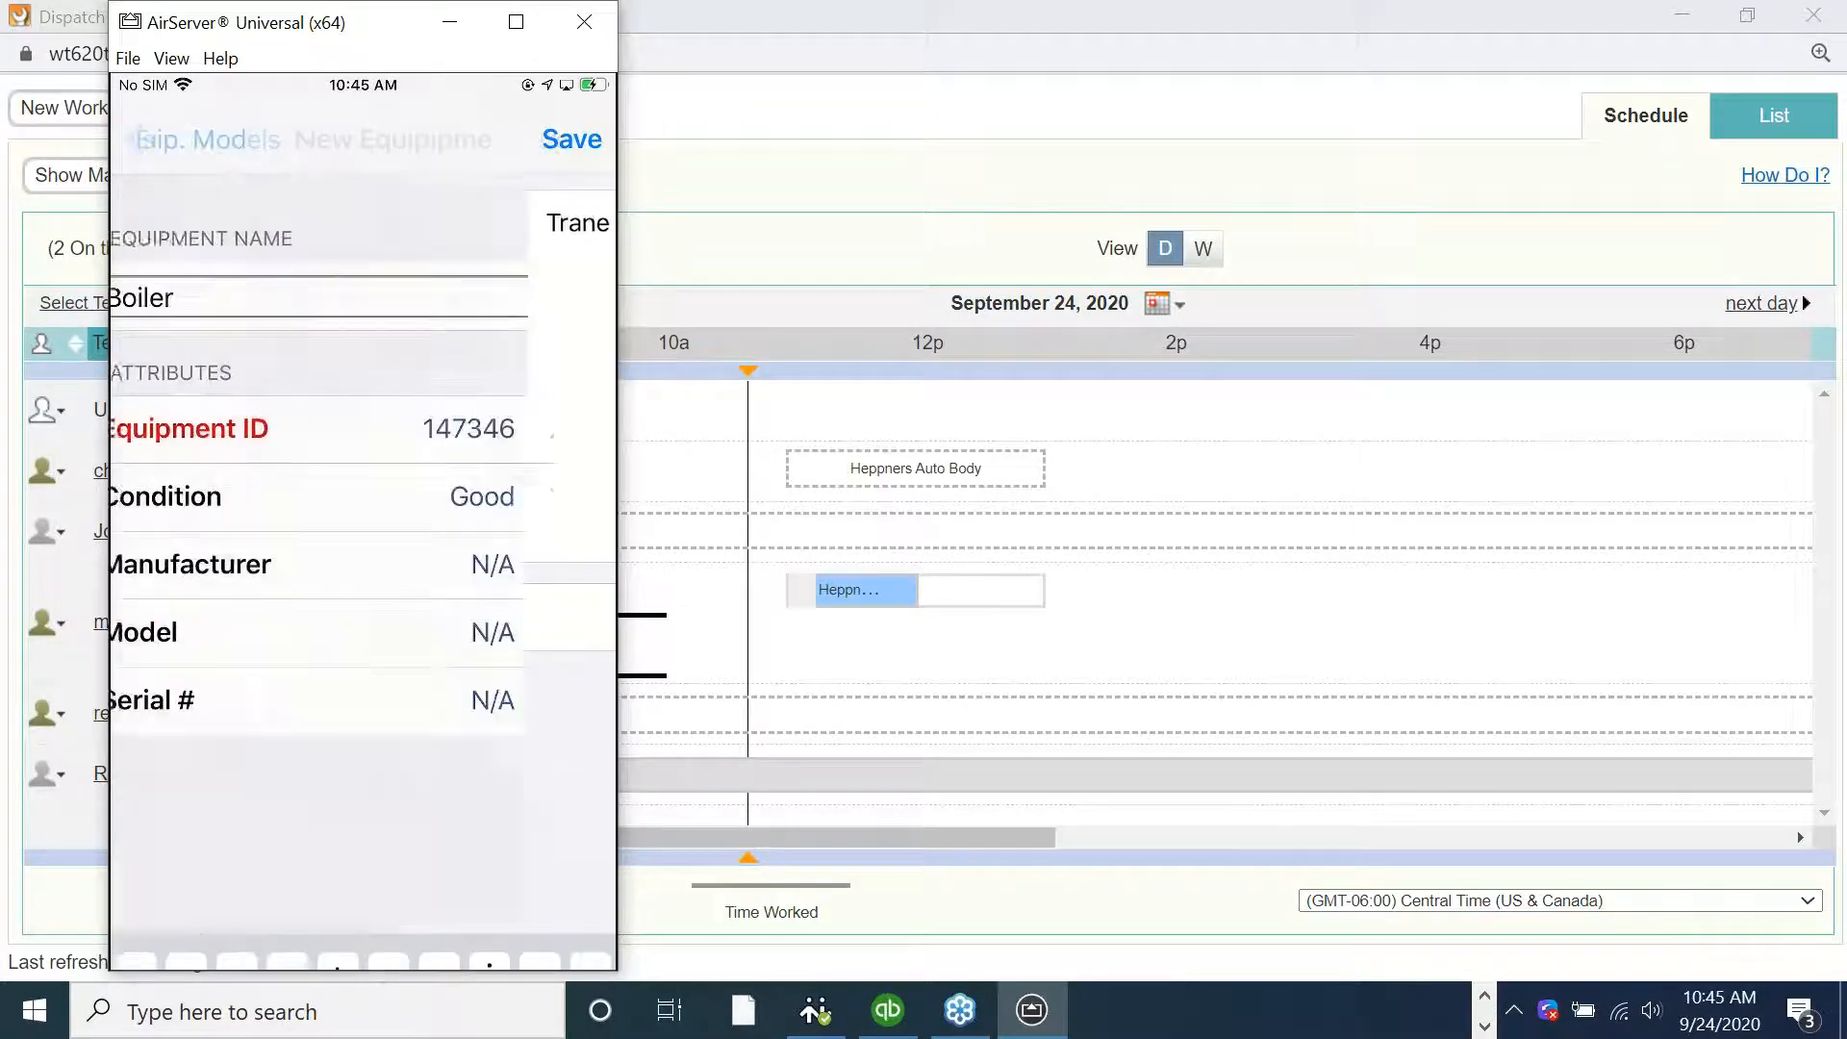
left_click(212, 632)
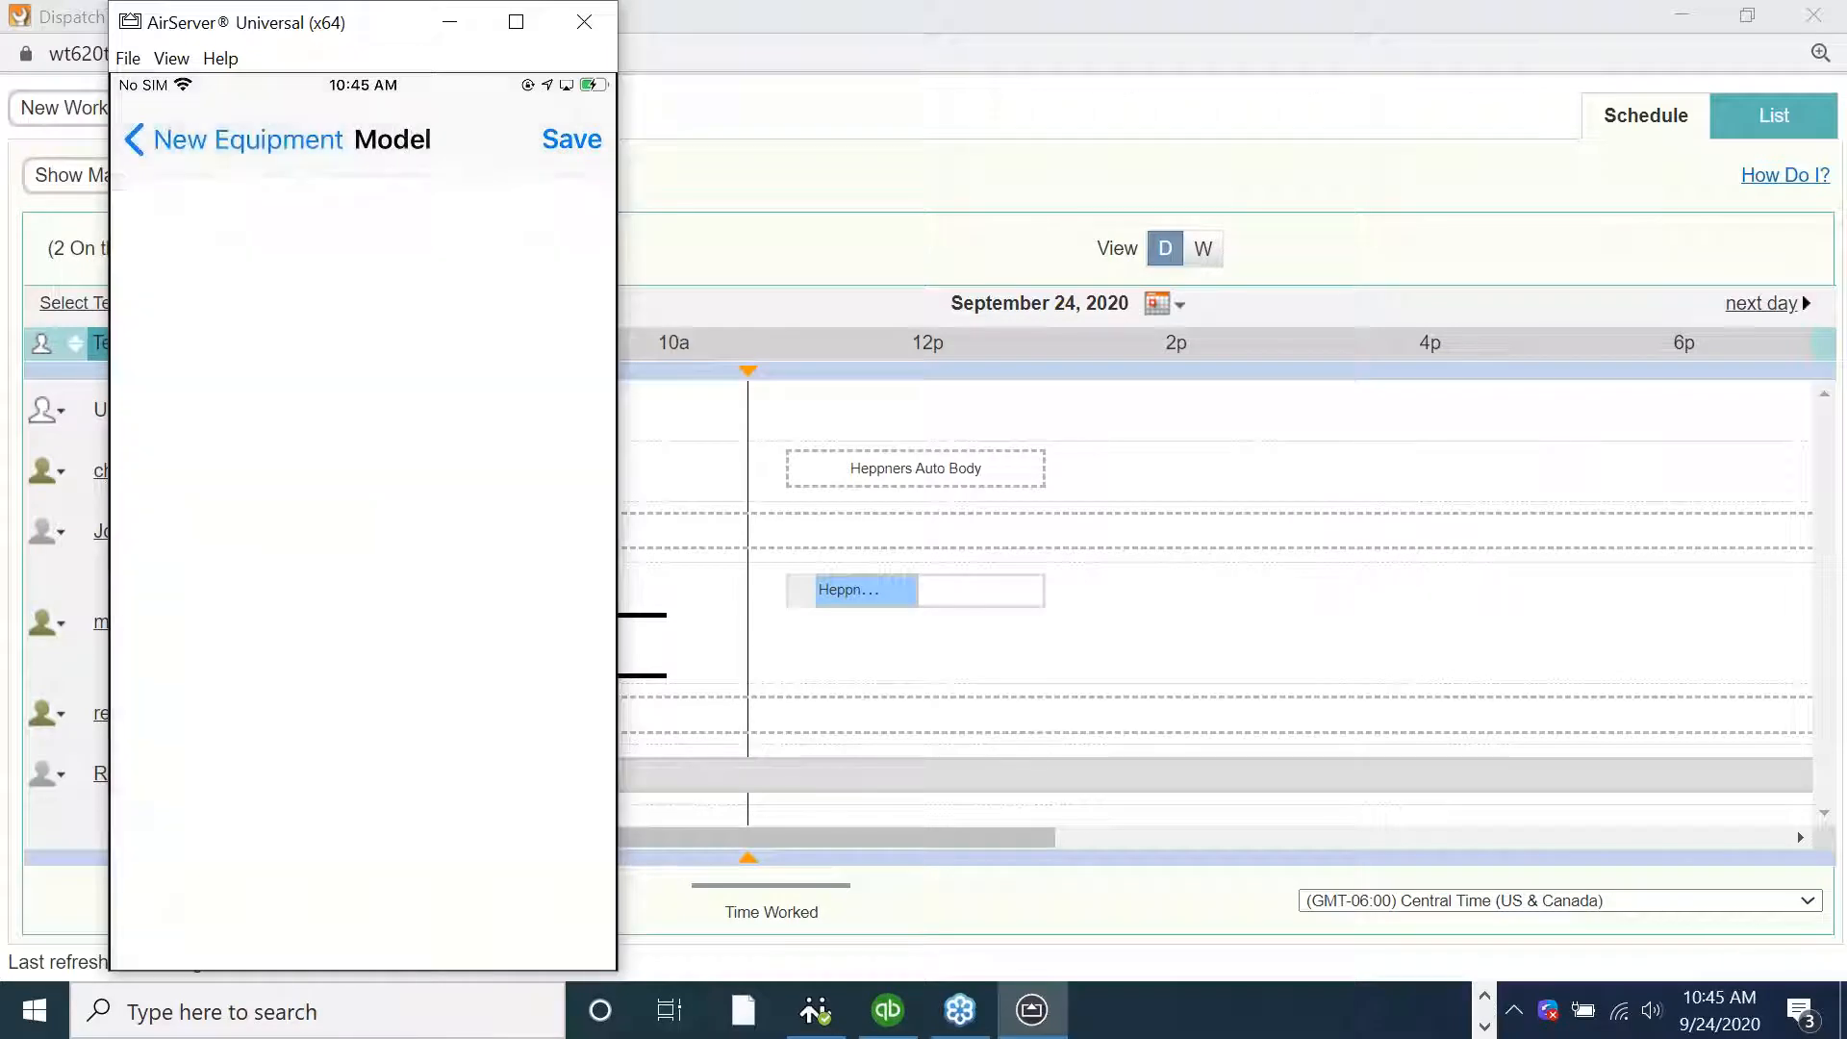
type("Style ")
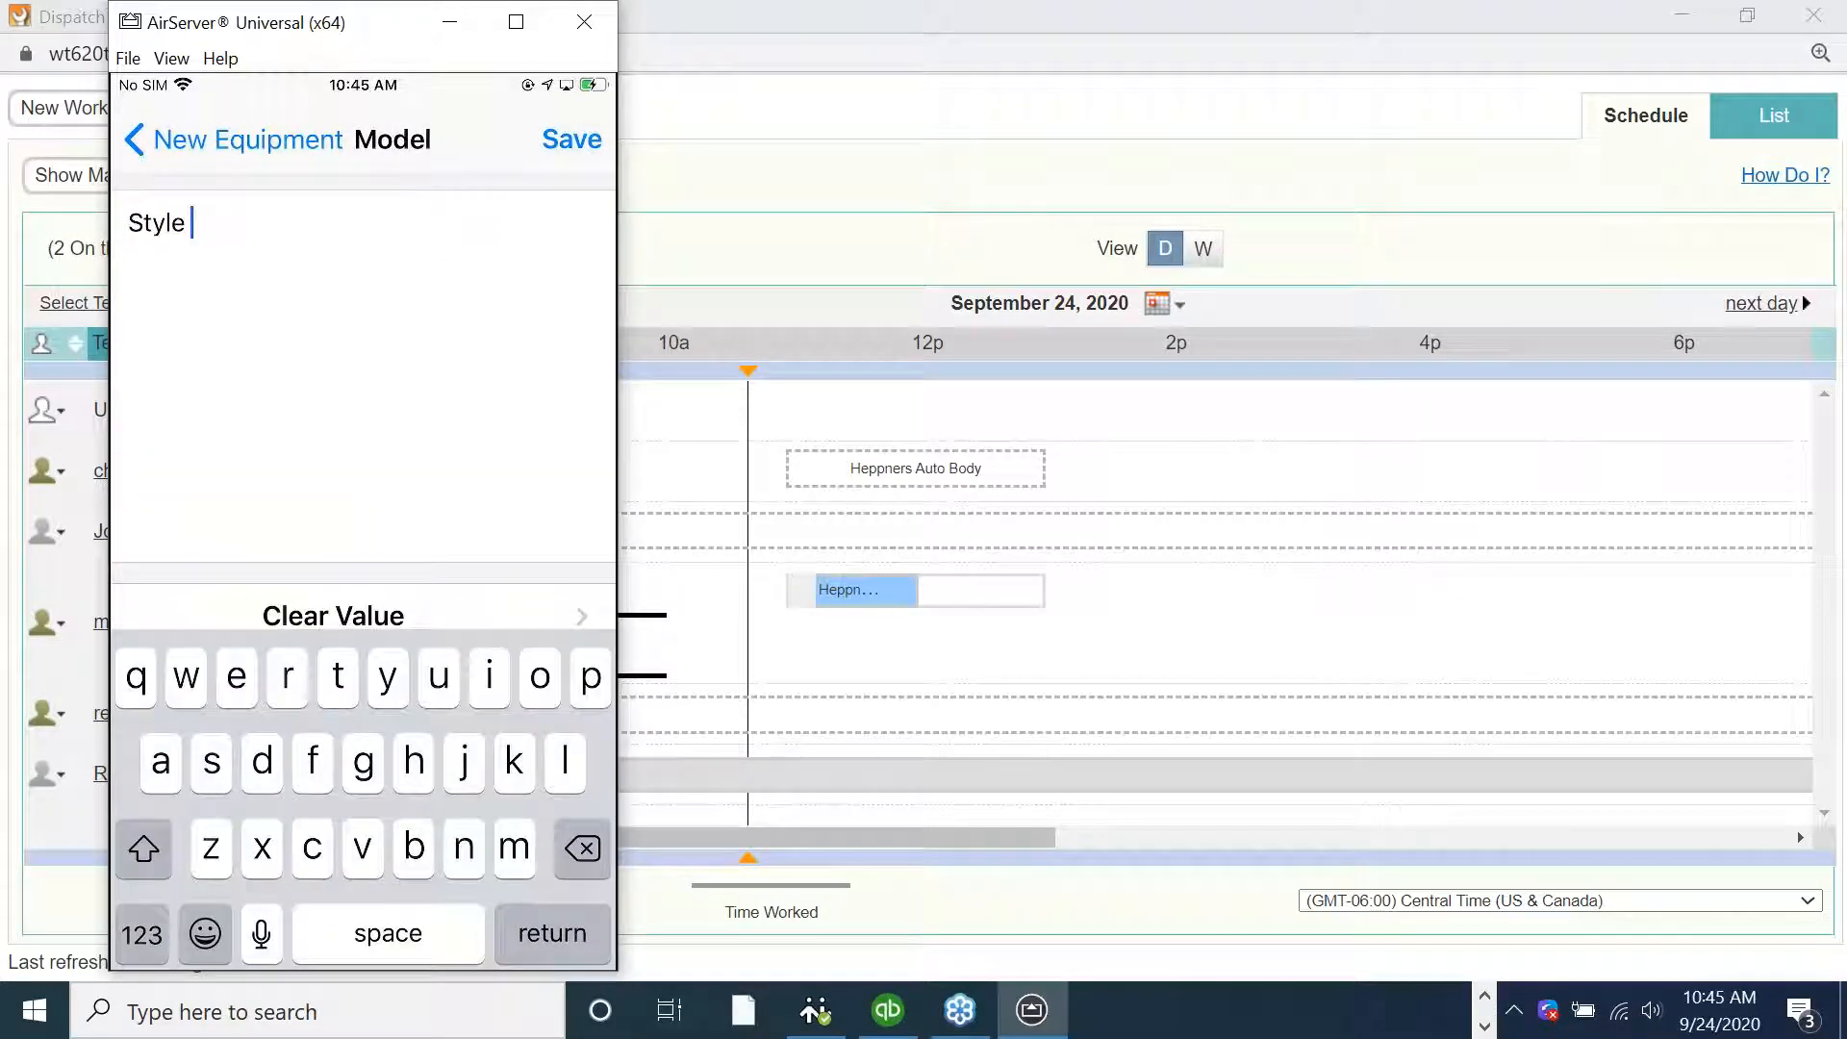
type("6")
left_click(571, 139)
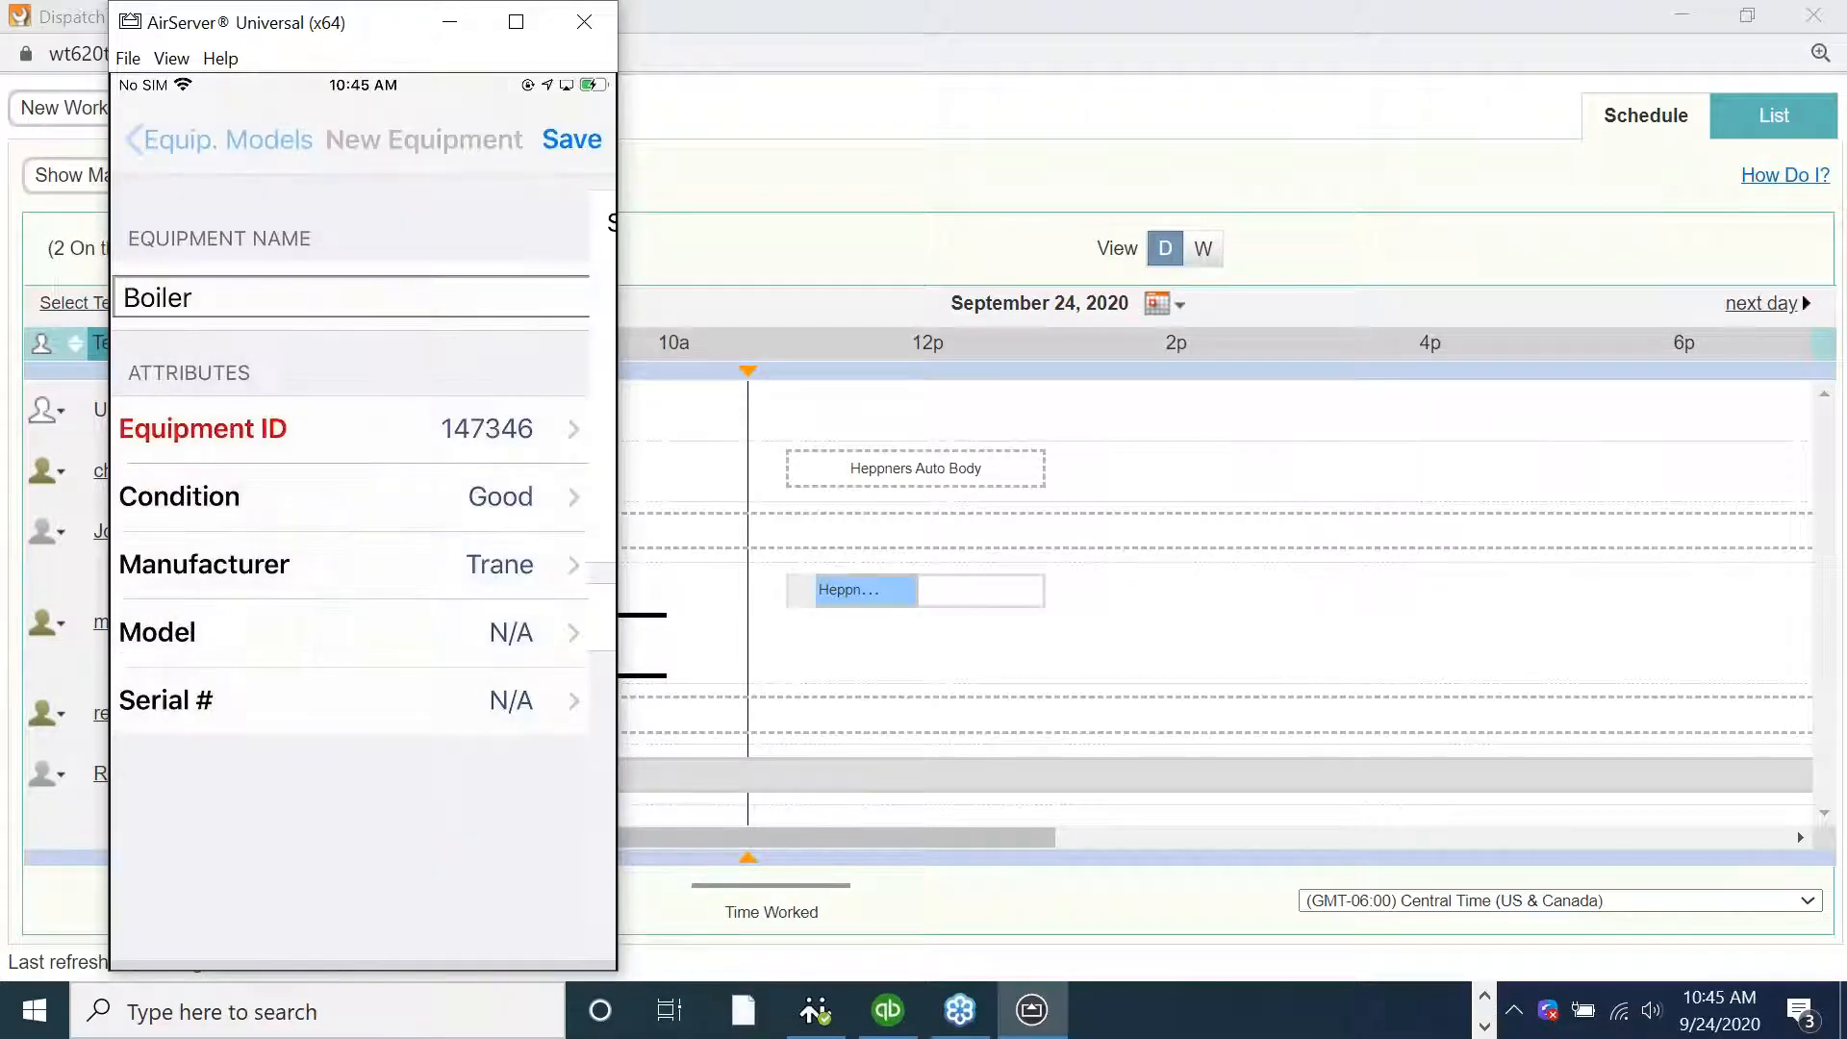
Set the Serial # to 263755, save the Boiler equipment and complete the work order
left_click(212, 700)
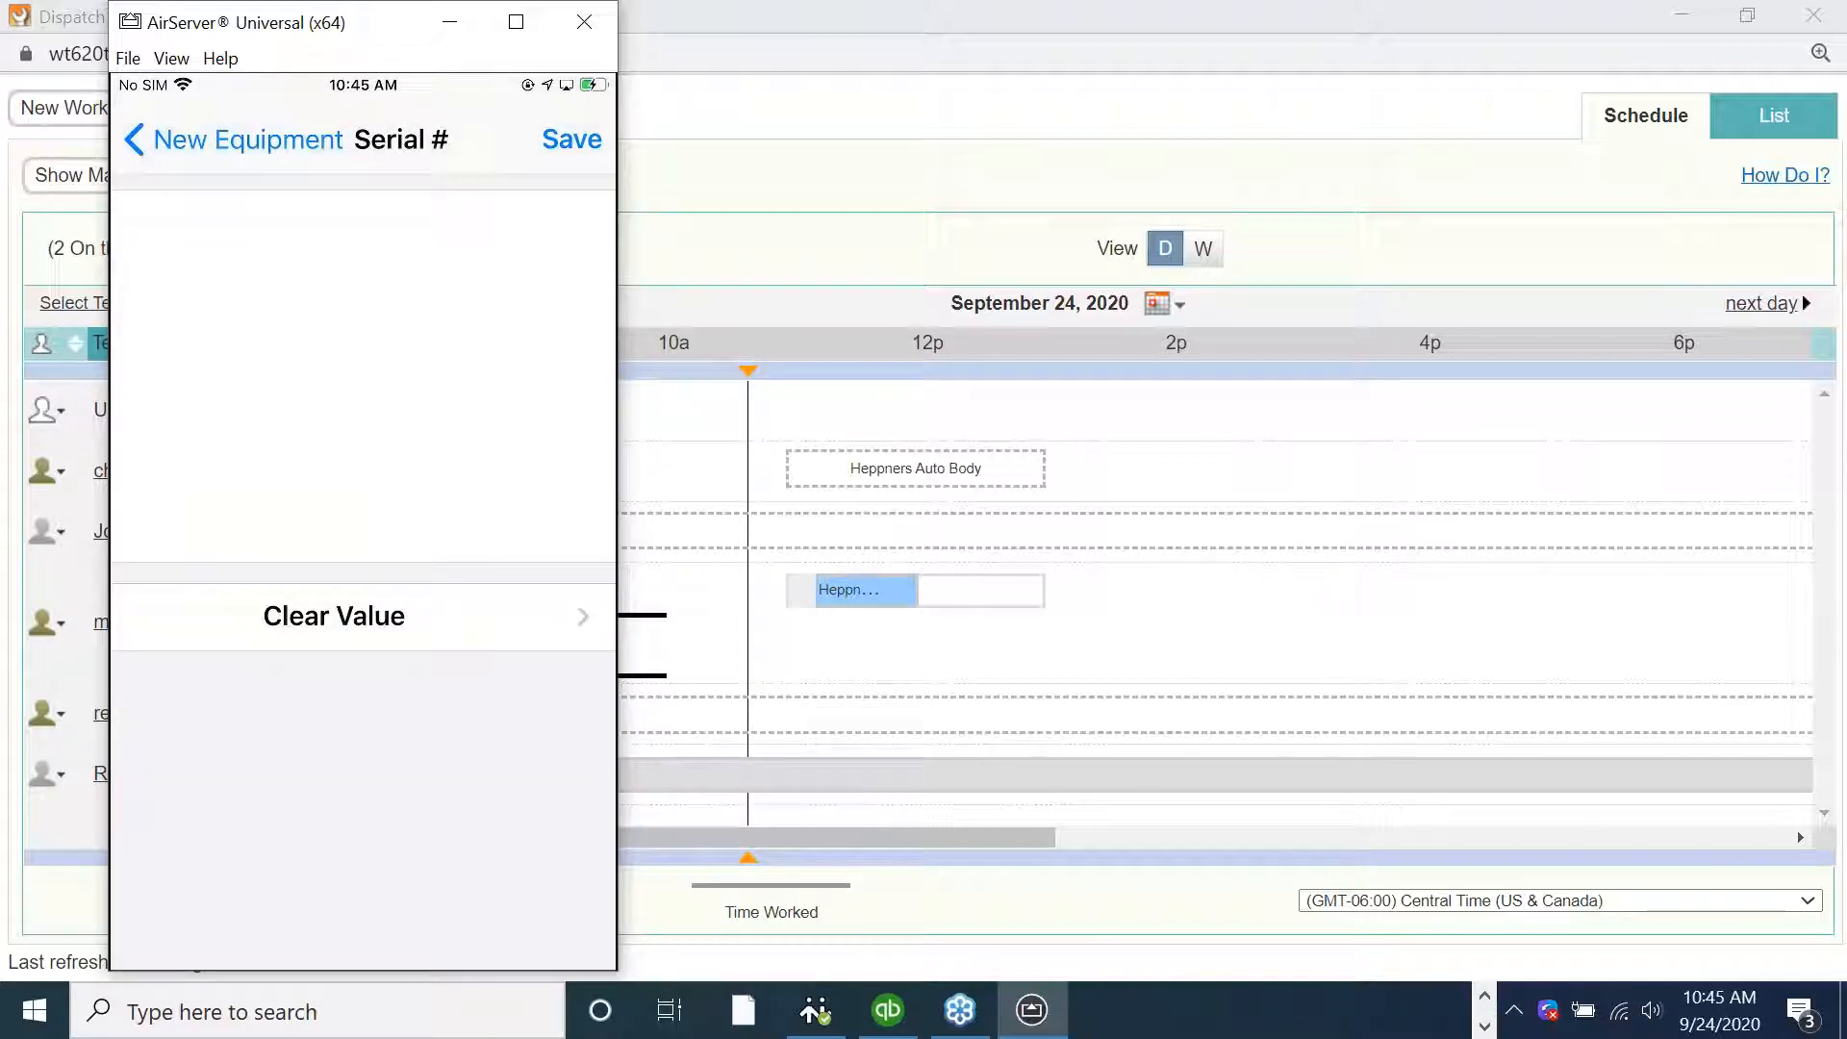
left_click(141, 936)
type("263755")
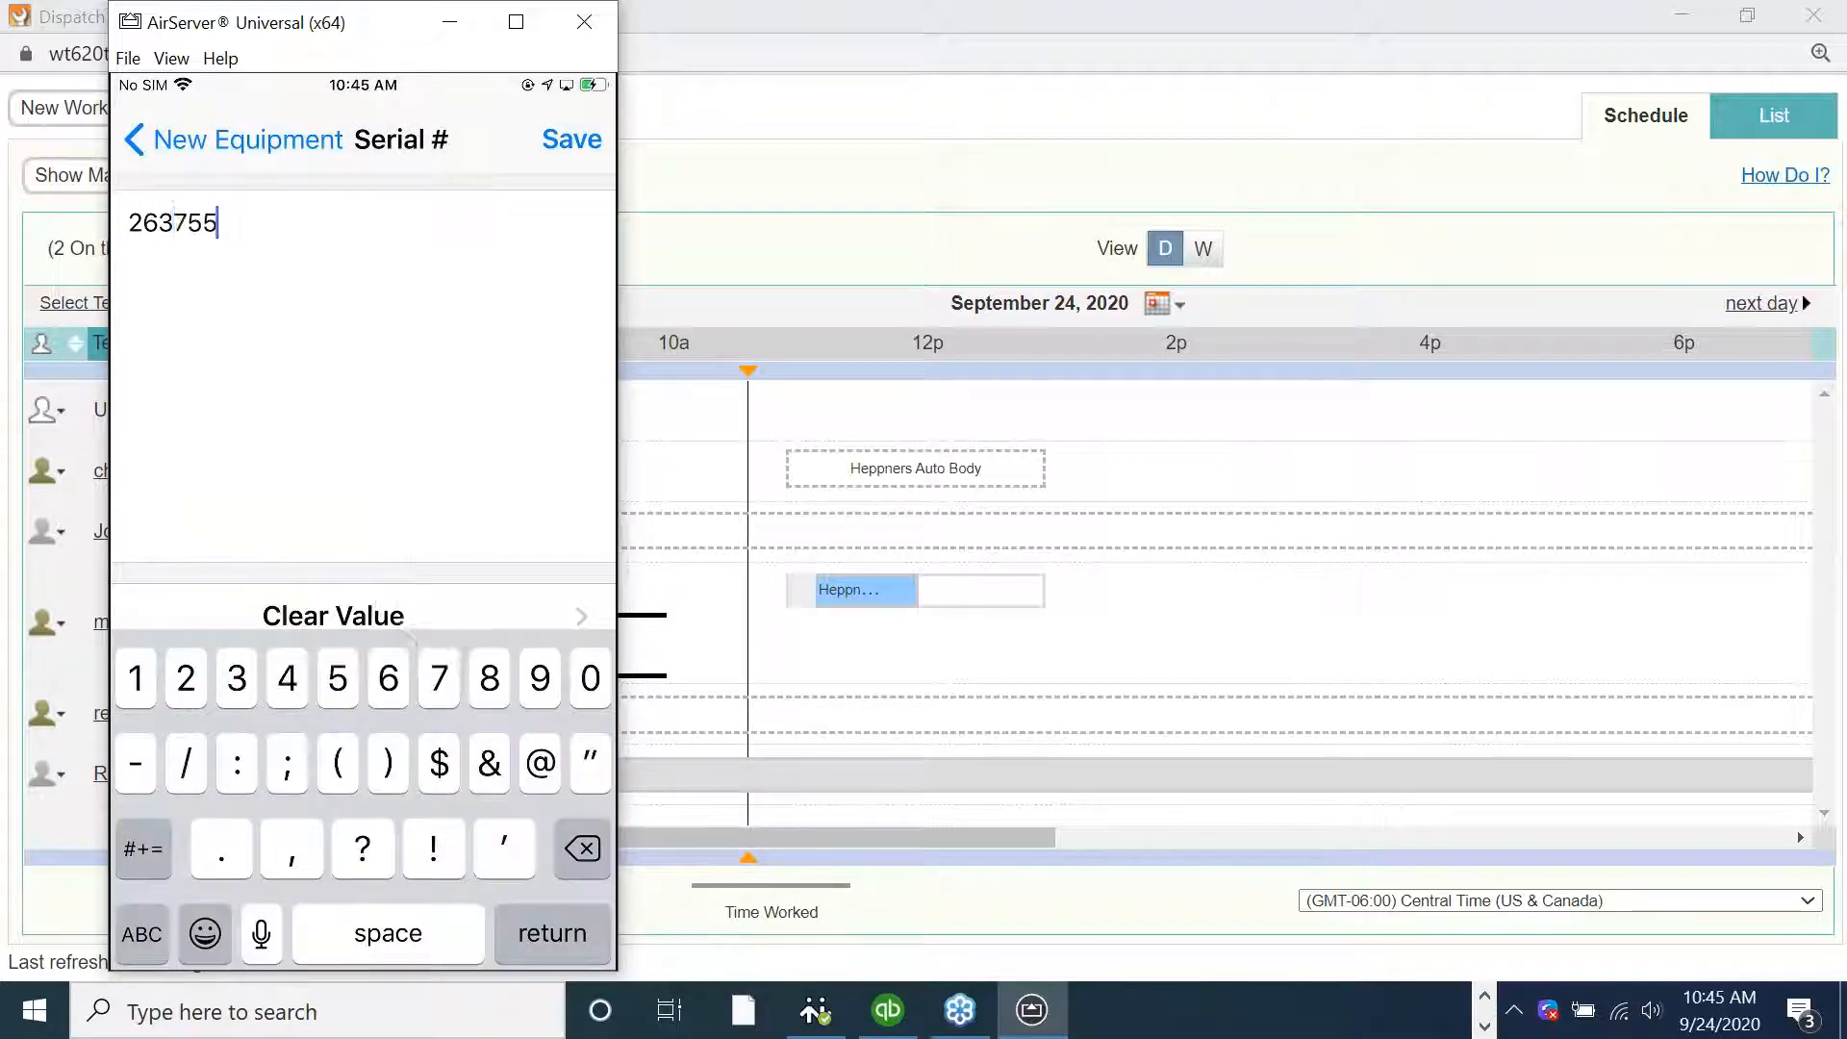
left_click(572, 139)
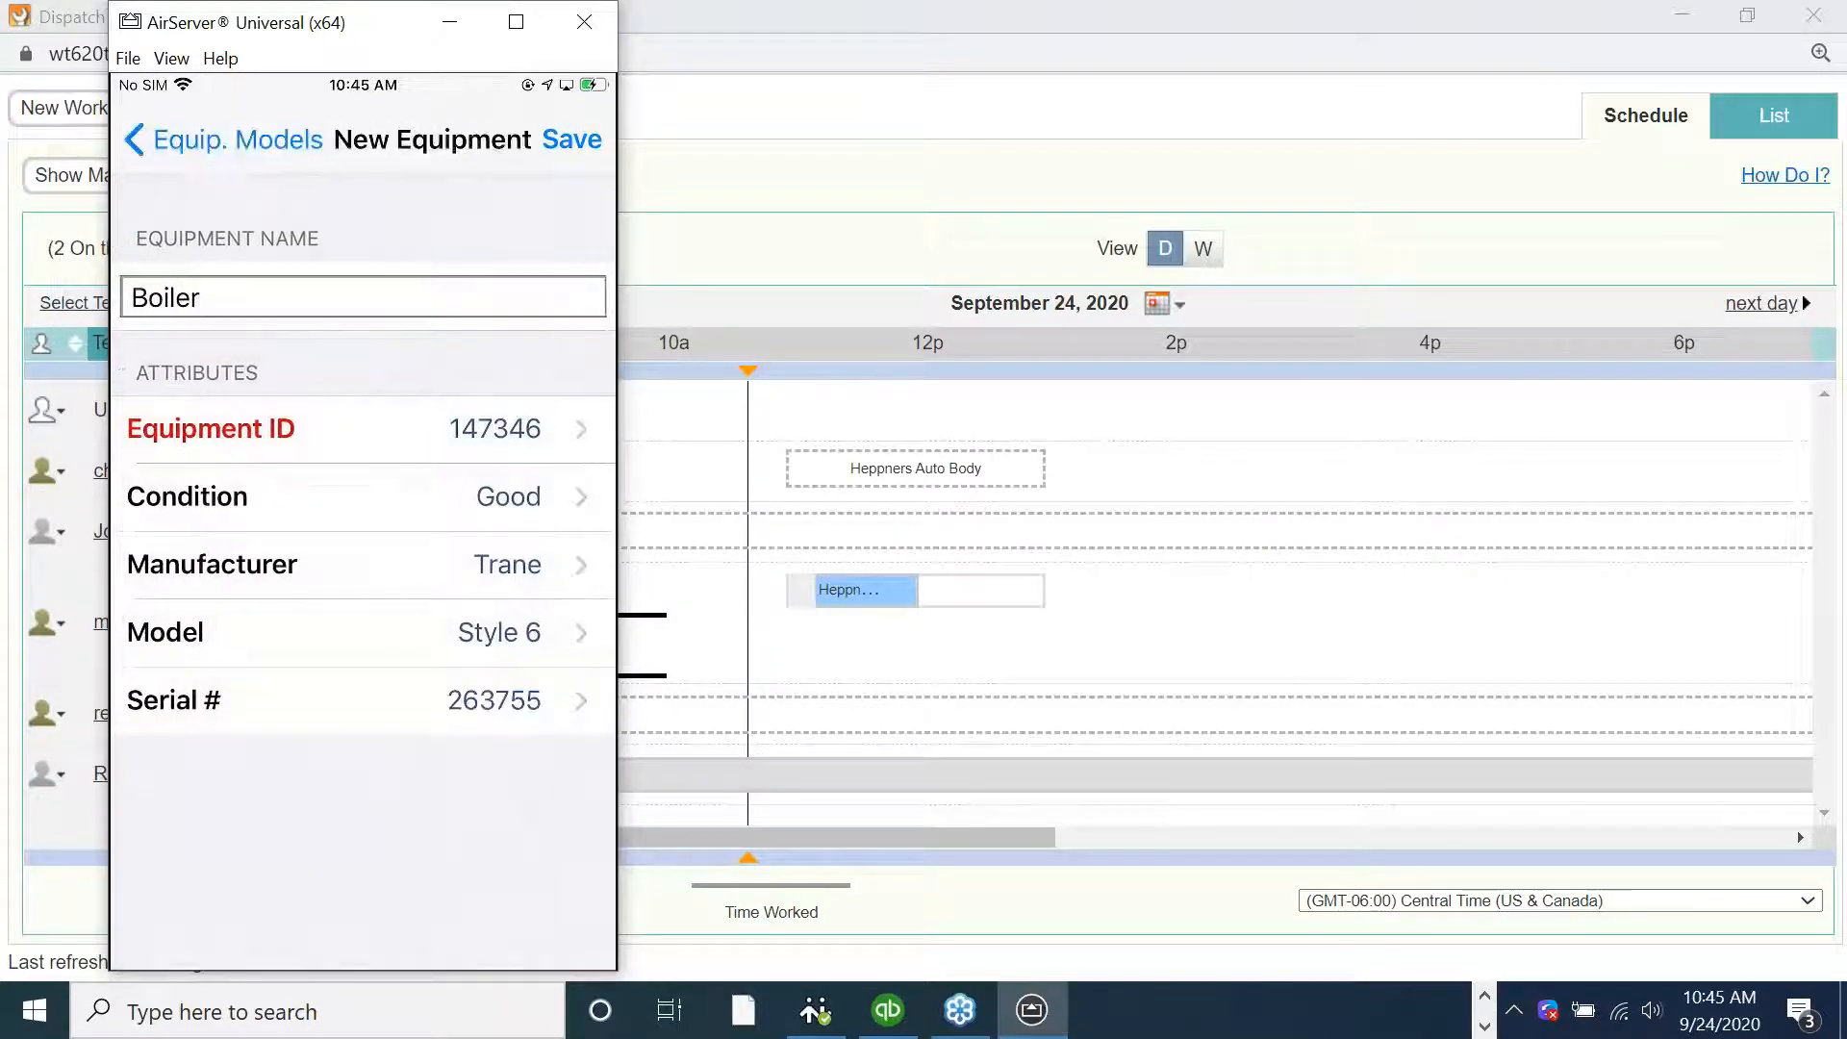
left_click(571, 139)
left_click(540, 140)
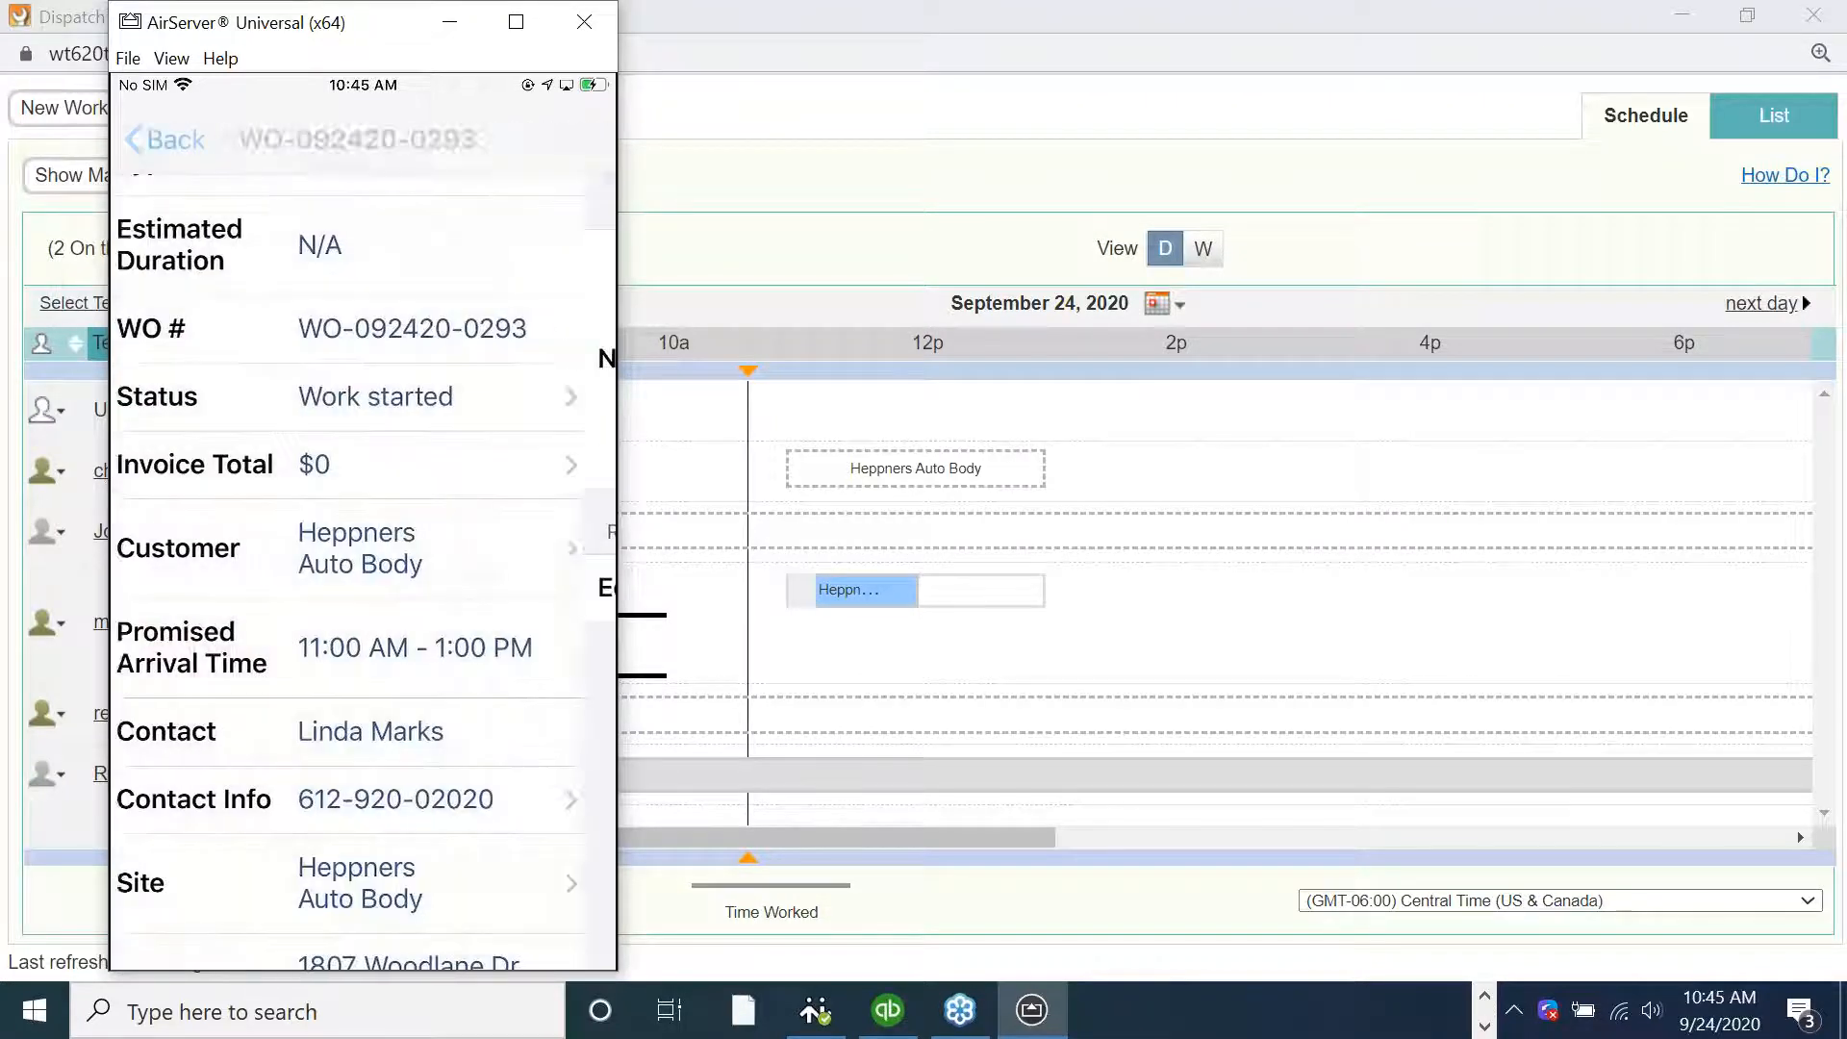
Review the work order's details and open its notes list
scroll(372, 535, "down", 7)
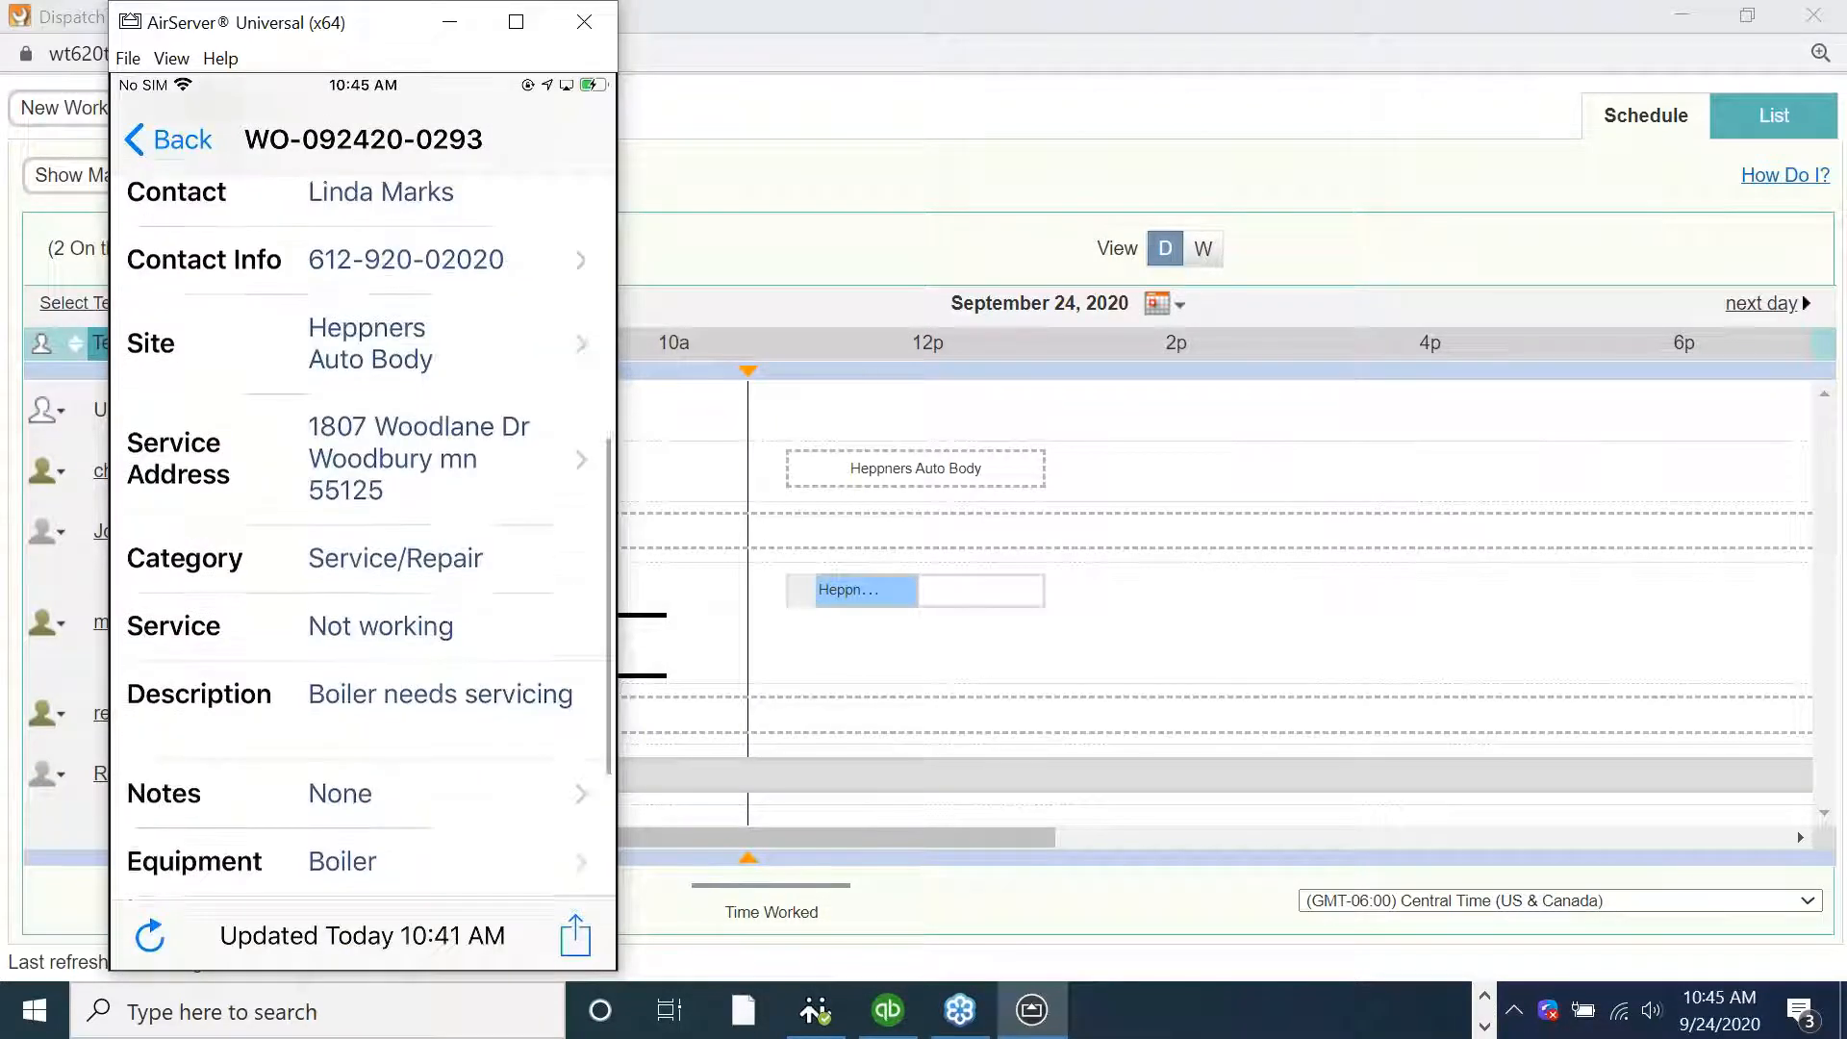
left_click(362, 625)
left_click(576, 138)
left_click(362, 816)
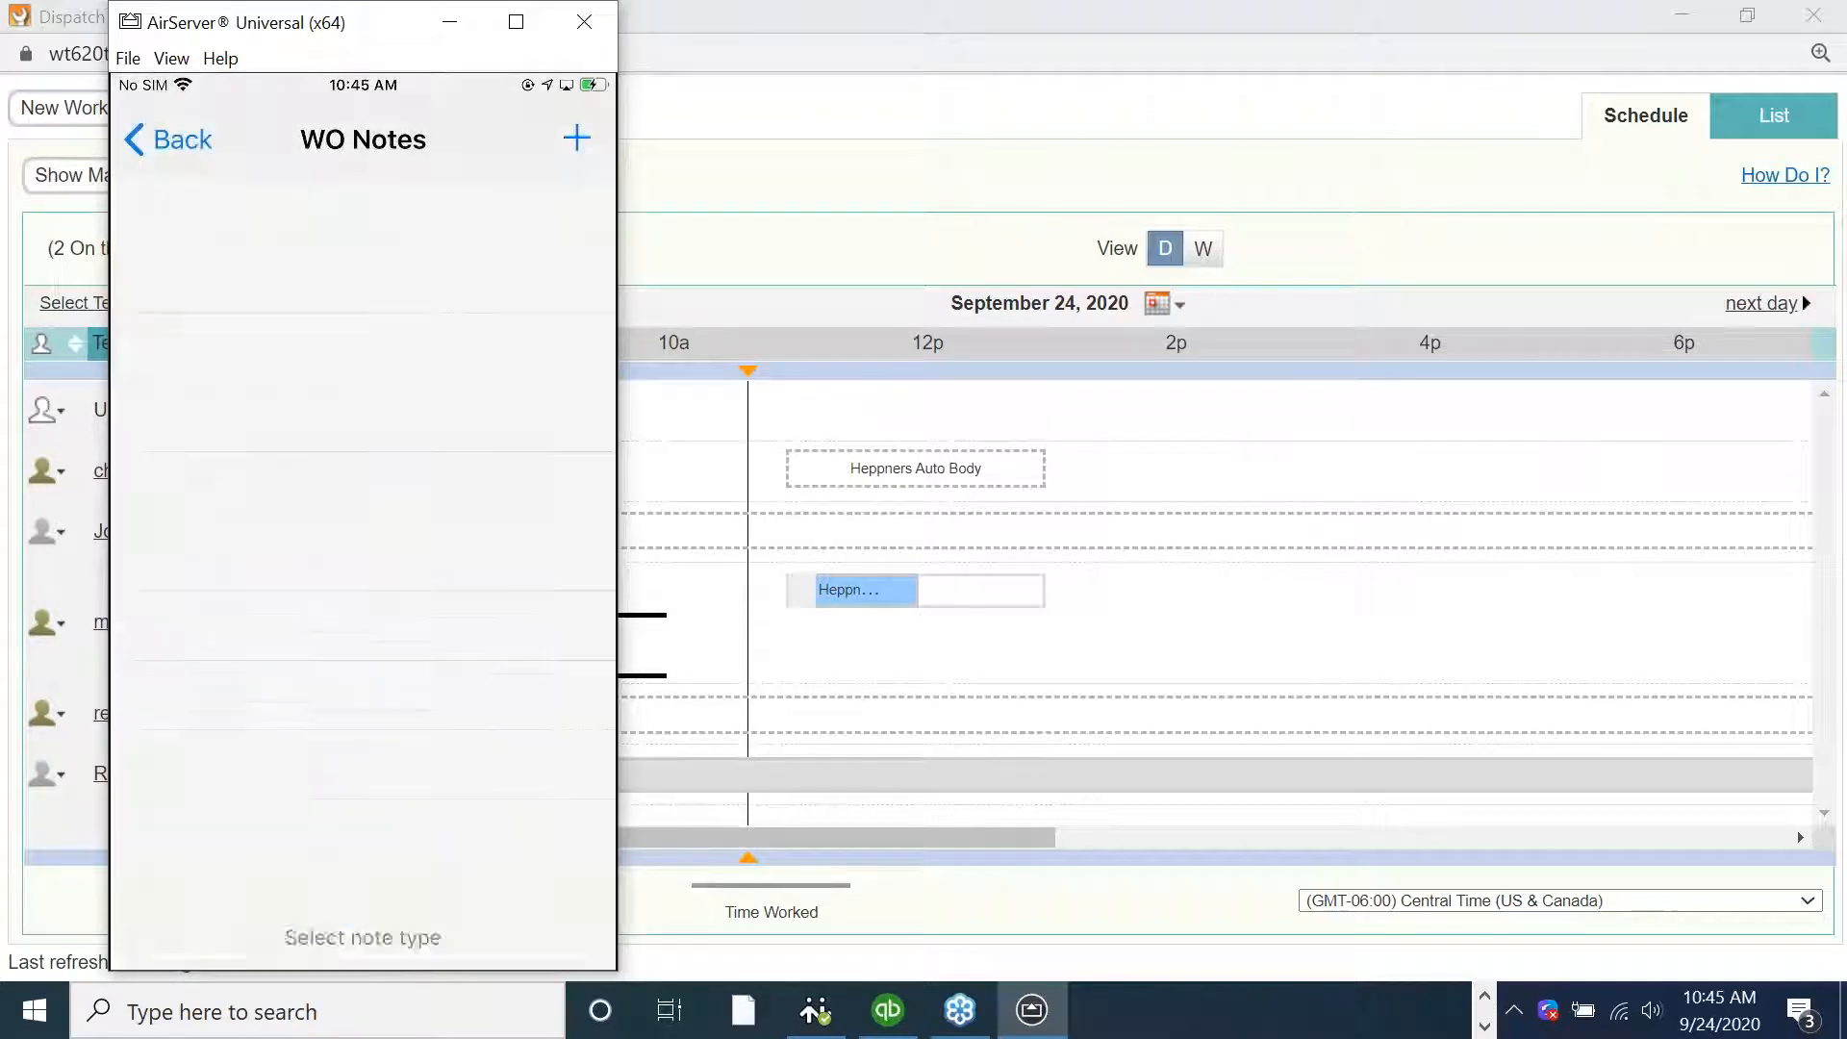
left_click(363, 719)
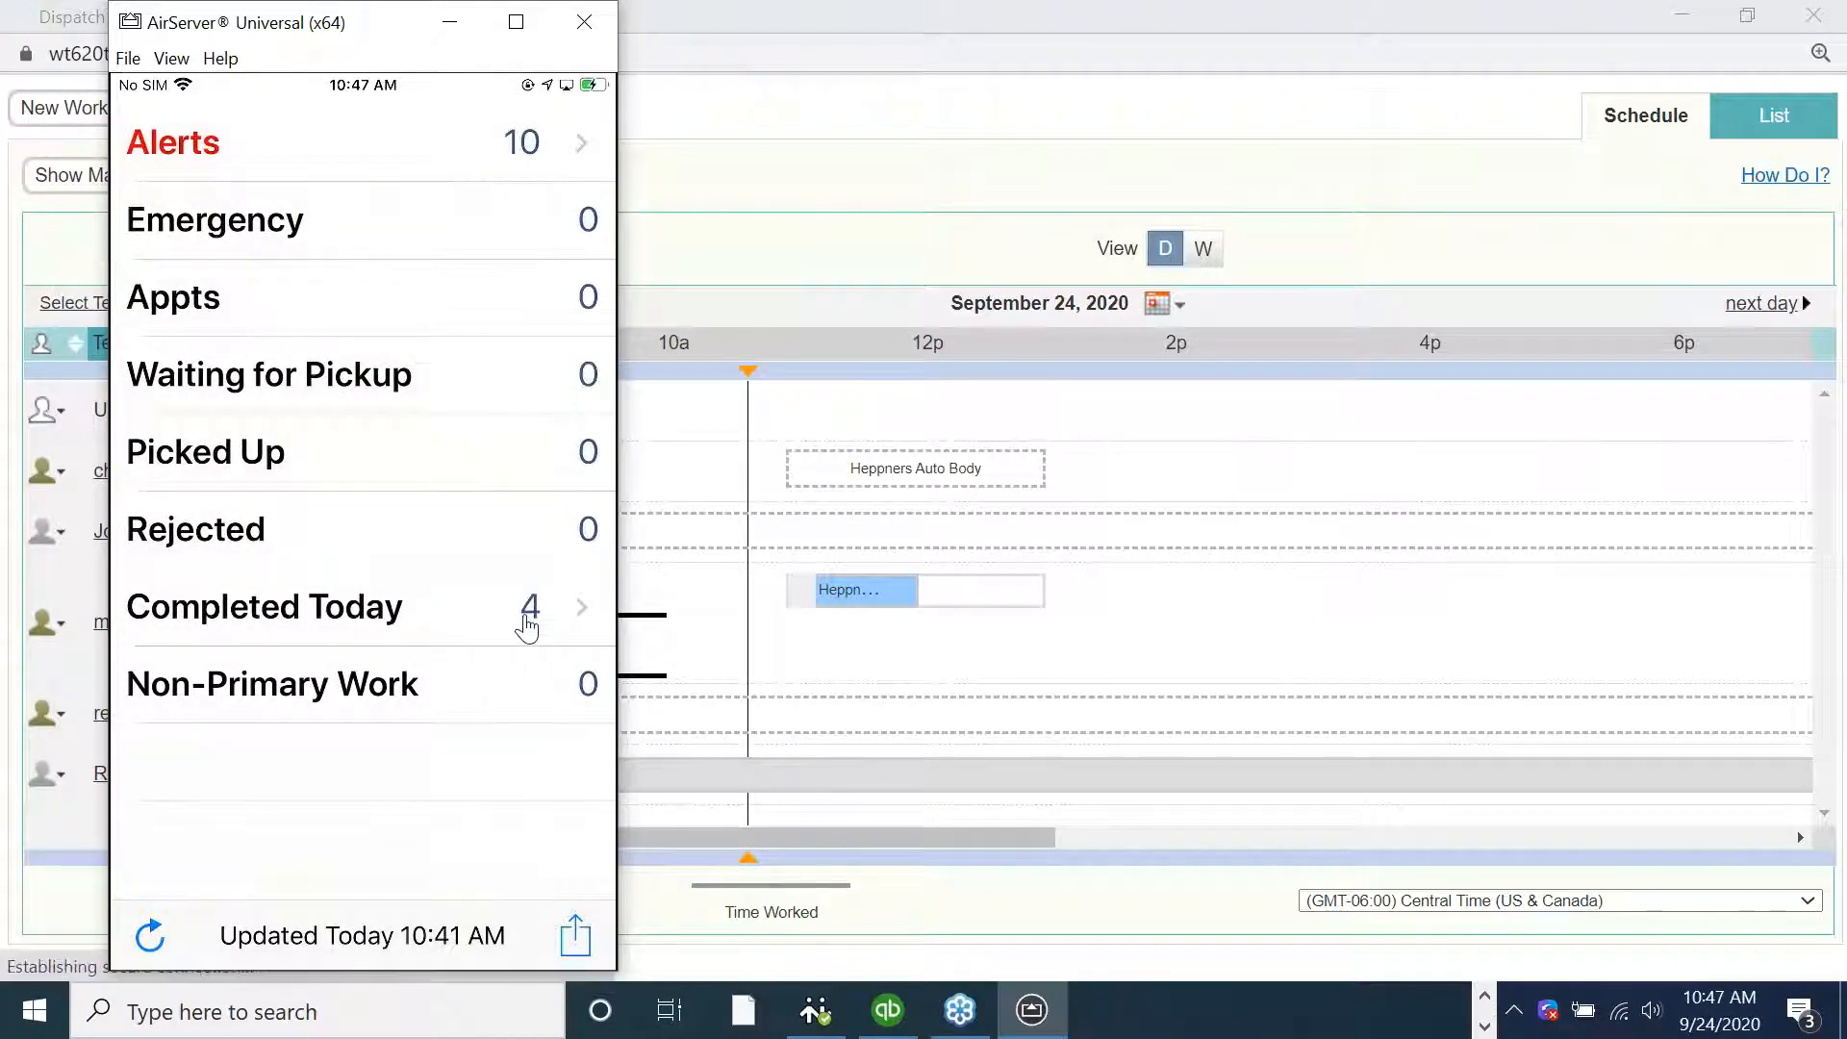
Open the Completed Today list and review the Heppners work order's details
left_click(527, 623)
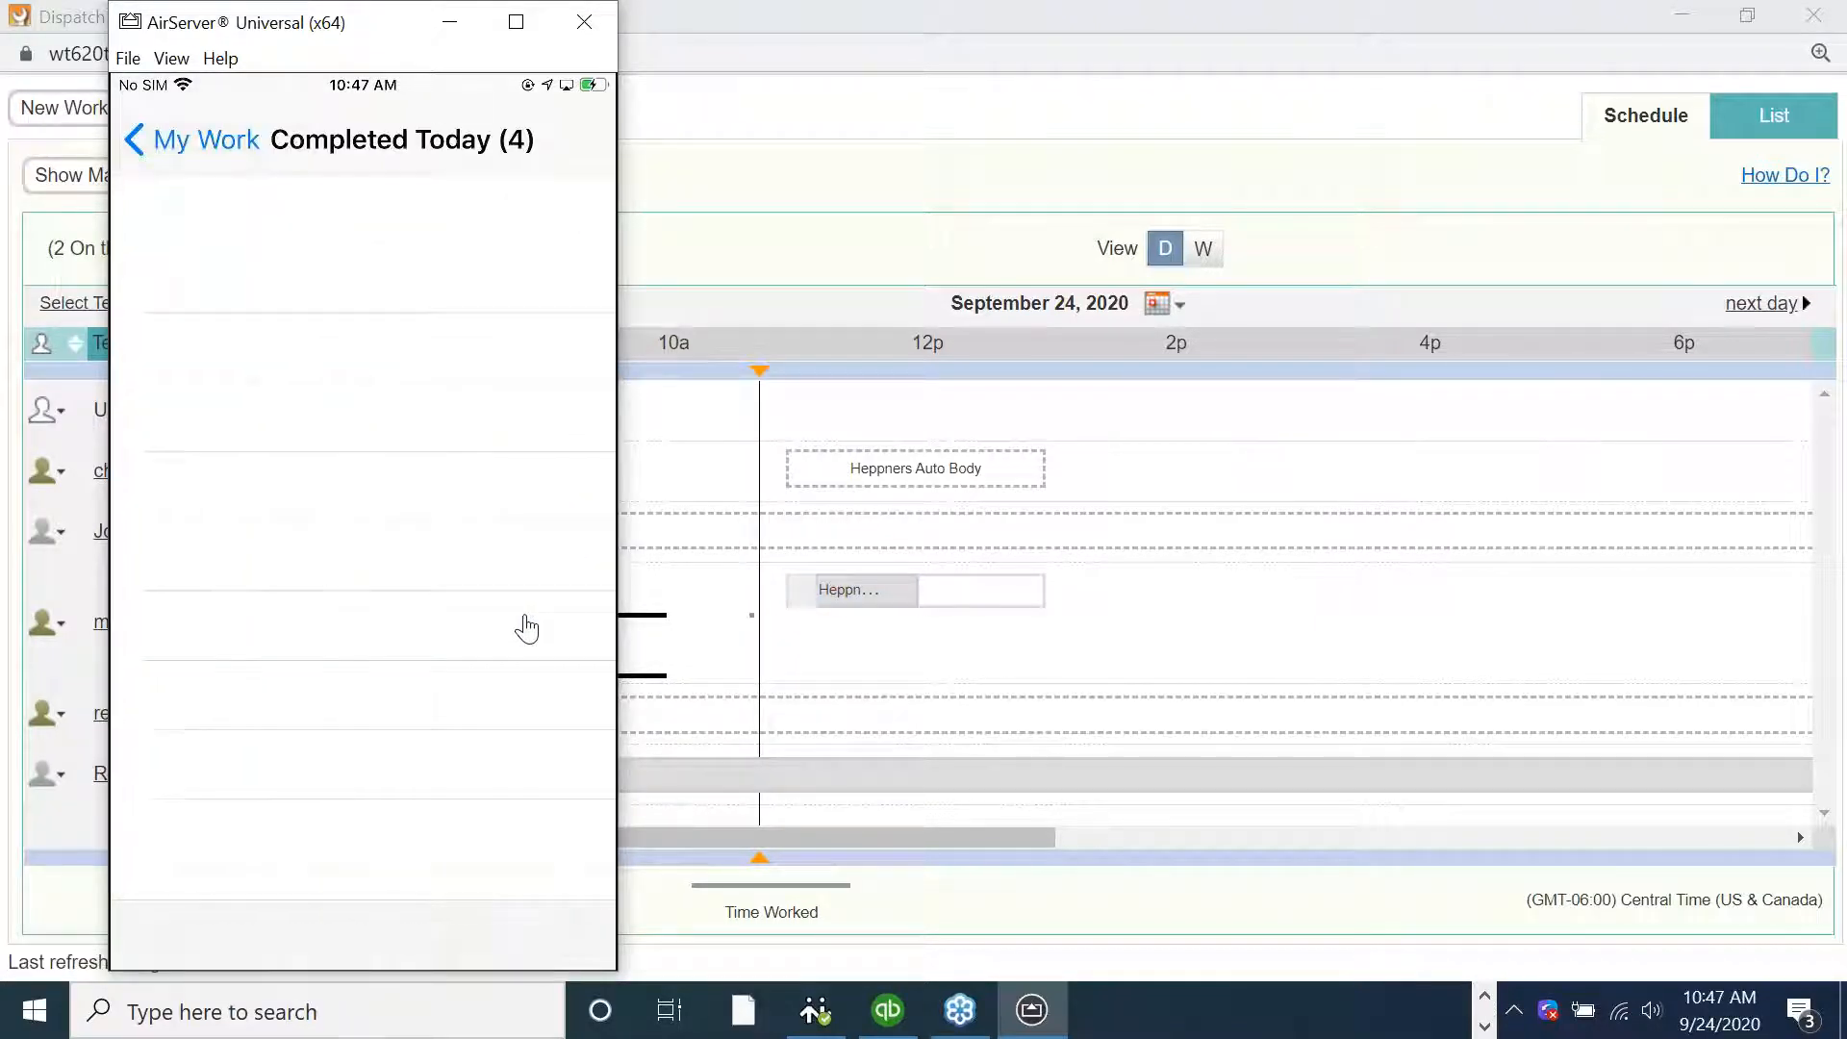
left_click(527, 625)
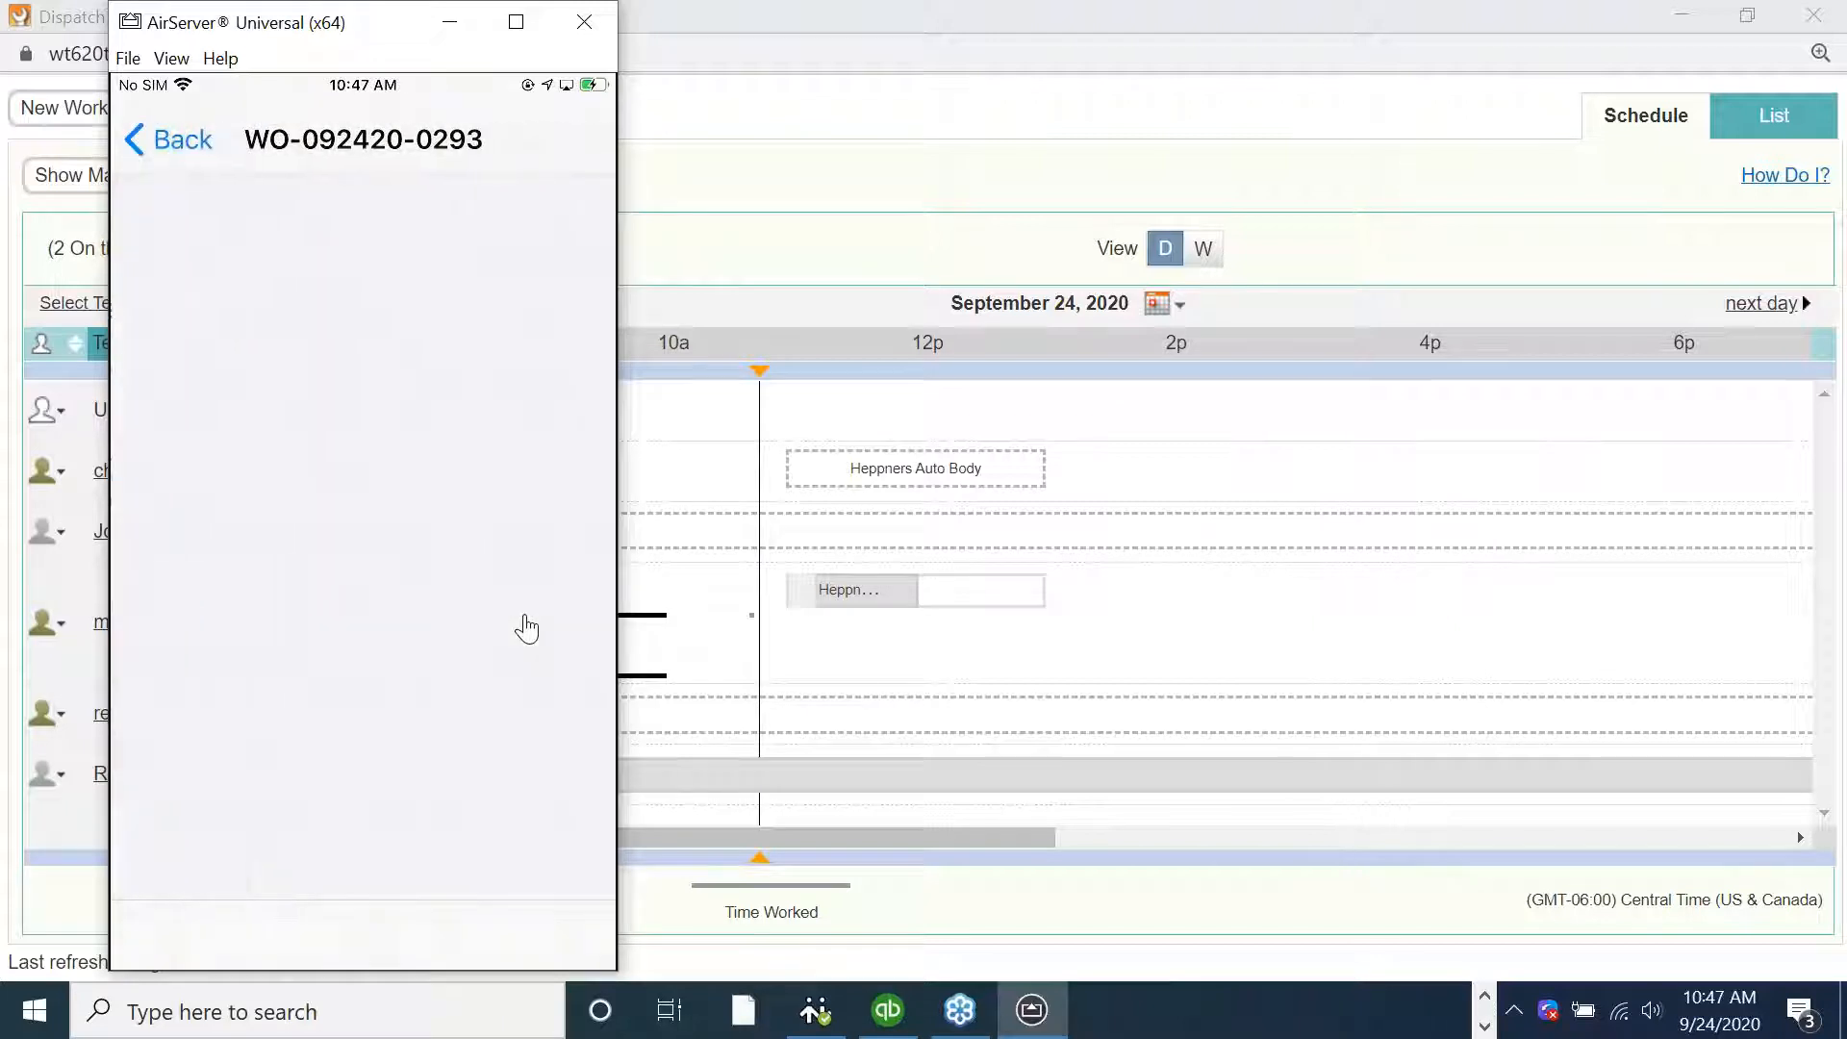
scroll(527, 630, "down", 5)
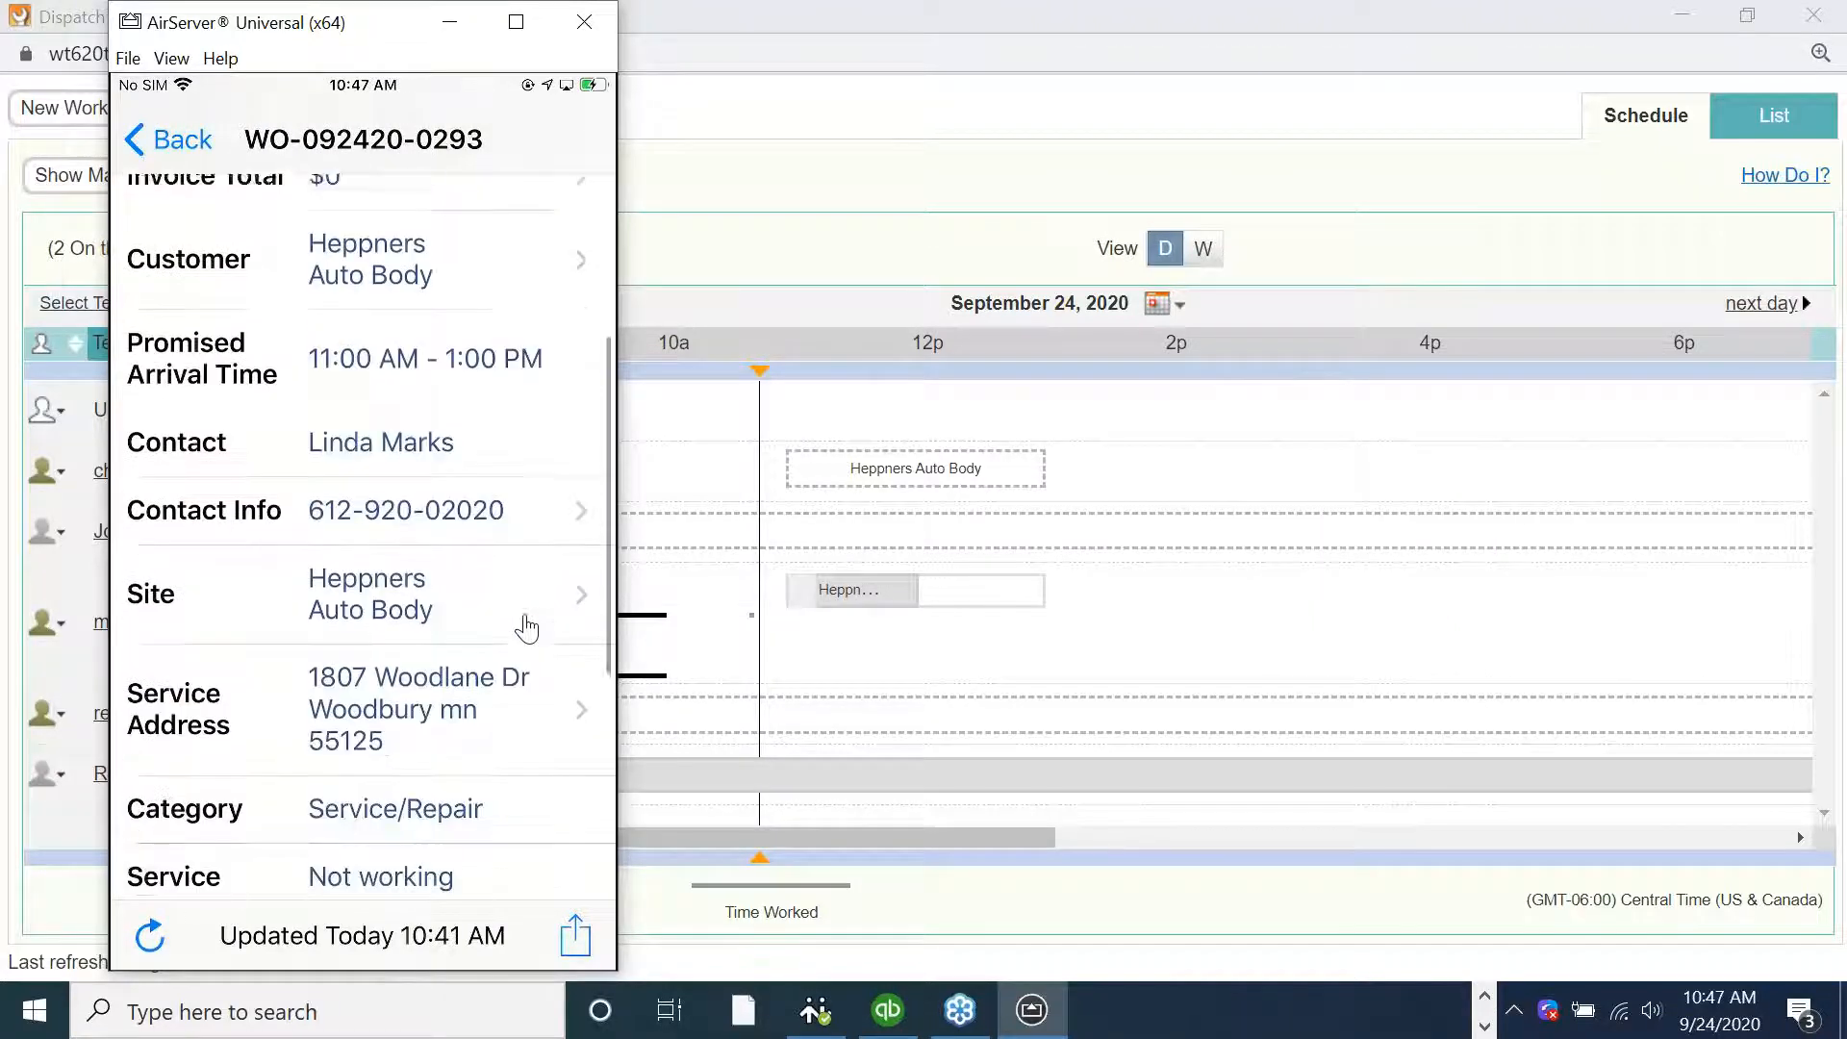
scroll(527, 629, "down", 1)
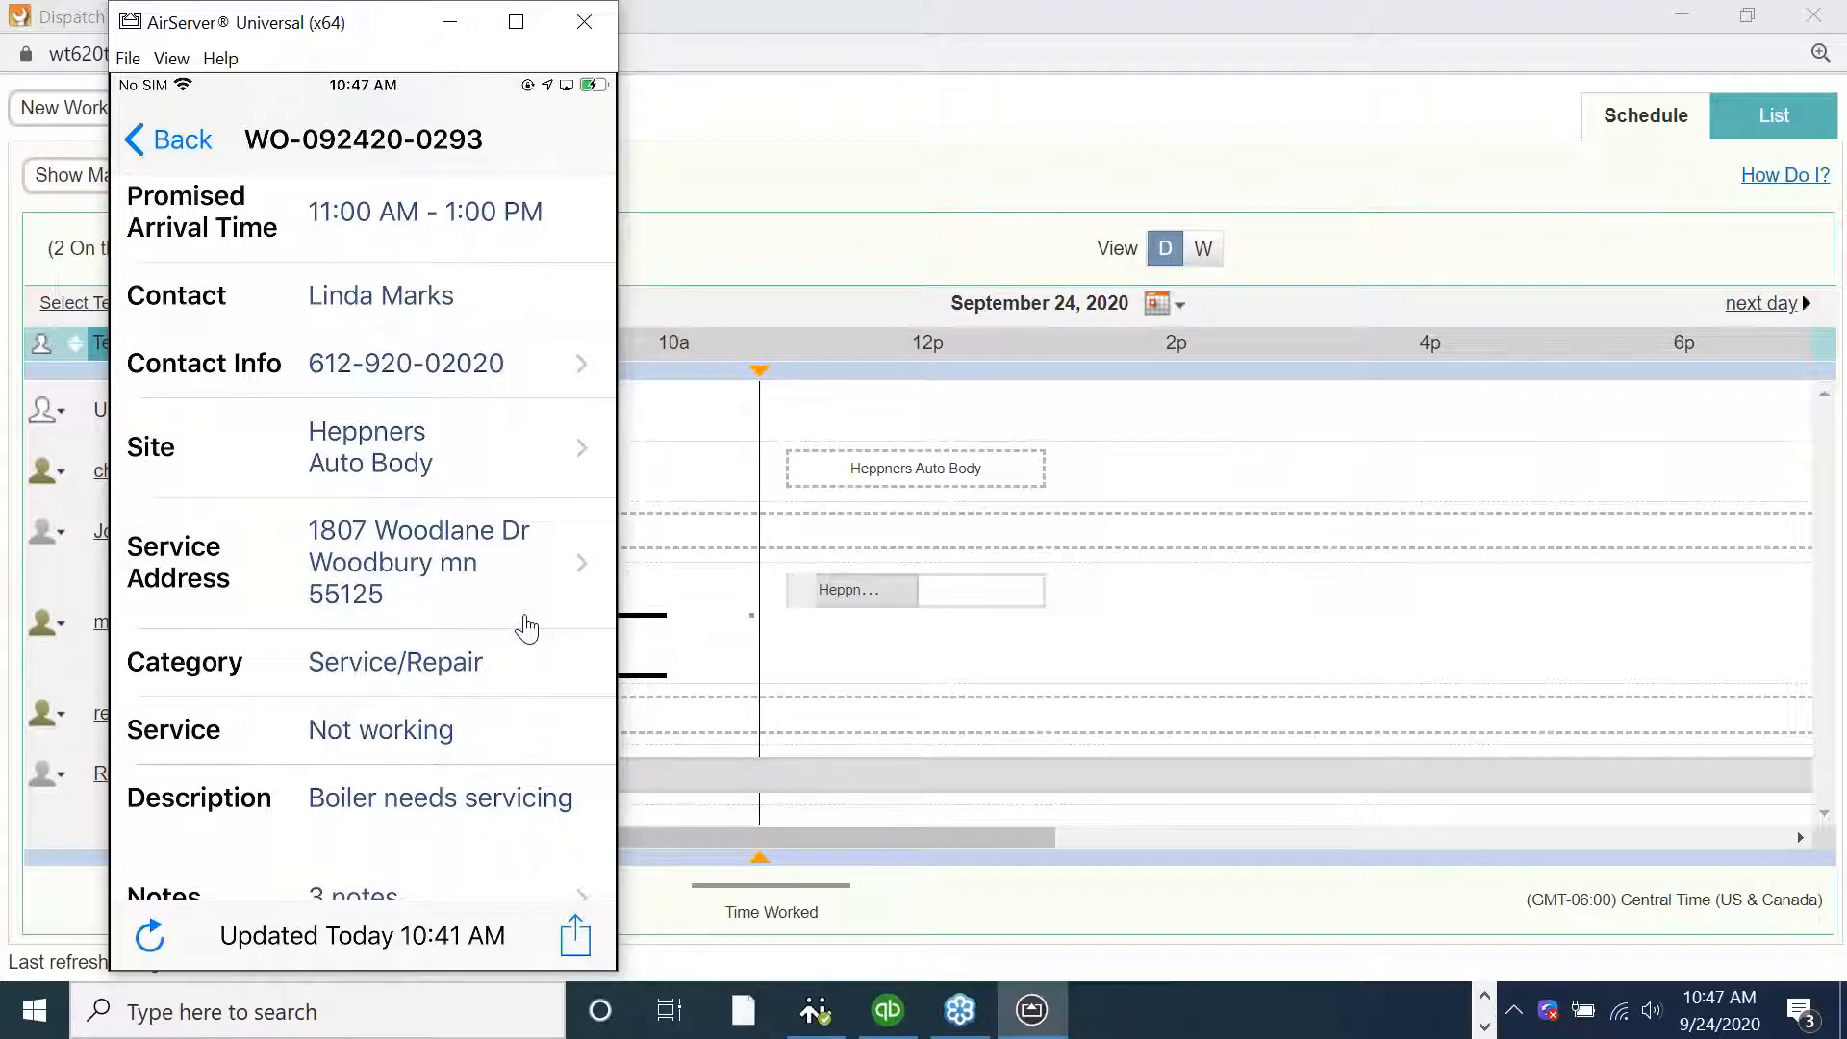
scroll(527, 630, "up", 4)
scroll(527, 629, "up", 2)
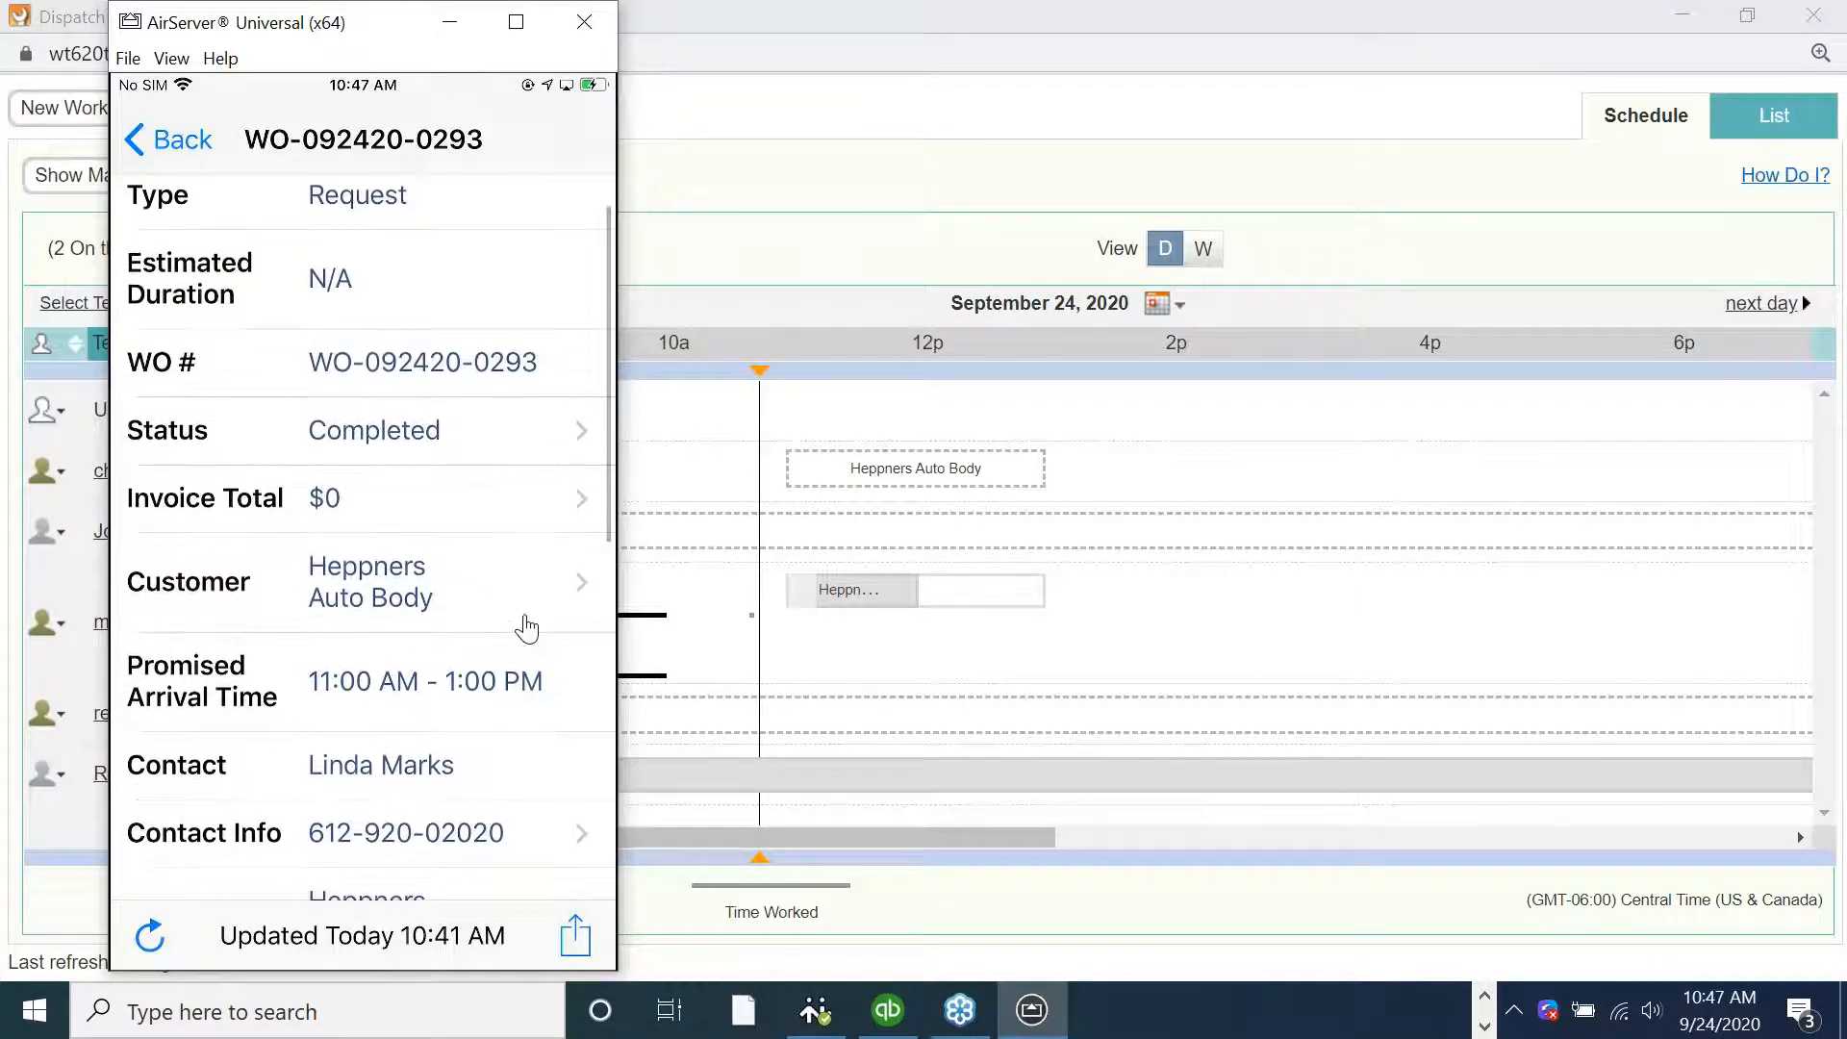
Capture the customer's signature on the work order printout and accept it
left_click(575, 937)
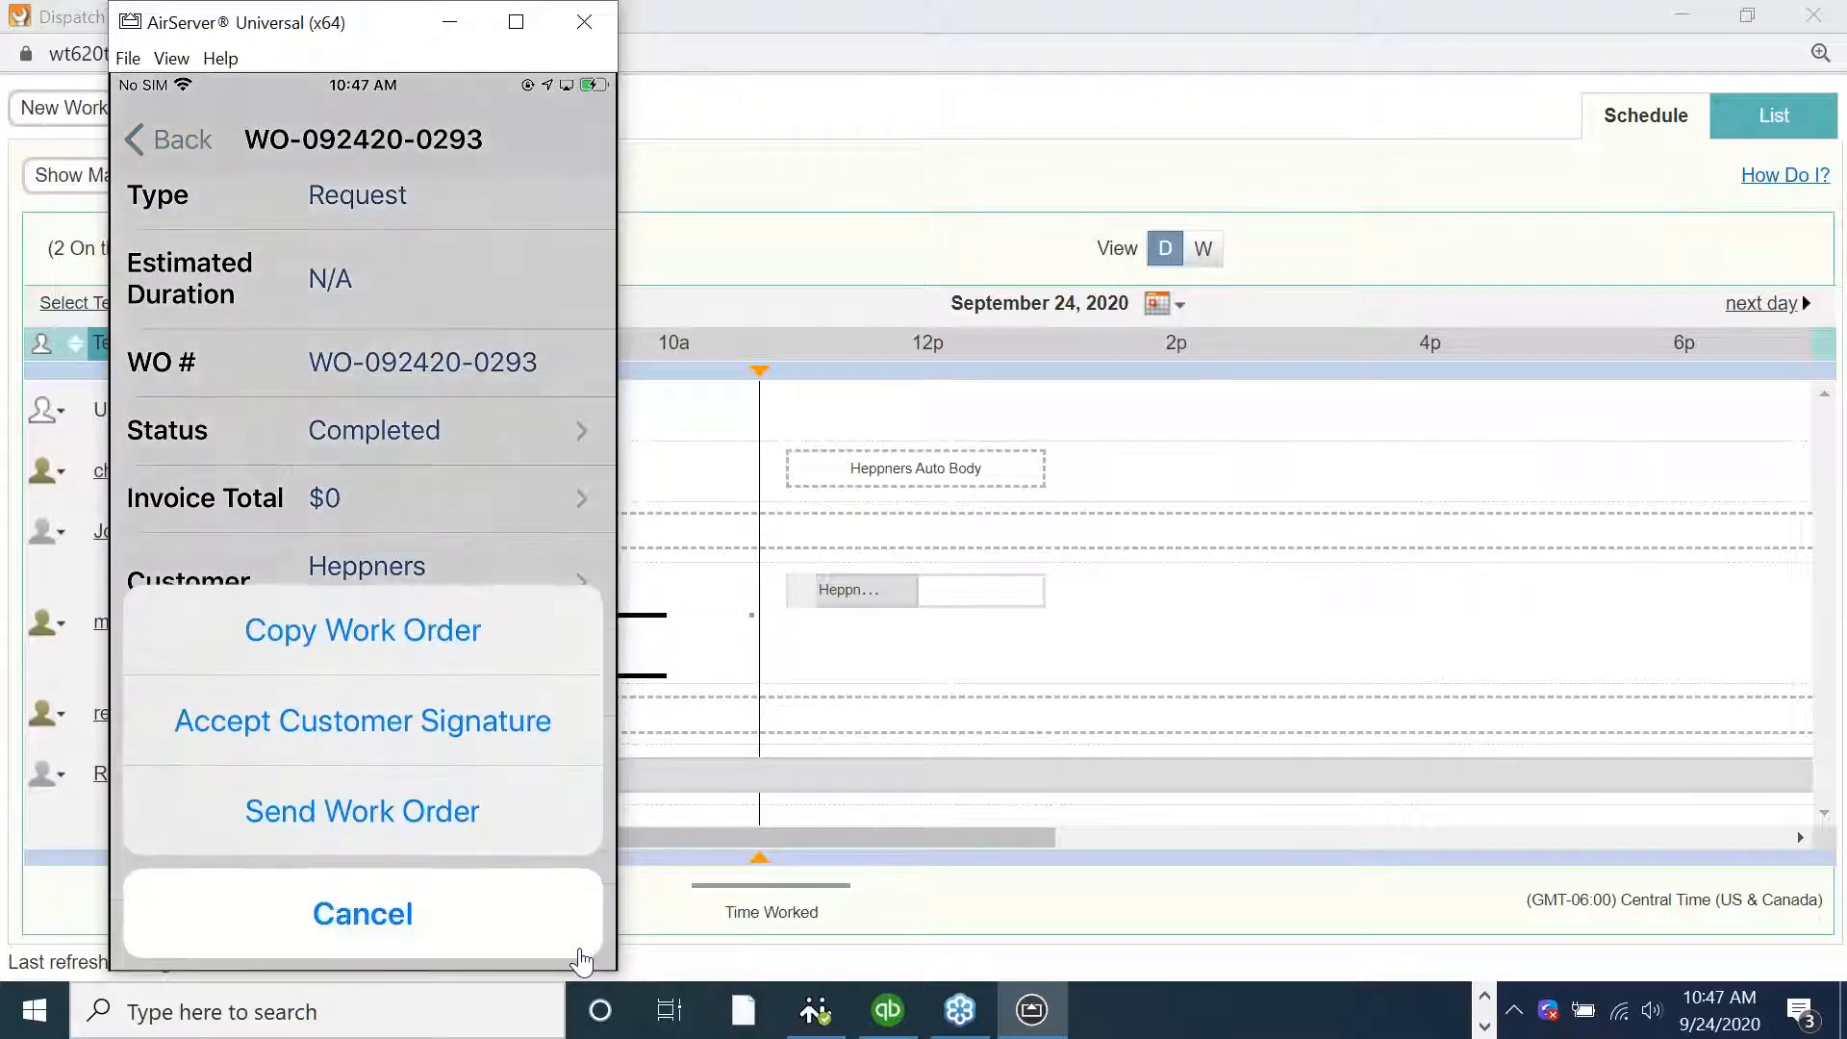
left_click(362, 719)
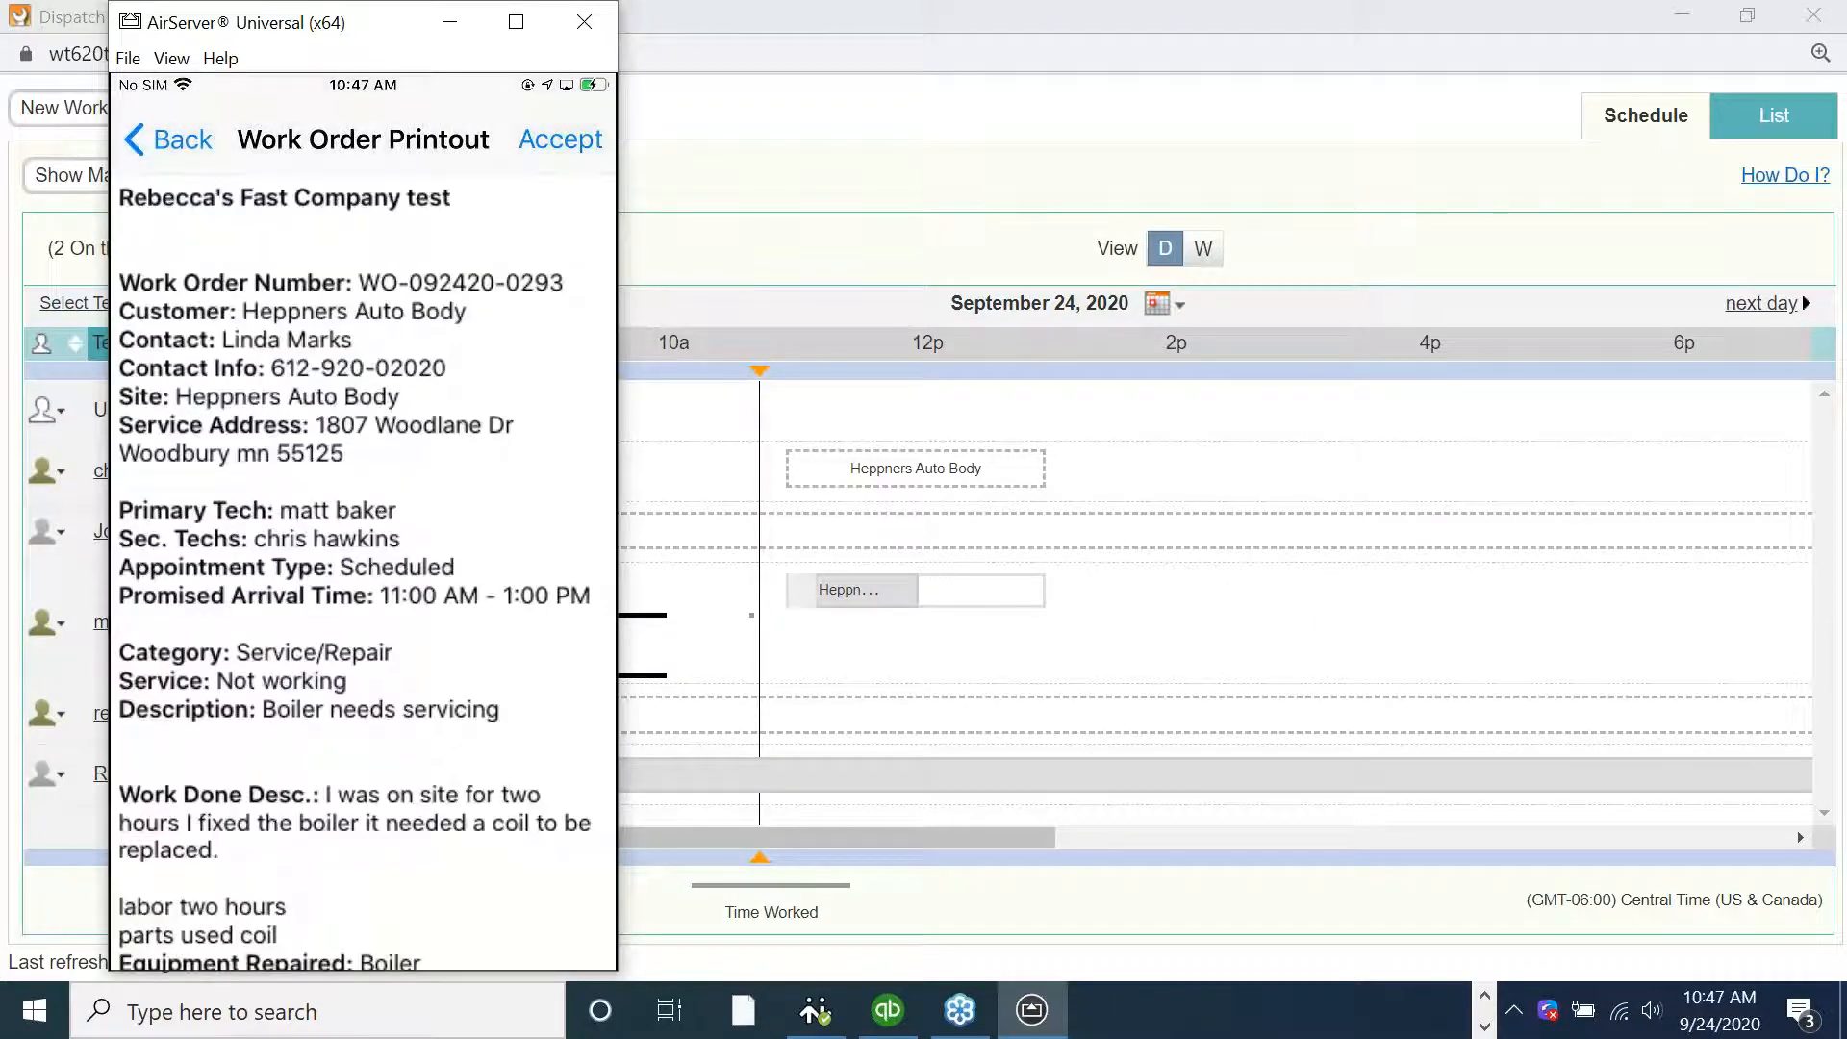
scroll(363, 571, "down", 1)
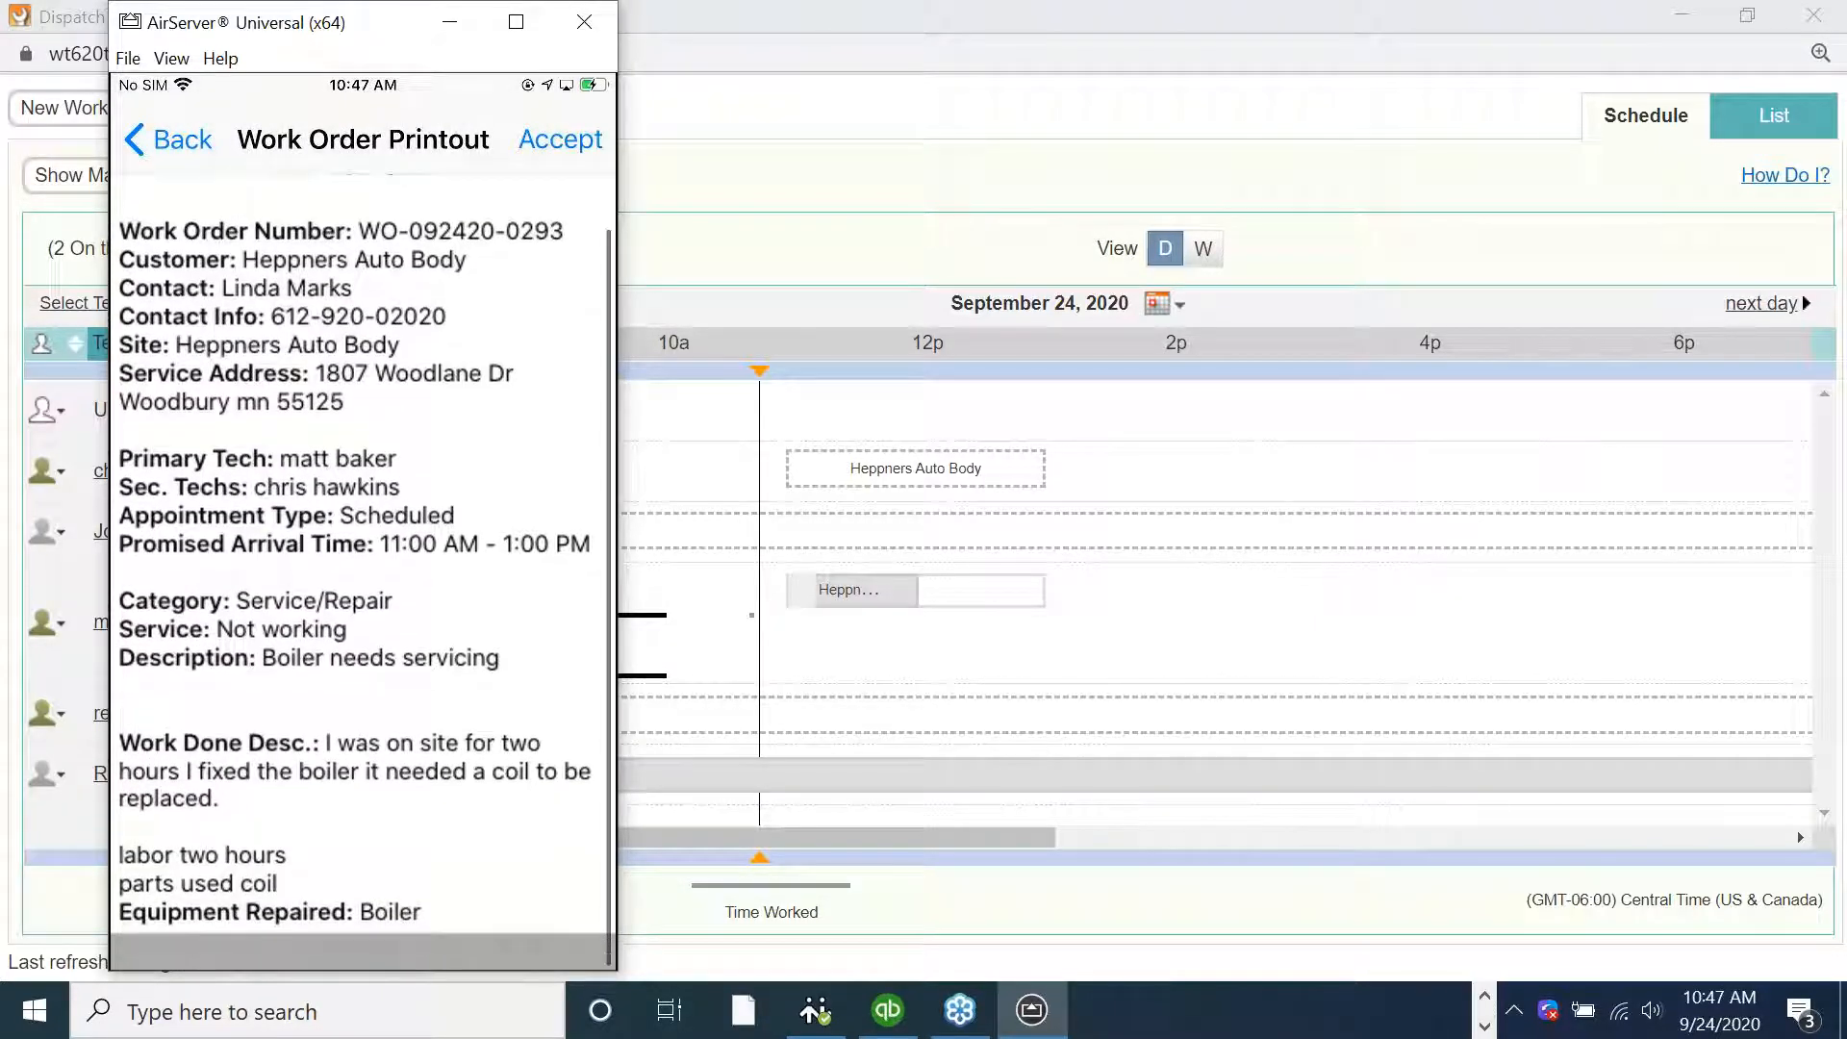
left_click(561, 139)
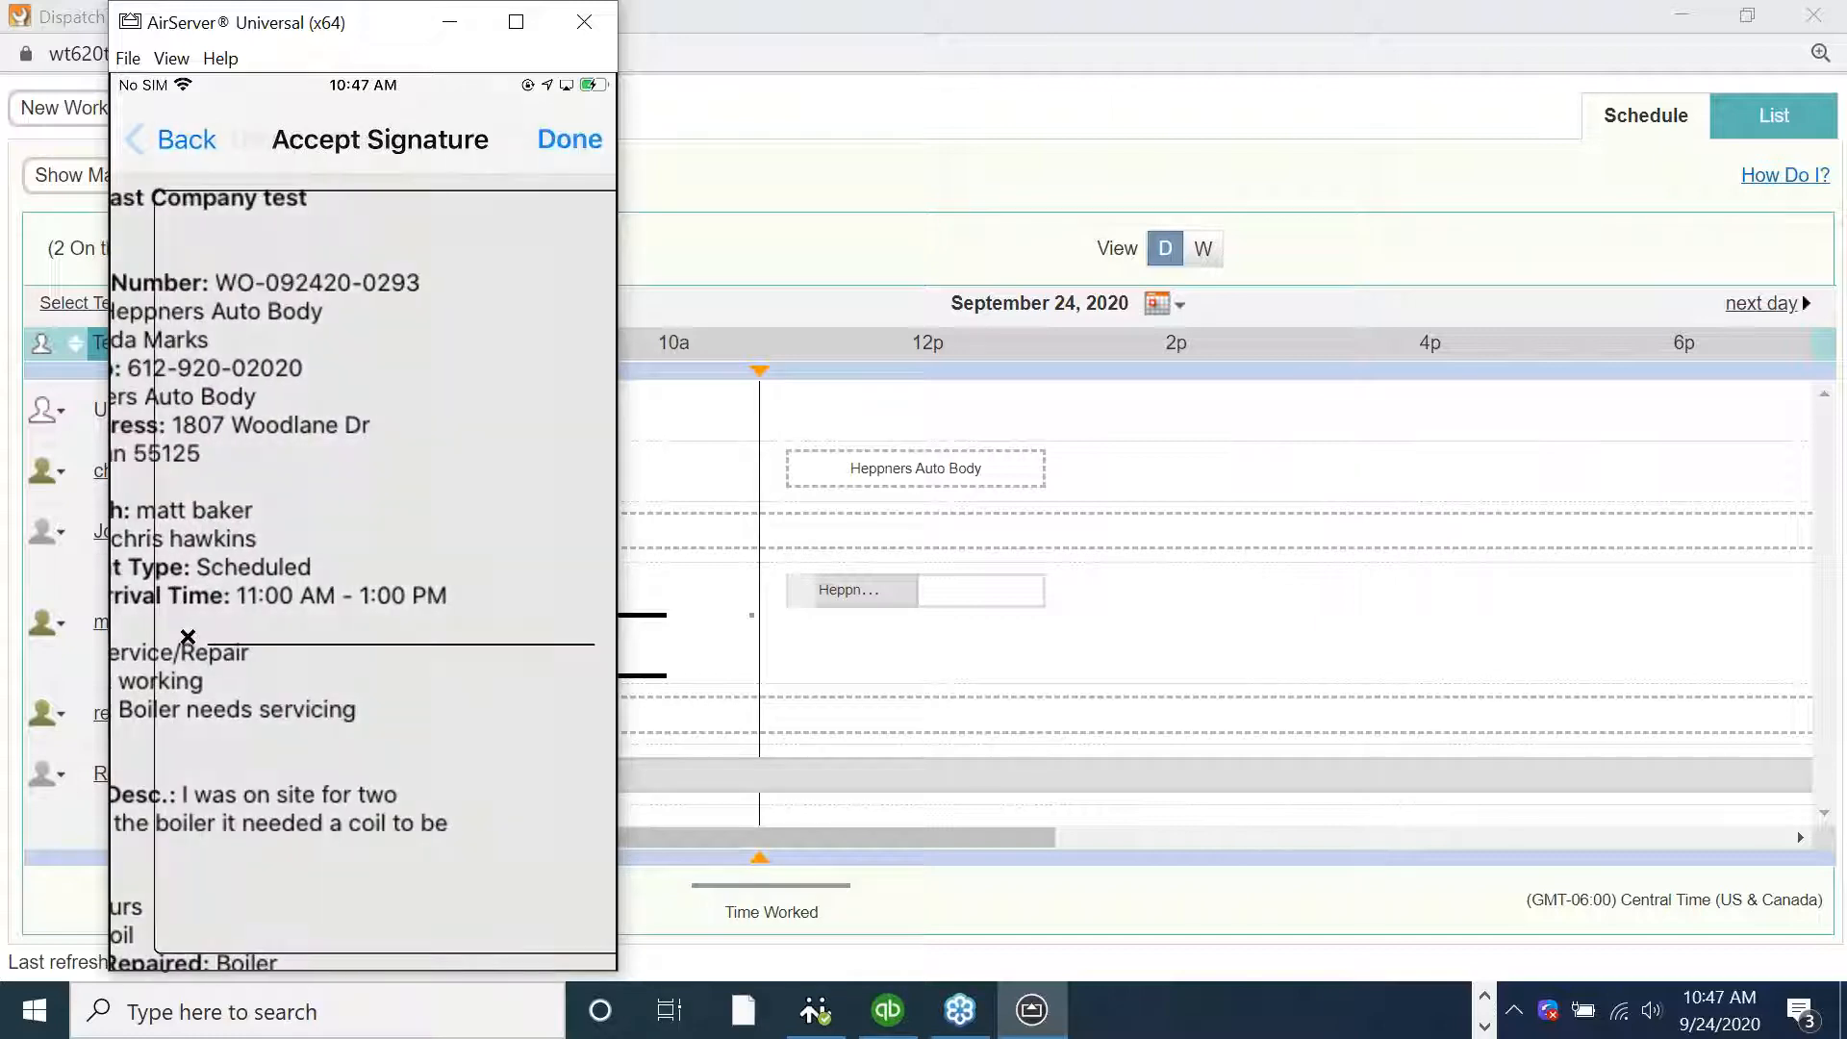
left_click_drag(352, 384, 444, 411)
left_click_drag(404, 314, 643, 304)
mouse_move(593, 162)
left_mouse_down()
mouse_move(660, 427)
mouse_move(849, 272)
left_mouse_up()
left_click(837, 95)
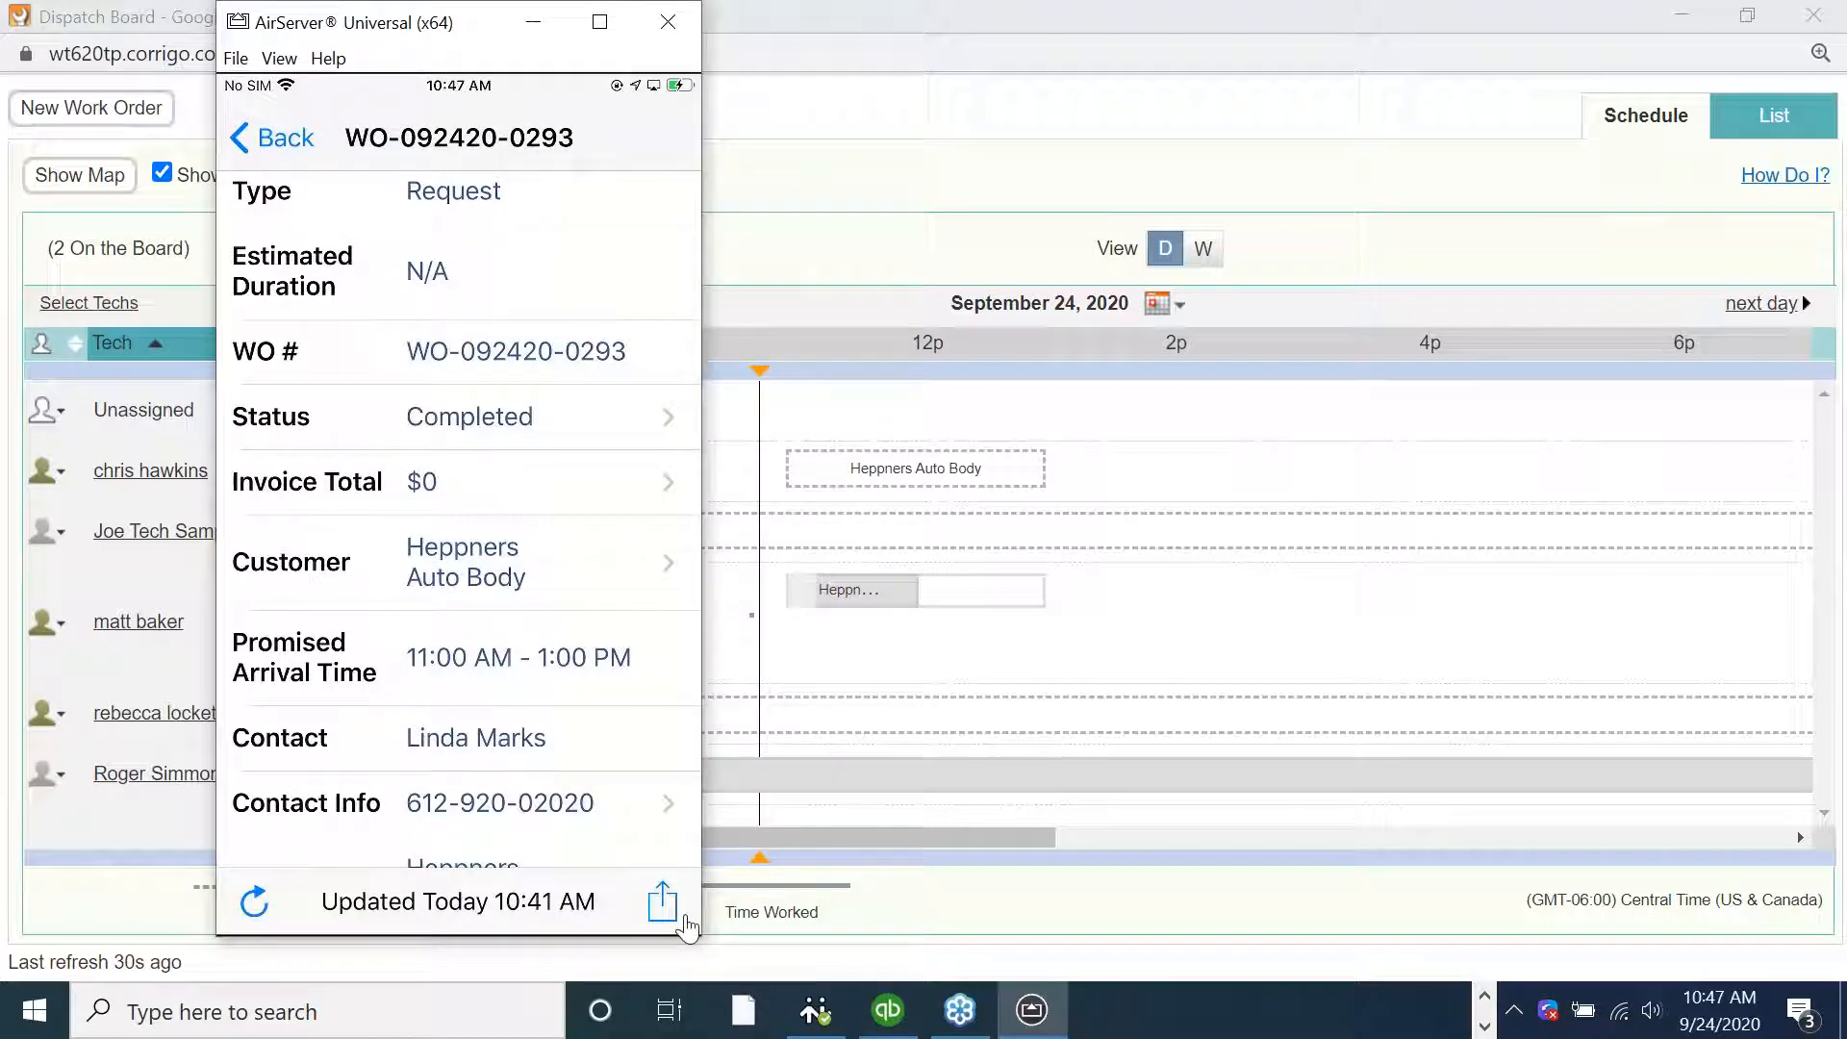
Open the Send Work Order form and review its recipient e-mail and attached files, including the signature
left_click(663, 901)
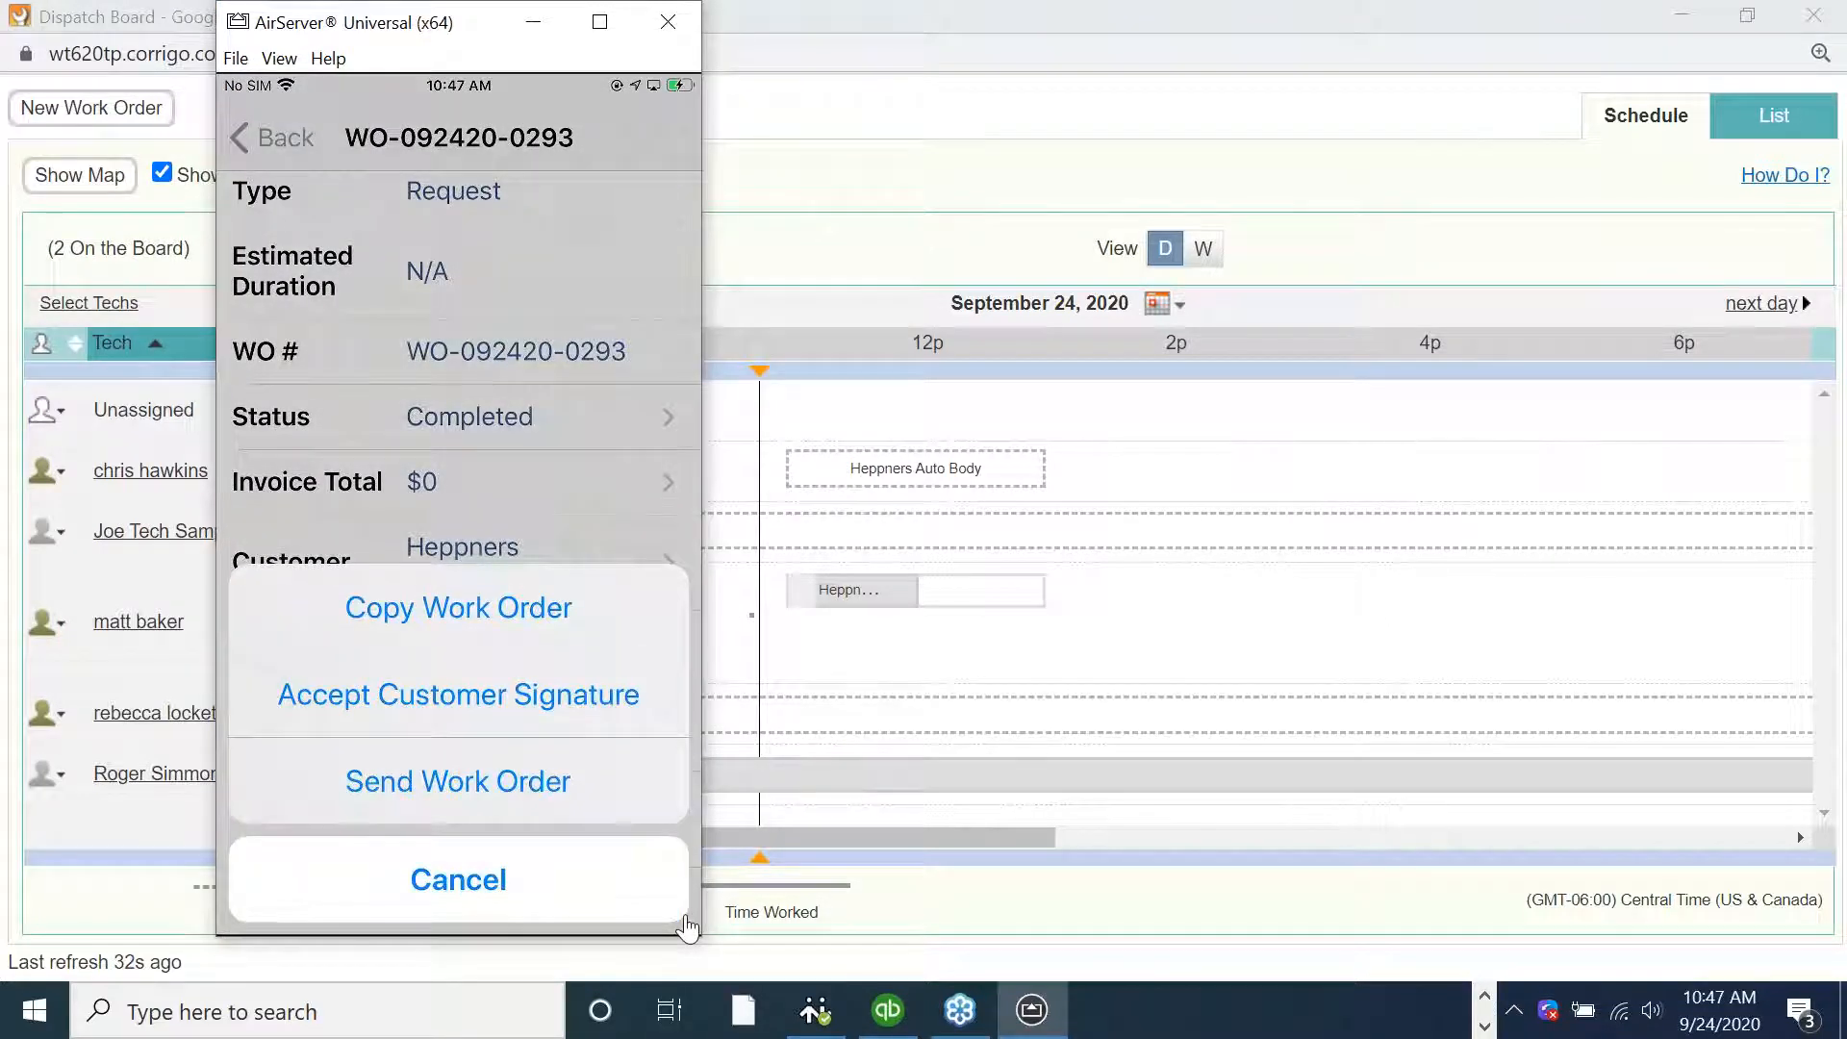
left_click(458, 781)
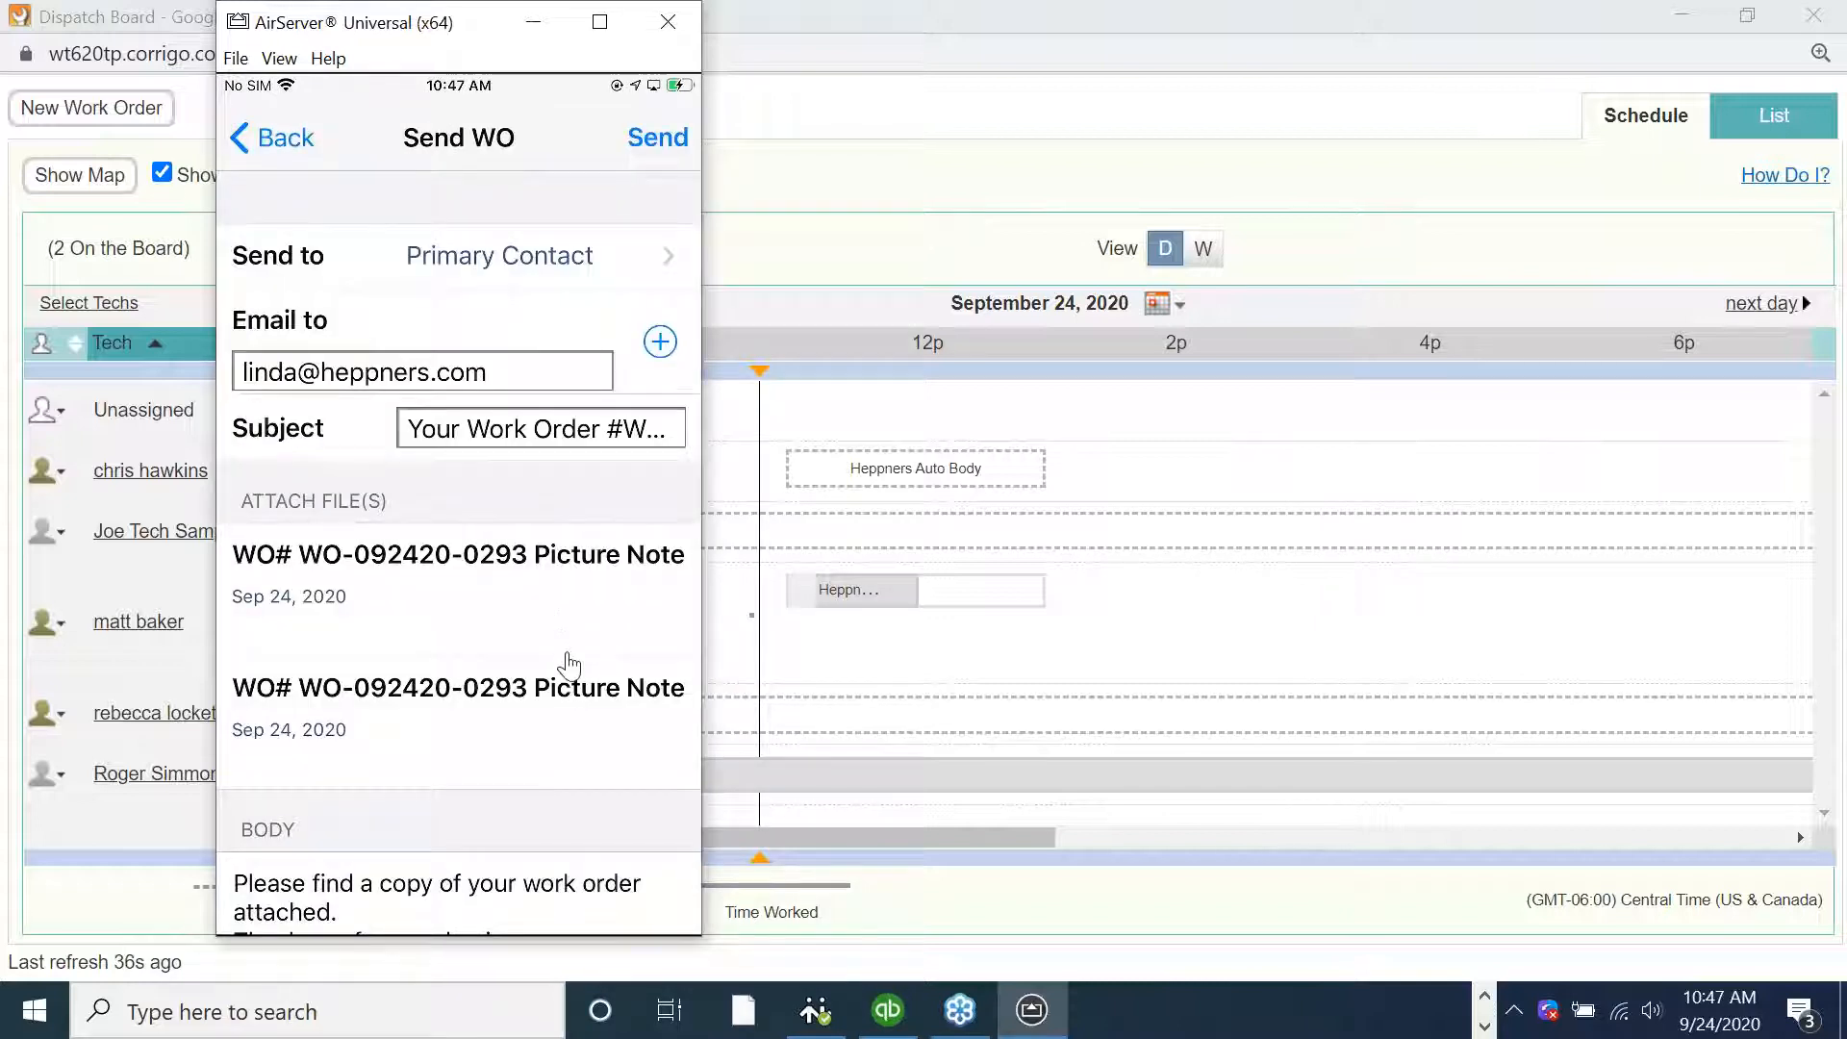
scroll(568, 663, "down", 3)
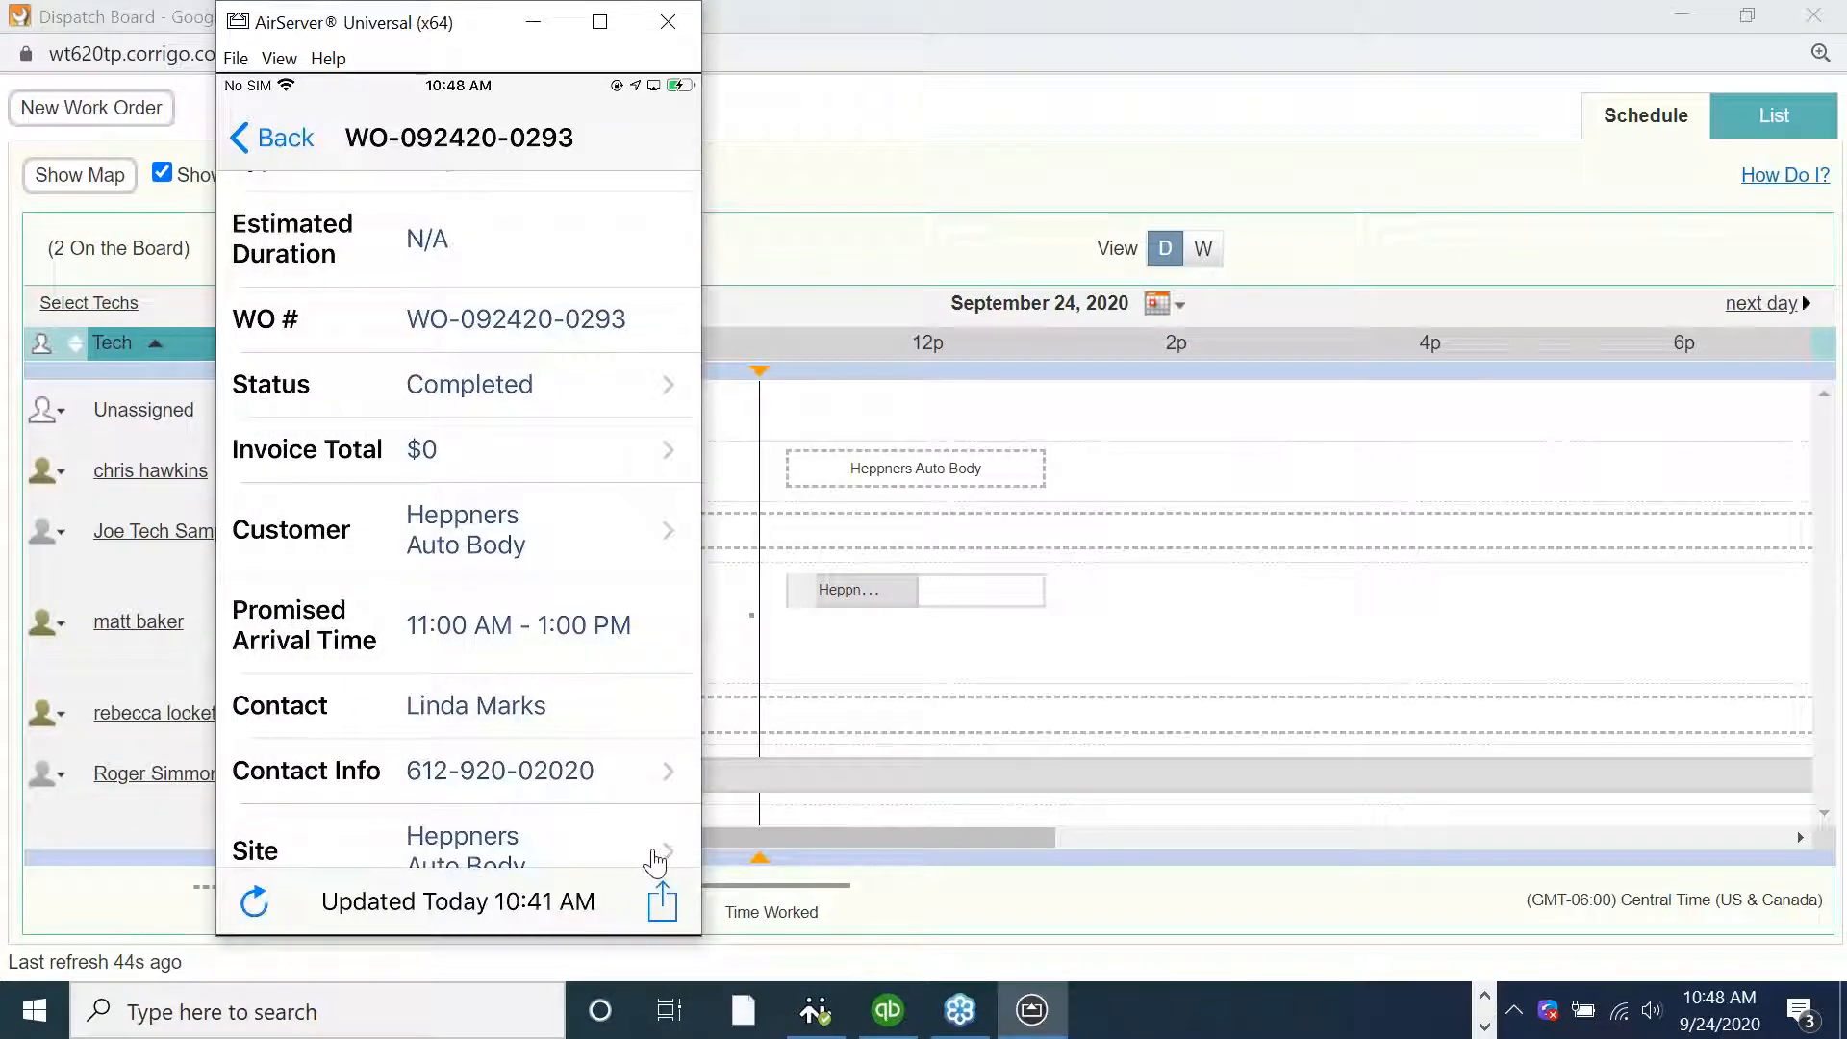
left_click(679, 910)
left_click(673, 914)
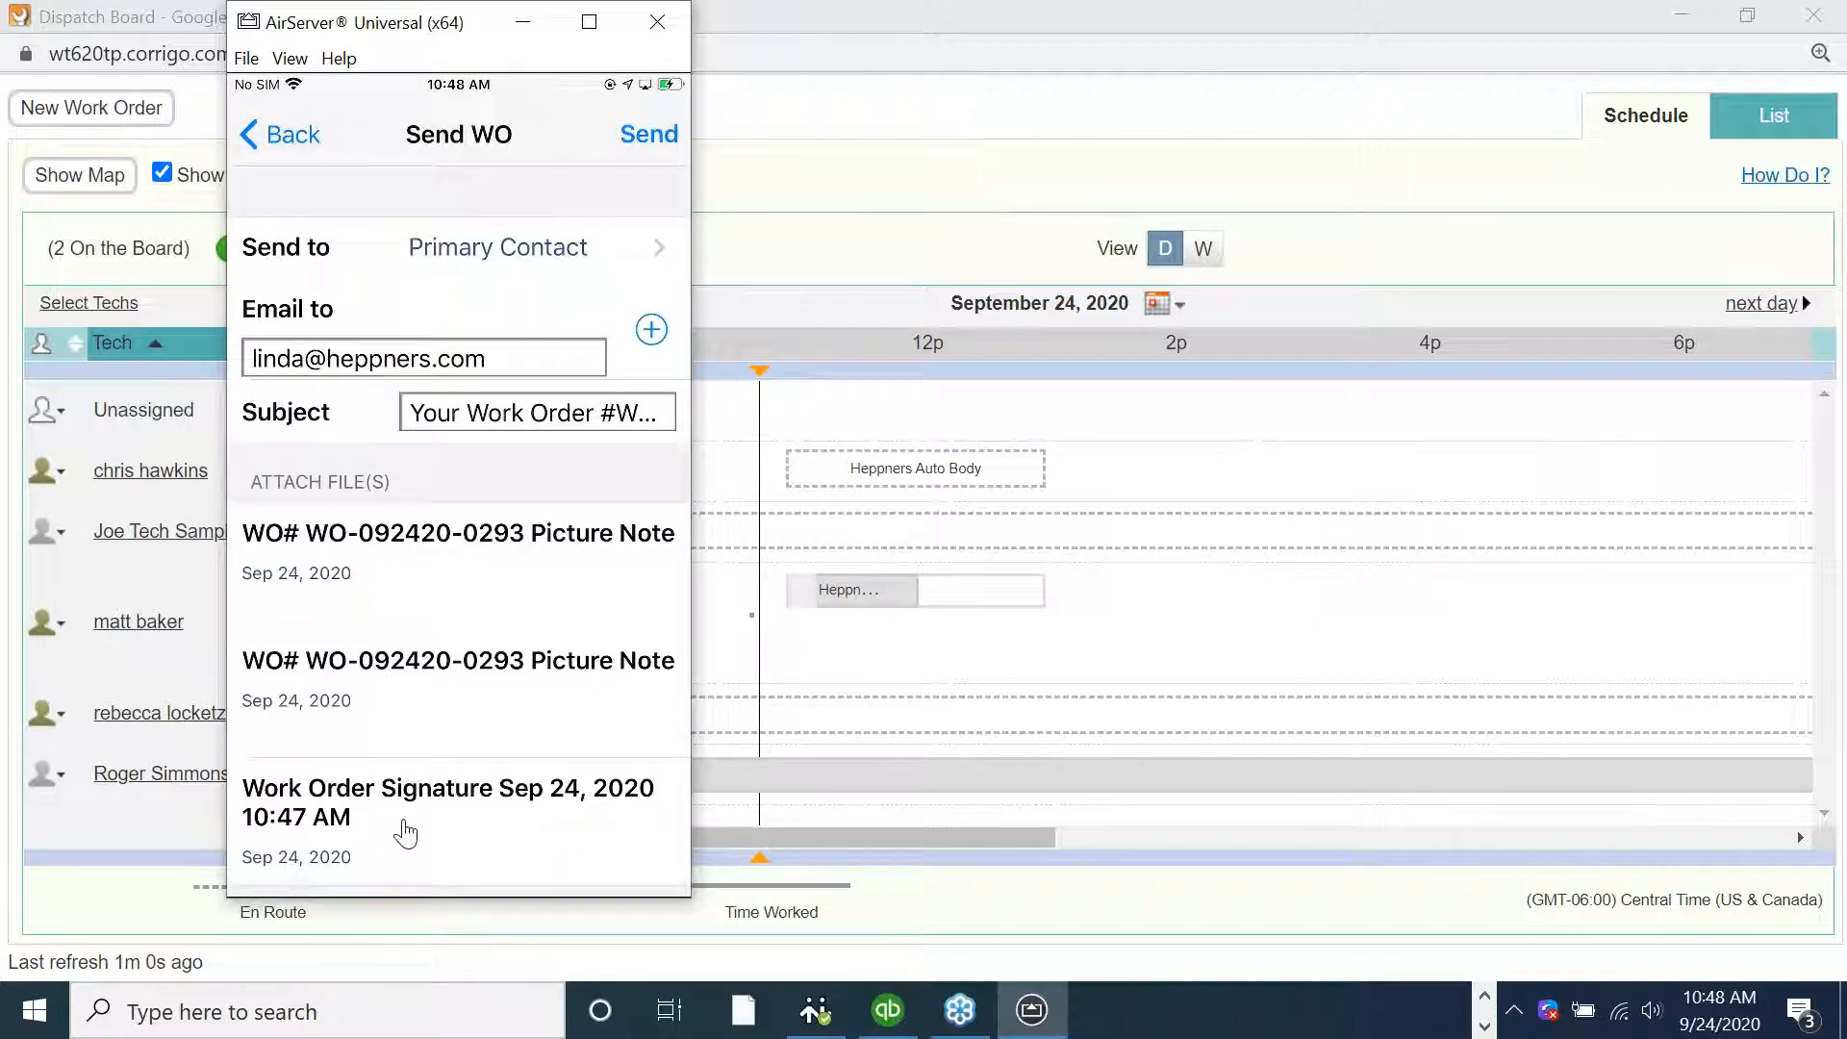
left_click(405, 833)
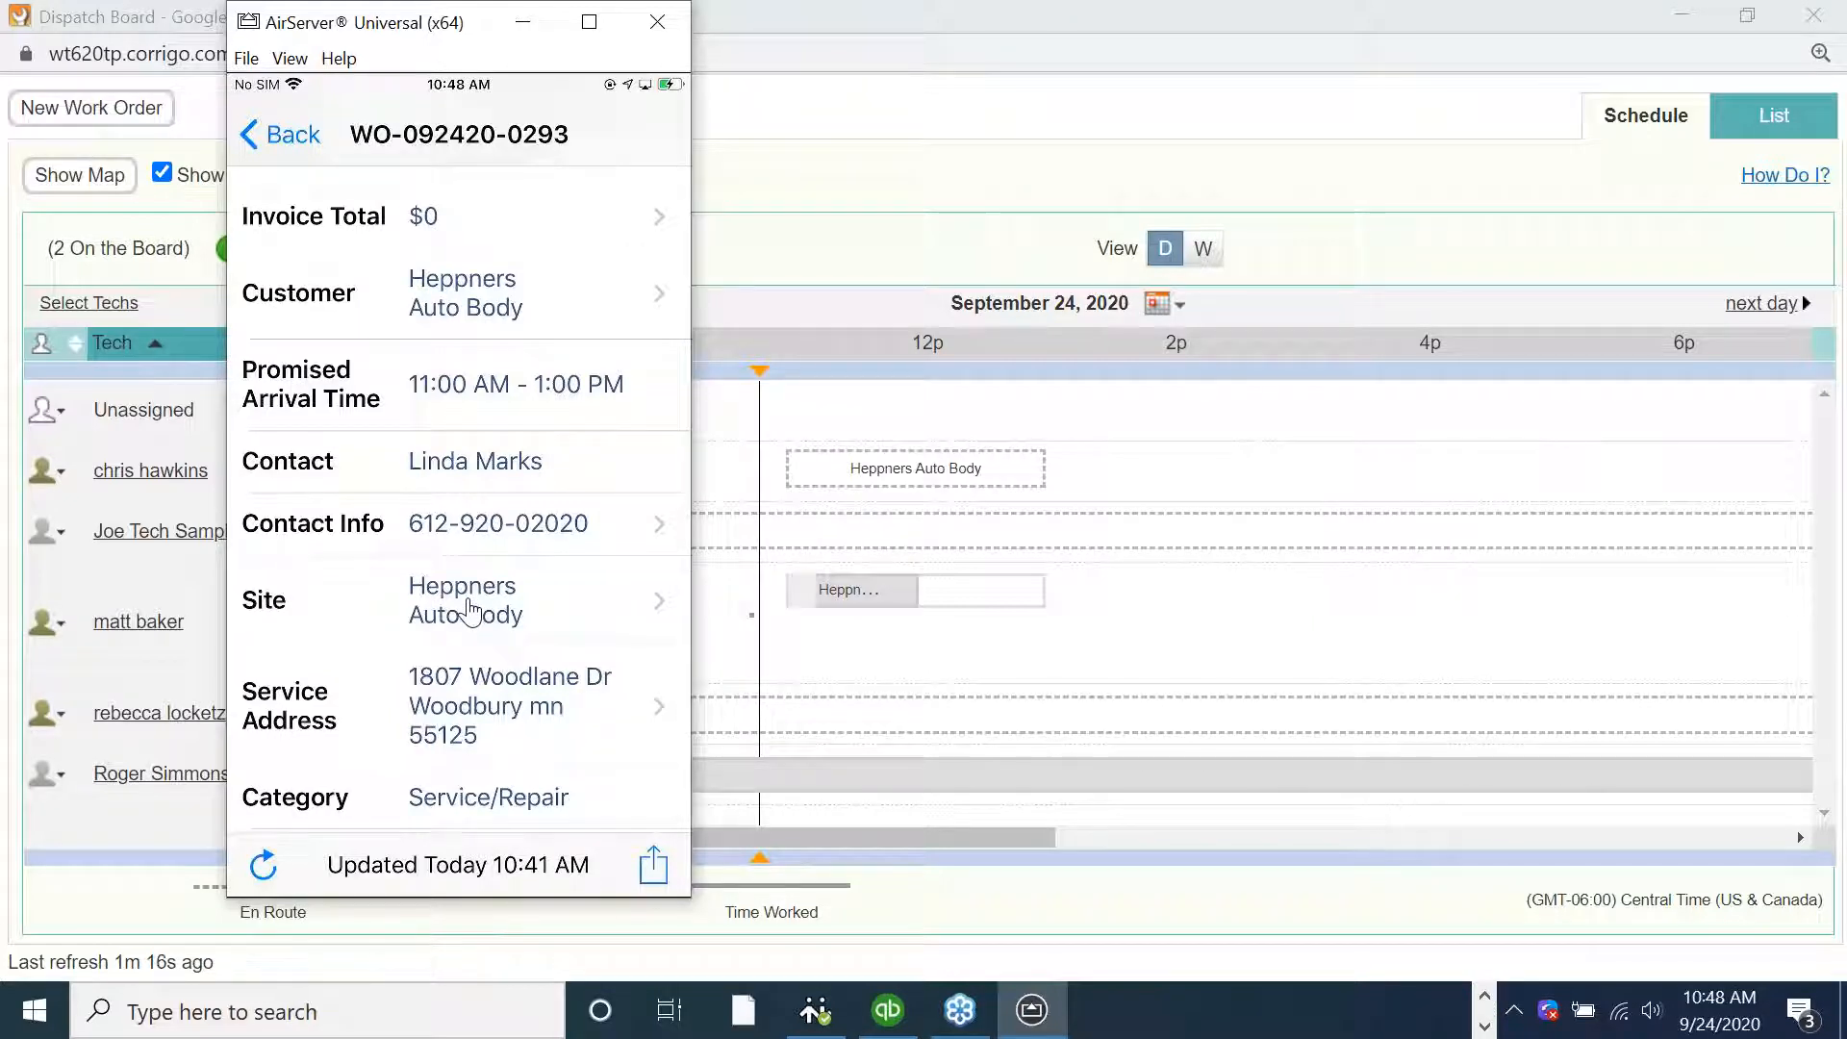
Review the site's service history and the details and work done description of past work order WO-0127
left_click(469, 610)
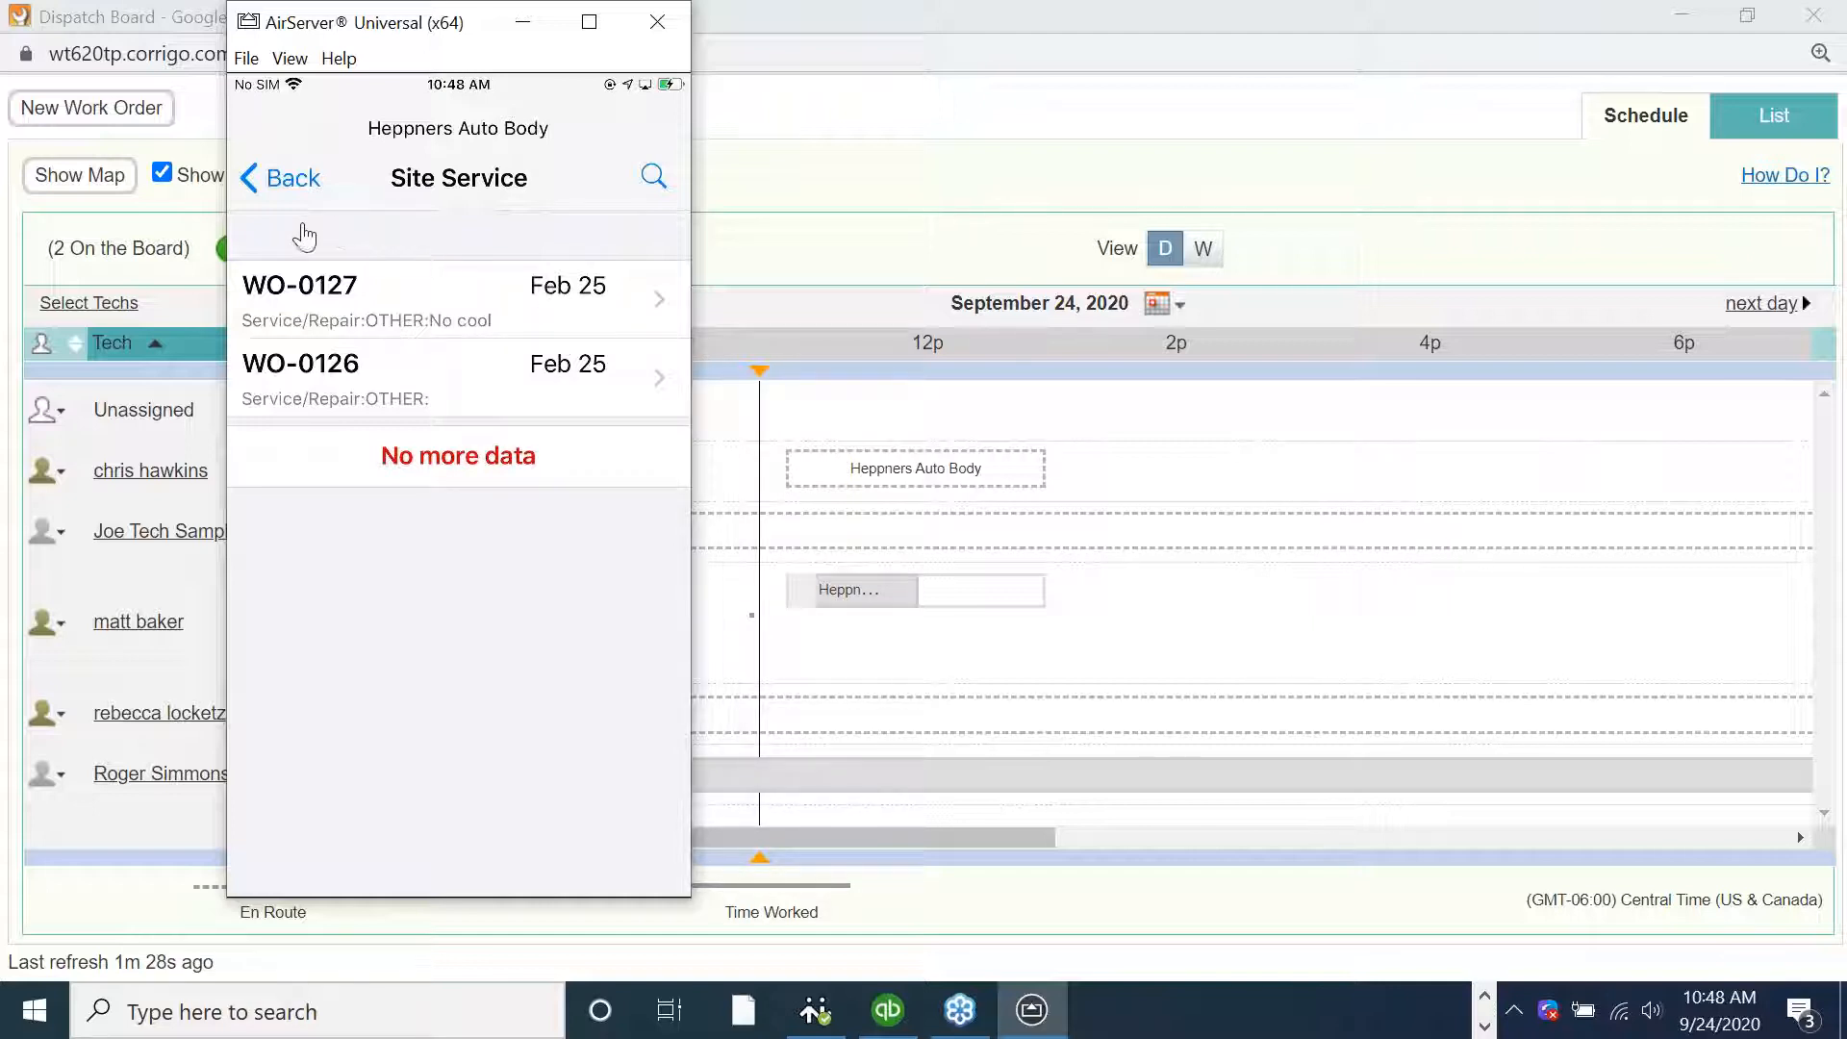
left_click(572, 304)
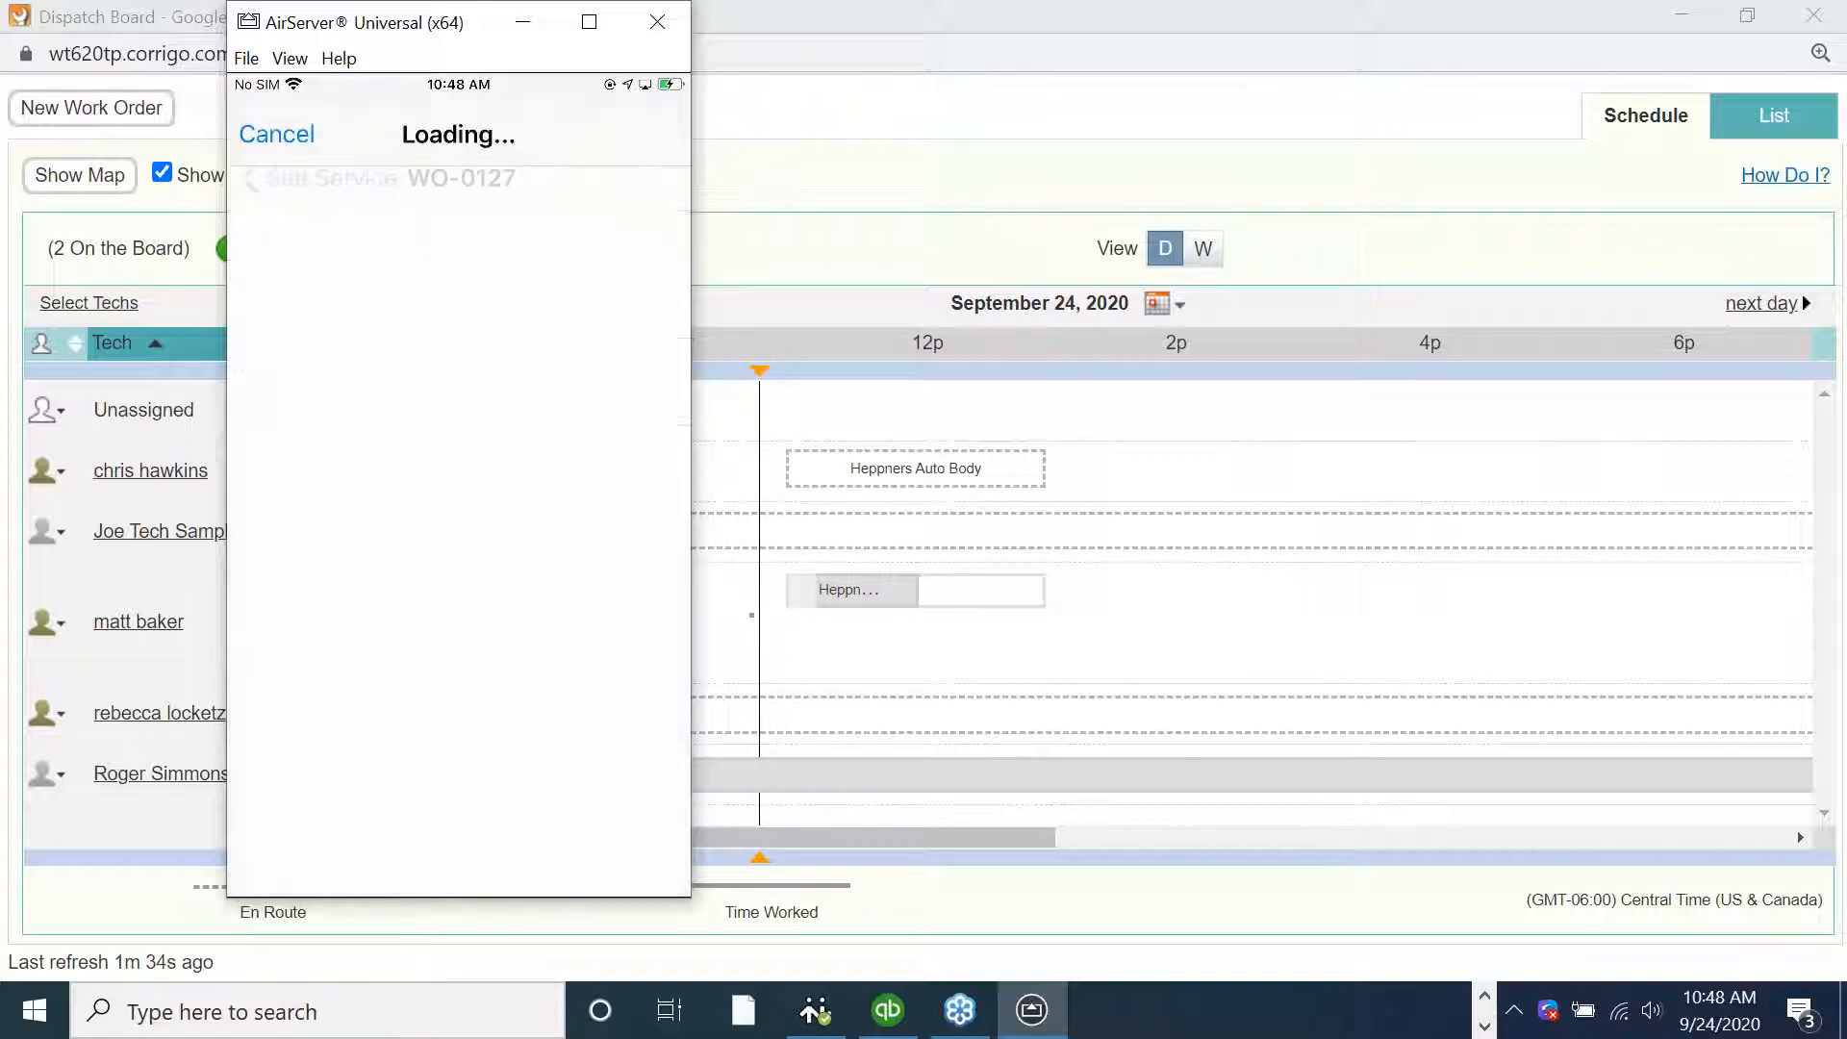
scroll(458, 539, "down", 2)
scroll(458, 539, "down", 4)
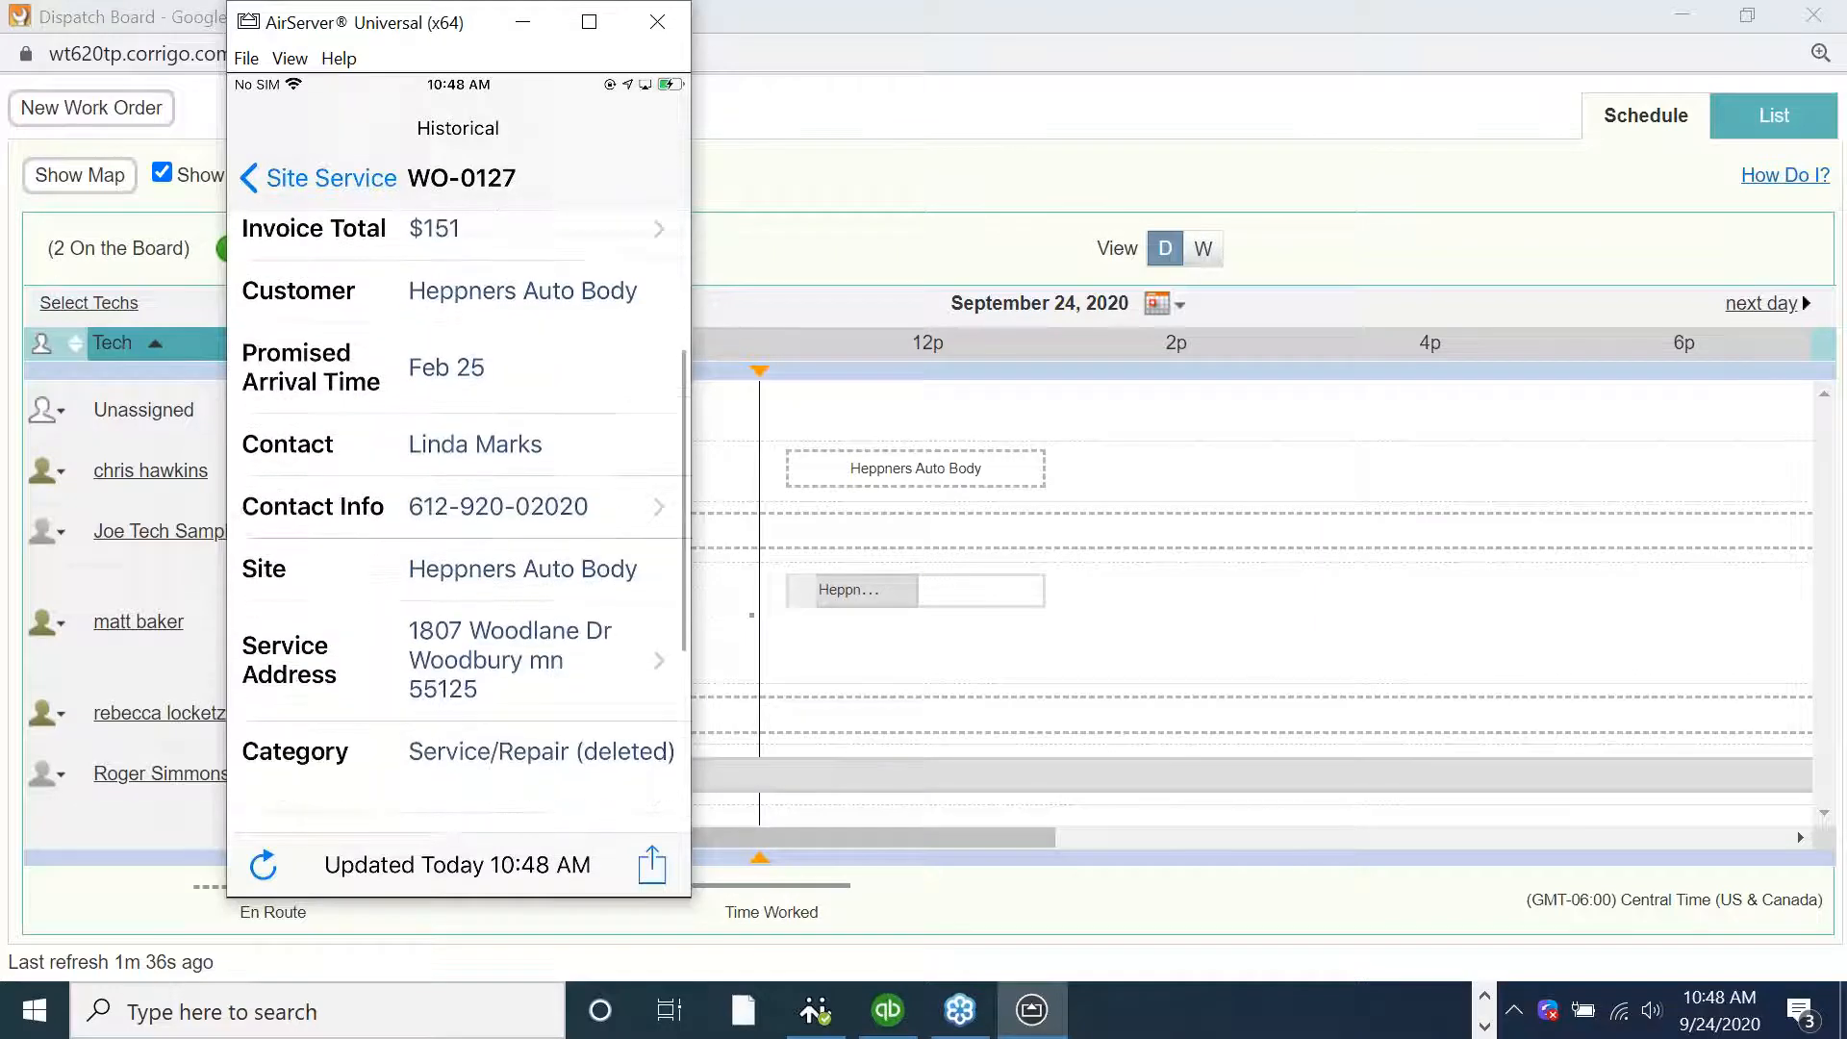
scroll(458, 539, "down", 3)
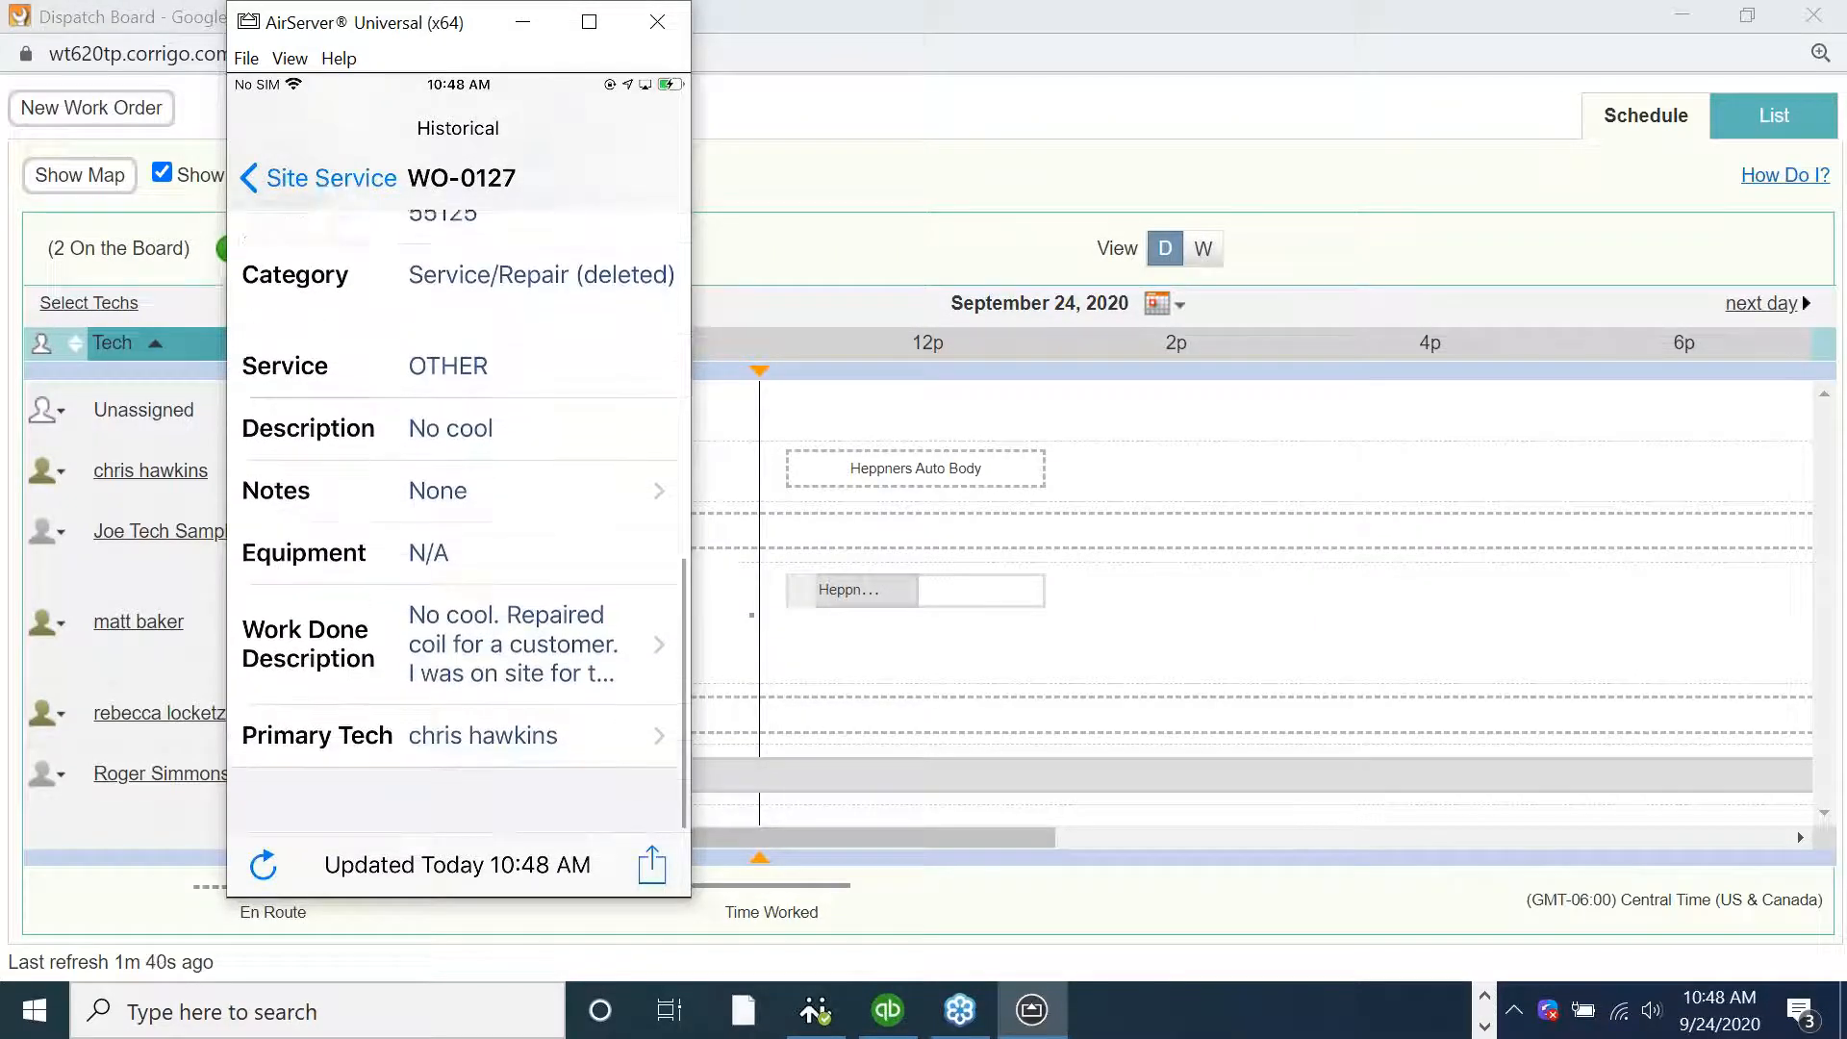
left_click(514, 677)
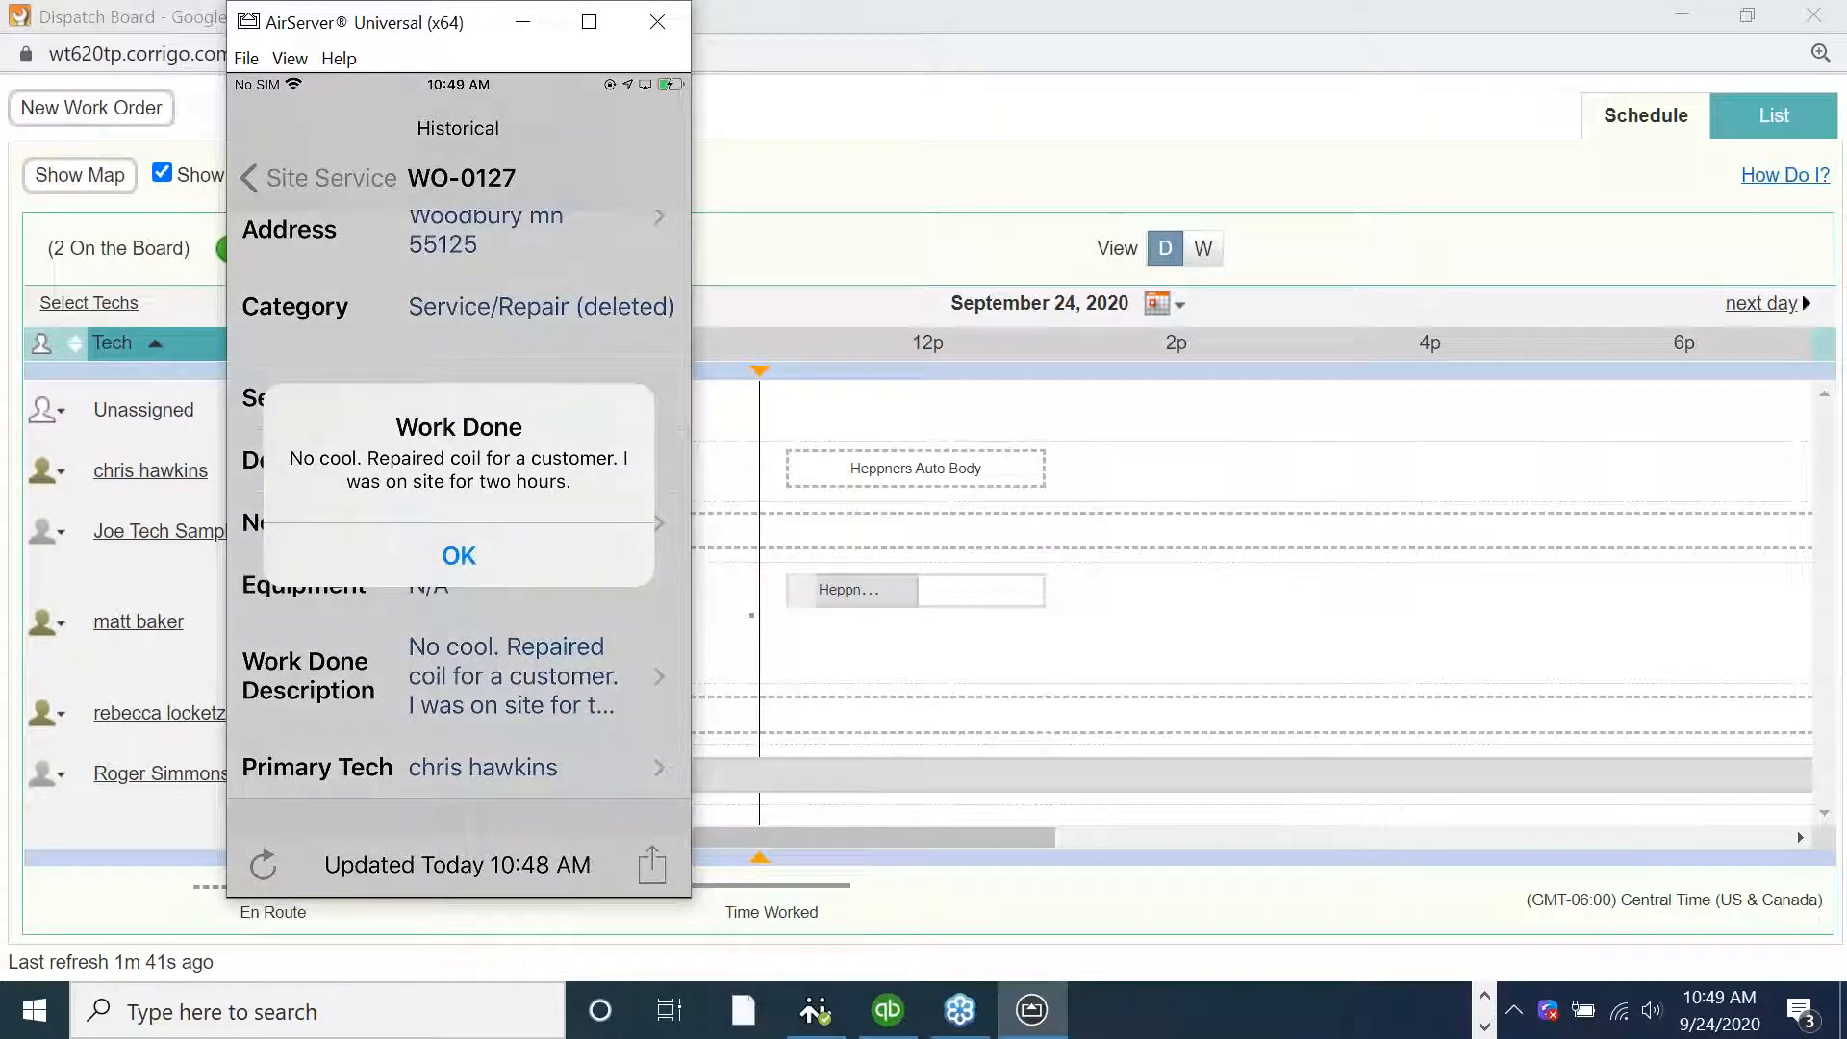
left_click(459, 557)
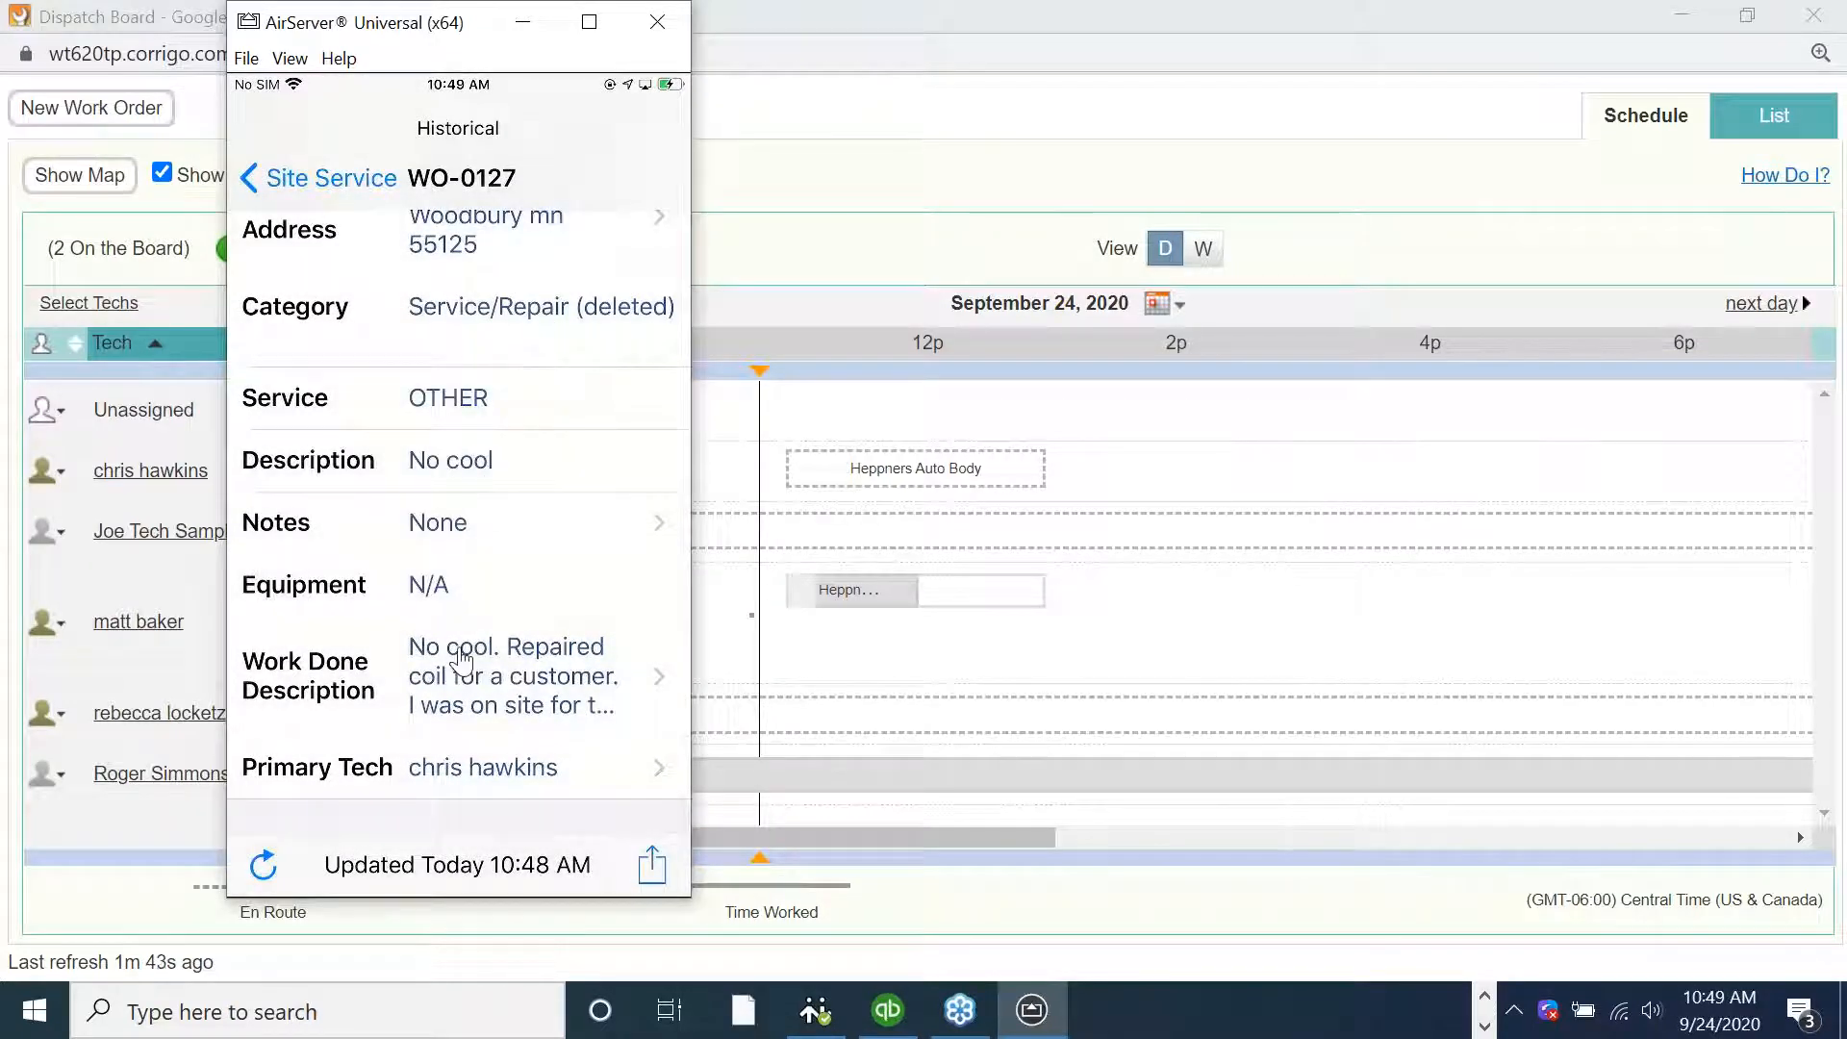
scroll(461, 664, "up", 10)
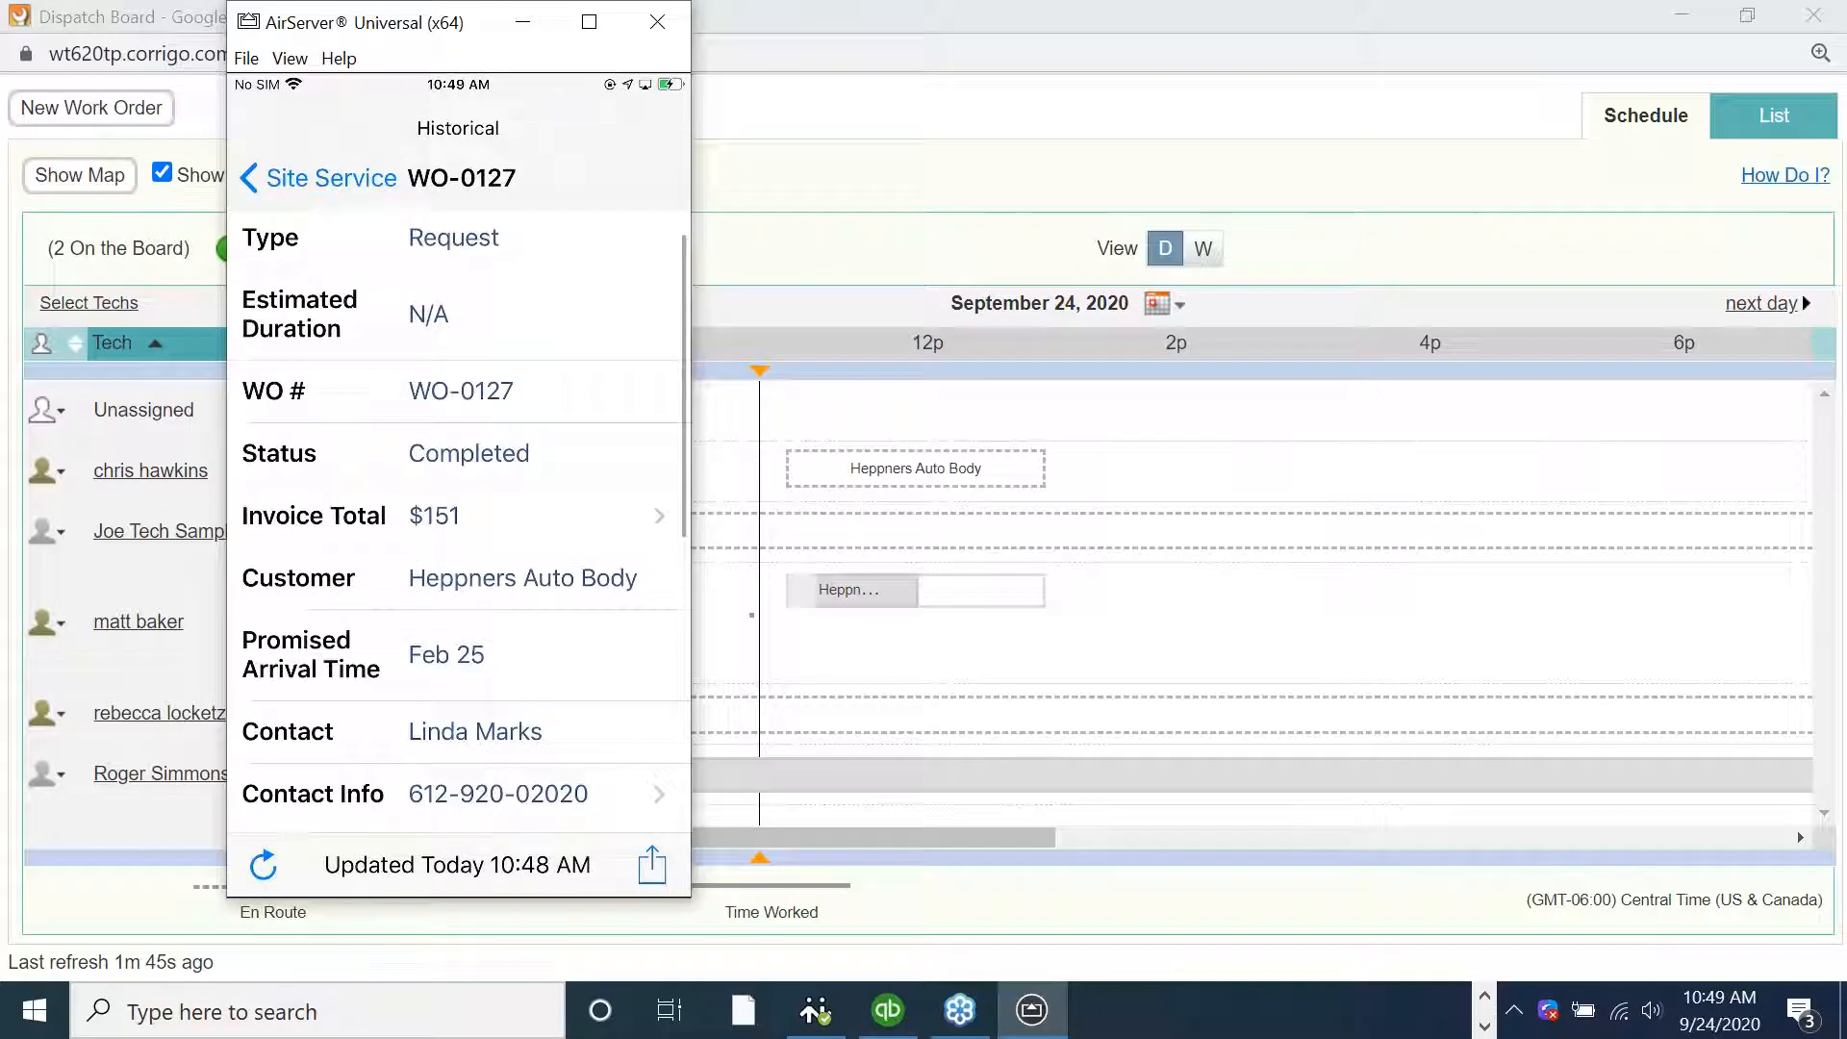
left_click(324, 191)
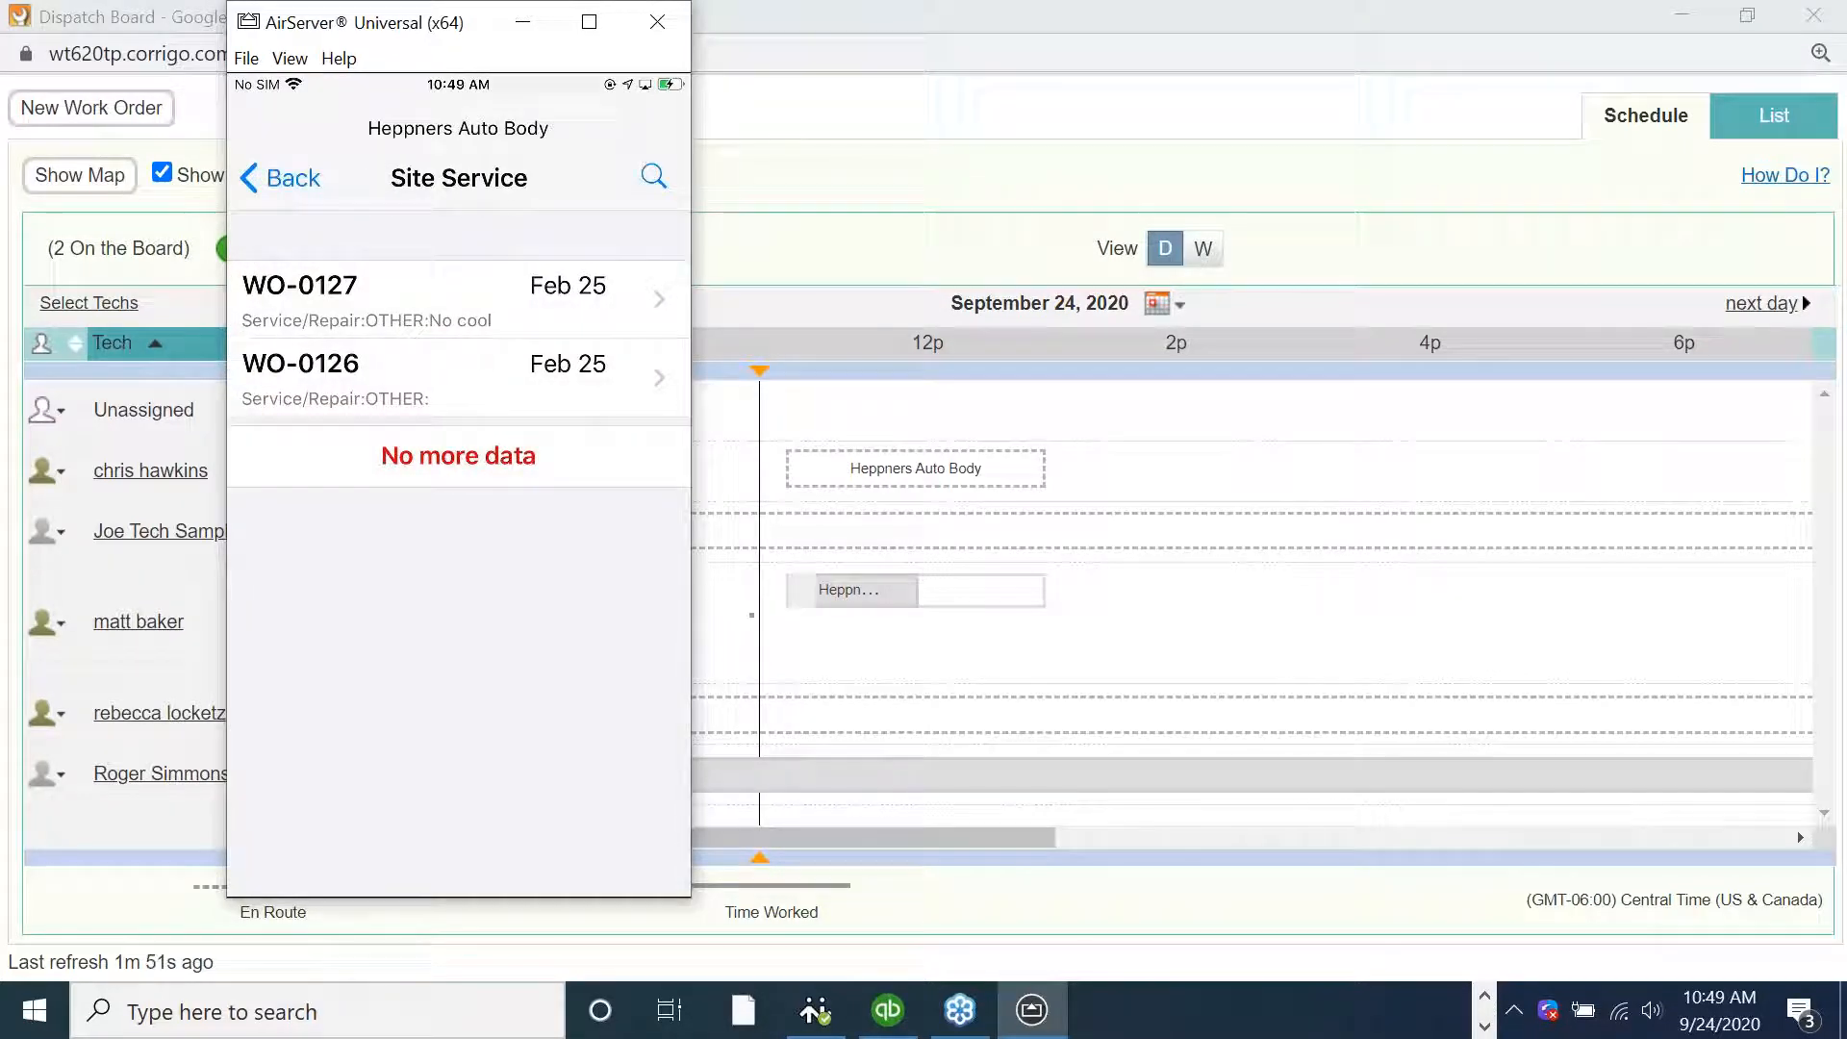
left_click(280, 178)
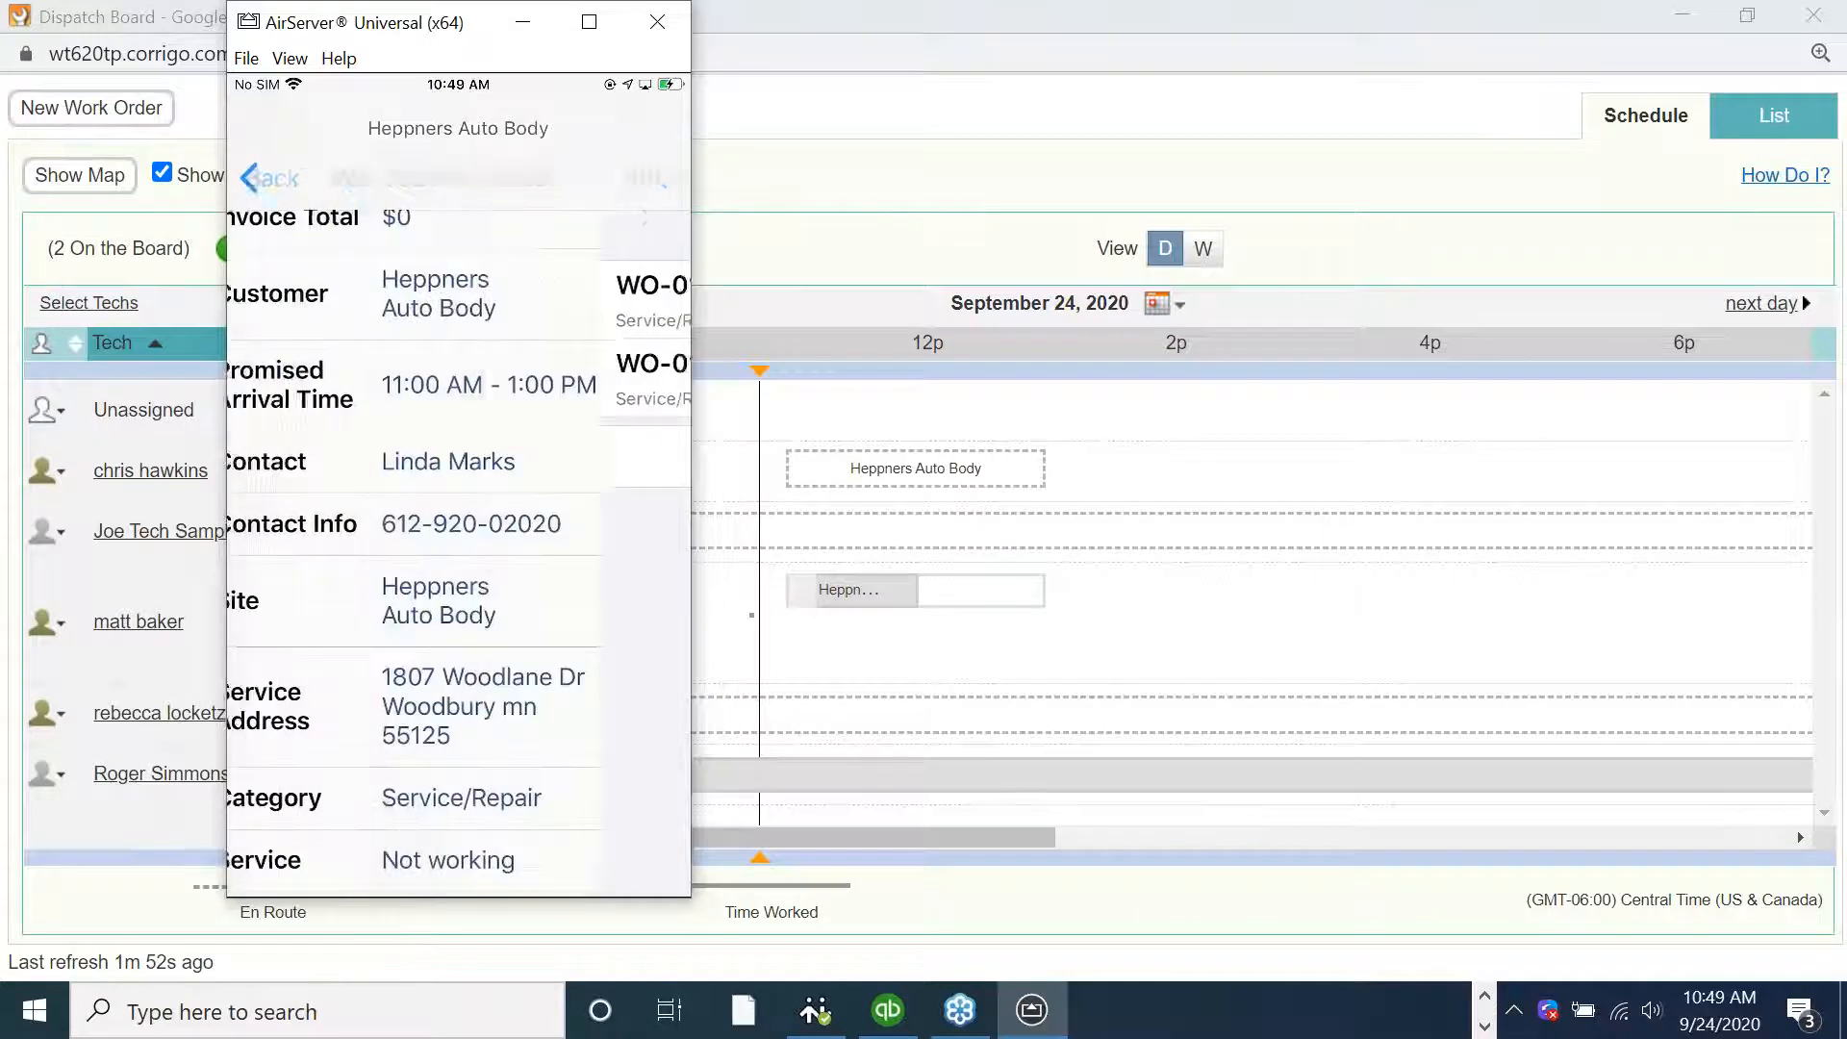
Open the site's service list again and the Boiler equipment's options menu, then close them
scroll(459, 500, "down", 2)
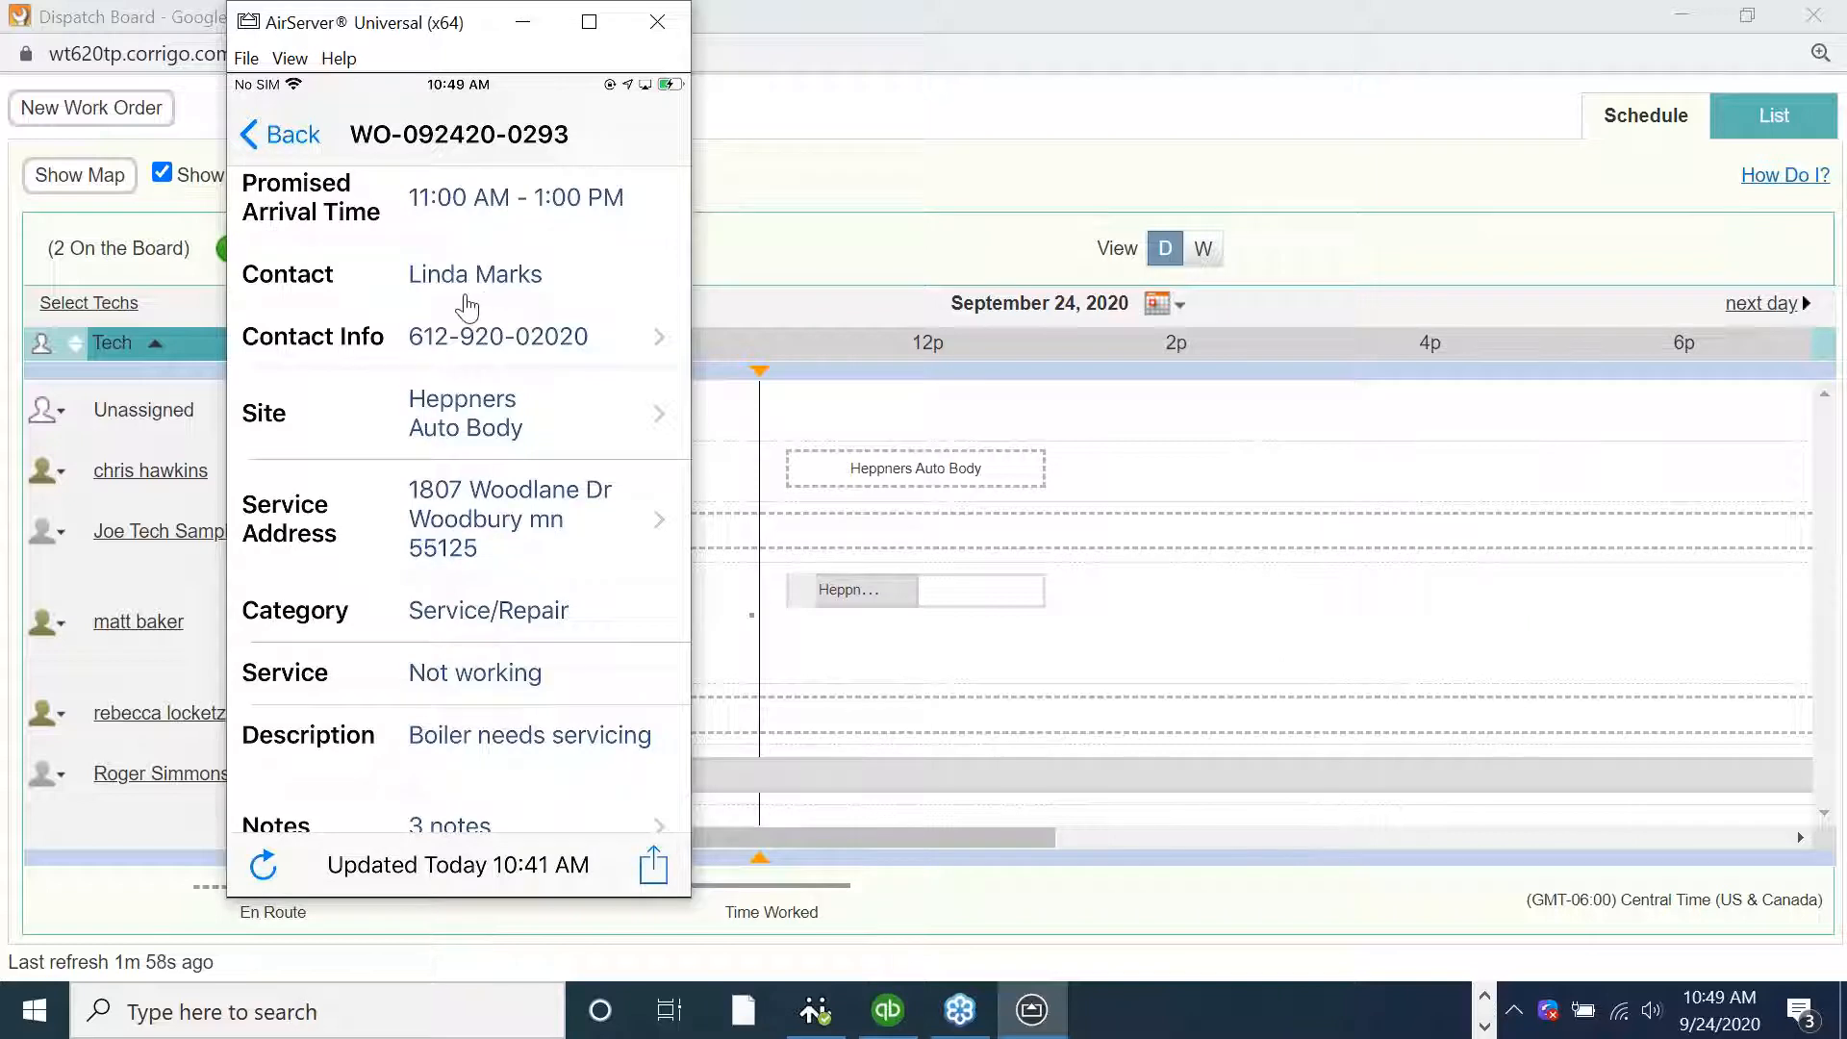
left_click(498, 432)
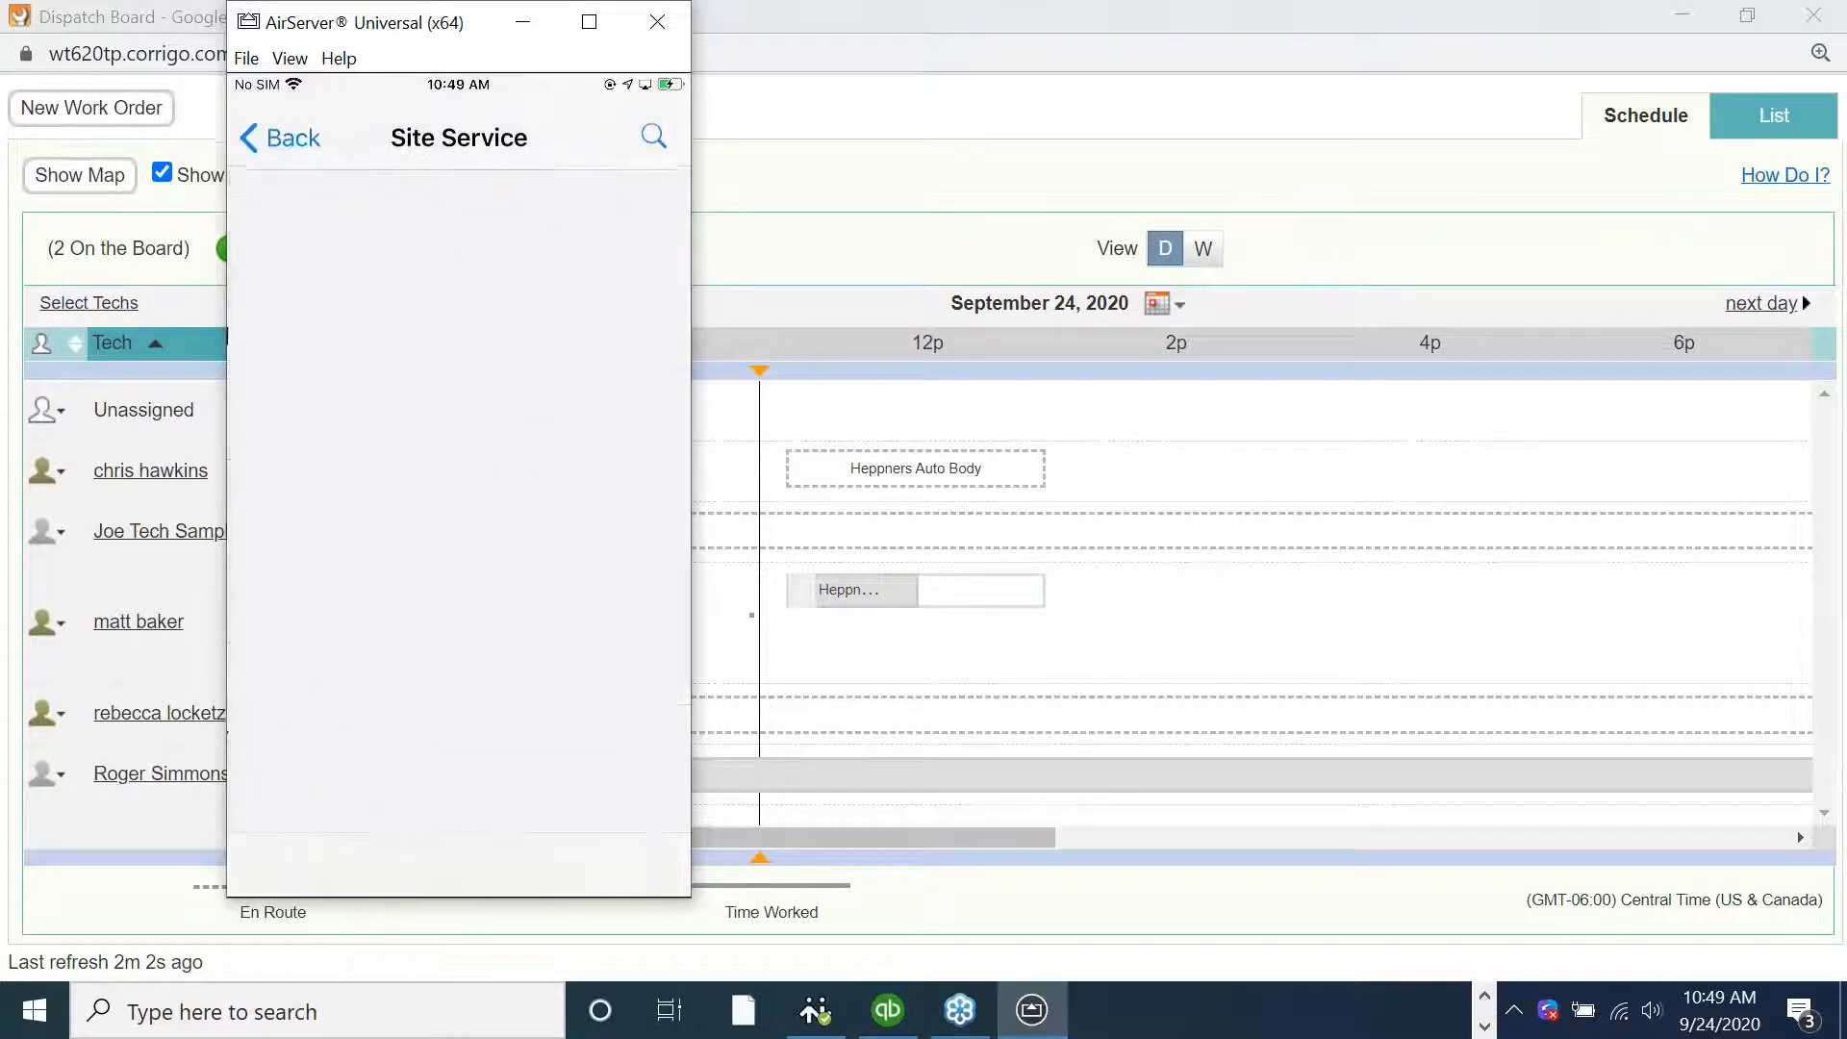
left_click(280, 178)
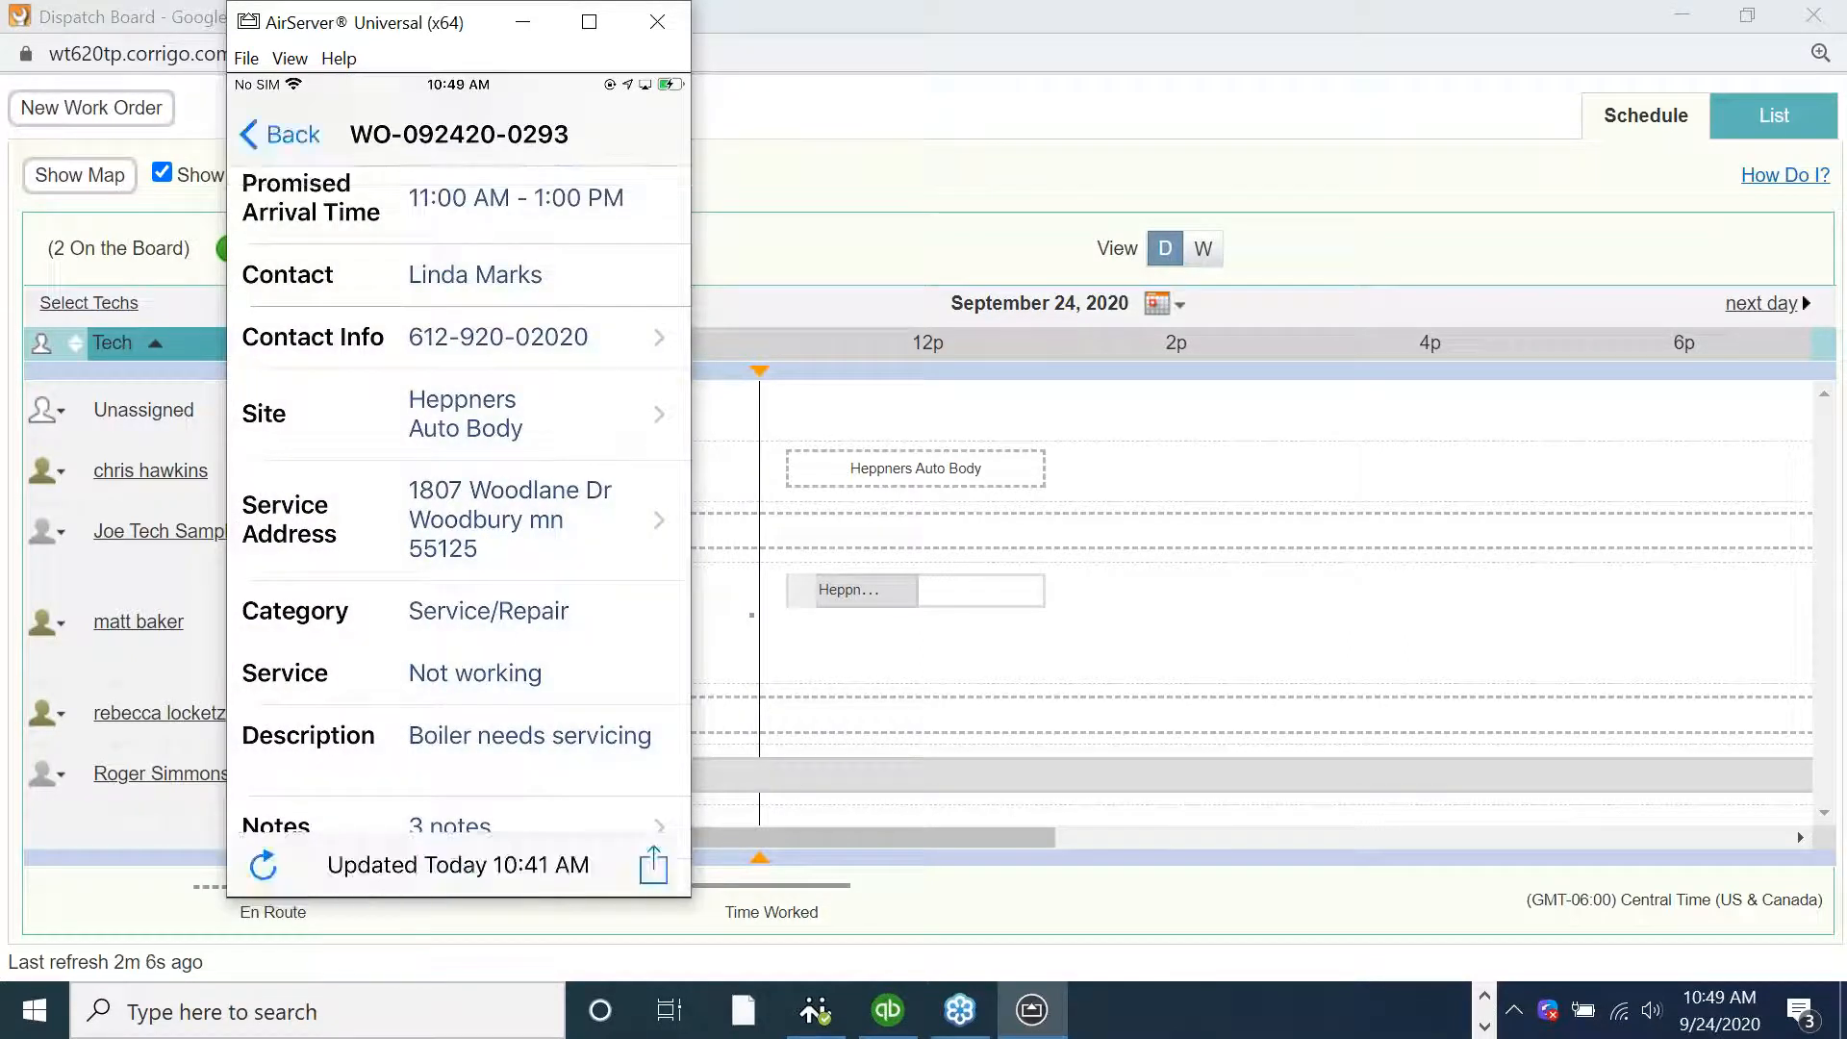
scroll(459, 500, "down", 3)
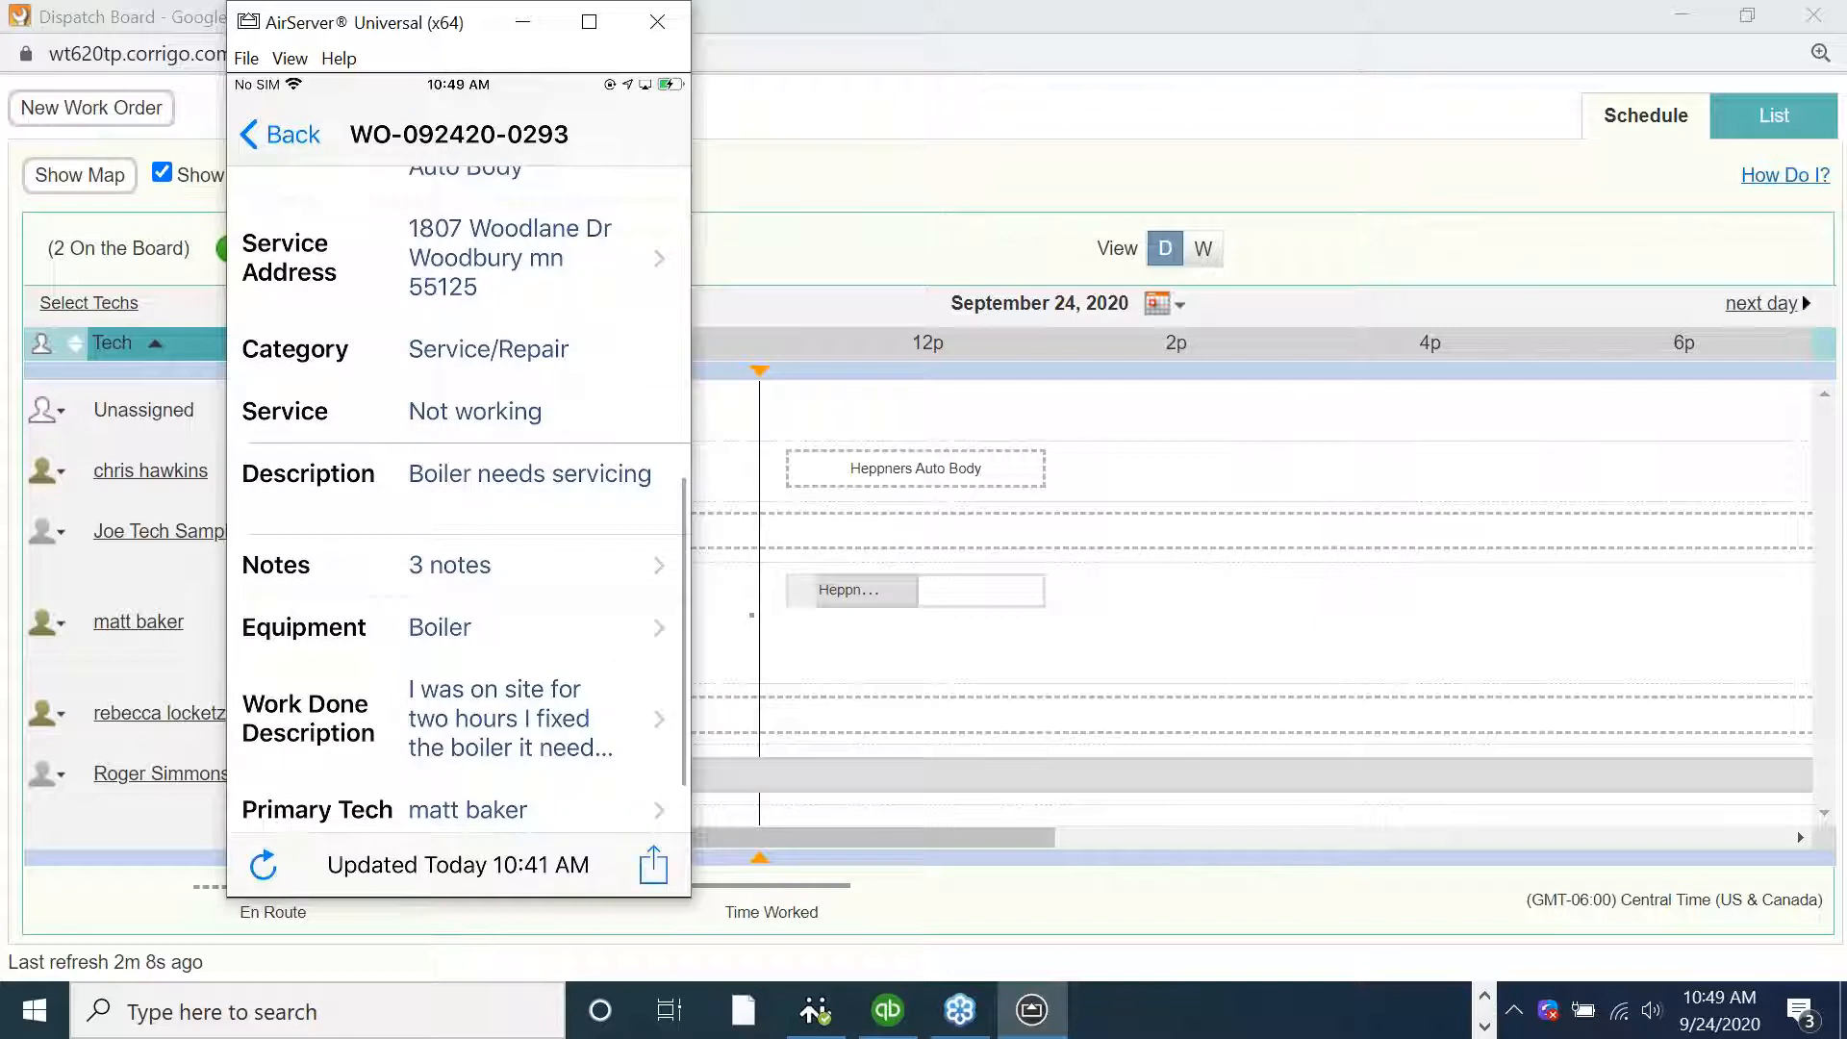
left_click(459, 627)
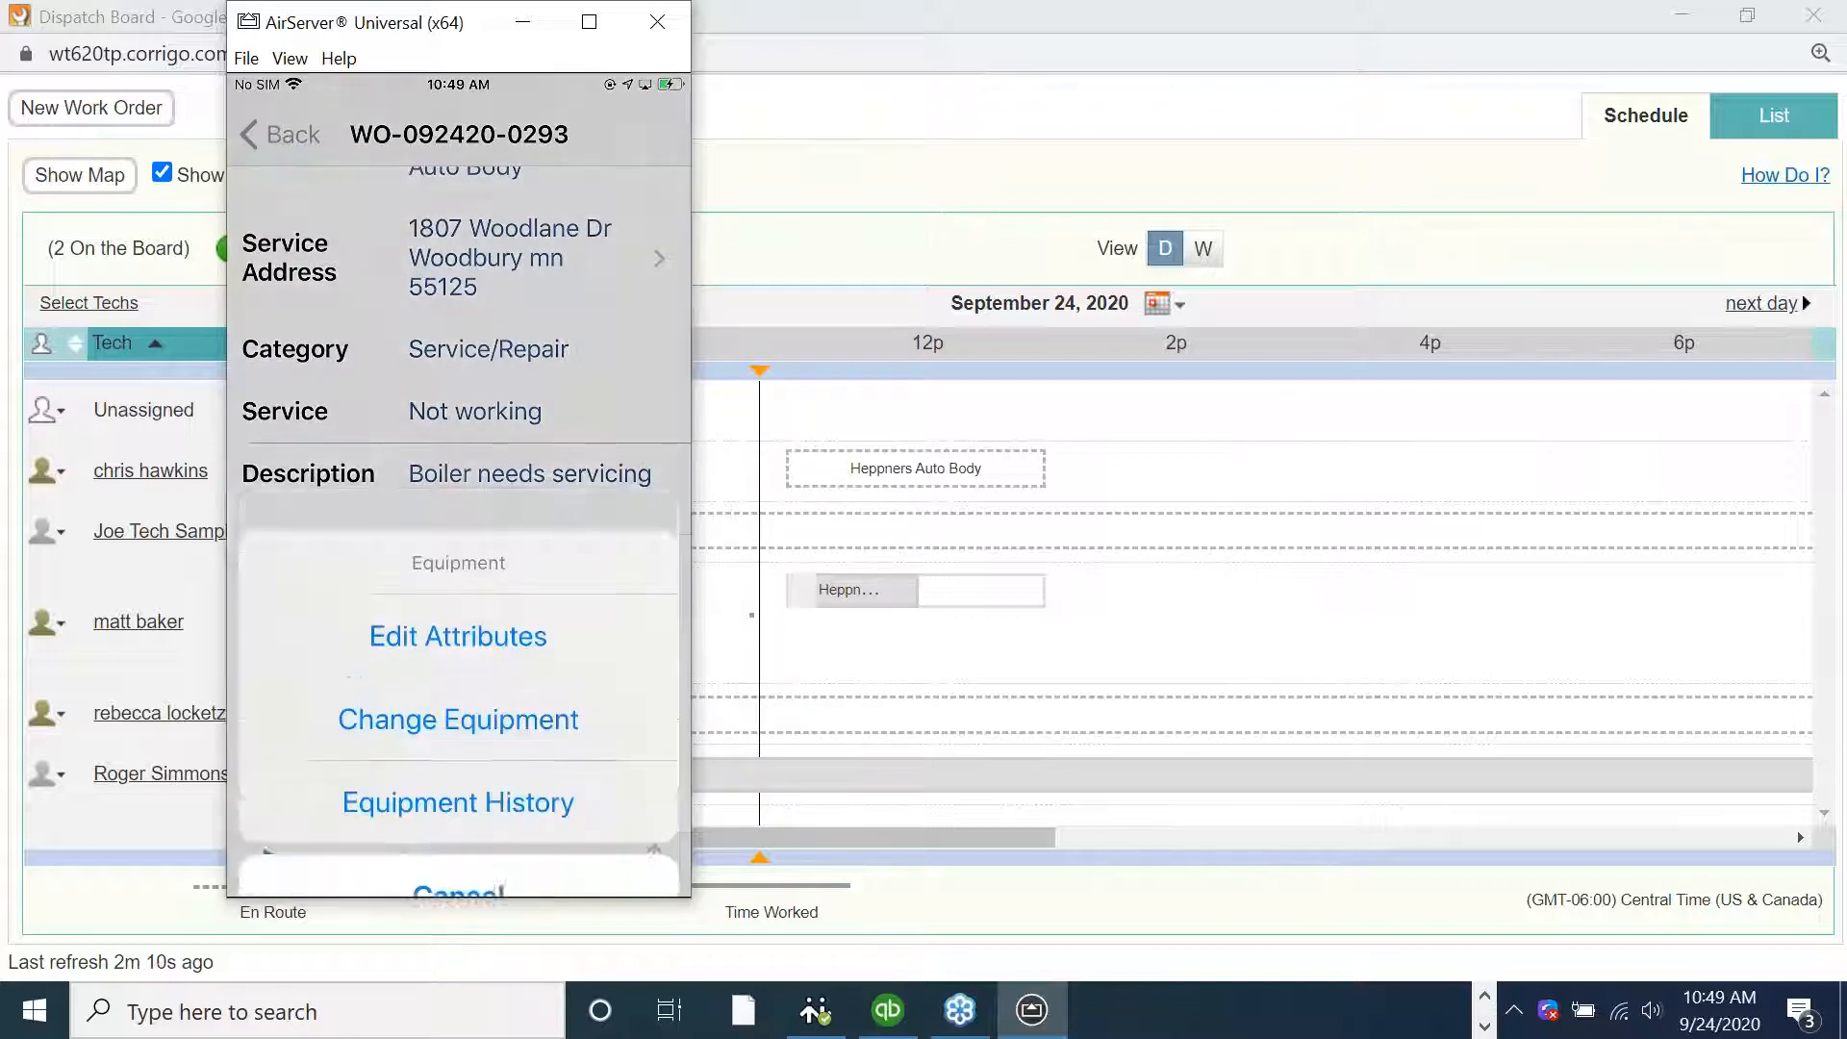
left_click(459, 843)
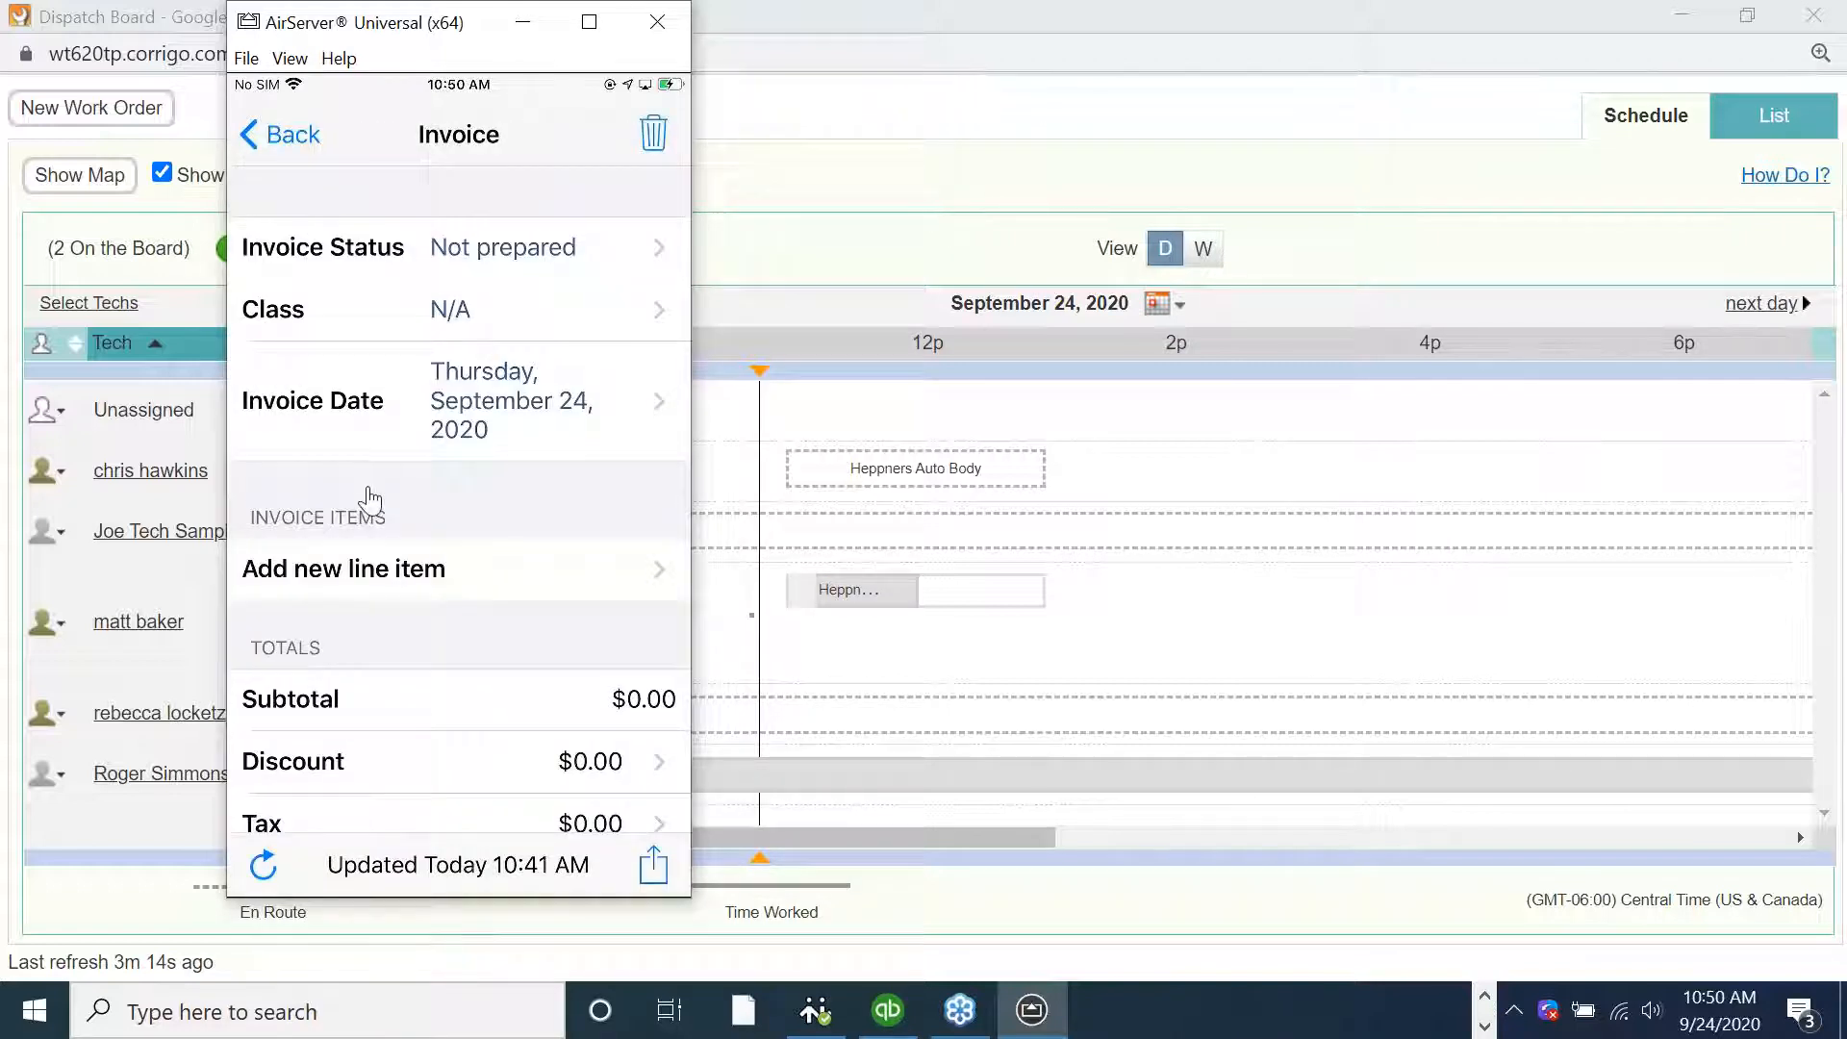
Add a new invoice line item by searching the price list for labor, choosing Labor at a rate of 150
left_click(399, 599)
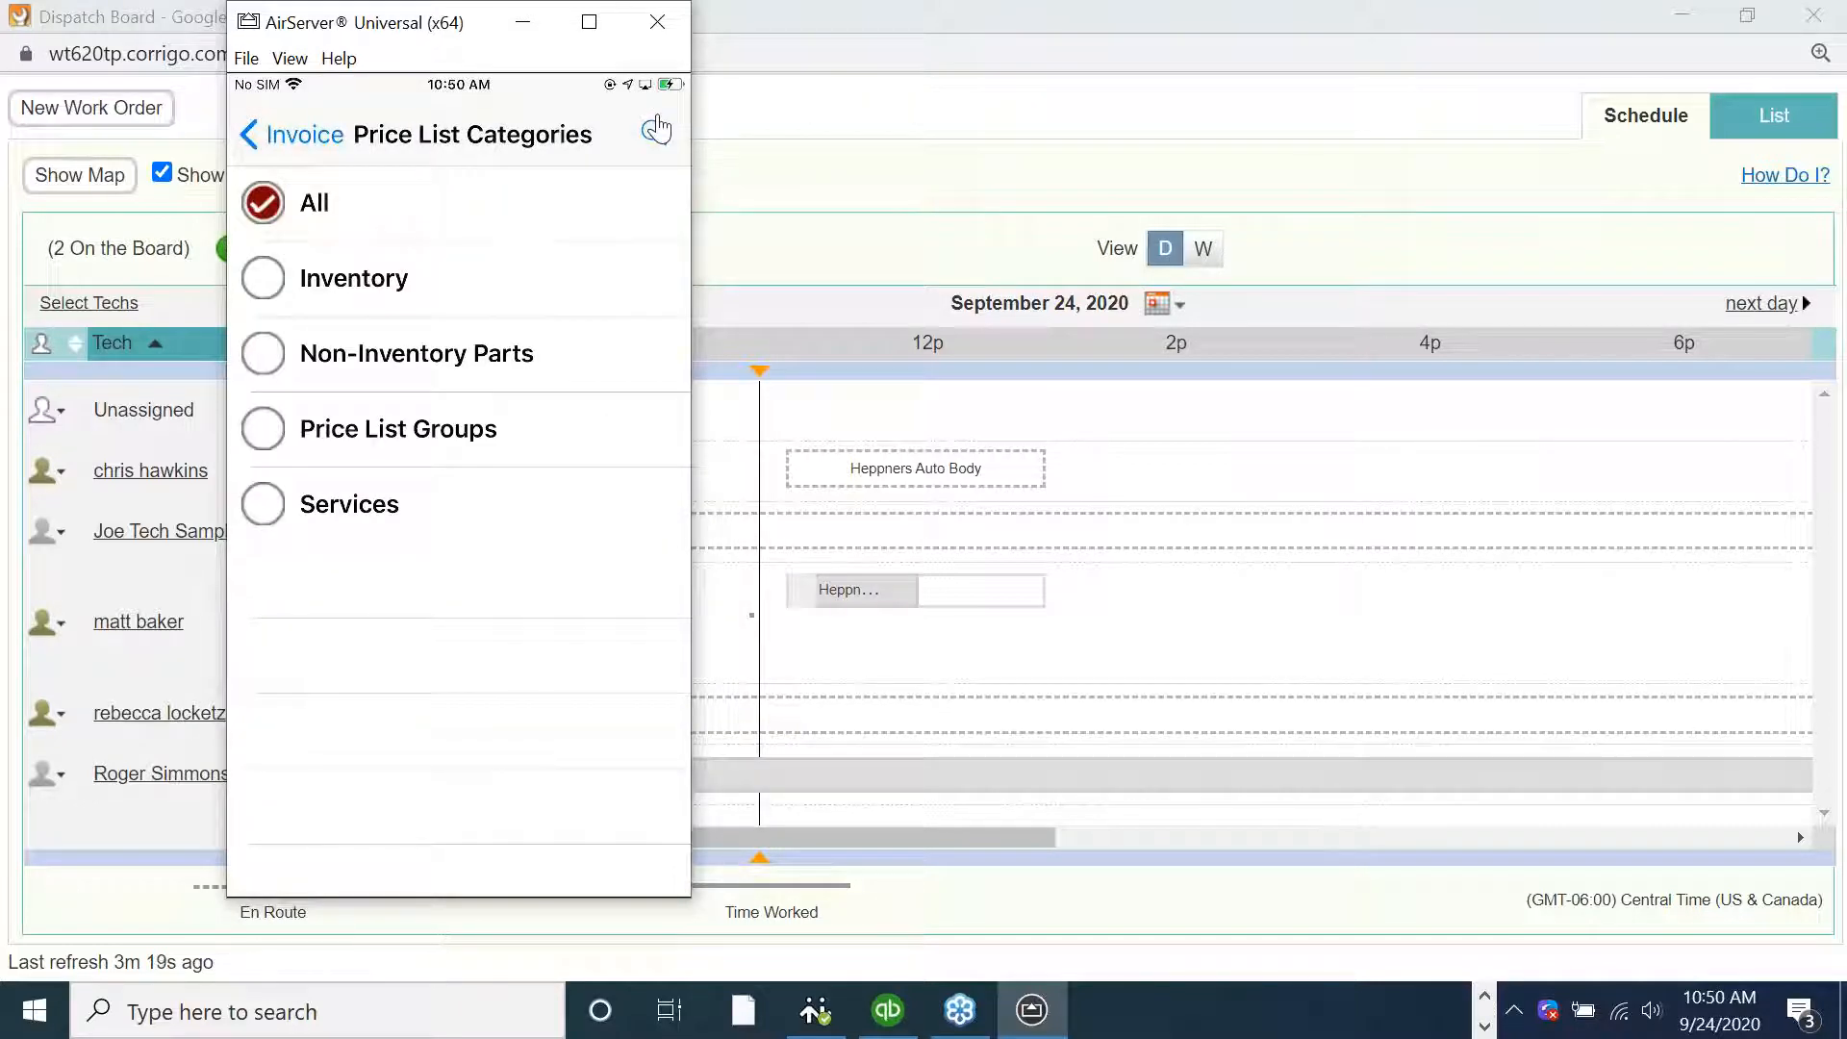
left_click(657, 129)
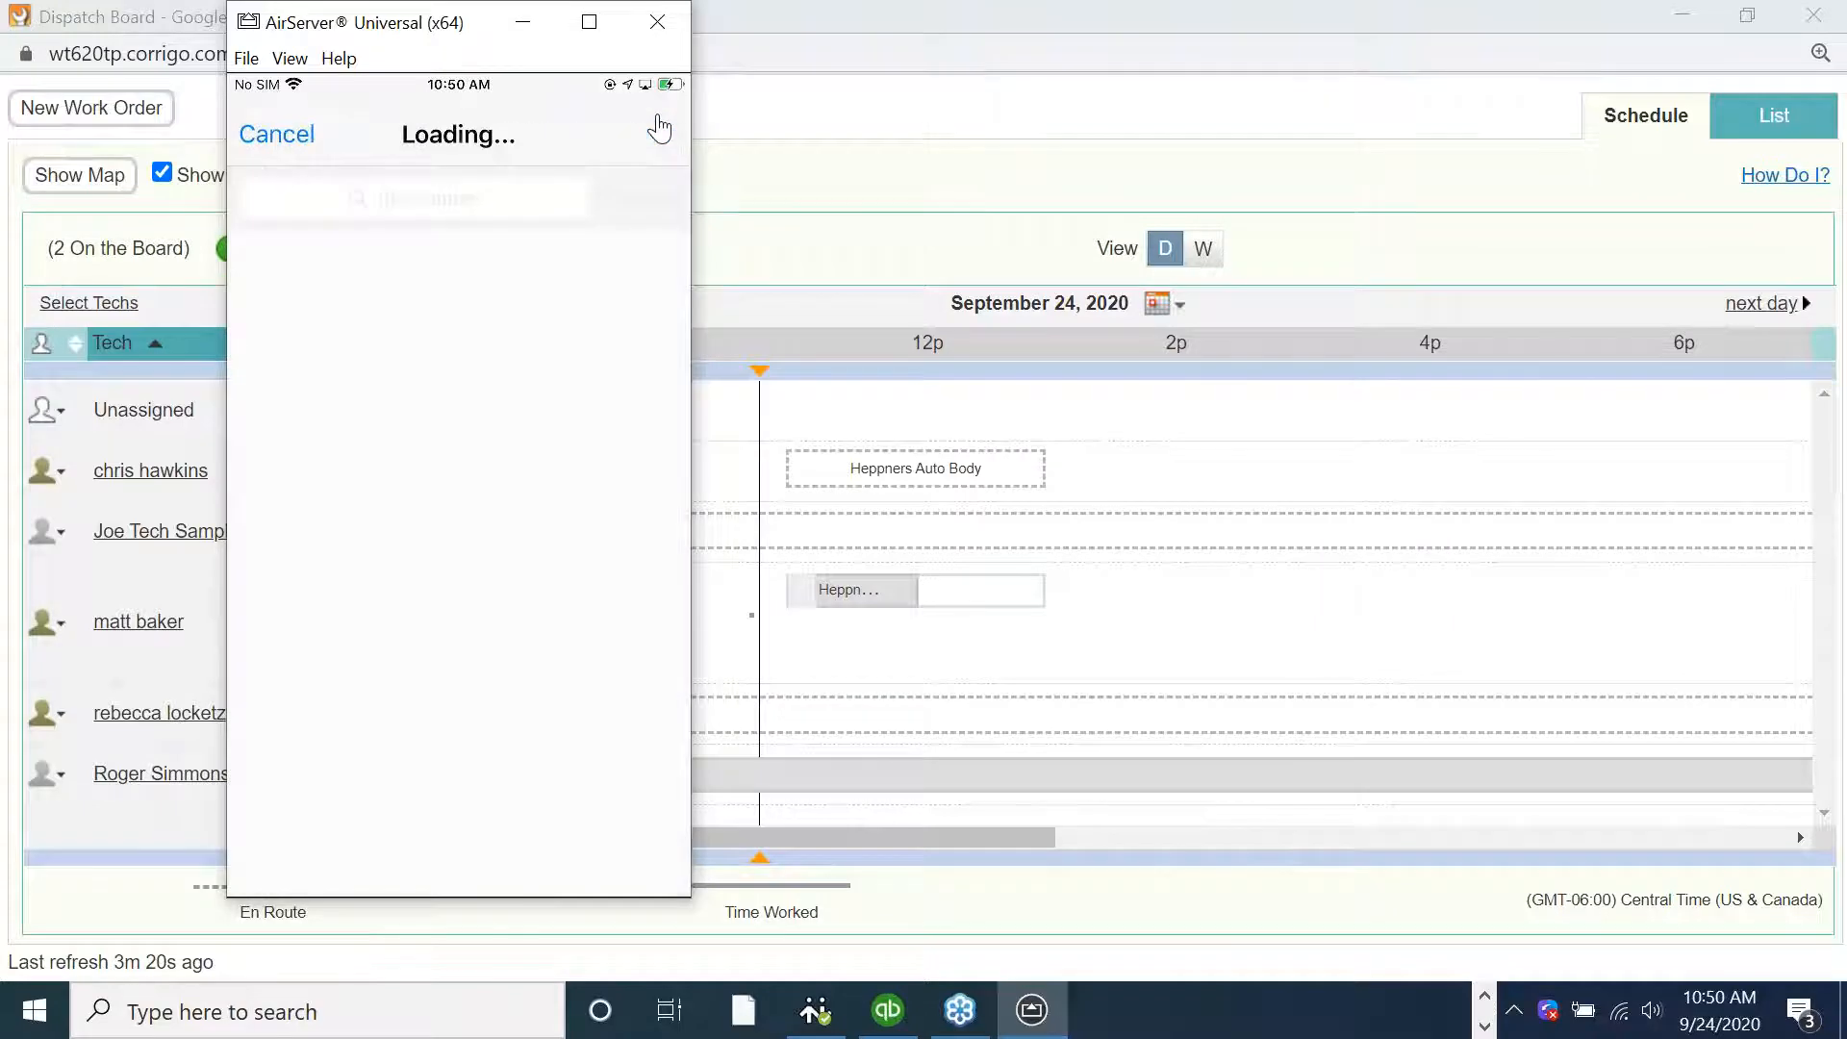
scroll(459, 532, "down", 2)
scroll(459, 532, "down", 2)
scroll(459, 532, "up", 3)
scroll(459, 532, "up", 2)
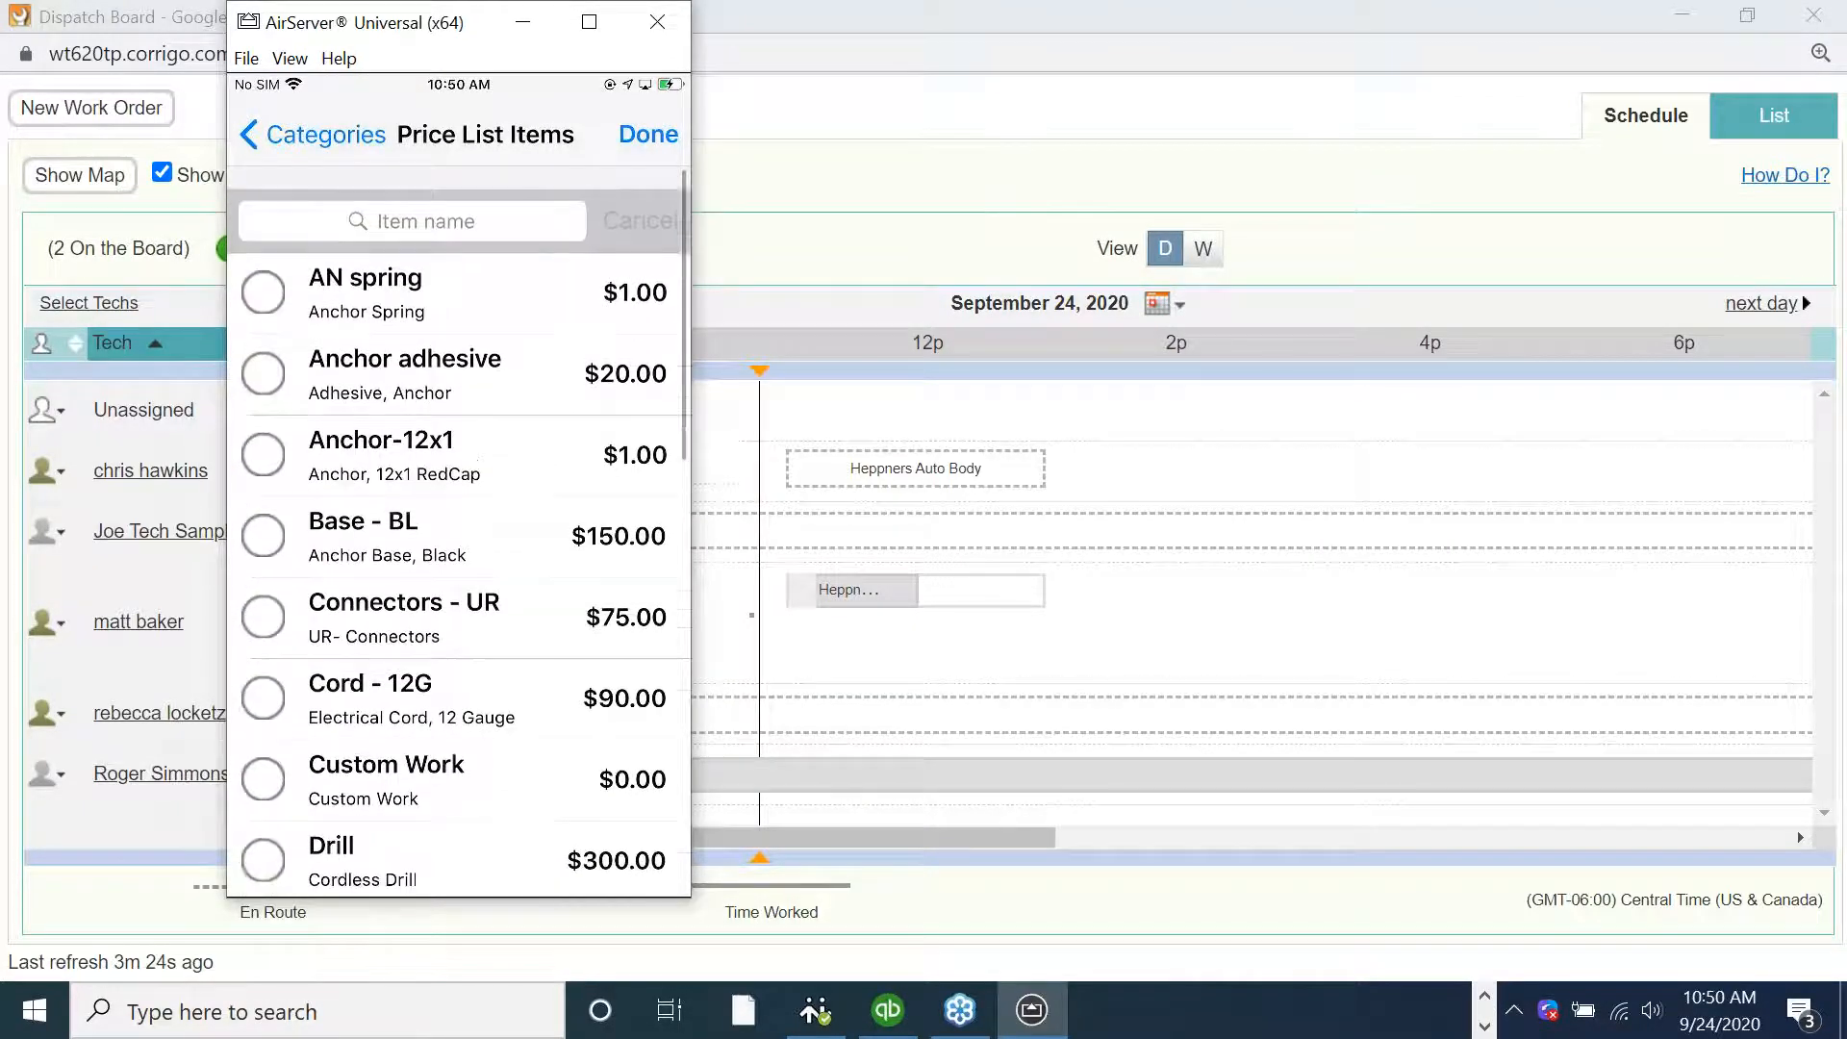
left_click(411, 197)
type("labor")
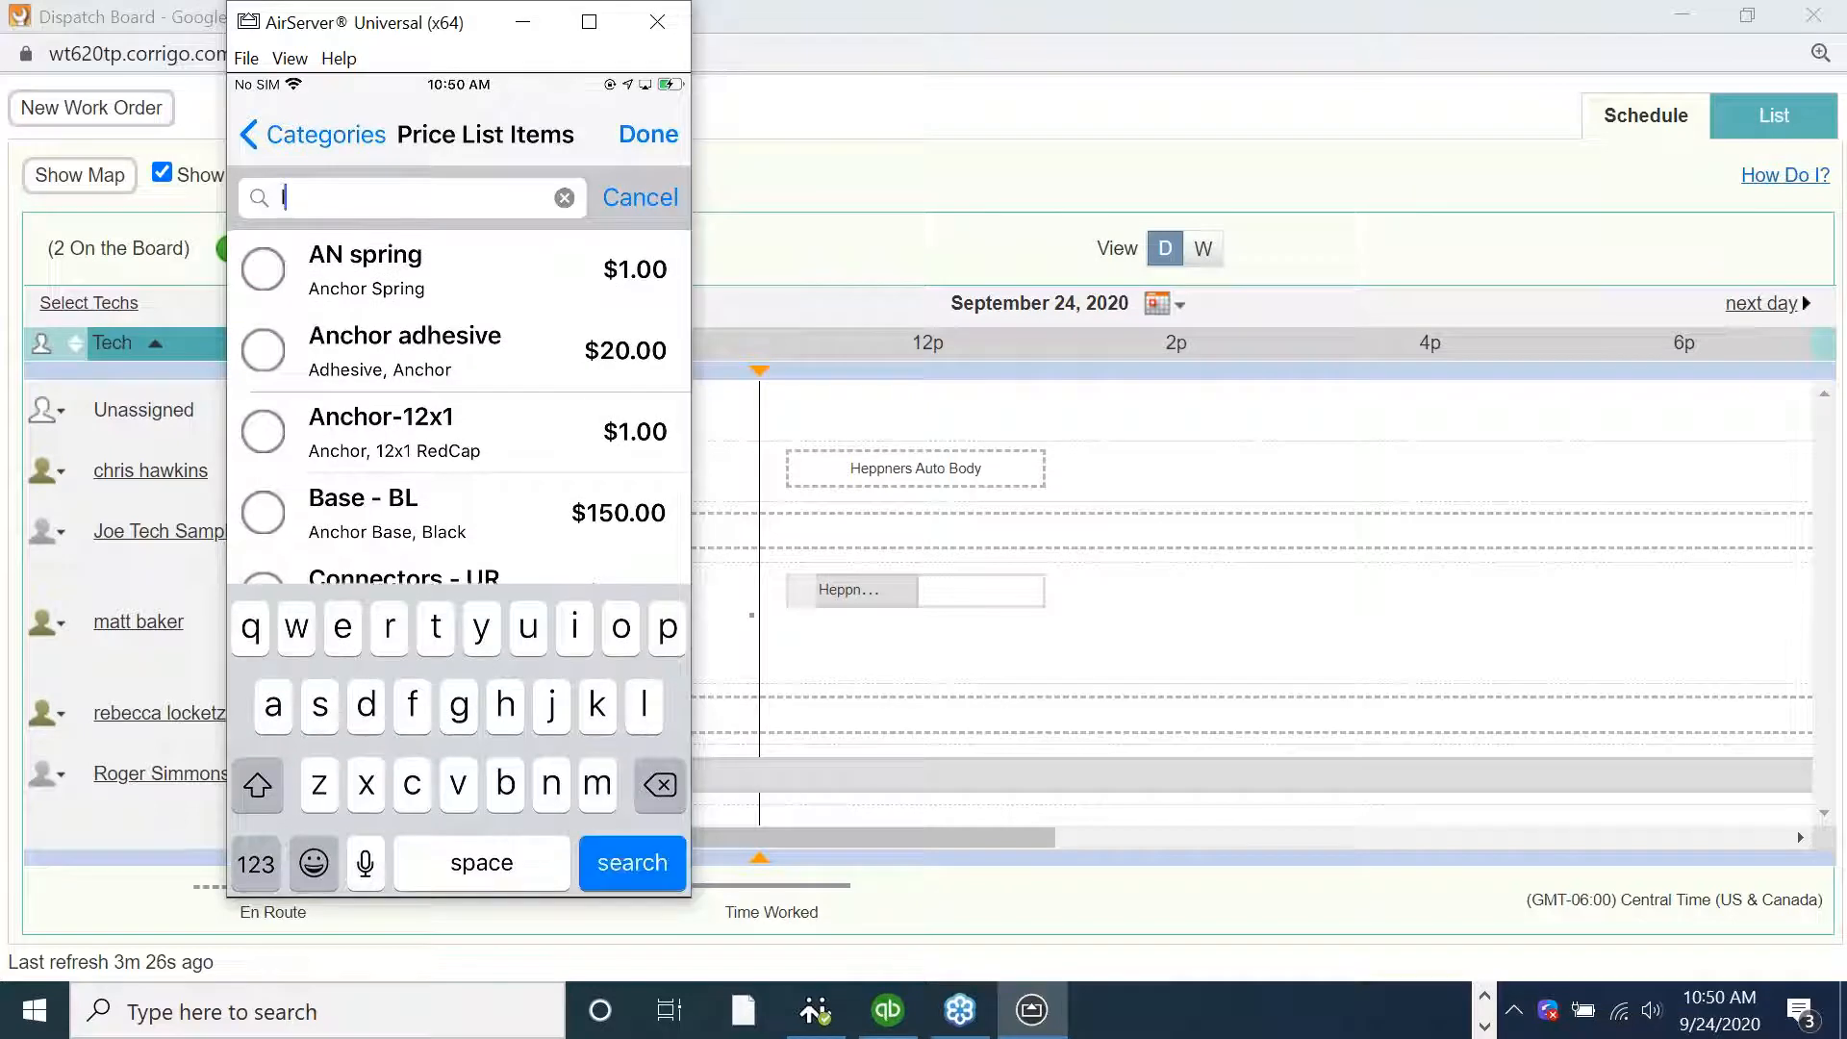
key("Return")
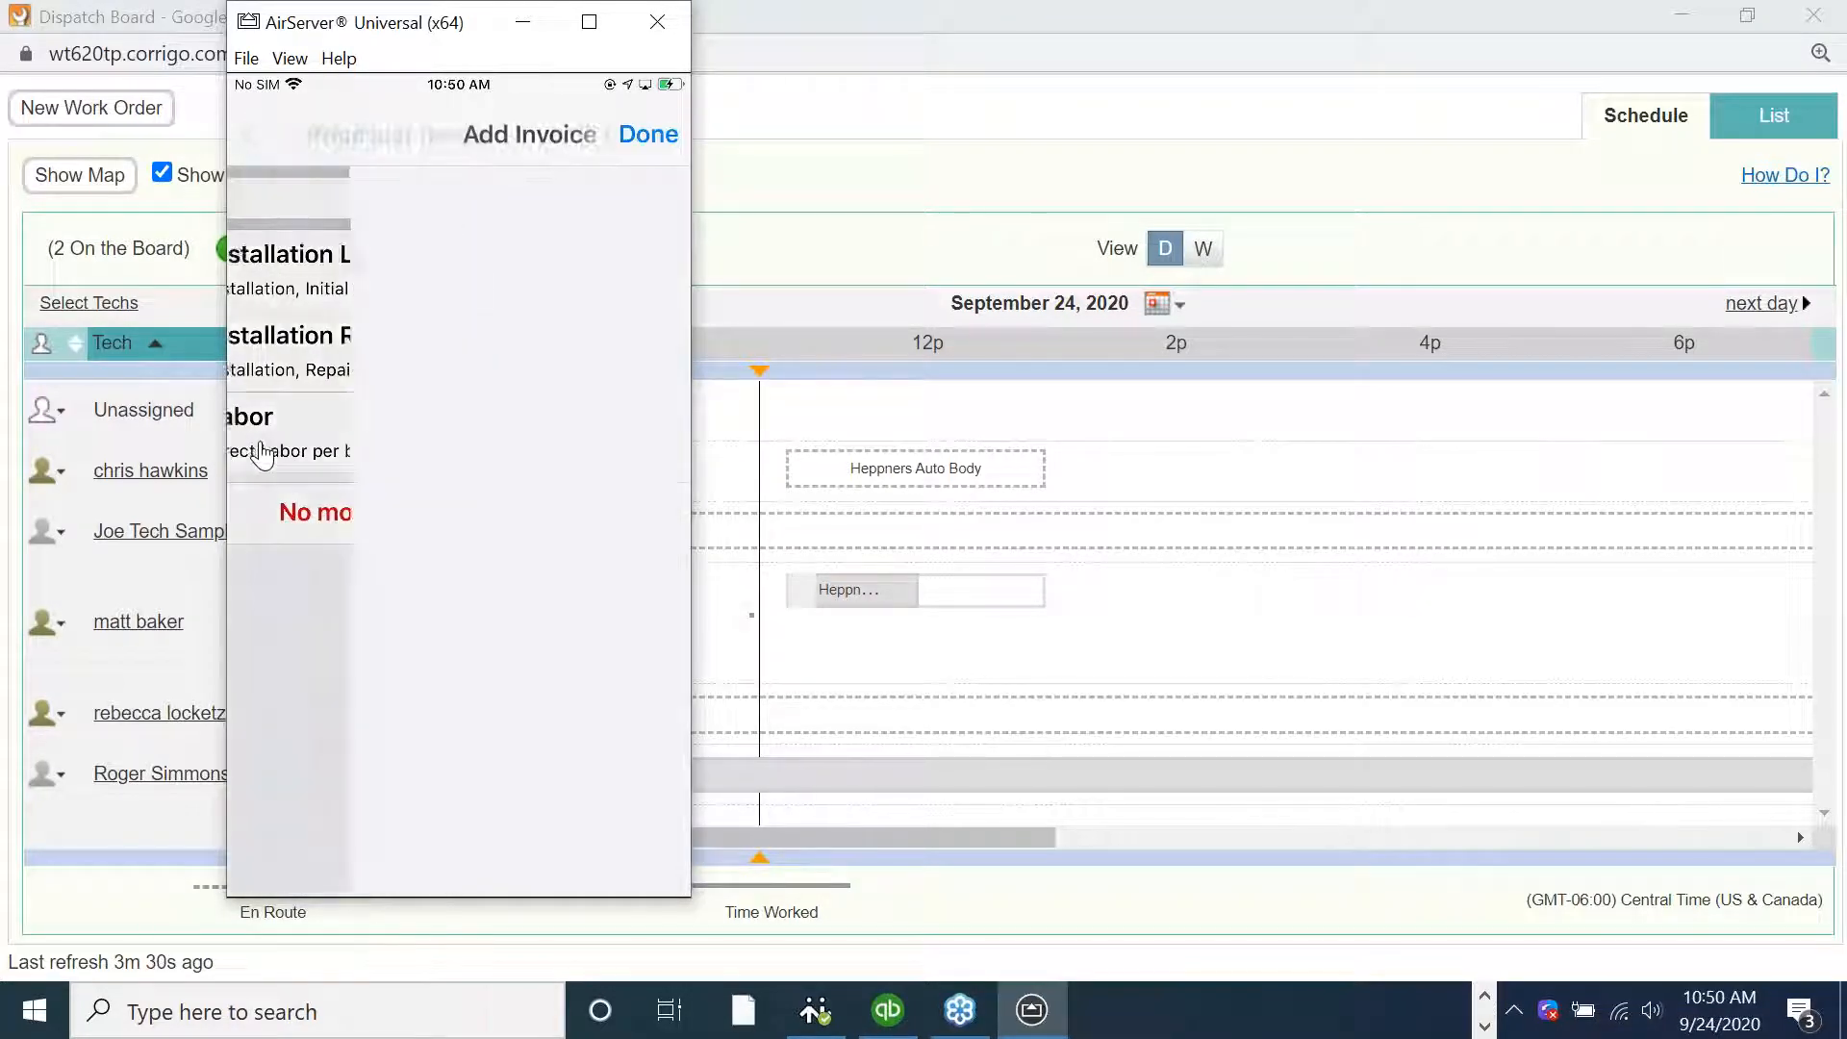
left_click(538, 438)
type("150")
key("Return")
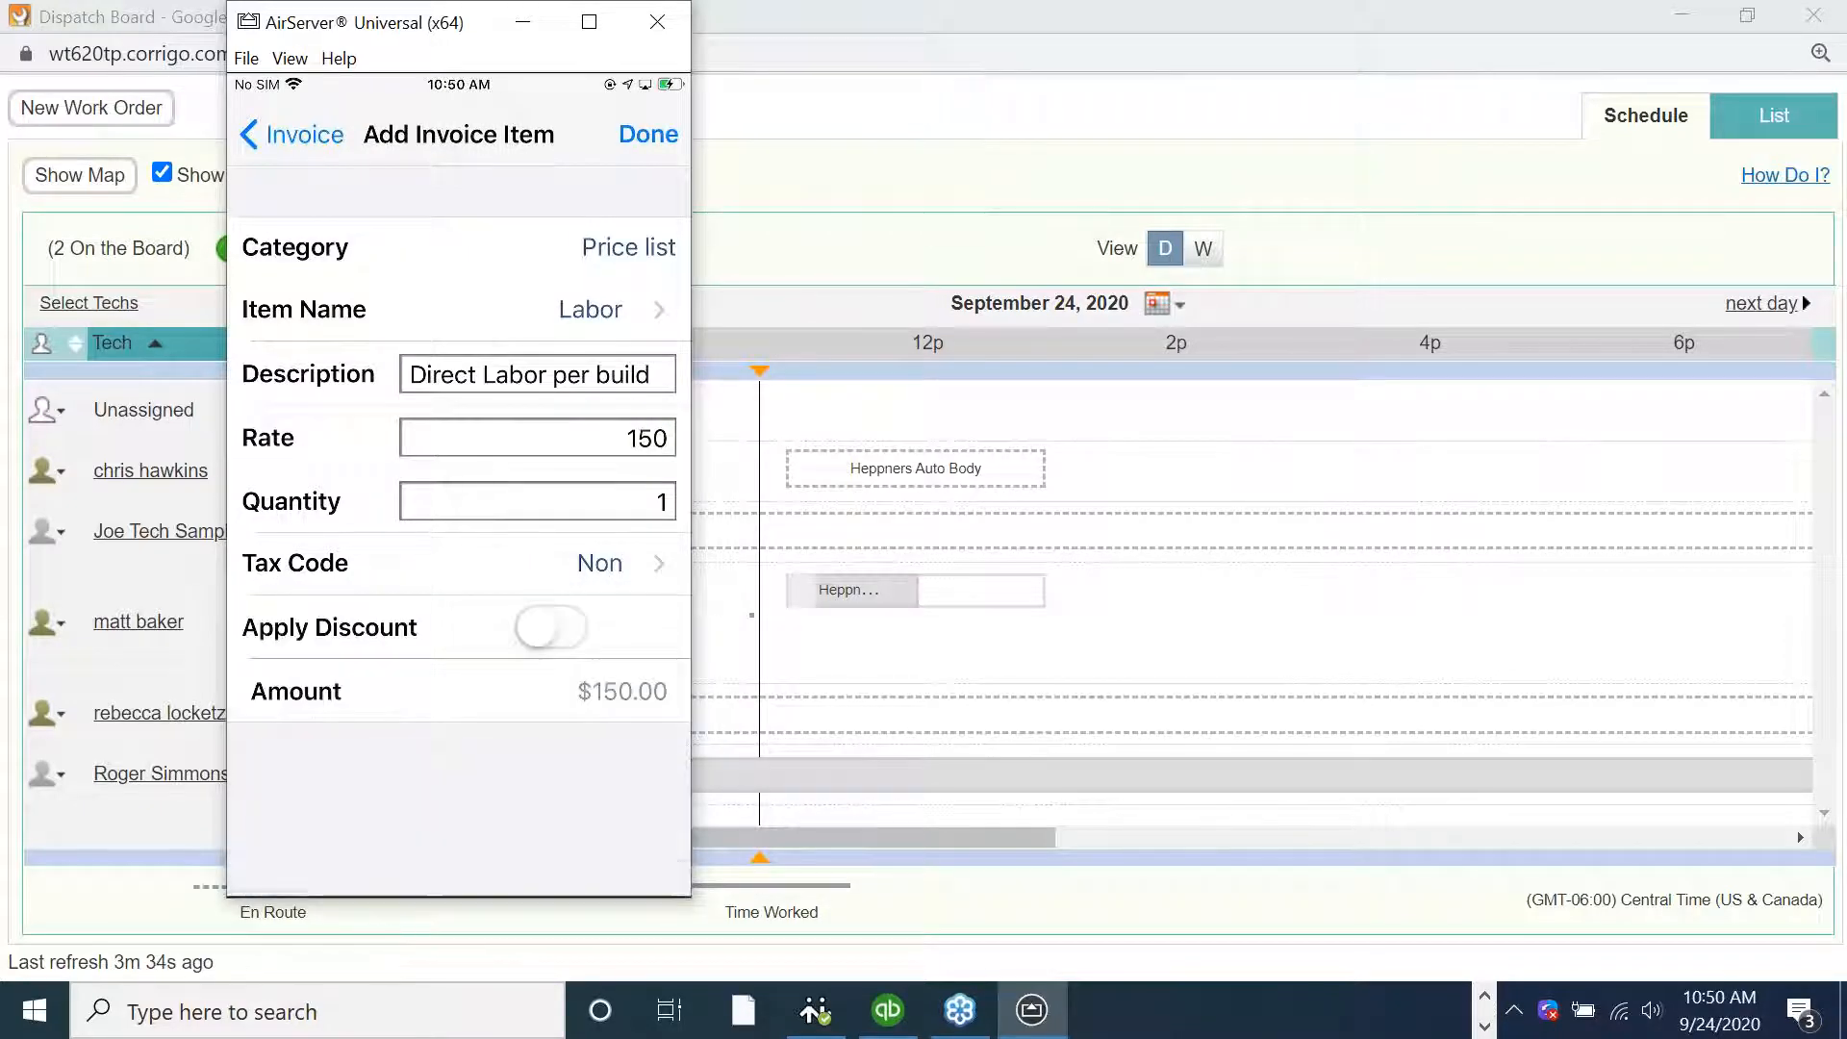
Set the labor line item's quantity to 2 and save the item
left_click(656, 501)
left_click(665, 501)
key("BackSpace")
type("3")
key("BackSpace")
type("2")
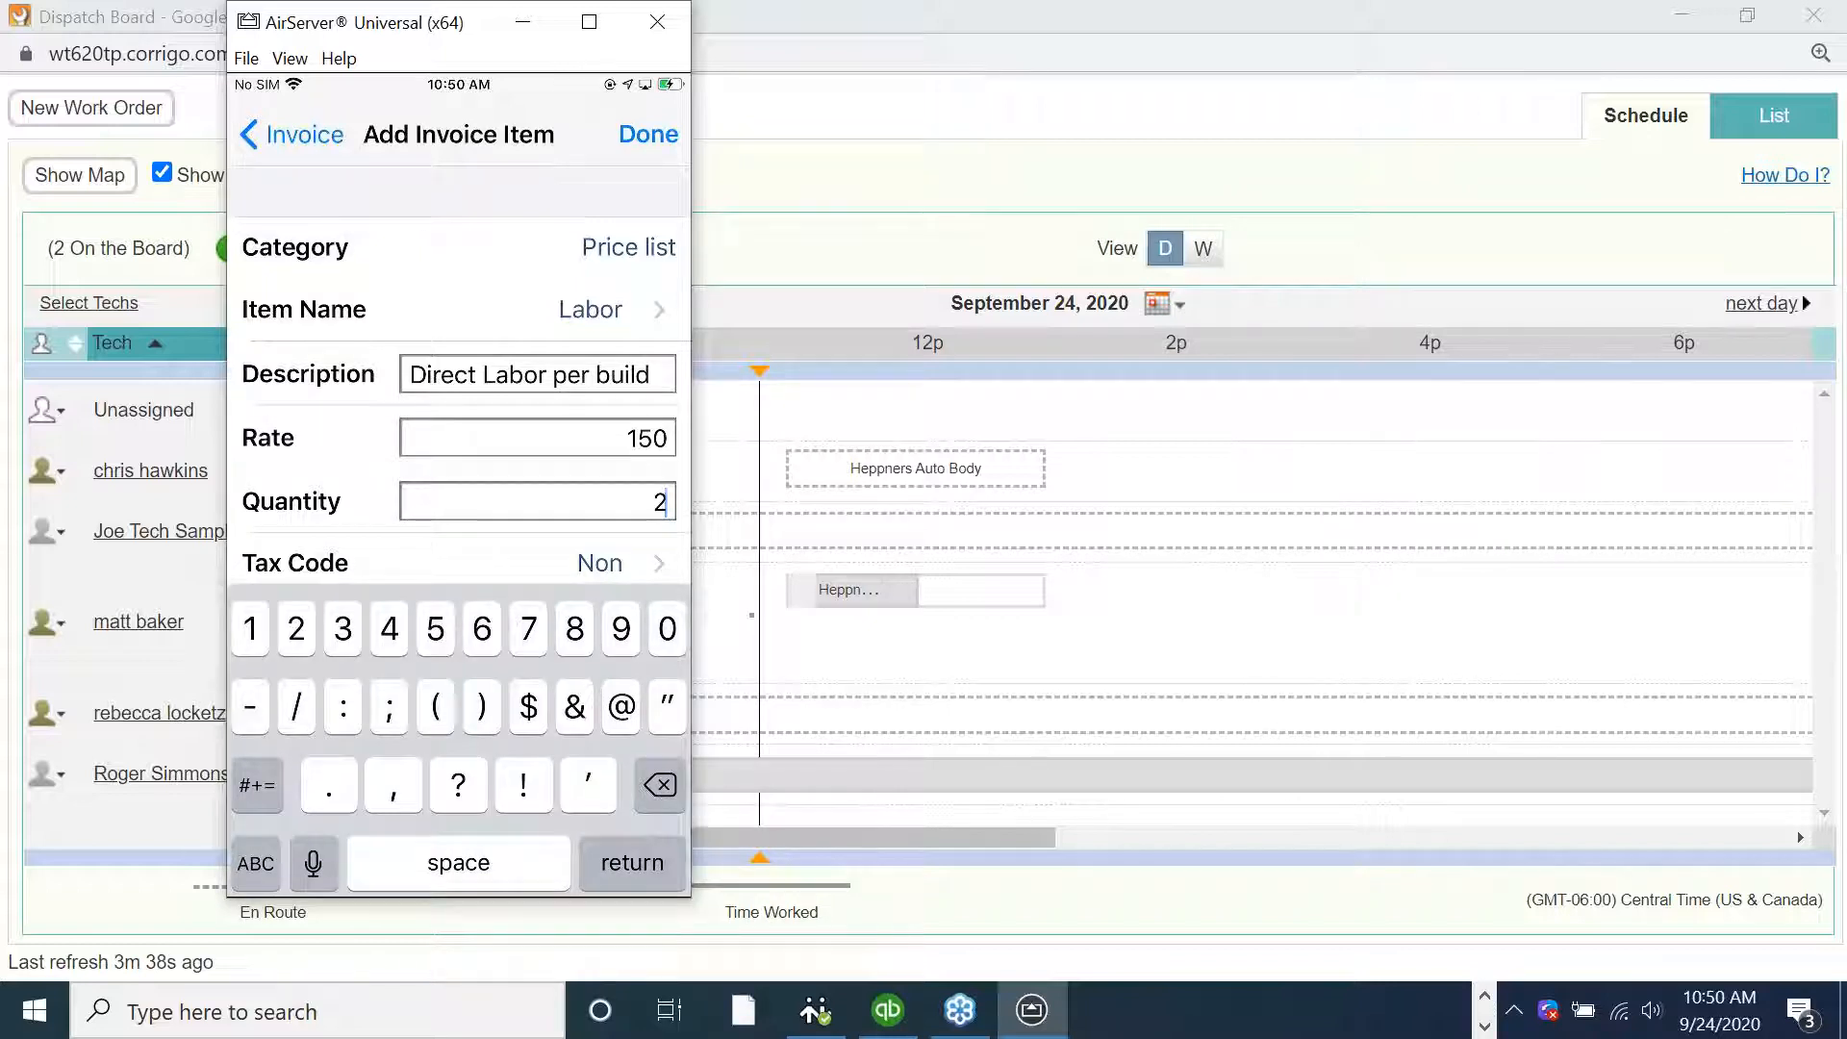
left_click(649, 135)
Add another price-list line item to the invoice, searching the price list for parts and selecting the Parts item
left_click(438, 640)
left_click(429, 201)
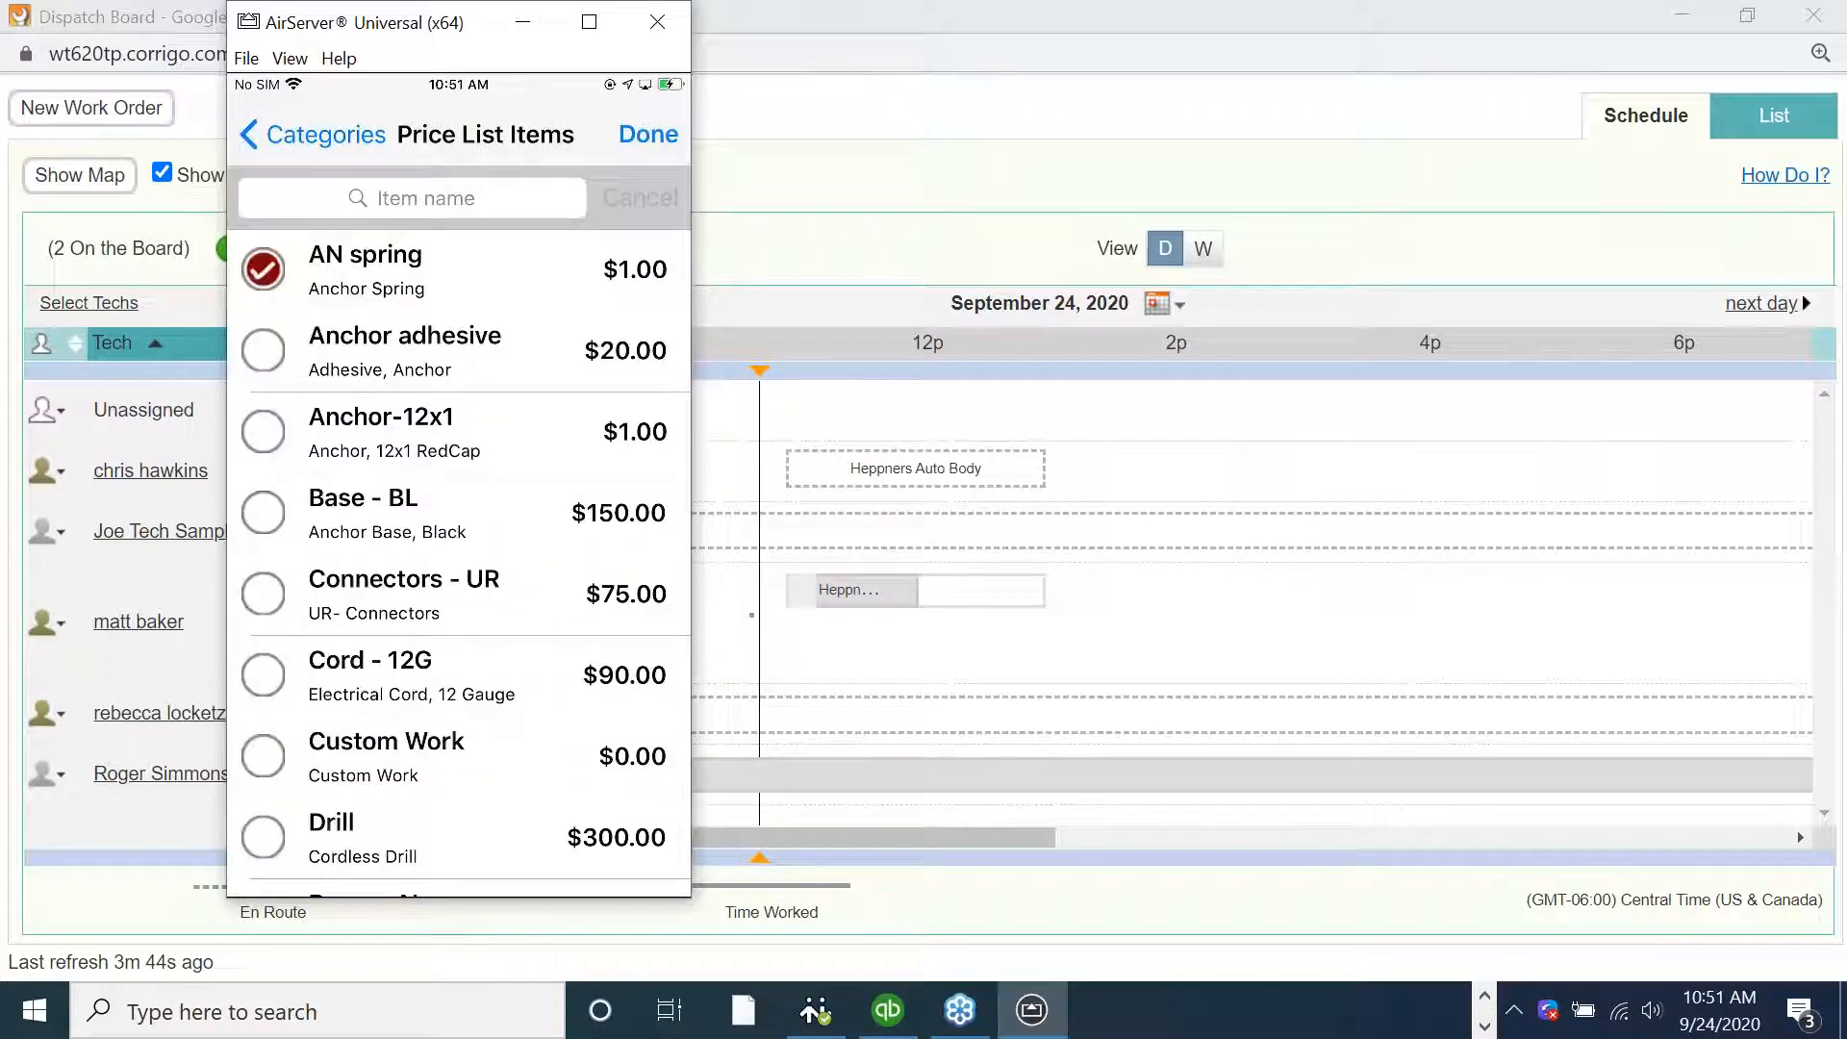
type("coil")
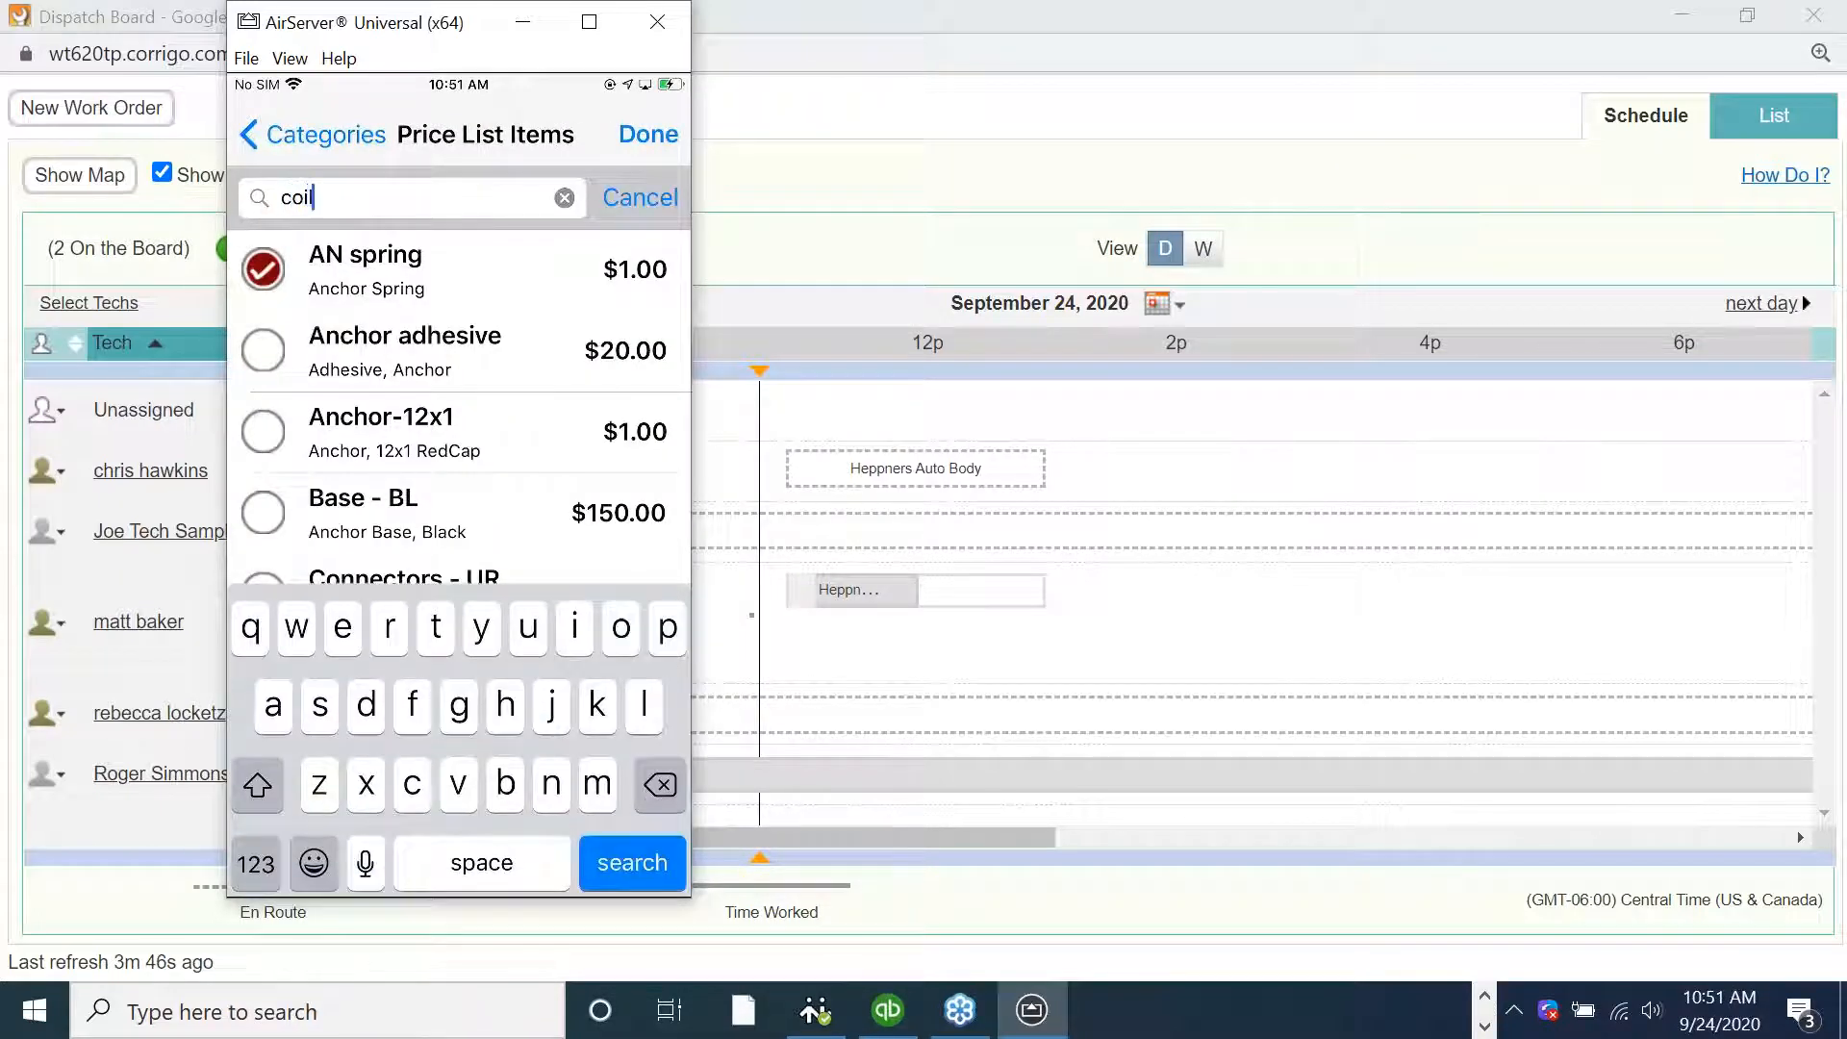
left_click(632, 863)
left_click(565, 197)
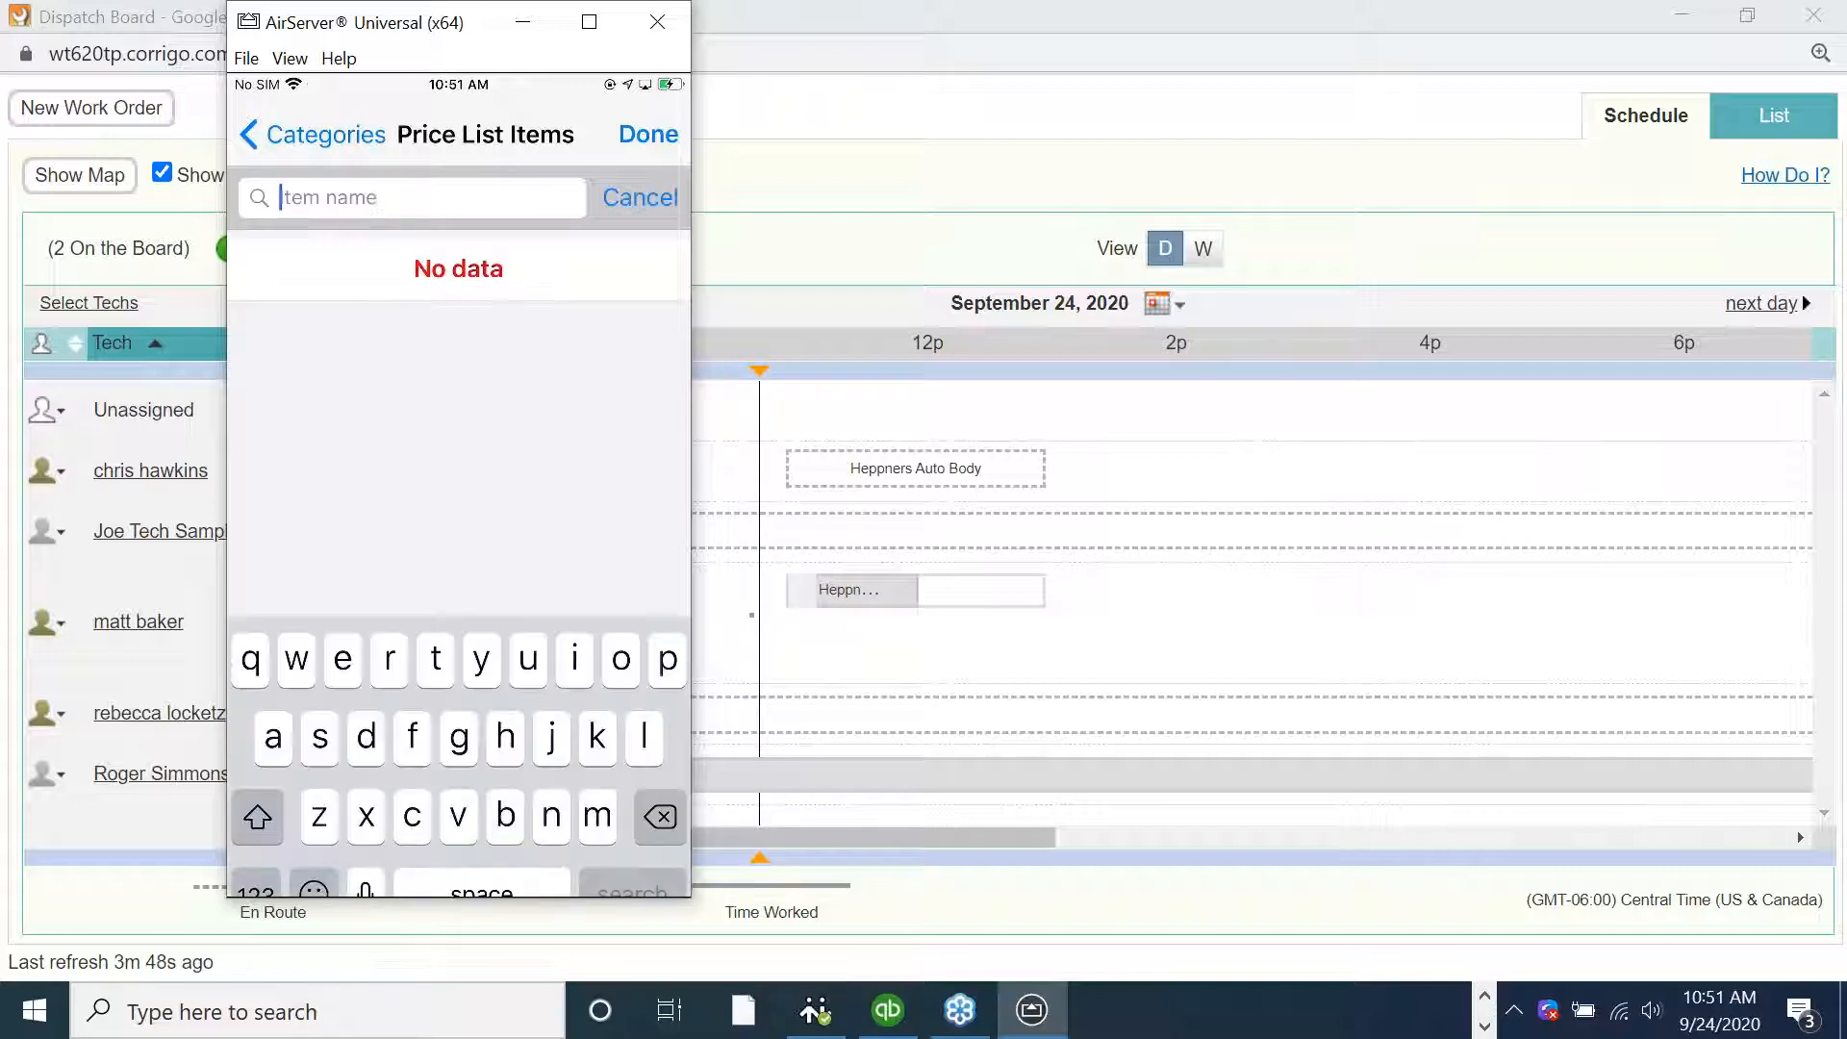
type("parts")
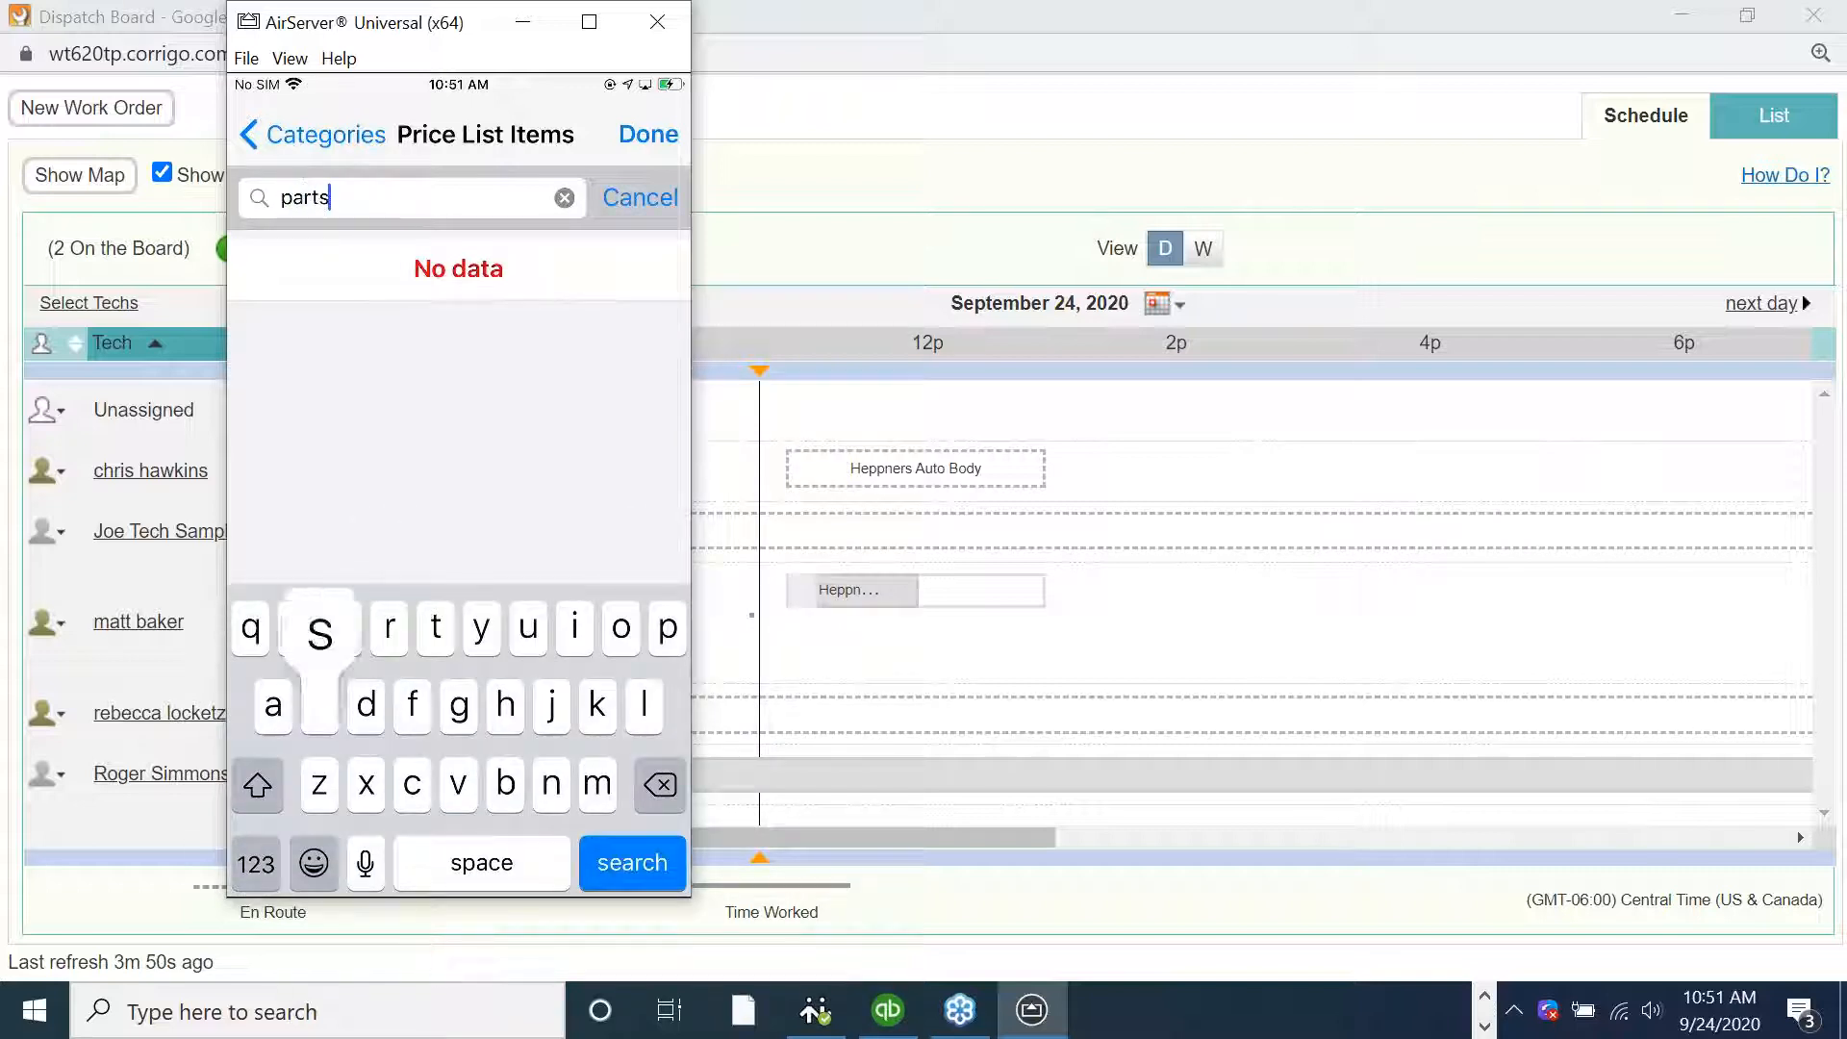
key("Return")
left_click(263, 269)
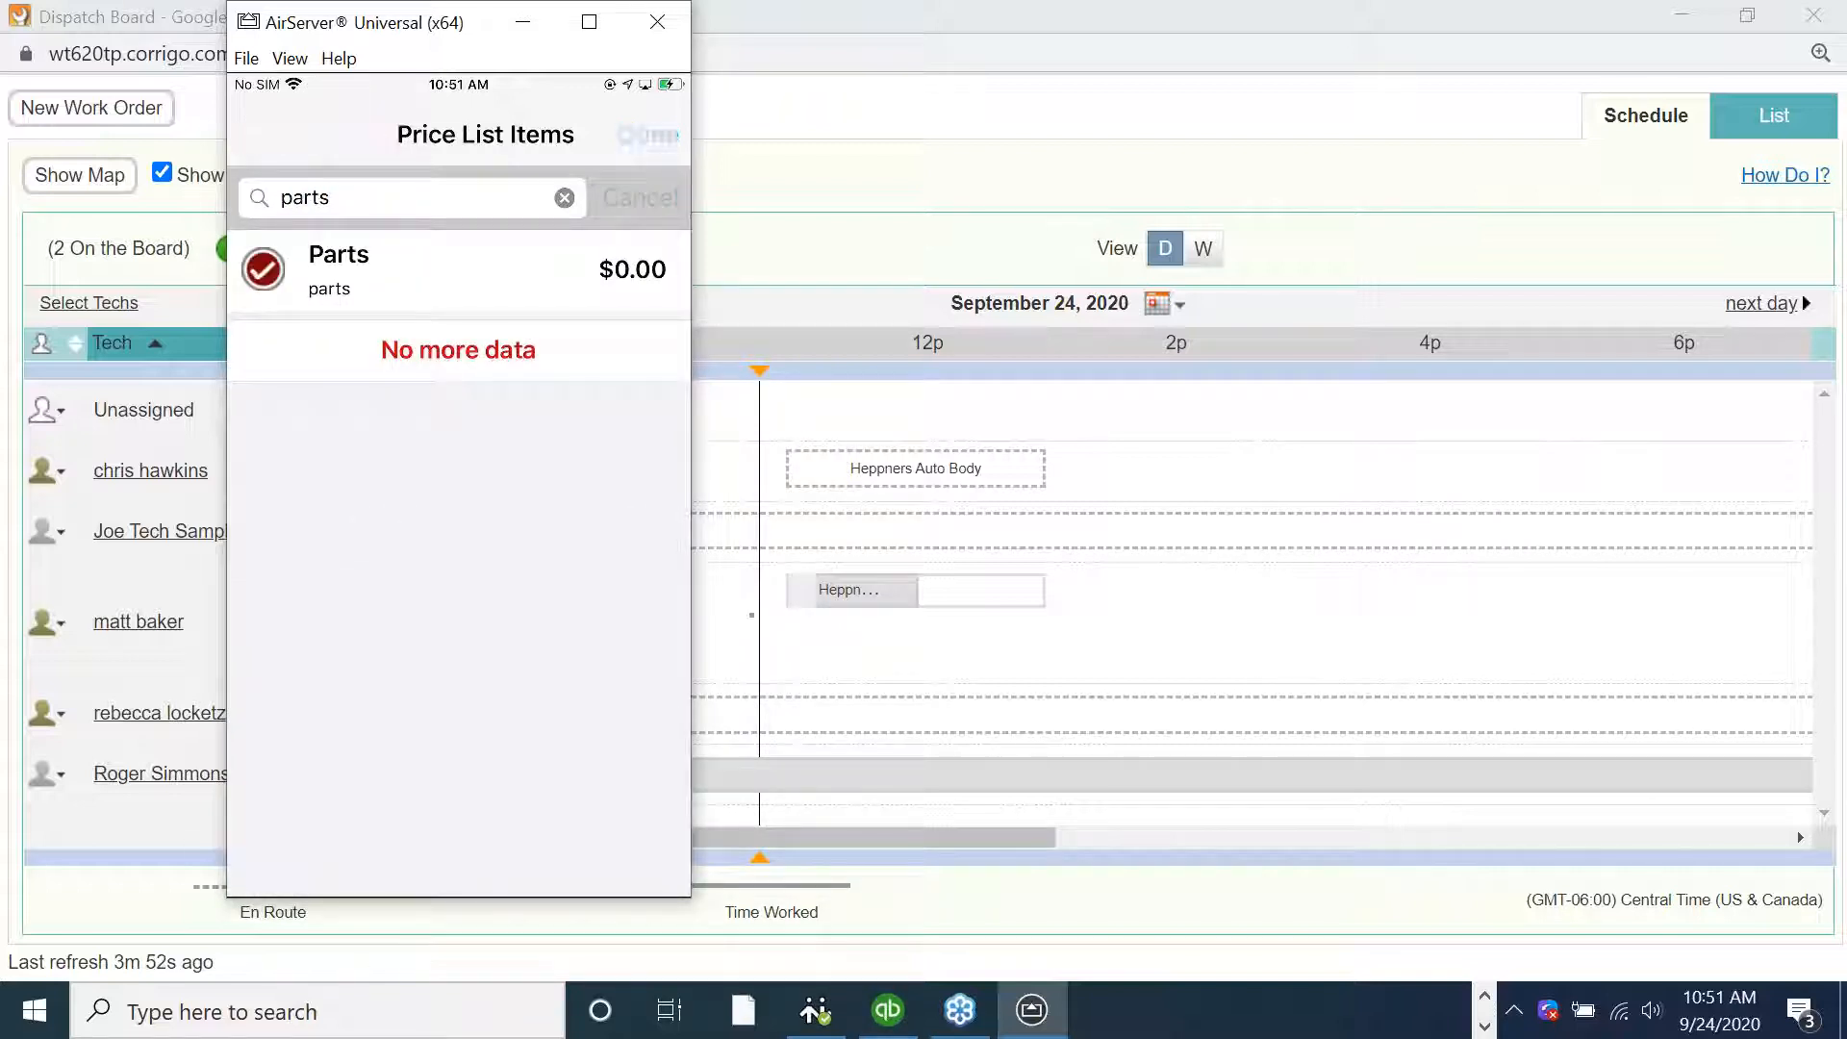
Set the Parts line item's description to Coil and its rate to 15, then save the item
left_click(538, 374)
key("BackSpace")
key("BackSpace")
type("Coil")
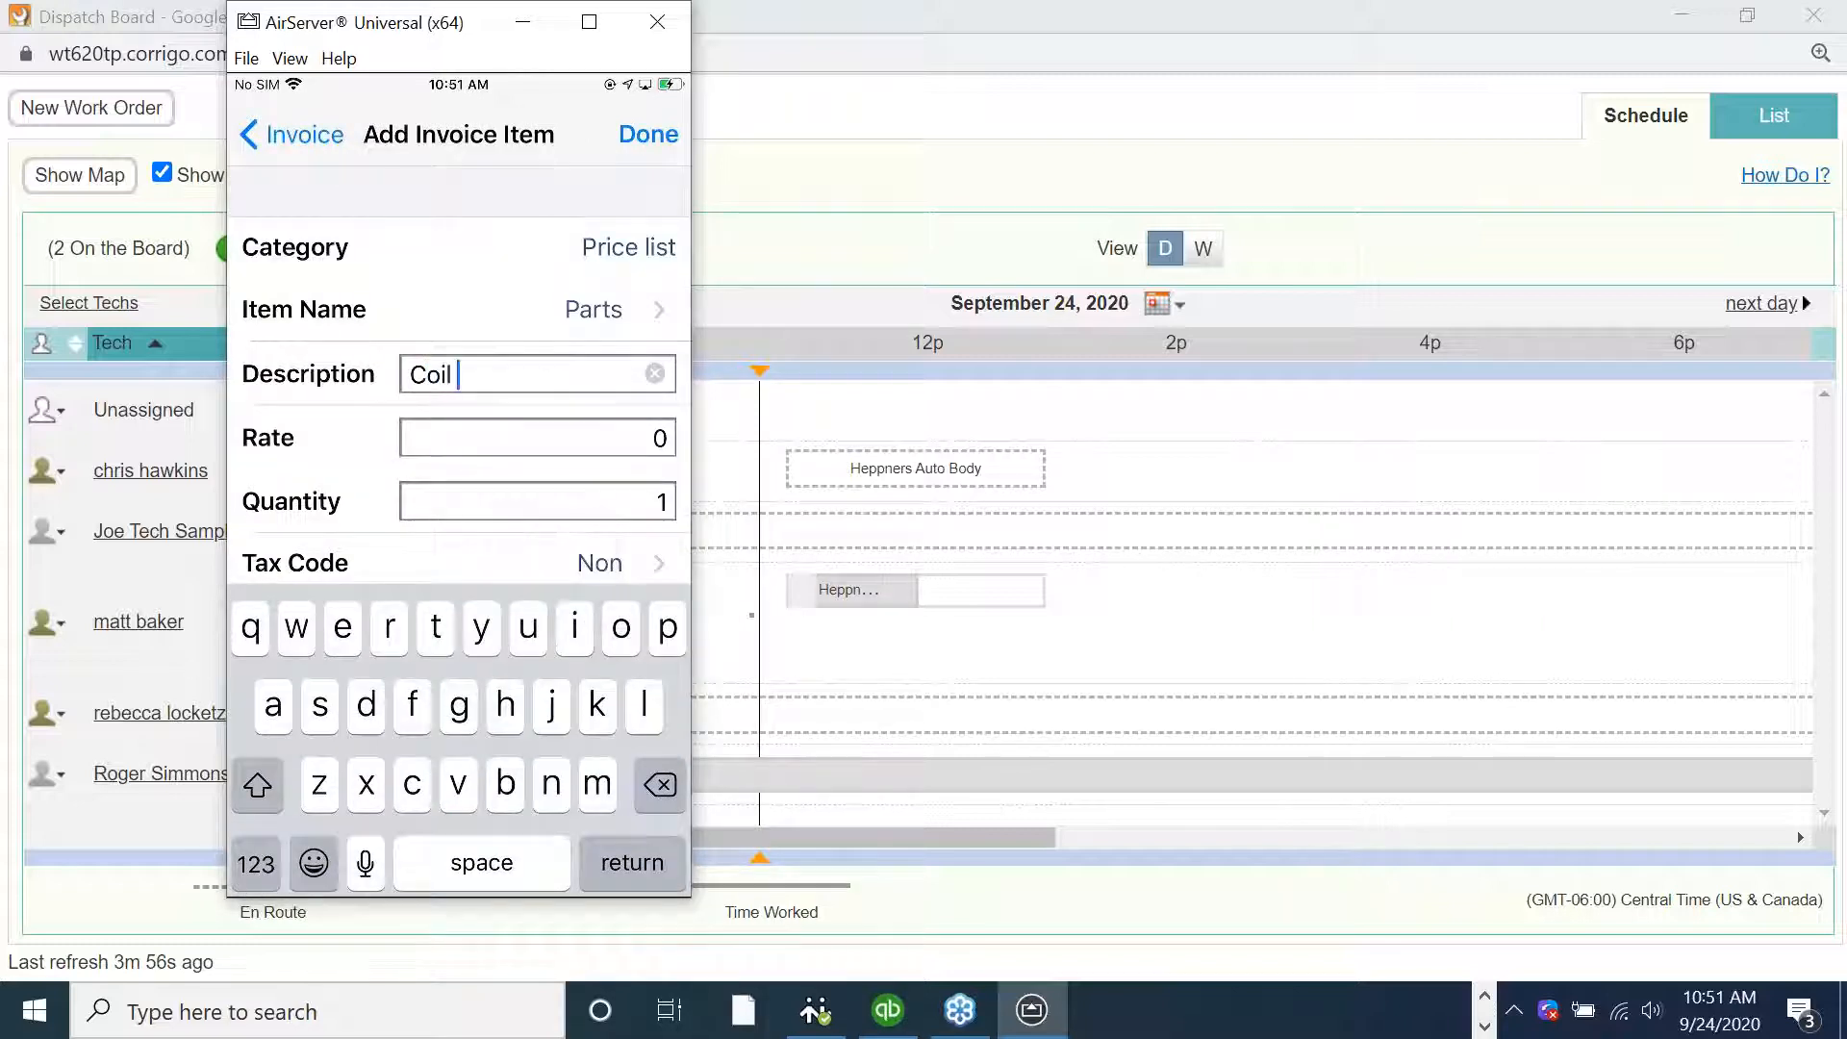
left_click(538, 438)
scroll(459, 404, "down", 1)
left_click(648, 134)
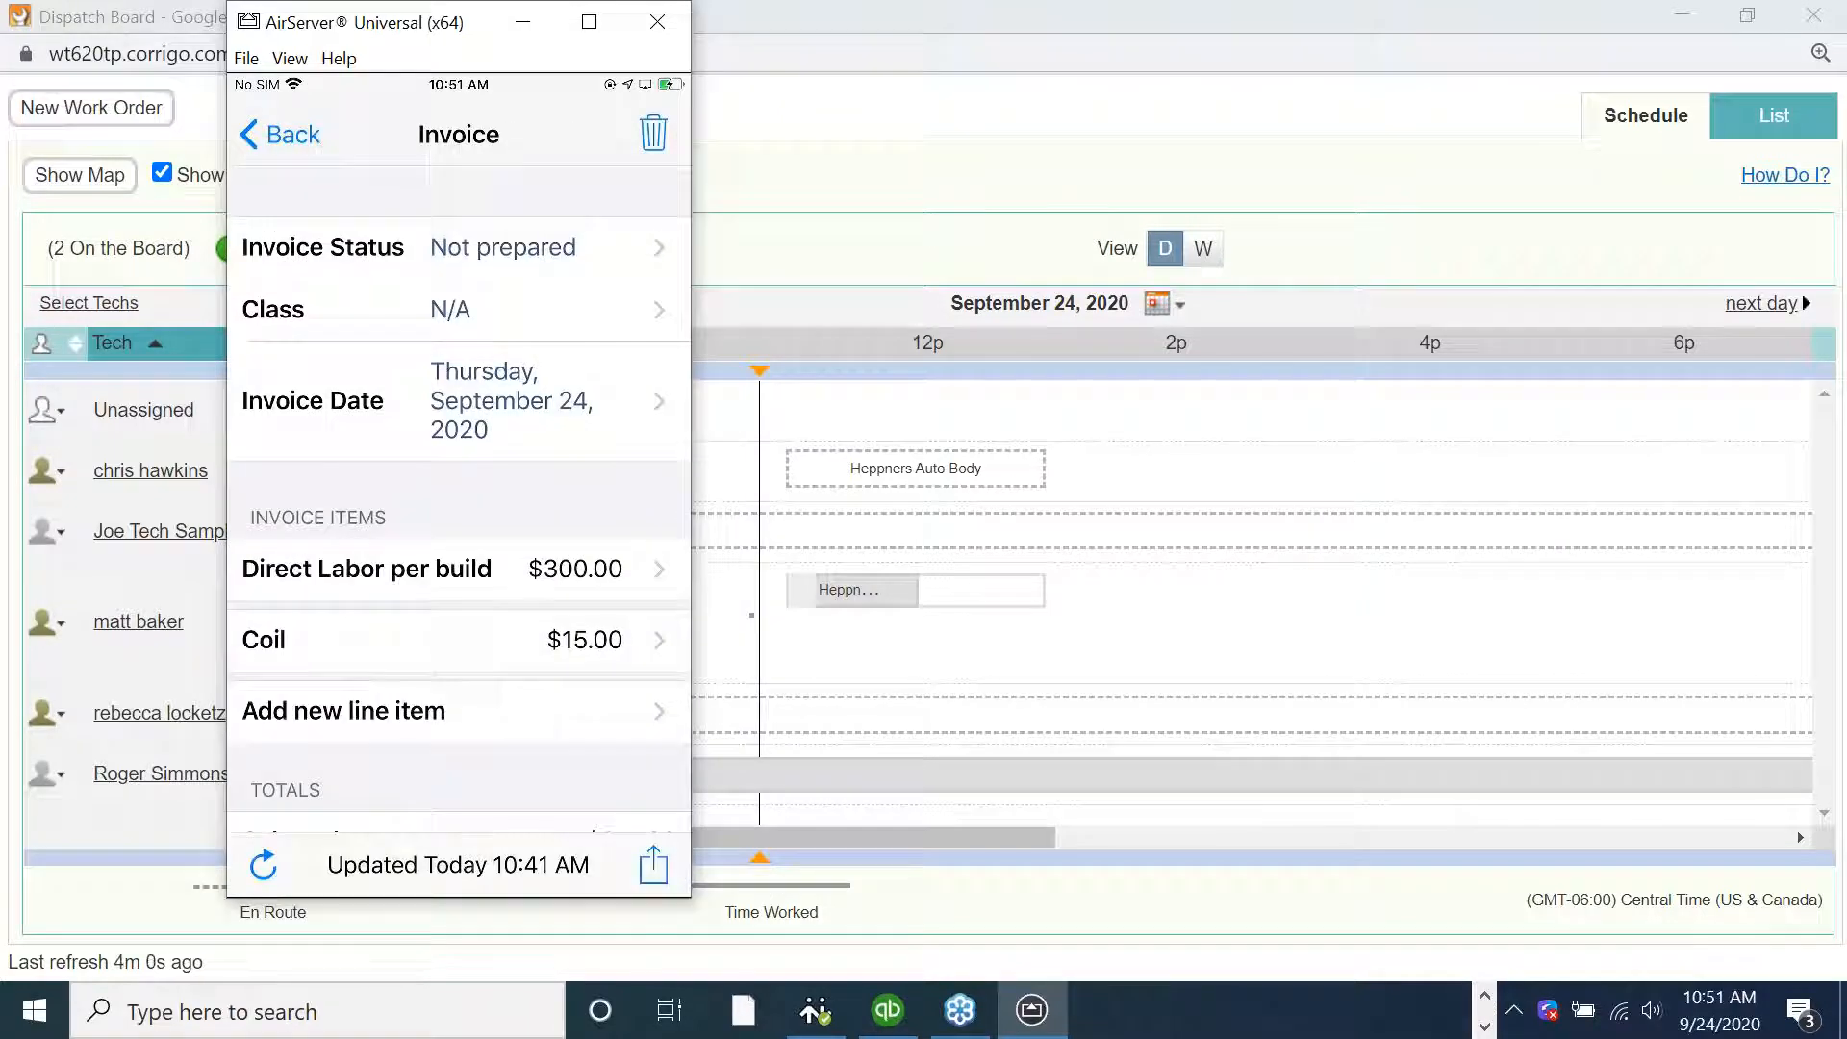
Submit the invoice choosing Check as the payment method, then minimize the mirrored phone window
left_click(654, 868)
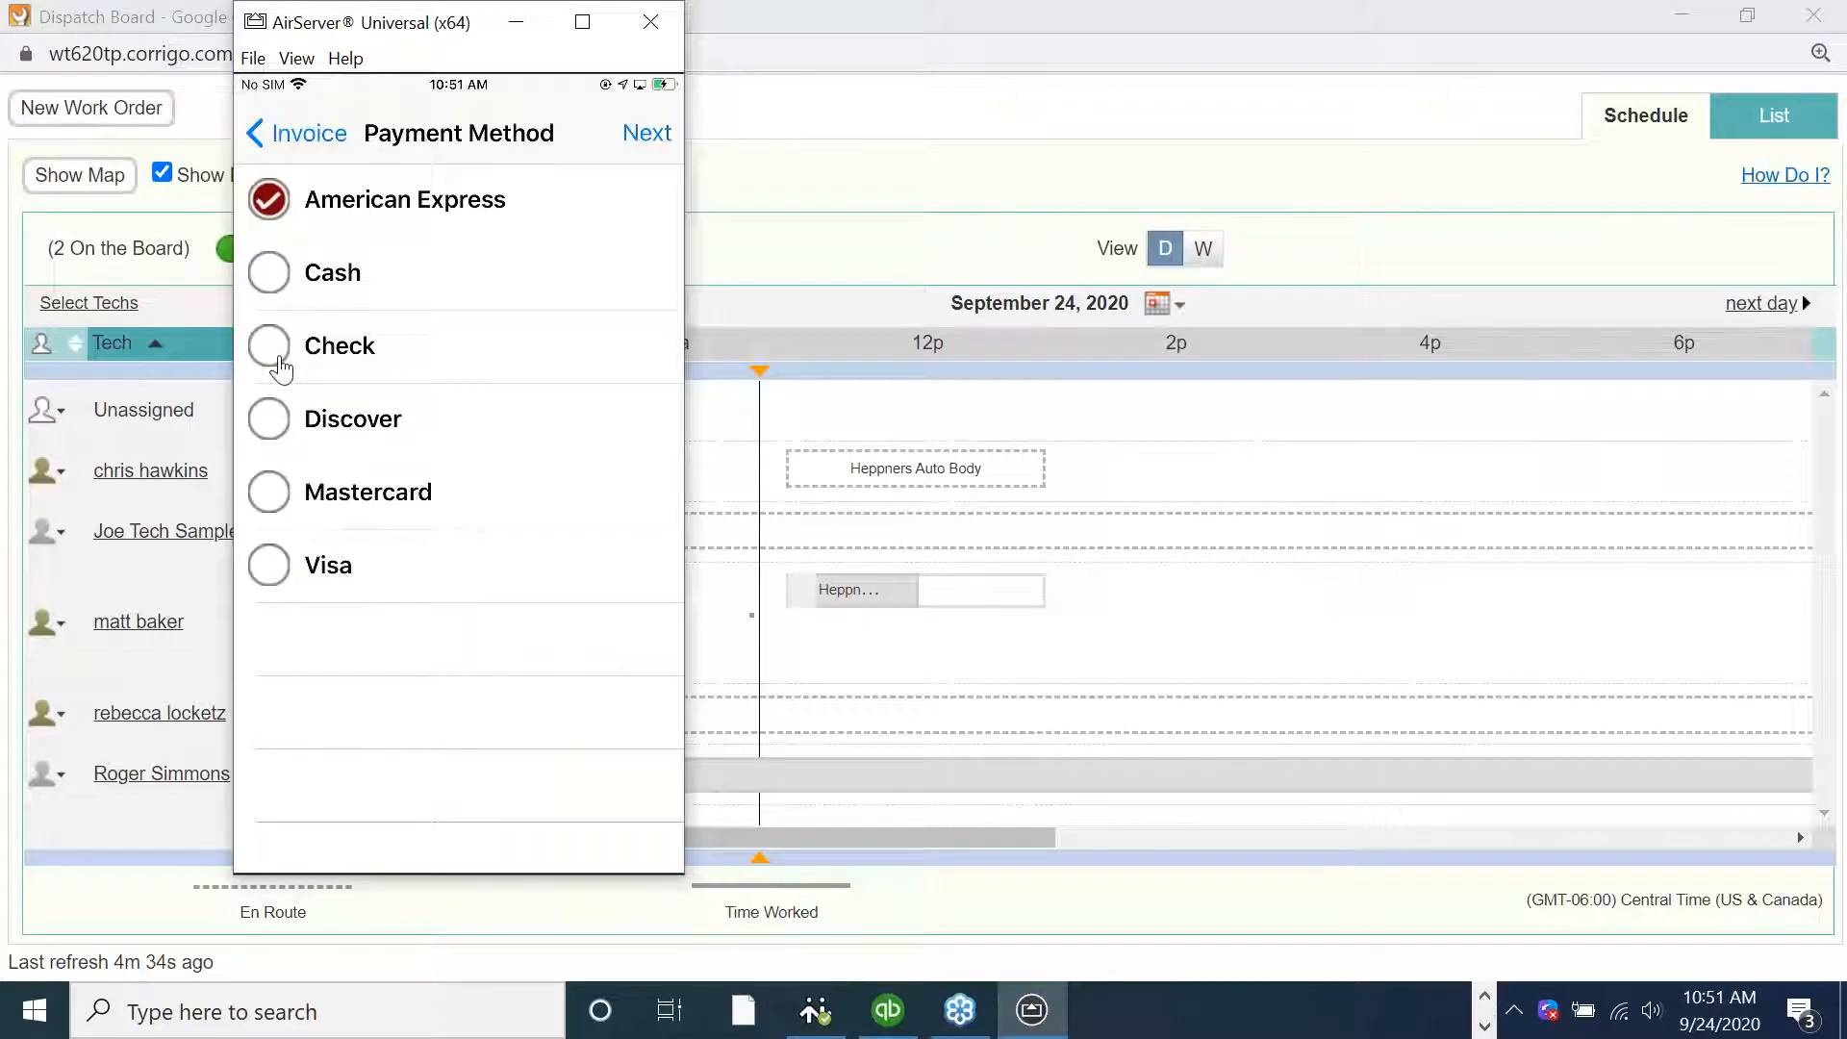
left_click(270, 346)
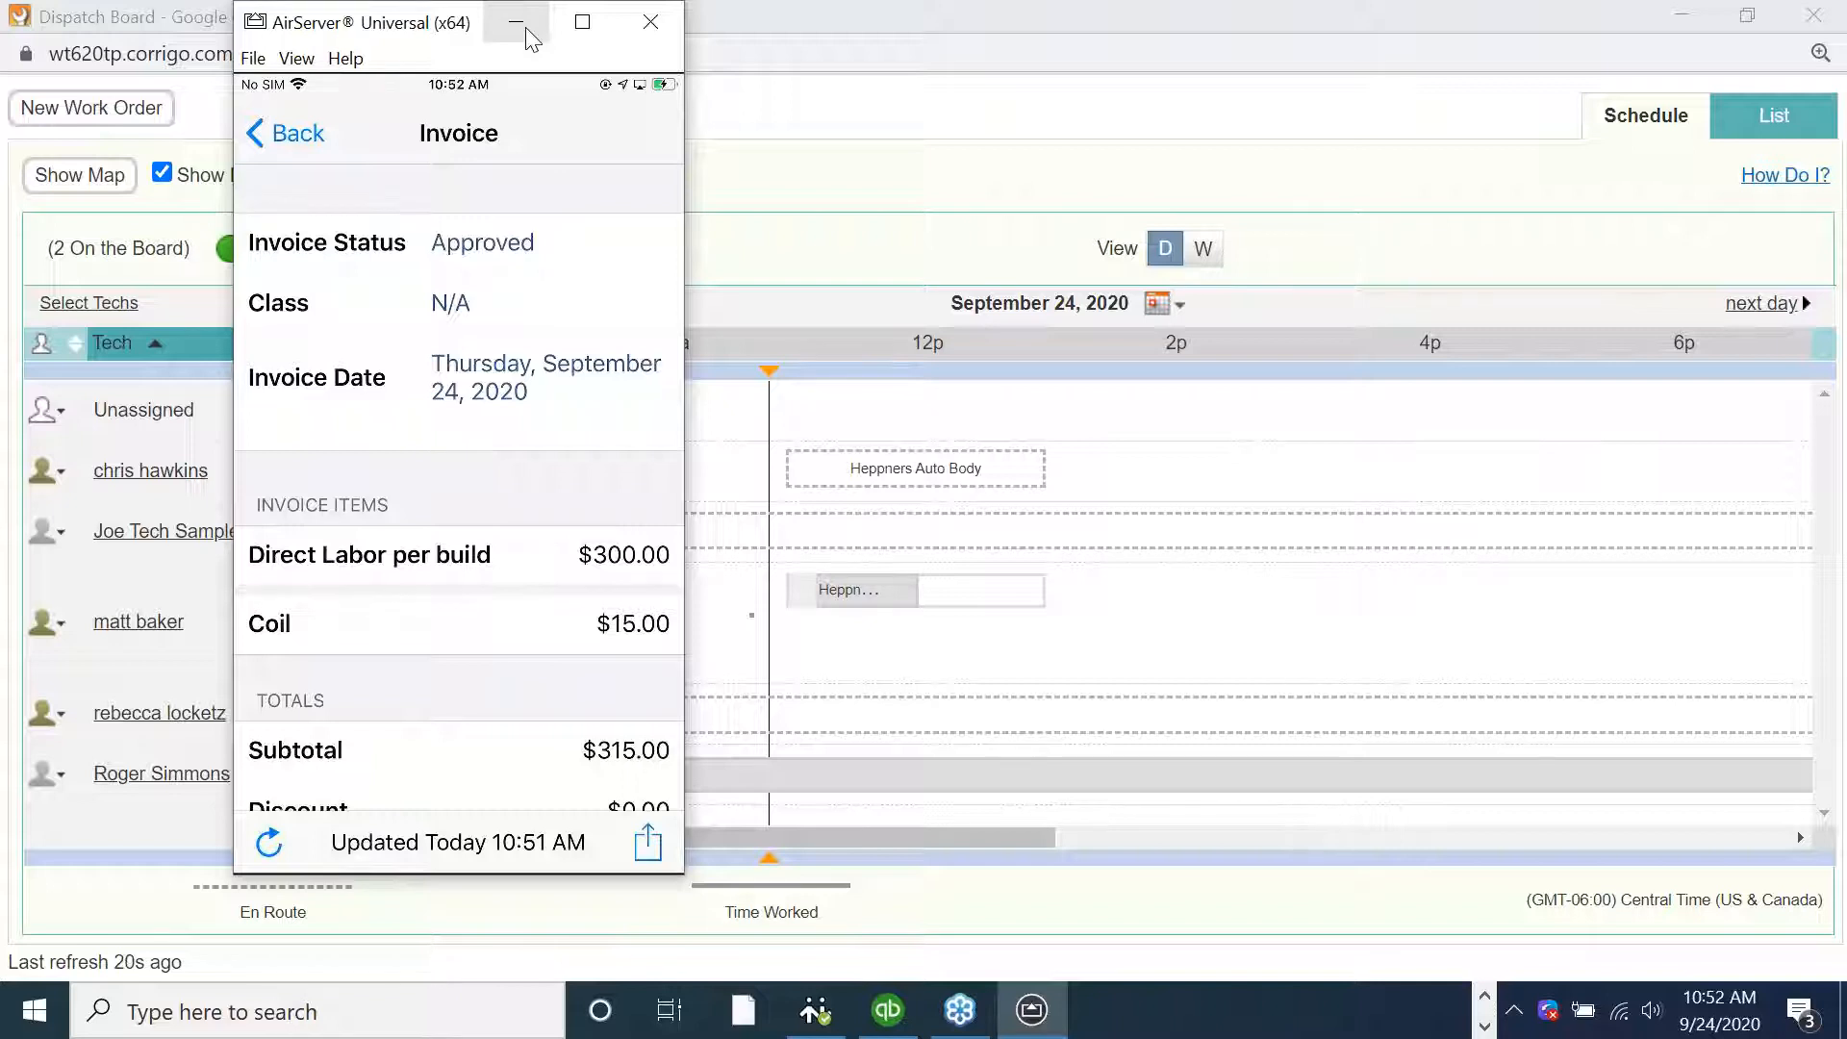
left_click(517, 22)
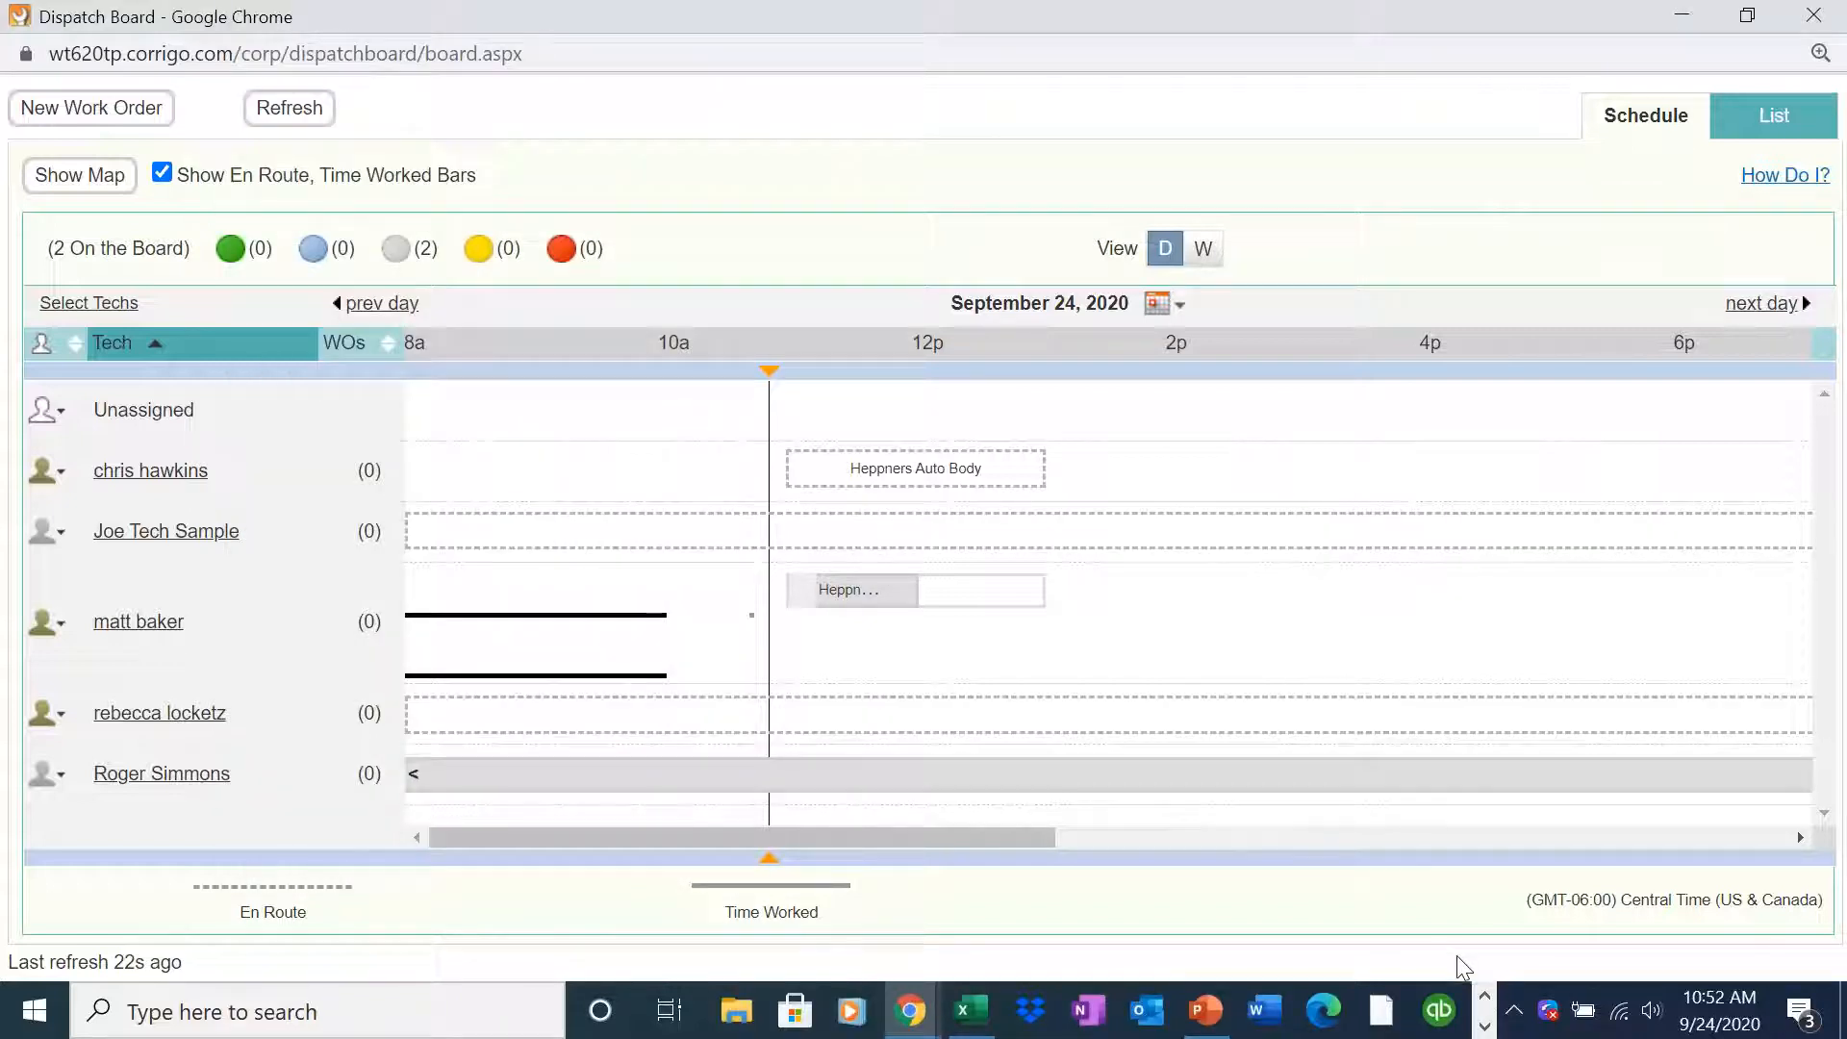
mouse_move(912, 1012)
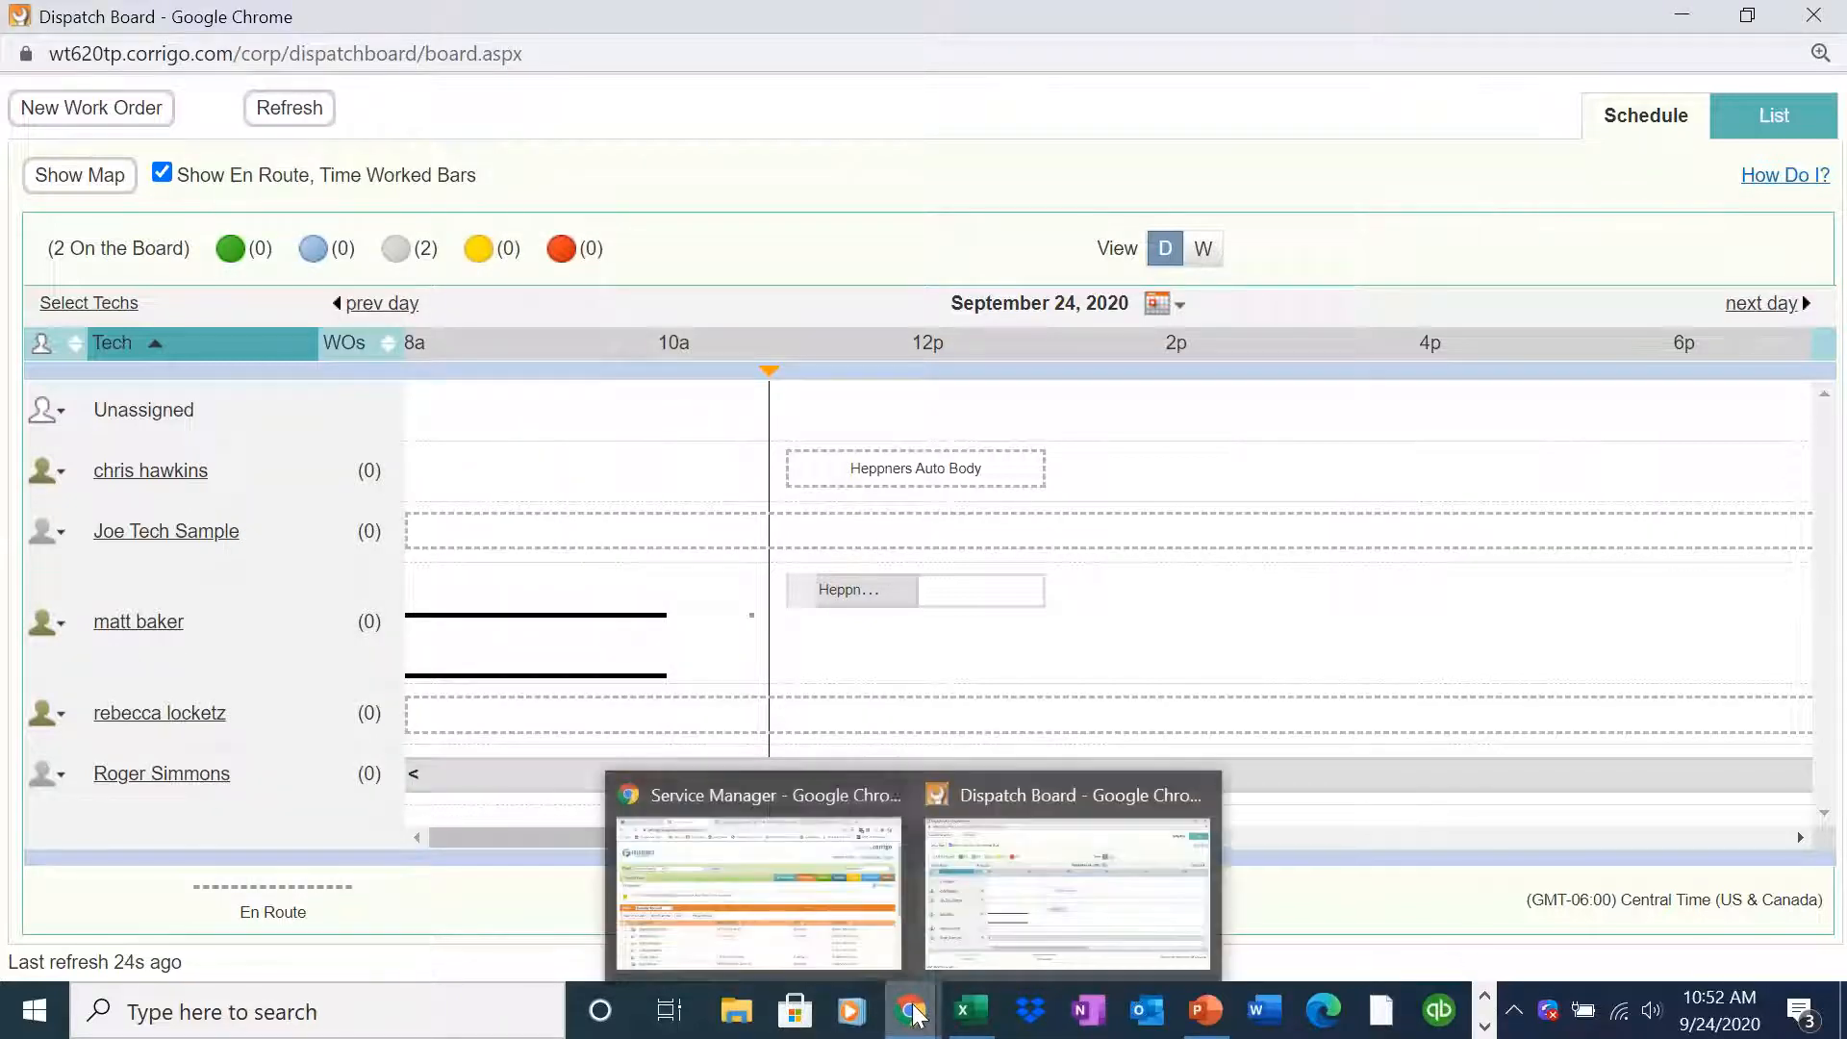
left_click(877, 950)
left_click(1078, 408)
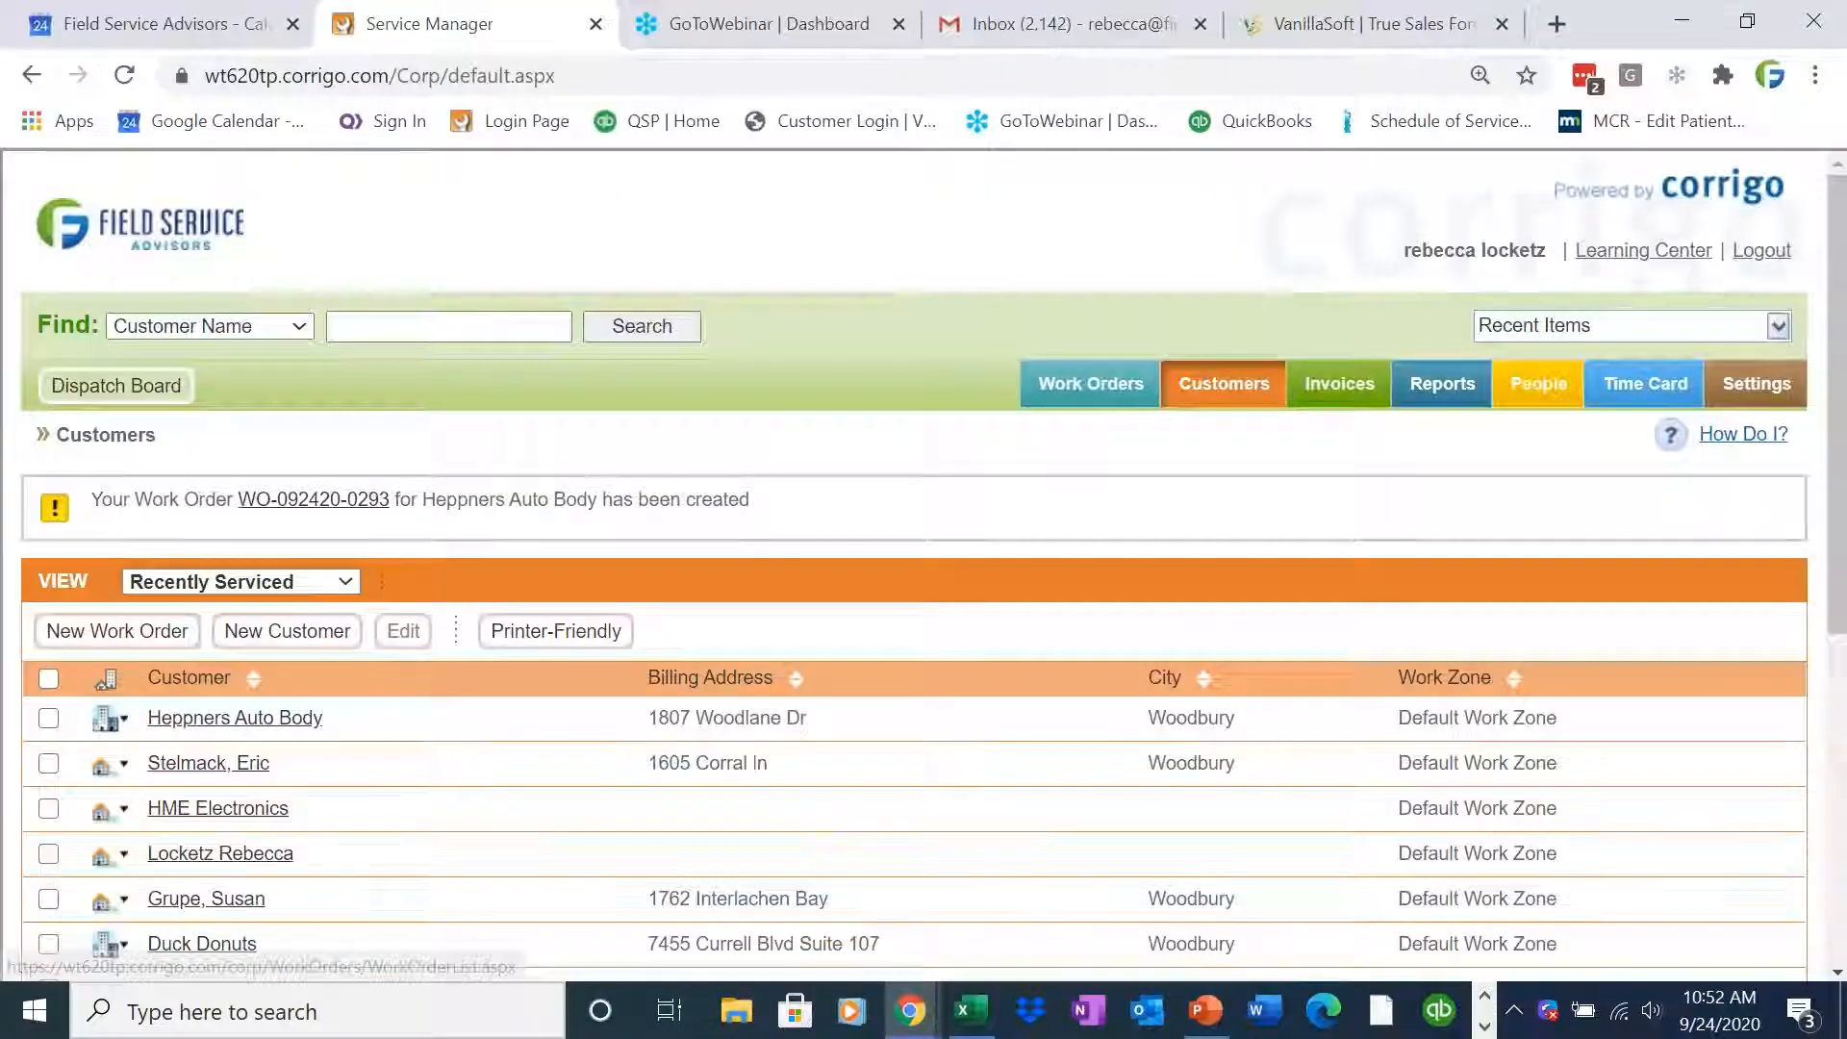
left_click(293, 499)
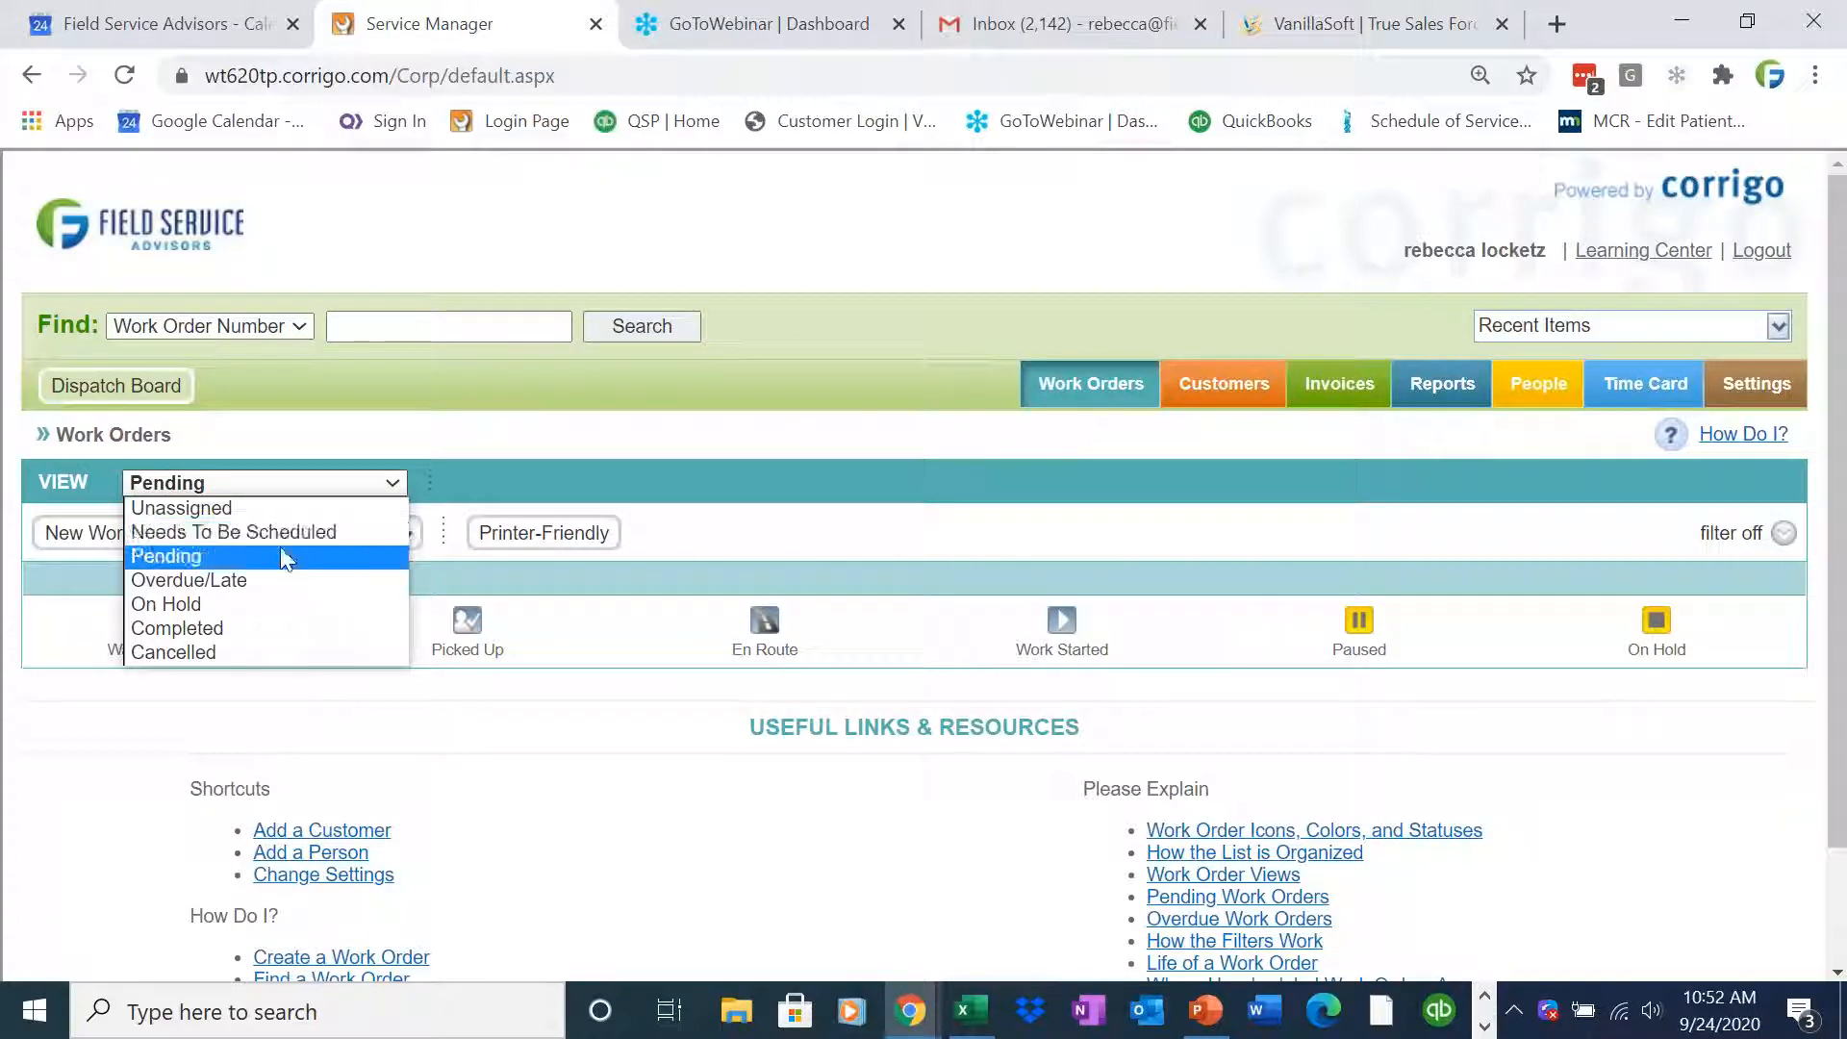
left_click(289, 627)
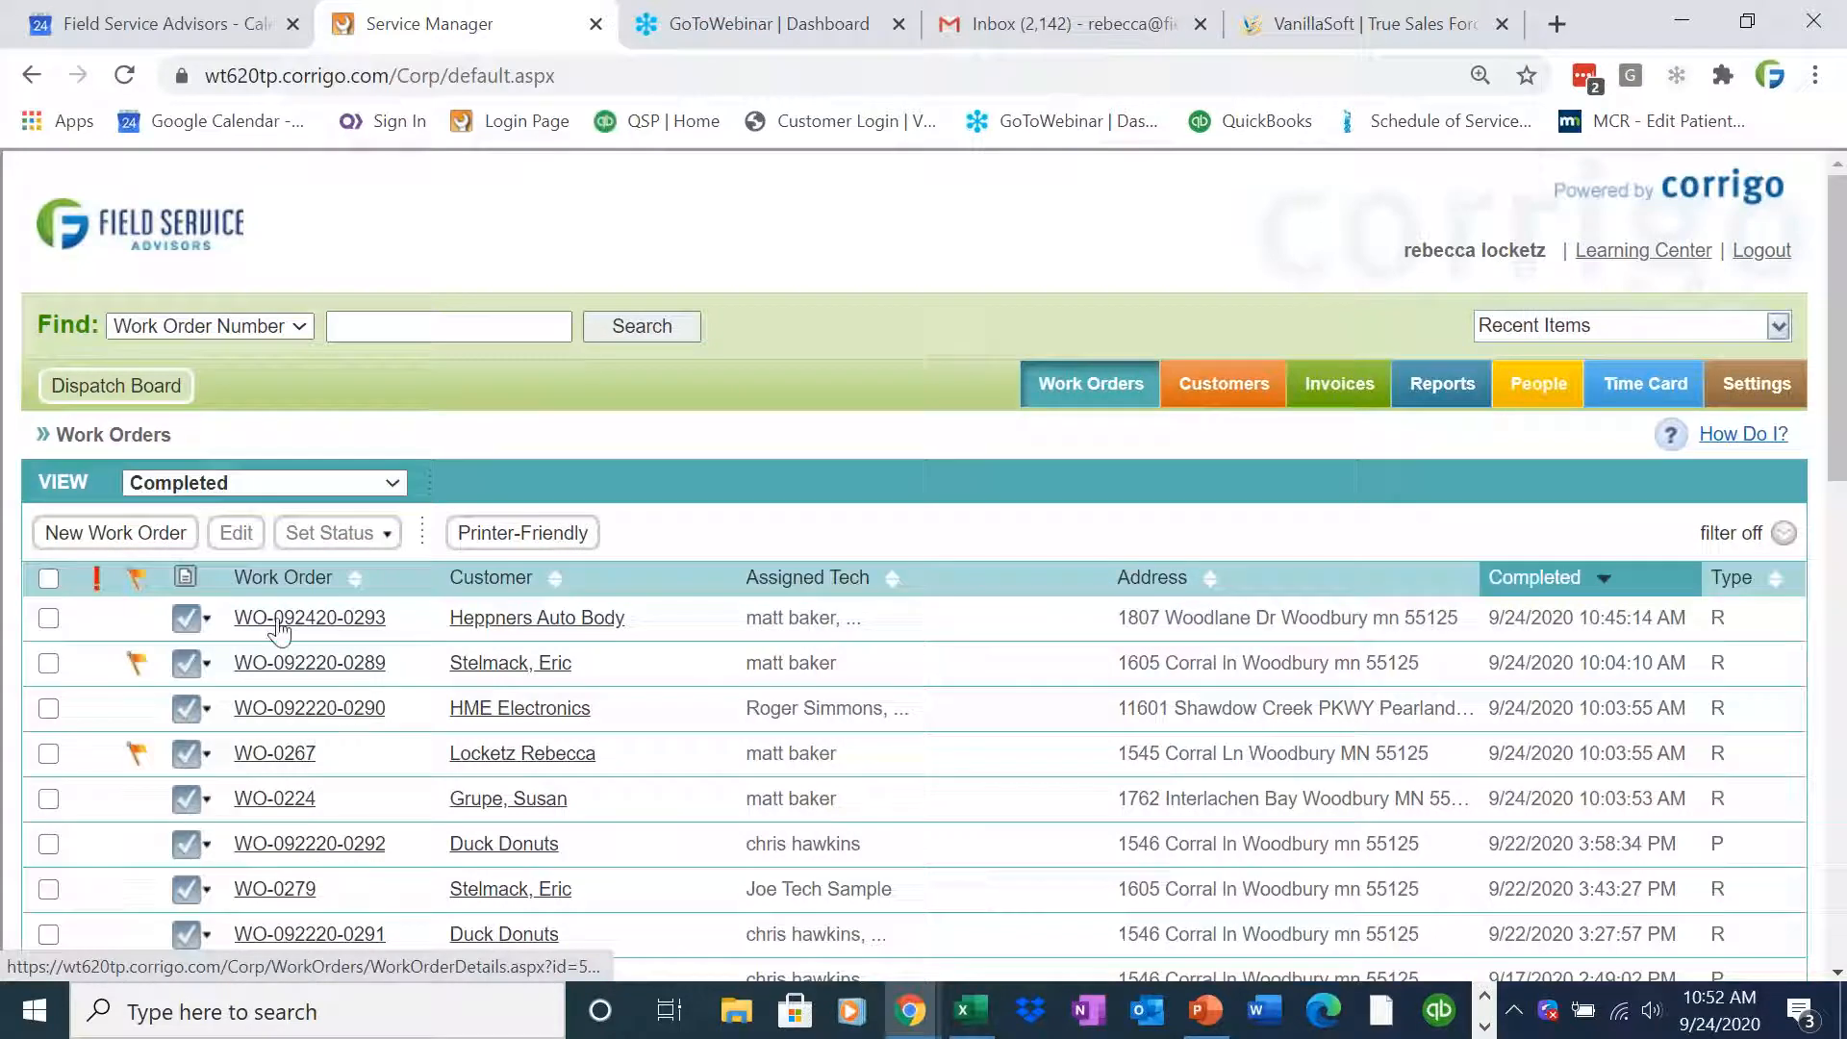
left_click(279, 621)
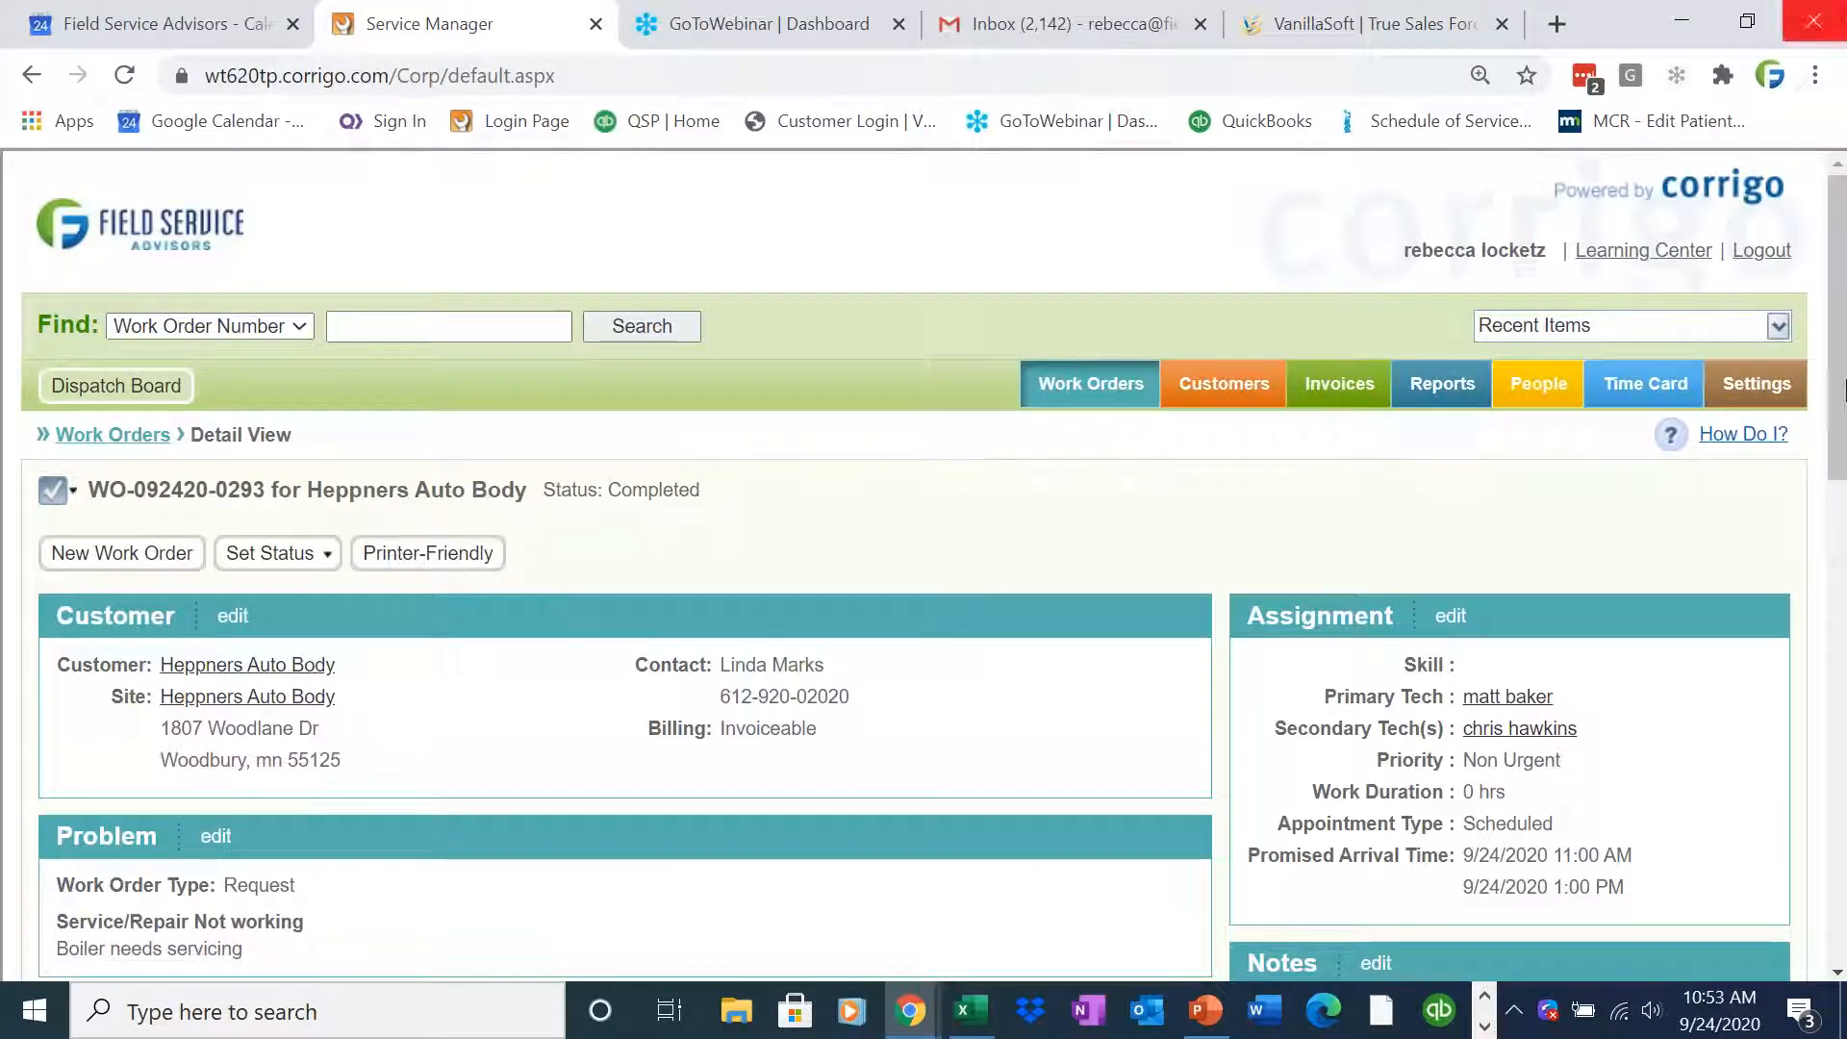
Edit the work order's invoice, set its status to Not prepared and save it
scroll(1837, 526, "down", 6)
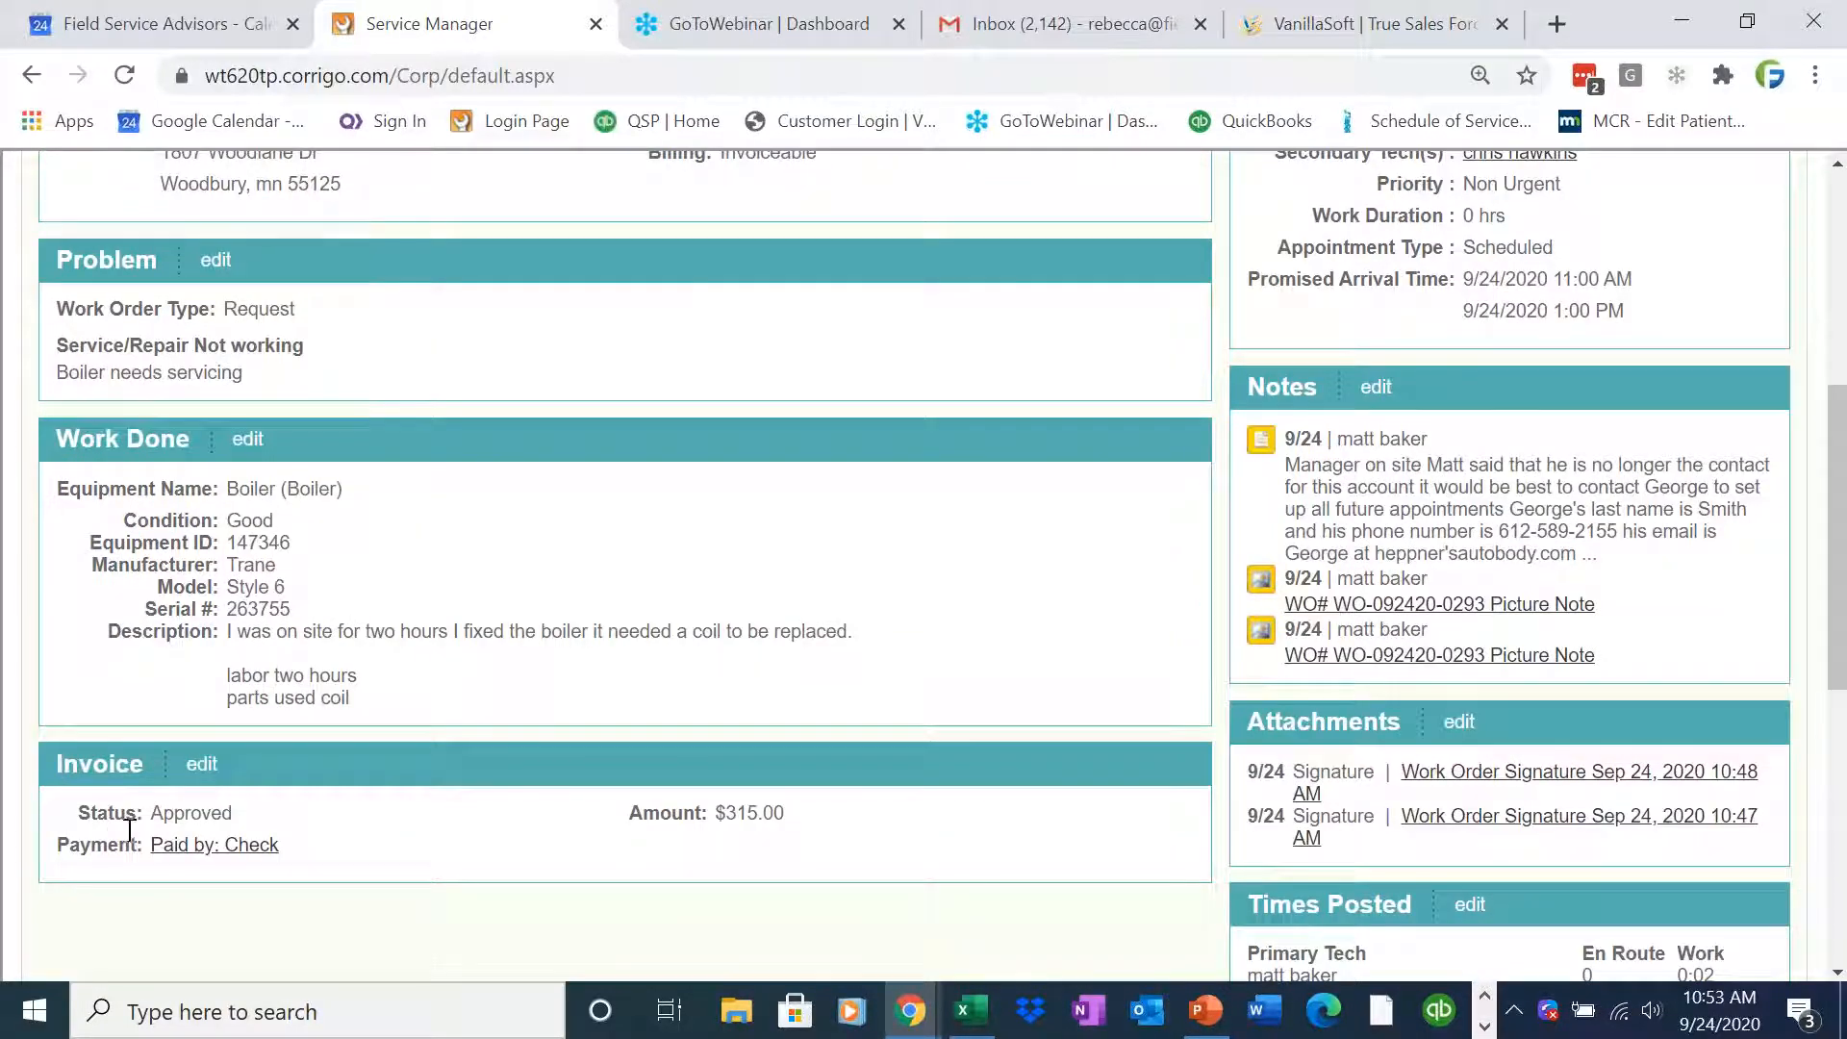
left_click_drag(174, 813, 78, 813)
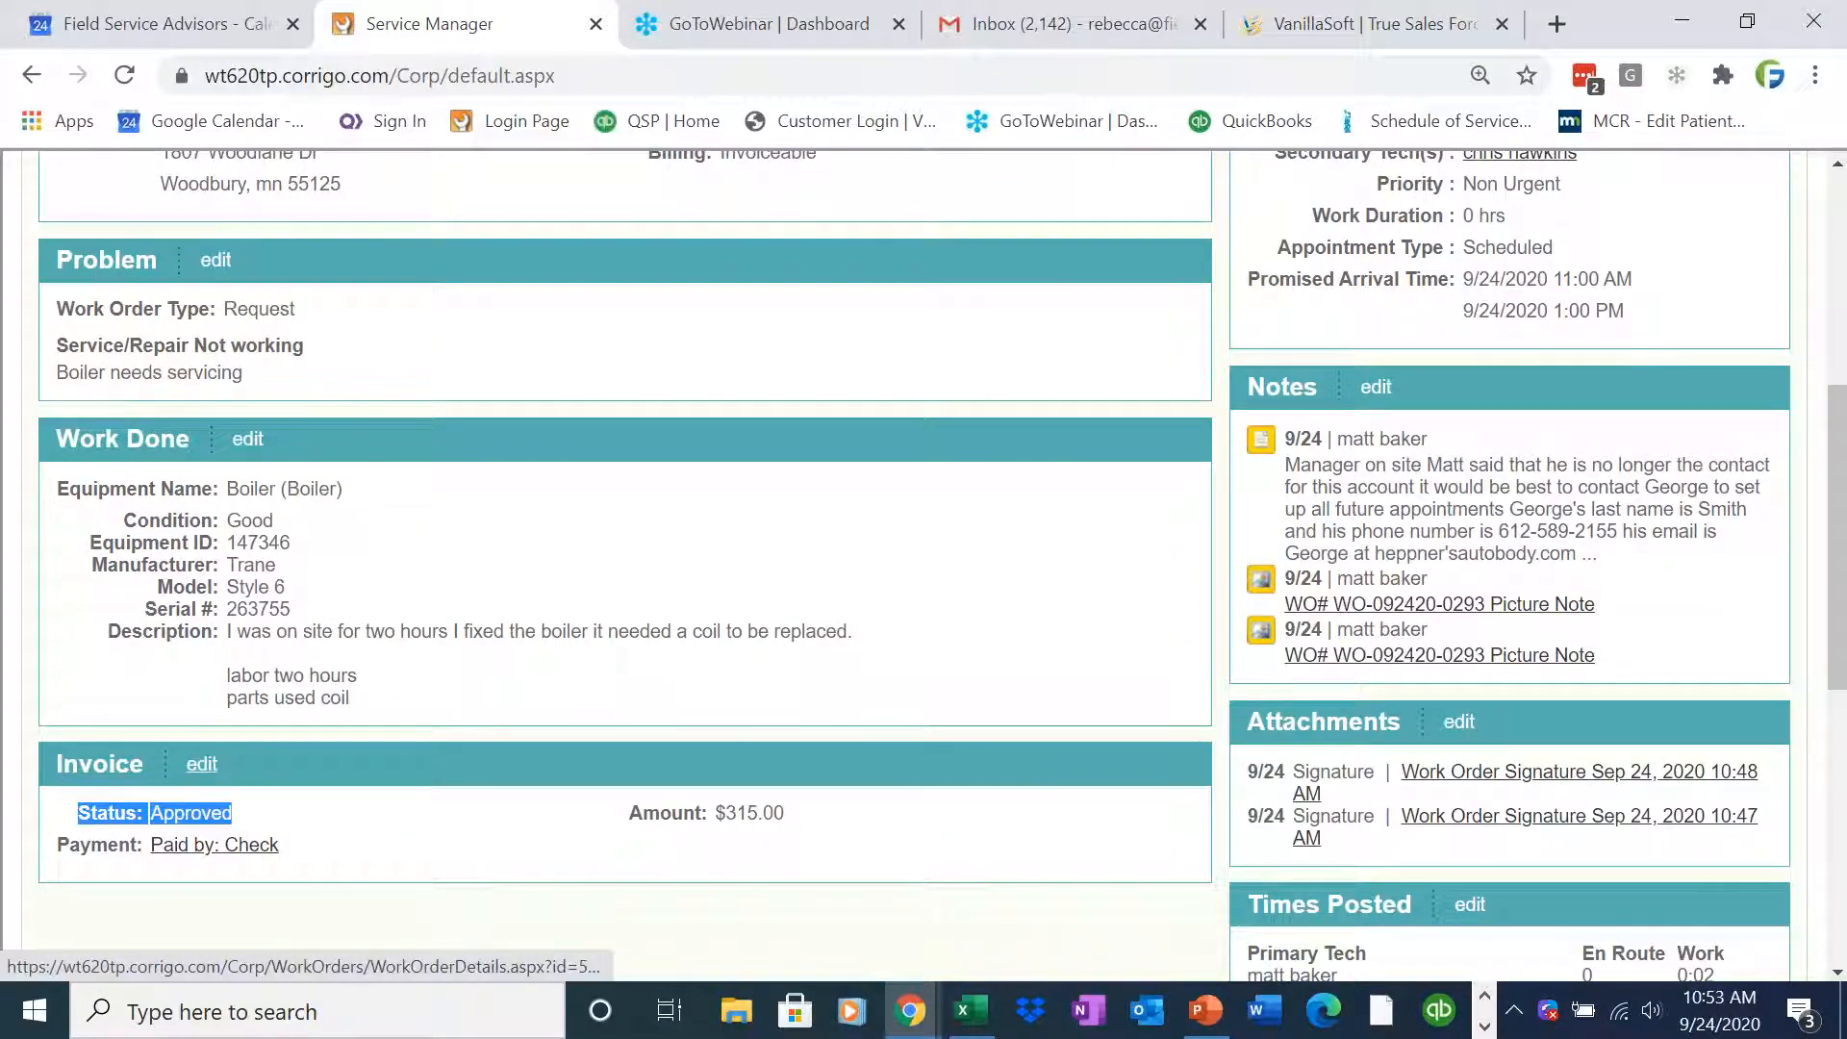
left_click(201, 764)
mouse_move(1827, 630)
left_mouse_down()
mouse_move(1834, 880)
mouse_move(1843, 648)
left_mouse_up()
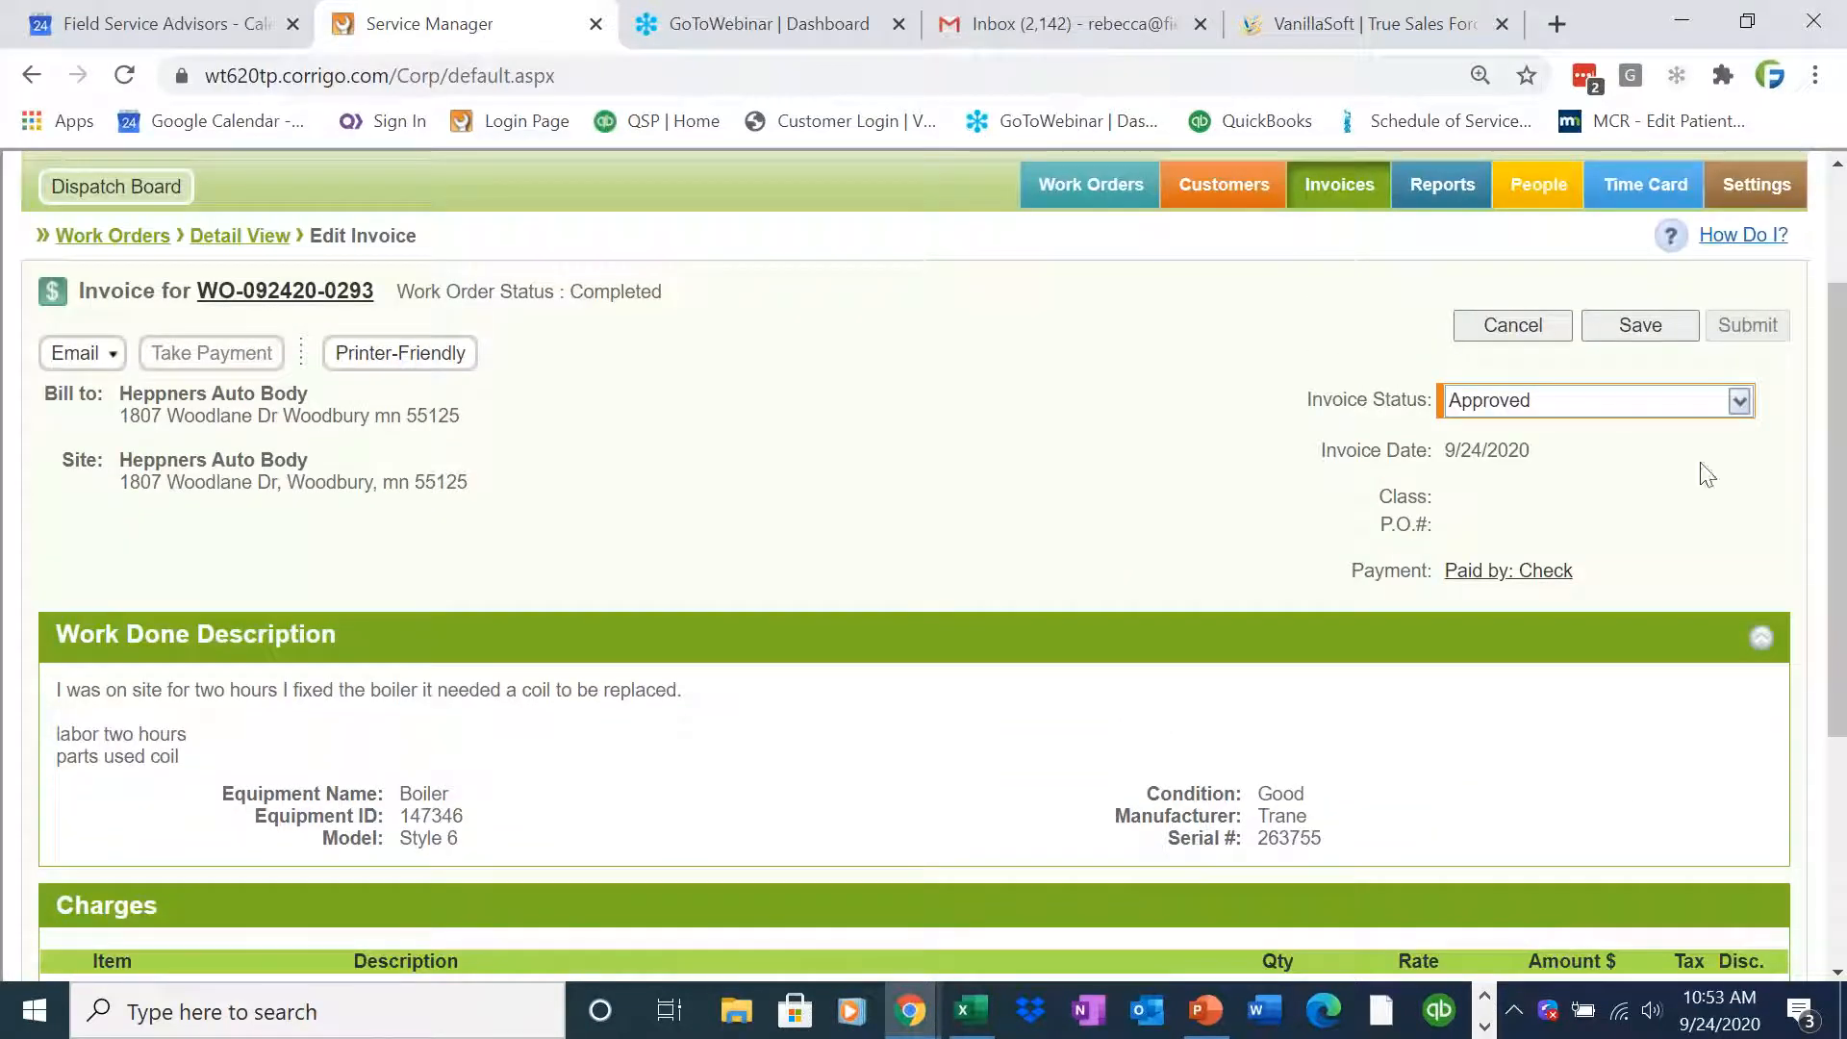
left_click(1739, 401)
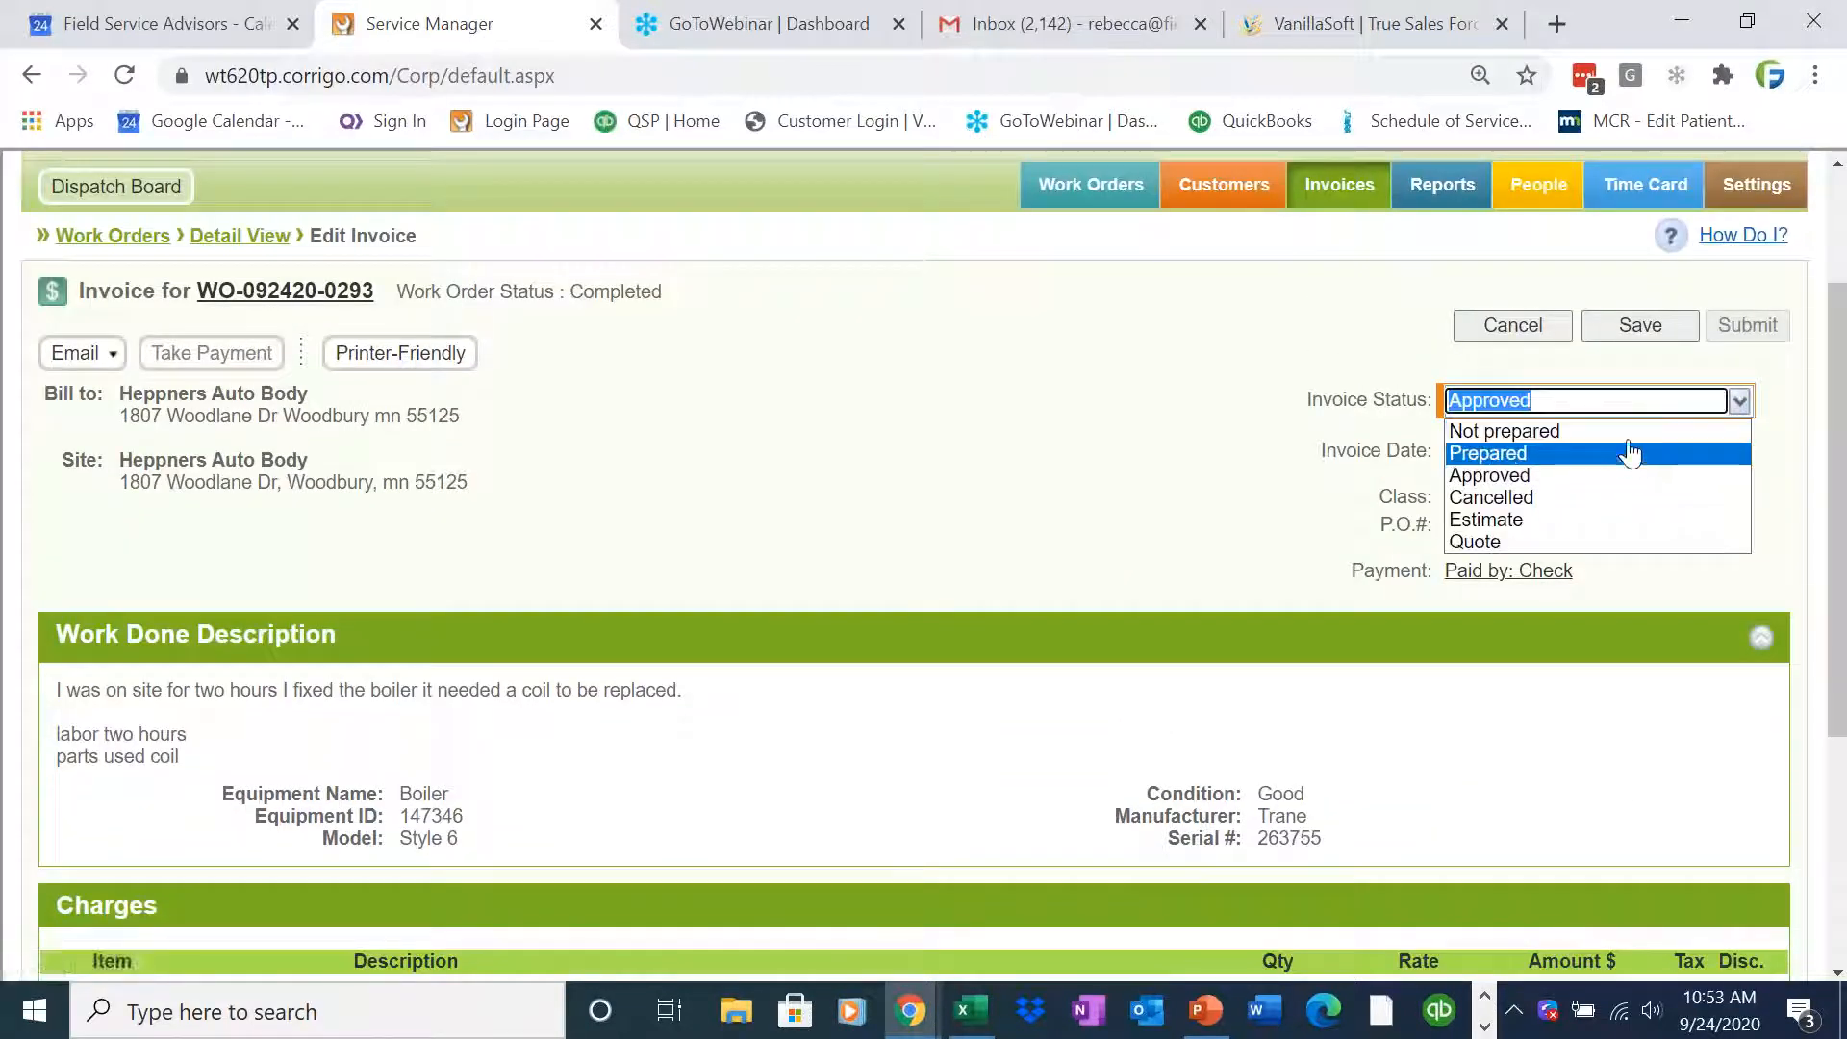
left_click(1631, 430)
left_click(1672, 327)
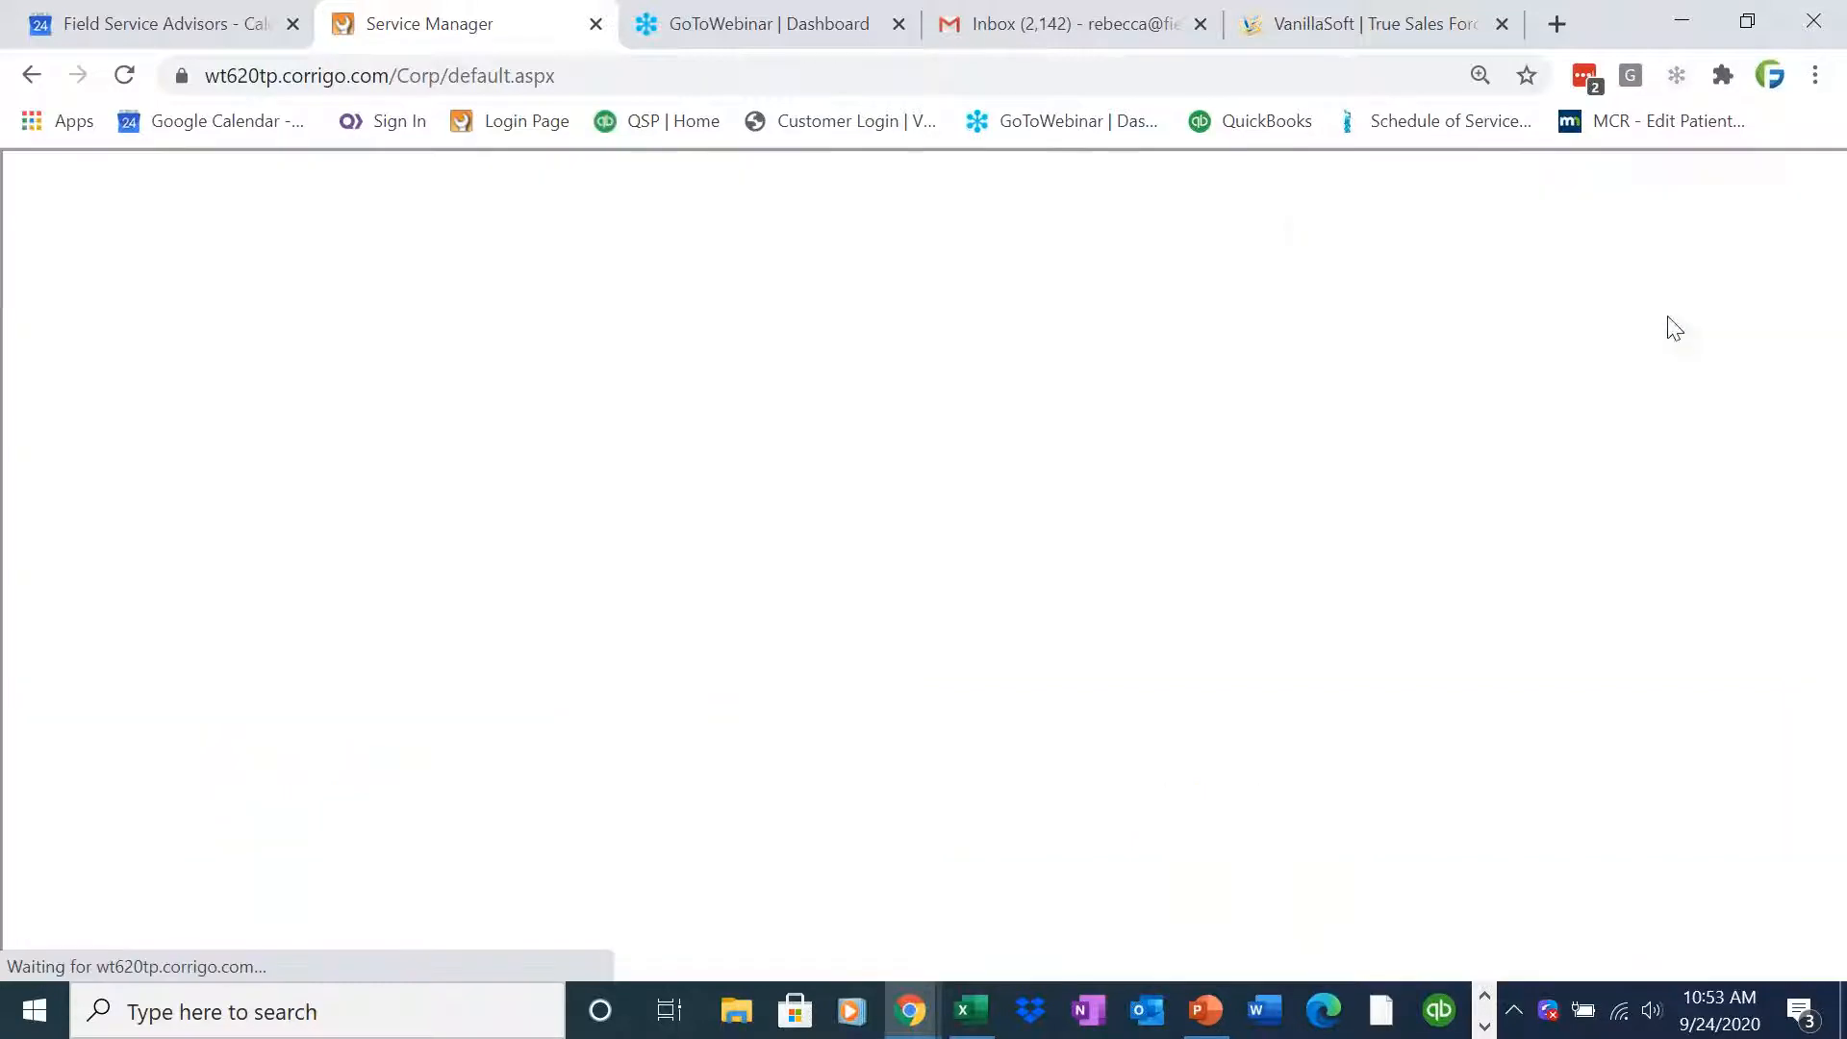
Reopen the invoice for editing and search the invoice item list for labor, closing the search without adding anything
scroll(197, 804, "down", 6)
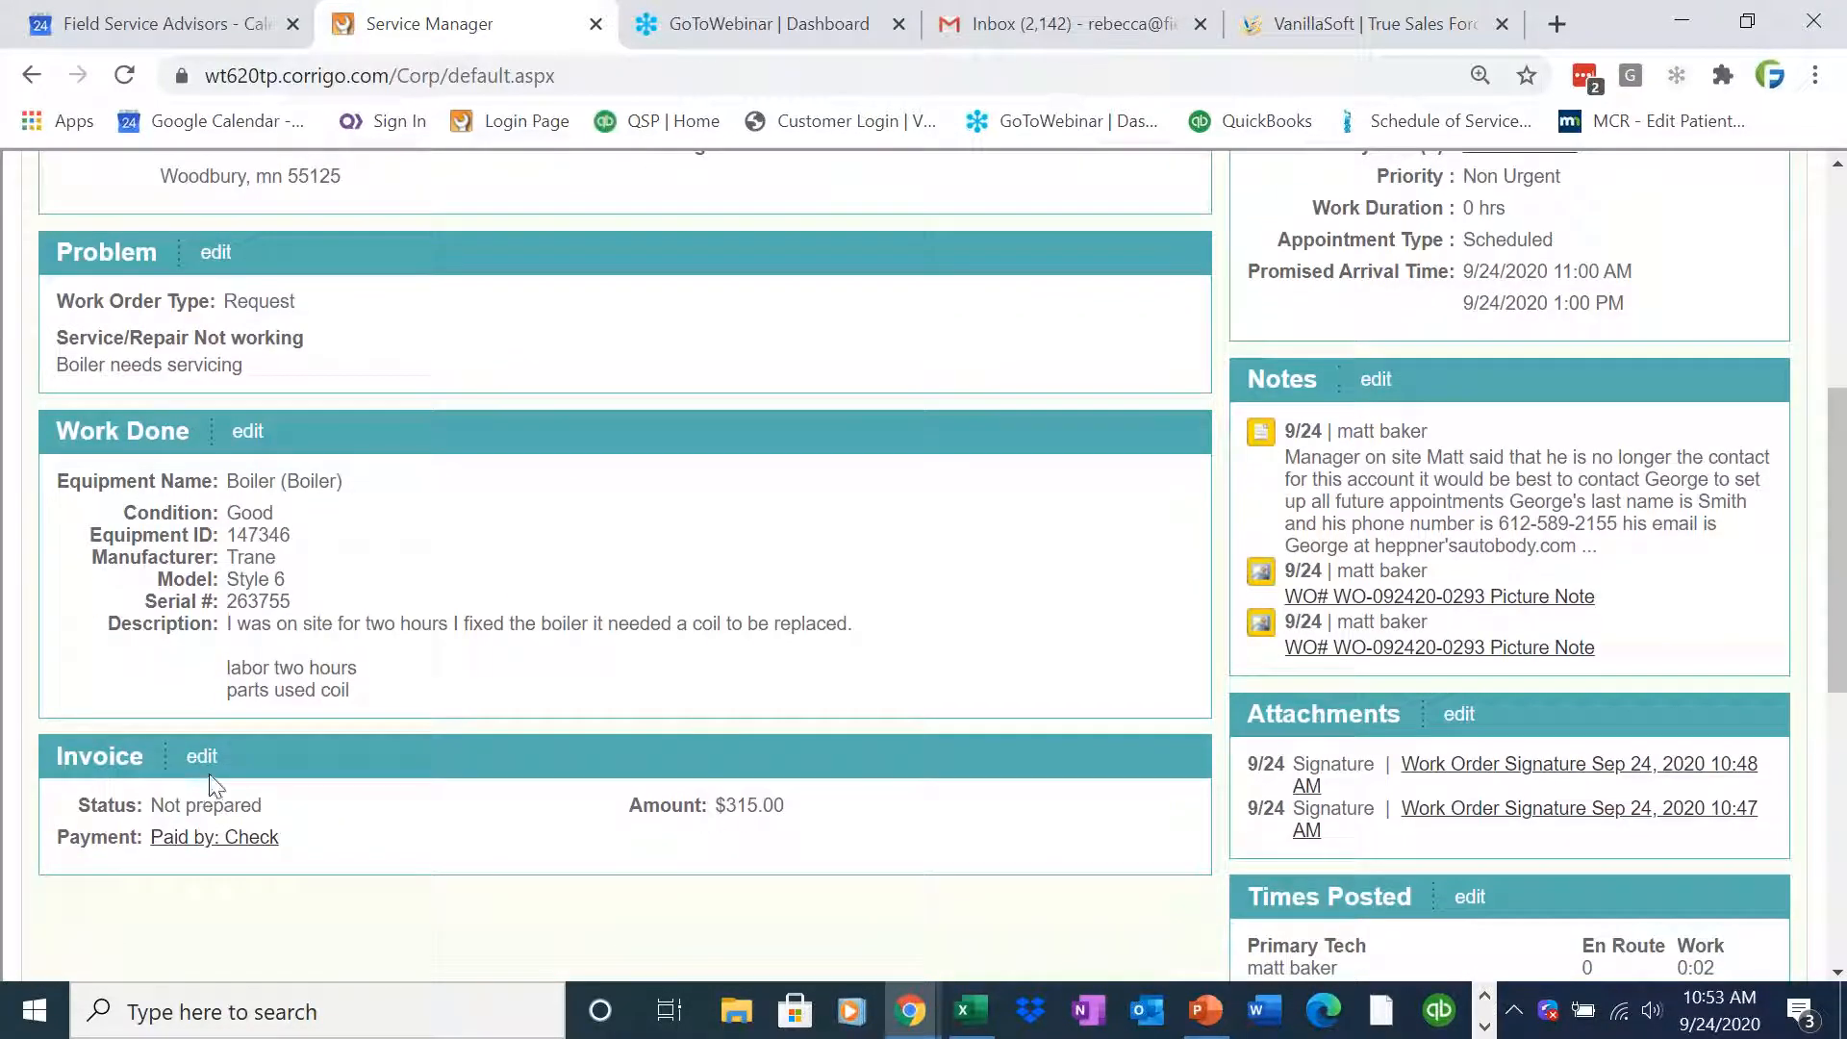
left_click(203, 758)
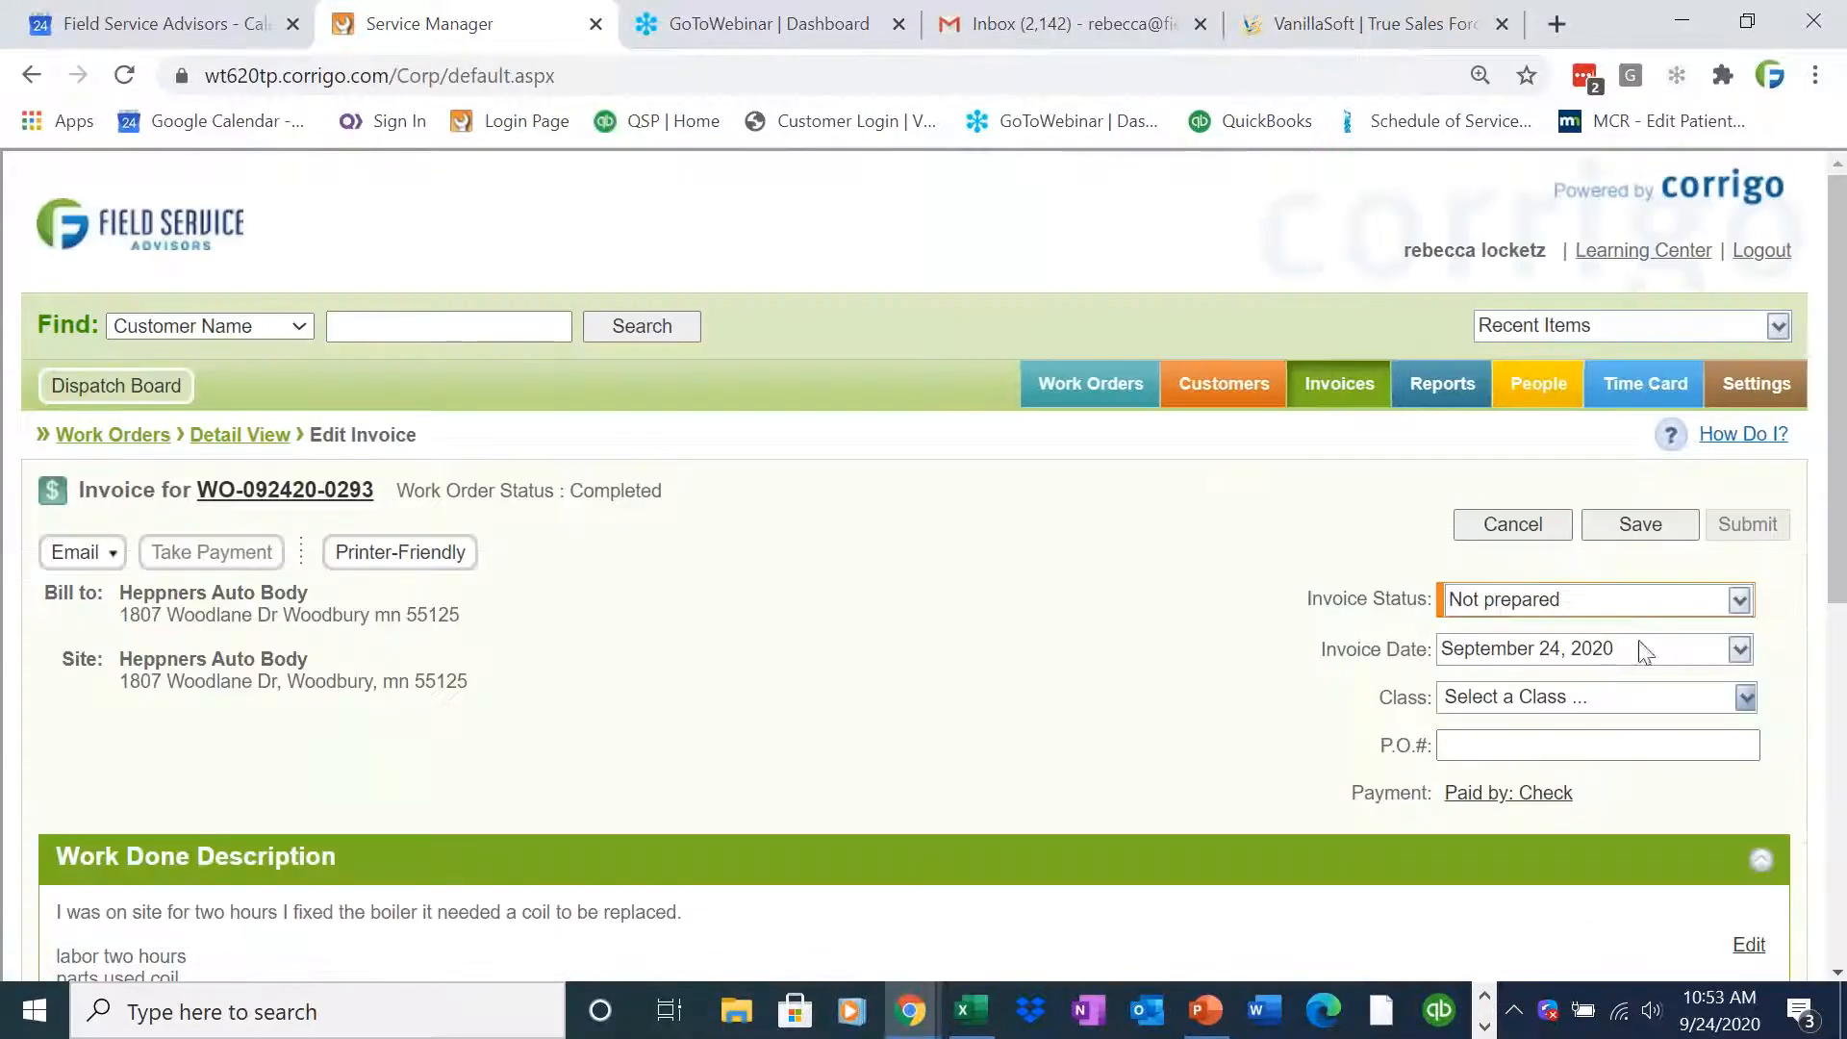
scroll(1821, 647, "down", 4)
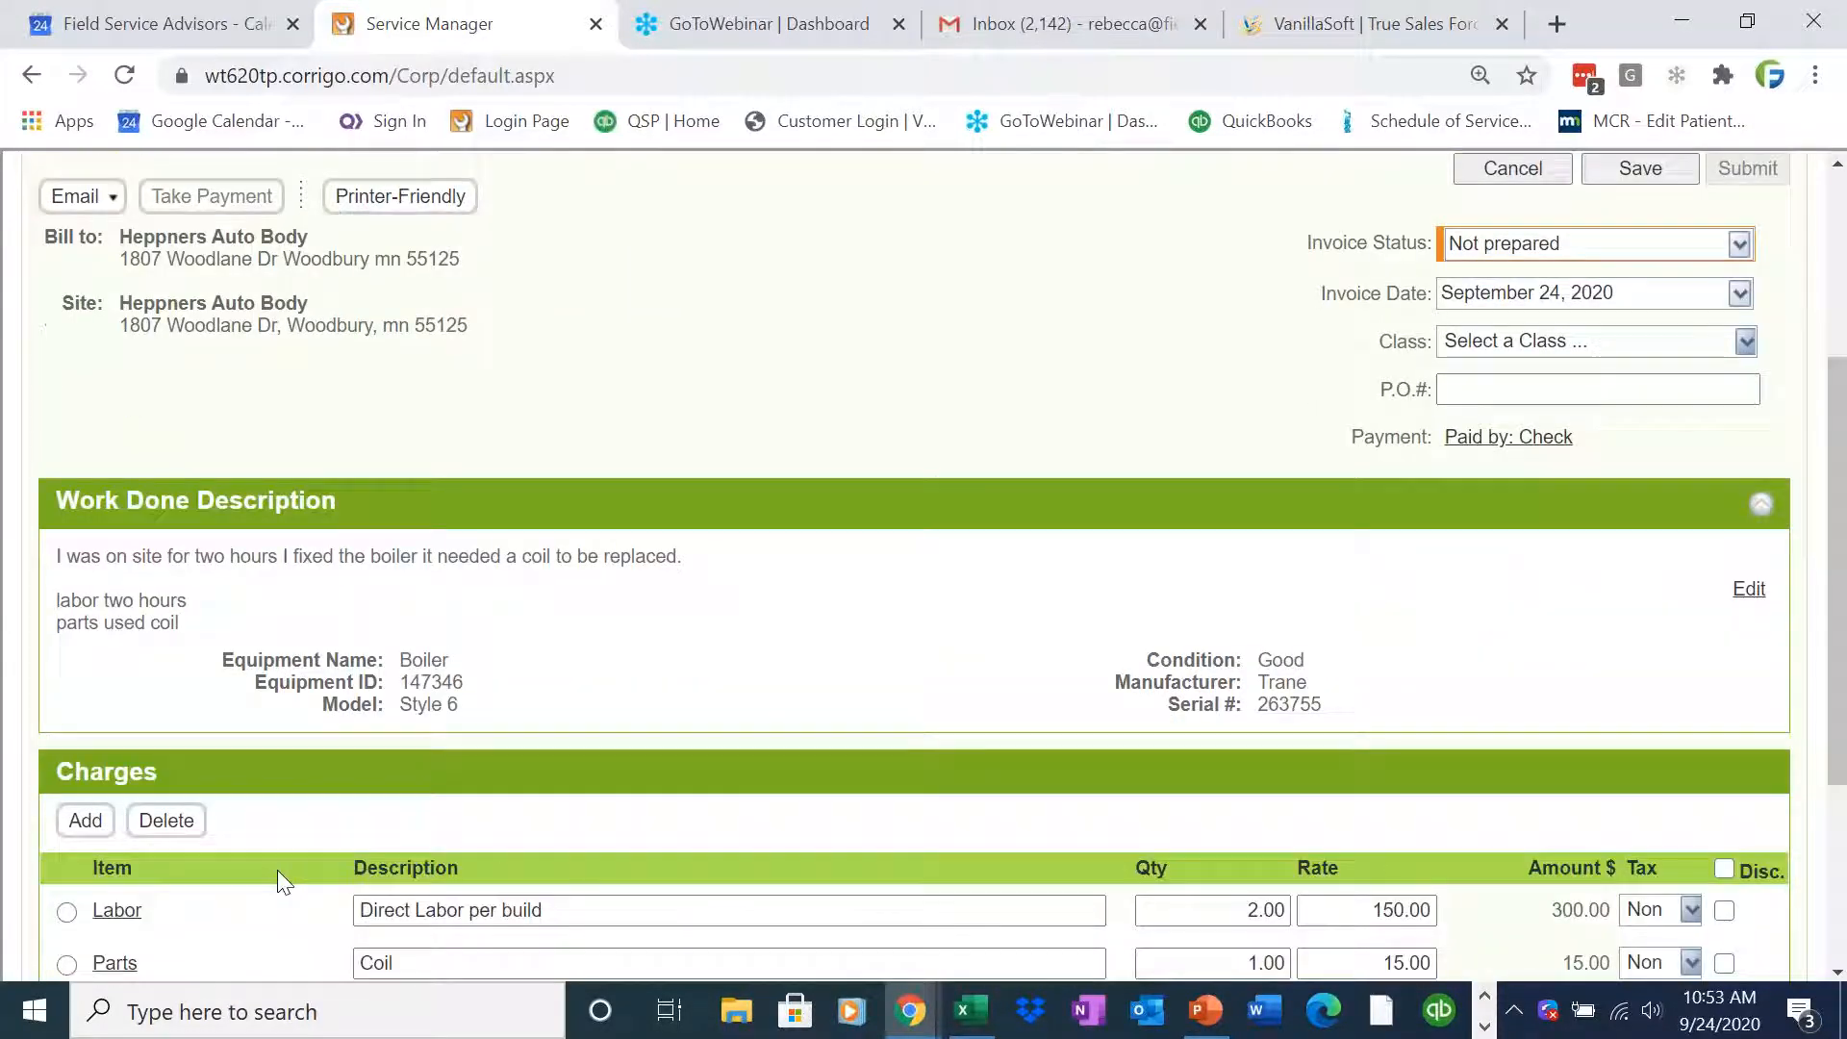
left_click(104, 825)
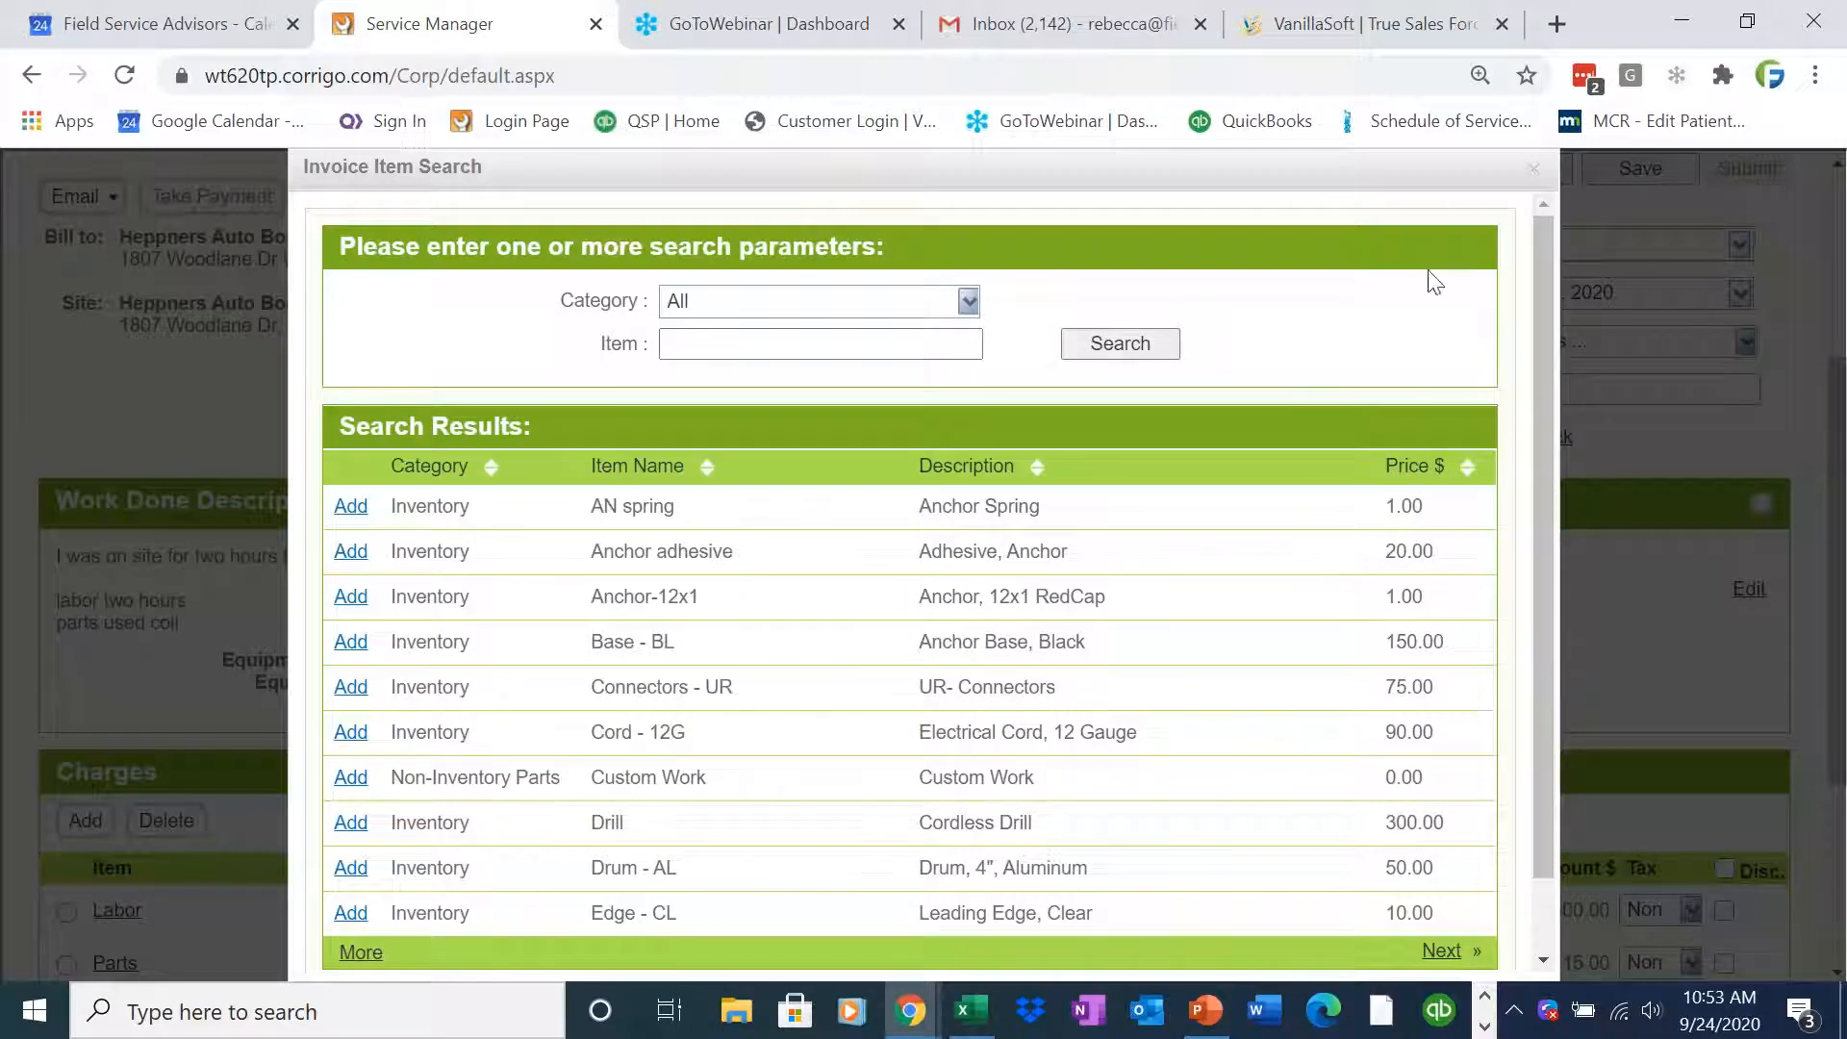
left_click(754, 340)
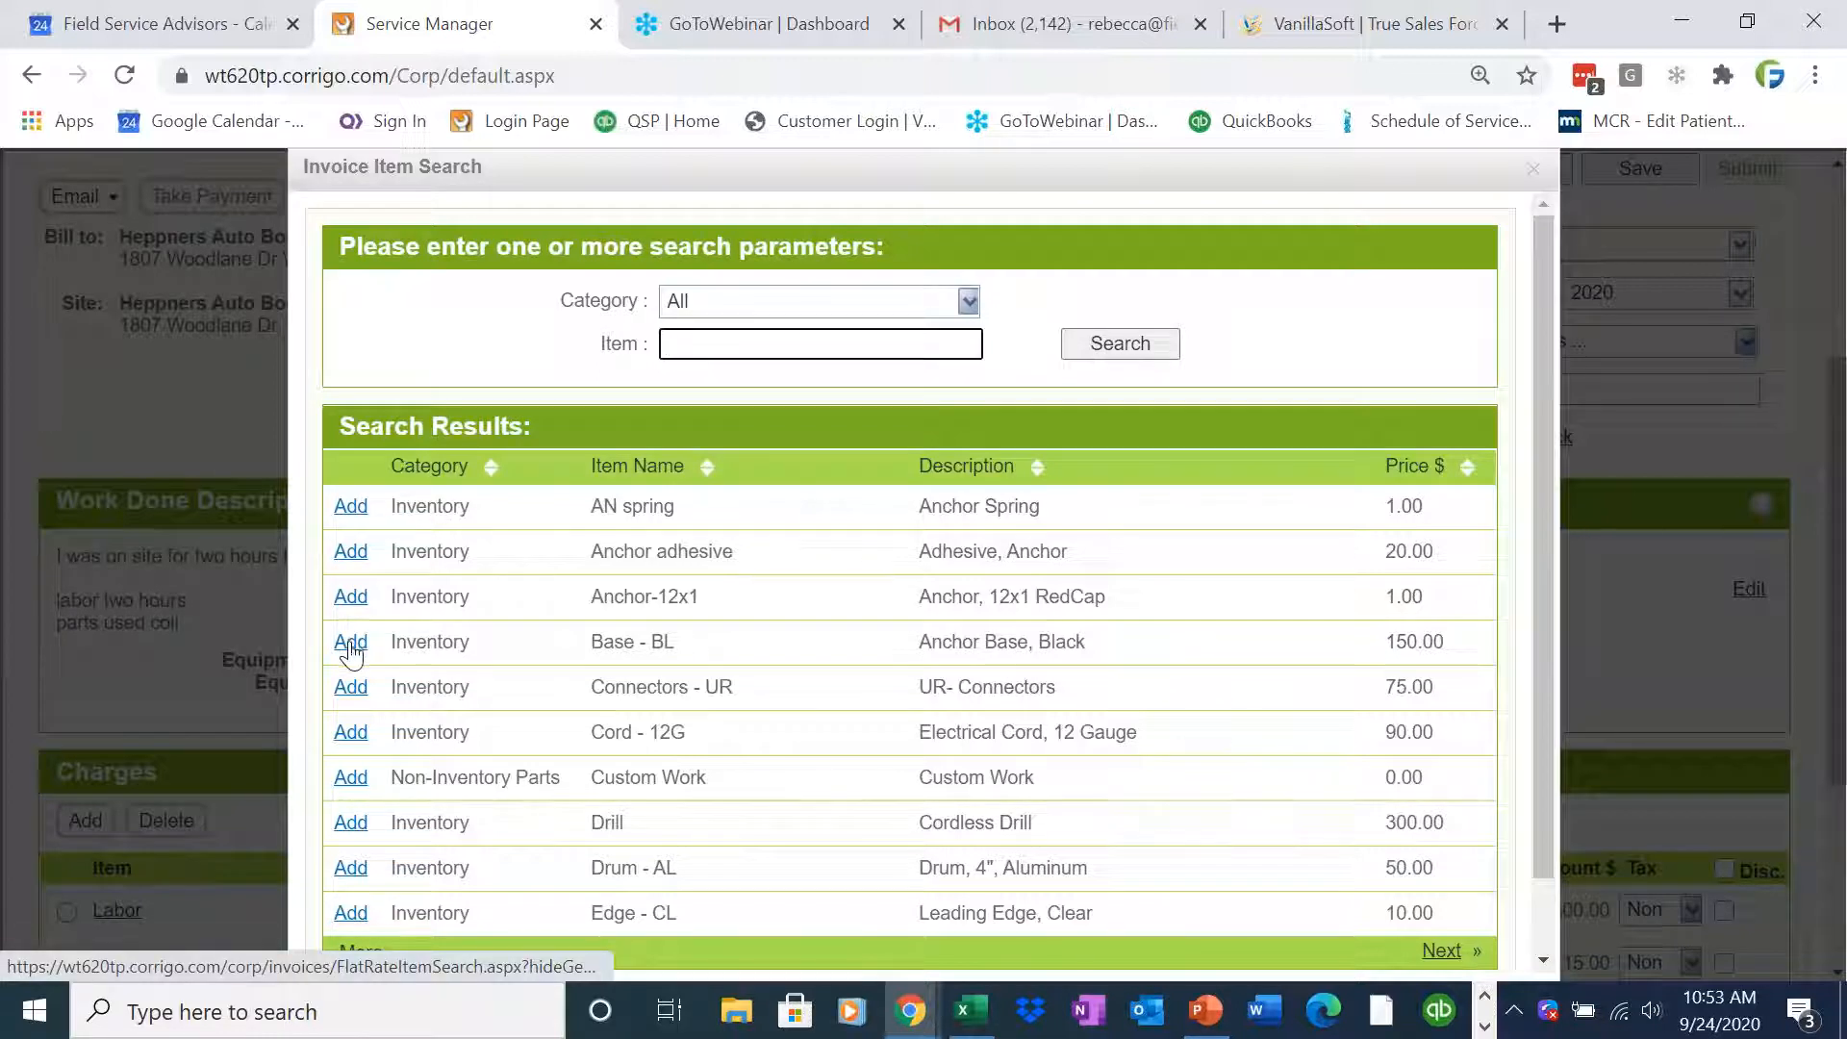
type("la")
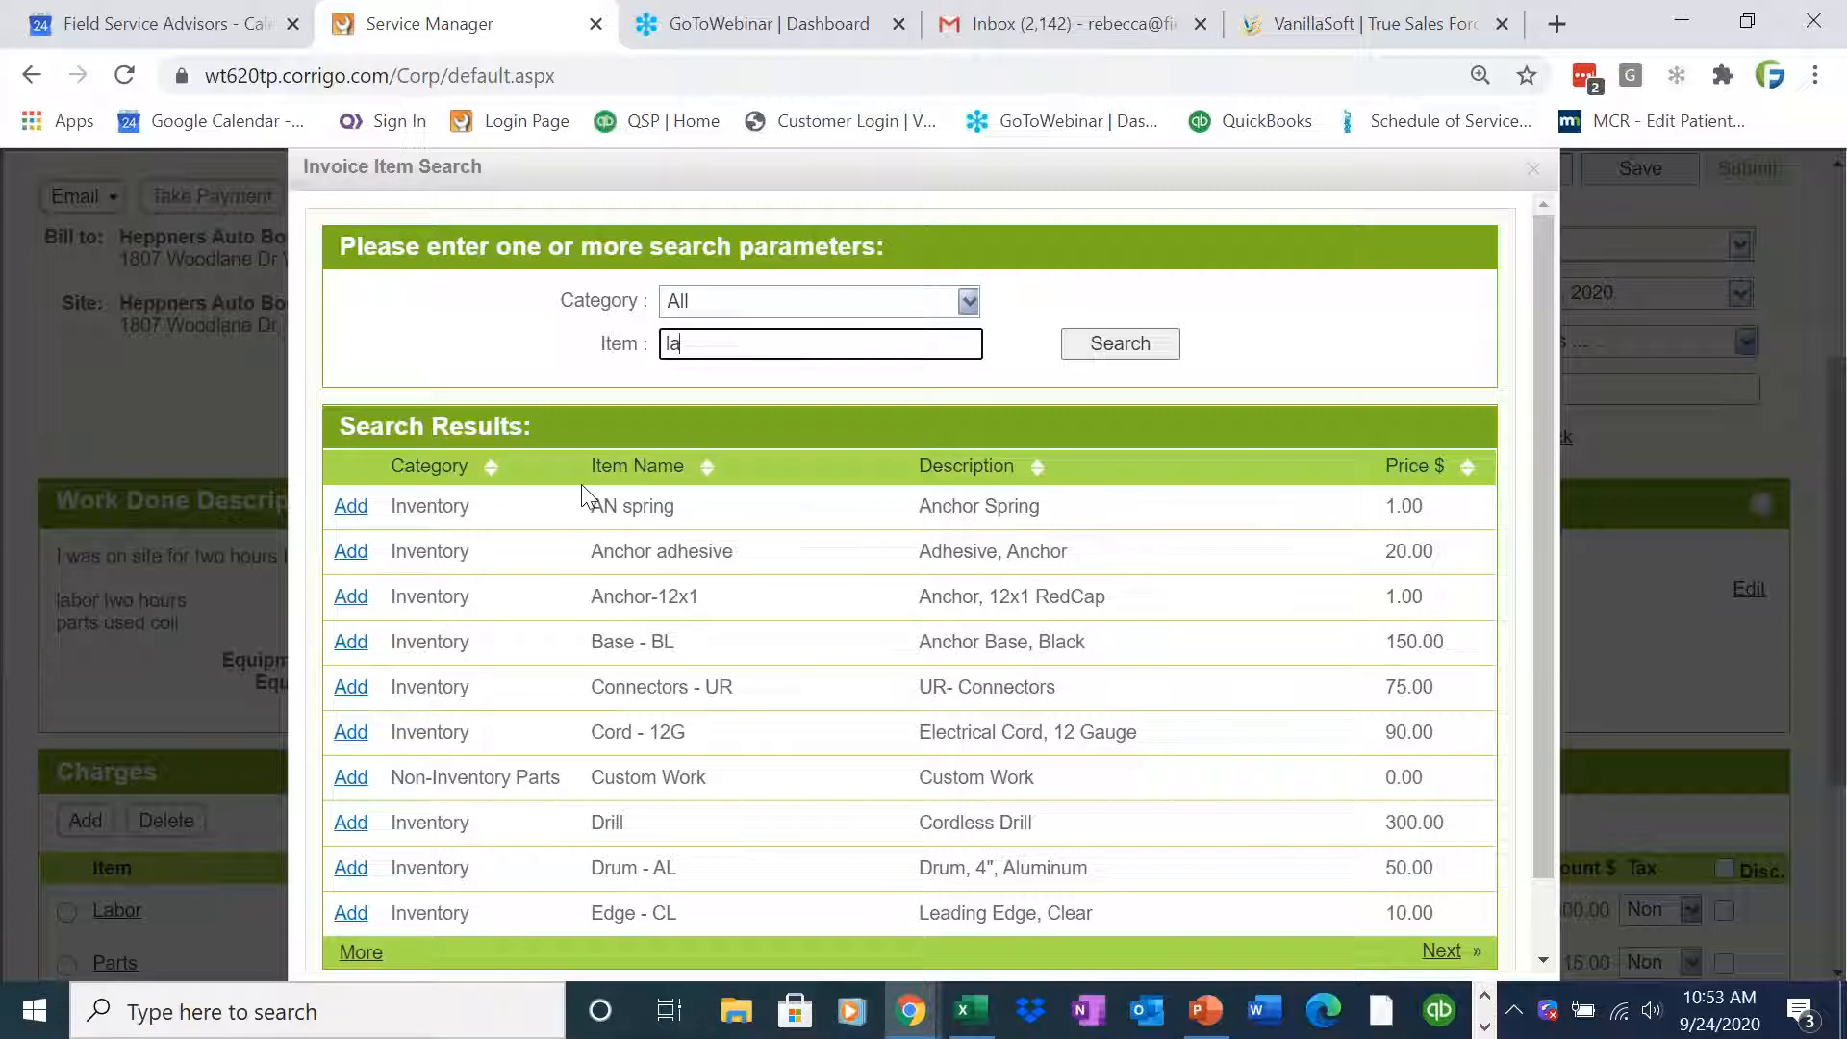
type("bor")
left_click(1095, 341)
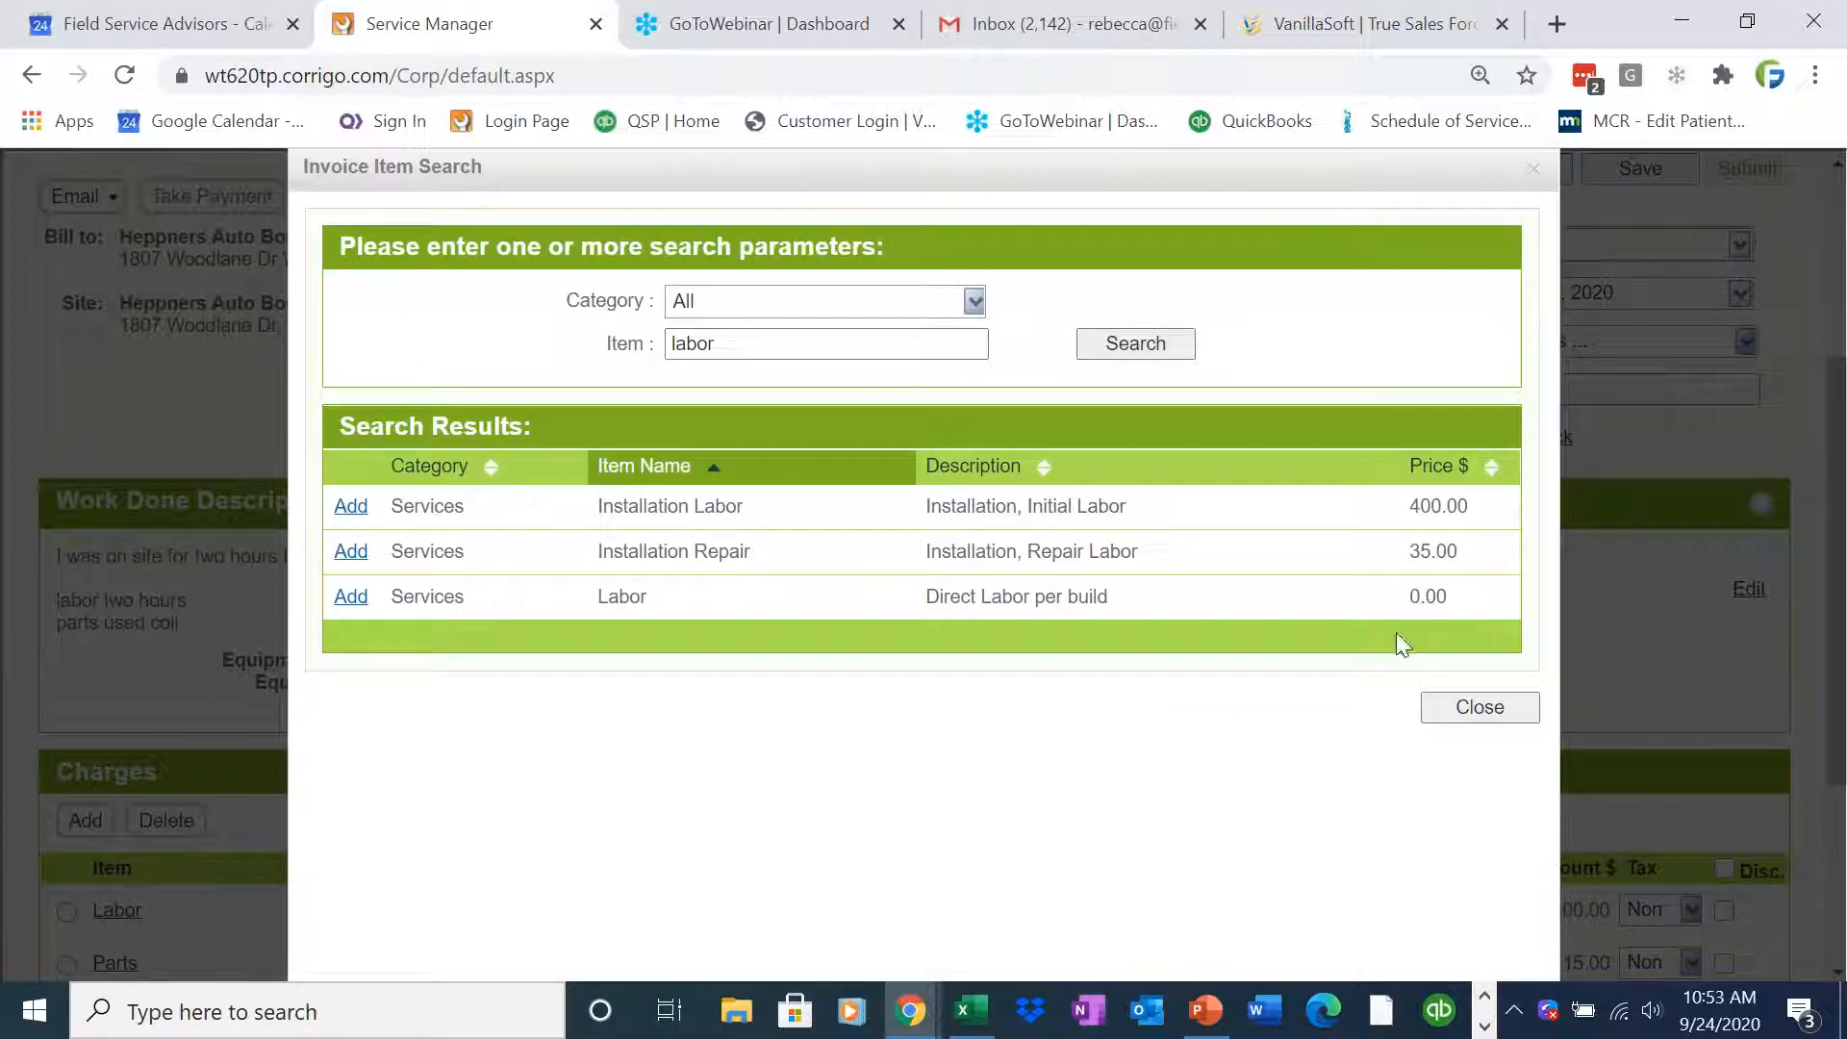
left_click(1468, 706)
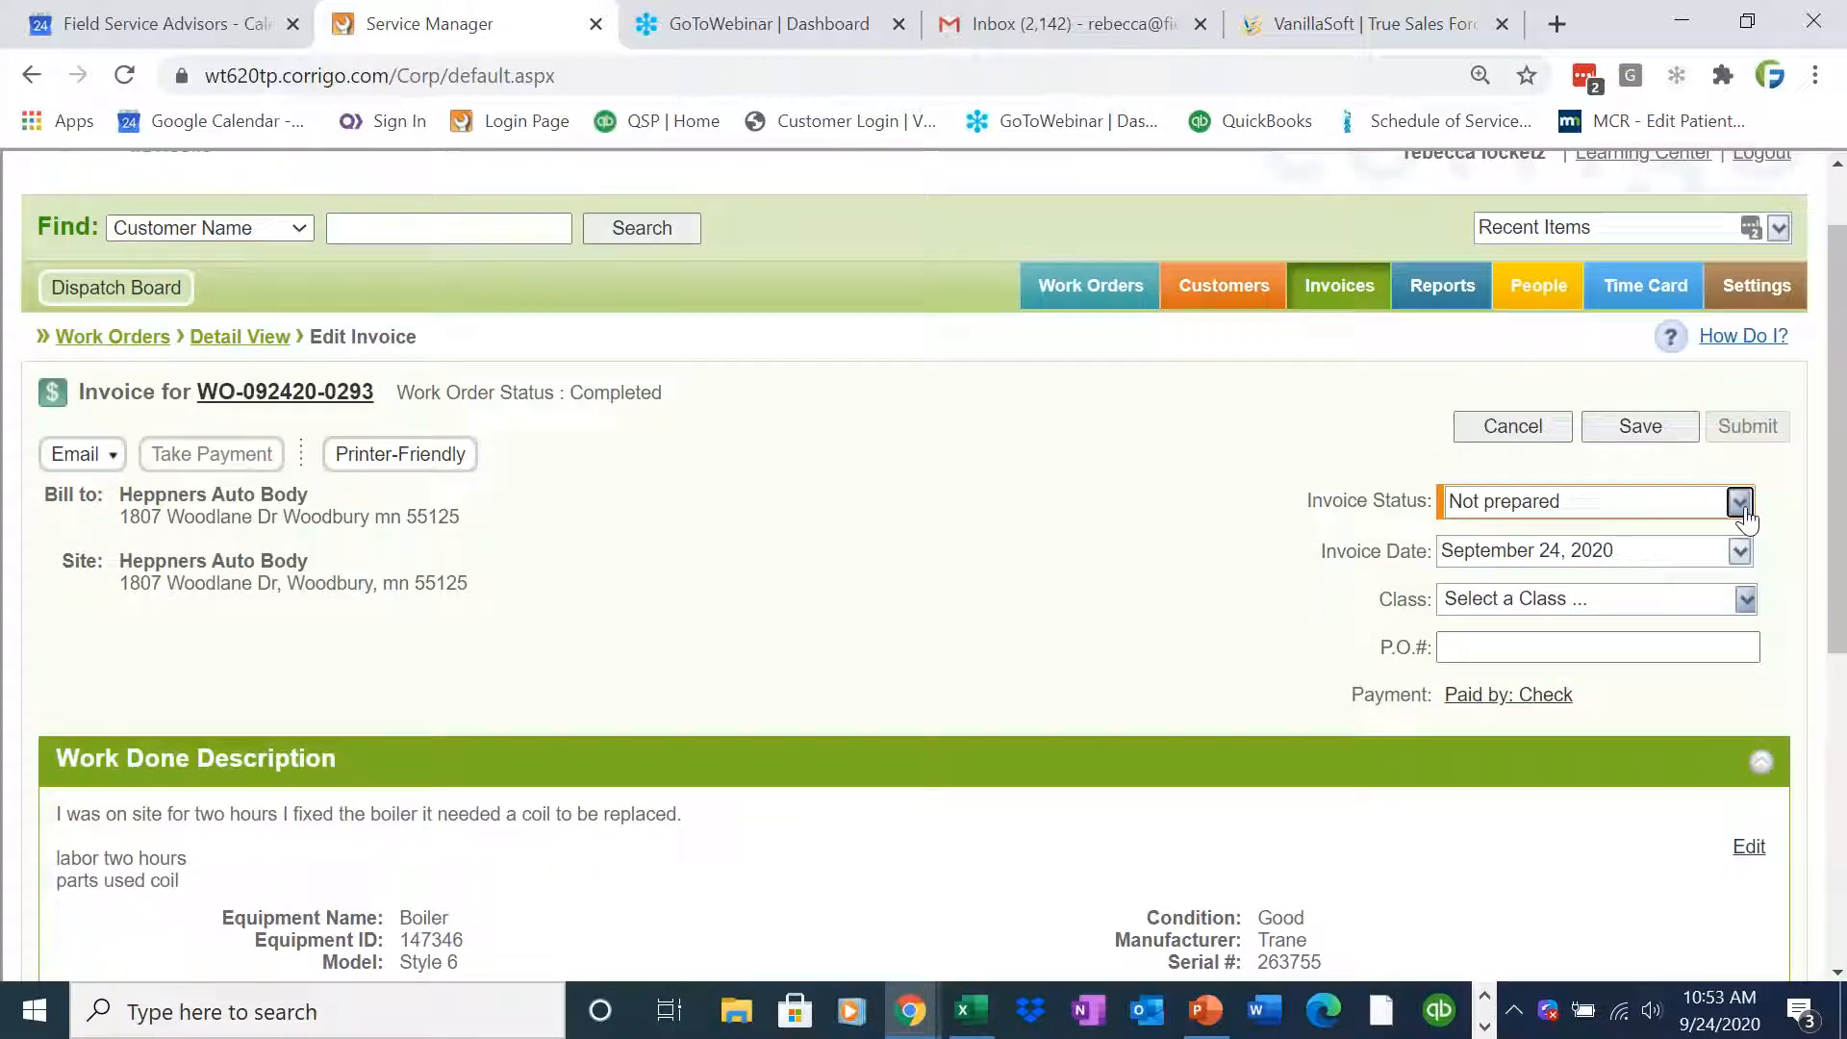
Set the invoice status to Approved and save the invoice
left_click(1739, 501)
left_click(1693, 577)
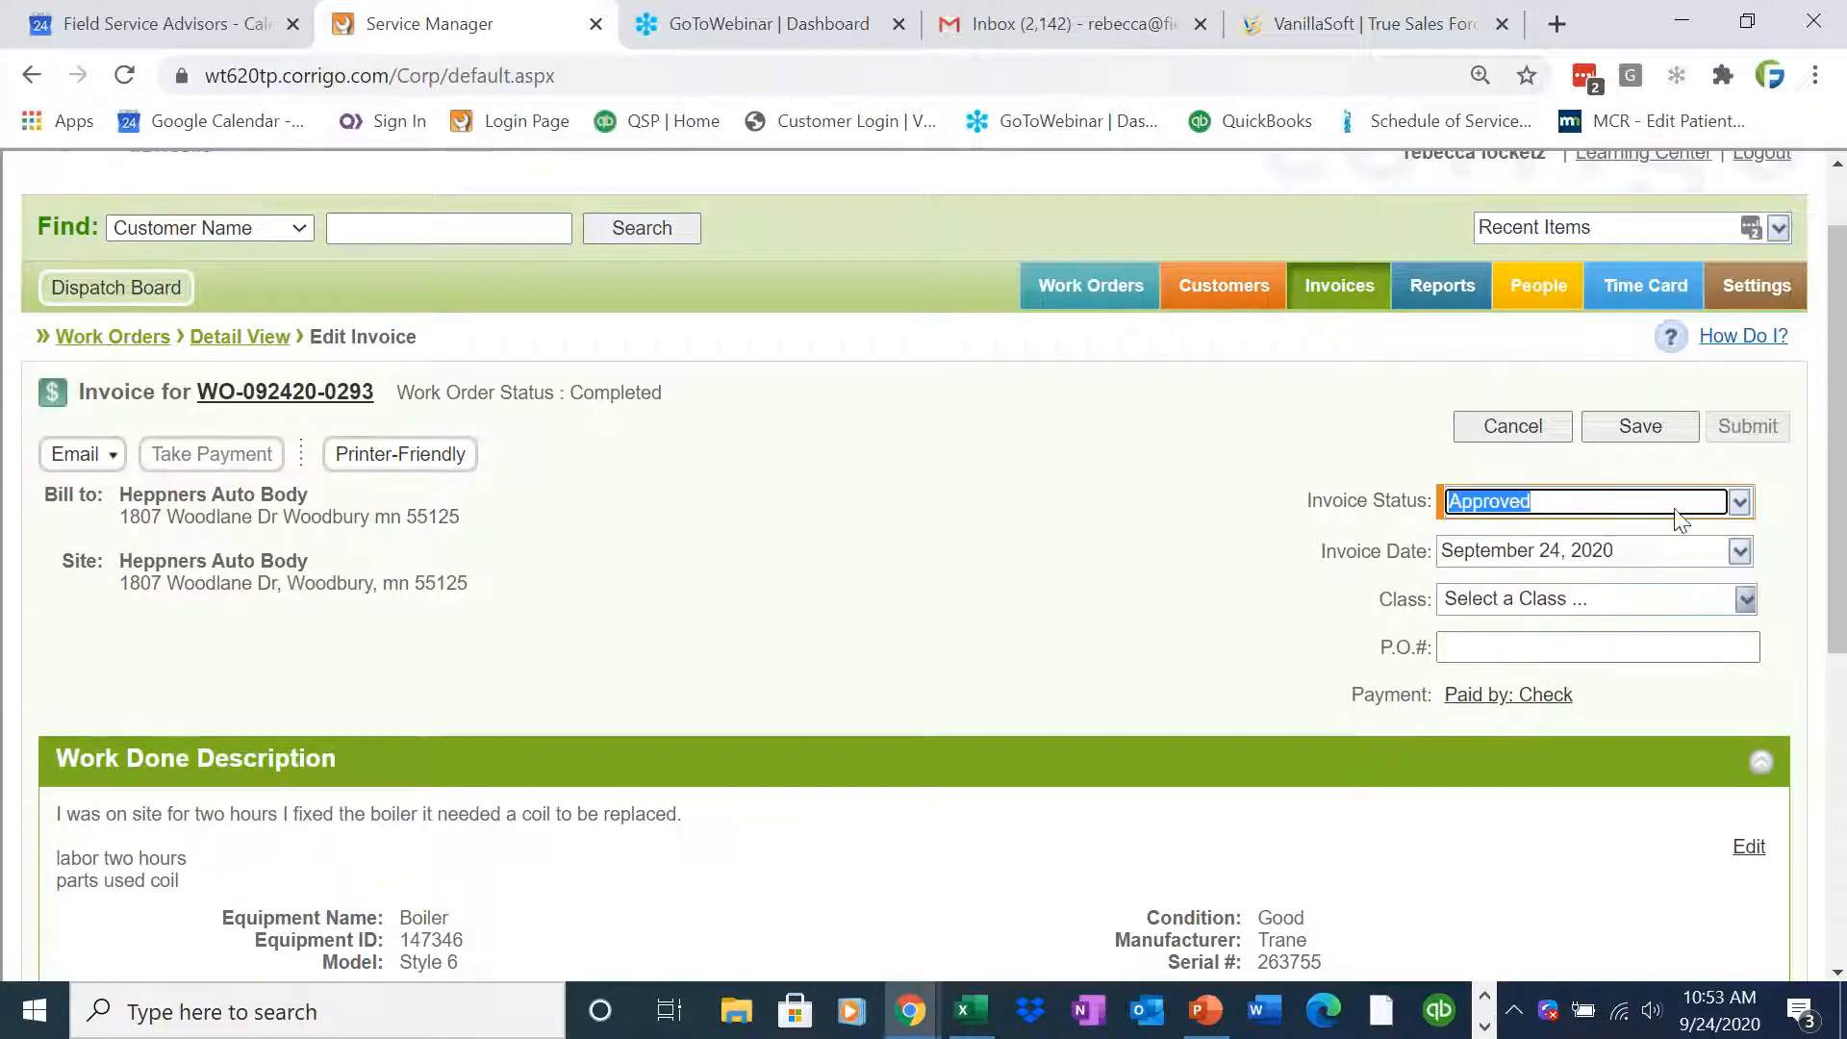
left_click(1640, 426)
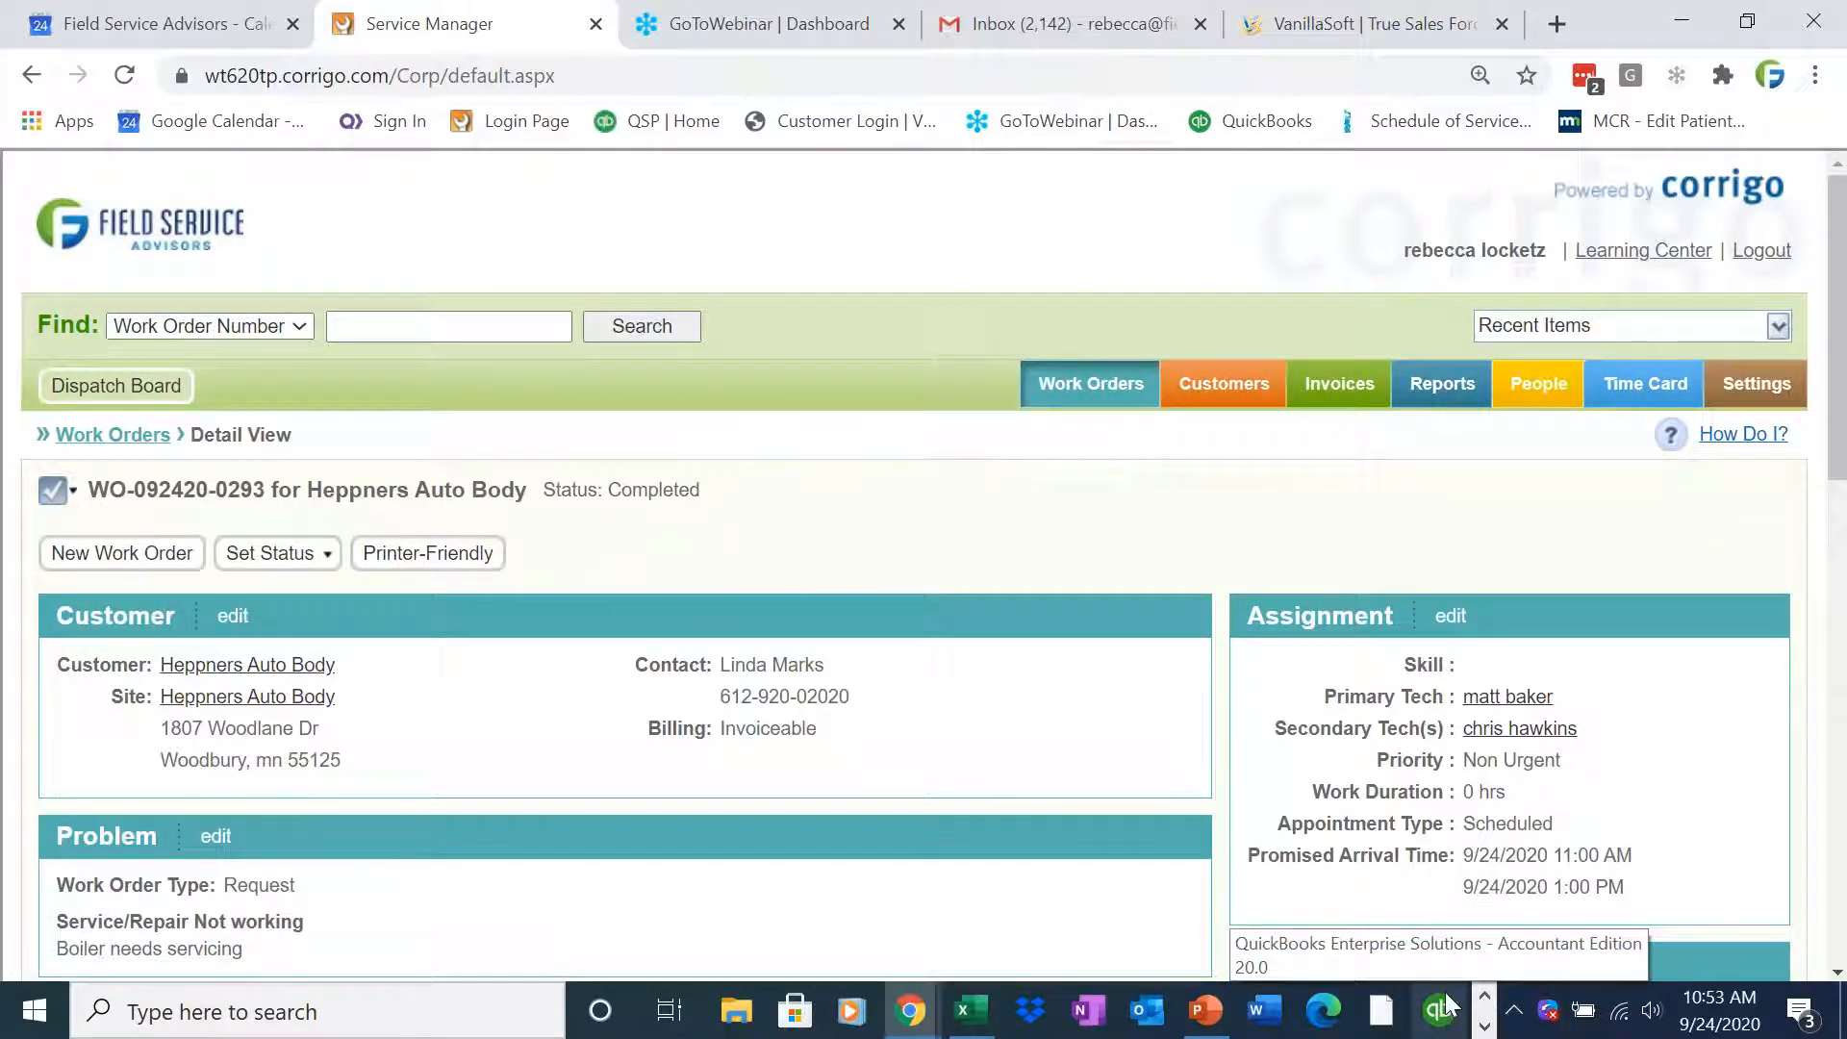
Switch to QuickBooks and launch the Intuit Field Svc. Integration synchronization wizard, advancing past its welcome page
left_click(1485, 1026)
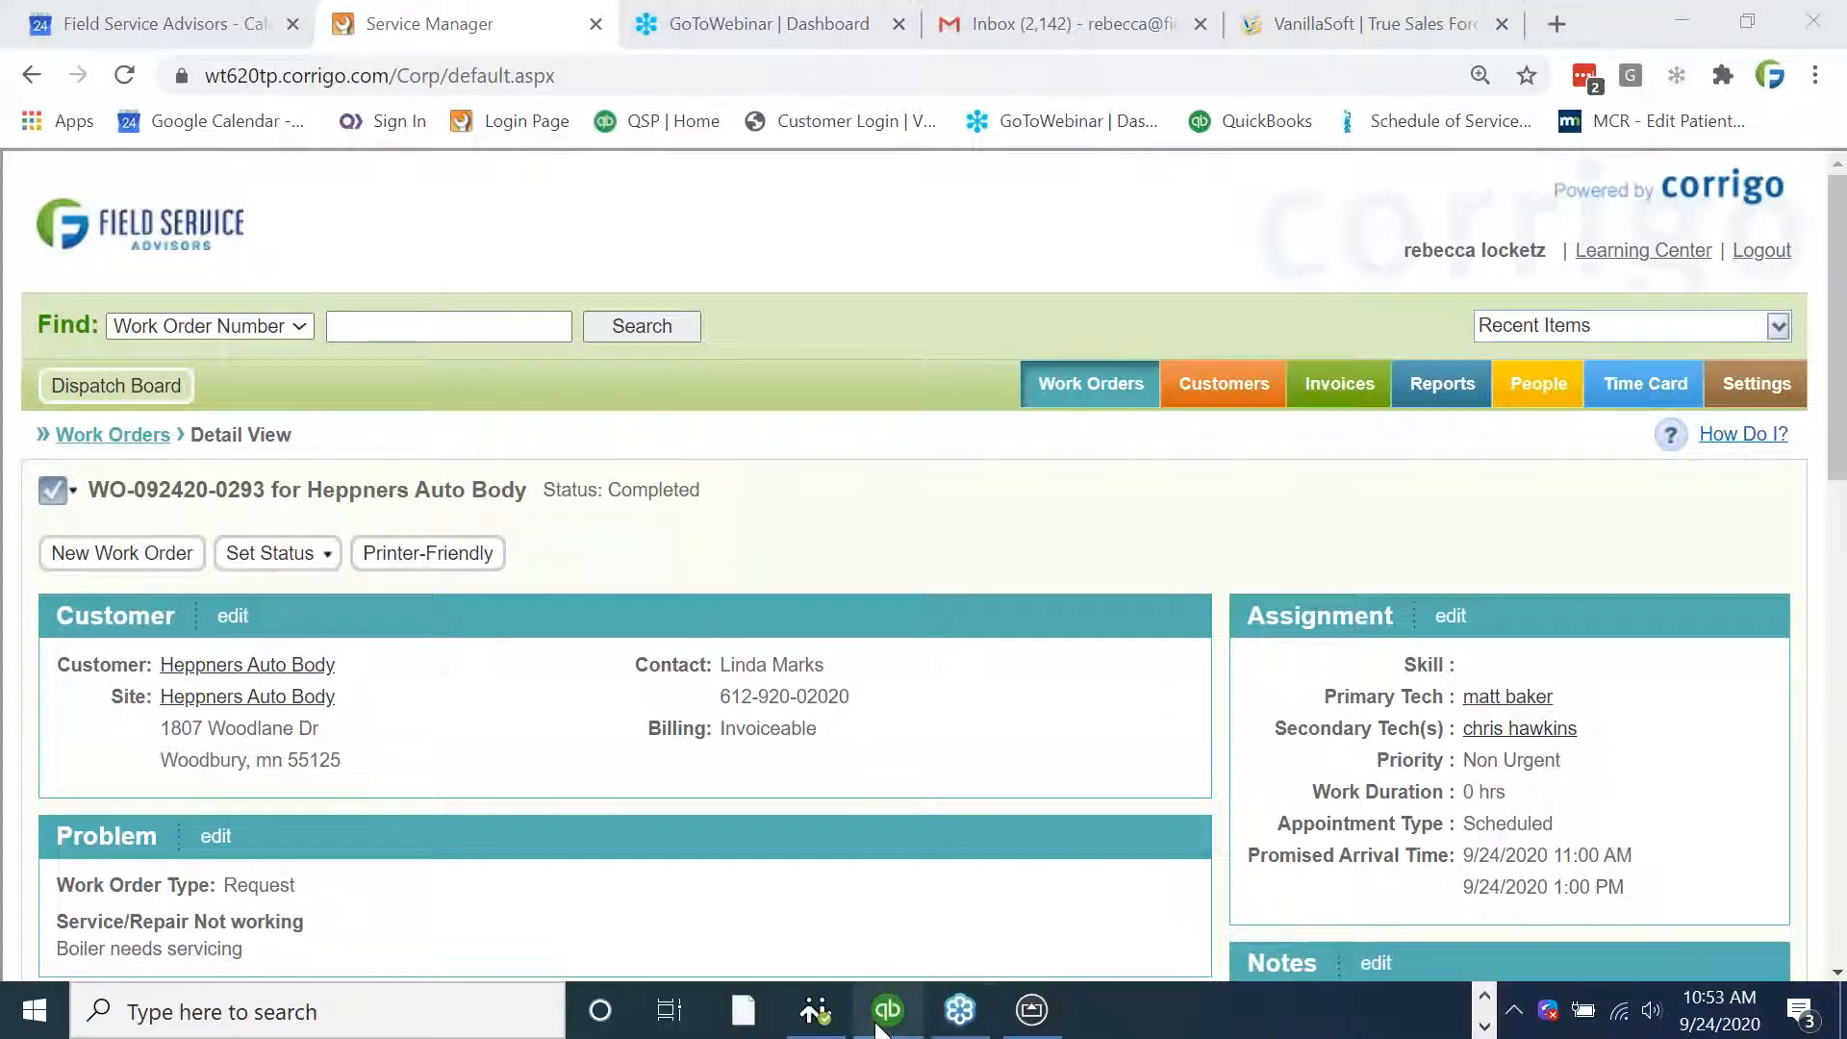
left_click(909, 928)
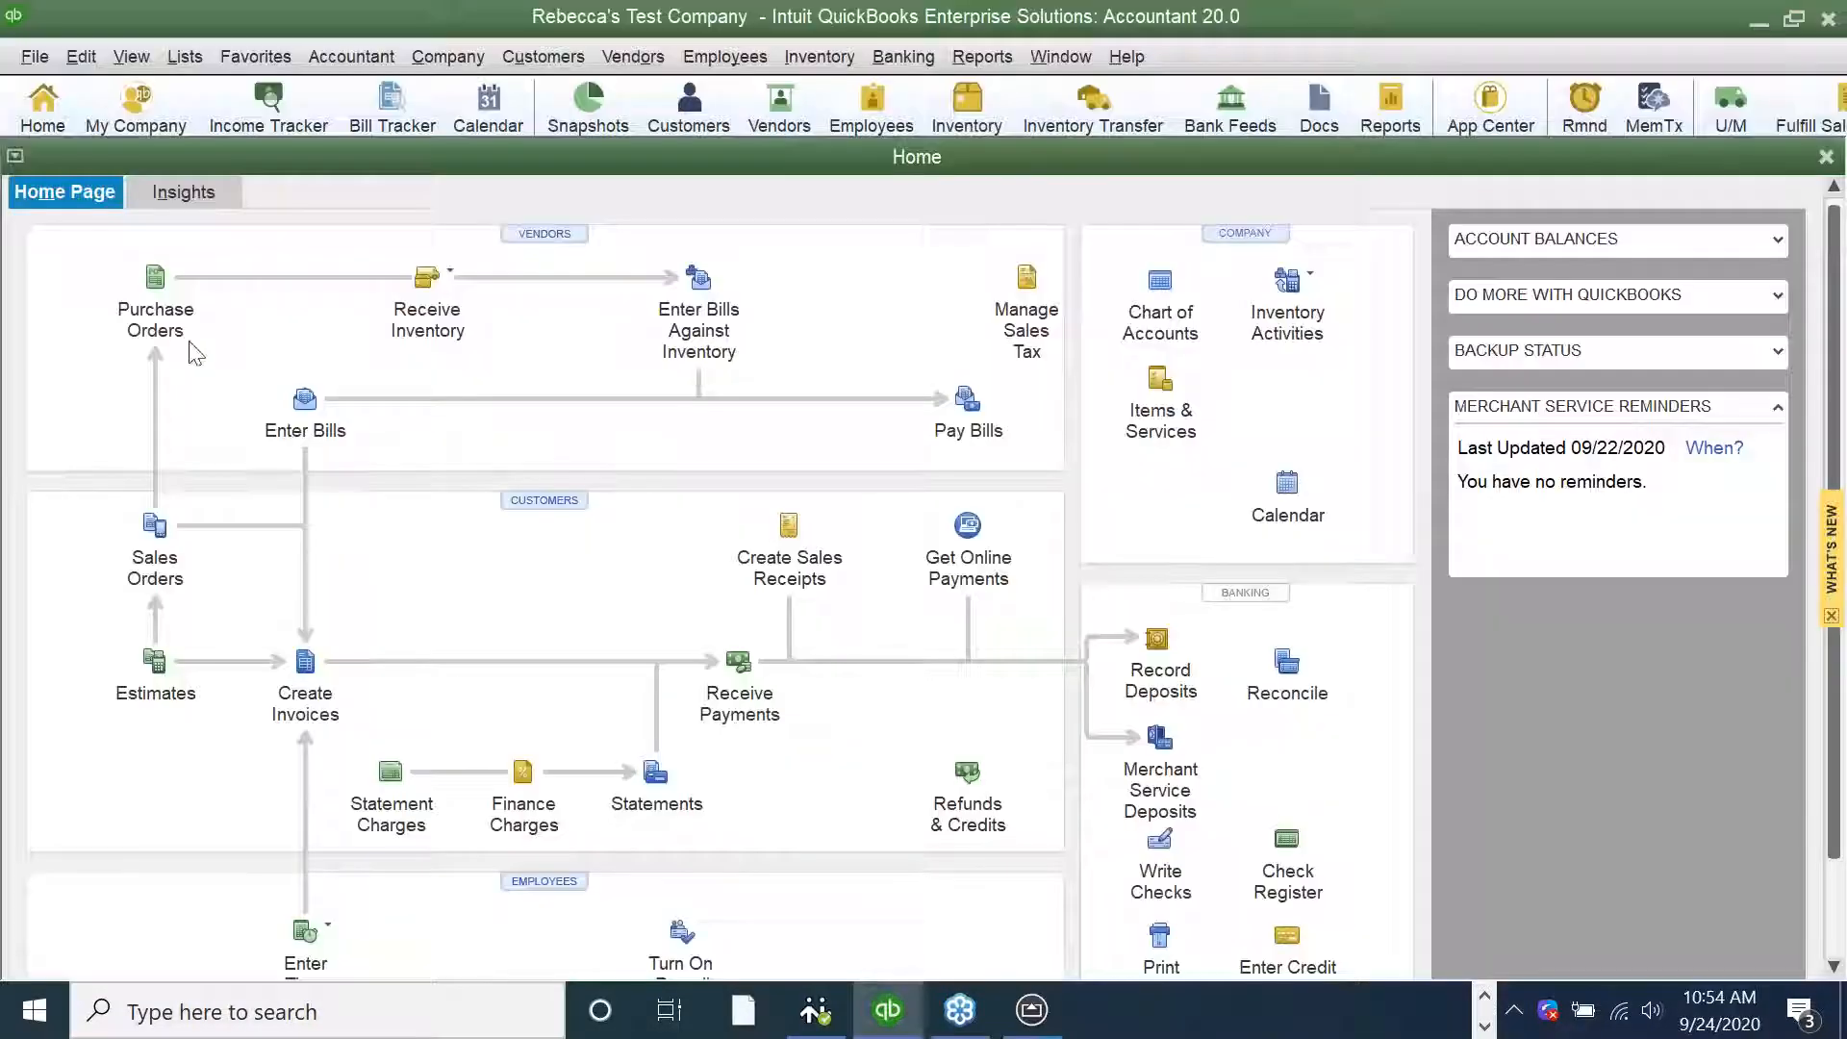
left_click(35, 56)
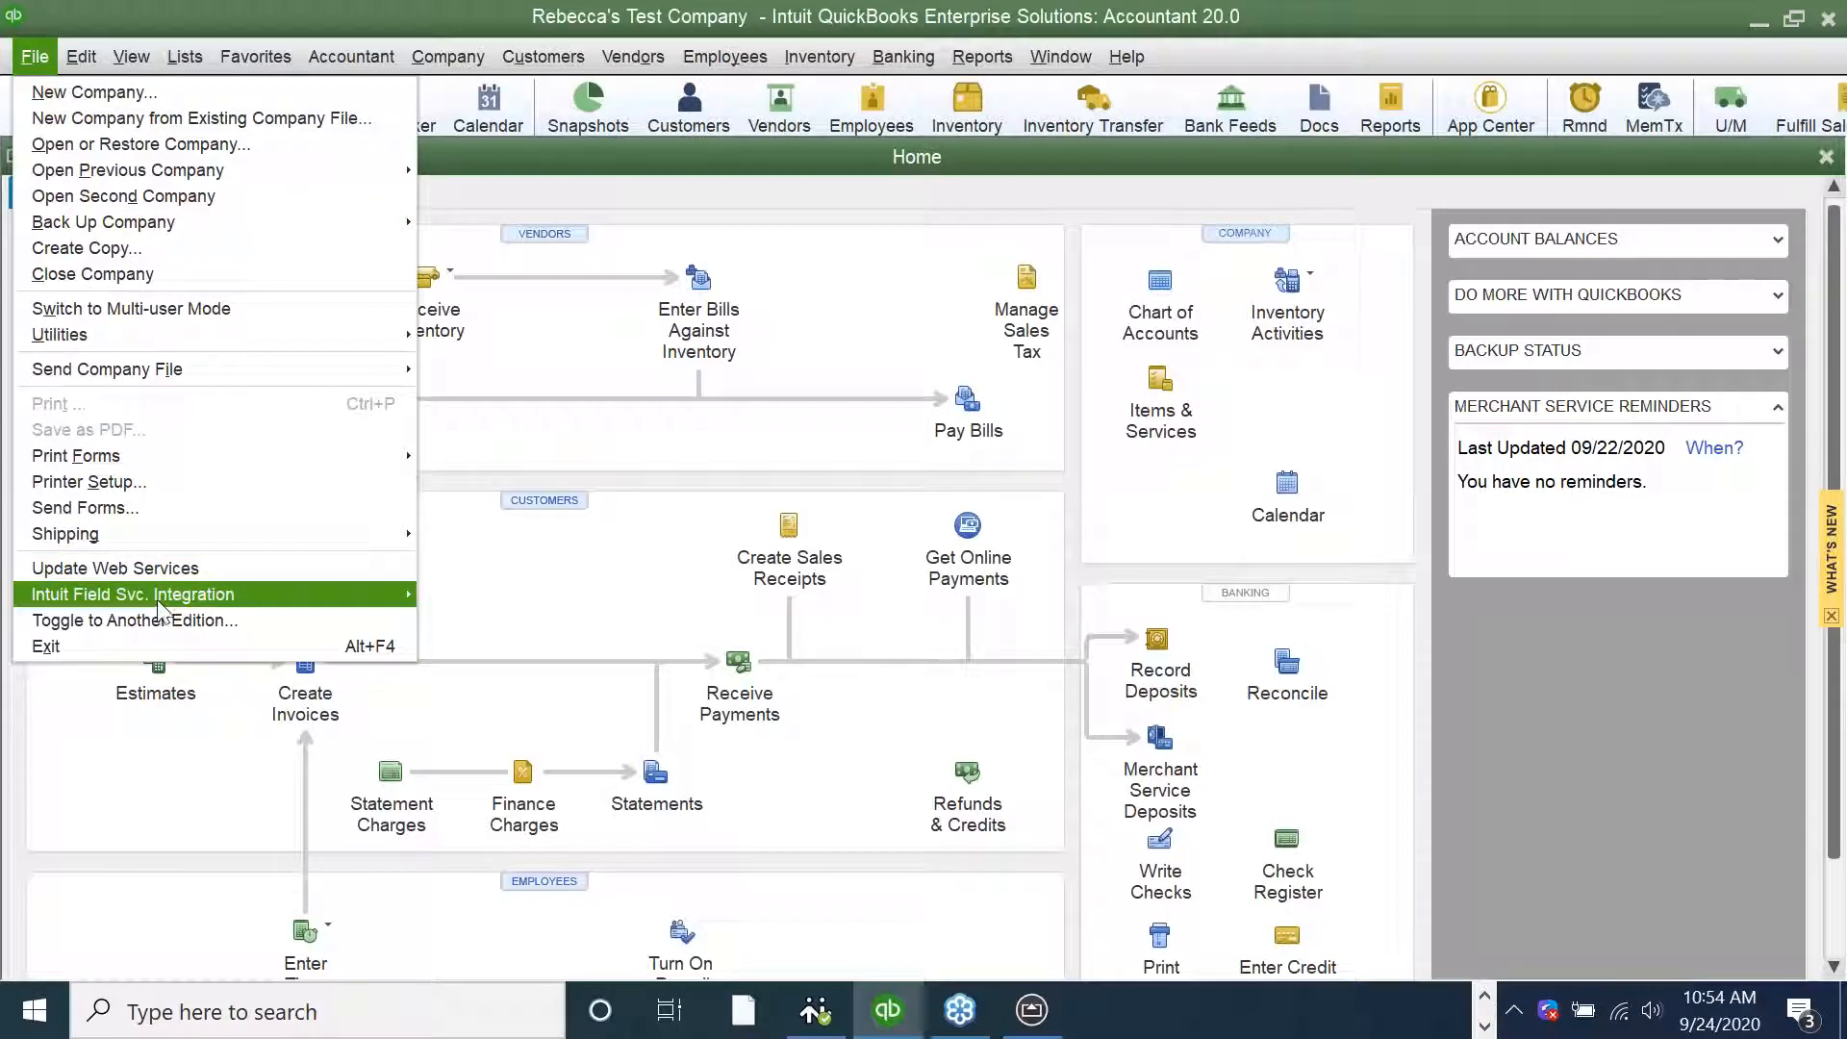
mouse_move(154, 594)
left_click(456, 615)
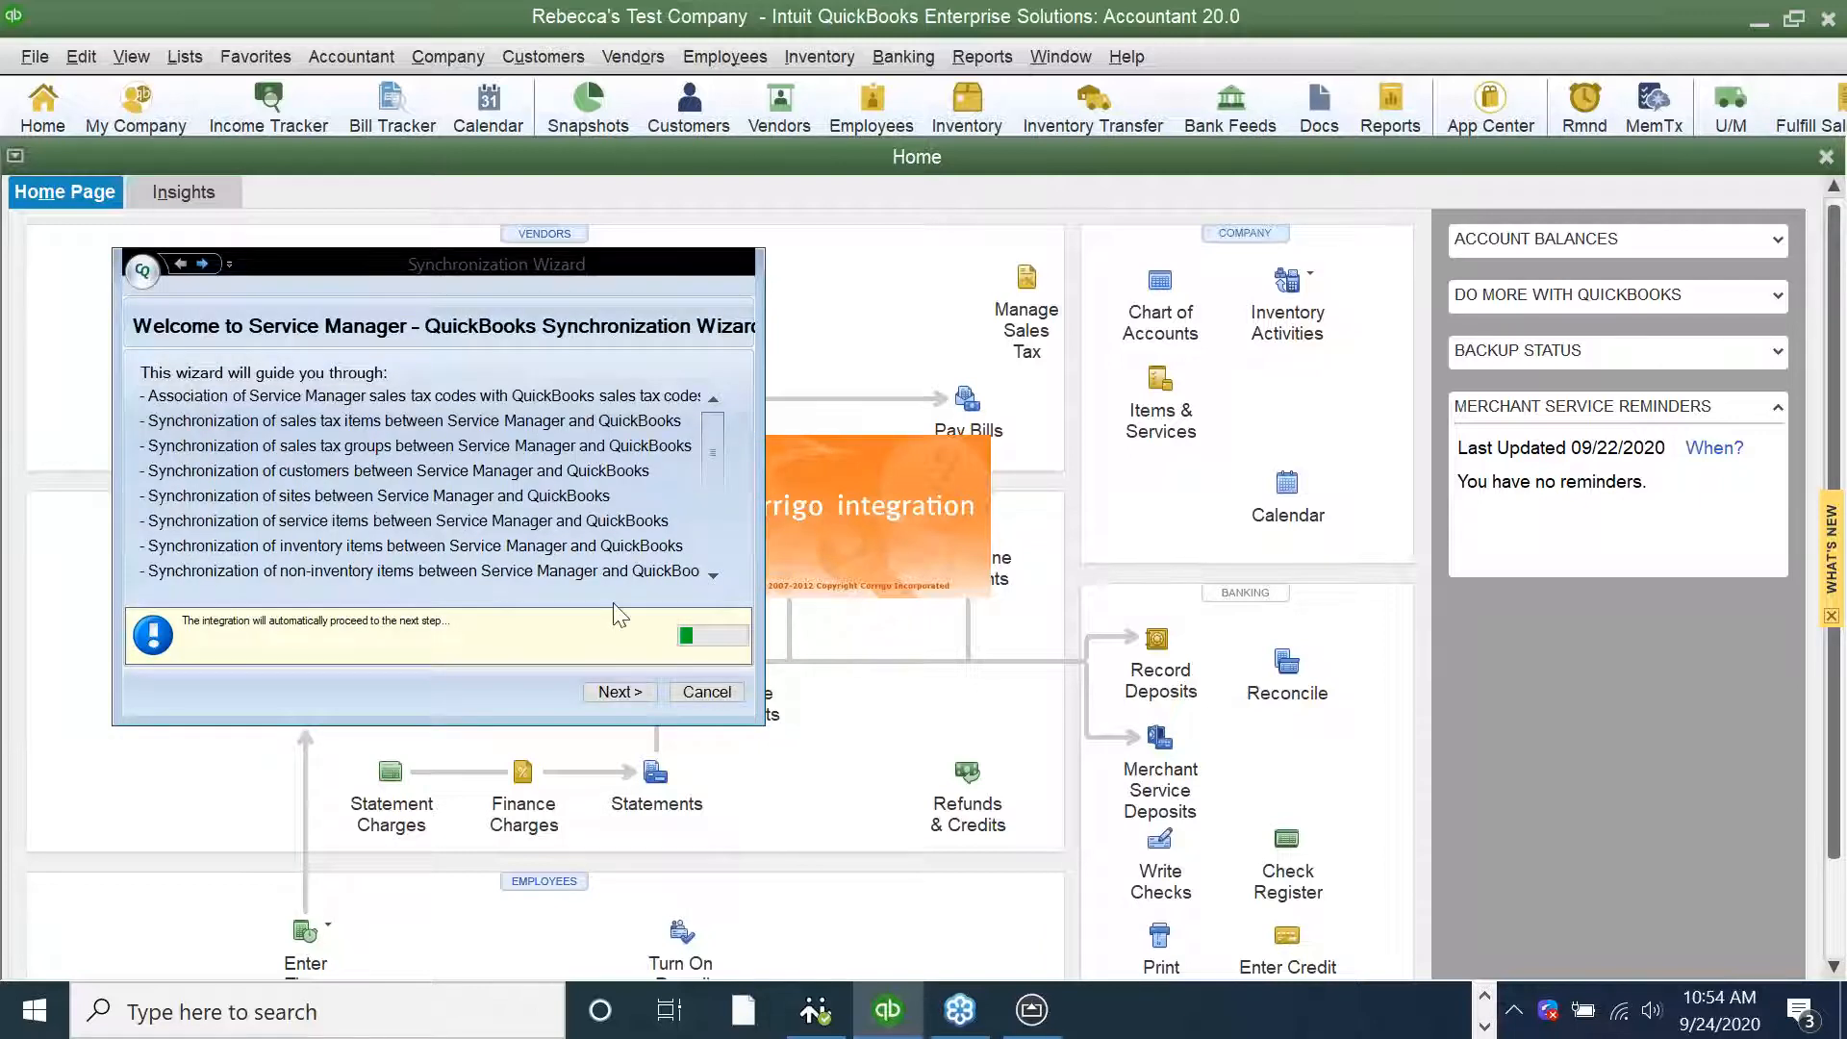
left_click(633, 693)
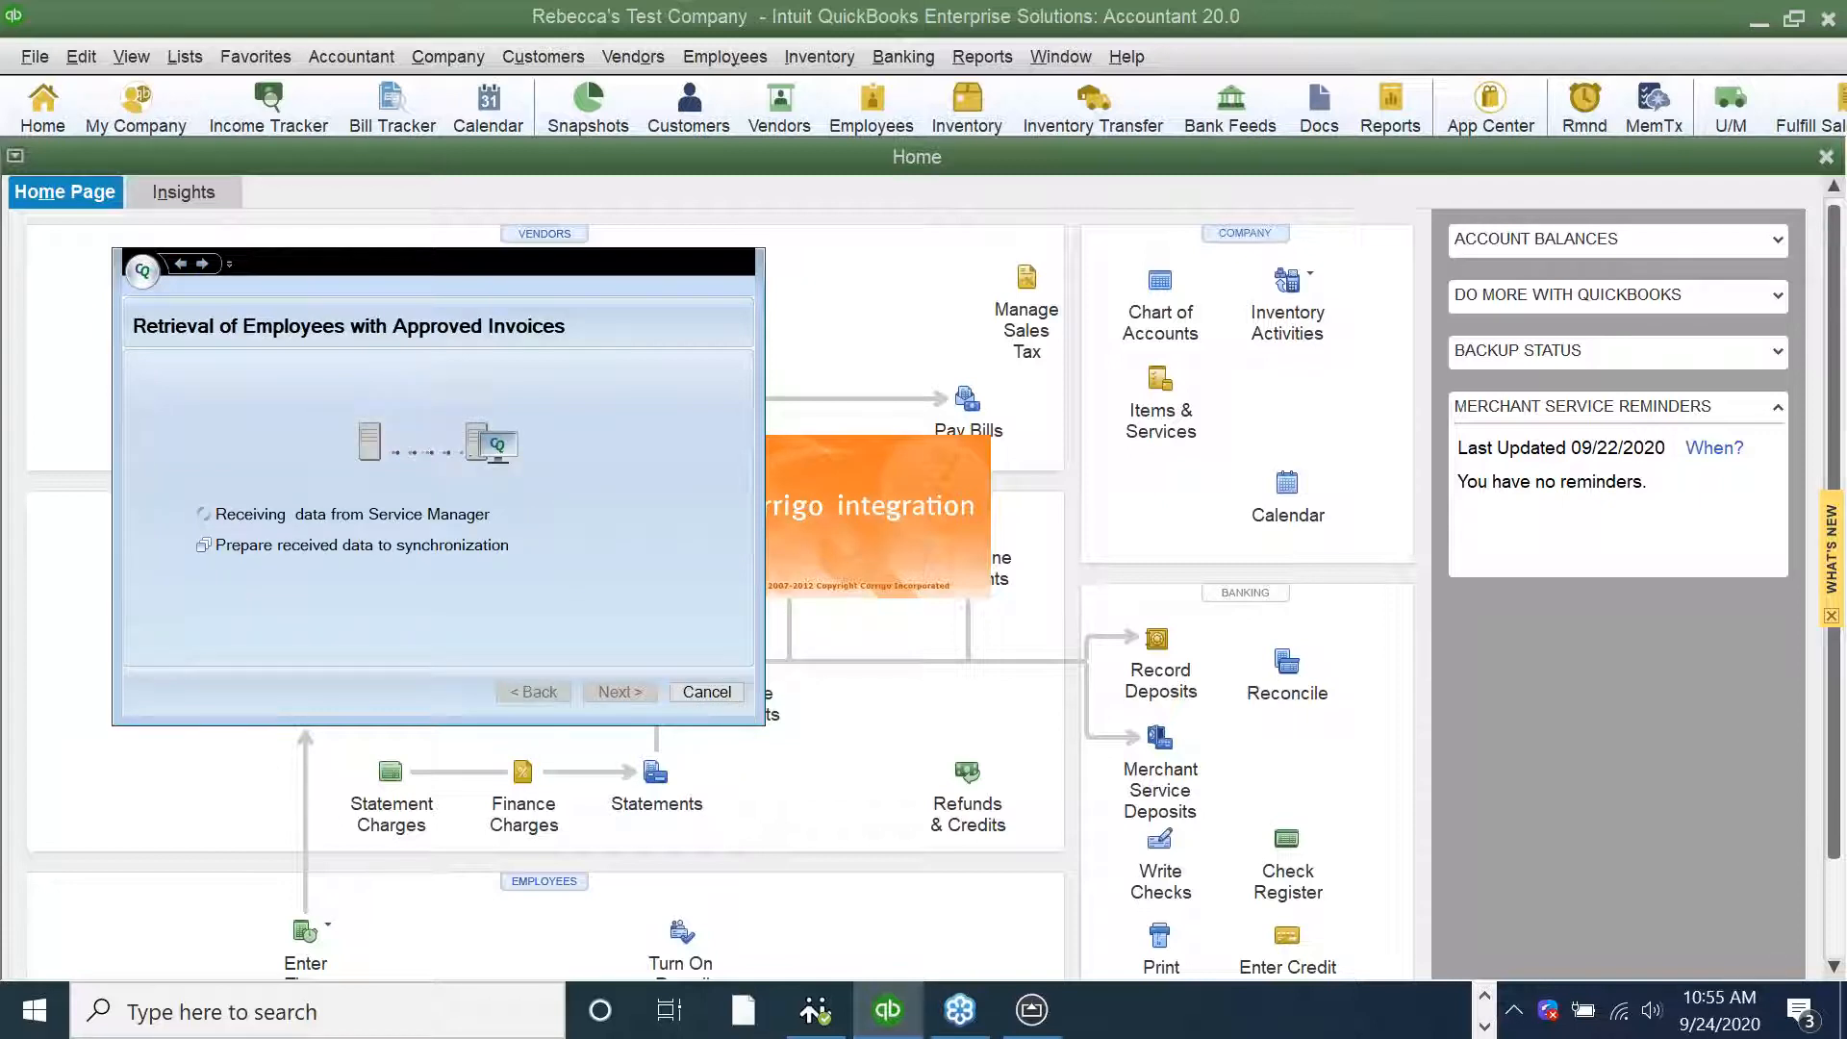
Run the employee retrieval in the synchronization wizard and associate the Service Manager employee with the matching QuickBooks employee and sales rep
left_click(620, 692)
left_click(620, 692)
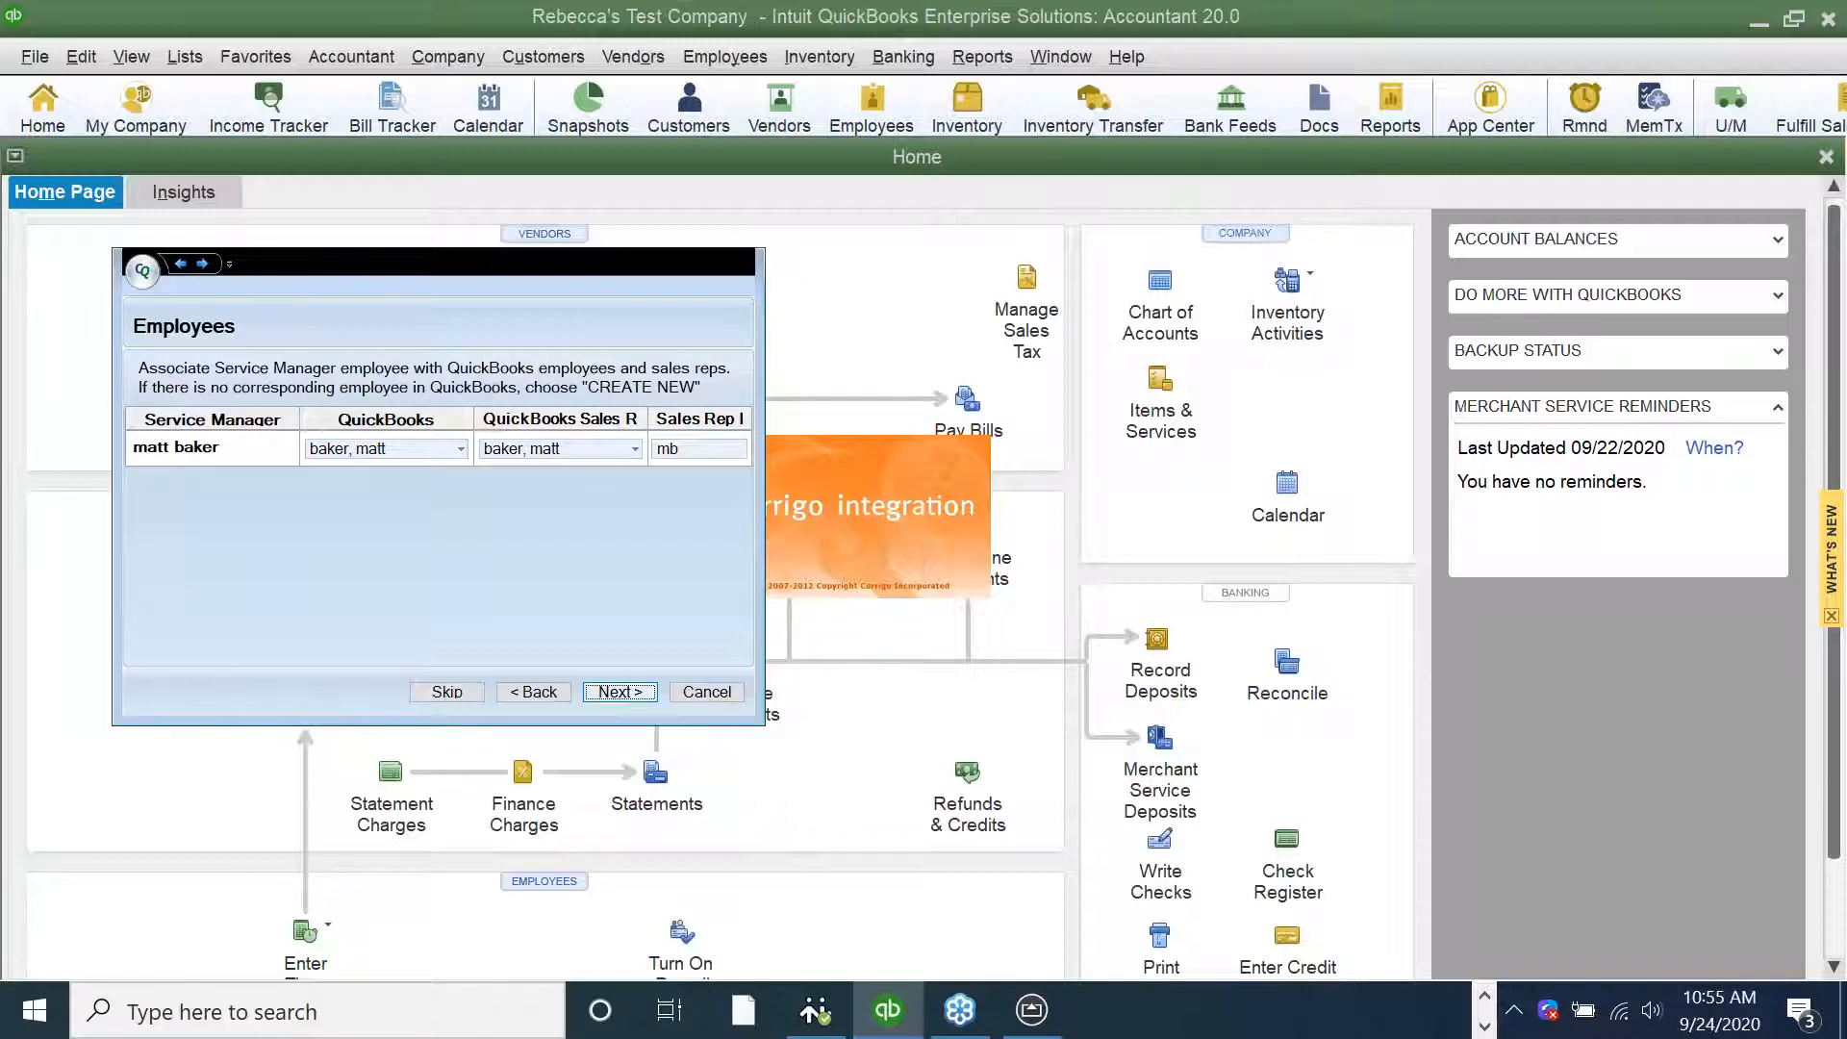
left_click(627, 689)
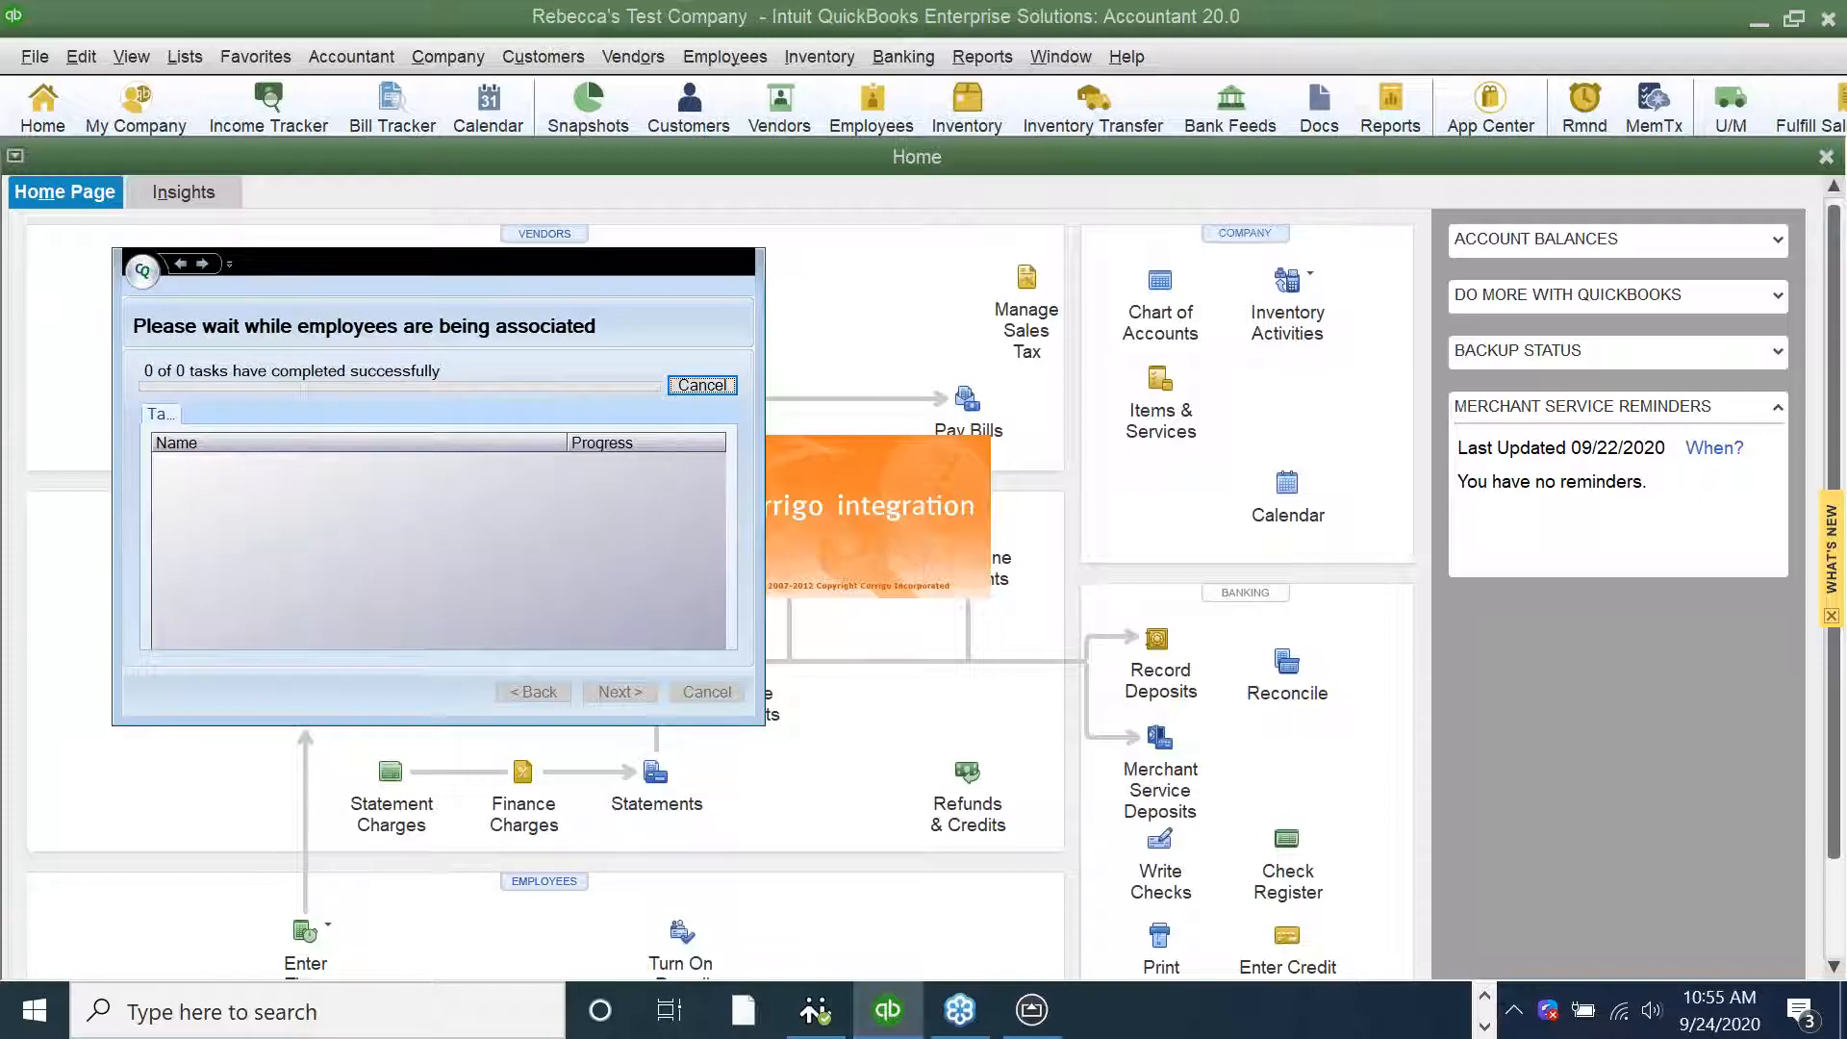
left_click(637, 702)
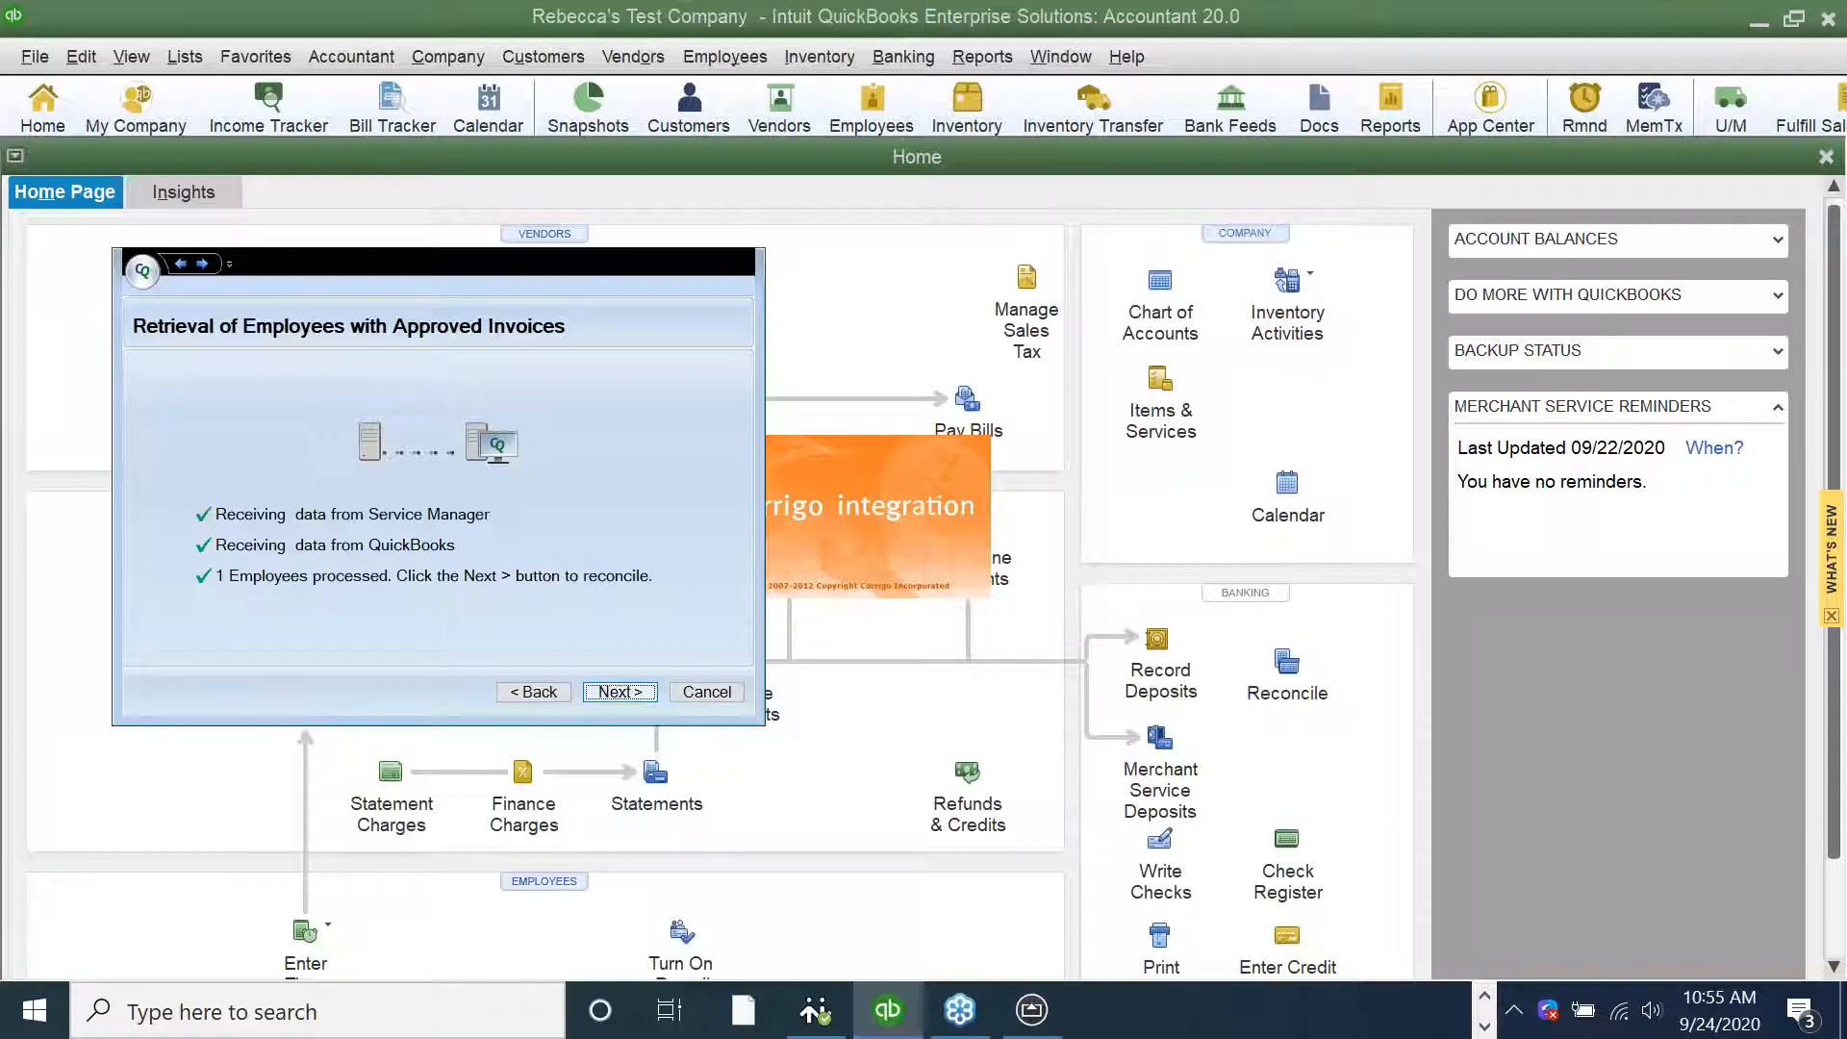
key("Return")
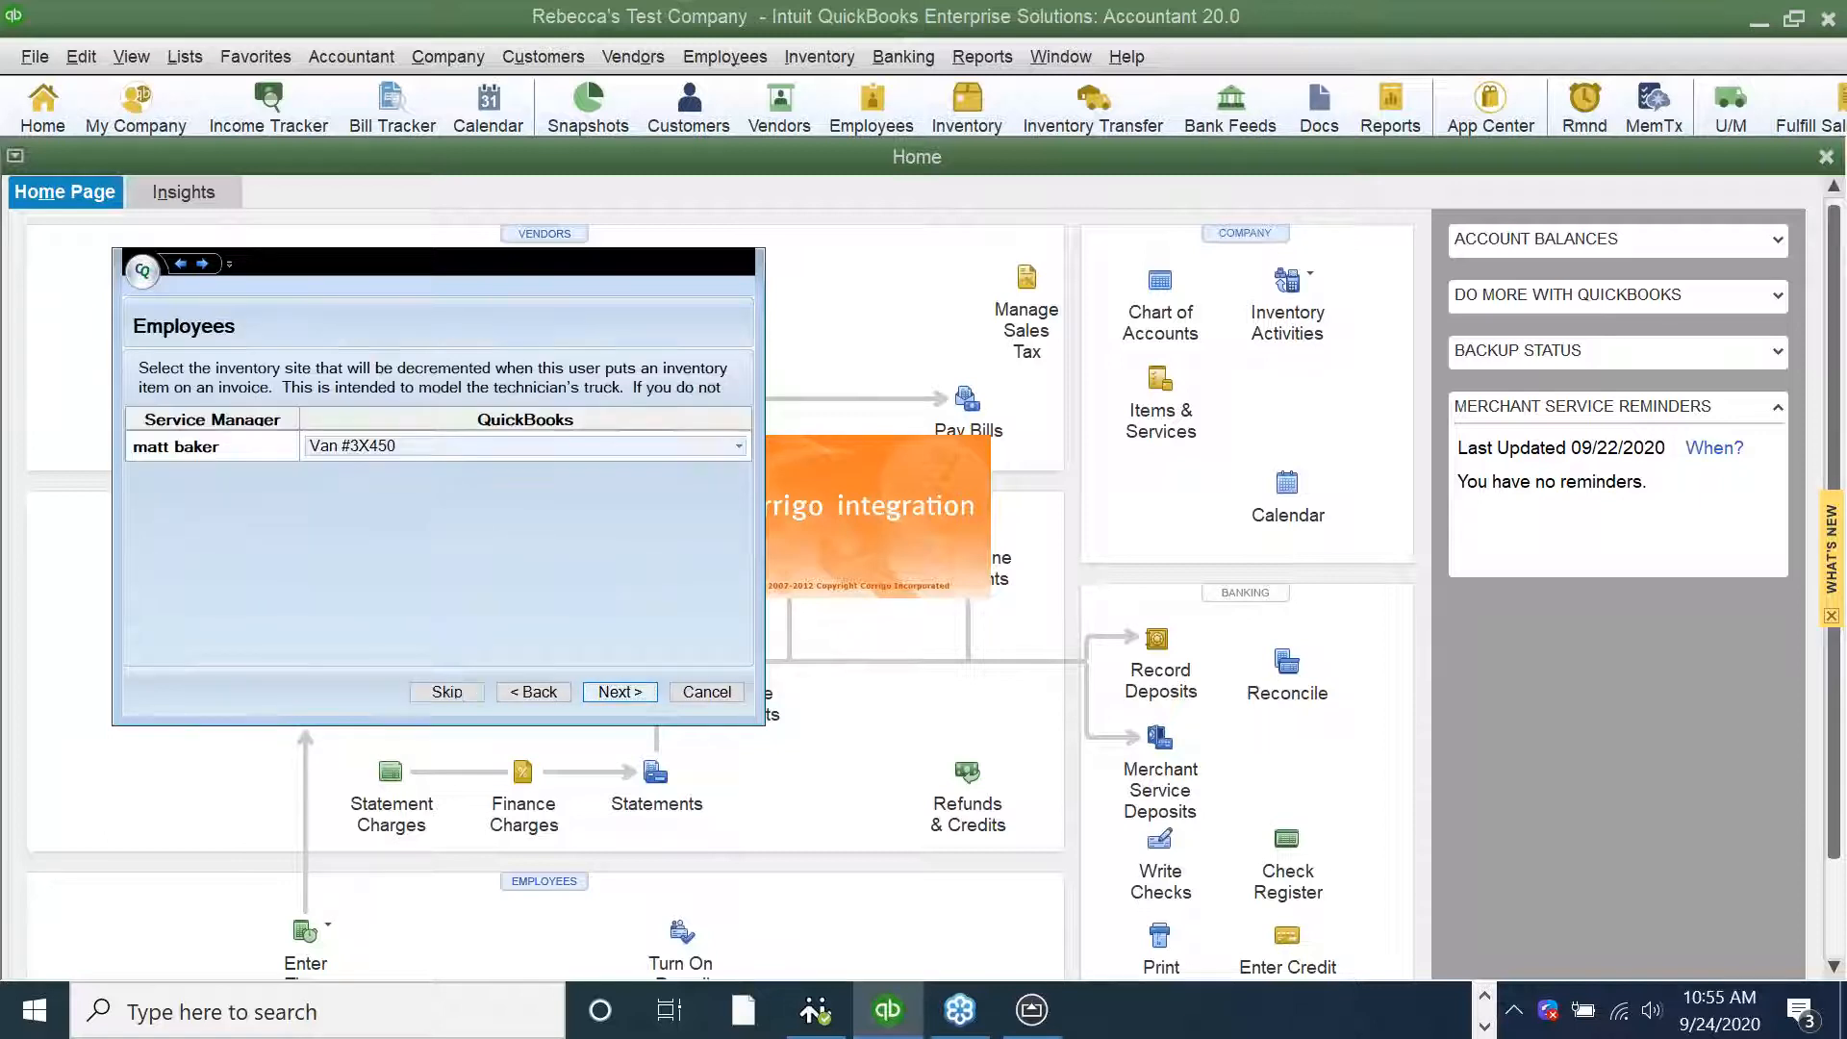
Accept the technician's Van #3X450 inventory site, then import the approved Heppners Auto Body invoice and its payment into QuickBooks and finish the wizard
left_click(620, 692)
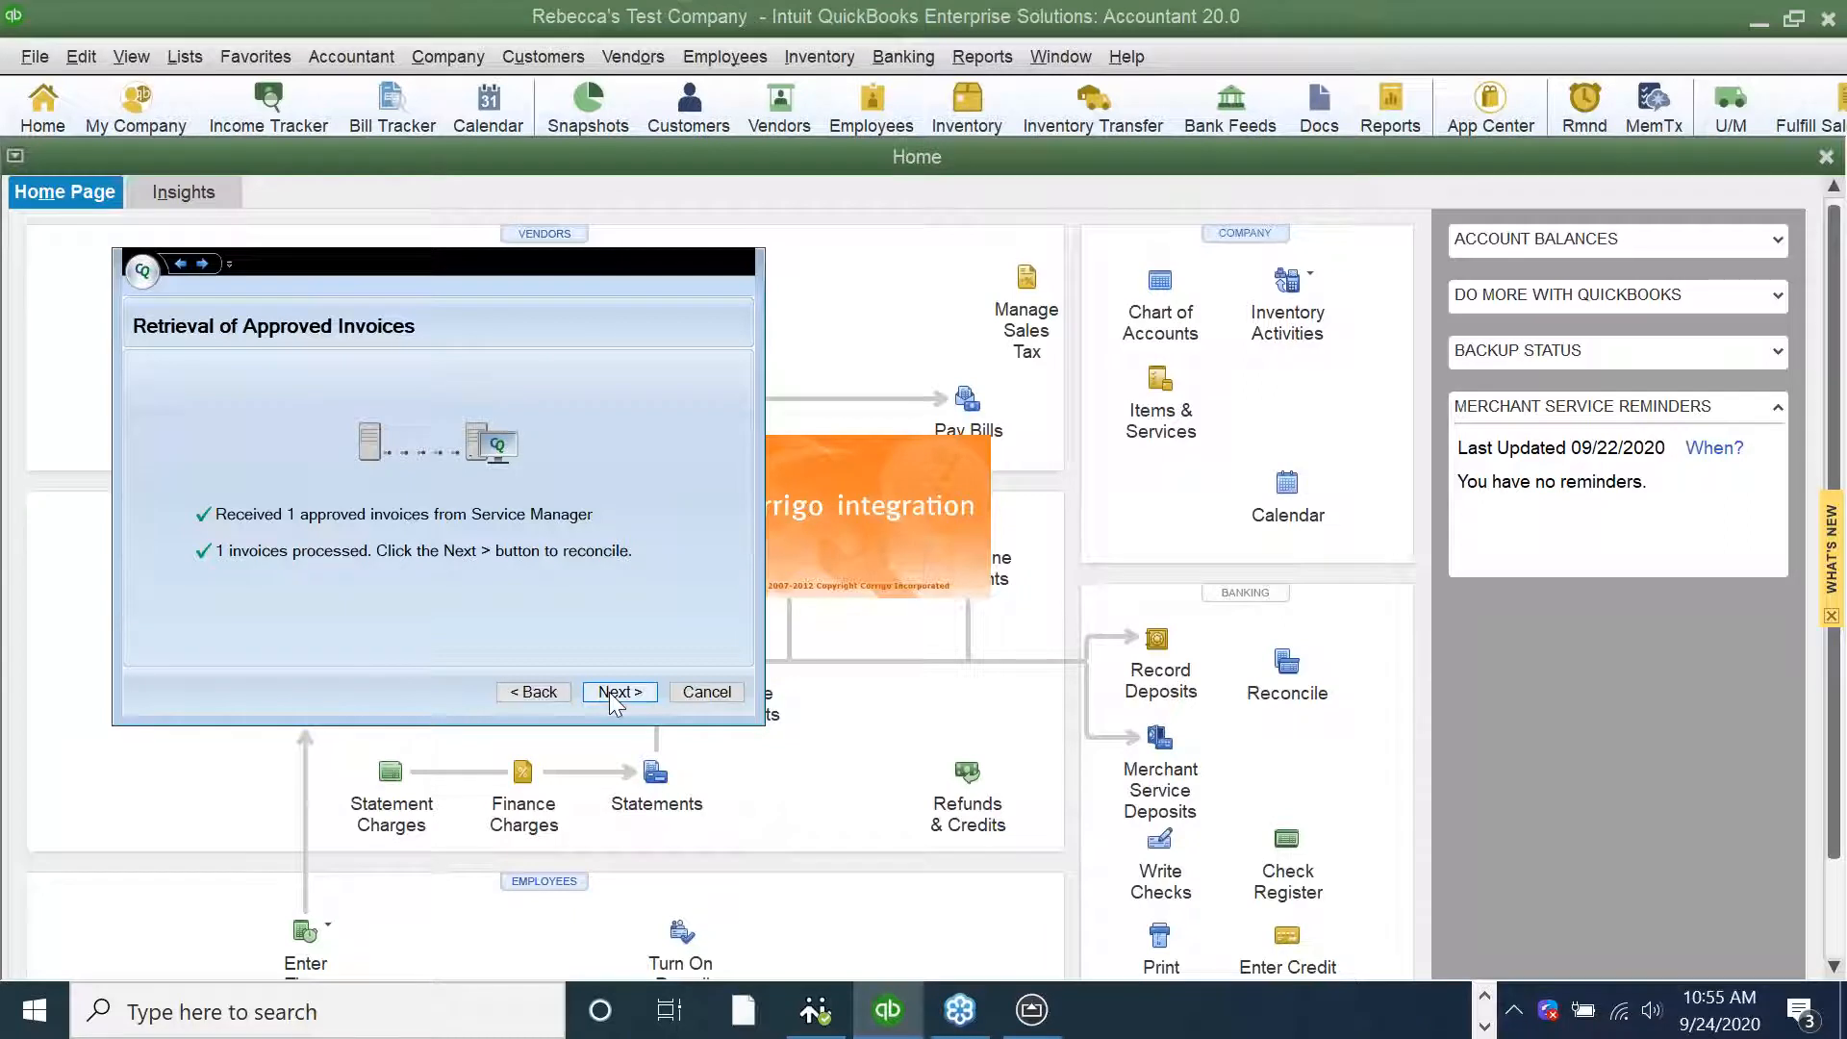
left_click(613, 692)
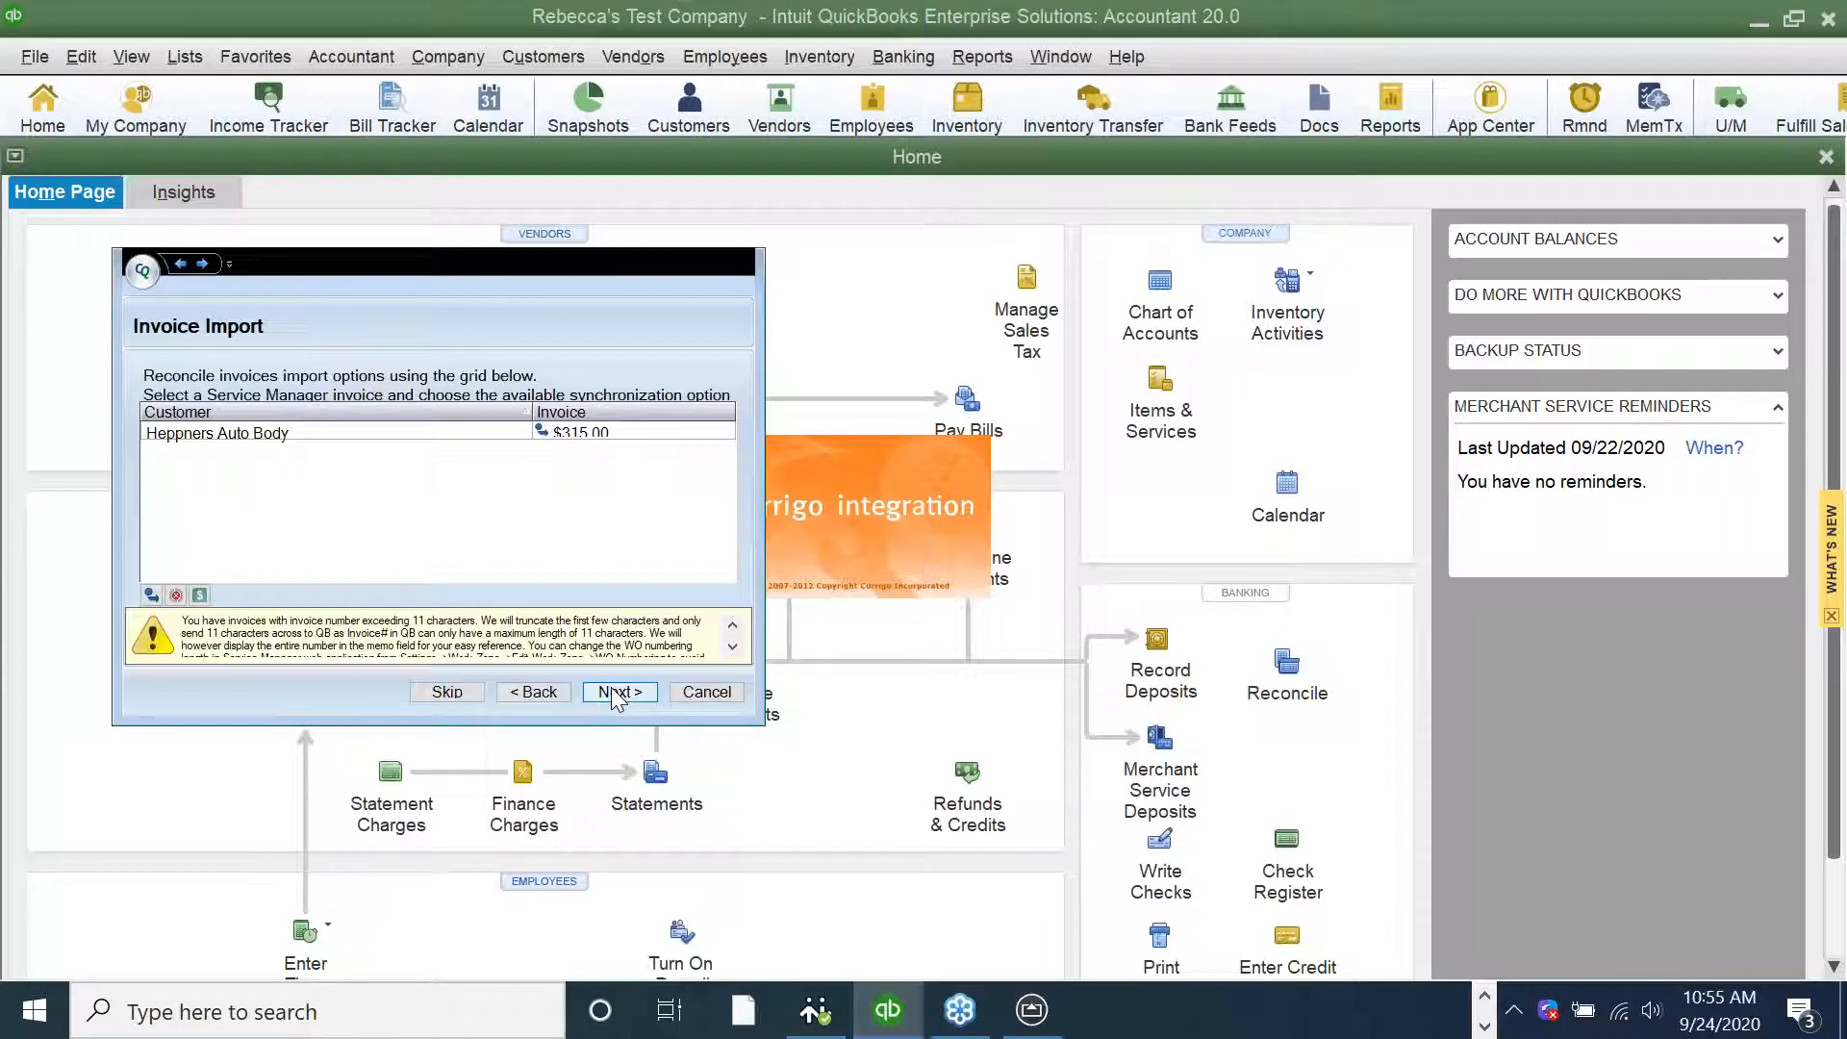
left_click(613, 692)
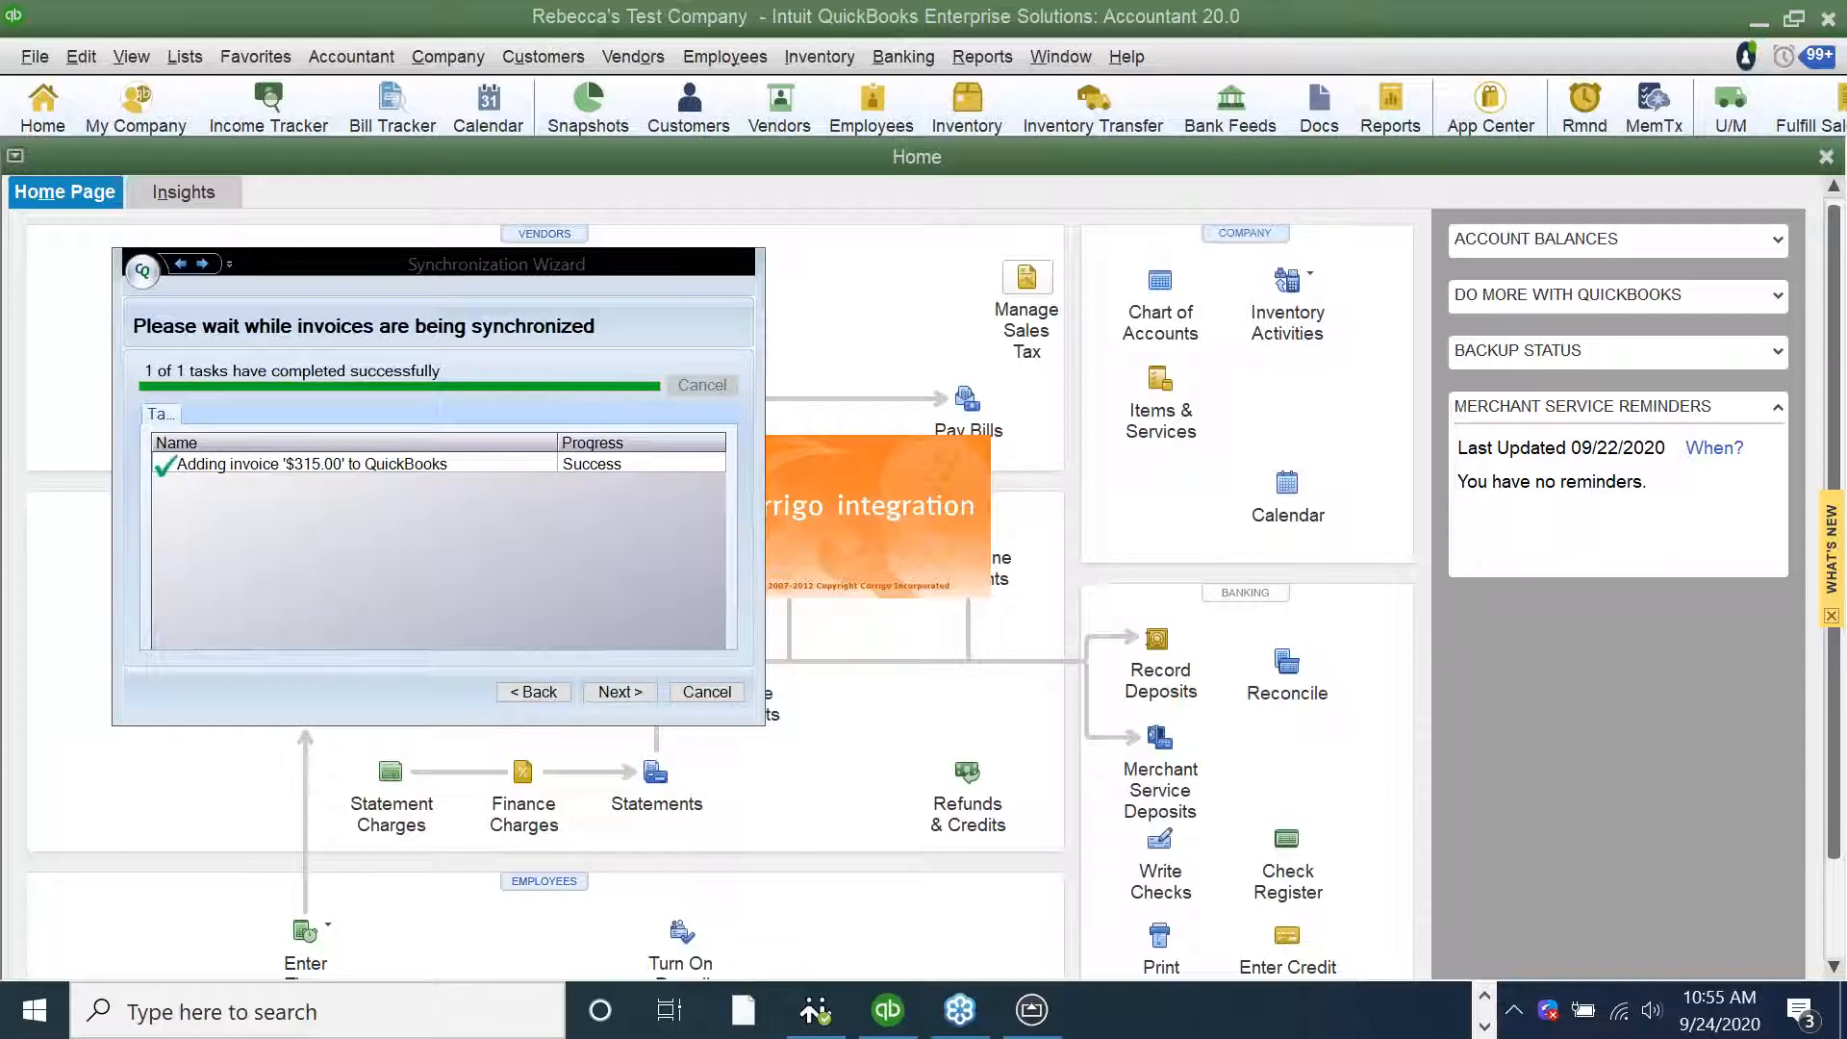
left_click(620, 691)
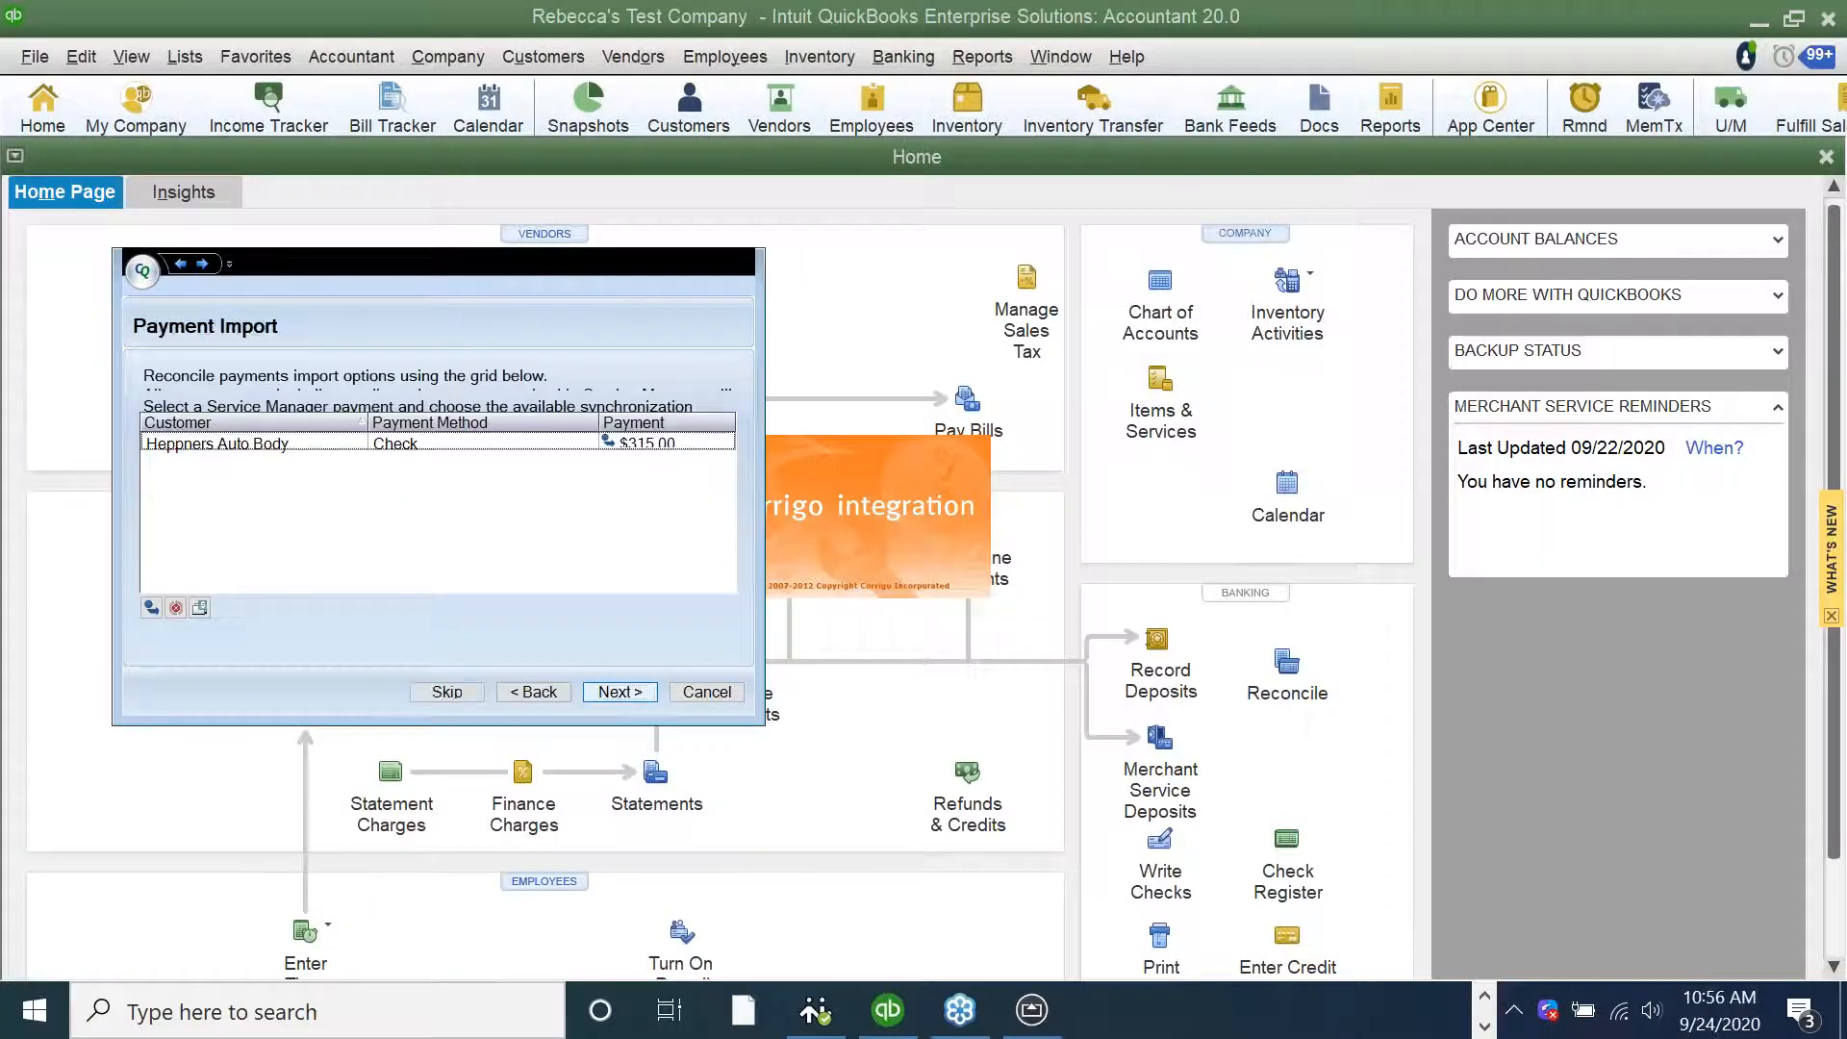
key("Return")
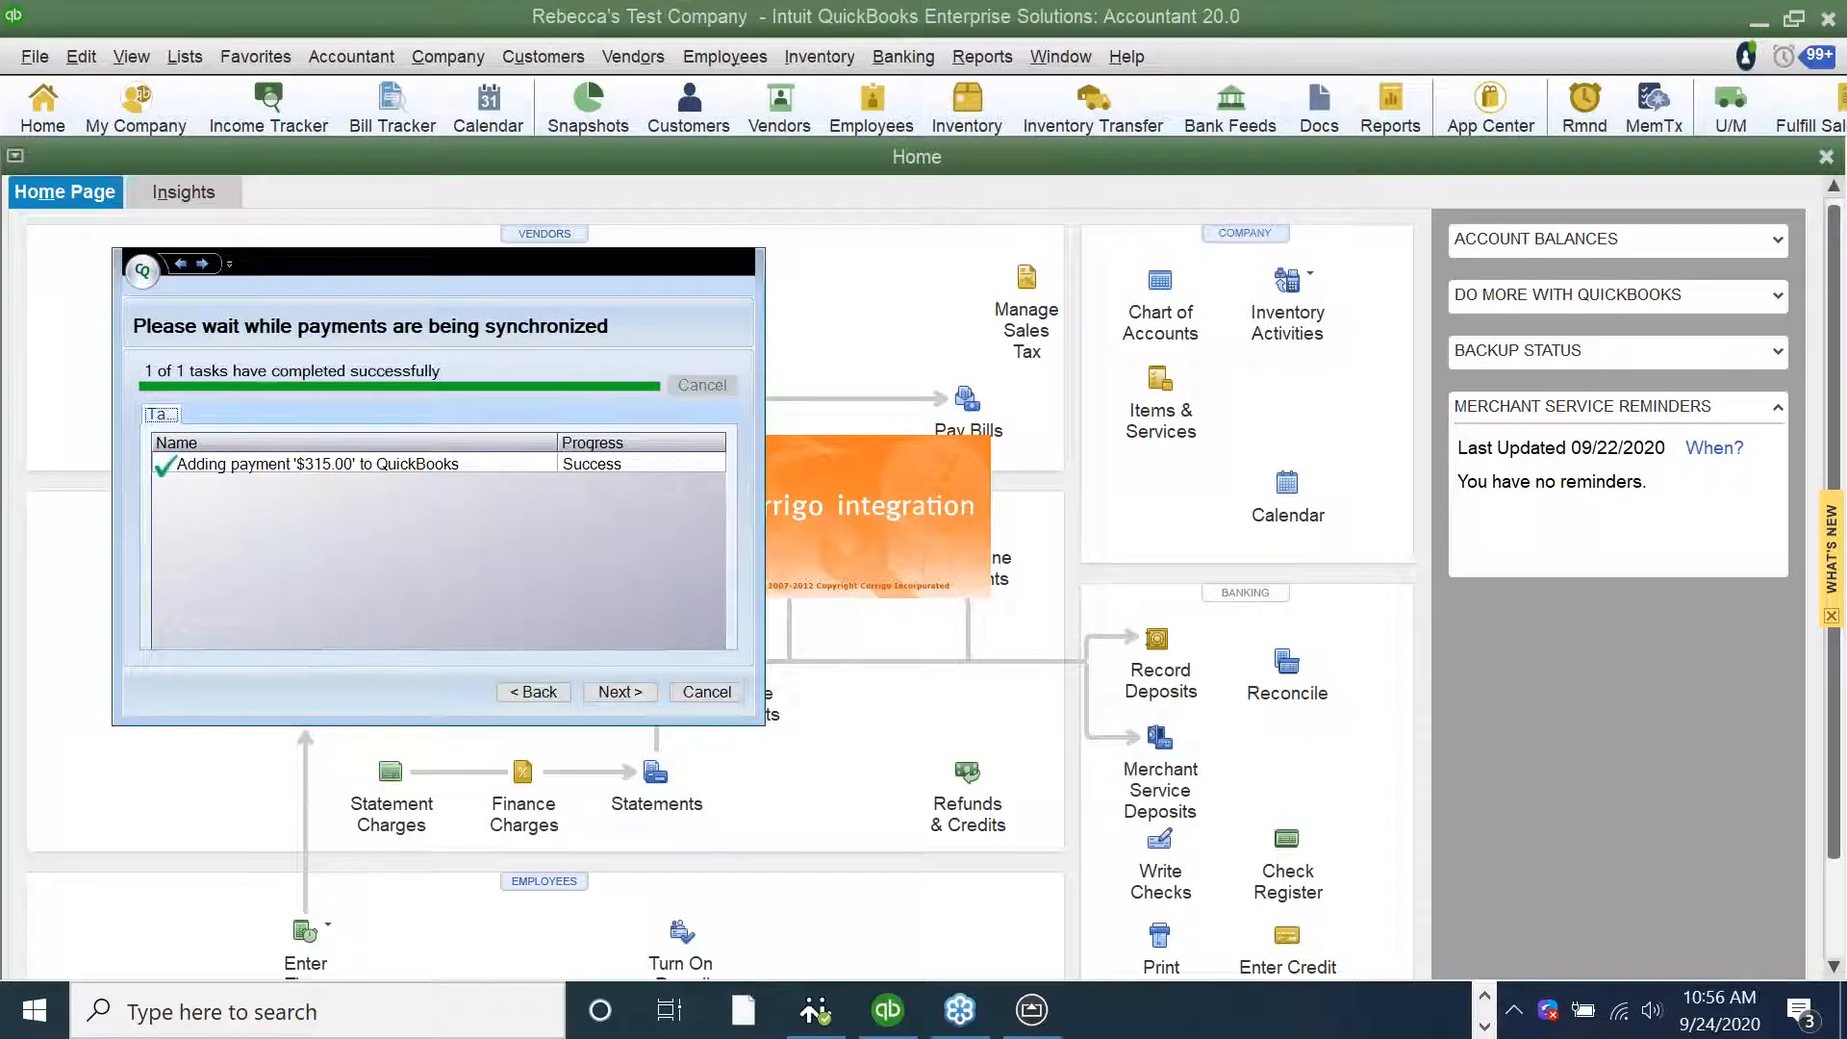
key("Return")
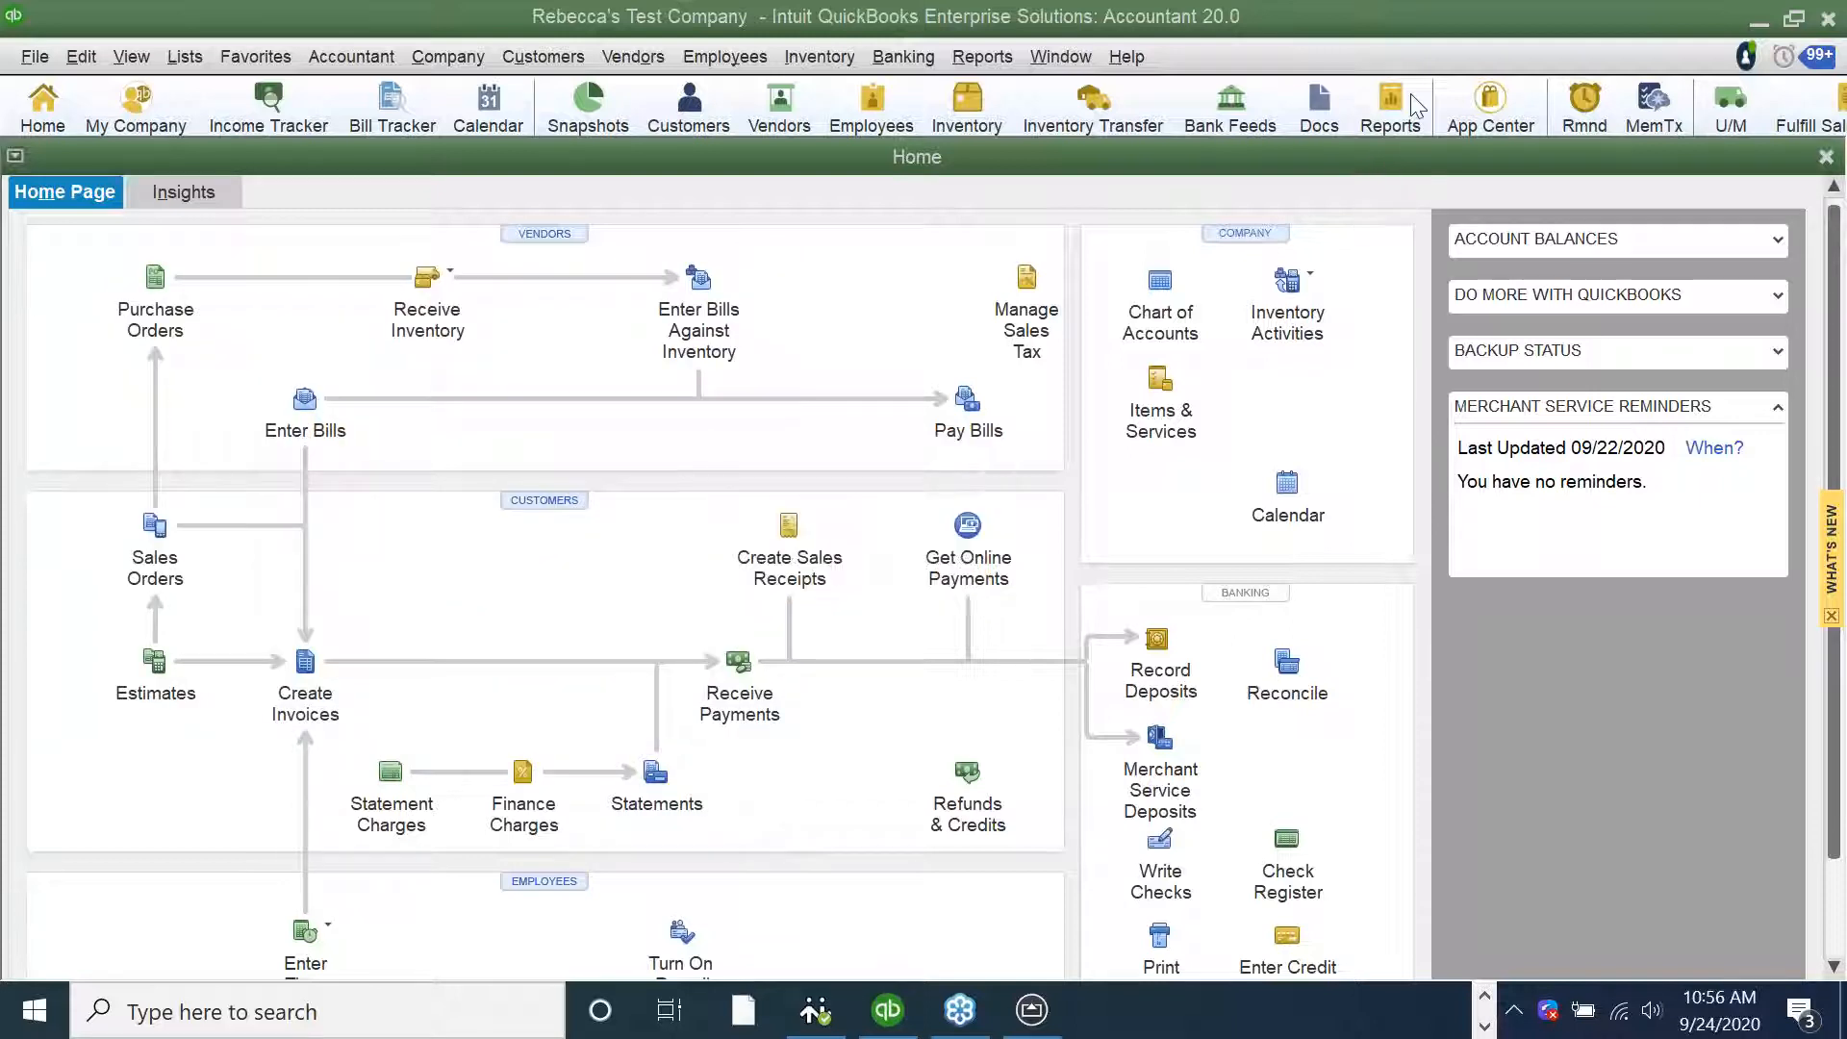
Open the Customer Center and search the customer list for Heppners Auto Body
left_click(544, 57)
left_click(558, 91)
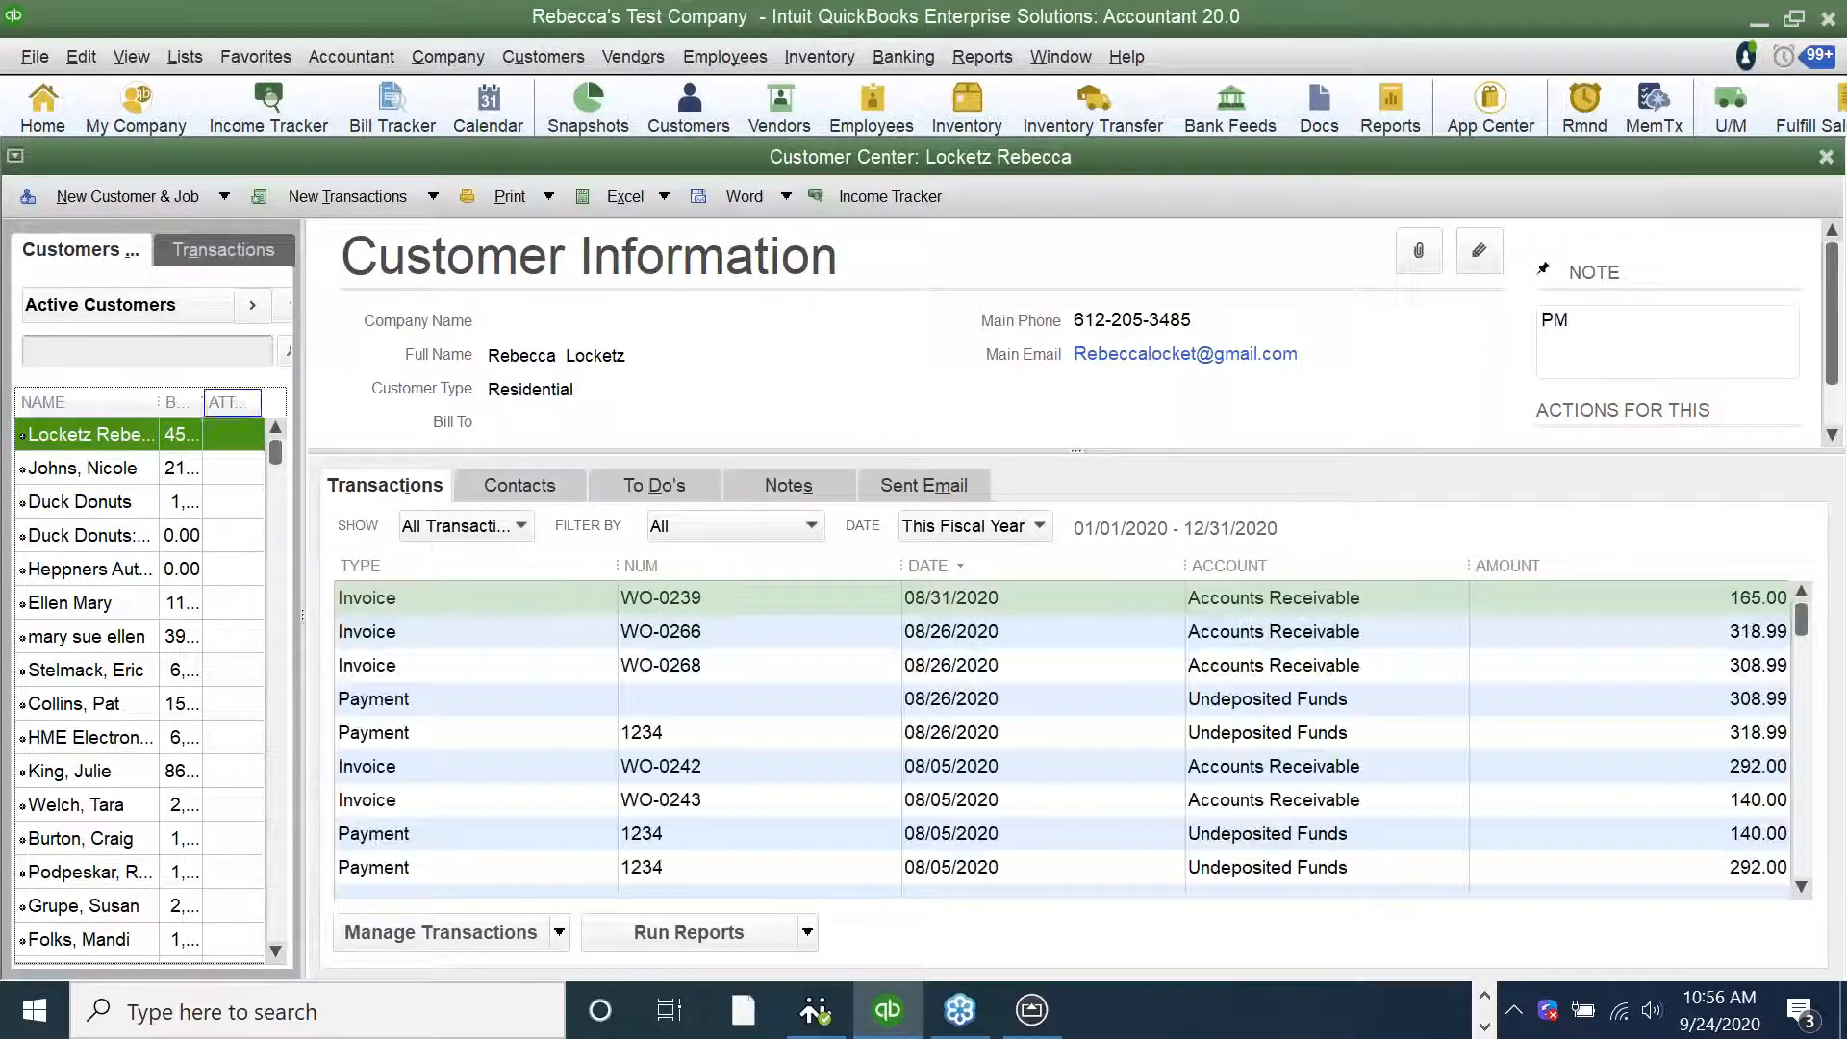
left_click(183, 352)
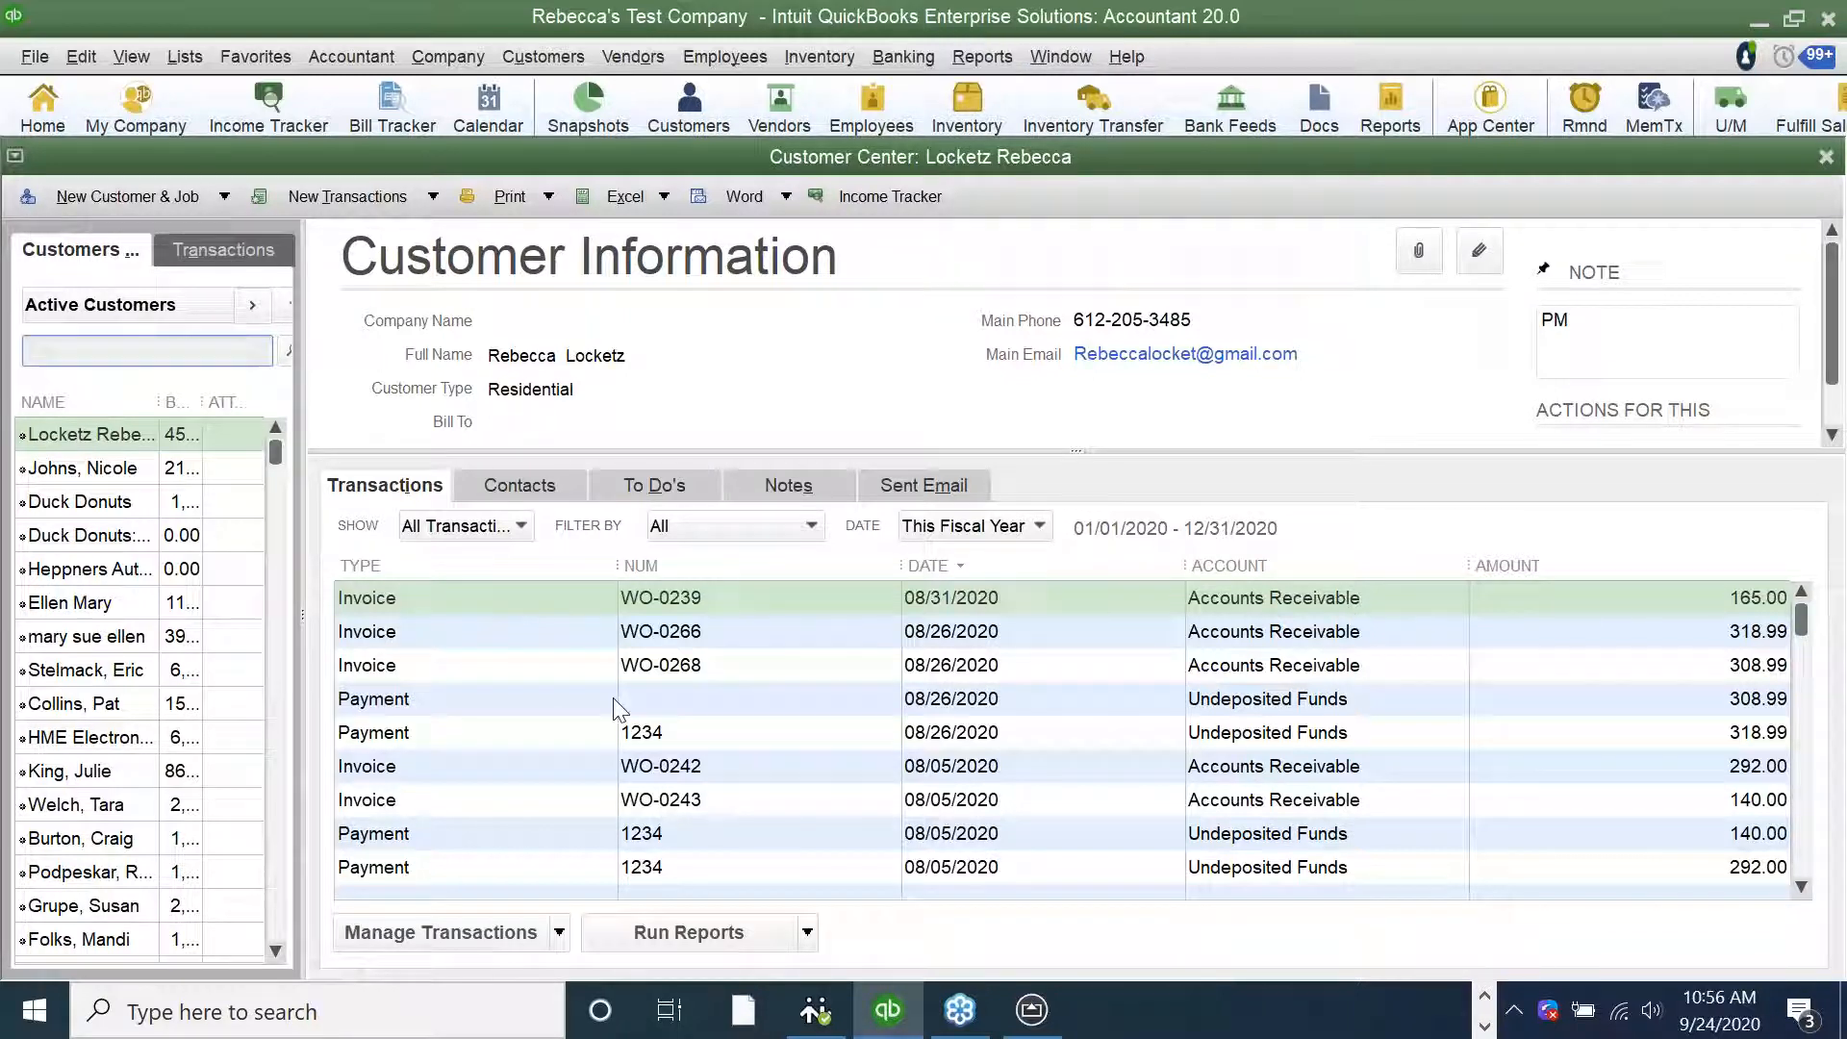
type("hep")
left_click(285, 350)
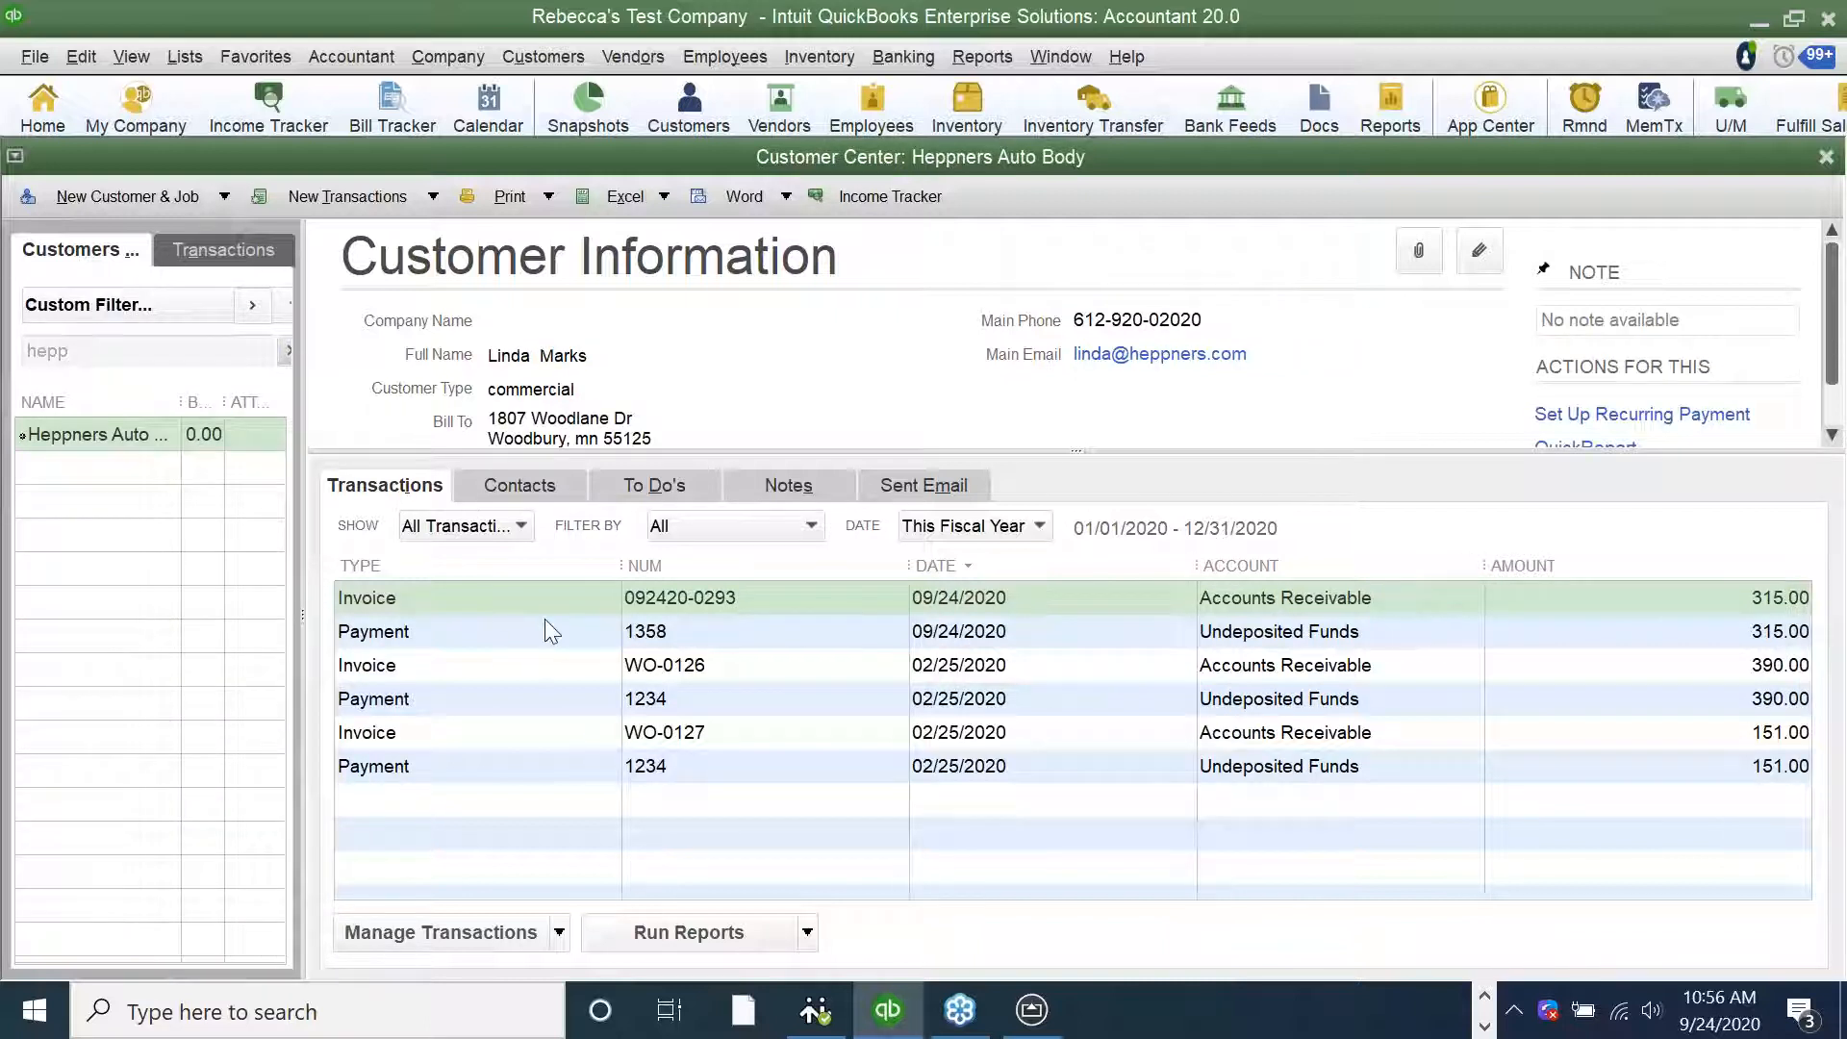
double_click(547, 598)
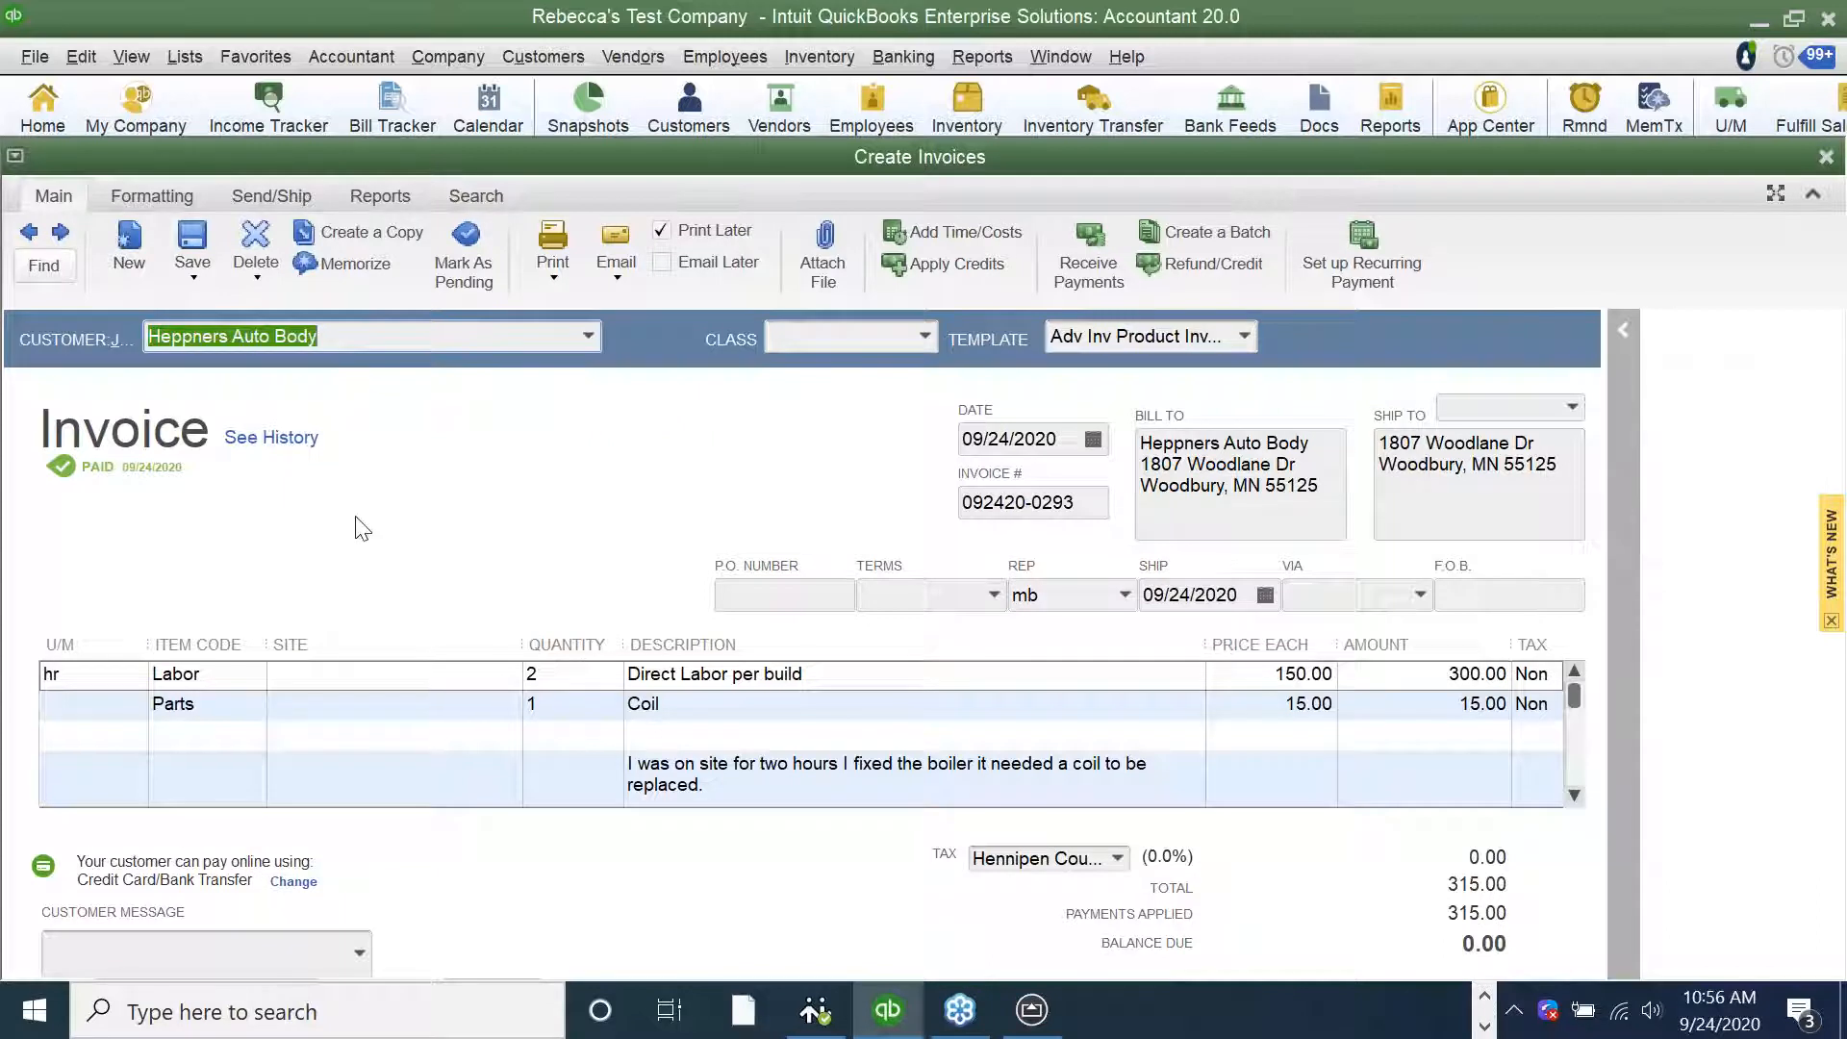
left_click_drag(1087, 499, 964, 523)
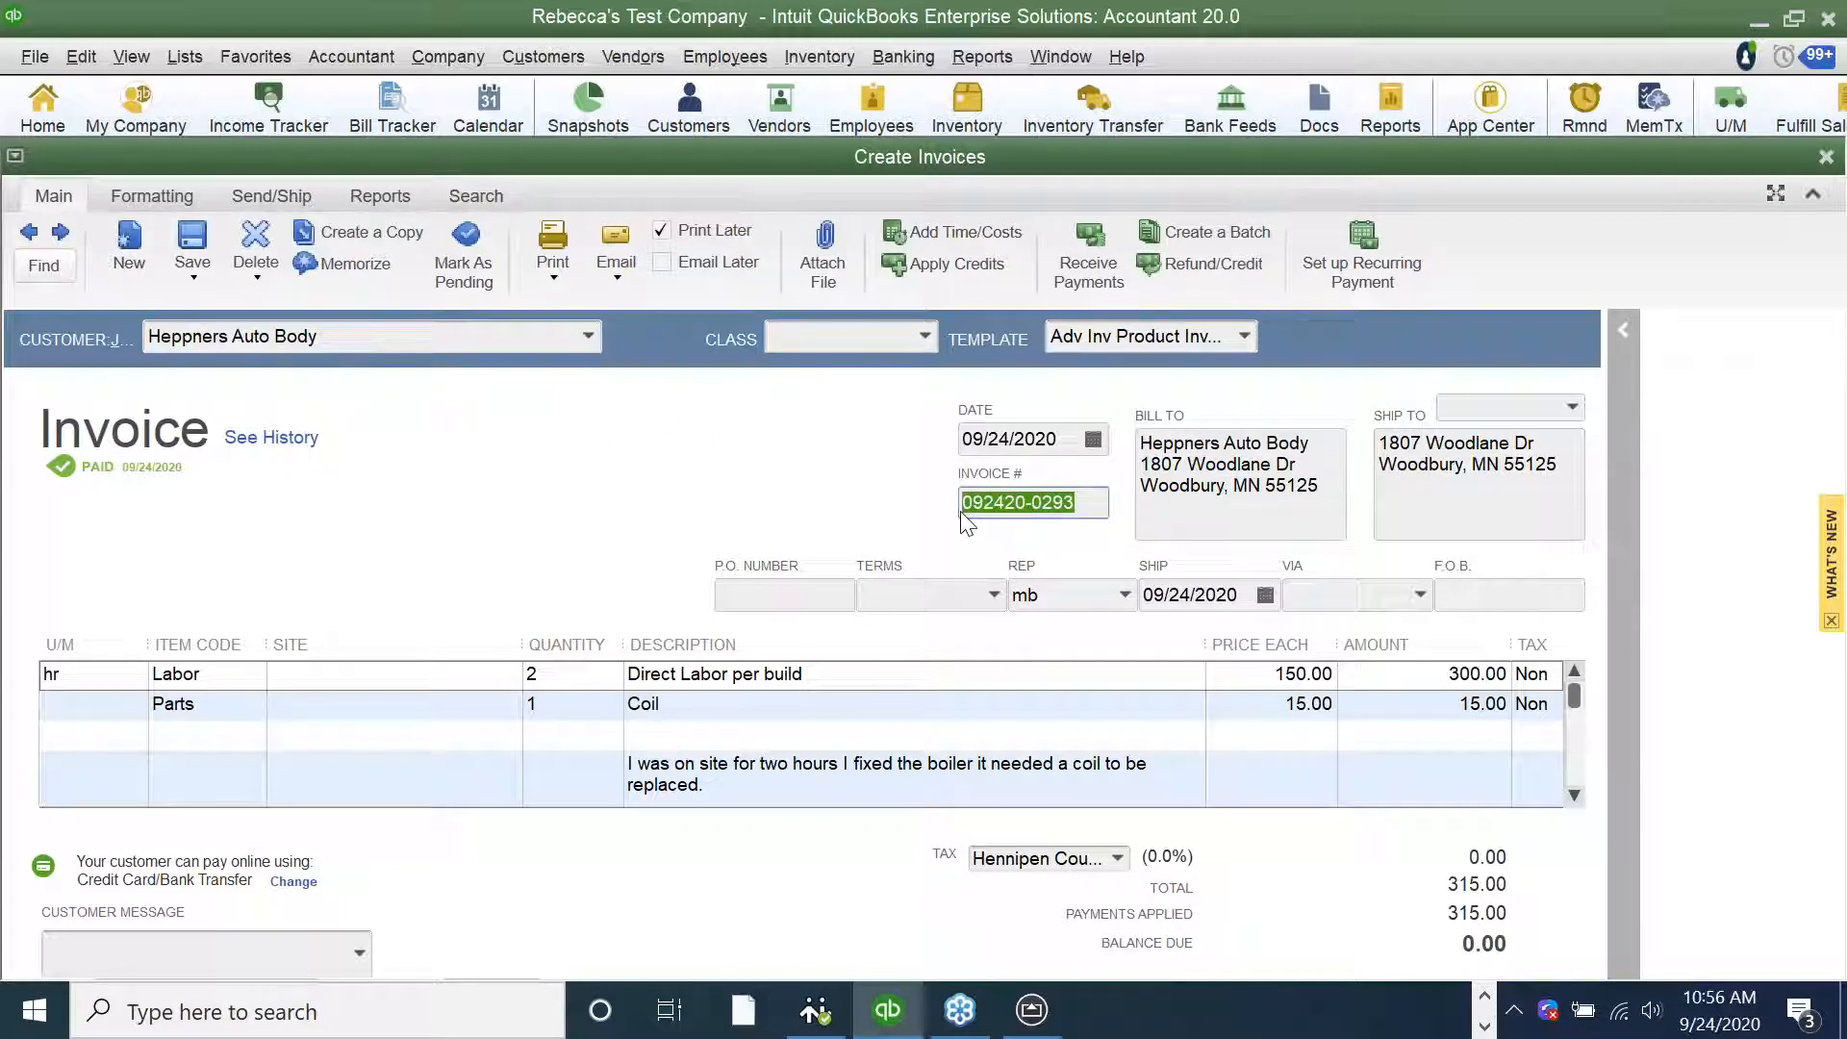
left_click(961, 514)
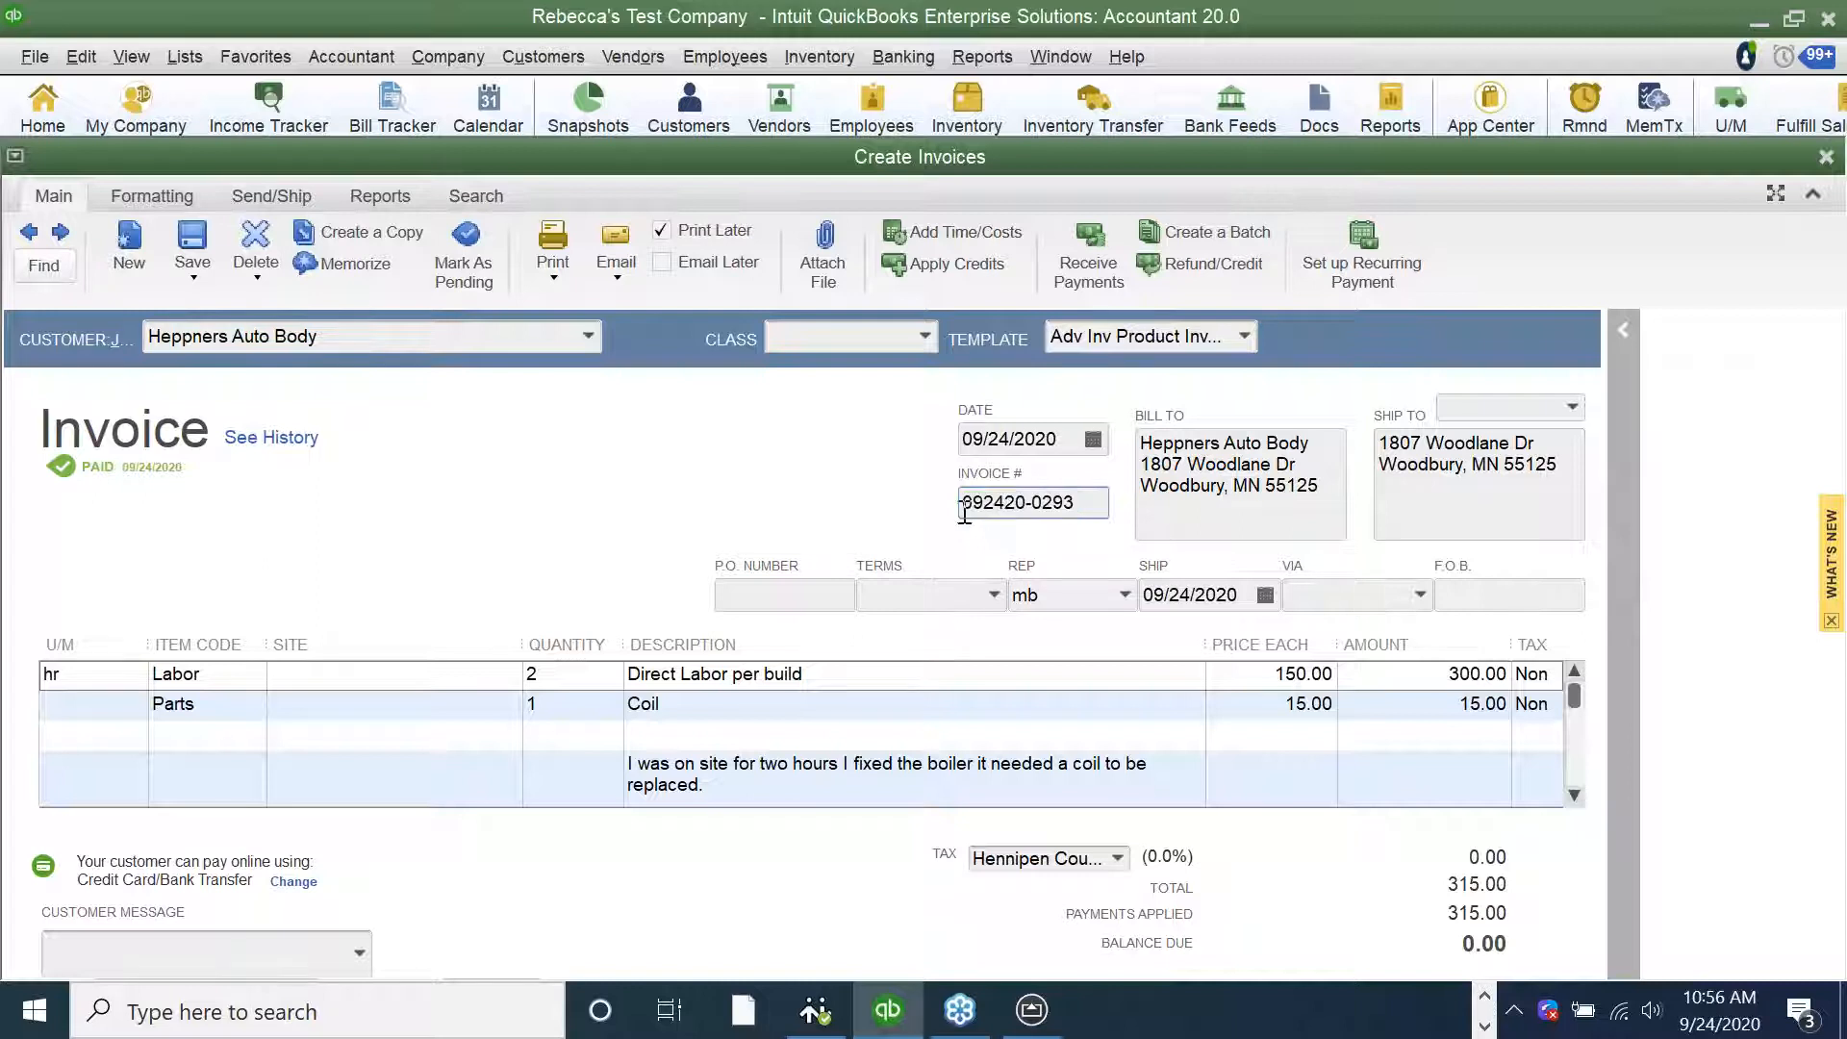
left_click_drag(1015, 502, 966, 507)
left_click(1026, 504)
left_click(1084, 502)
left_click_drag(1028, 506, 930, 511)
left_click(1754, 23)
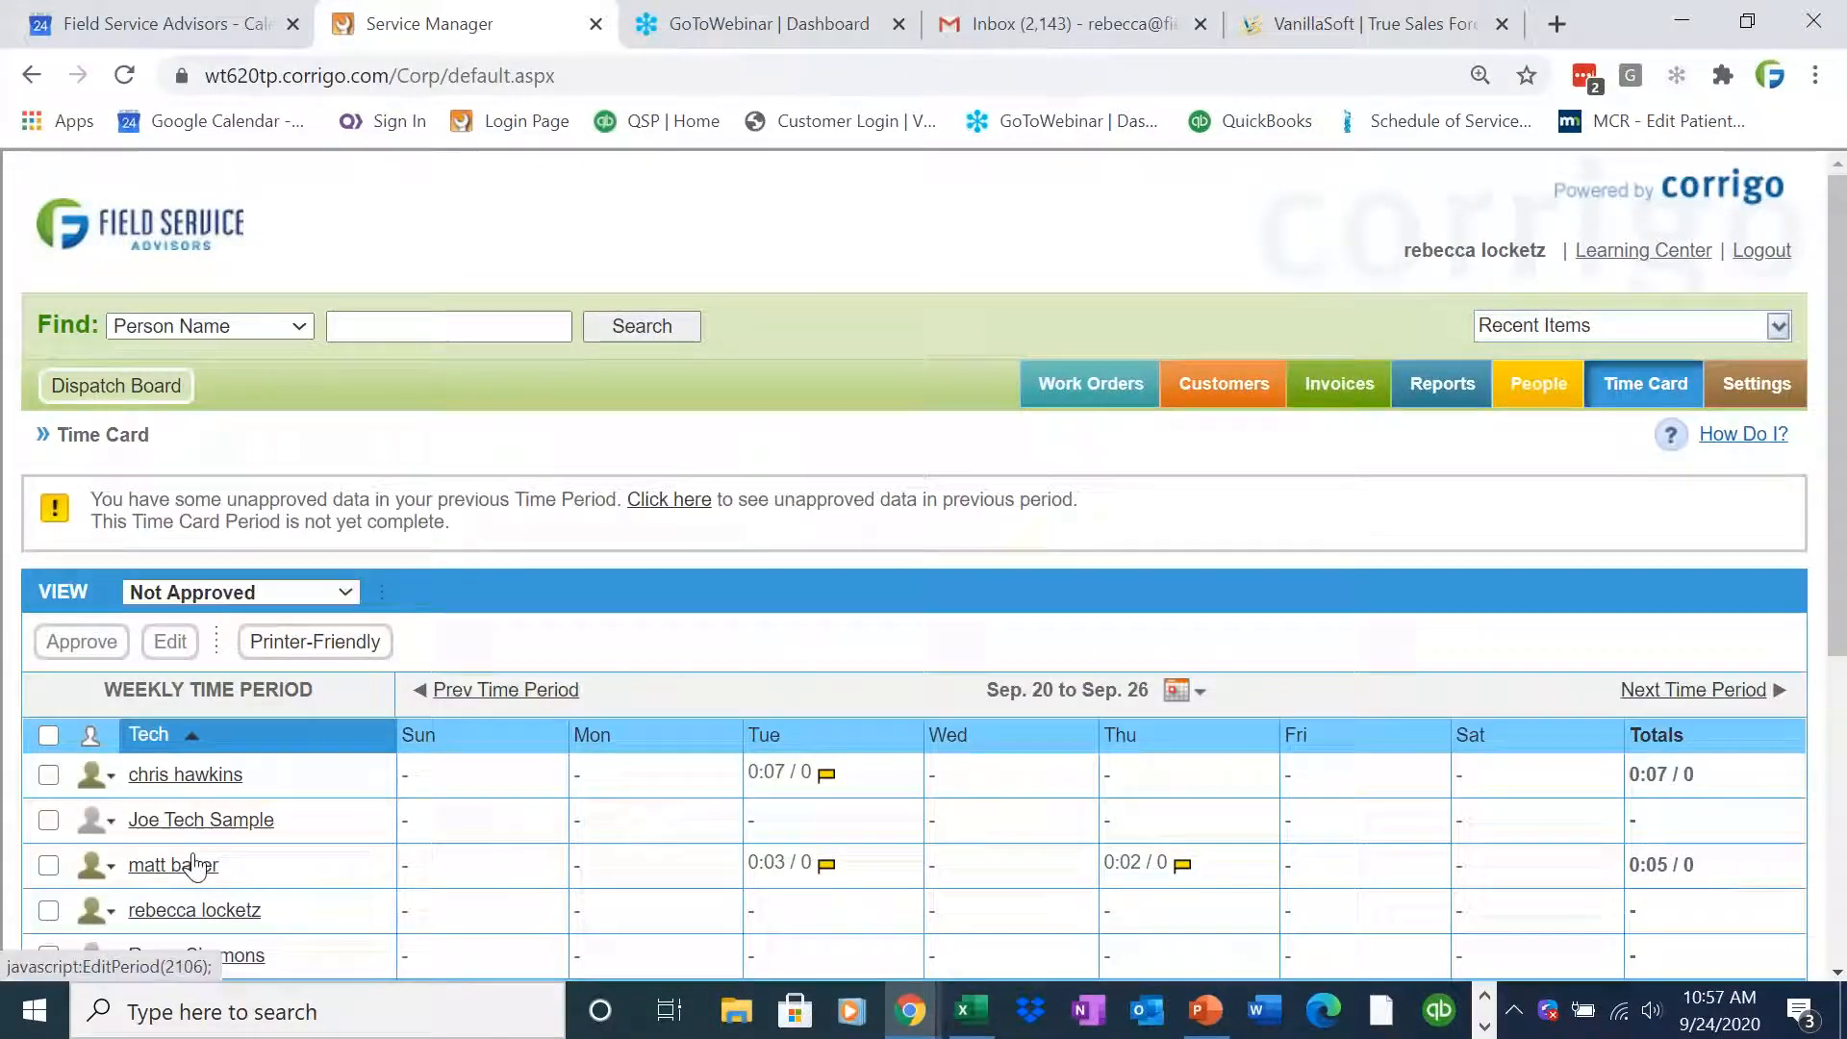
left_click(173, 864)
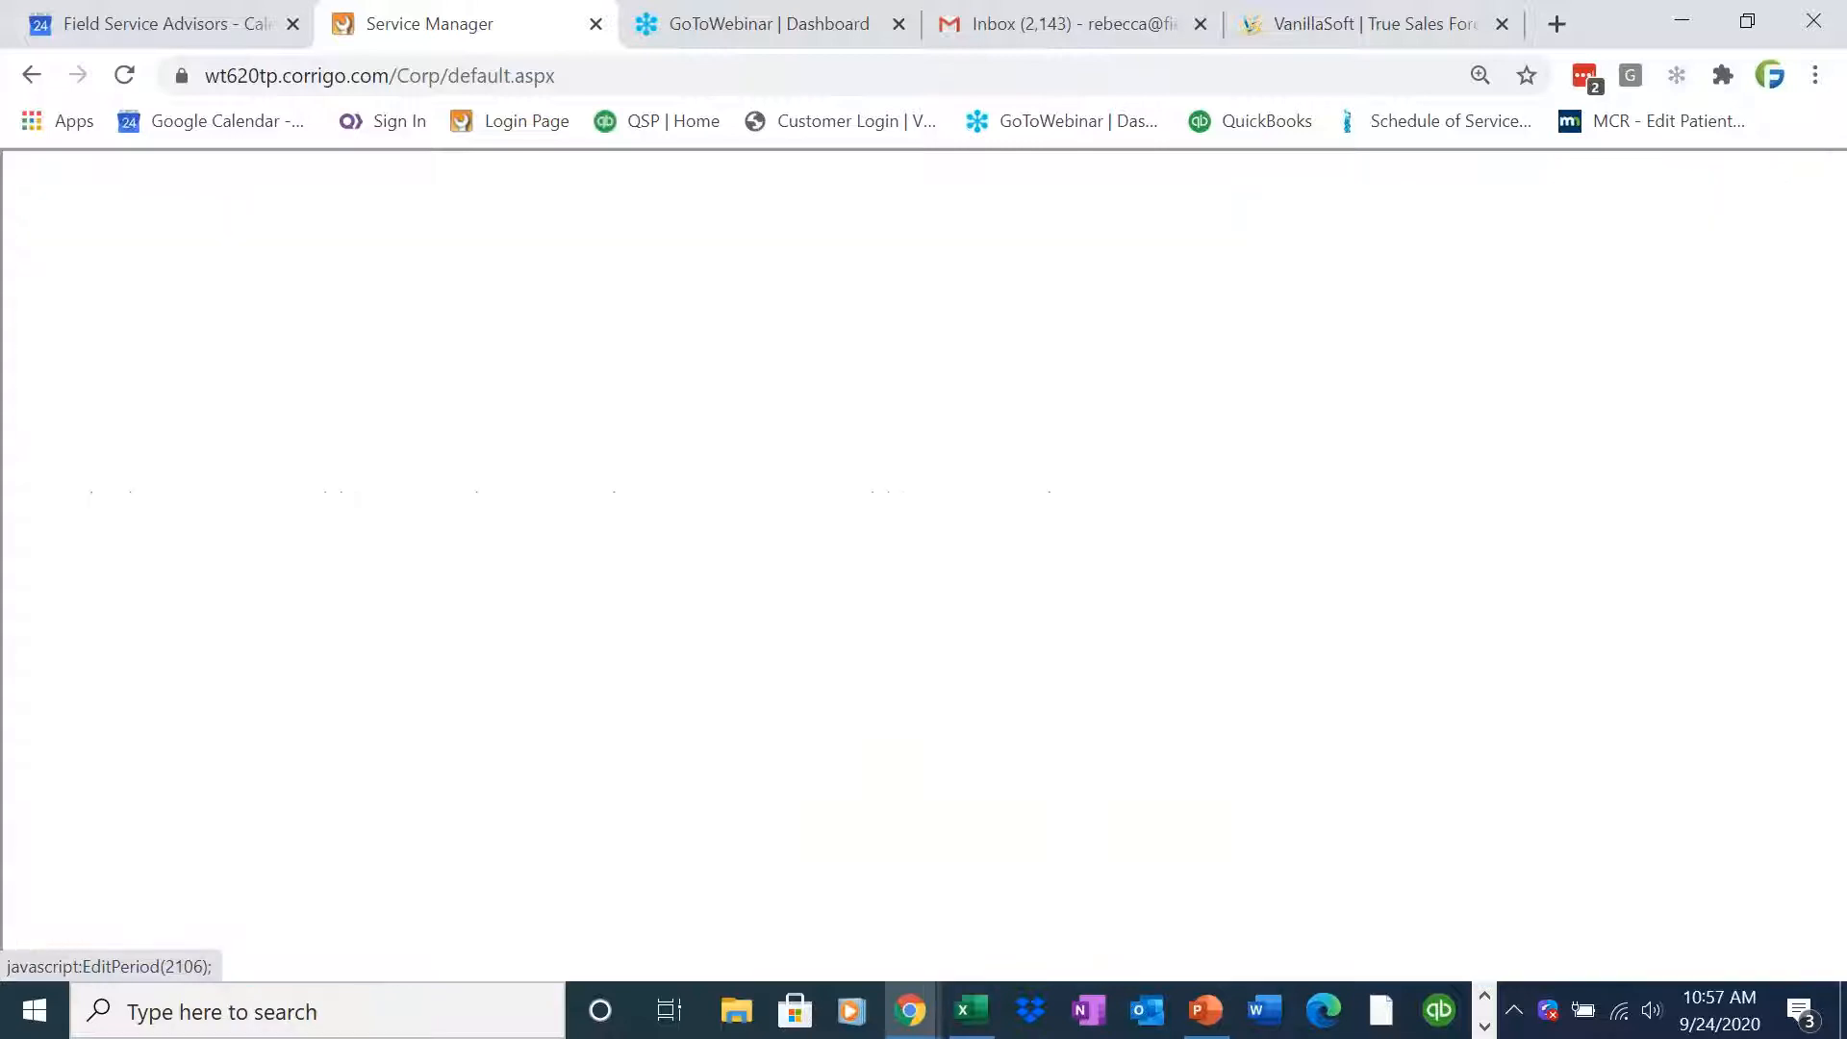
left_click_drag(1842, 546, 1825, 710)
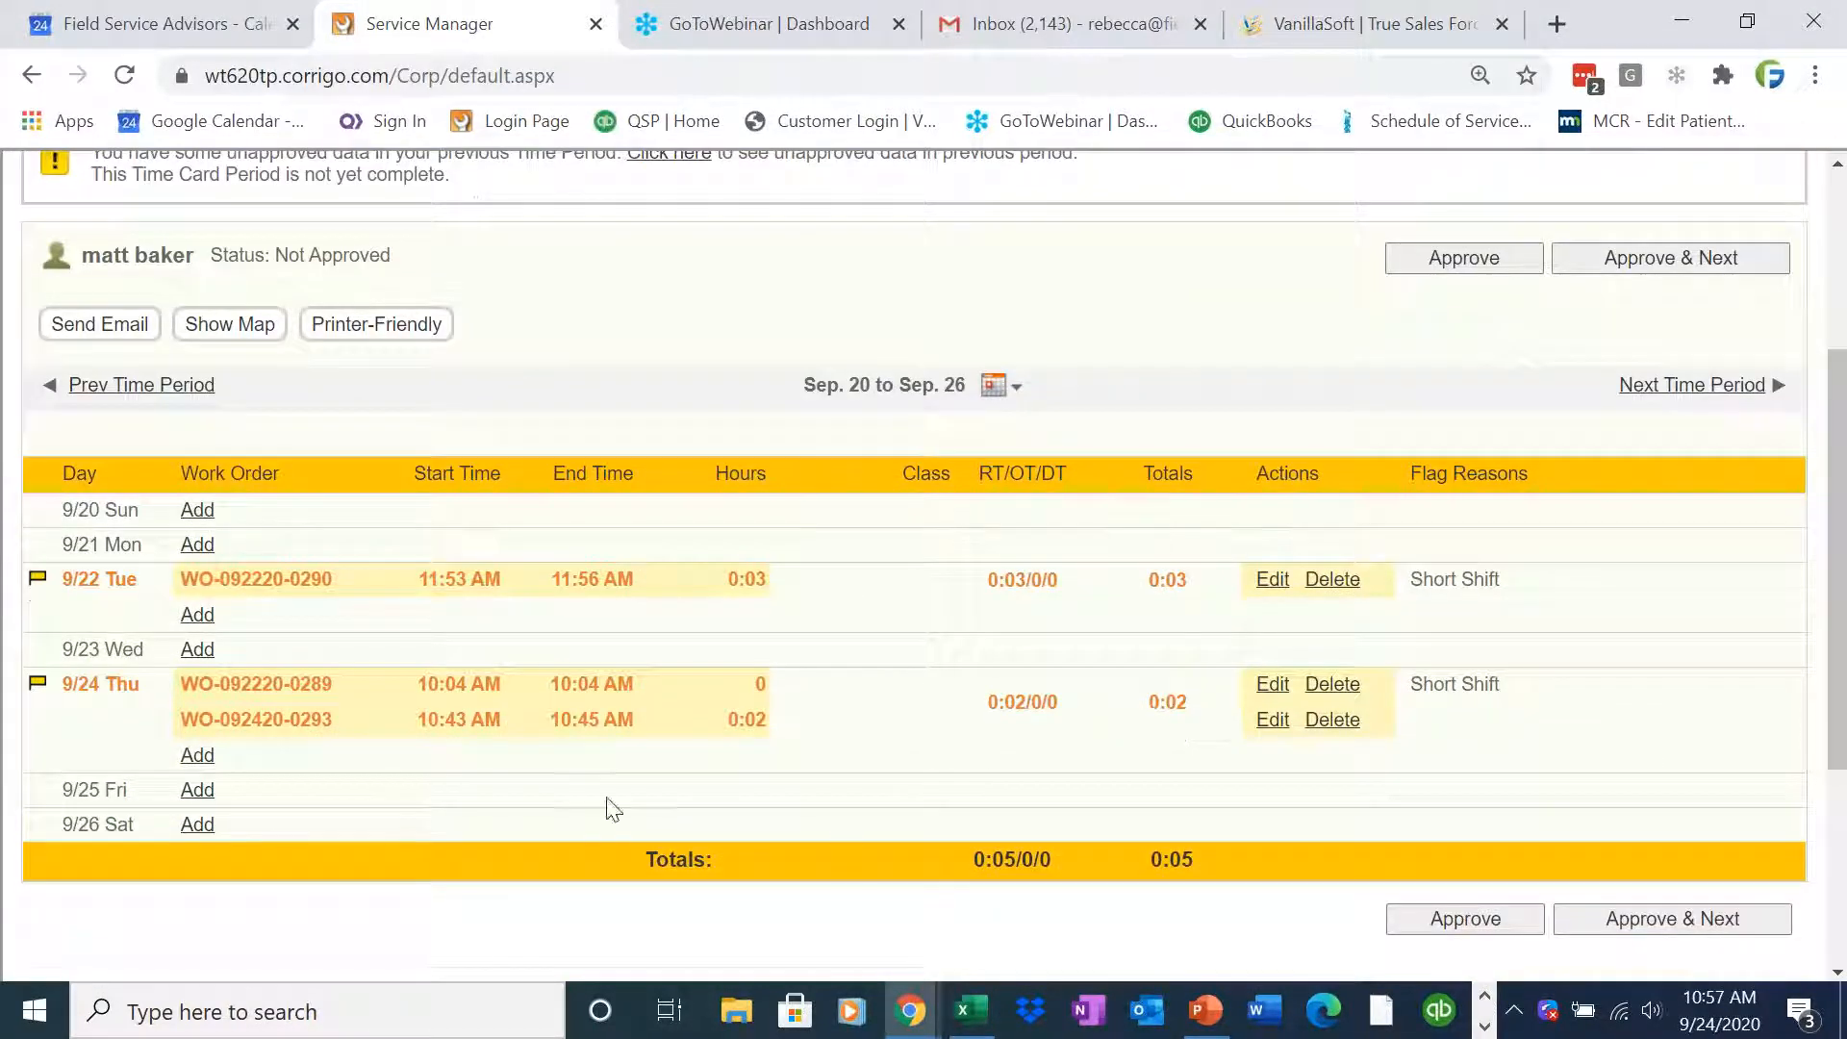
double_click(751, 720)
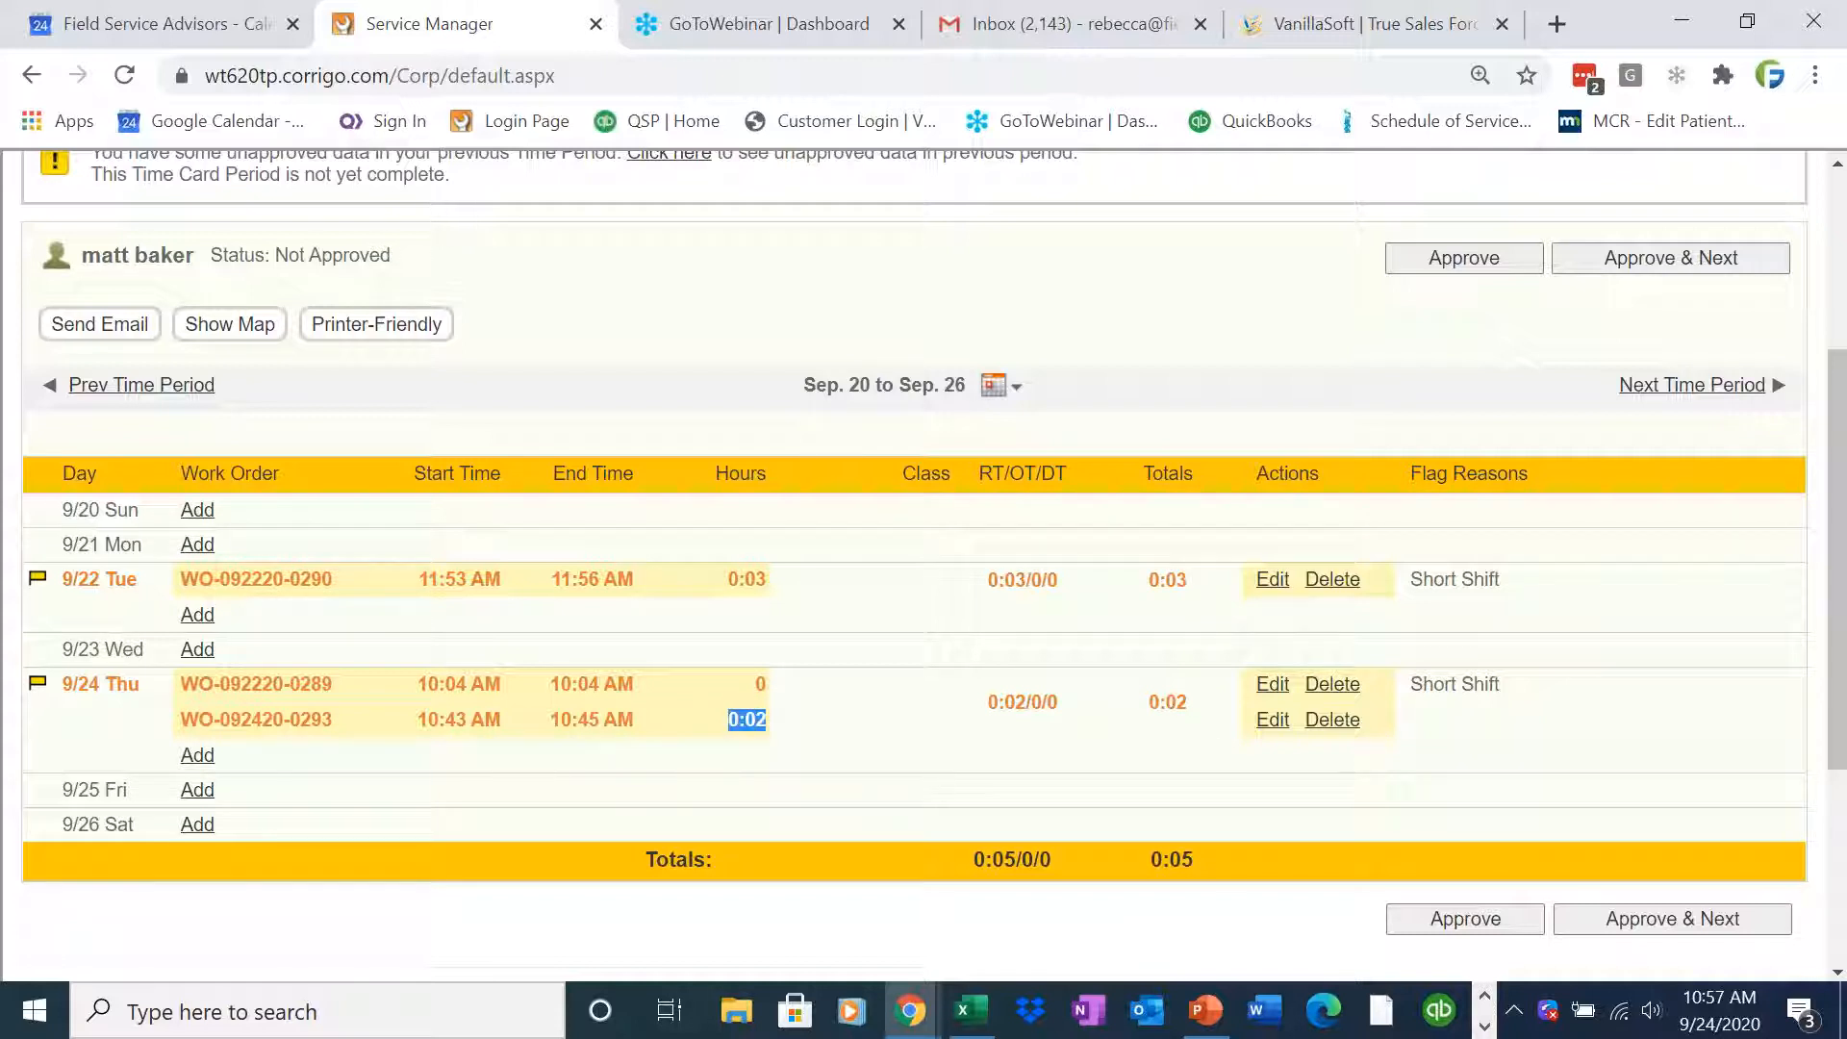
left_click(1267, 729)
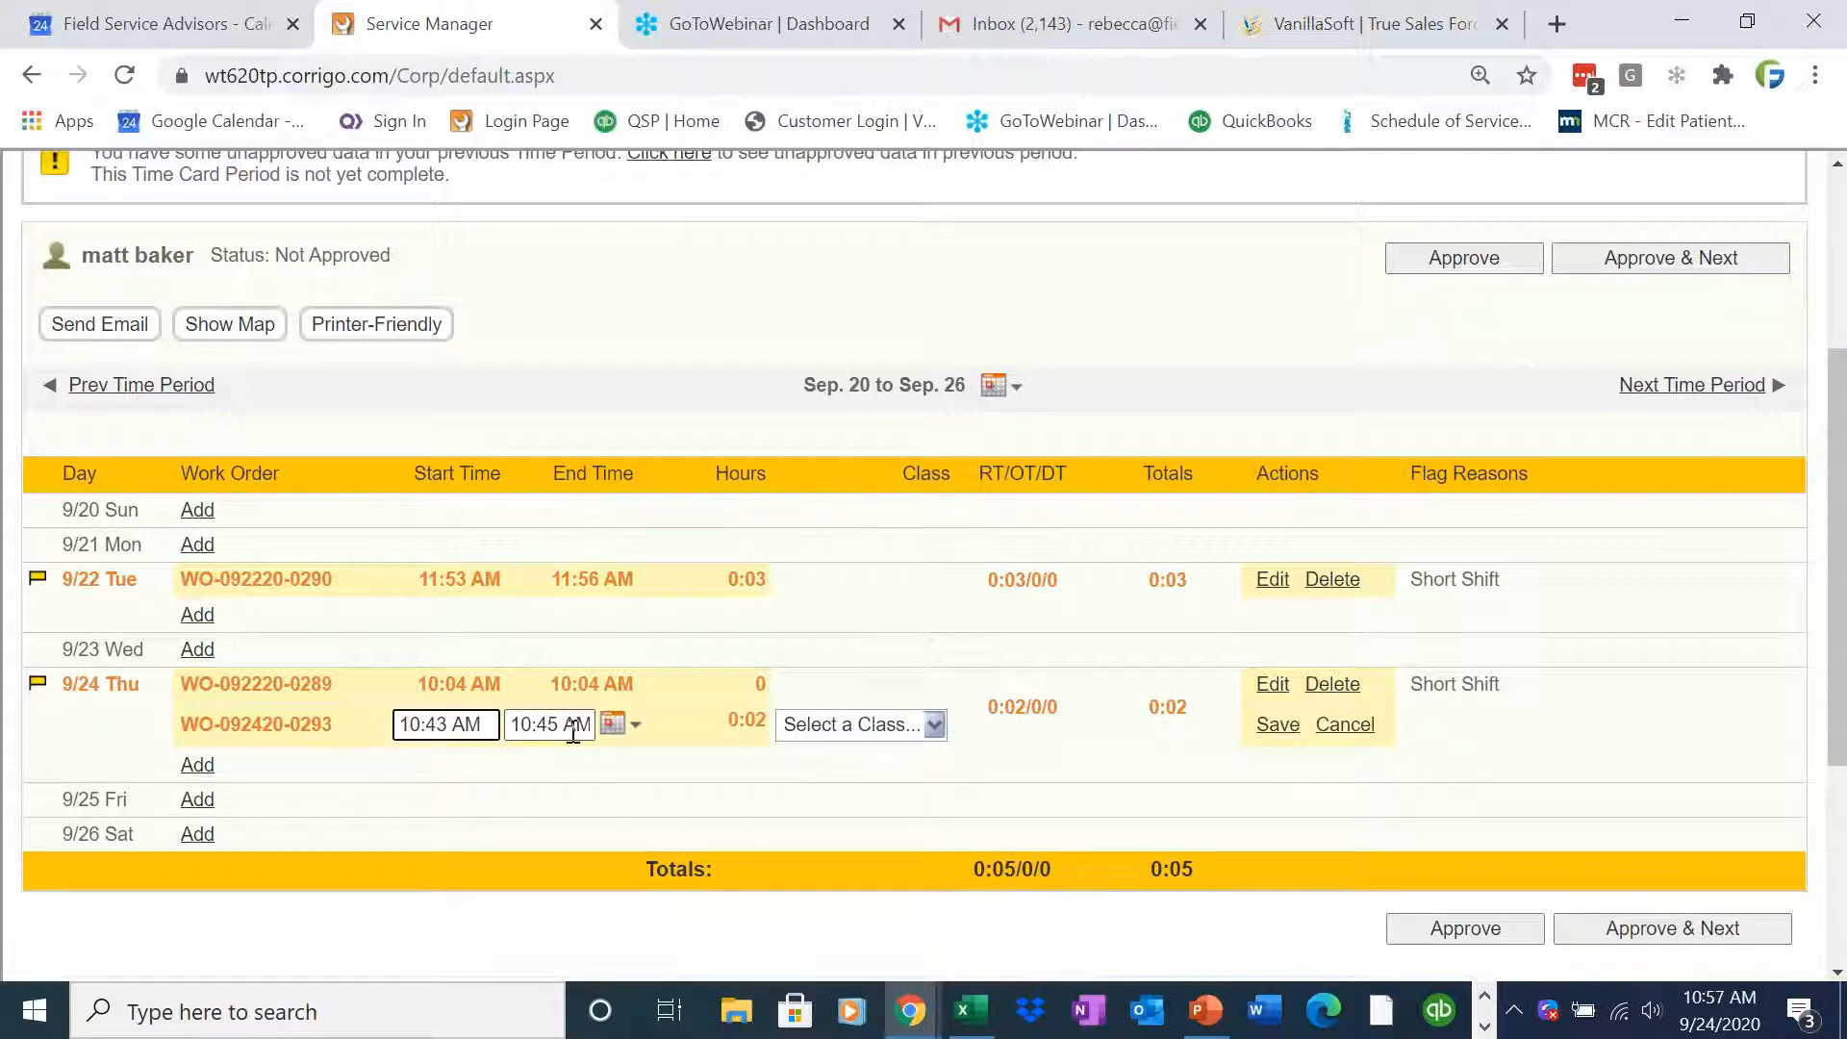
left_click_drag(492, 724, 332, 724)
left_click(590, 771)
left_click(1278, 724)
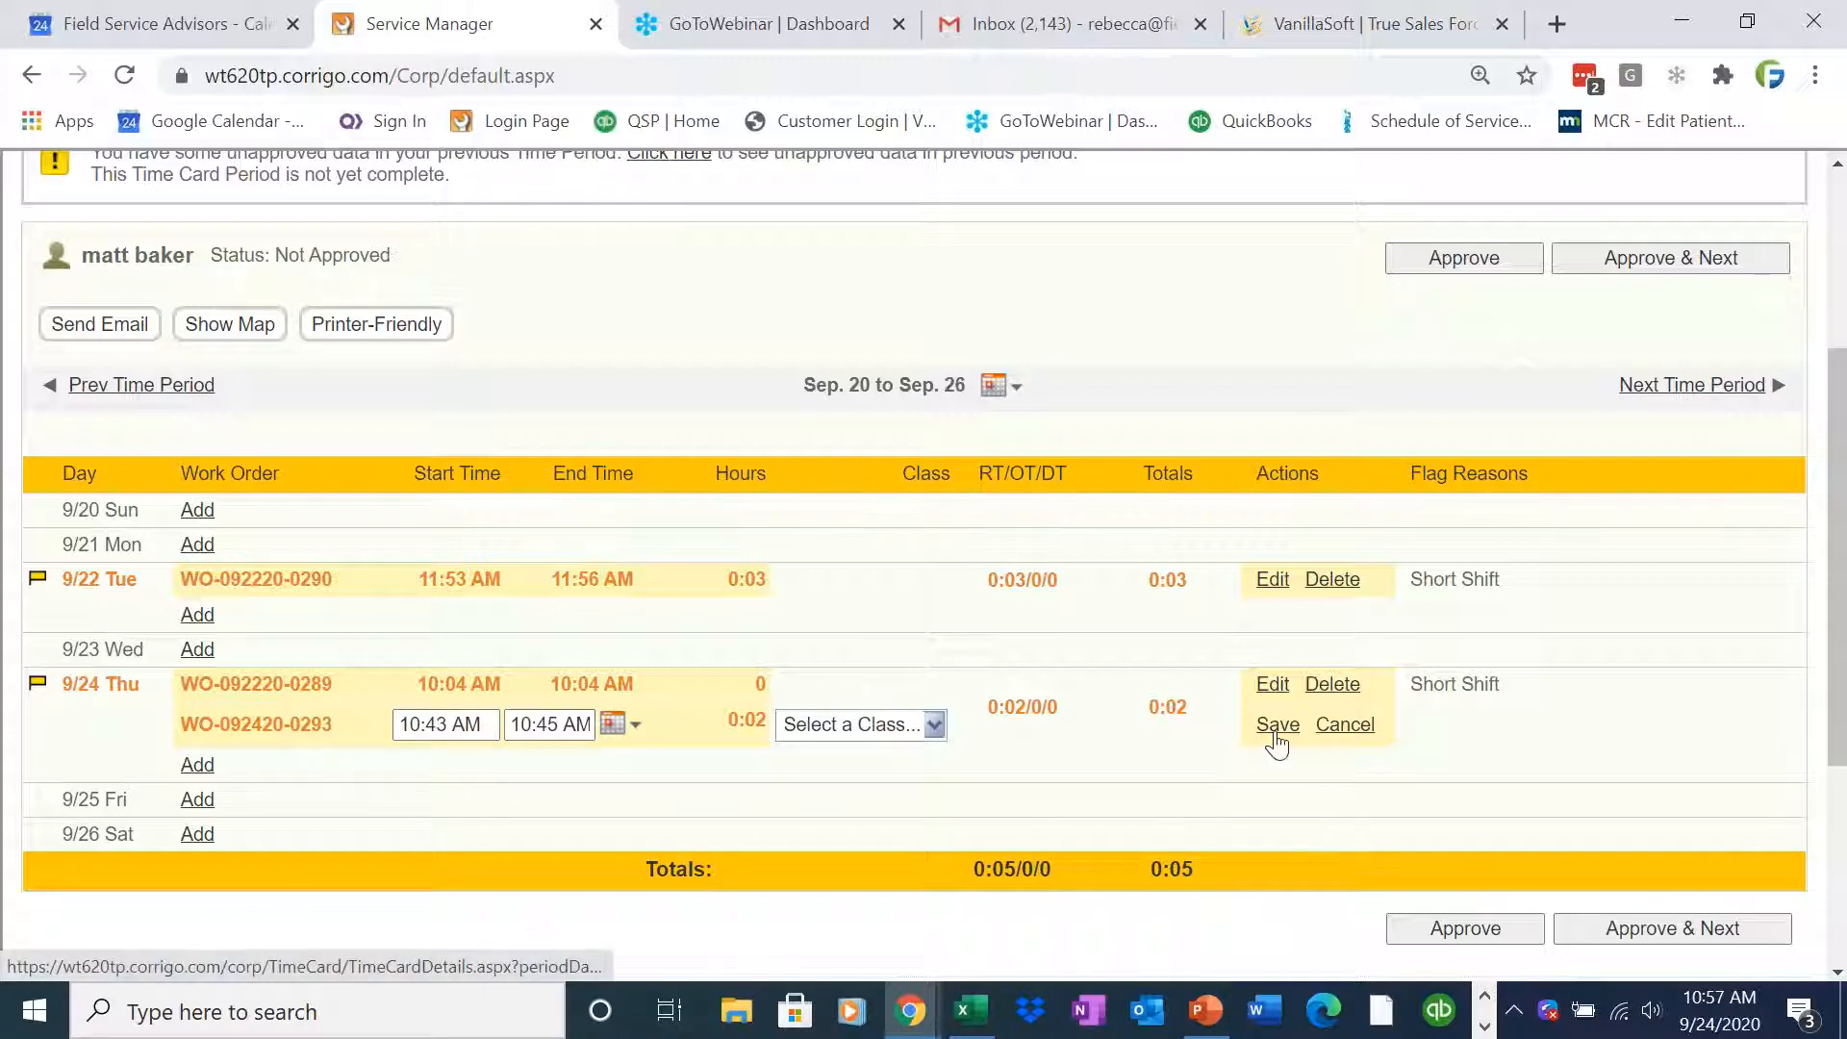
left_click_drag(990, 859, 974, 859)
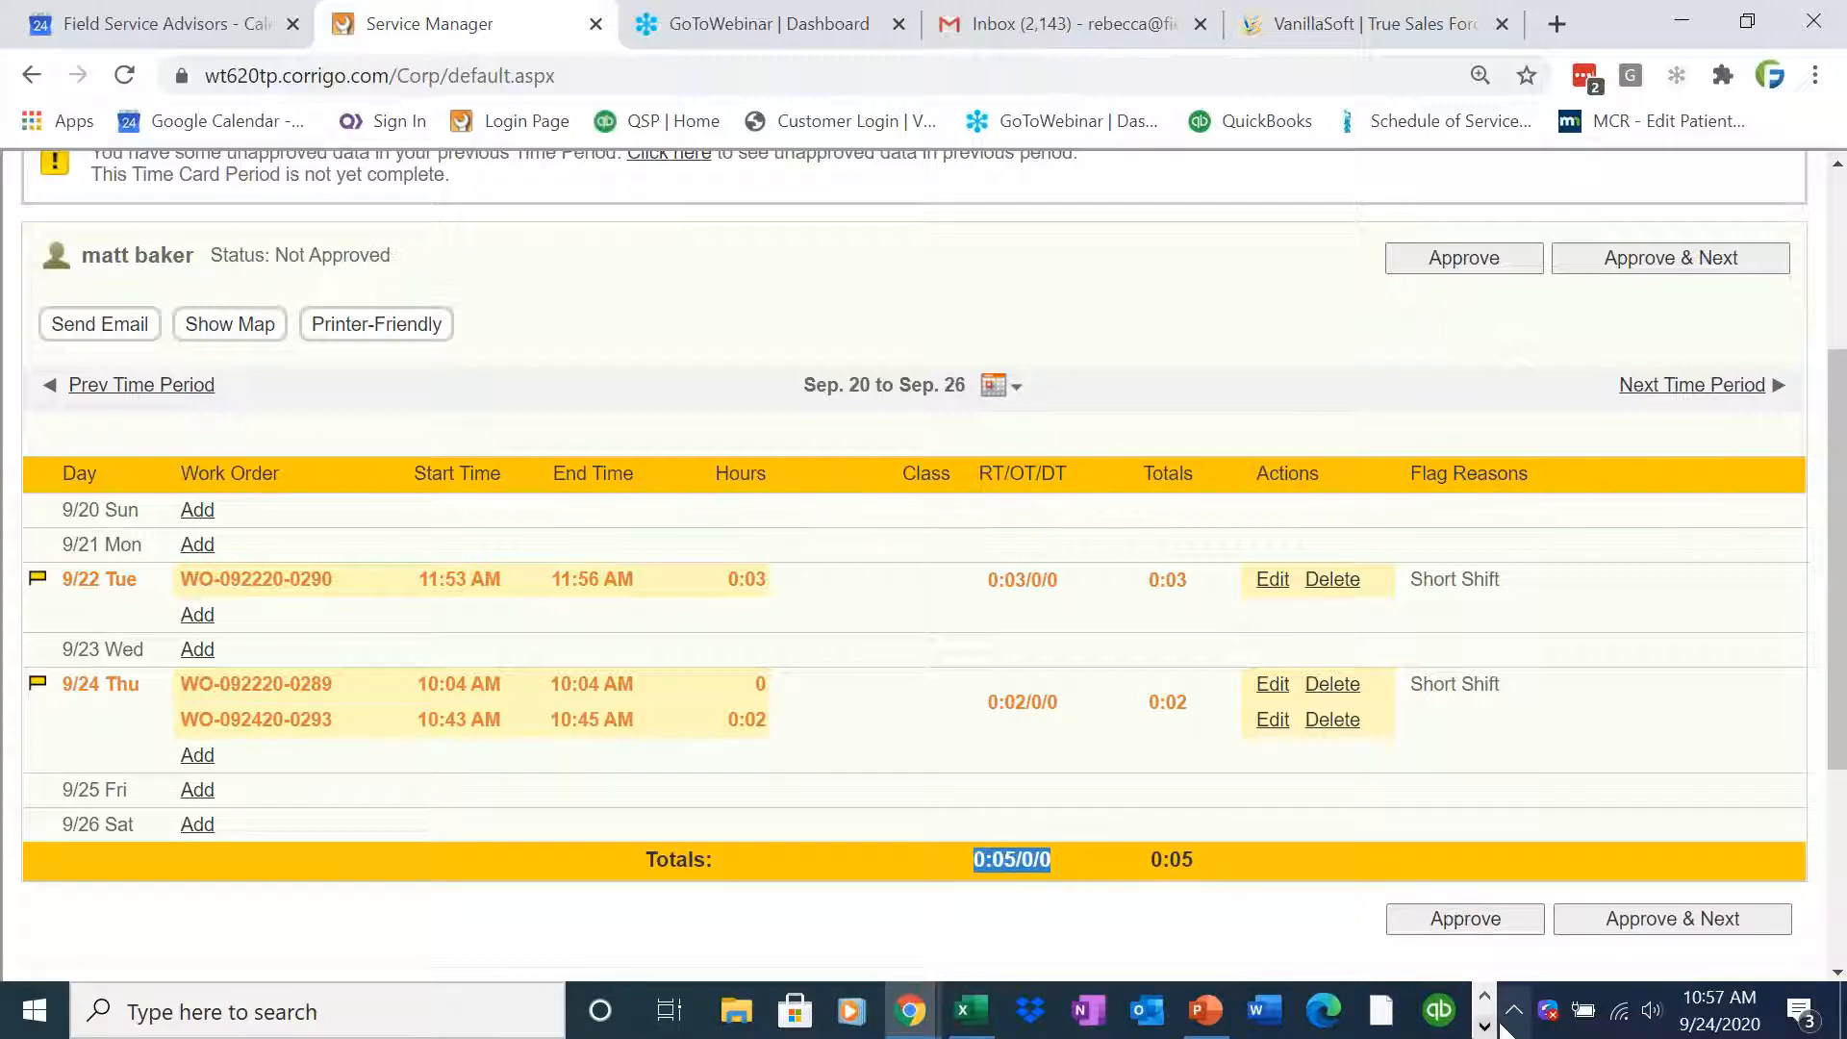
left_click(1485, 1027)
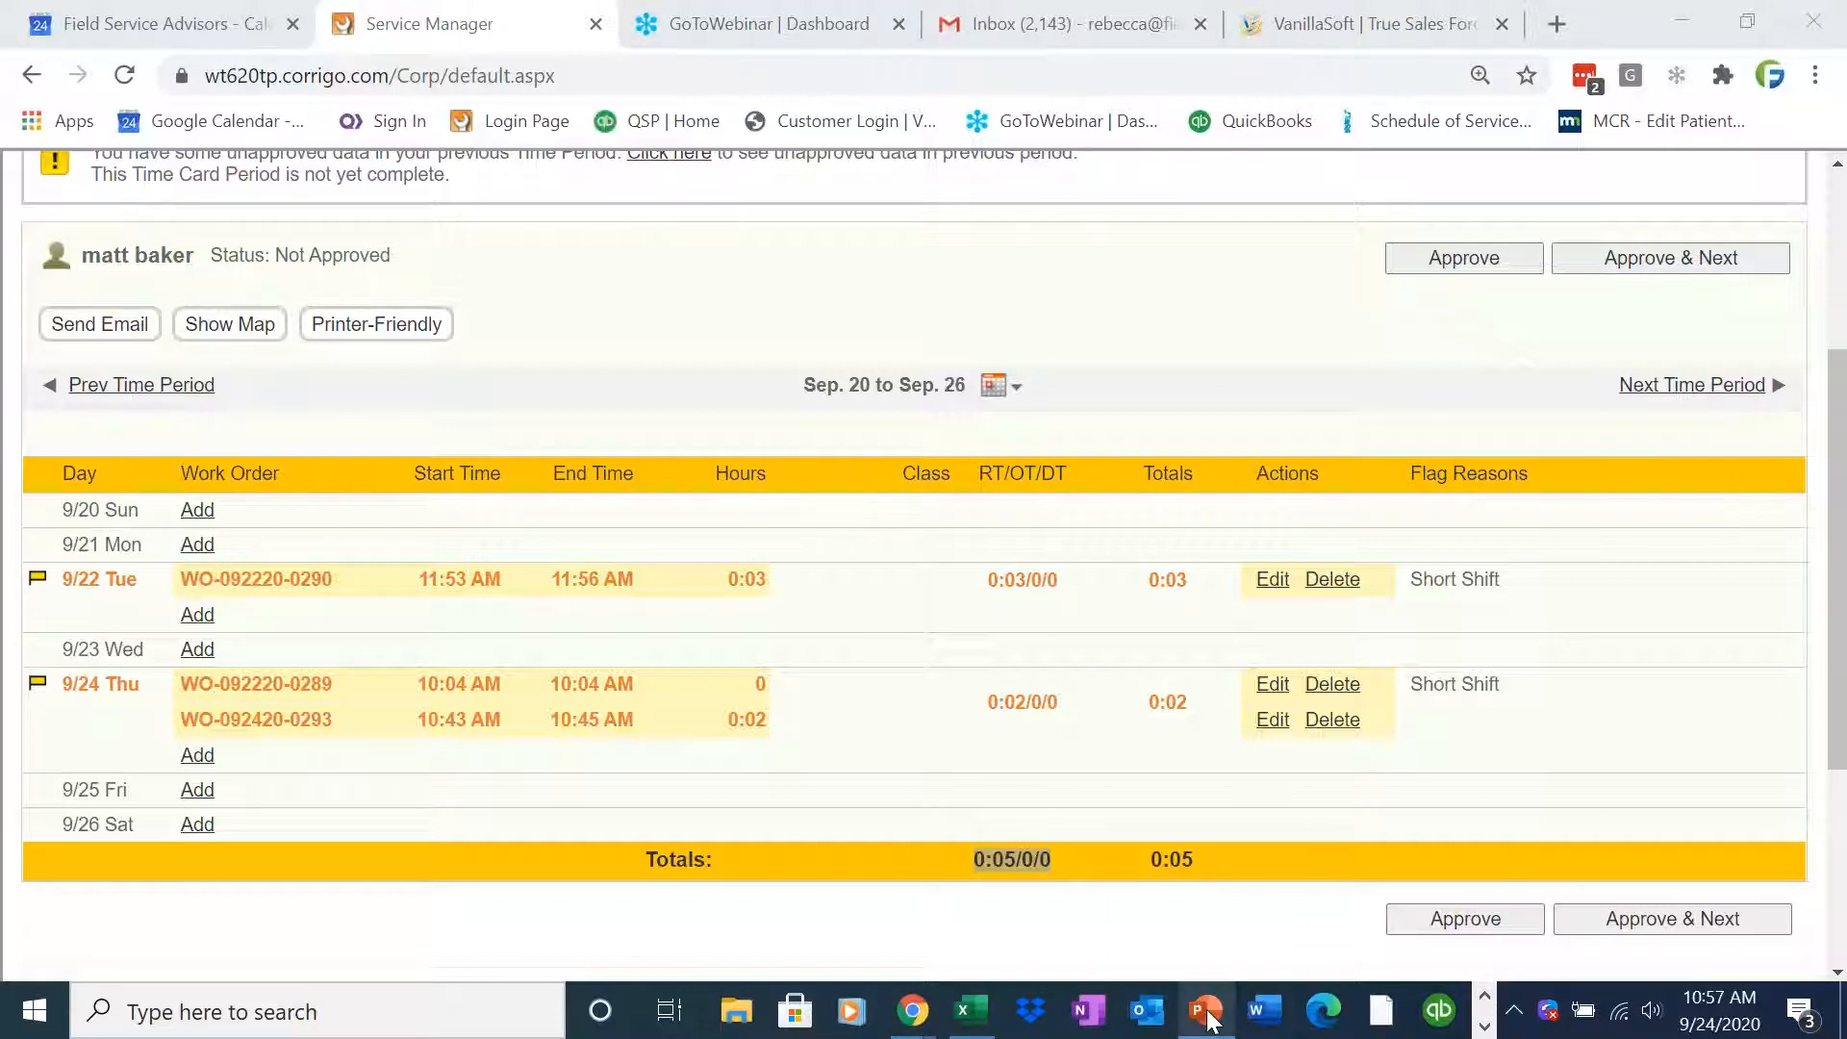
mouse_move(1206, 1012)
mouse_move(1210, 939)
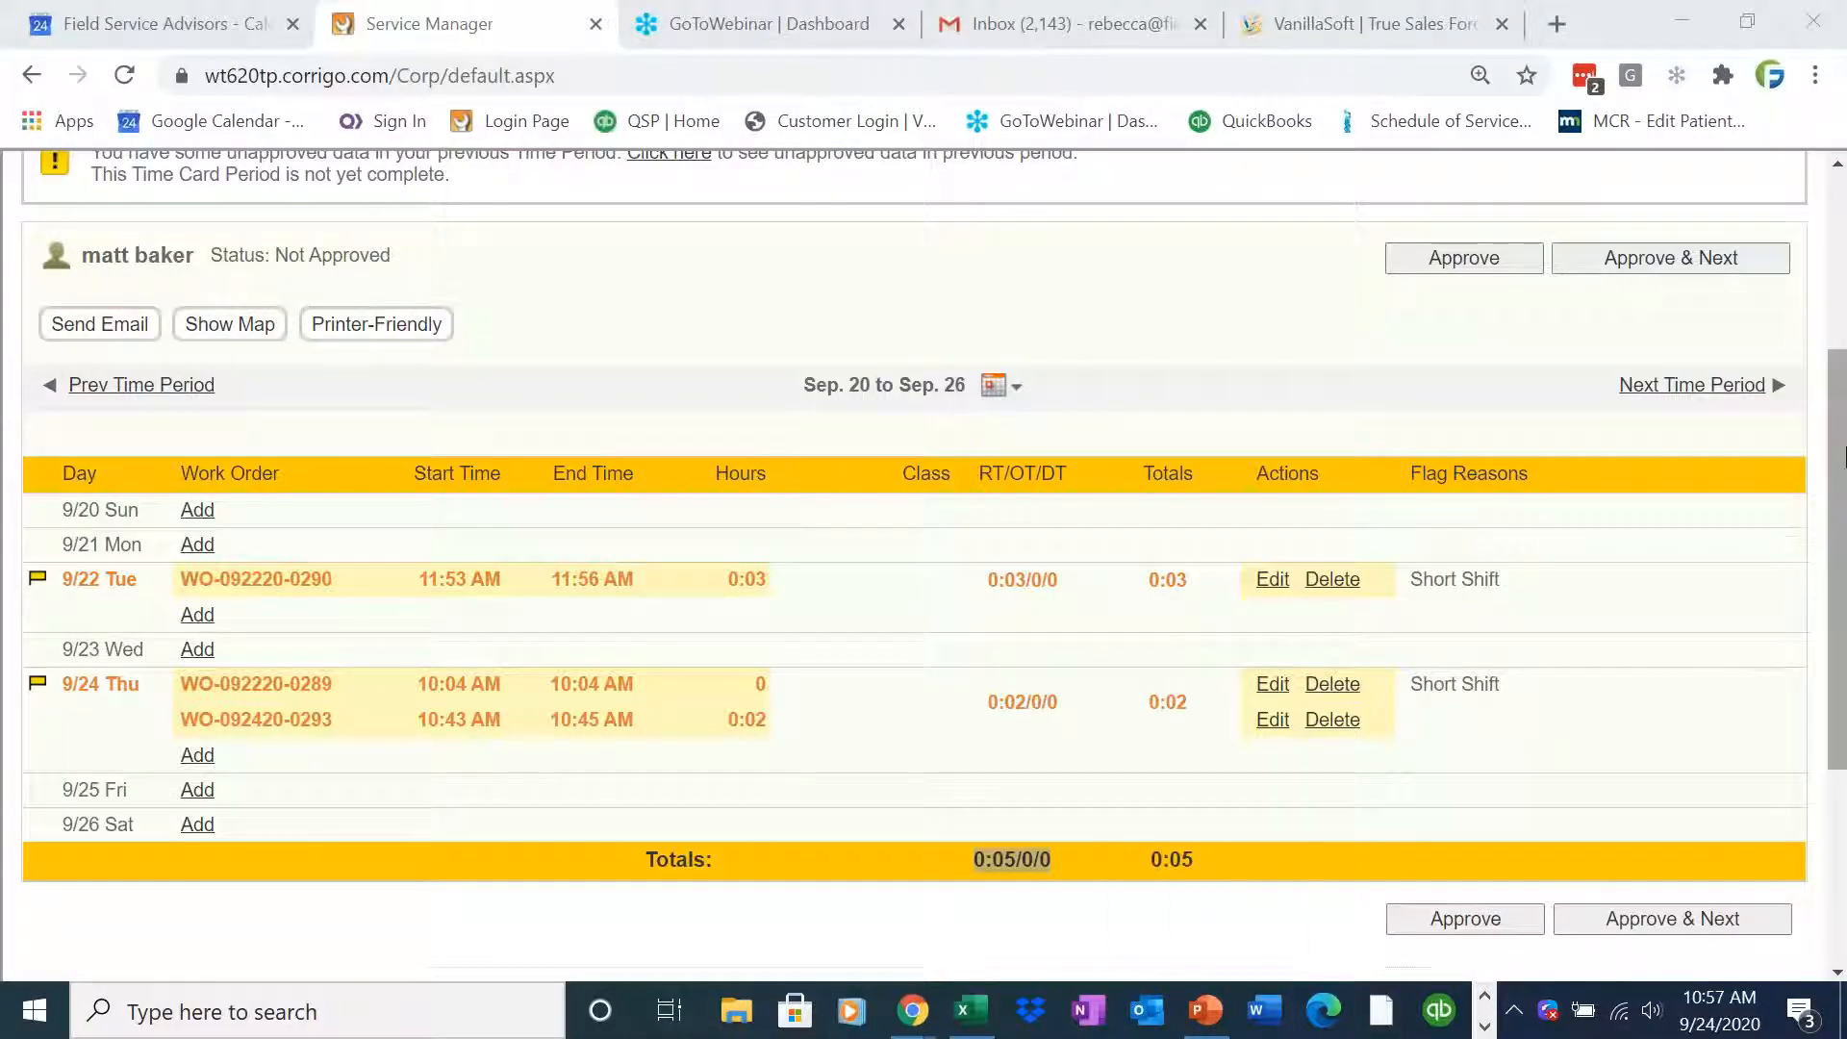
Open the Heppners Auto Body customer and start a new service agreement named Semi Annual PM Boiler
scroll(1844, 458, "up", 3)
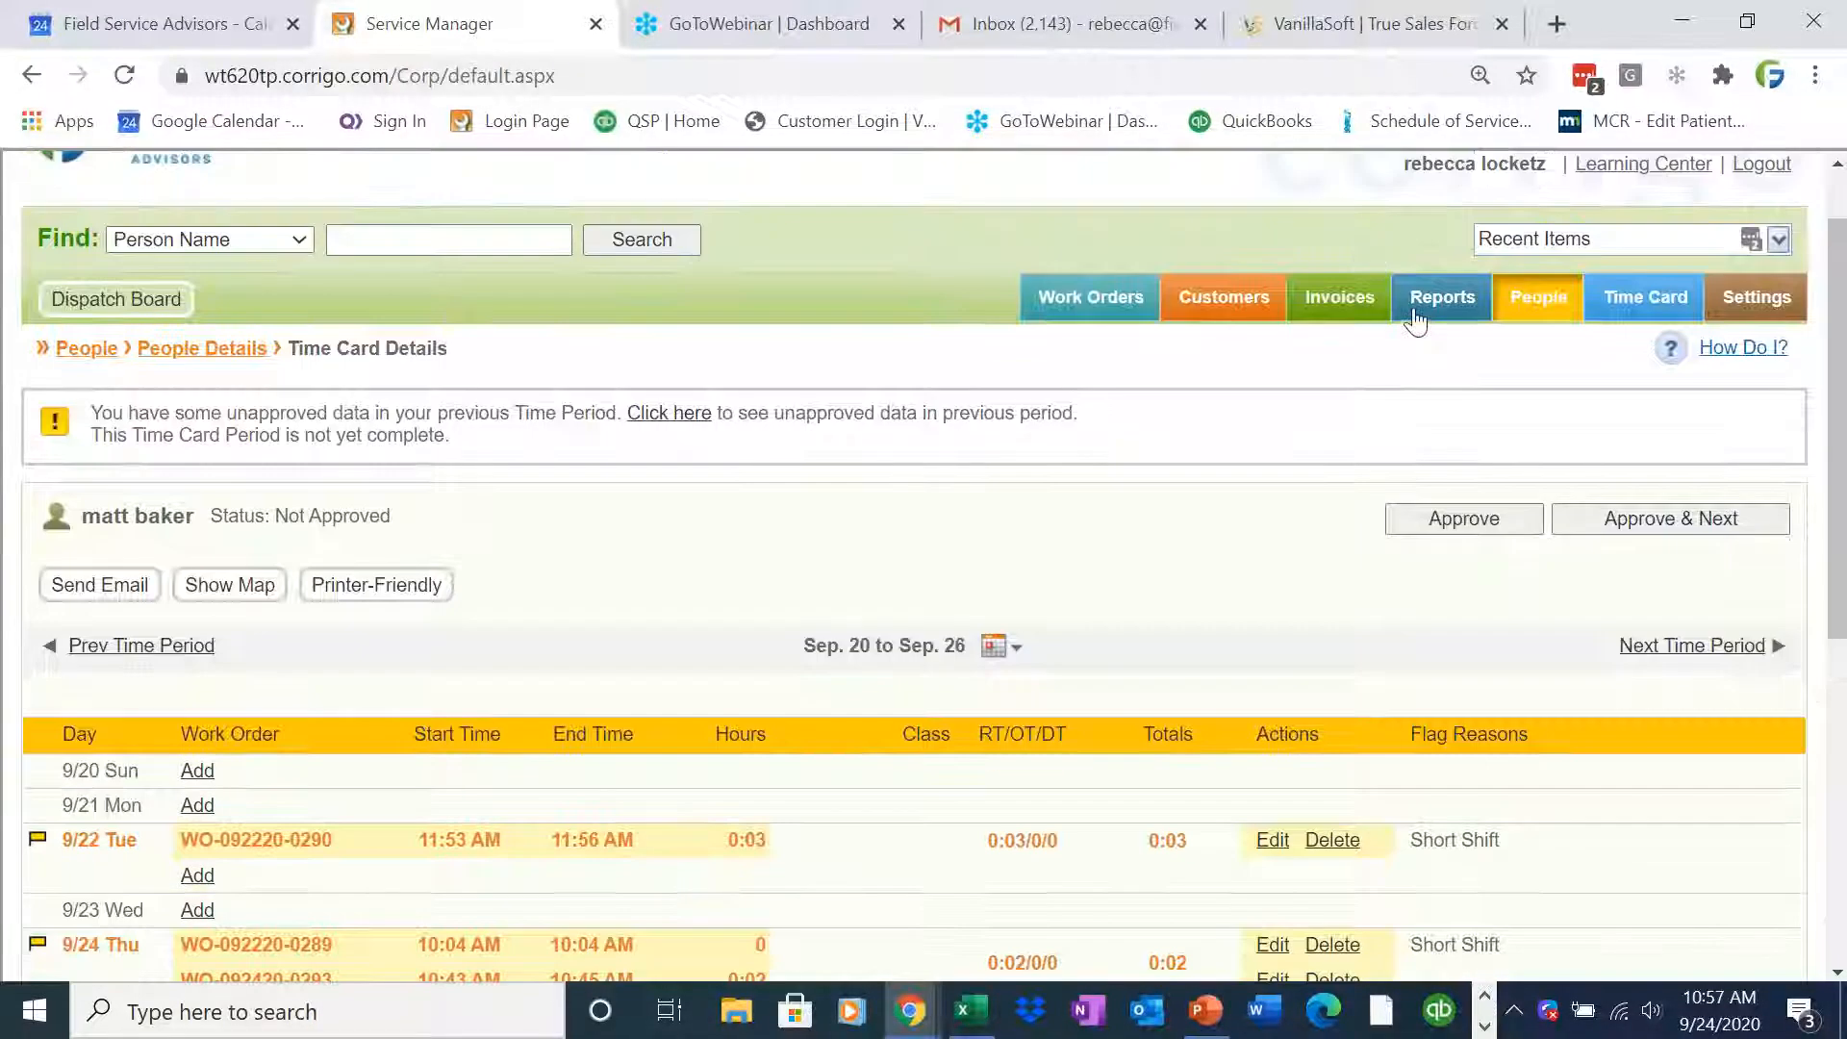
left_click(1245, 297)
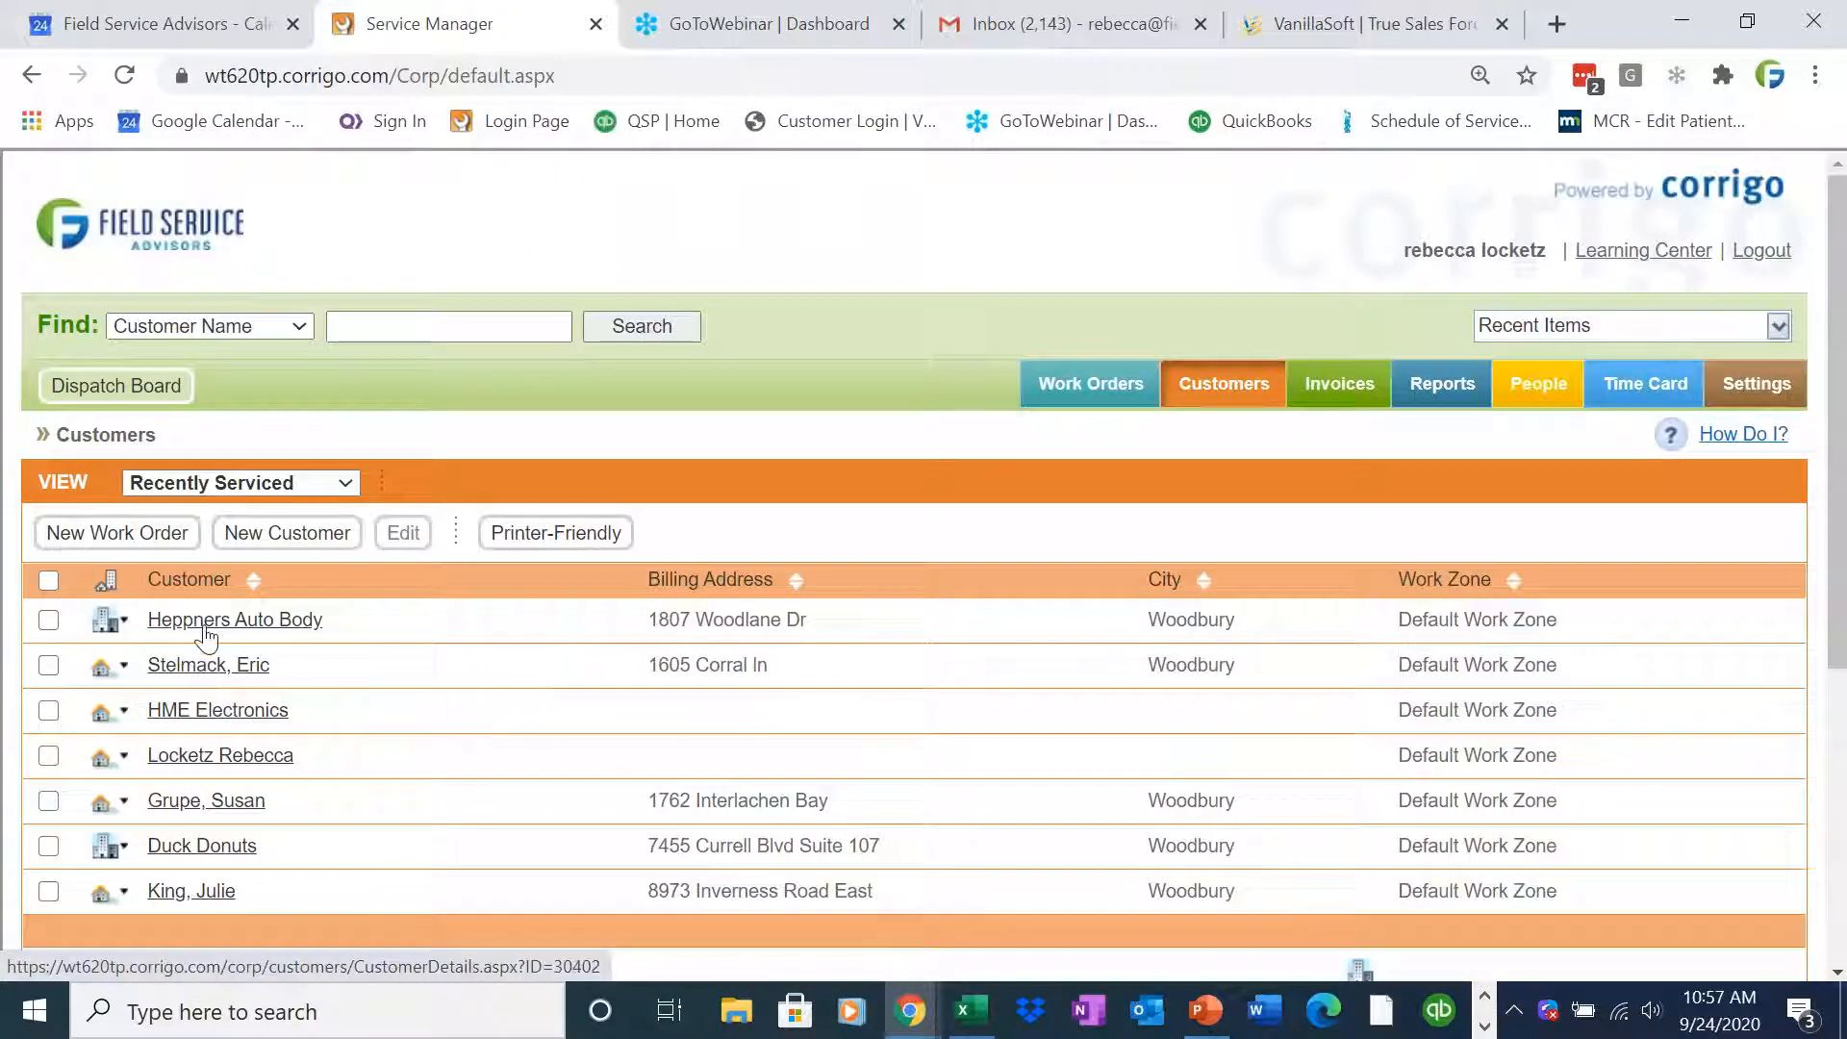
left_click(206, 623)
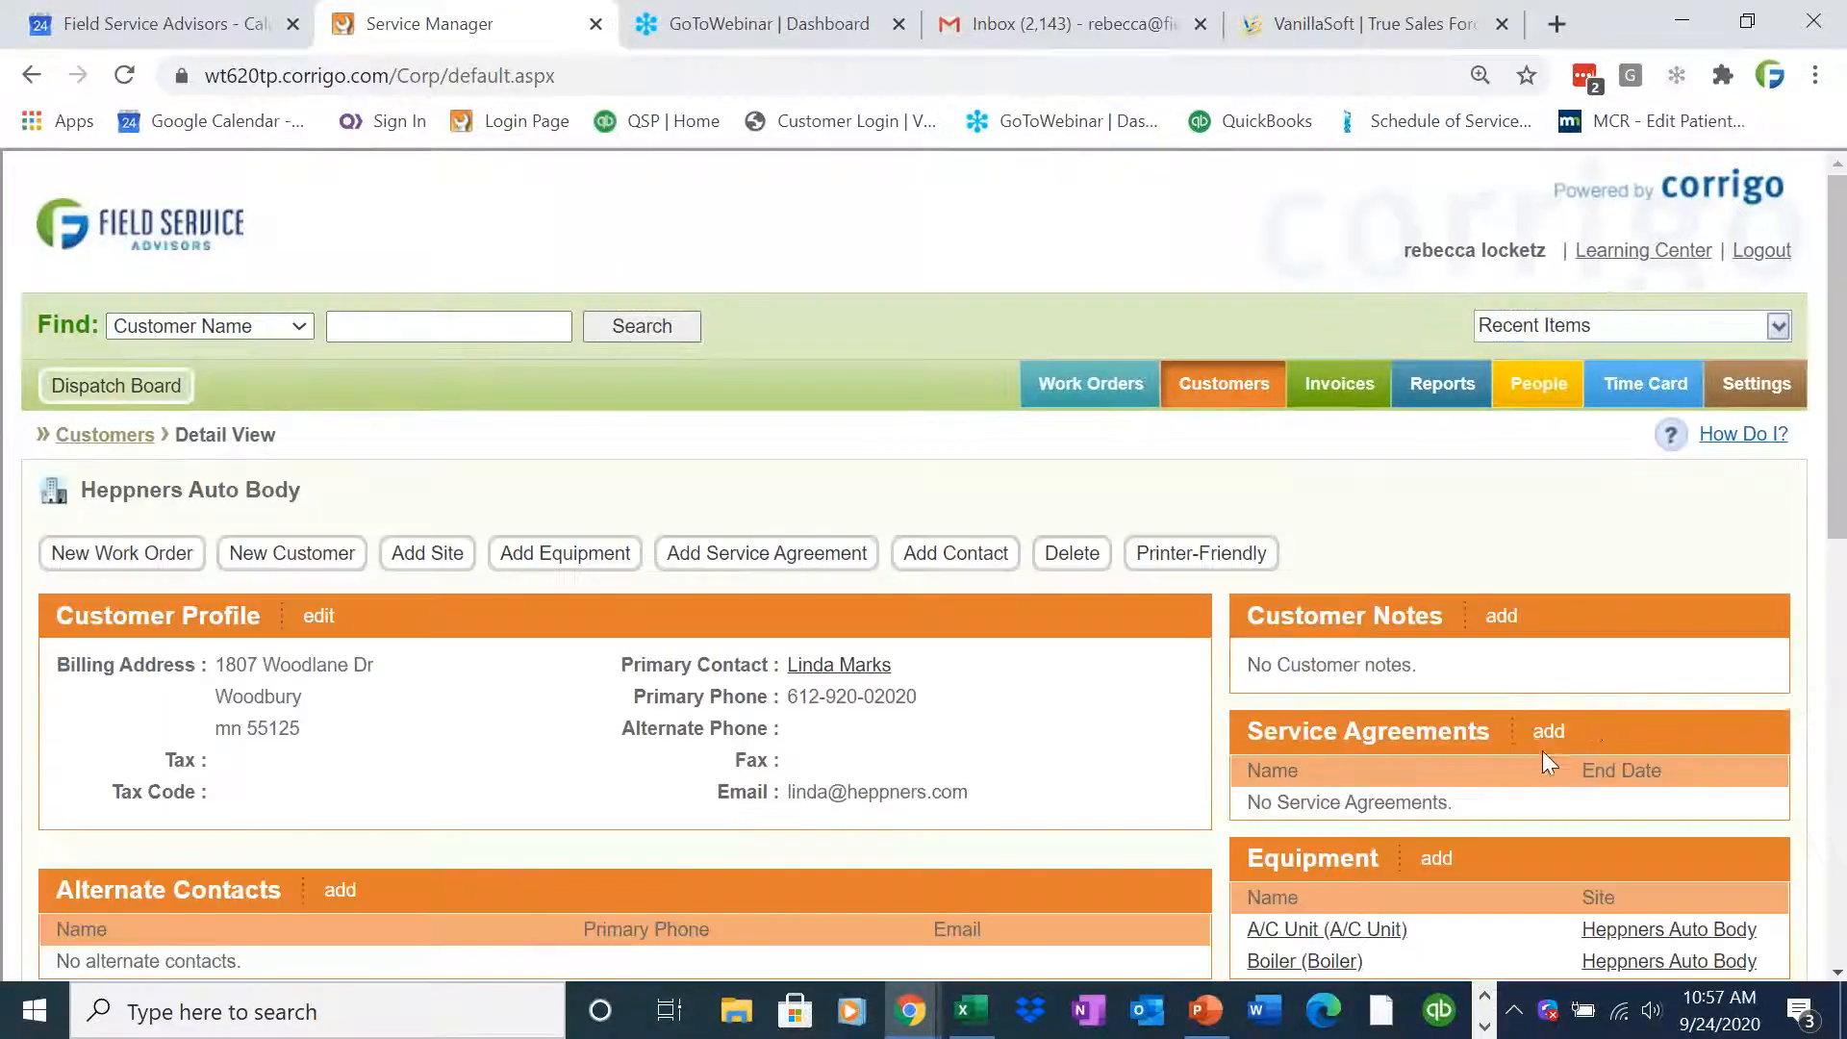
left_click(1548, 732)
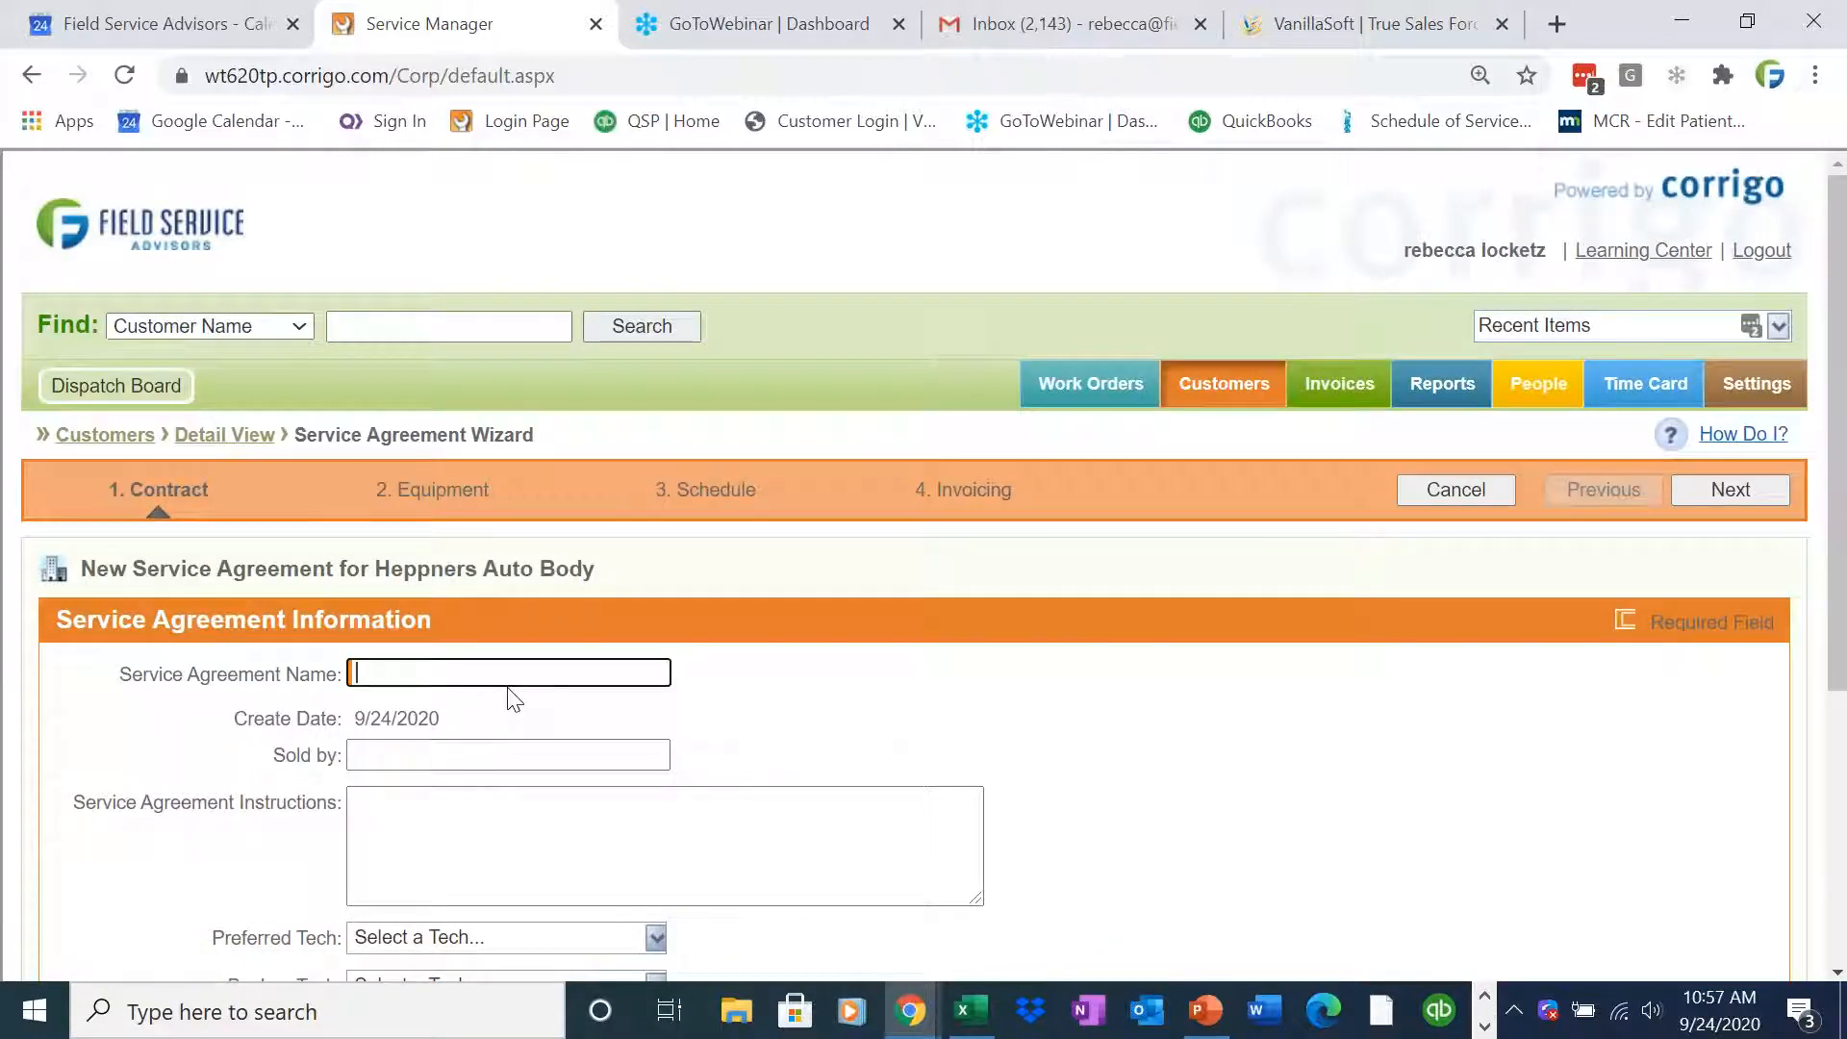
type("Semi Annual PM Boiler")
left_click(1727, 490)
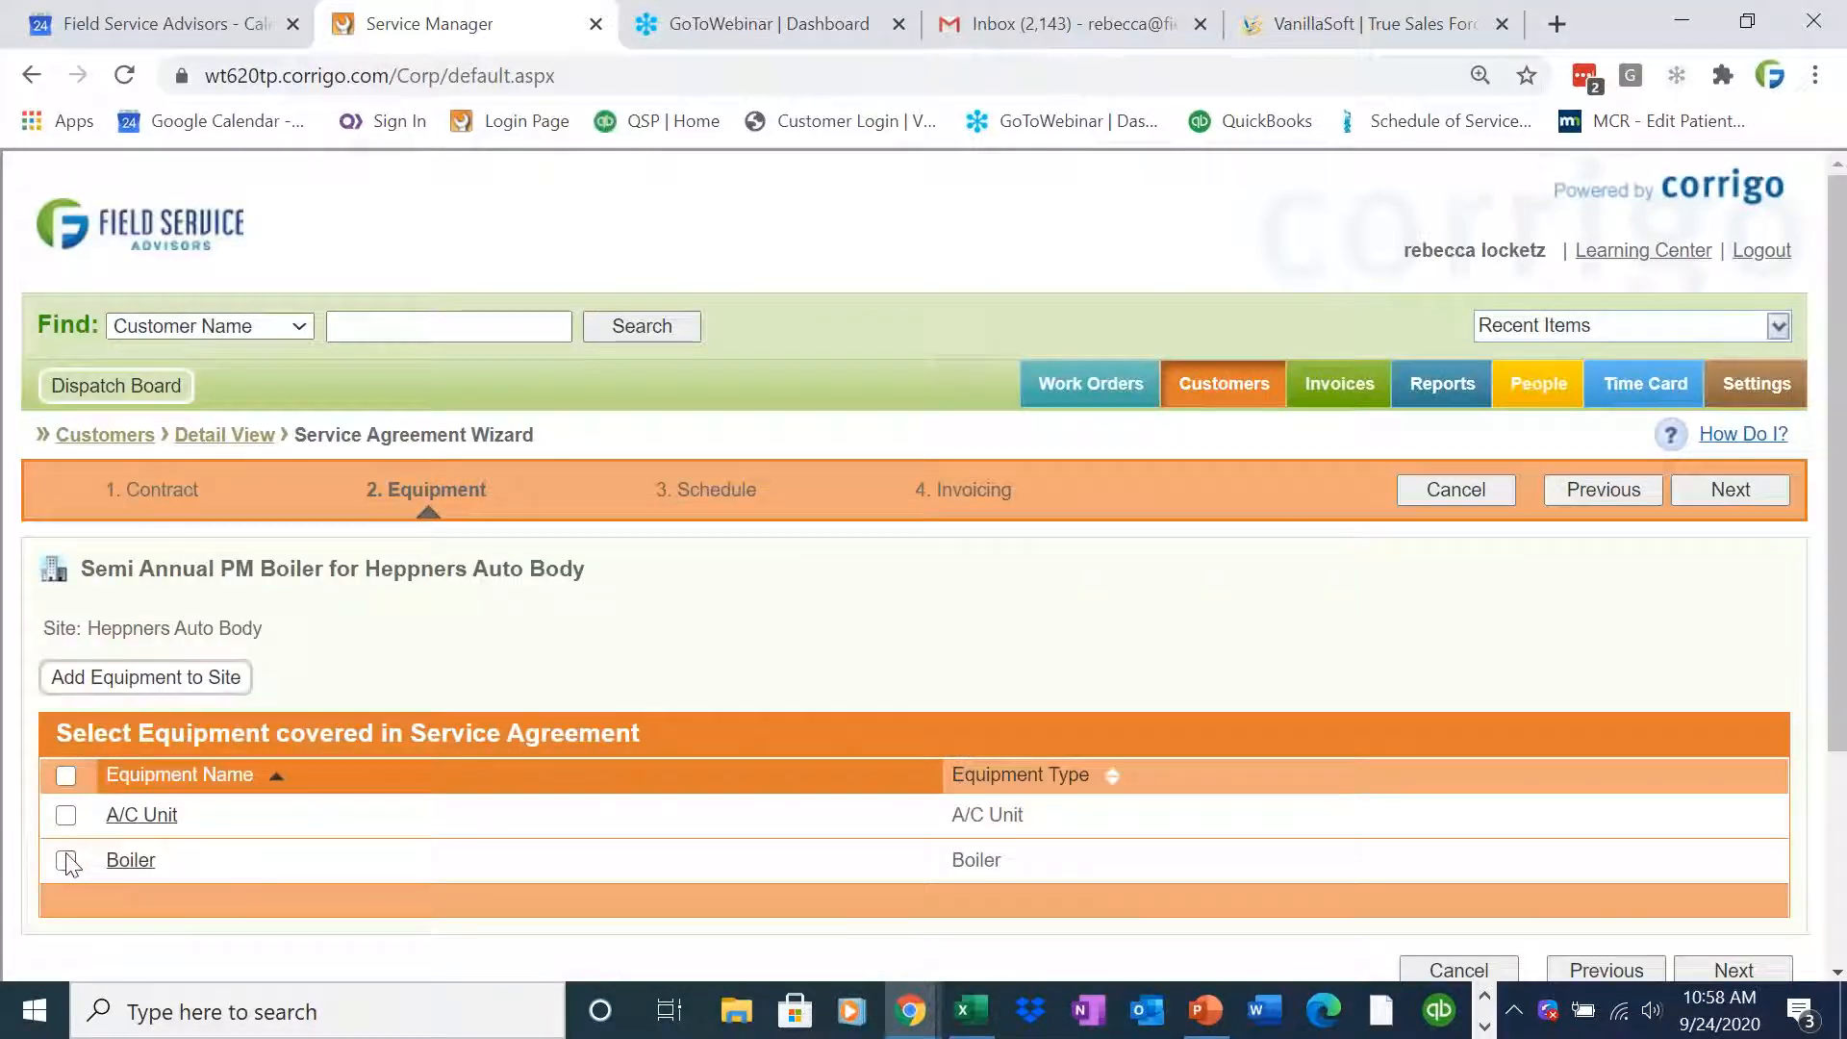
Select the Boiler as covered equipment and open the Add Checklist form on the schedule page
left_click(72, 861)
left_click(1724, 490)
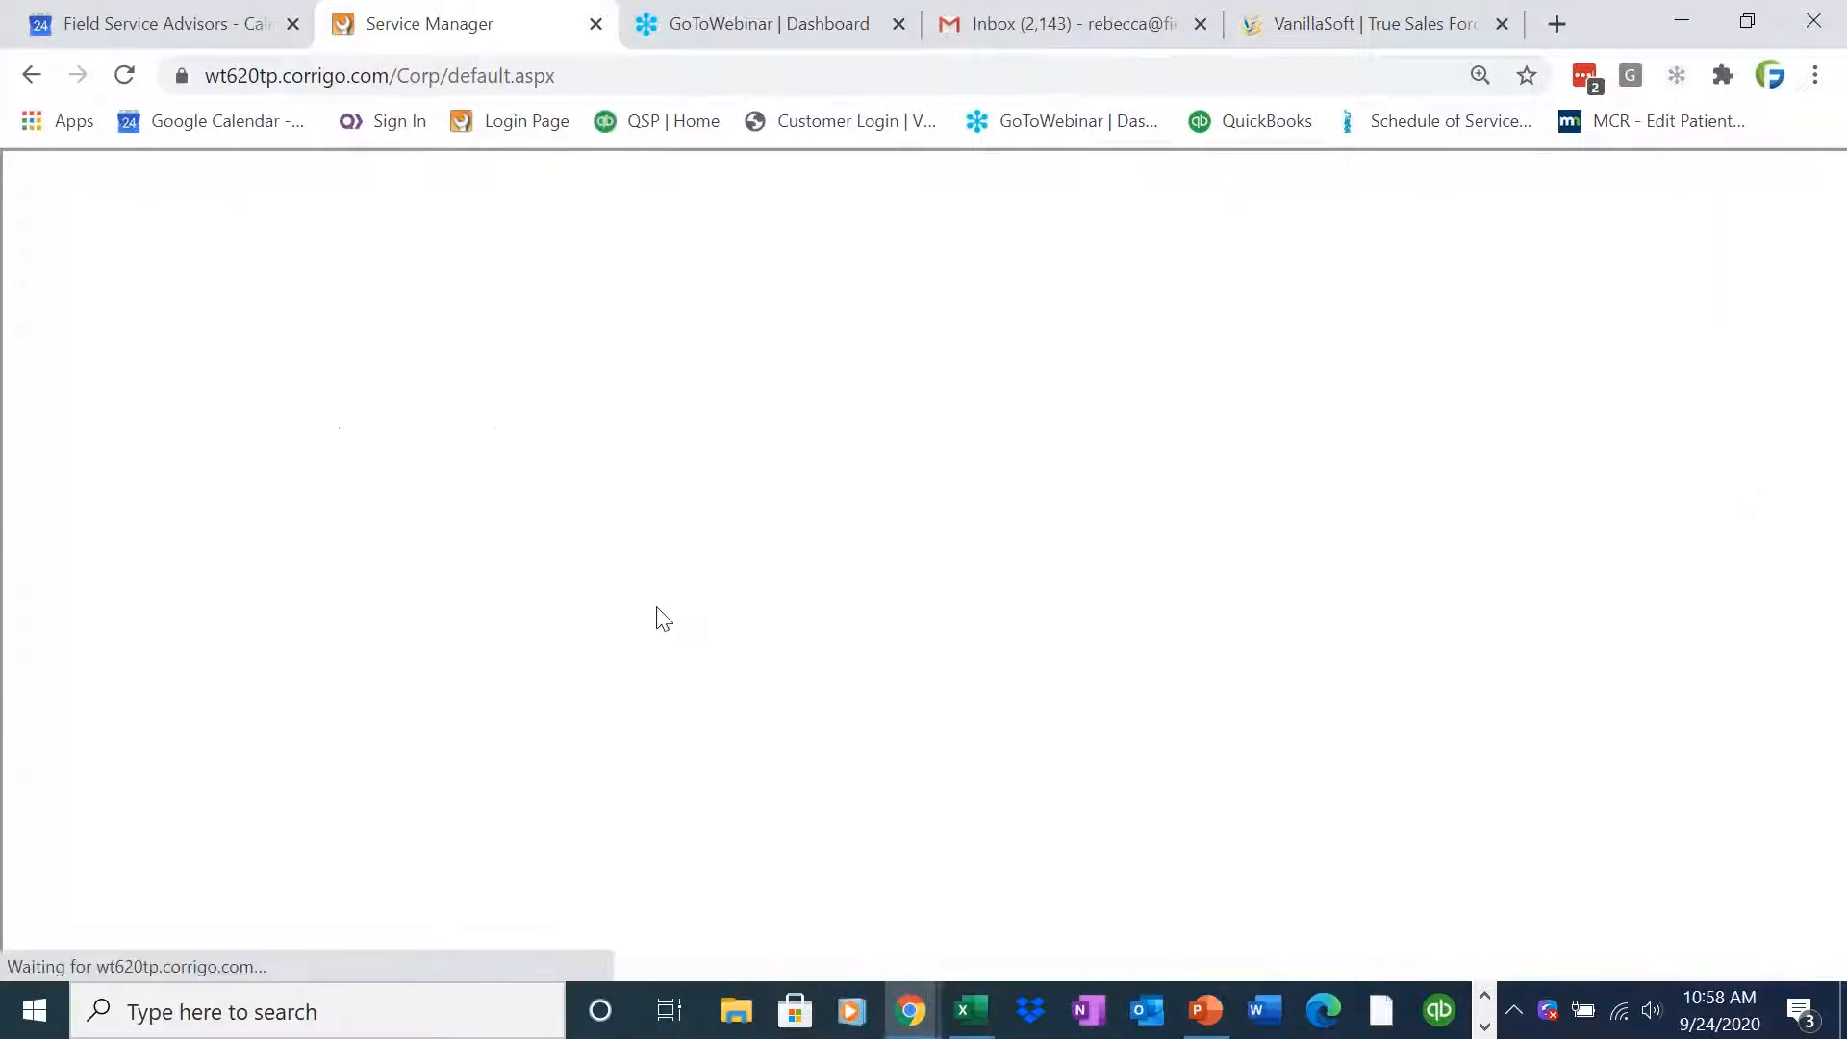
scroll(358, 592, "down", 3)
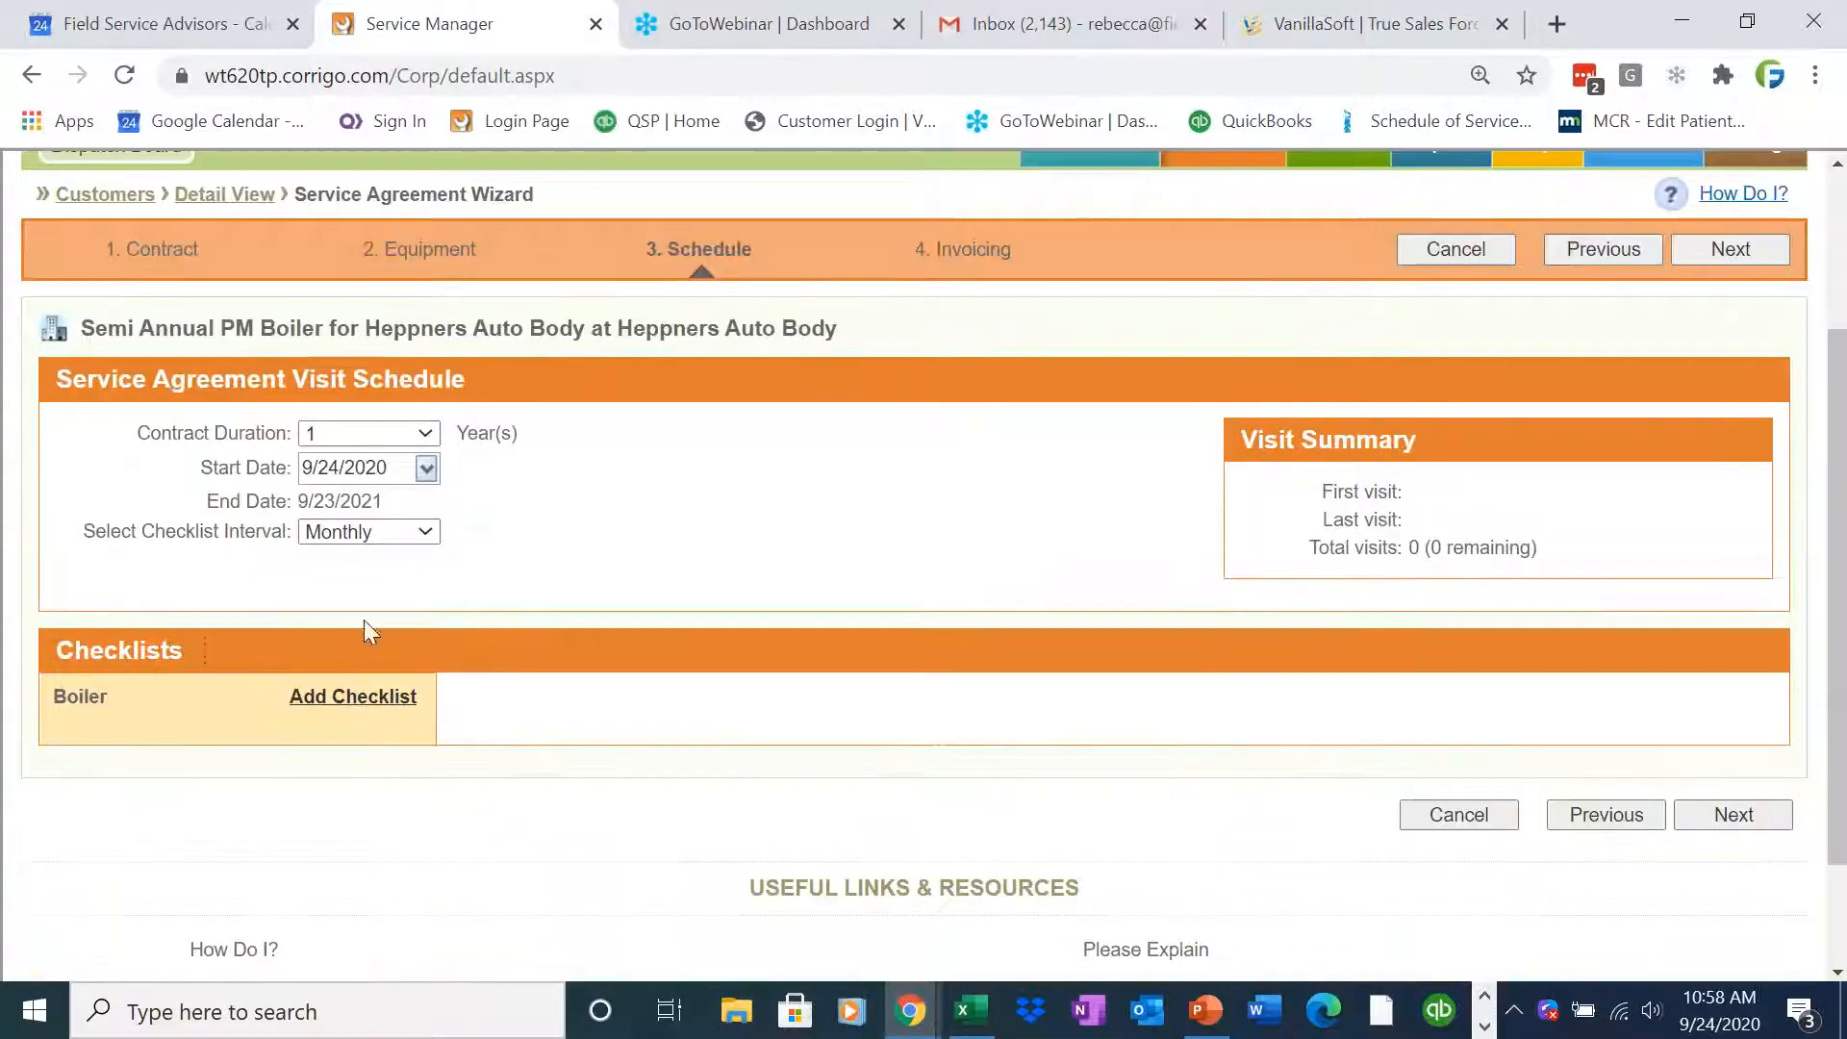
left_click(371, 712)
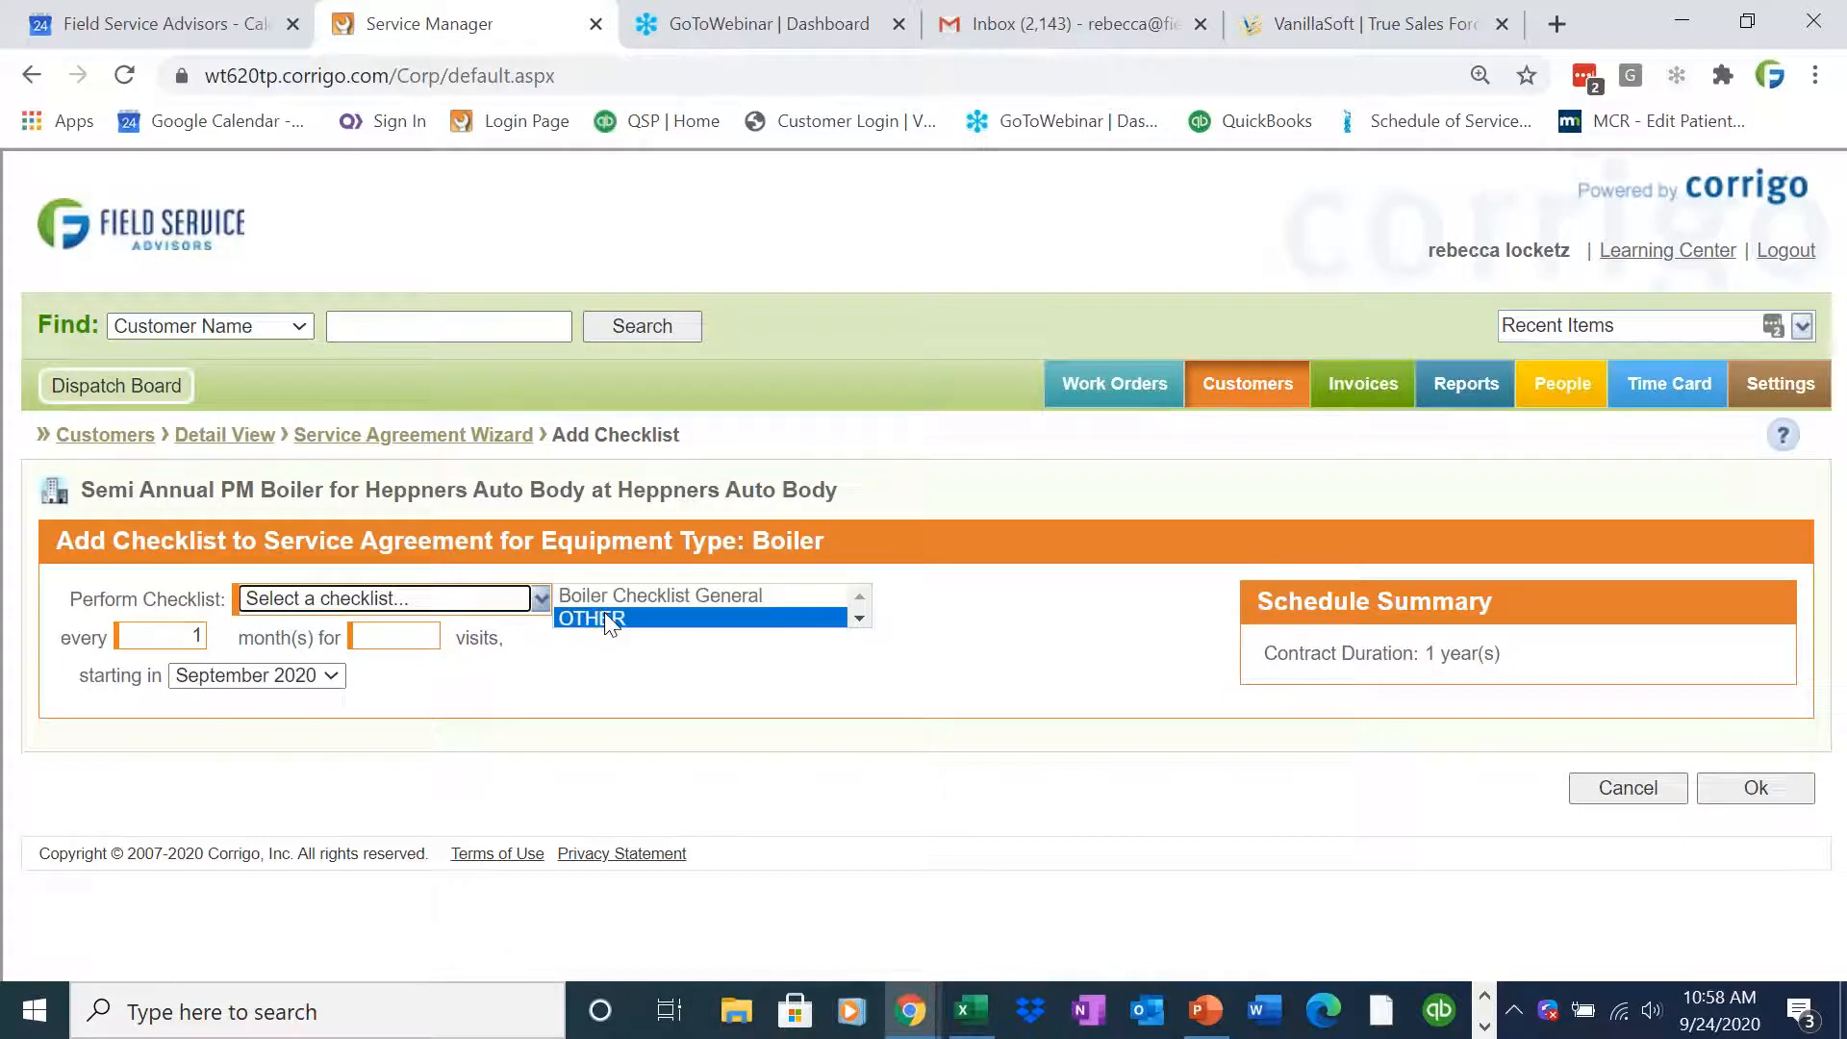
Add the Boiler Checklist General to the agreement, every 6 months for 2 visits starting September 2020
left_click(616, 597)
double_click(192, 642)
key("Tab")
scroll(1835, 690, "down", 1)
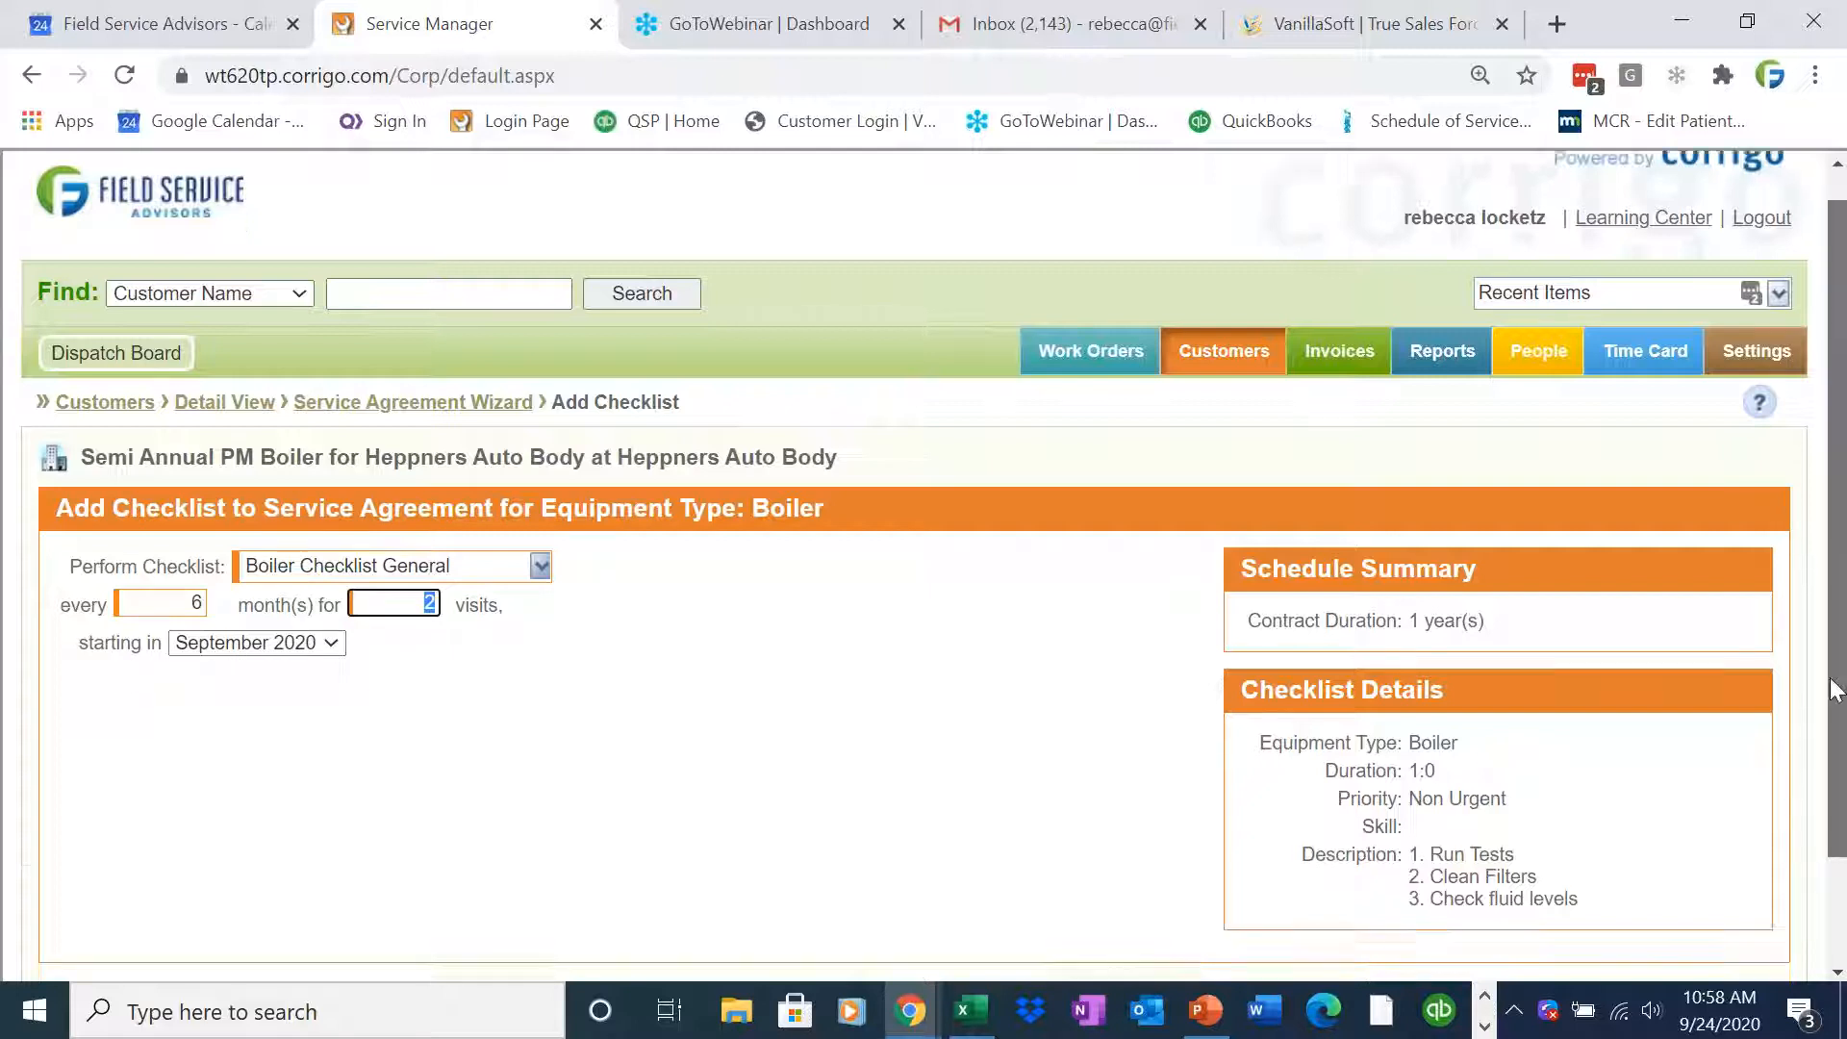
scroll(1836, 690, "down", 2)
left_click(1739, 898)
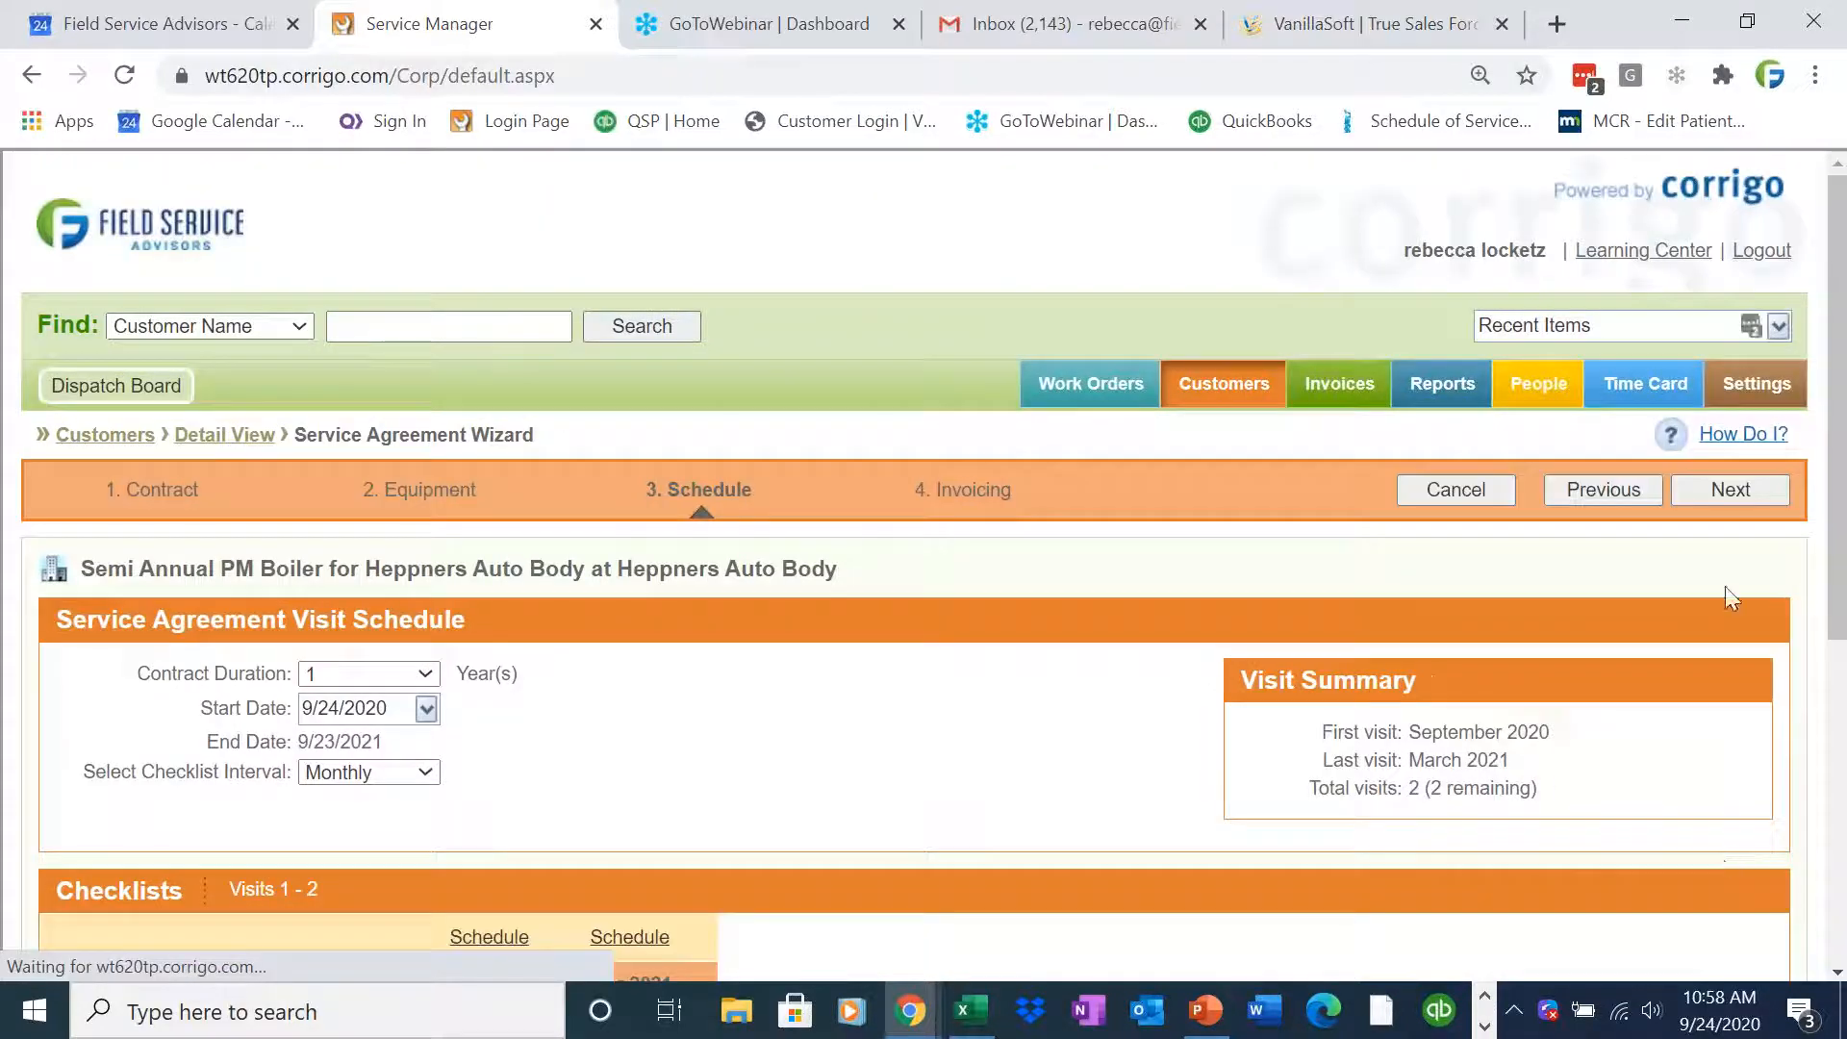
Advance to the invoicing step and set the contract price to $300 and the charge per future visit to $150
left_click_drag(1838, 569, 1840, 765)
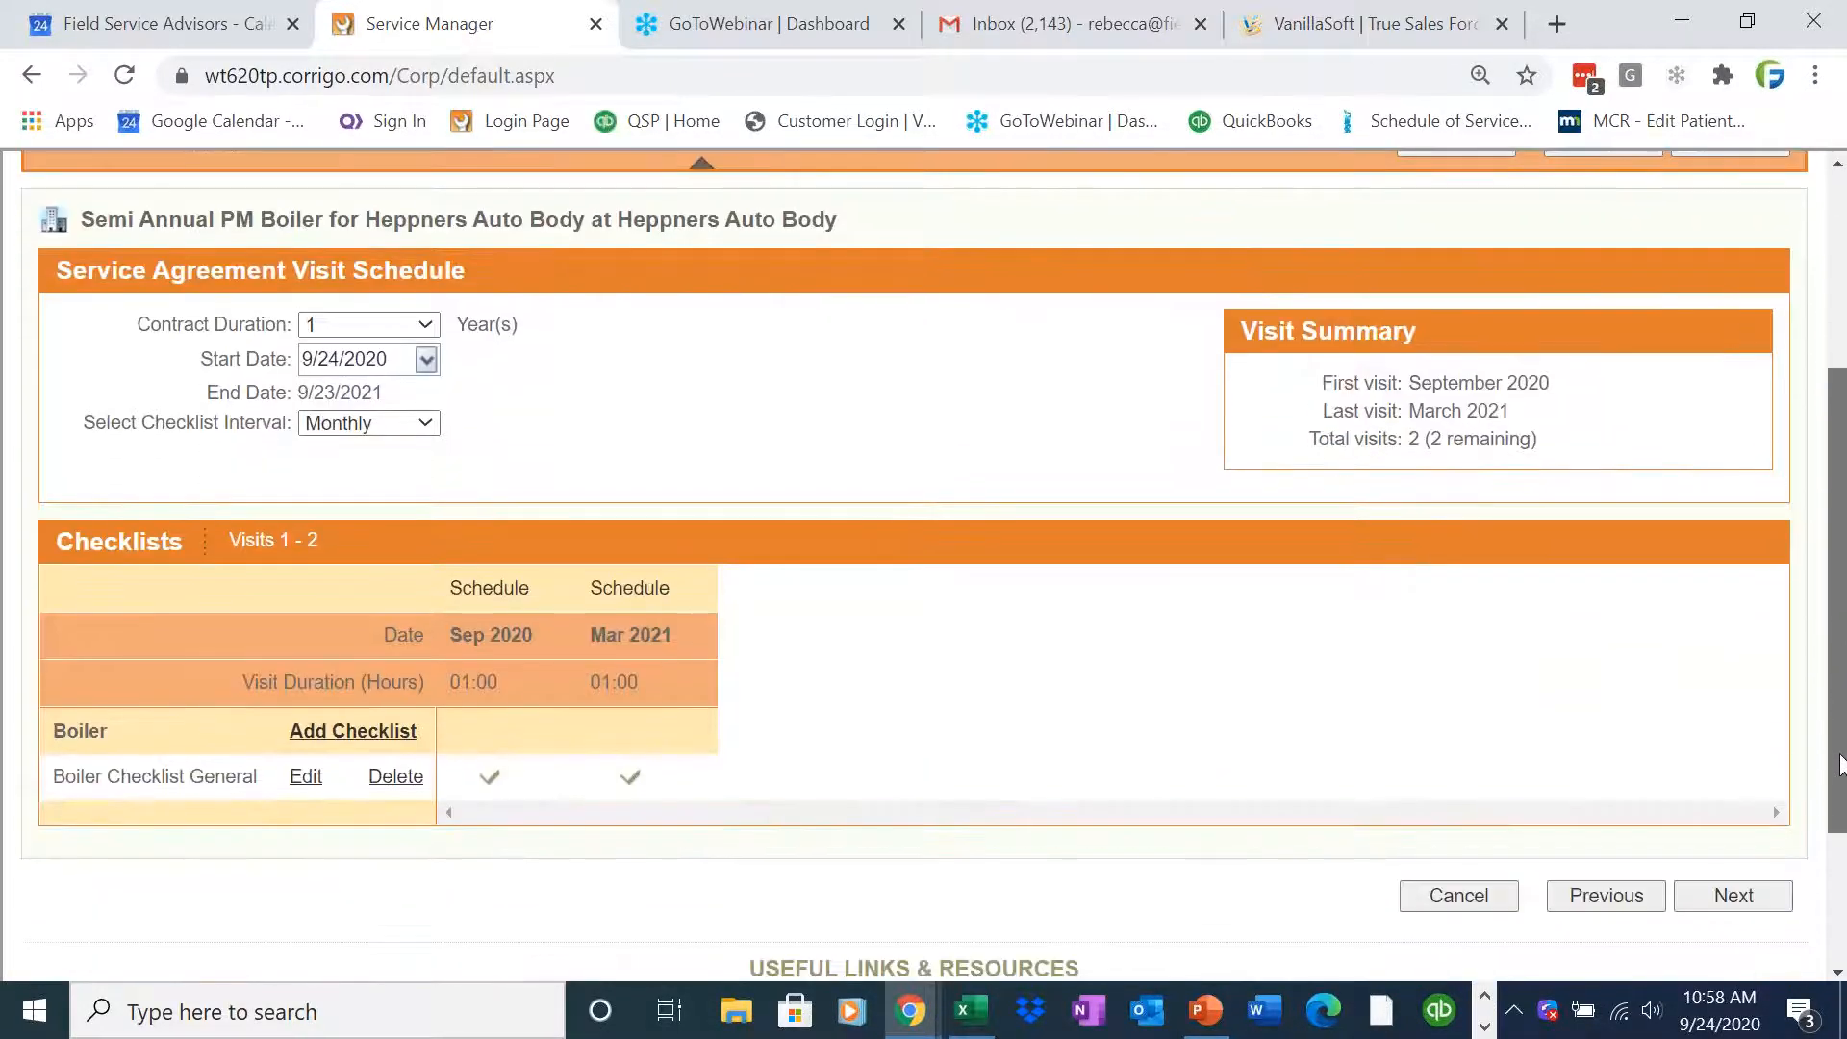
left_click(1773, 902)
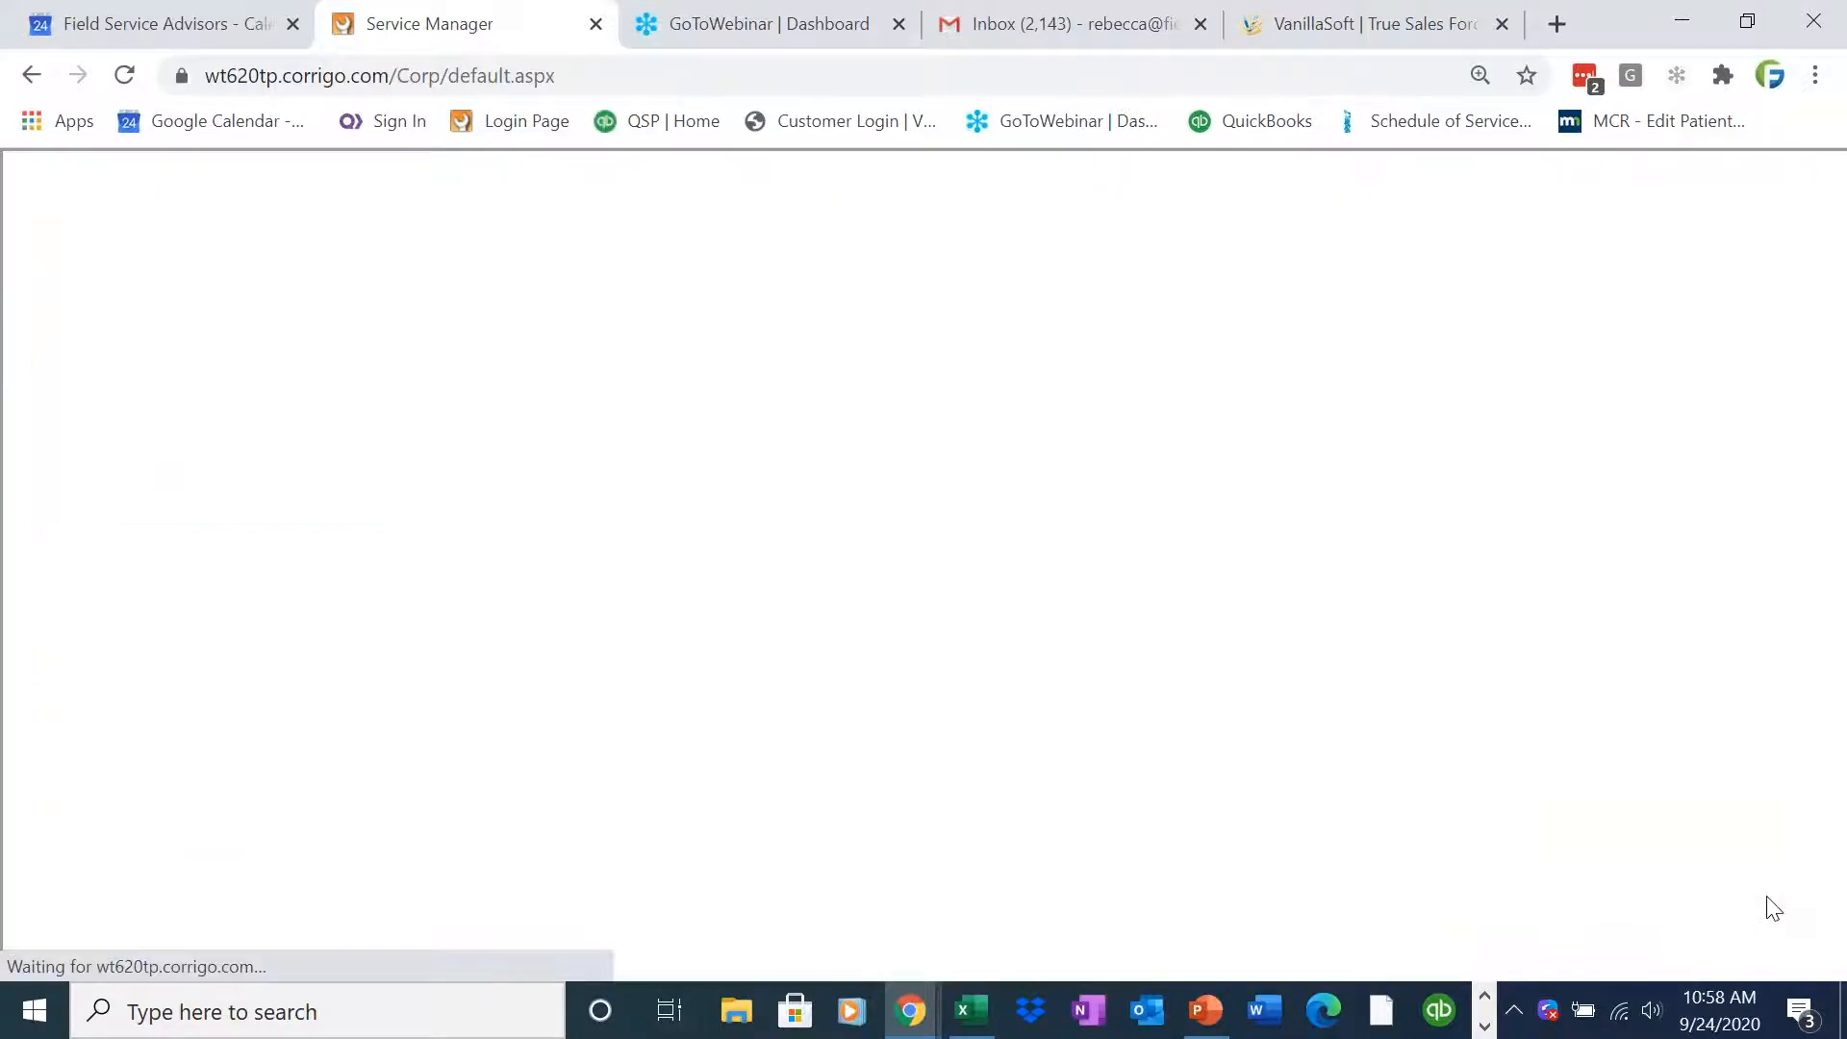
double_click(338, 694)
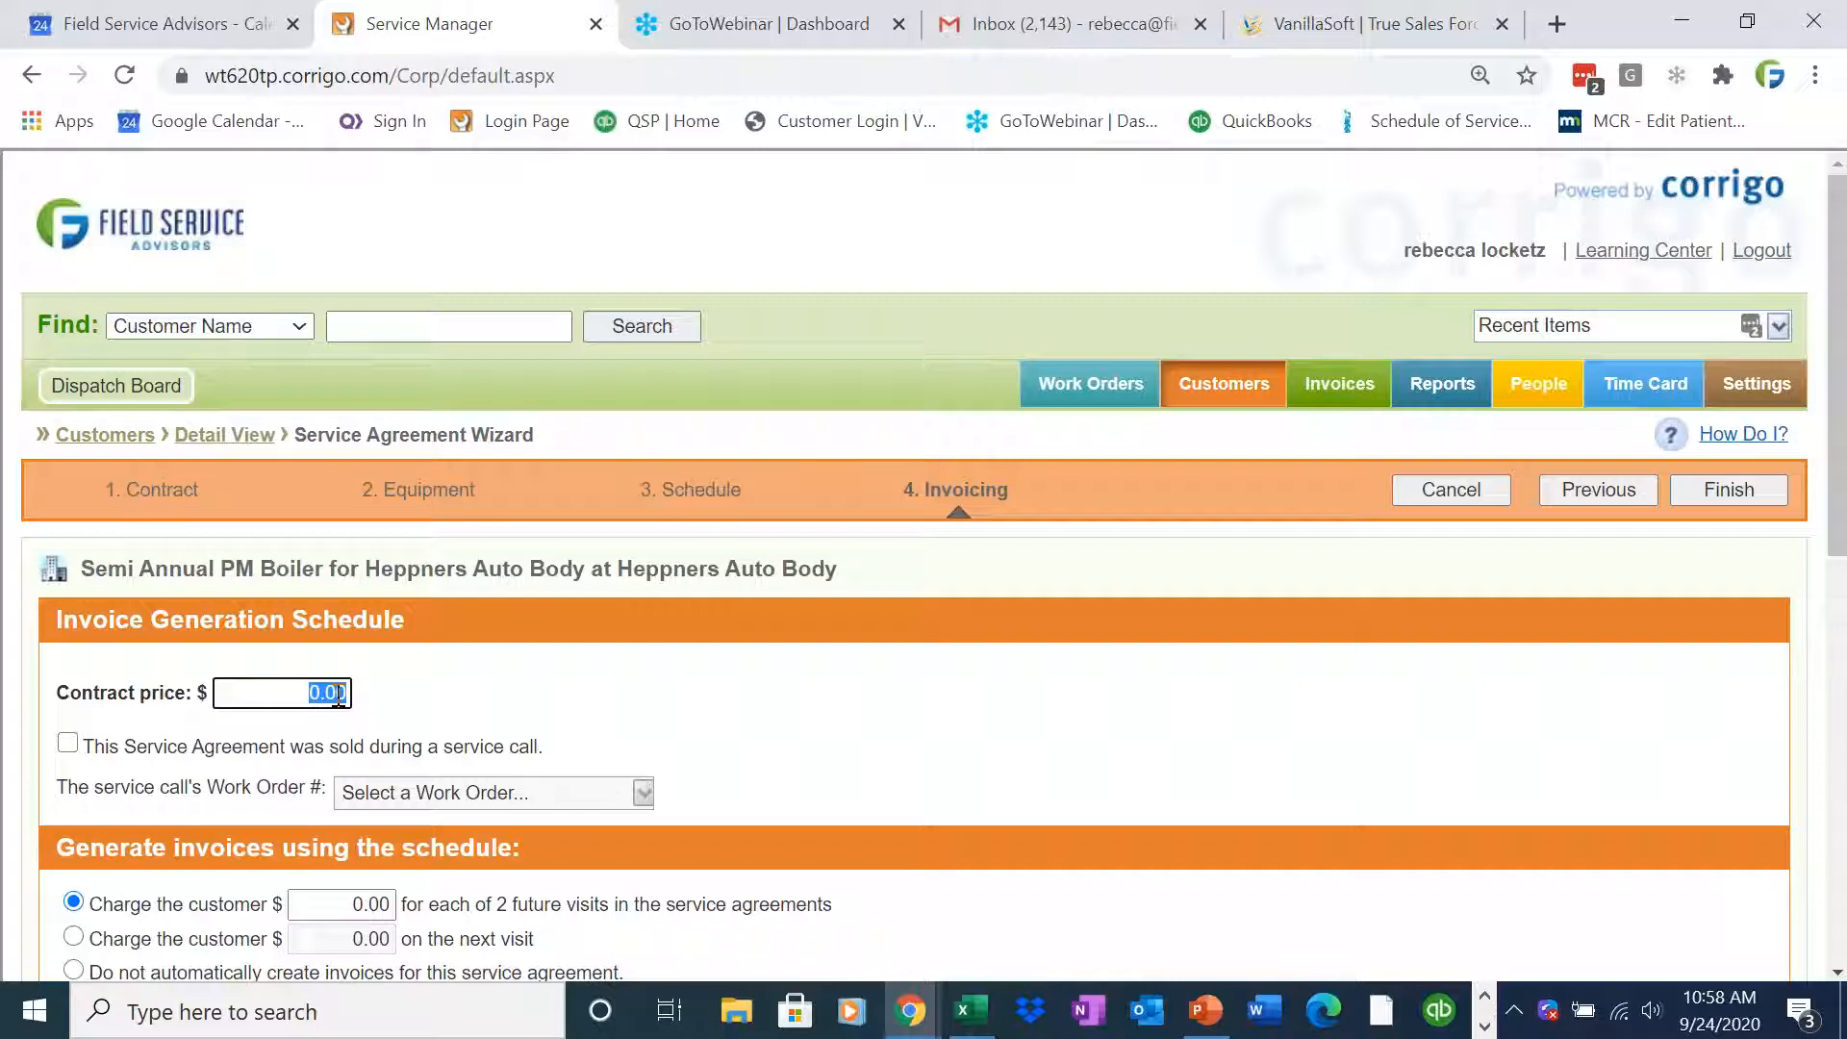
key("BackSpace")
type("300")
key("Tab")
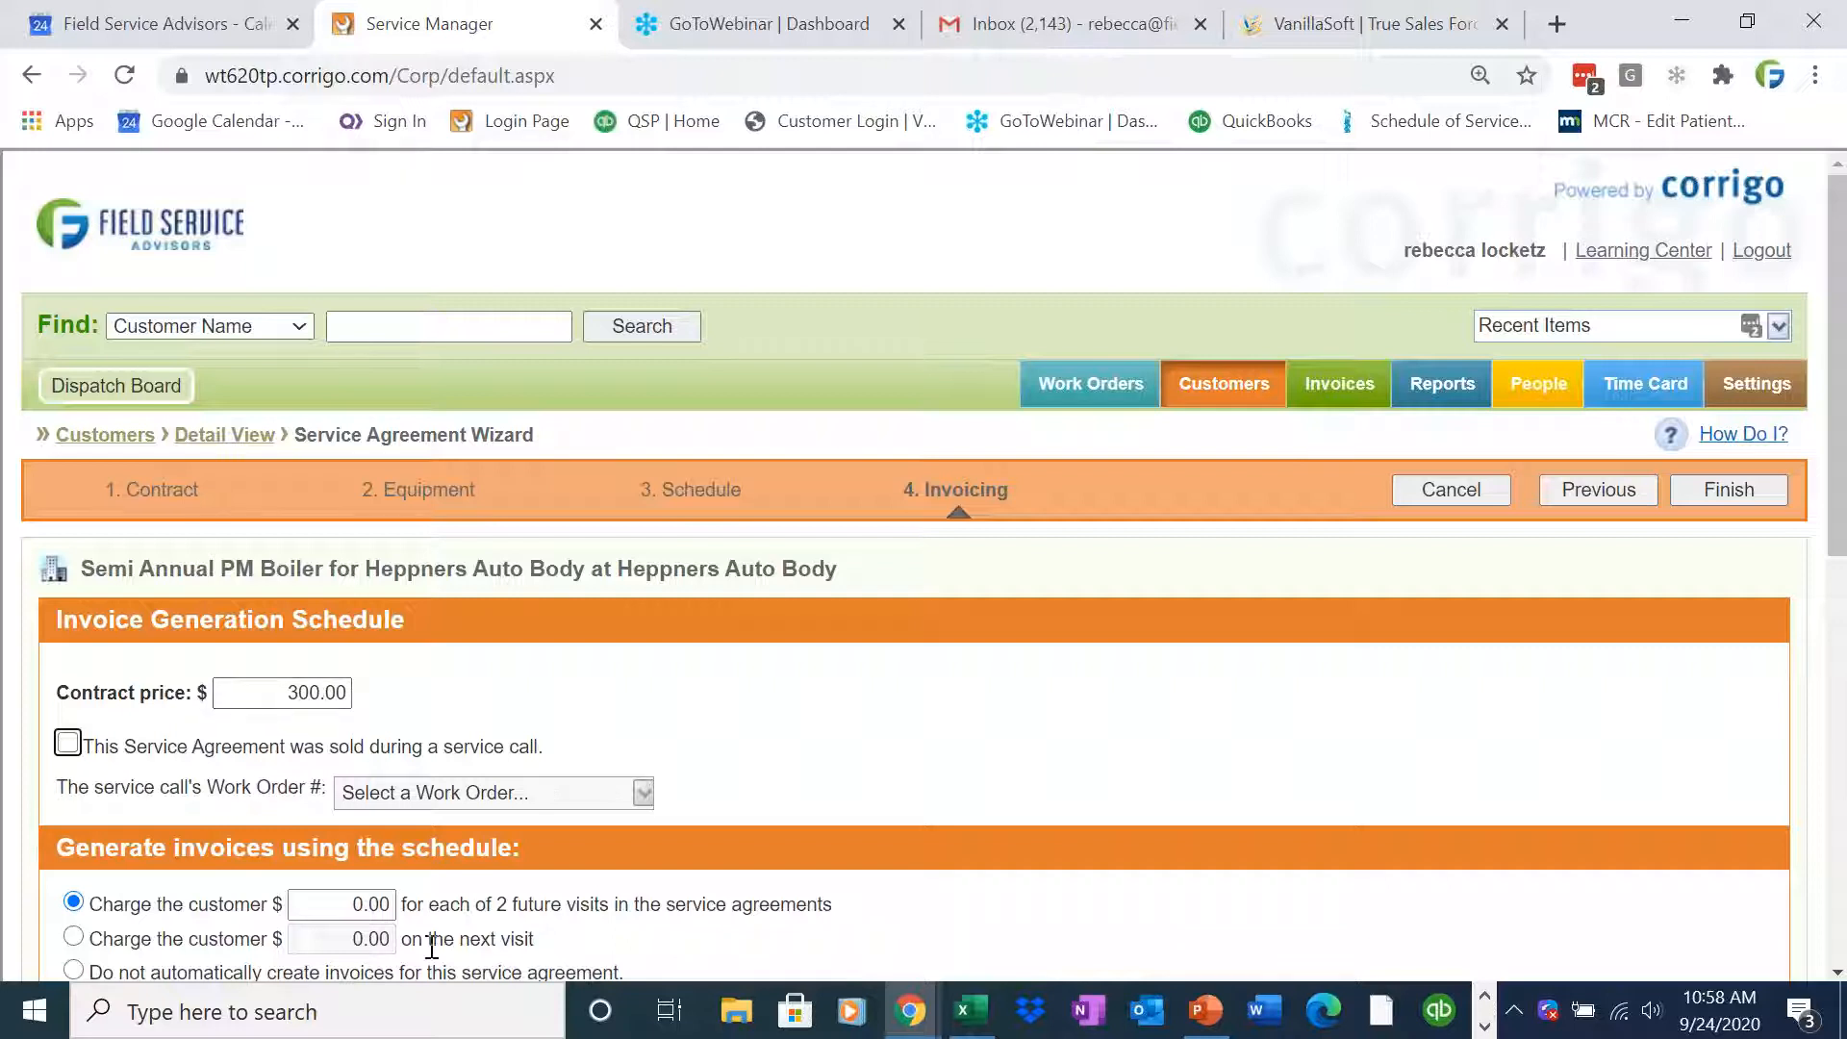
left_click(383, 904)
type("150")
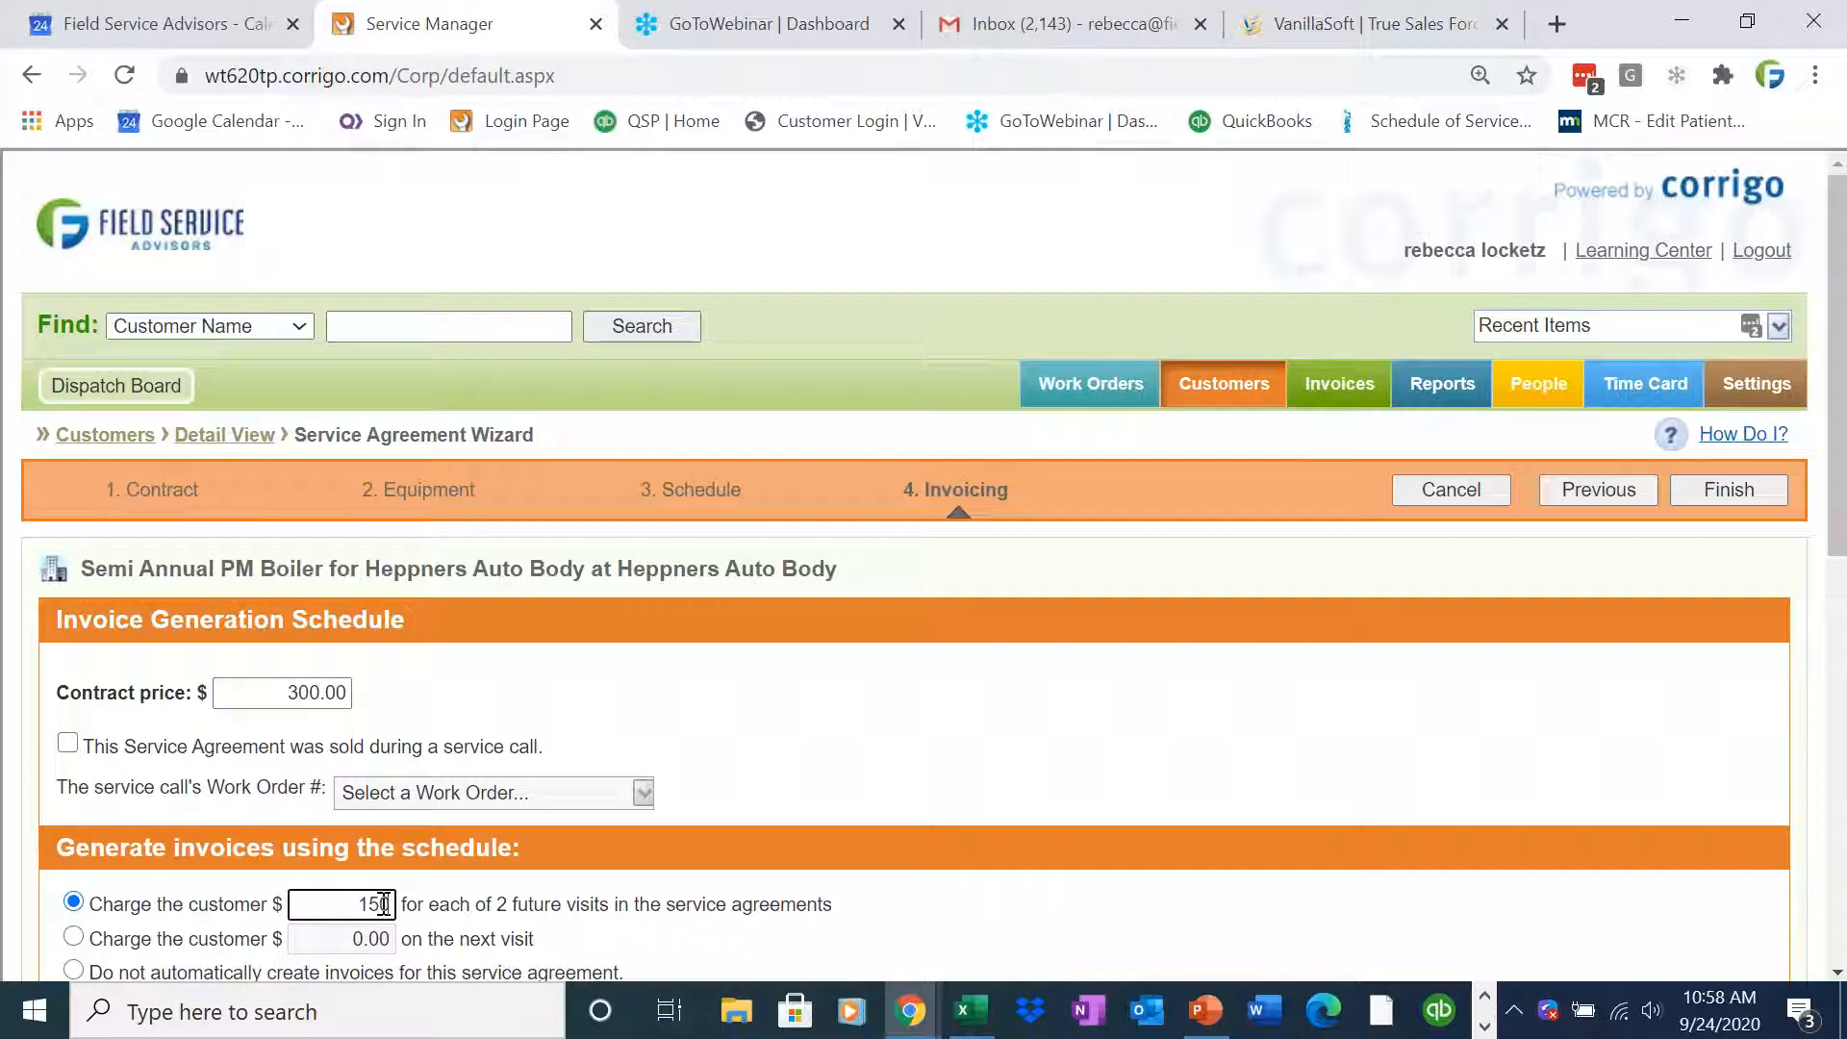
scroll(1833, 553, "down", 5)
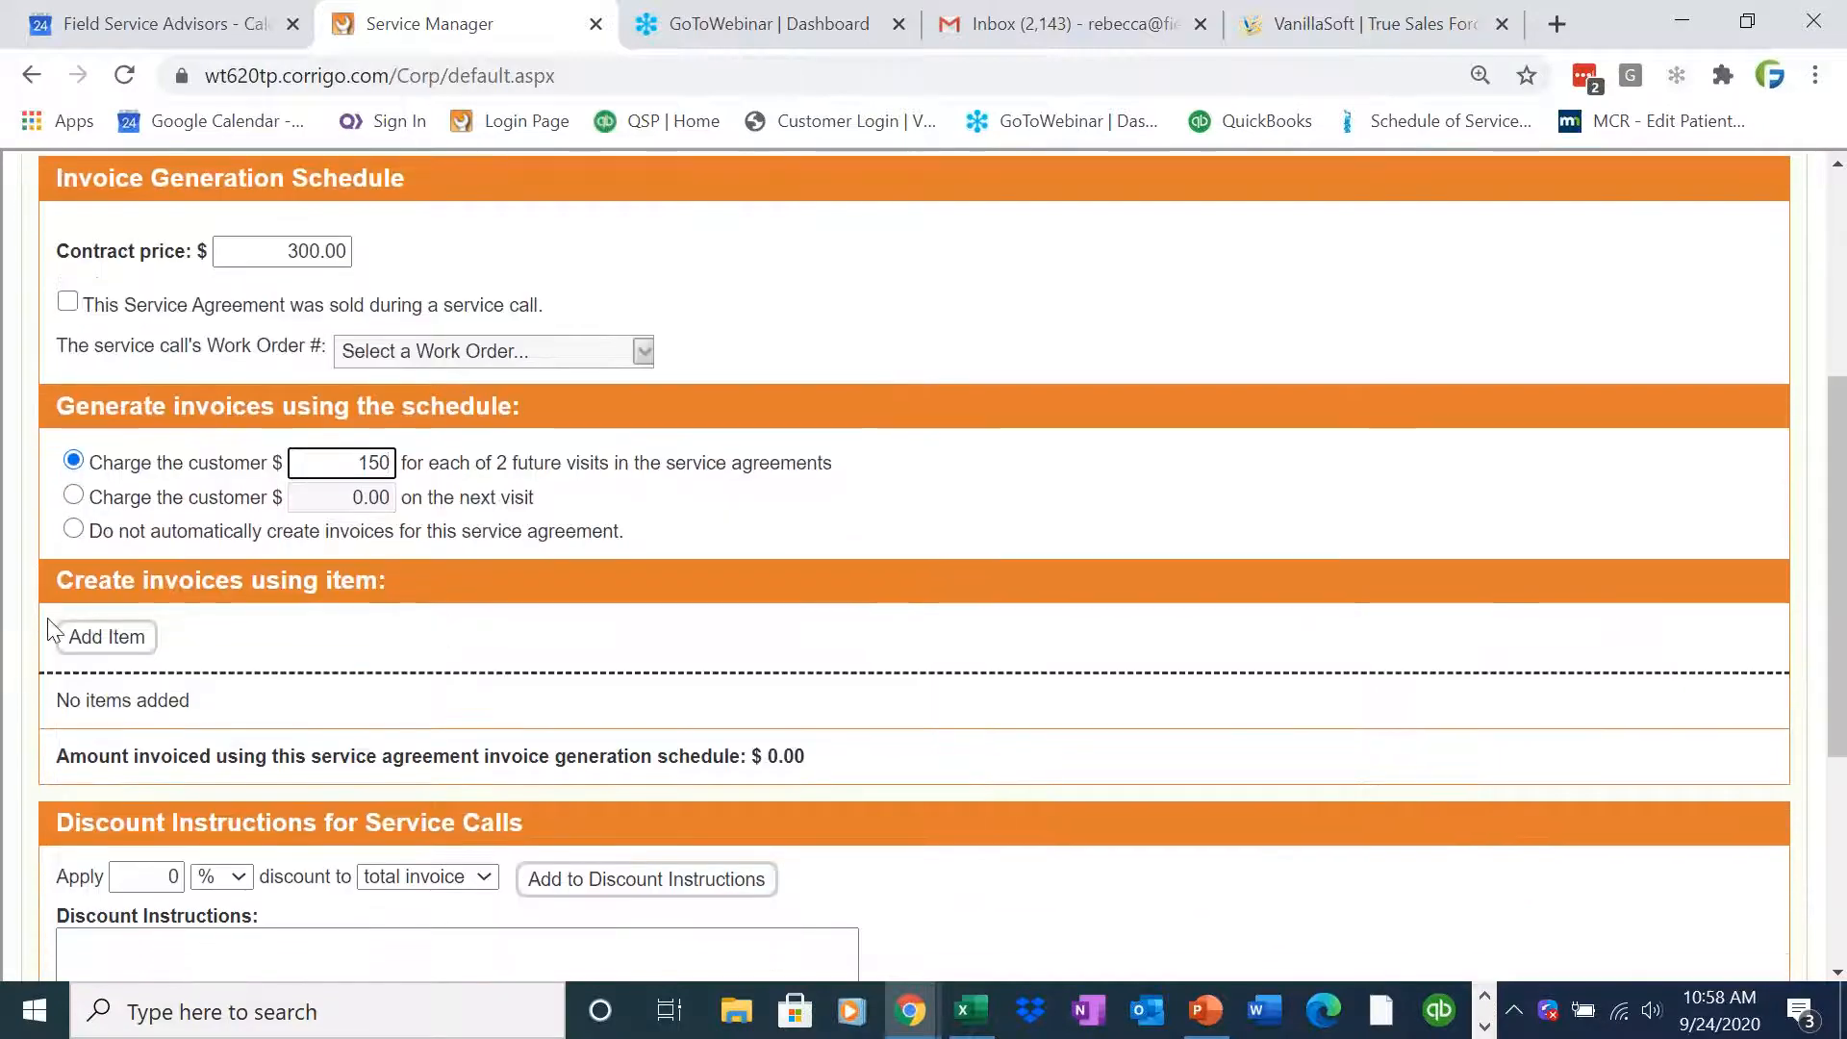
Search the invoice items for "prev", add Preventative Maintenance as the invoicing item, and finish the service agreement wizard
left_click(65, 637)
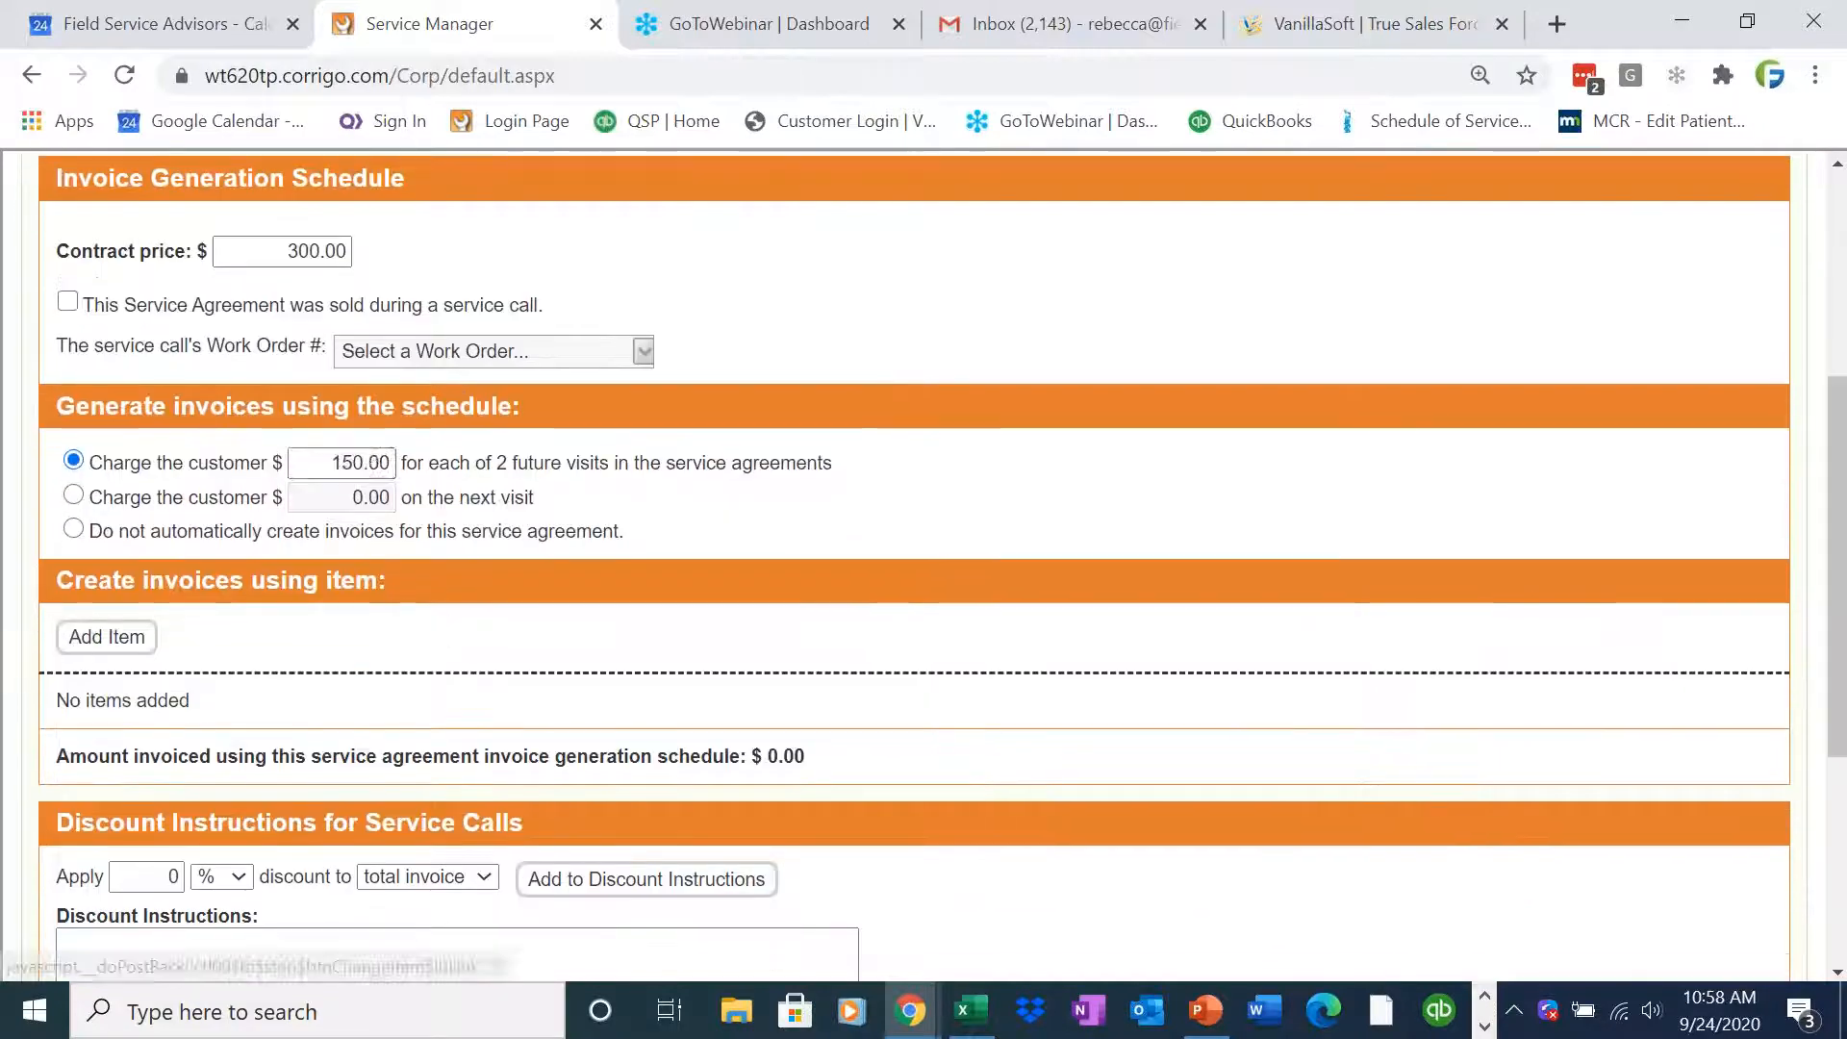
left_click(730, 347)
type("prev")
left_click(1114, 345)
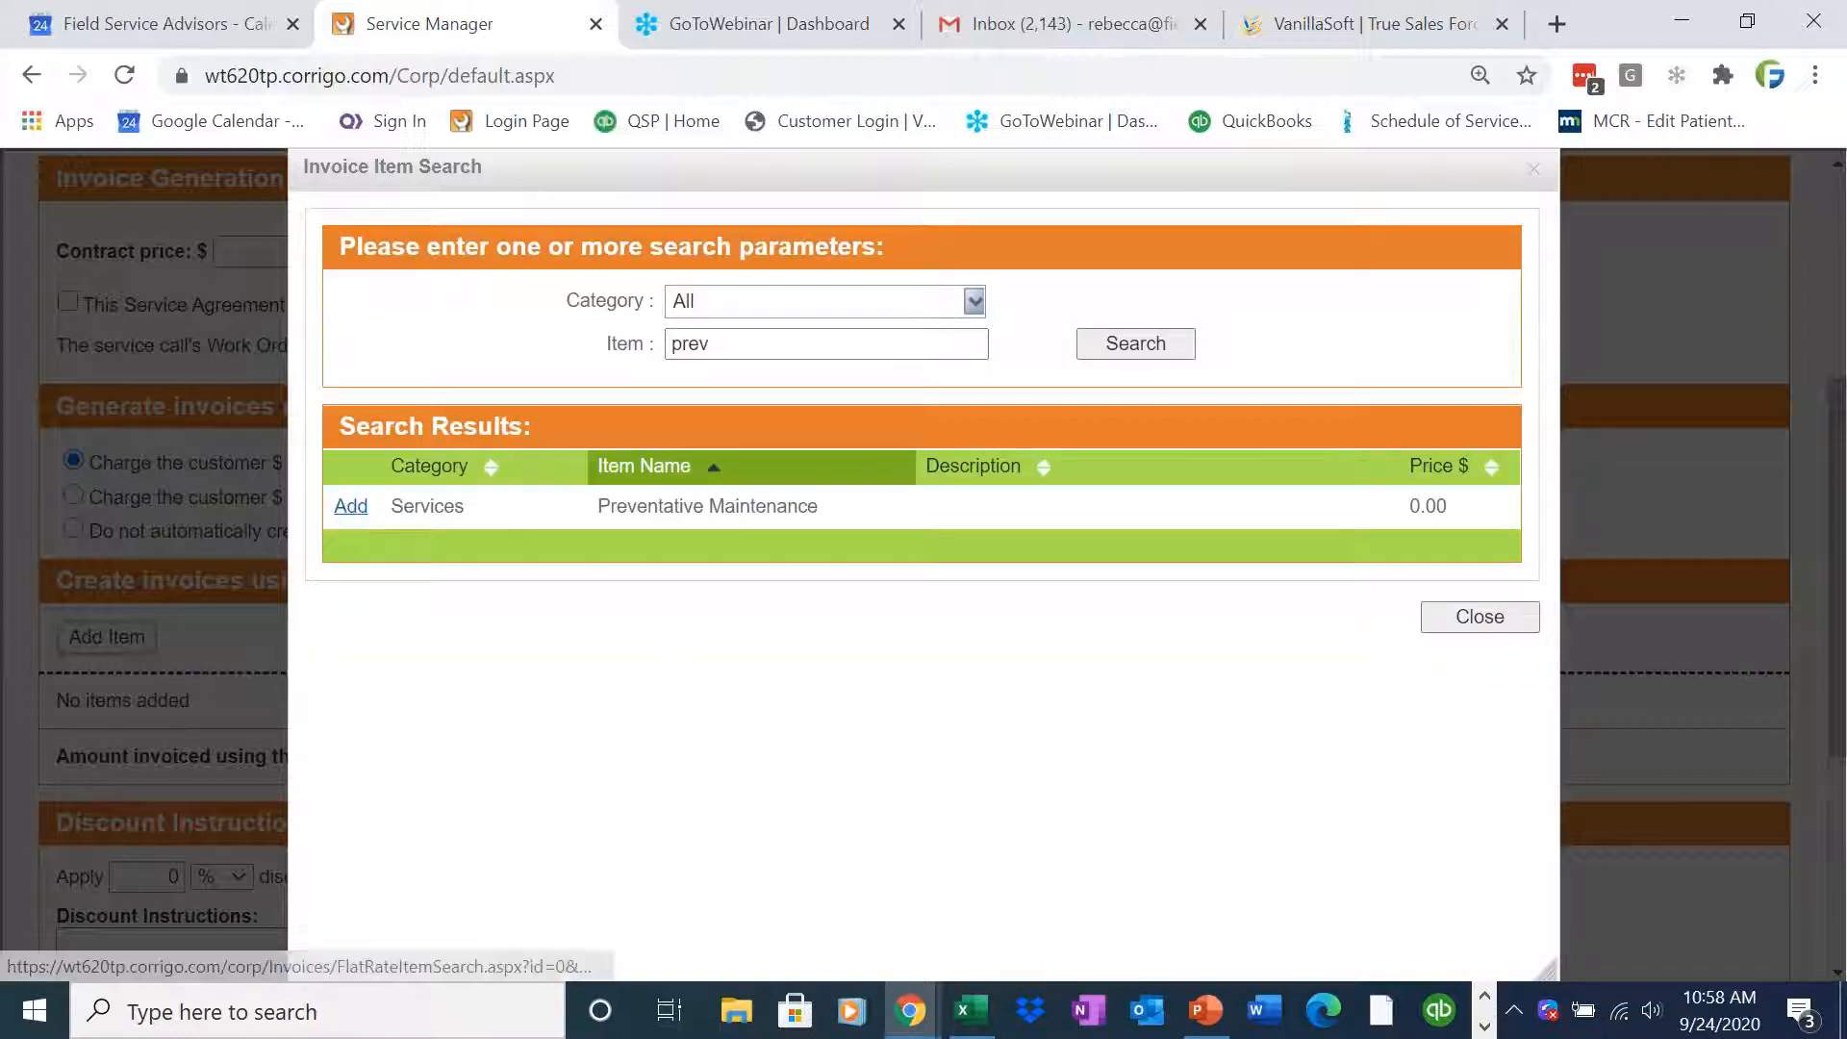
left_click(351, 507)
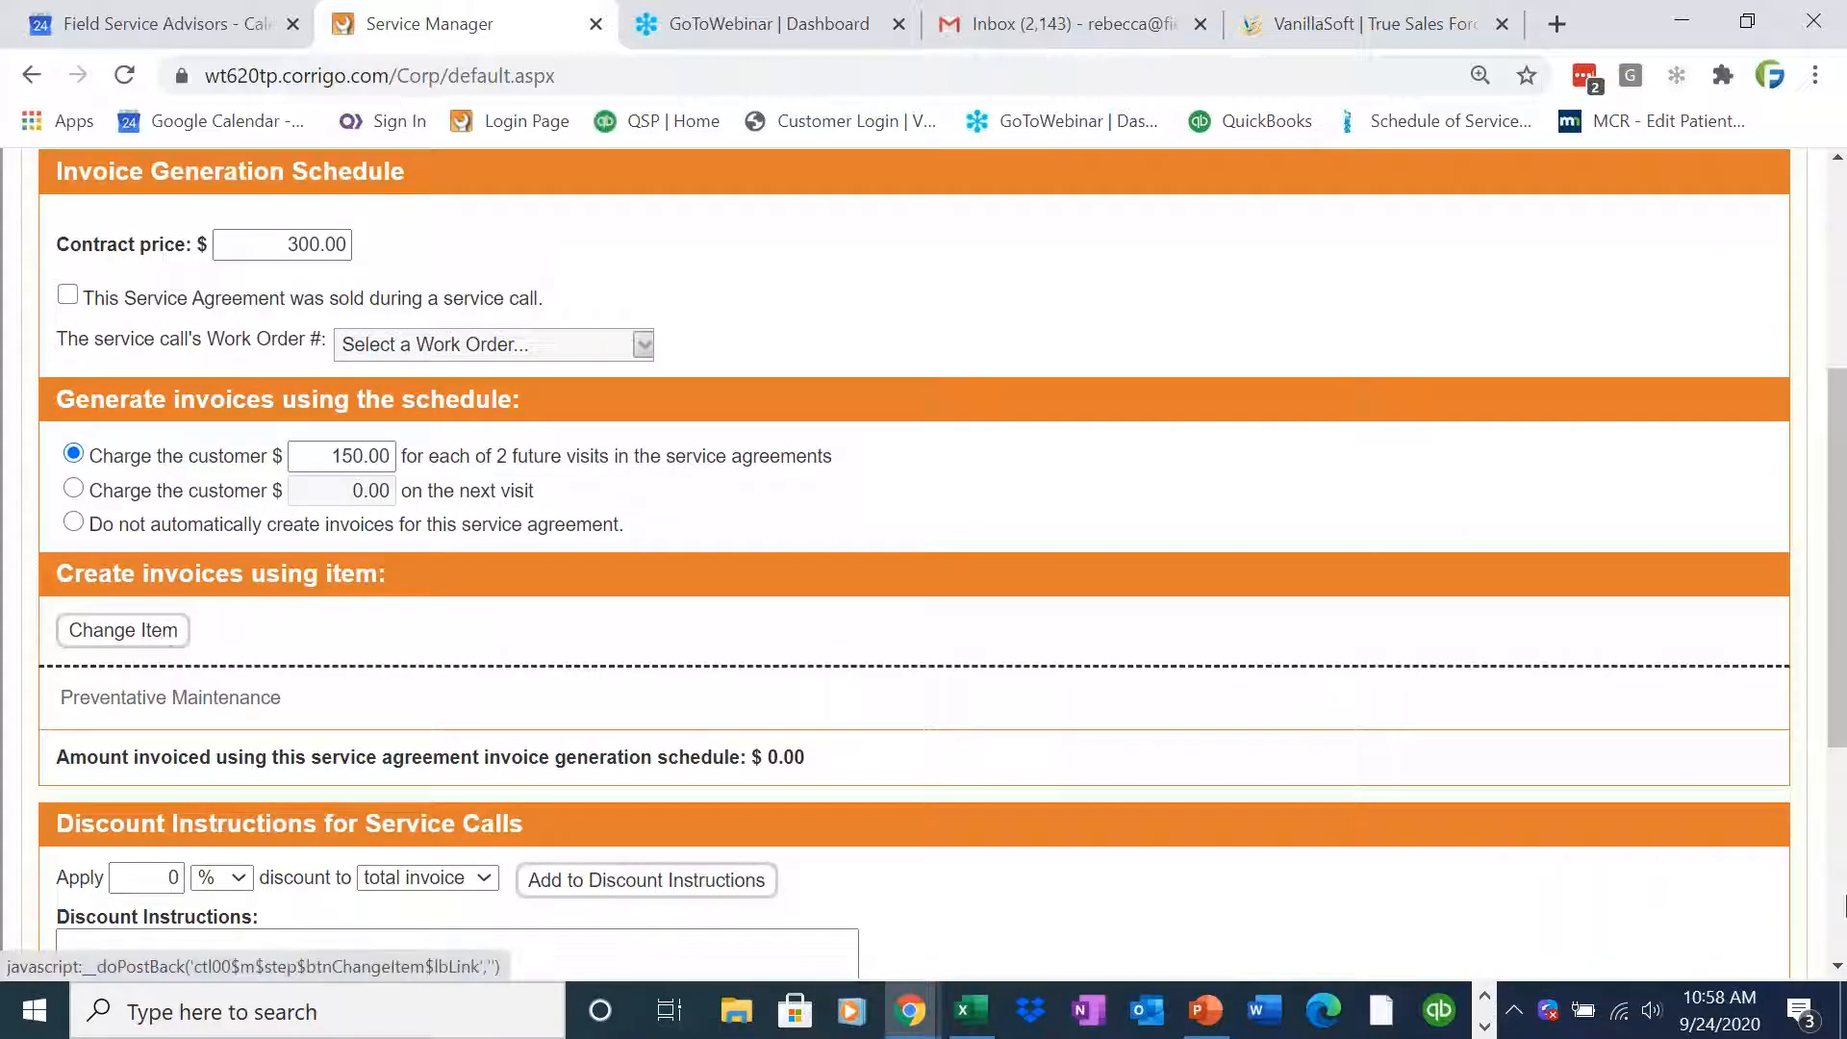
left_click_drag(1824, 736, 1825, 813)
left_click(1828, 770)
scroll(1827, 769, "down", 4)
left_click(1731, 703)
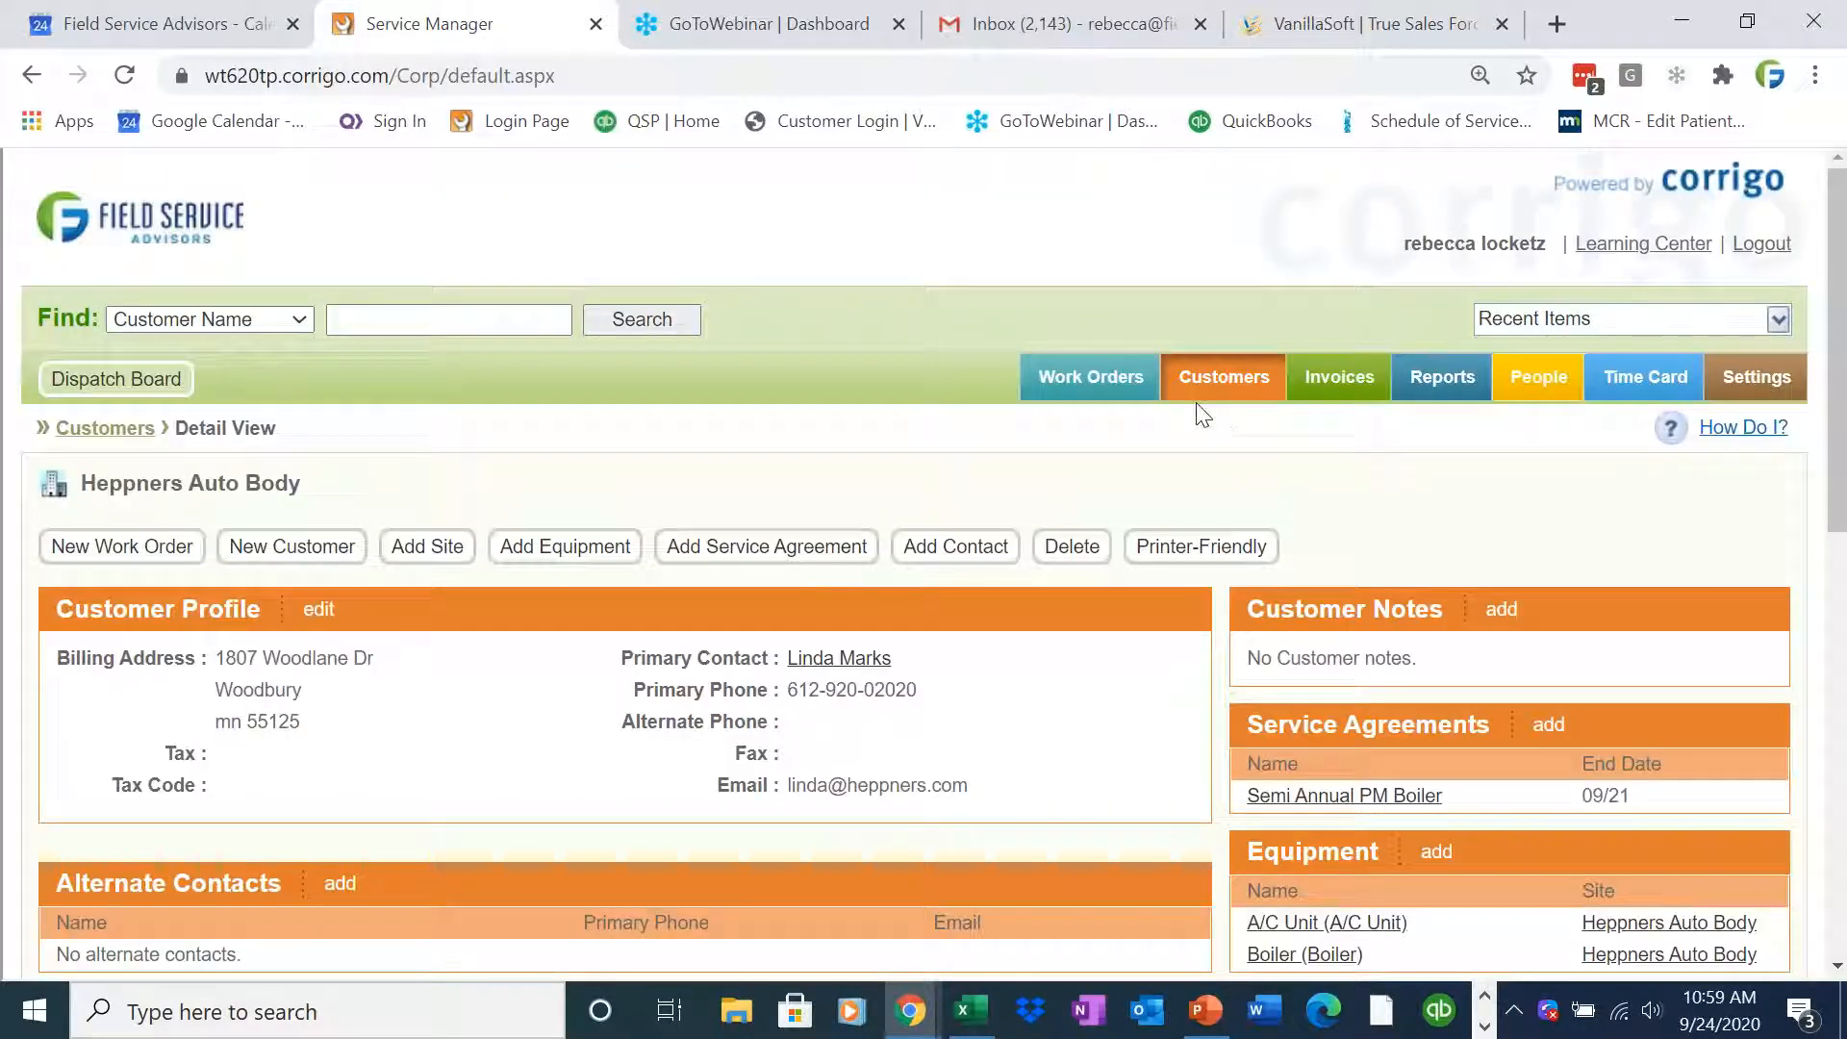
left_click(175, 385)
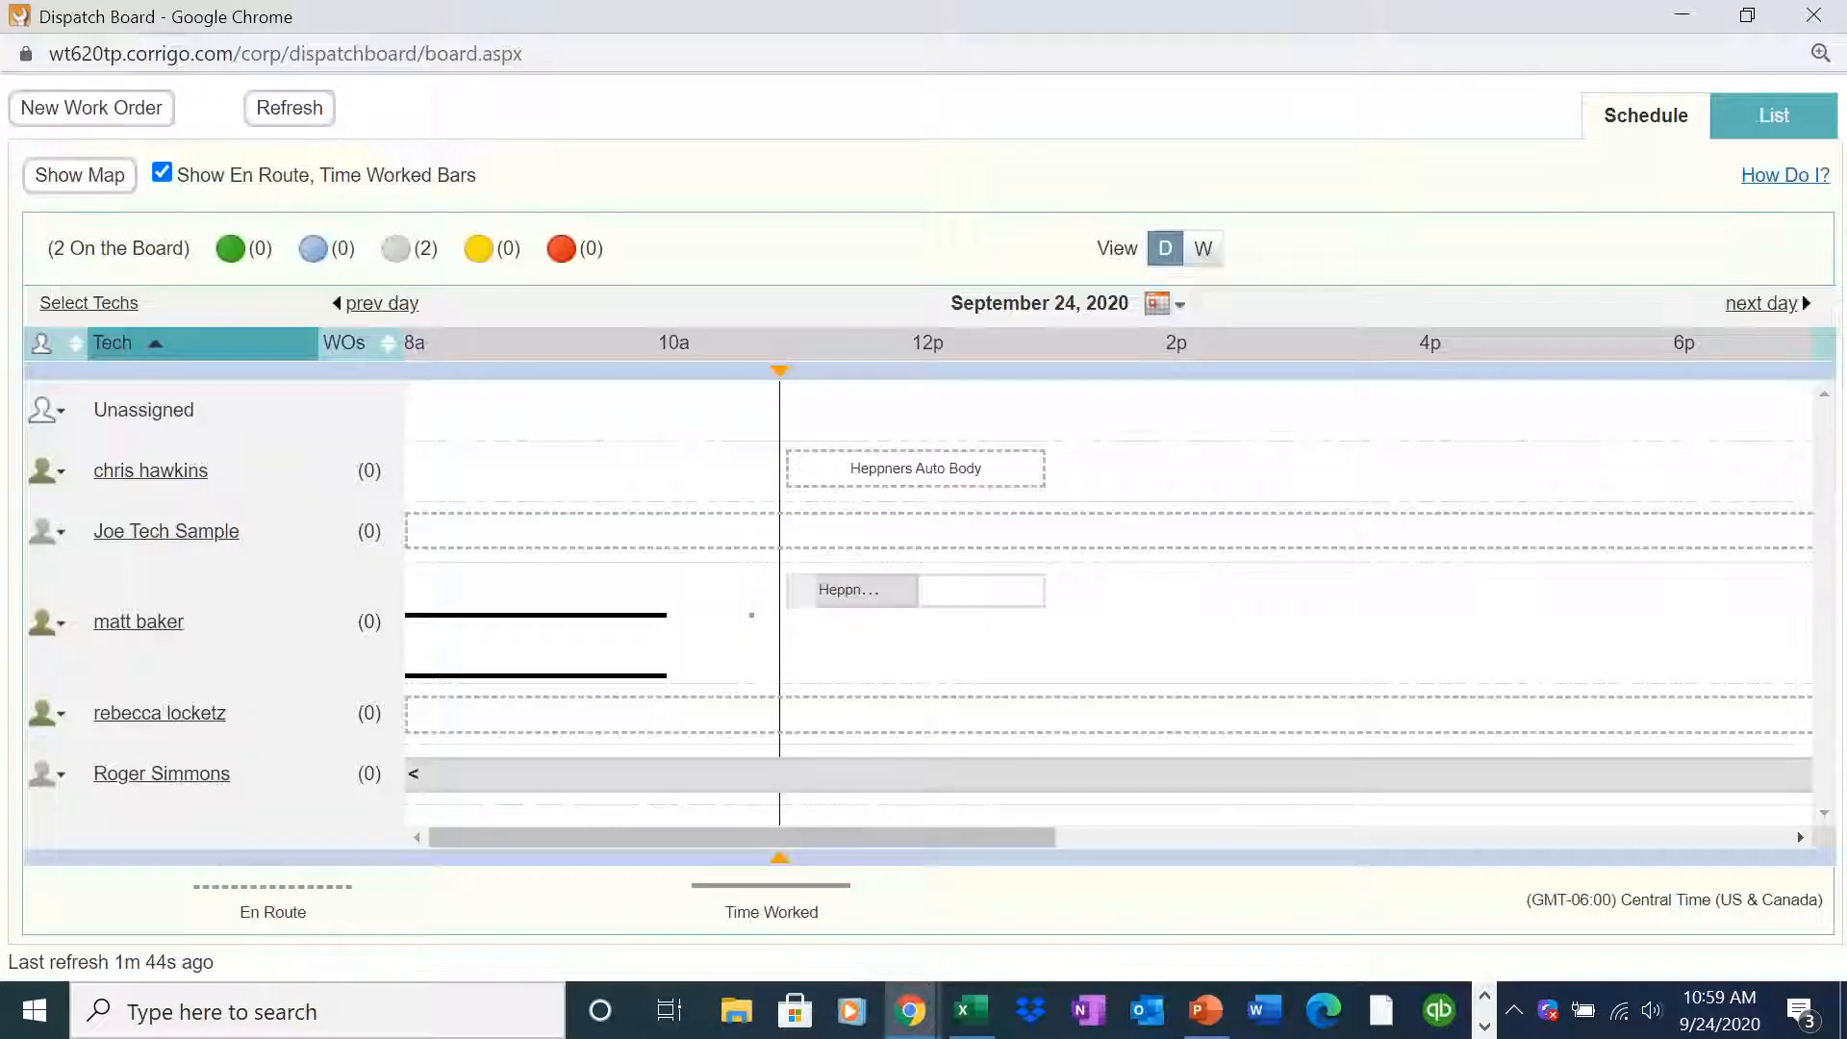
left_click(1732, 136)
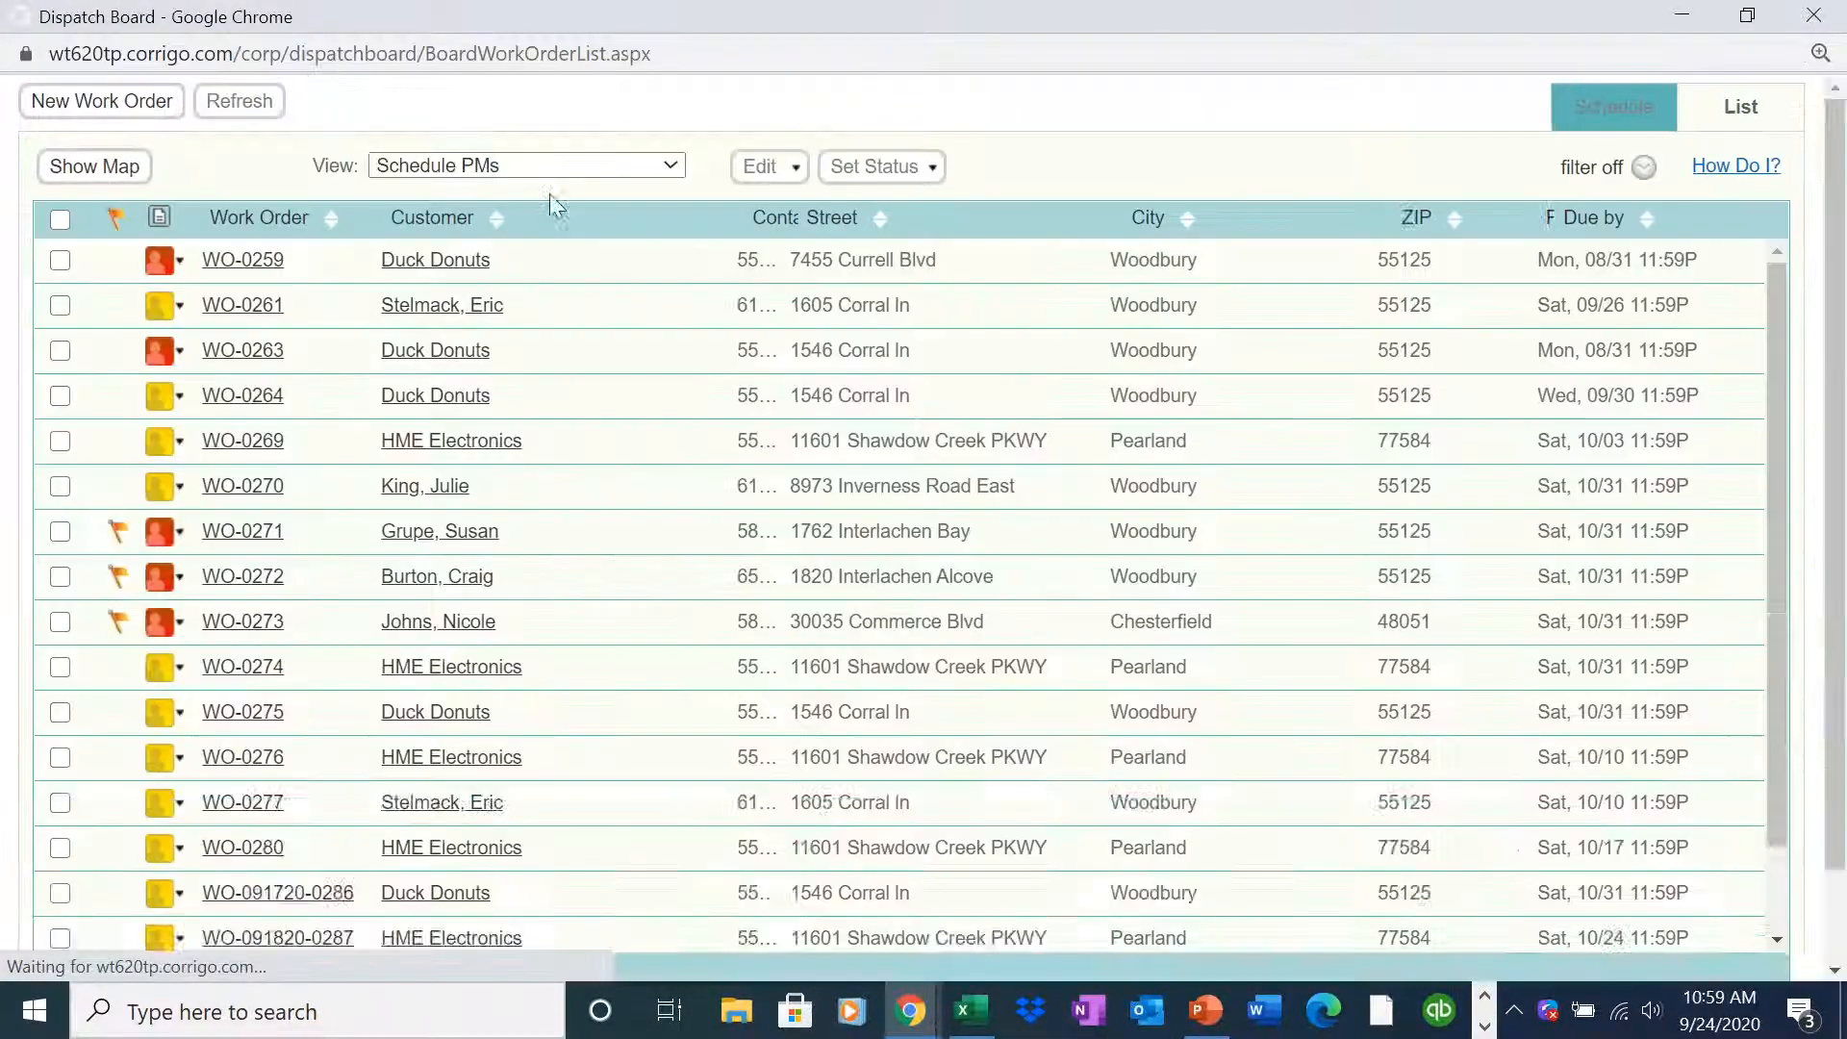
left_click_drag(1804, 566, 1805, 784)
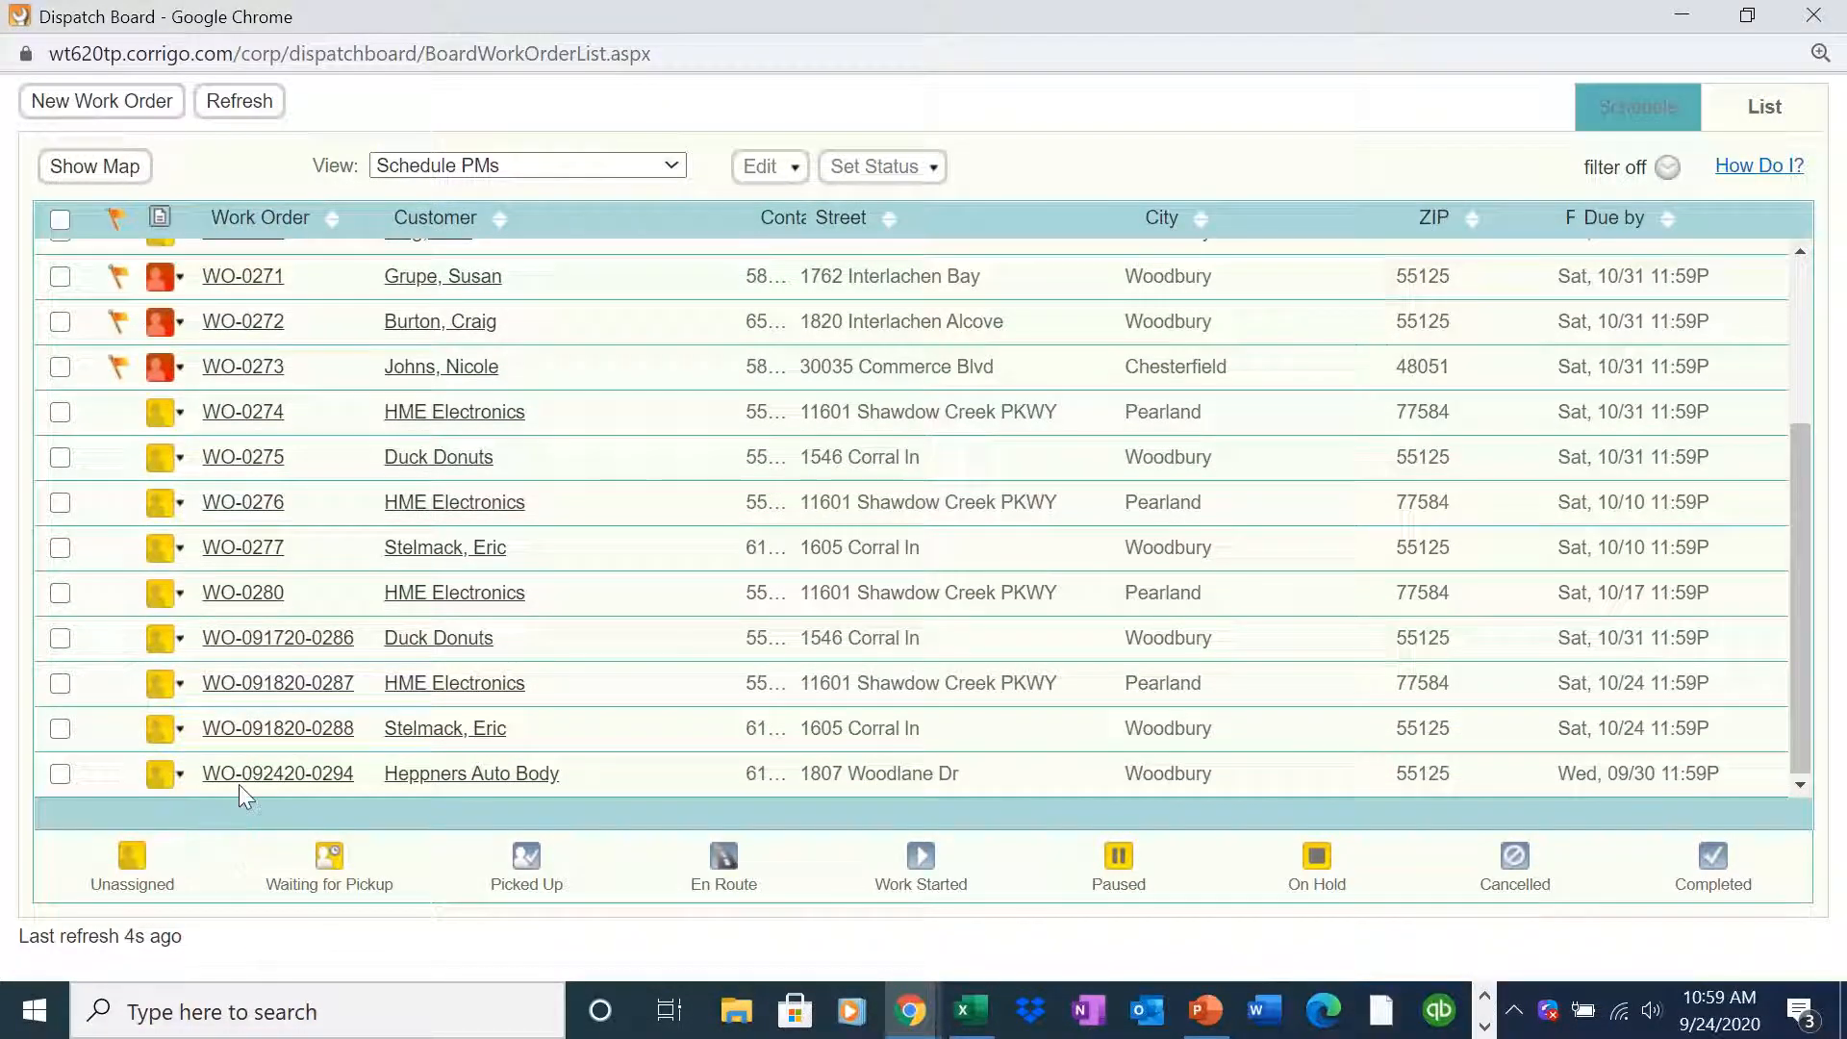
left_click(180, 774)
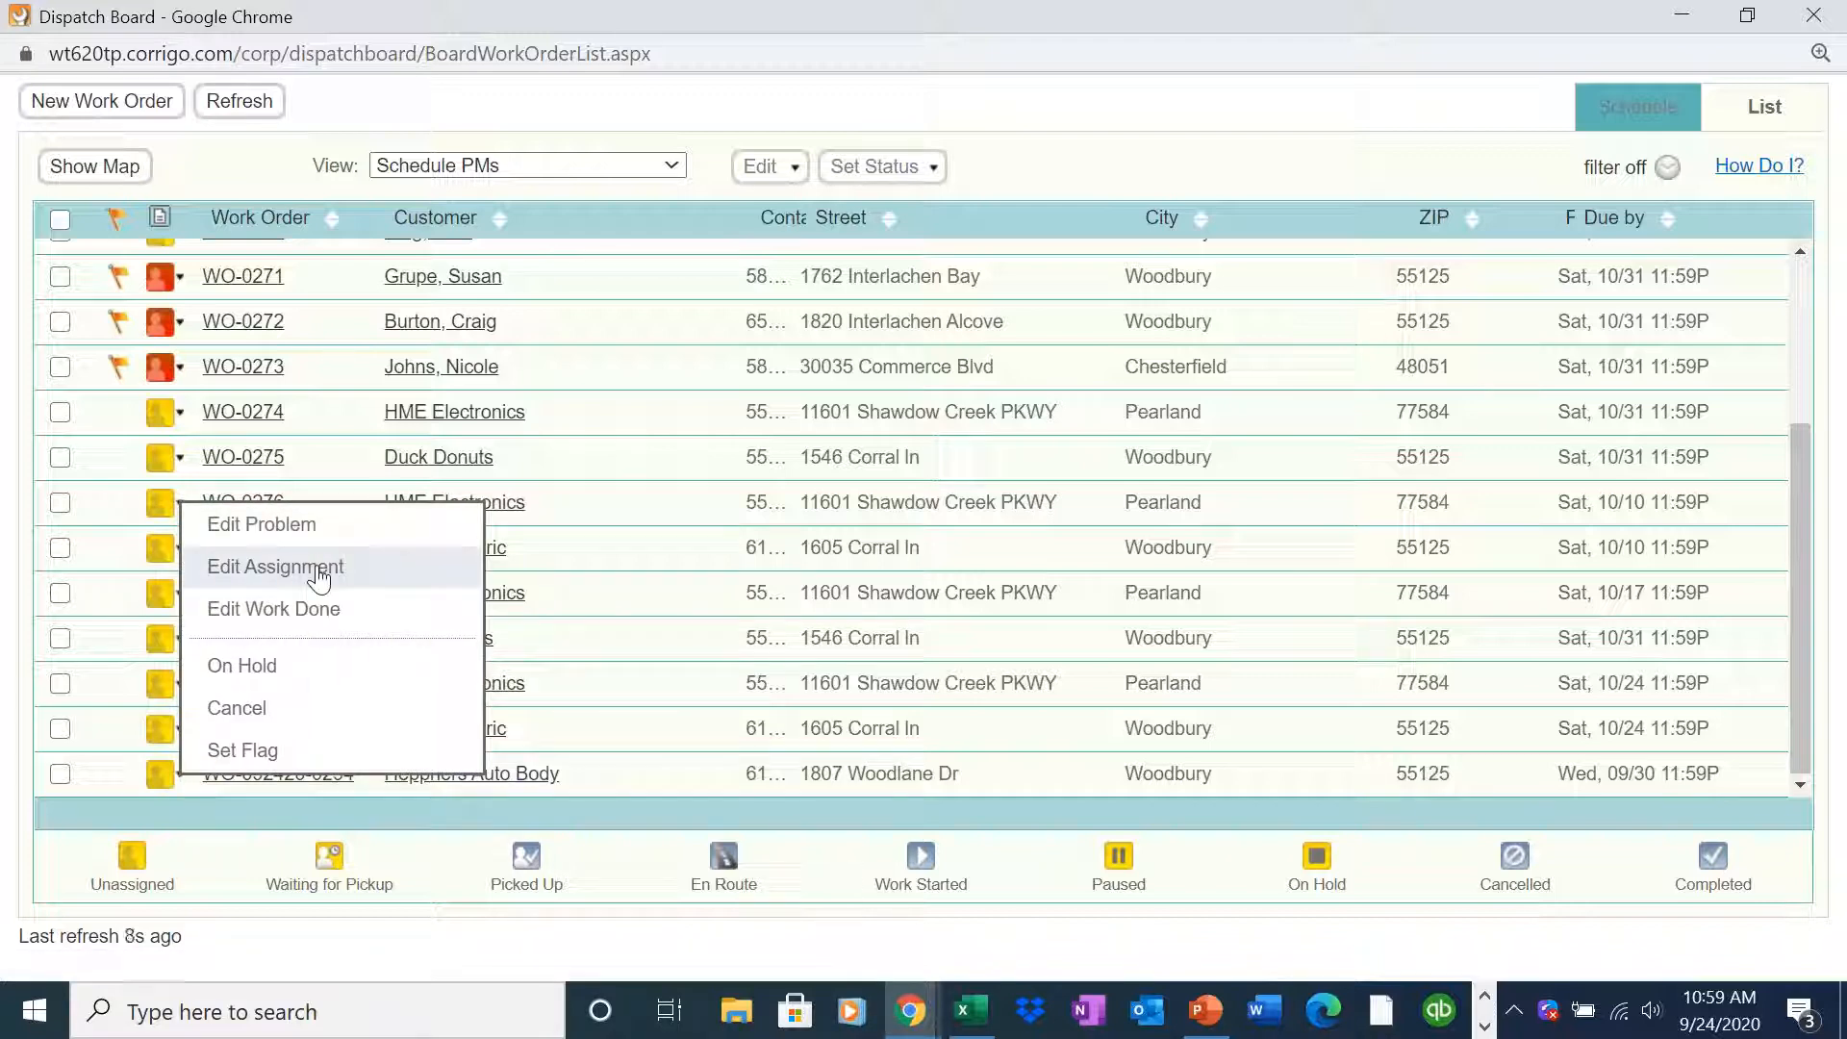
left_click(720, 398)
left_click(1681, 18)
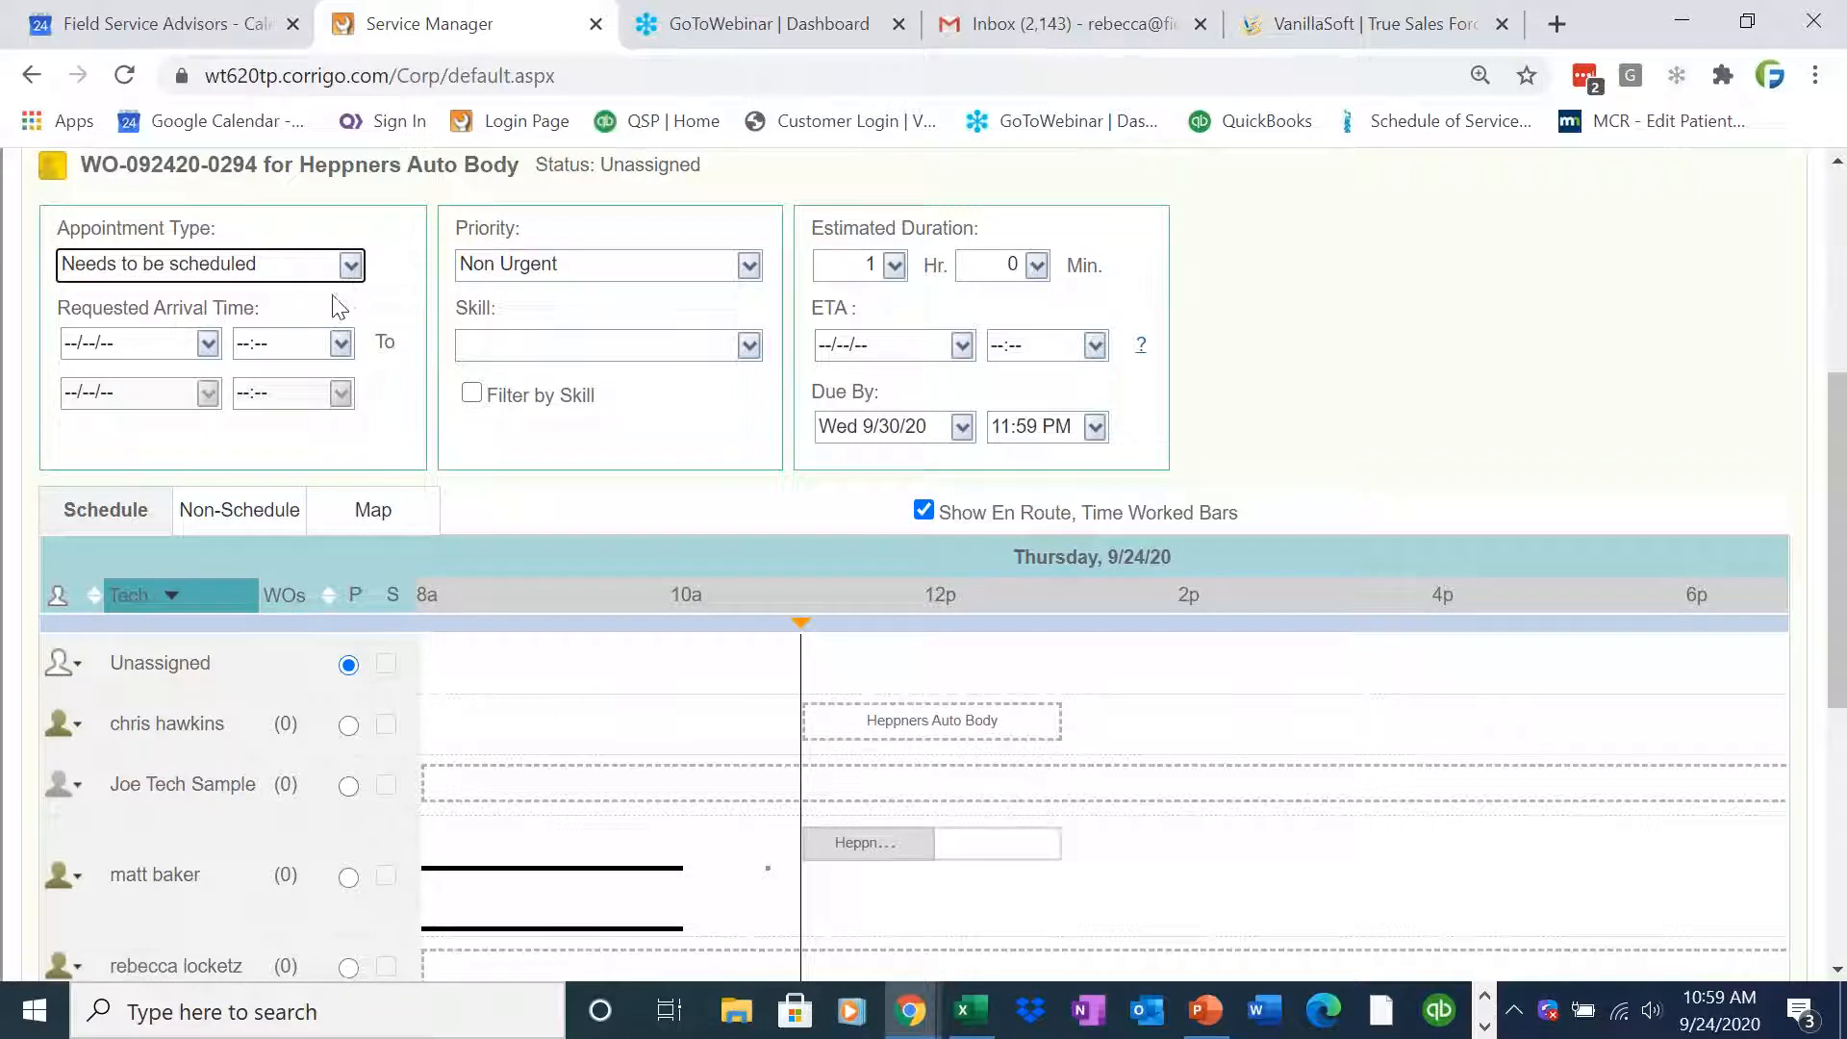
left_click(350, 266)
left_click(289, 349)
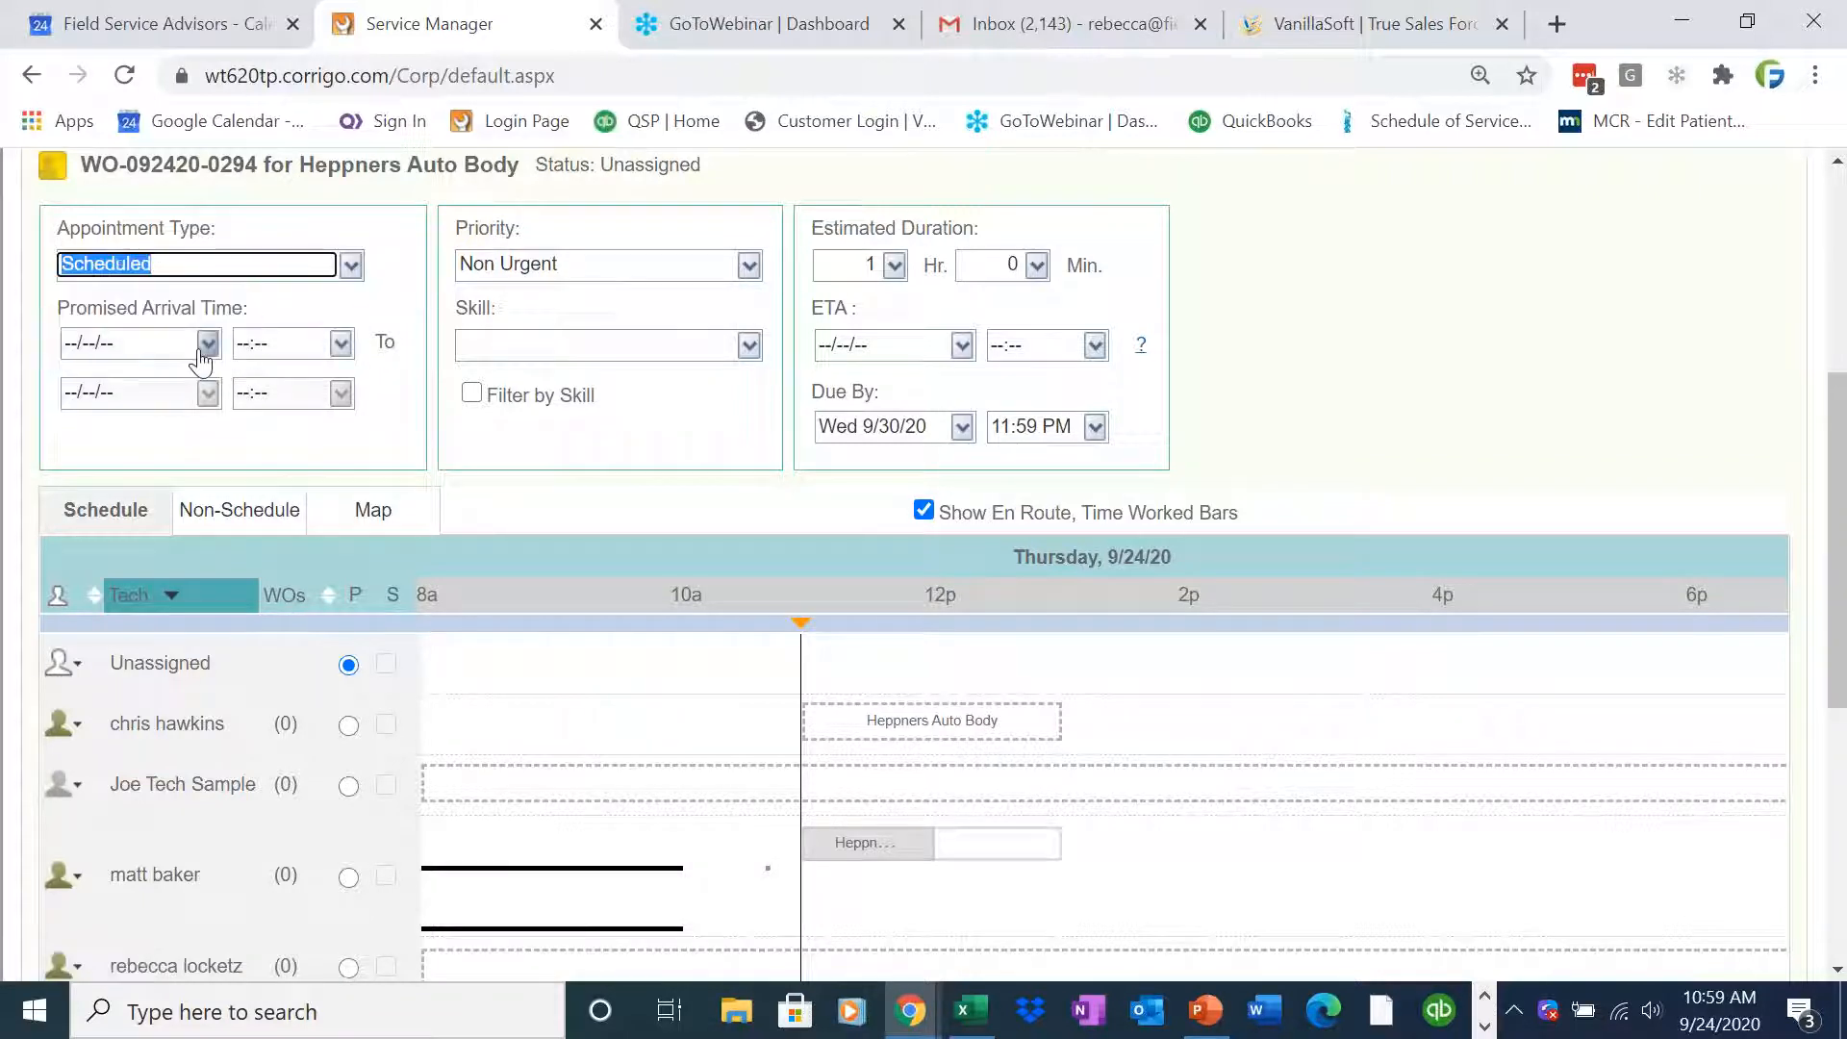
left_click(208, 344)
left_click(183, 641)
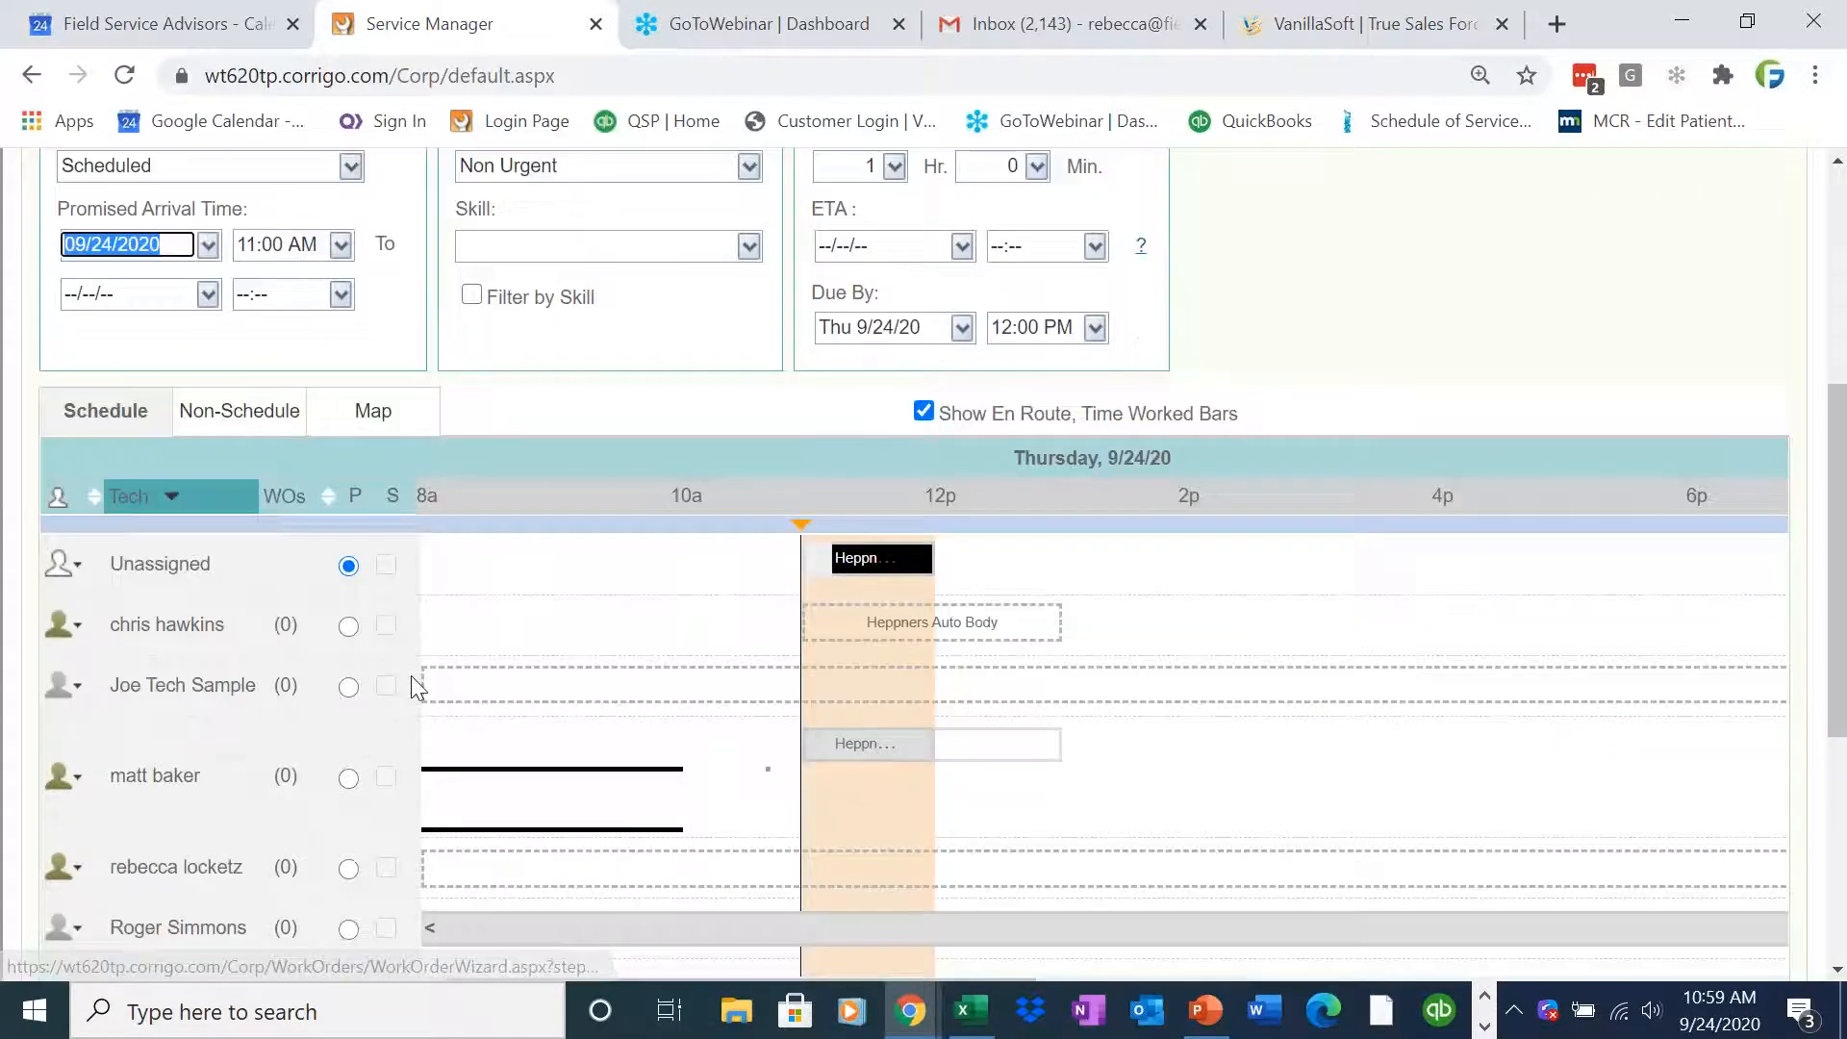
left_click(348, 778)
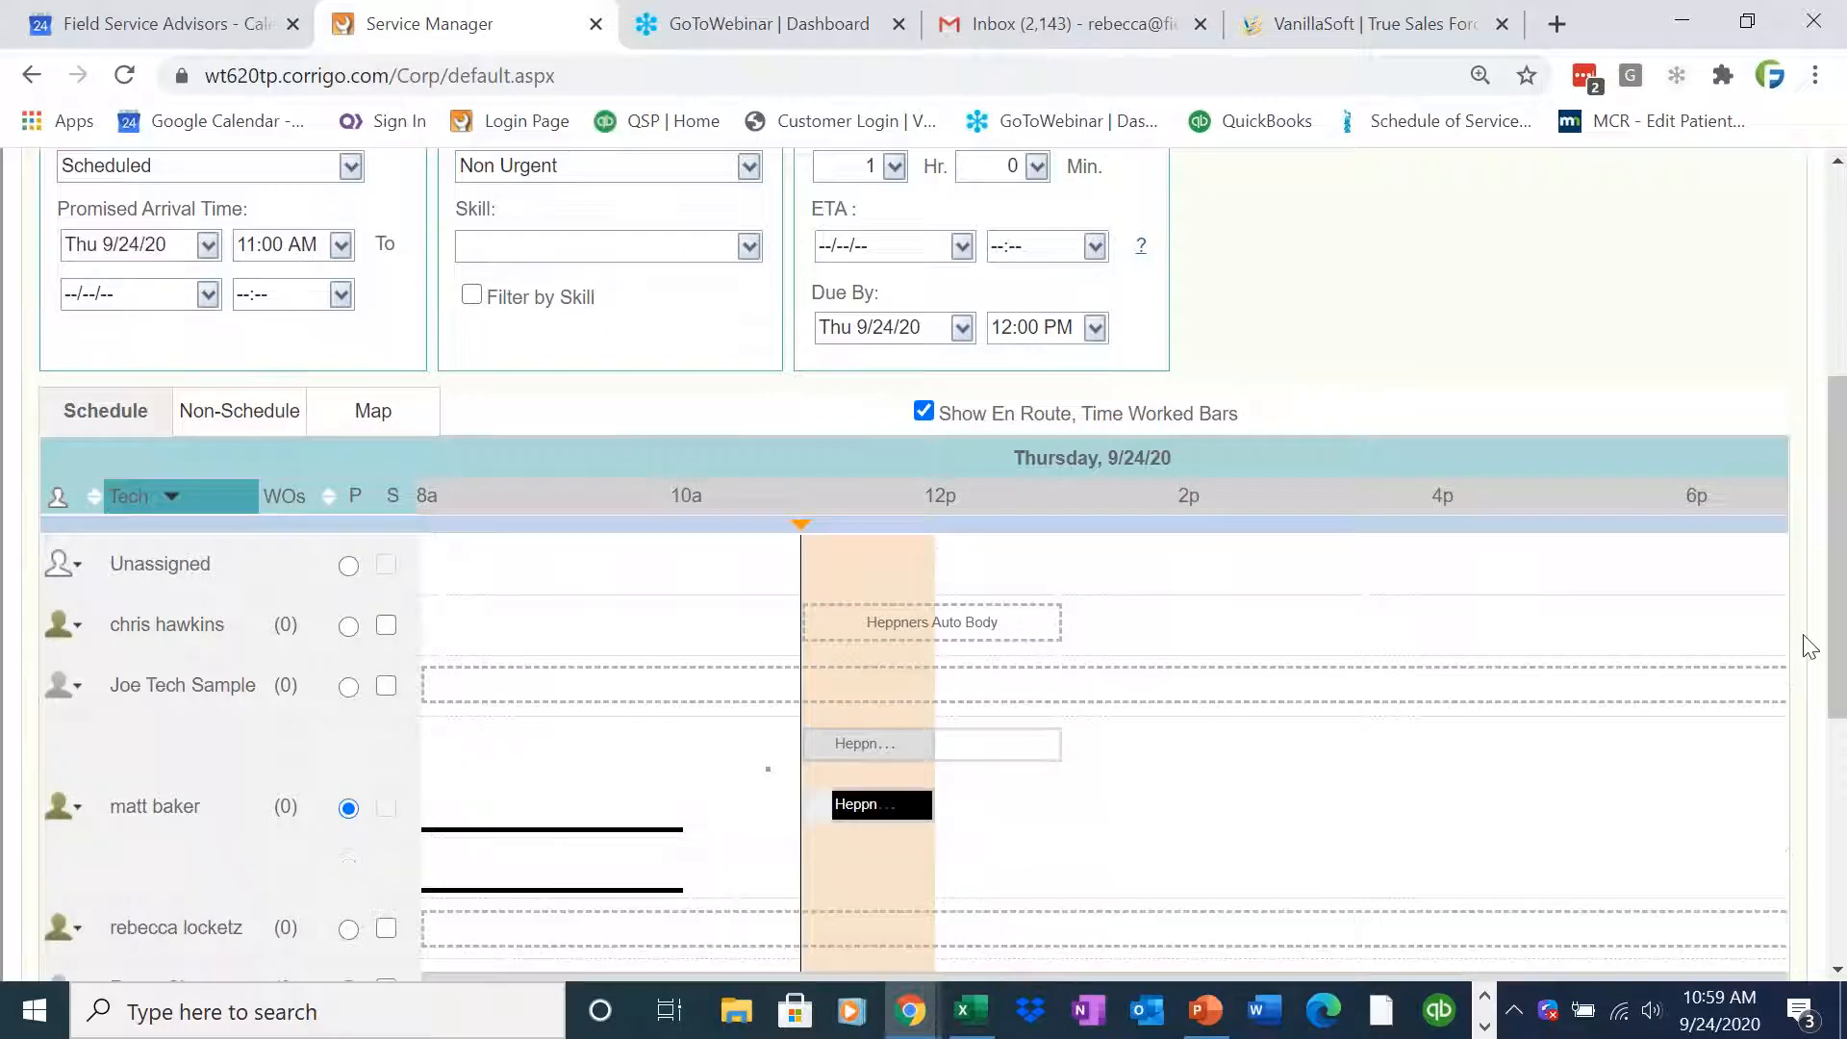
scroll(1841, 659, "up", 3)
left_click(1745, 315)
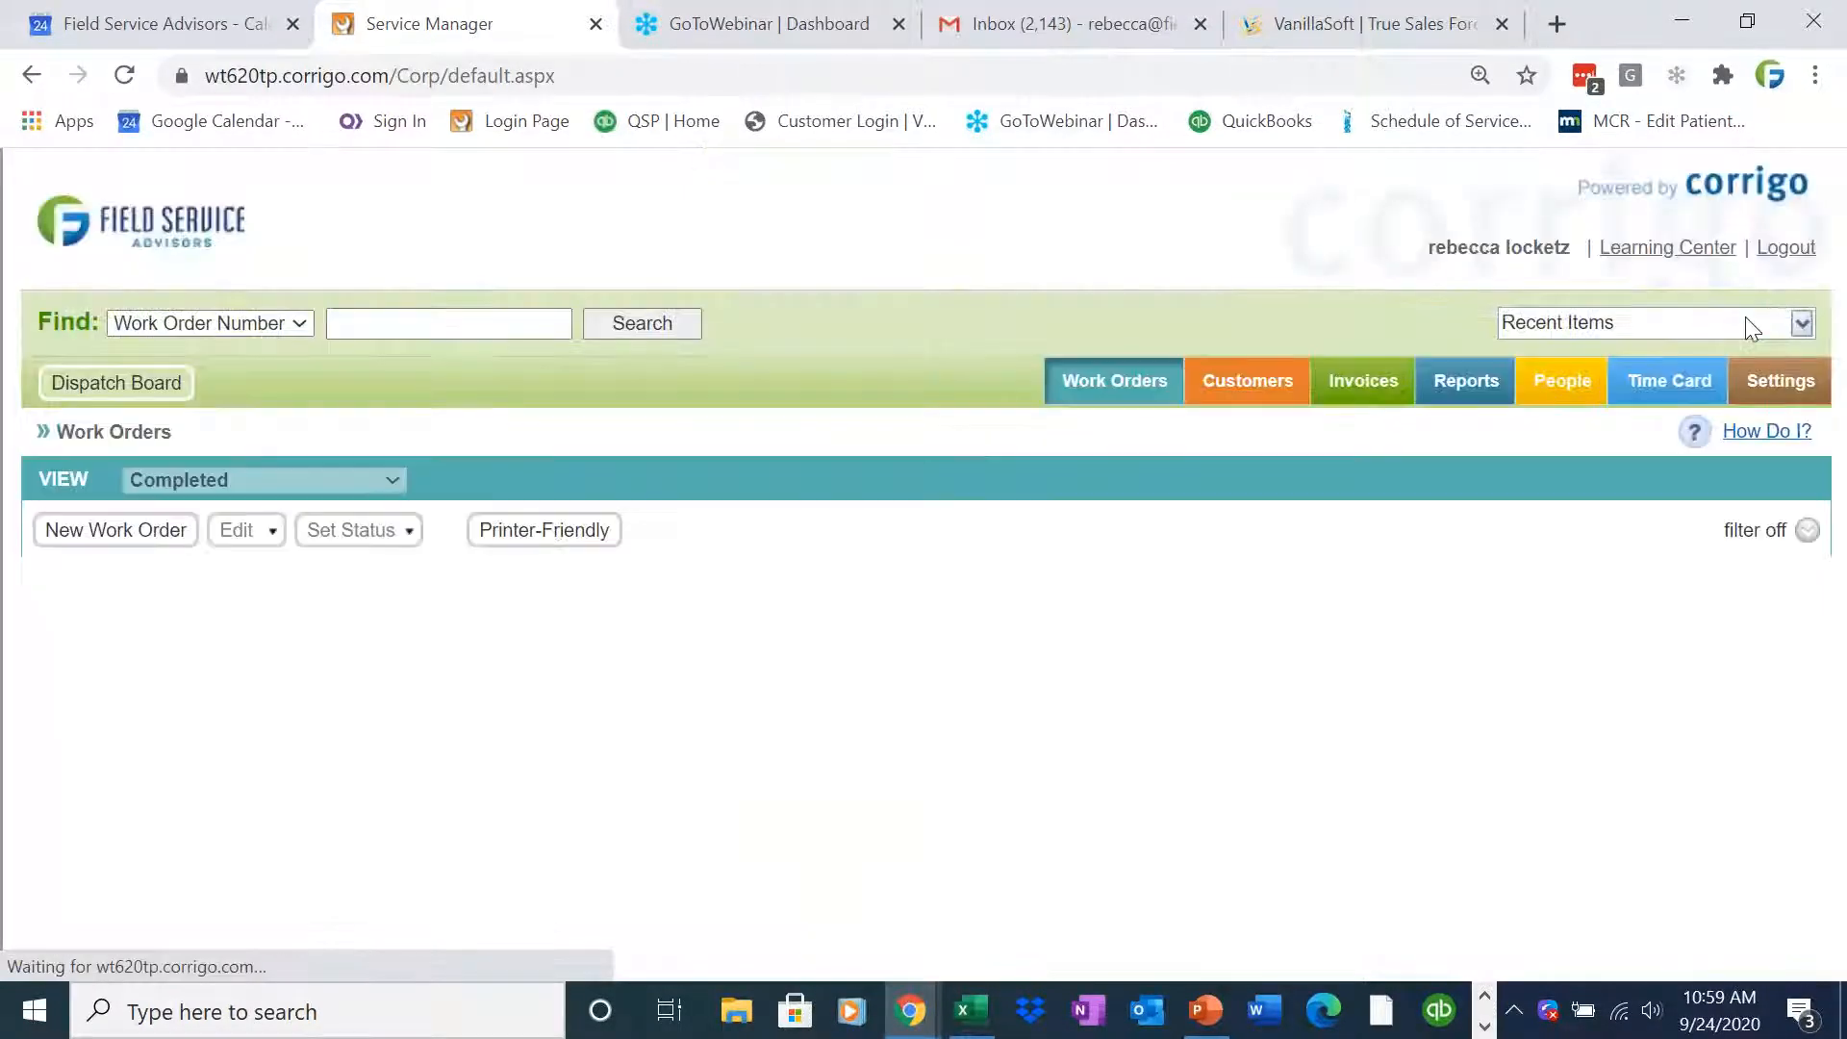
Switch to PowerPoint, maximize the presentation, and start the slide show from the beginning
left_click_drag(1841, 481, 1841, 541)
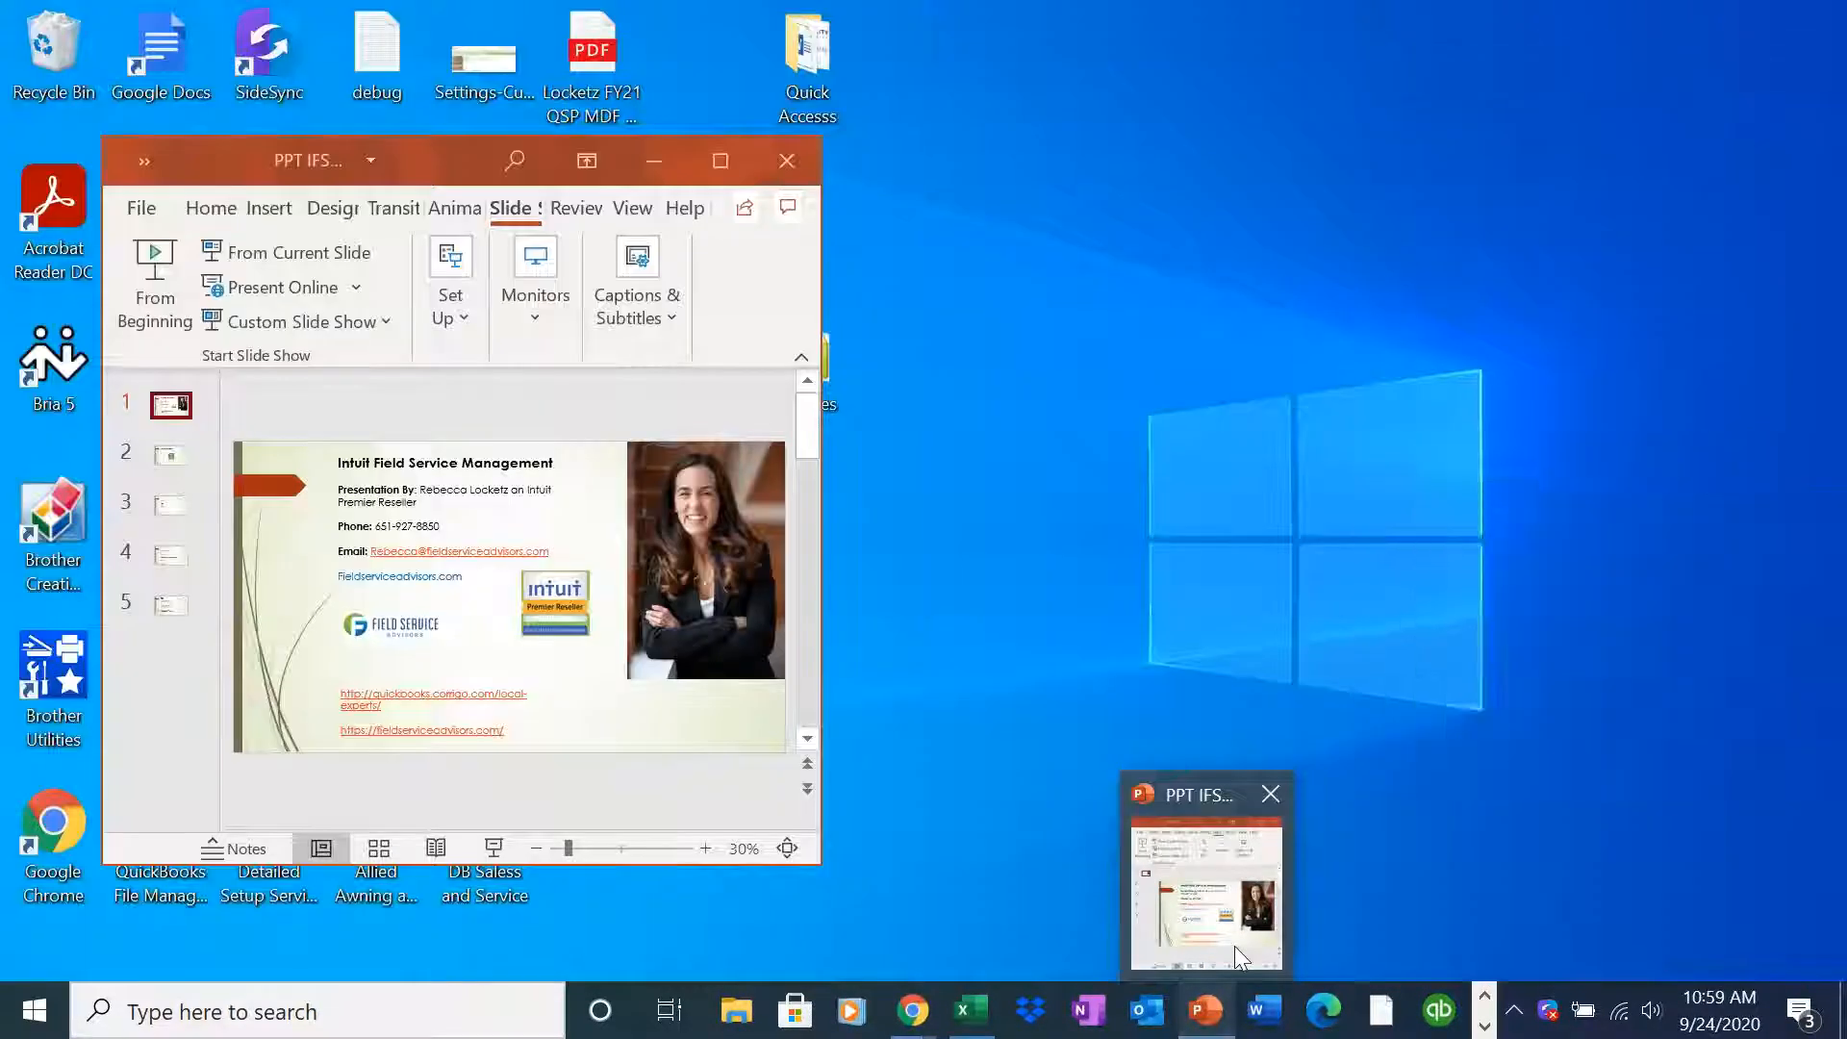
left_click(1233, 945)
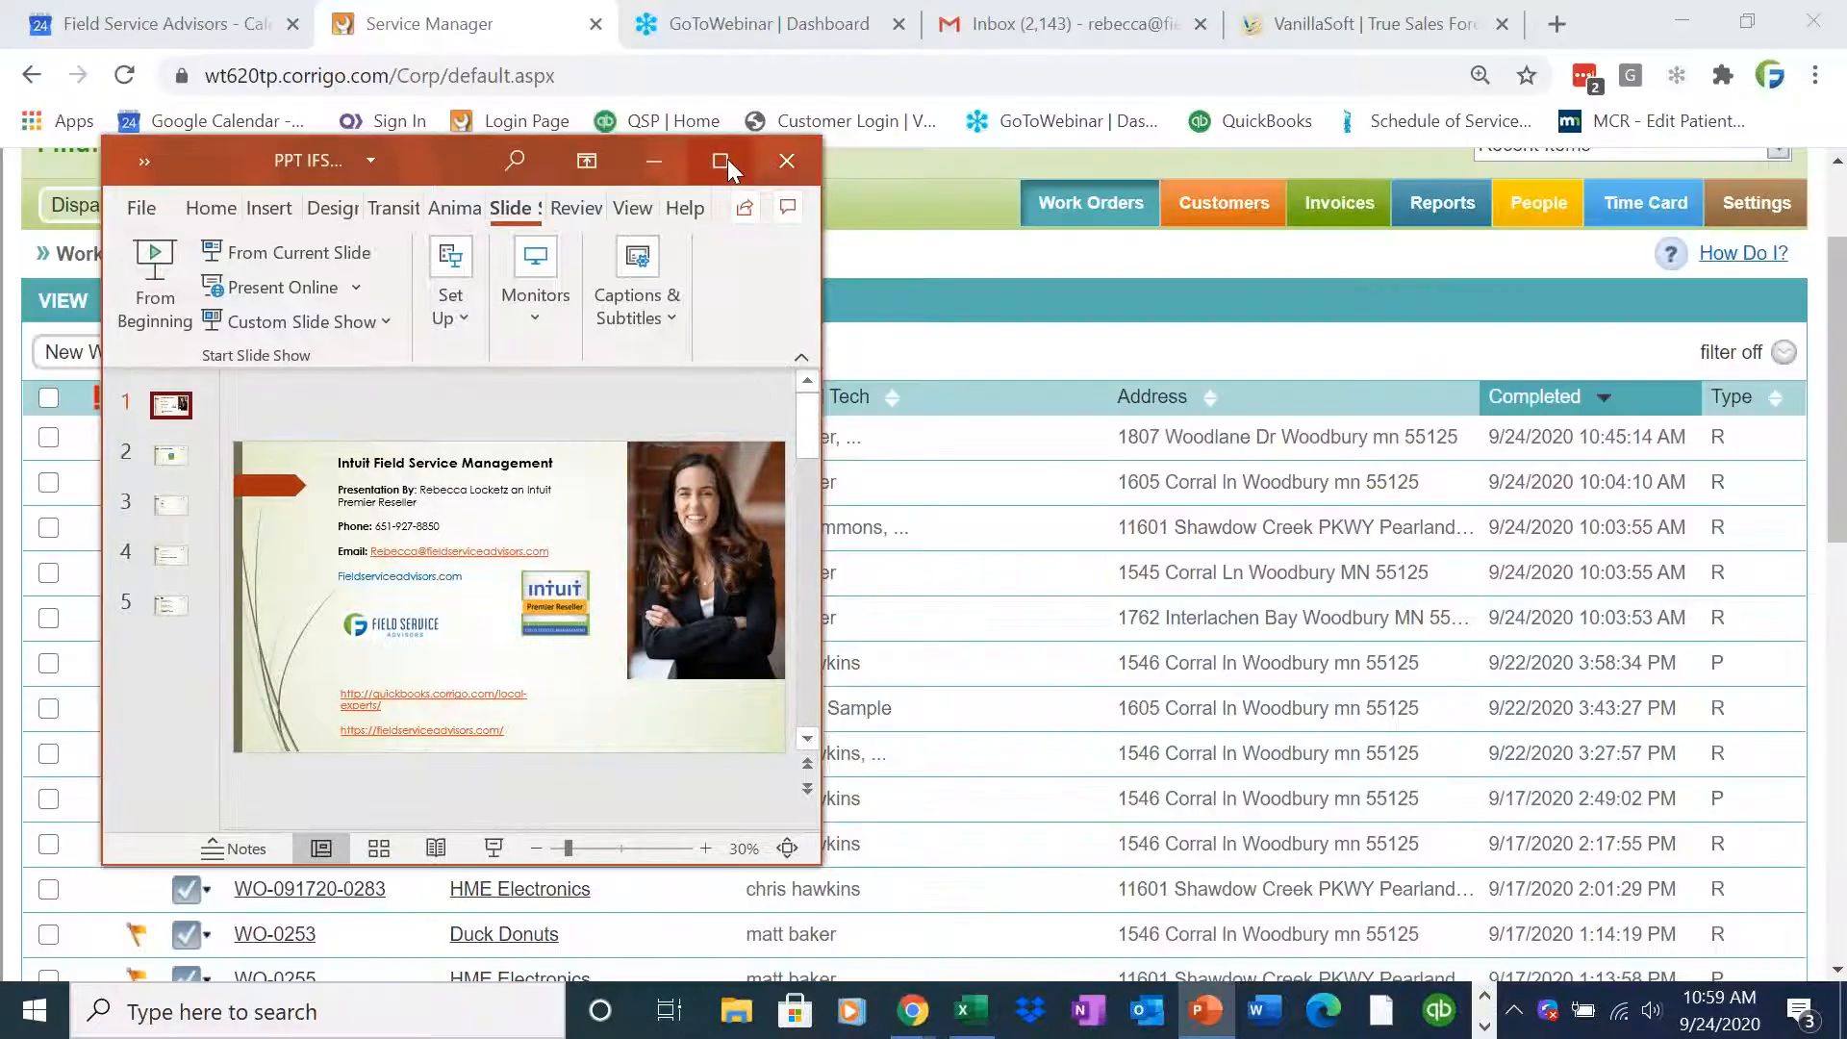
left_click(720, 160)
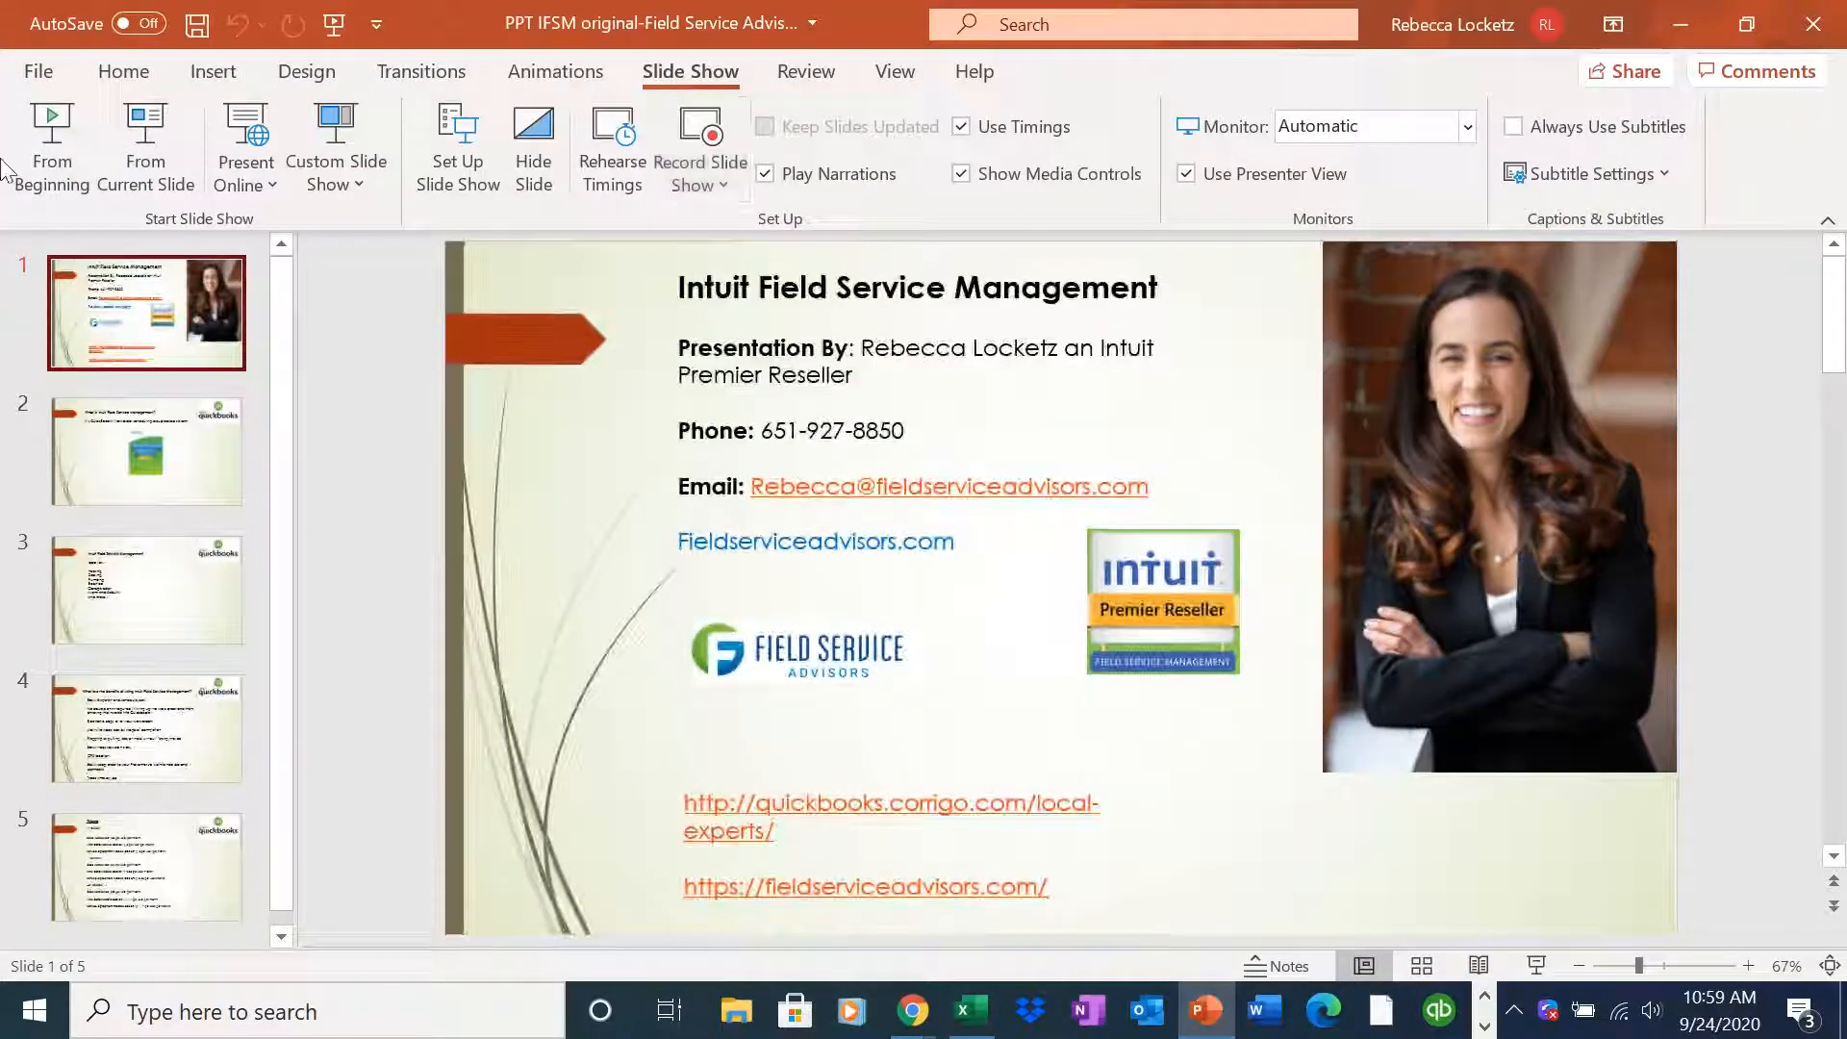
left_click(53, 159)
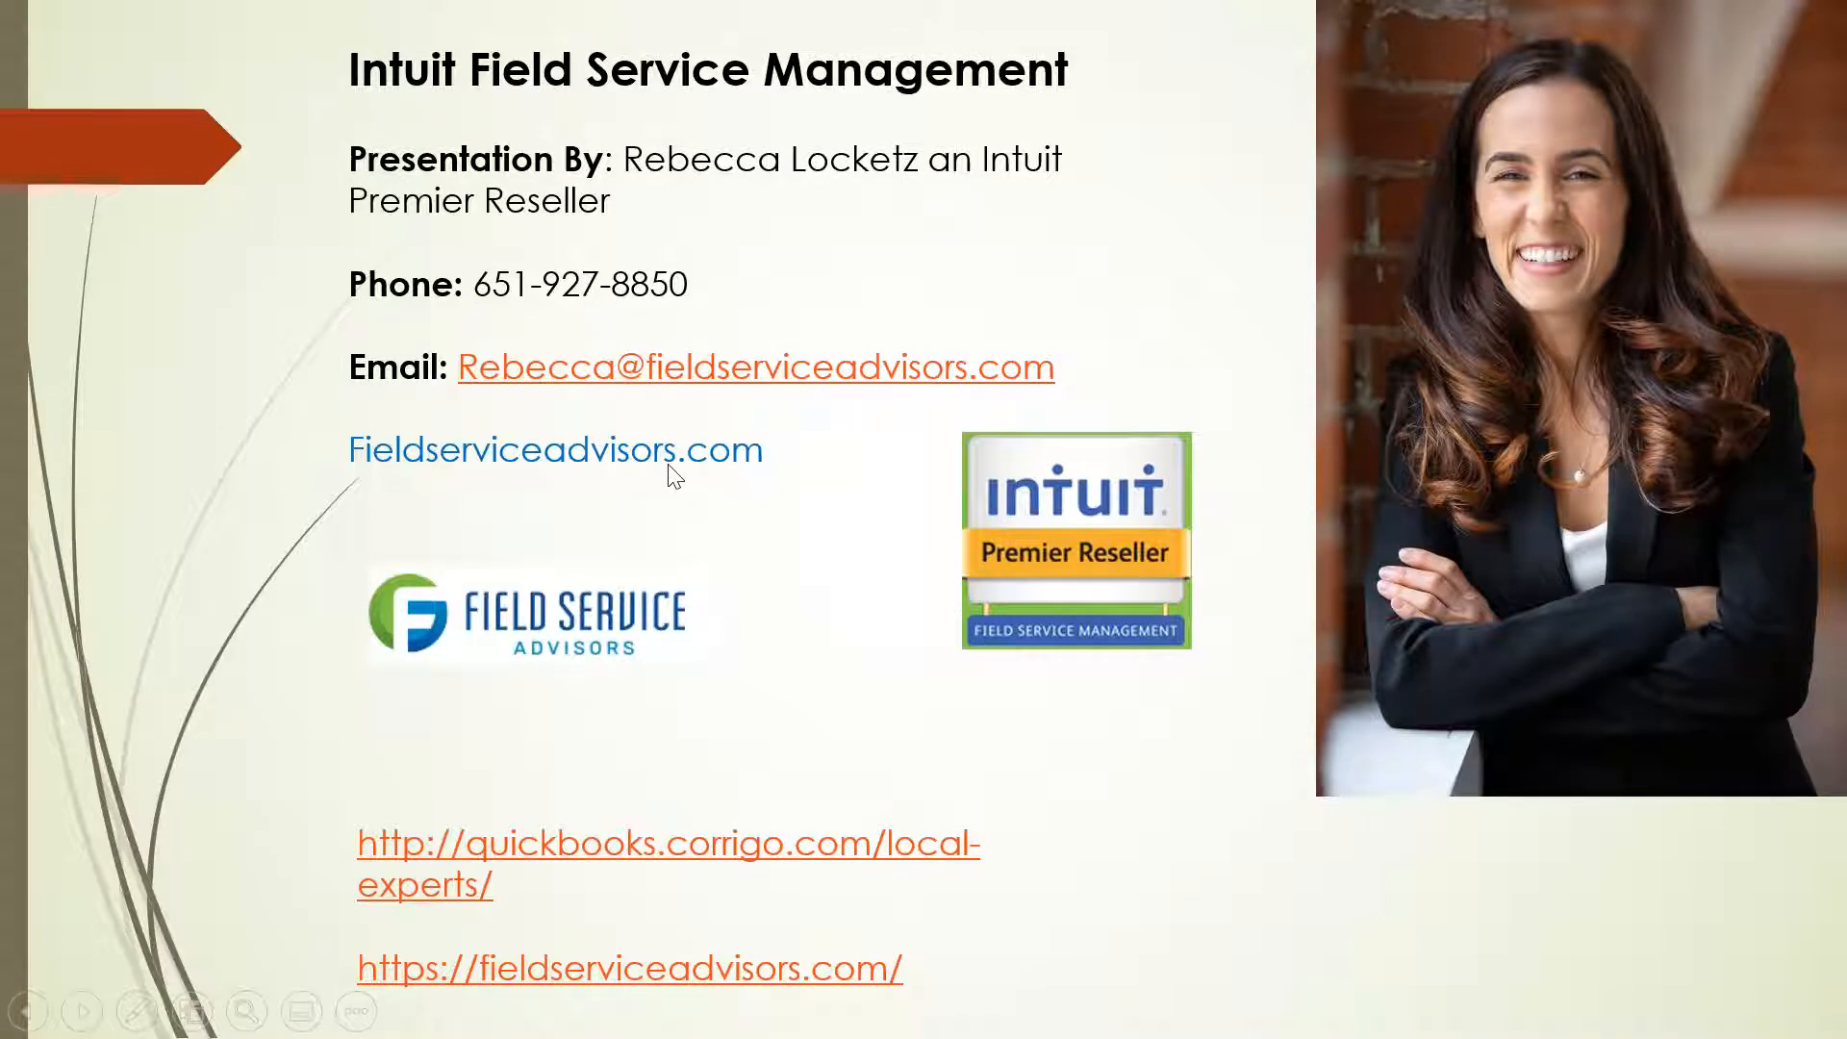
Advance through the slides to the Pricing slide
key("Right")
key("Right")
key("Right")
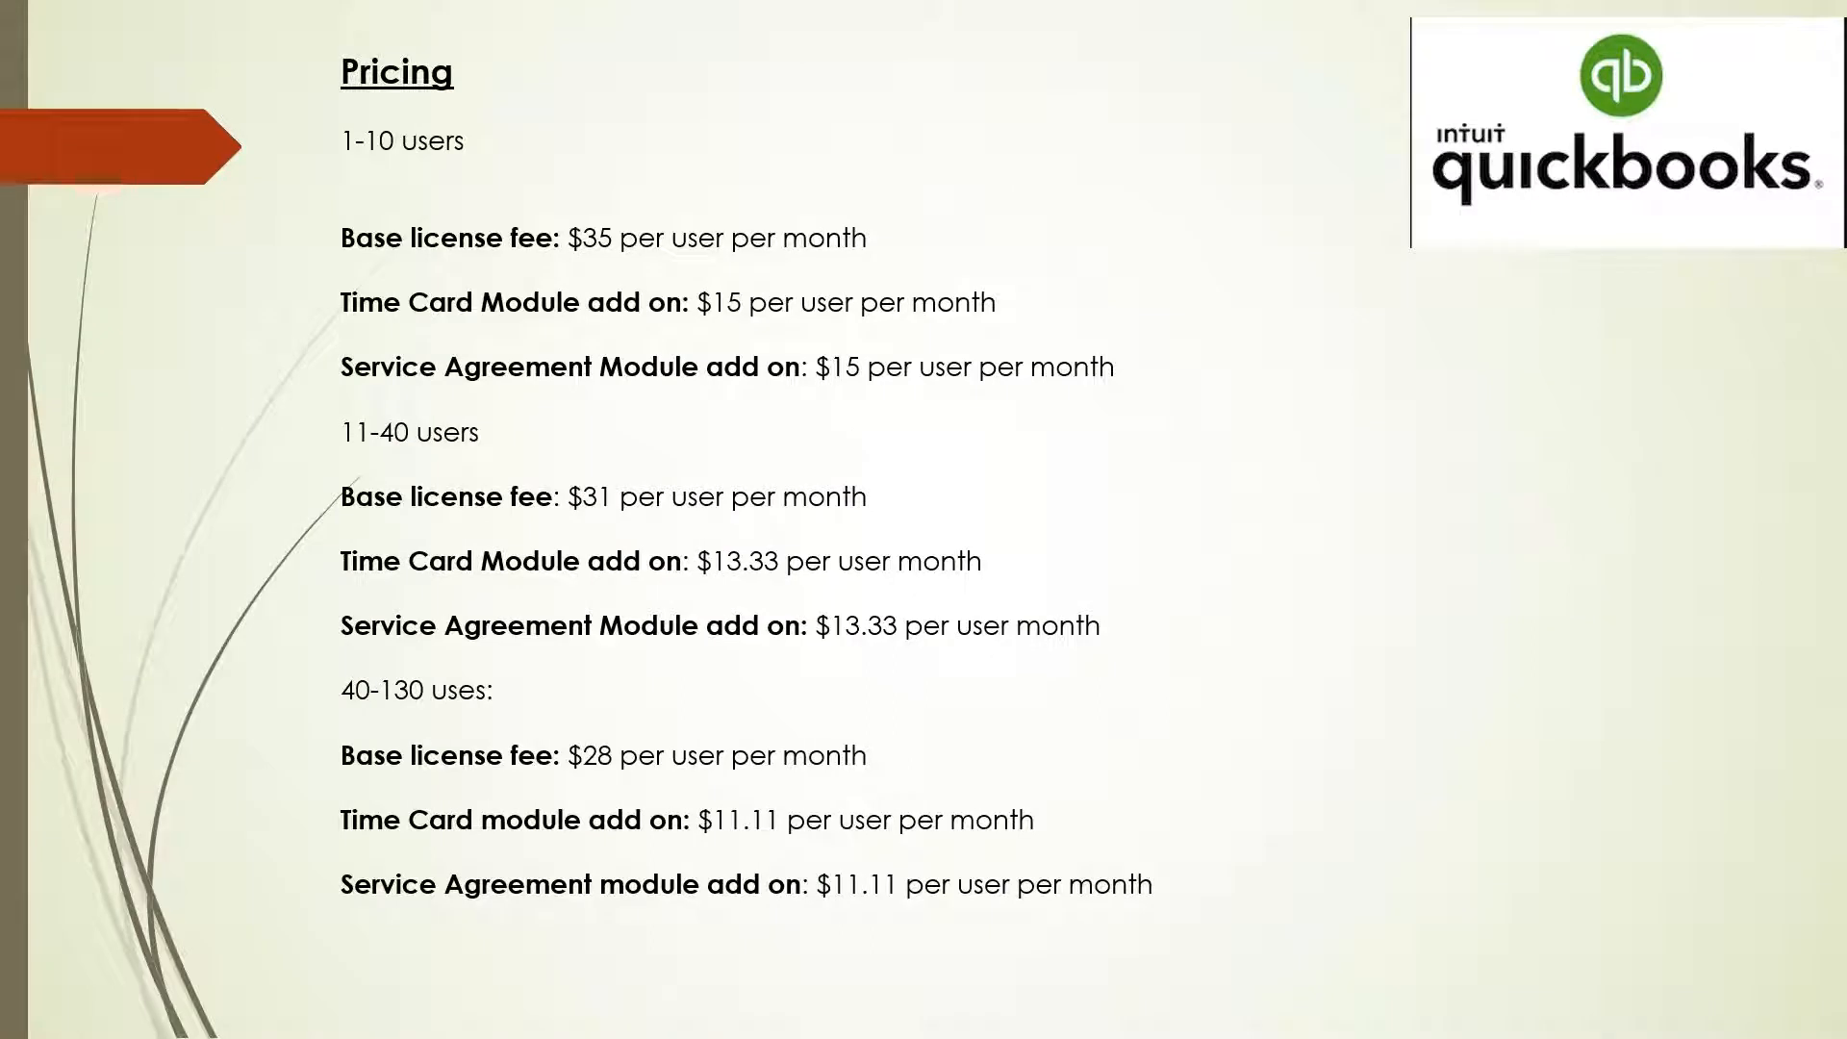